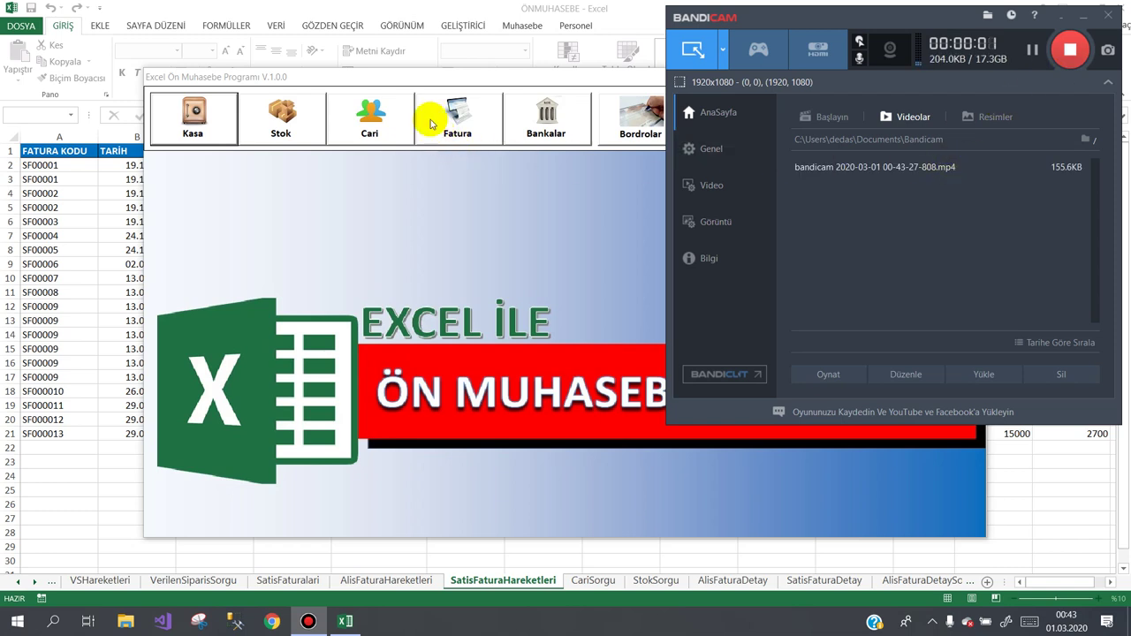
- Open the Kasa İşlemleri cash transactions window from the accounting program's main form
{"action": "left_click", "coordinate": [416, 83]}
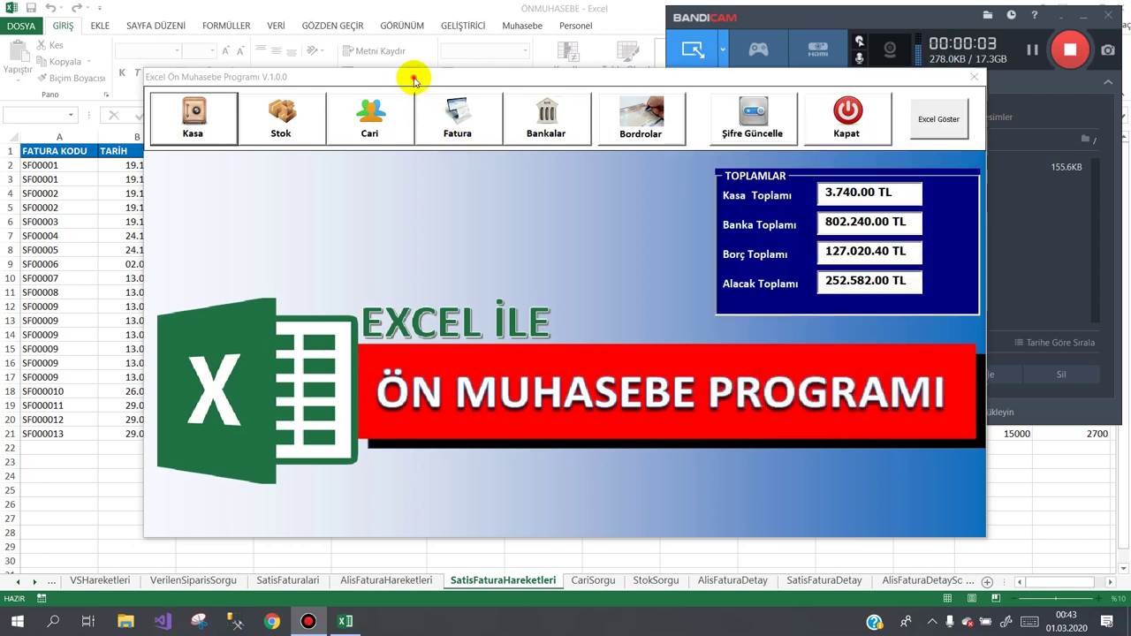
{"action": "left_click", "coordinate": [200, 122]}
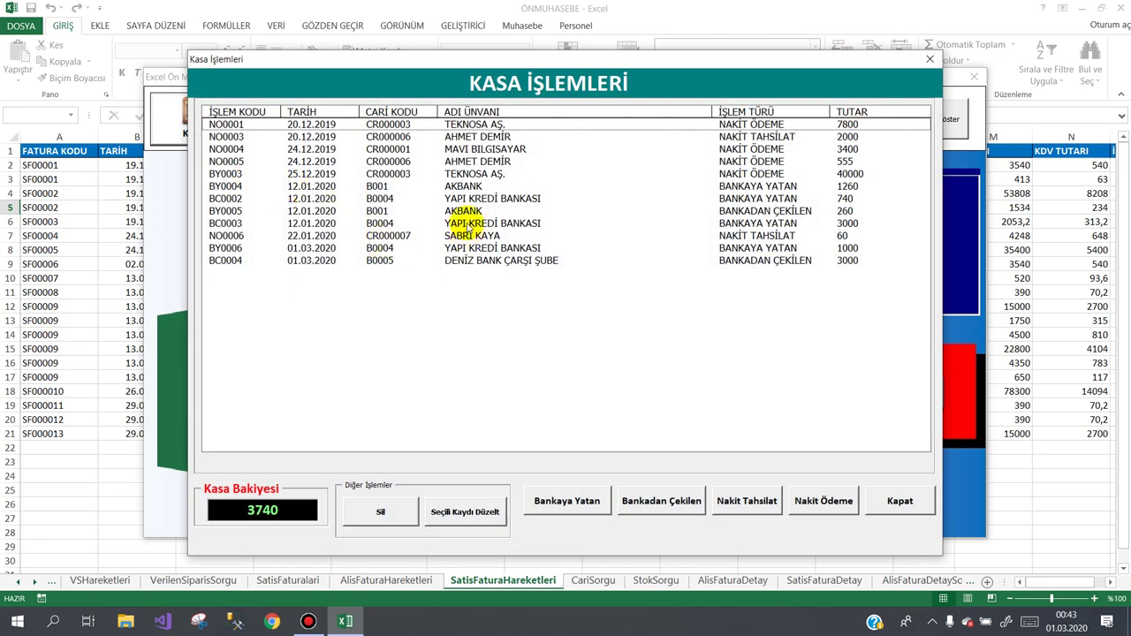
{"action": "left_click_drag", "start_coordinate": [387, 69], "coordinate": [391, 85]}
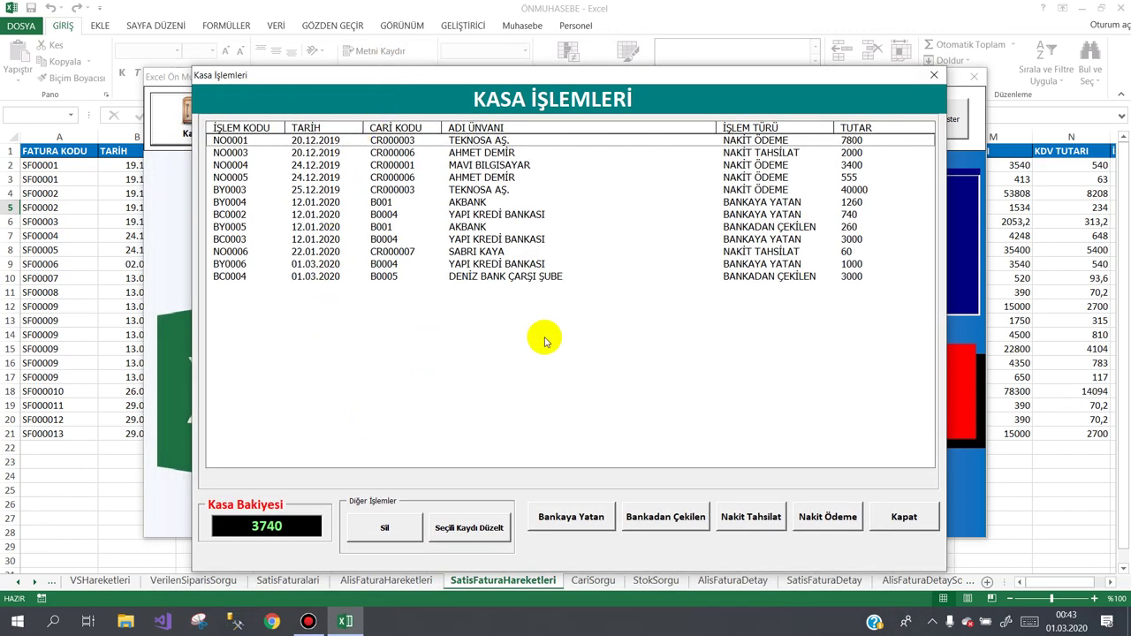
- Open and cancel the Nakit Ödeme, Nakit Tahsilat and Bankaya Yatan entry forms
{"action": "left_click", "coordinate": [831, 517]}
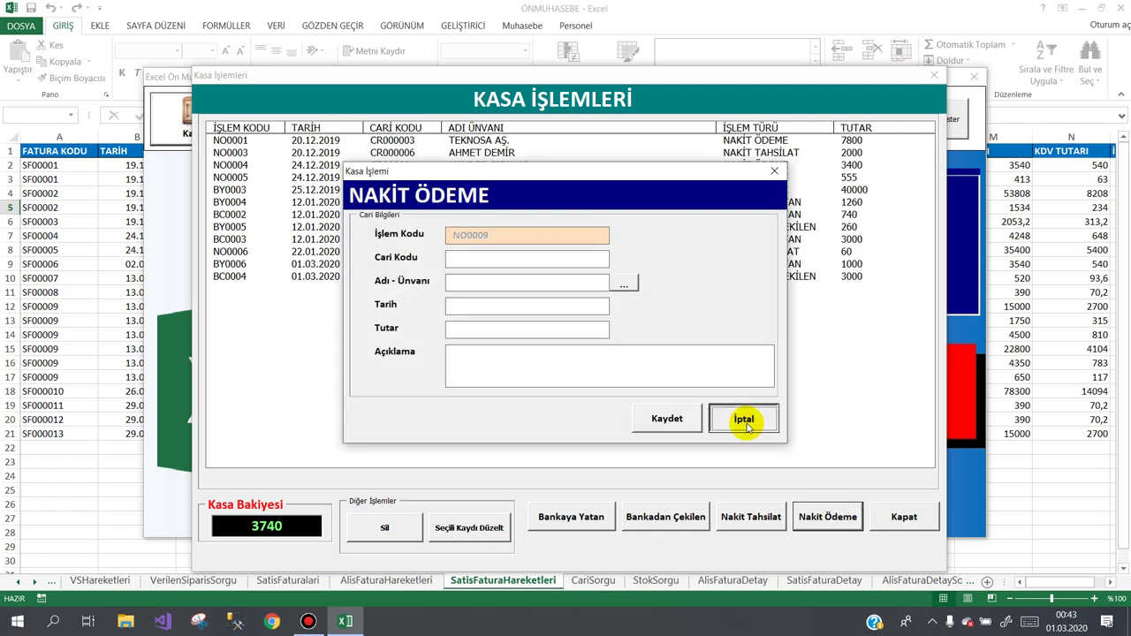
{"action": "left_click", "coordinate": [744, 420]}
{"action": "left_click", "coordinate": [750, 517]}
{"action": "left_click", "coordinate": [745, 421]}
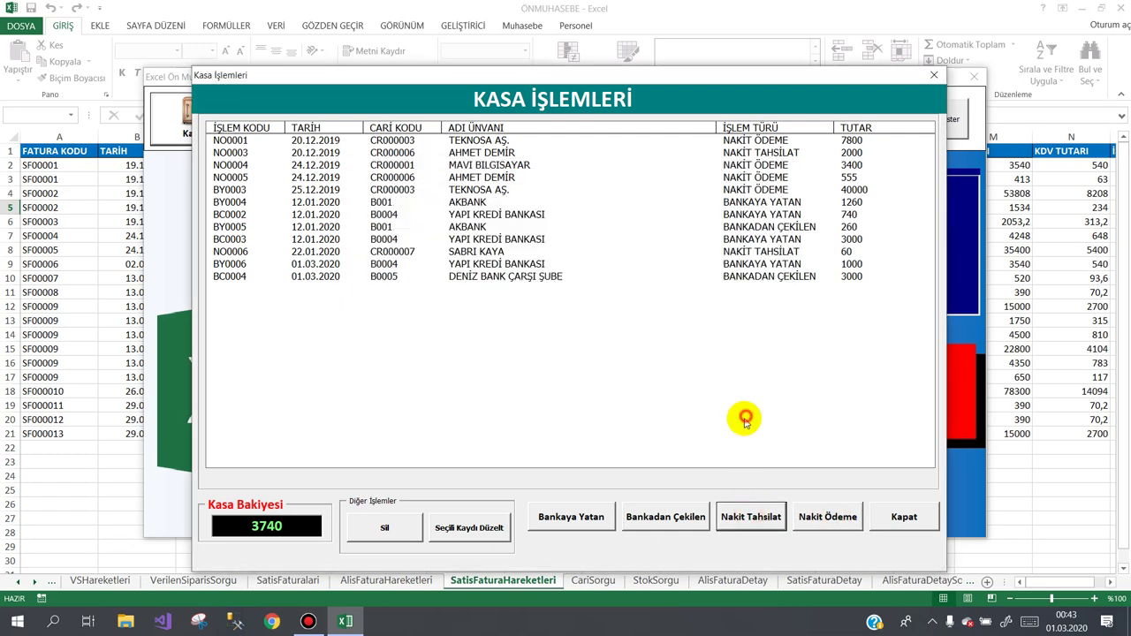
{"action": "left_click", "coordinate": [589, 517]}
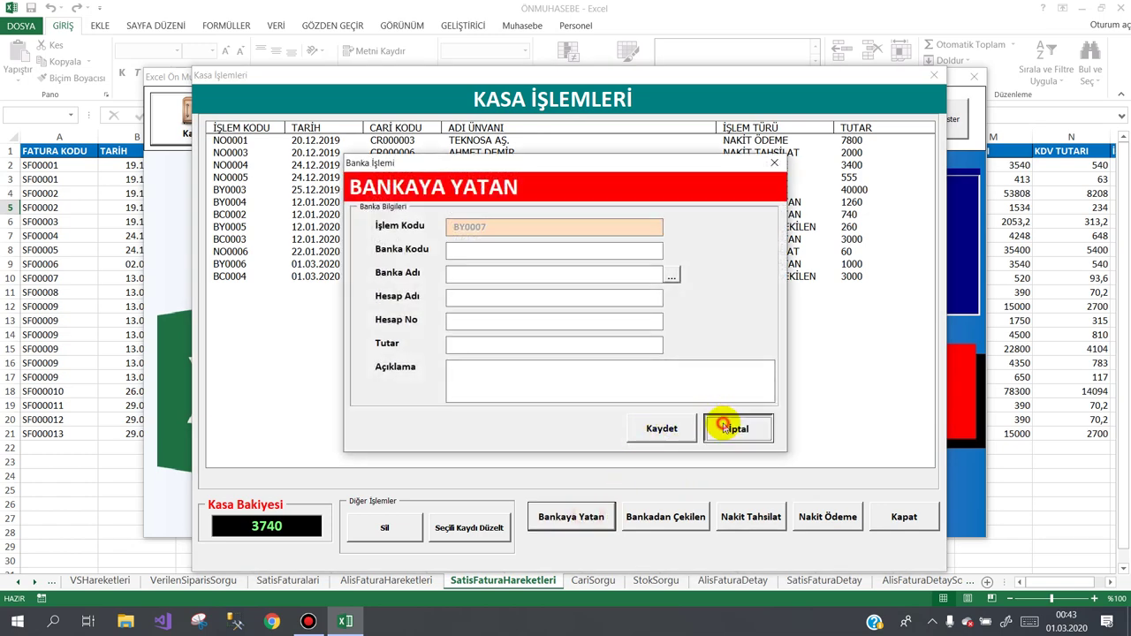
{"action": "left_click", "coordinate": [723, 427]}
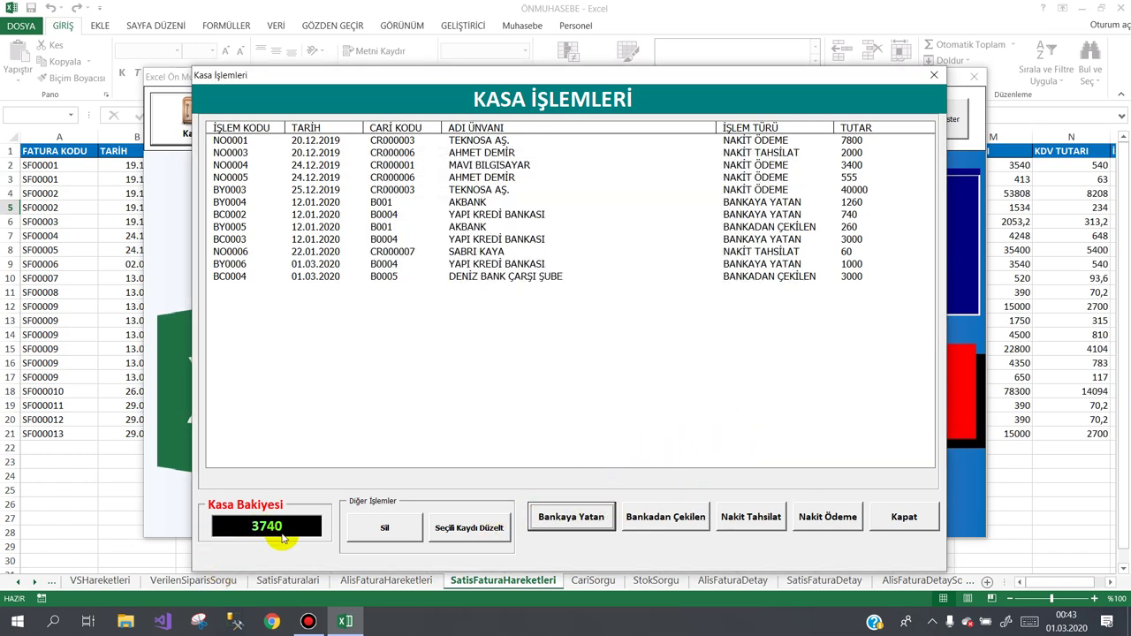
- Save a 740 Bankaya Yatan deposit to GARANTİ BANKASI (B0002), then select the new BY0007 record
{"action": "left_click", "coordinate": [576, 519]}
{"action": "left_click", "coordinate": [672, 274]}
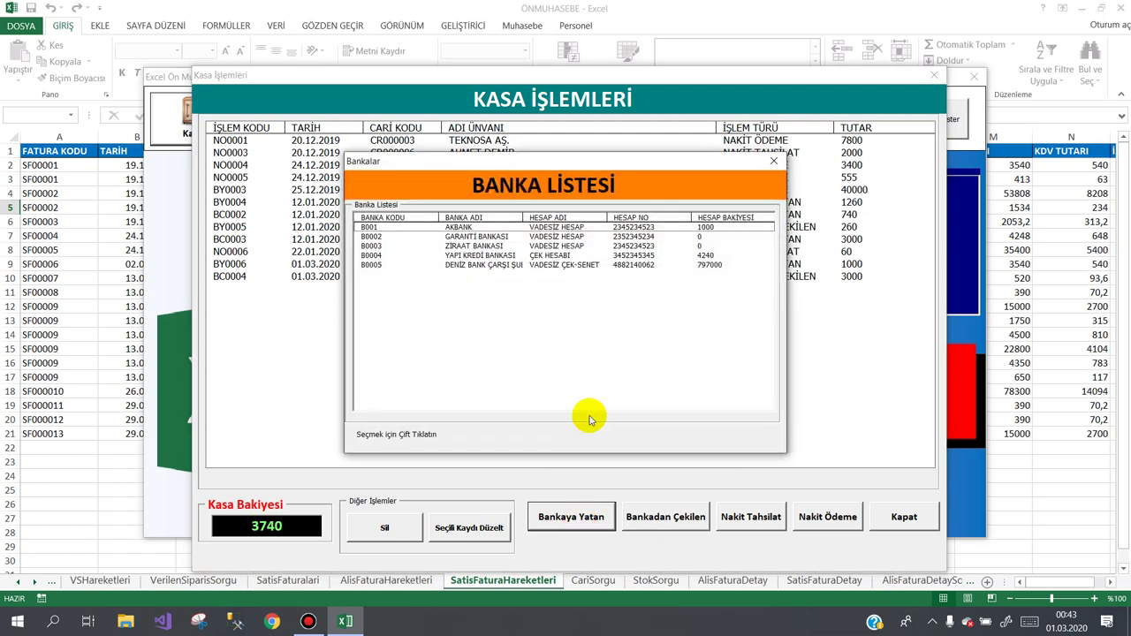
{"action": "left_click", "coordinate": [501, 238]}
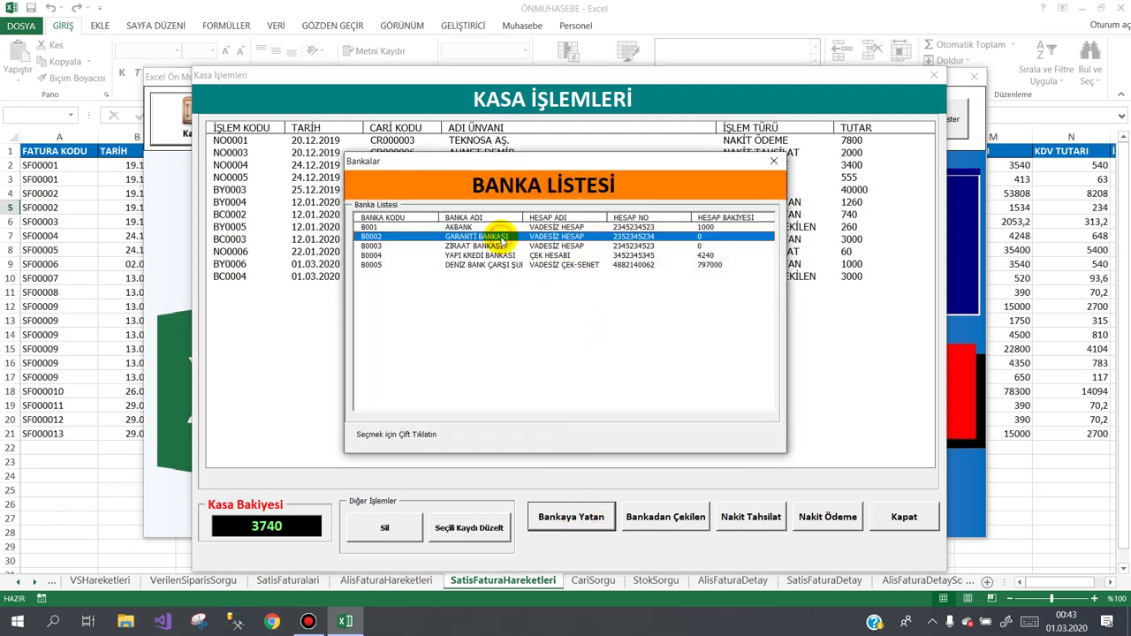
{"action": "double_click", "coordinate": [503, 238]}
{"action": "type", "text": "sdfgd"}
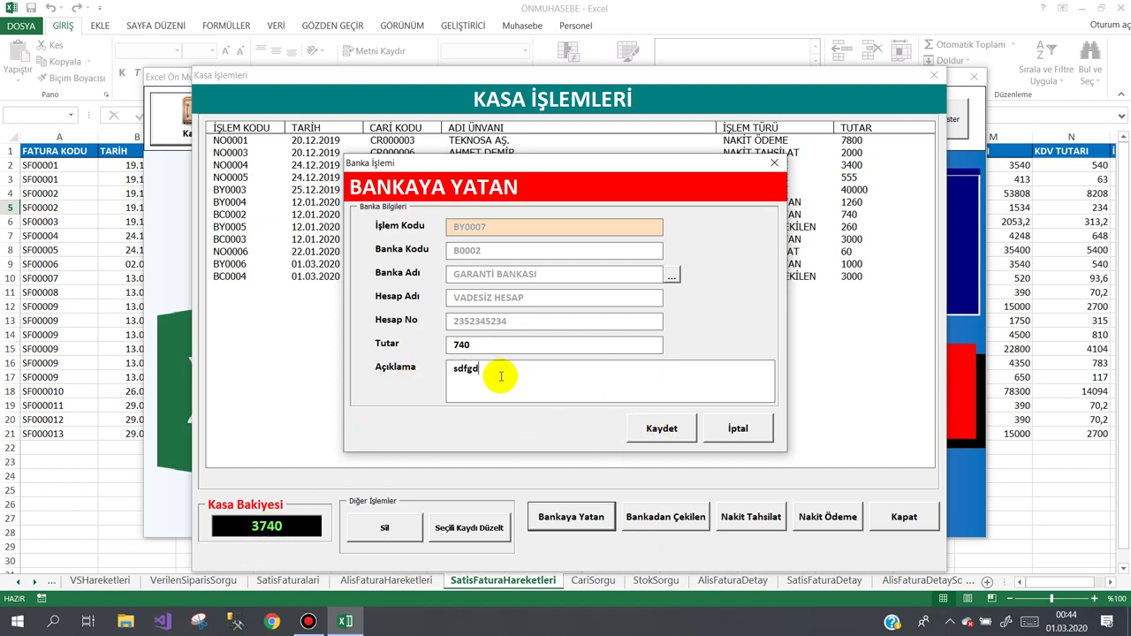
{"action": "left_click", "coordinate": [656, 428]}
{"action": "left_click", "coordinate": [521, 357]}
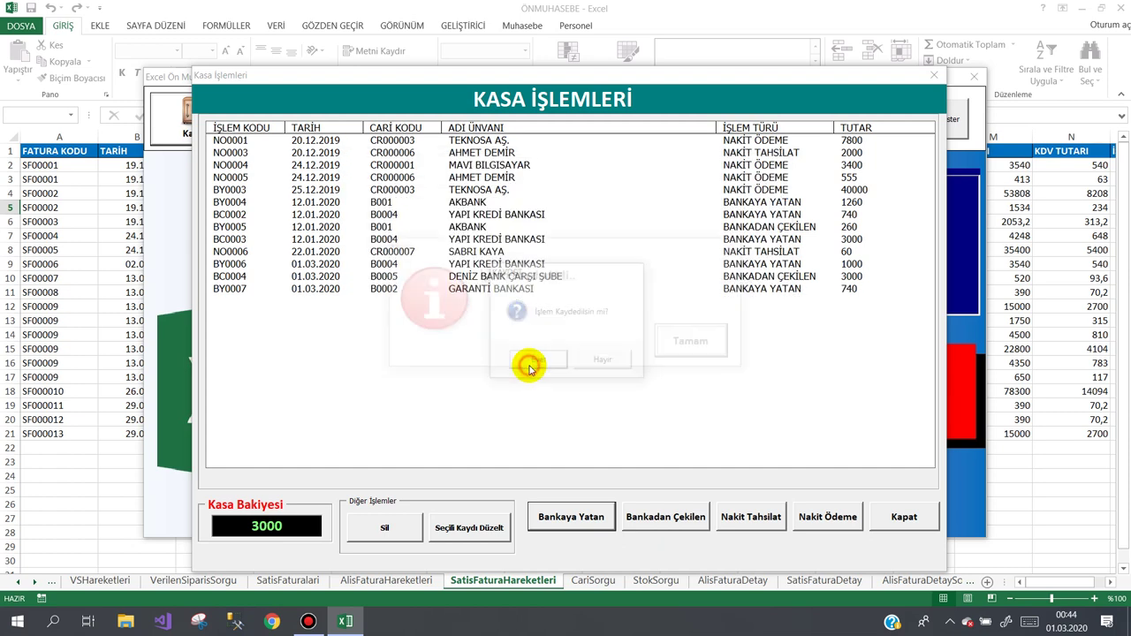
{"action": "left_click", "coordinate": [660, 353]}
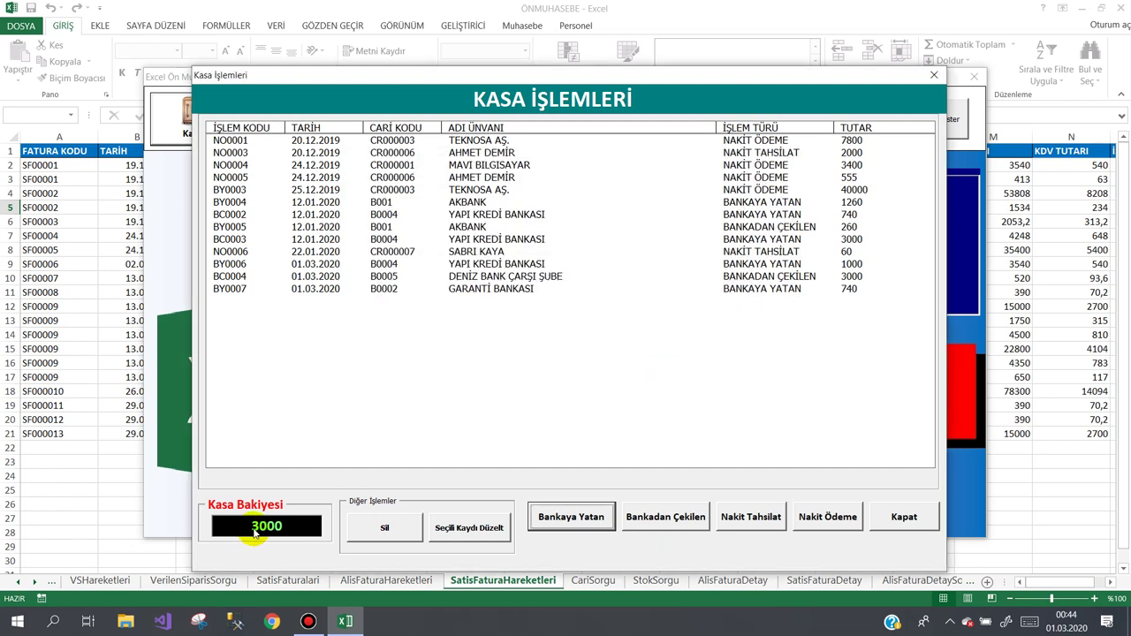
{"action": "left_click", "coordinate": [410, 290]}
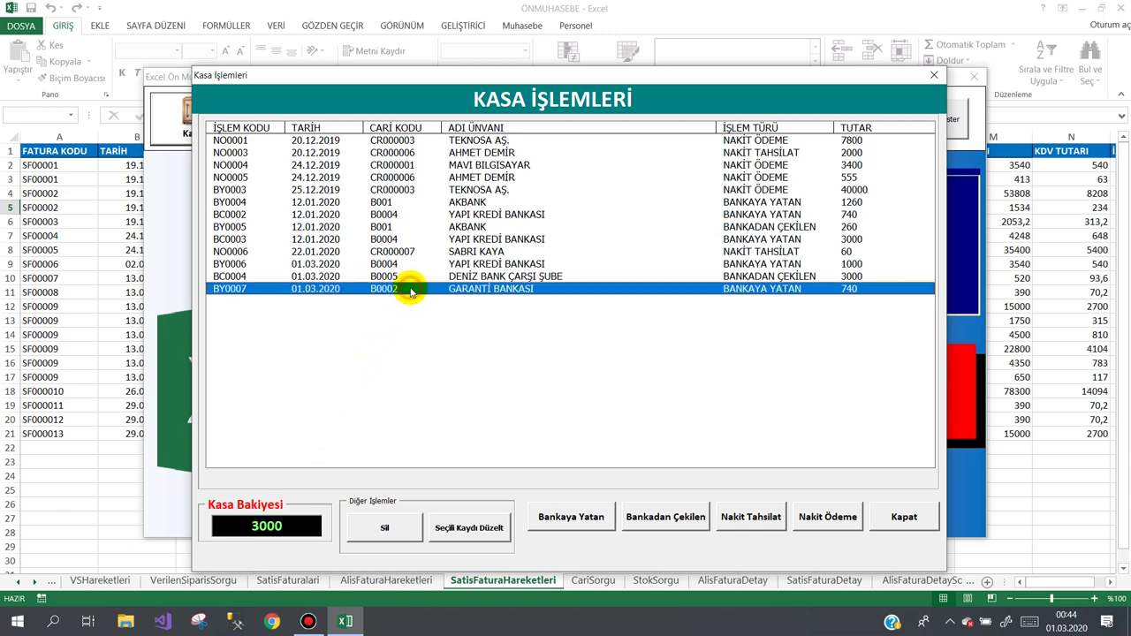
{"action": "left_click", "coordinate": [584, 518]}
{"action": "left_click", "coordinate": [671, 277]}
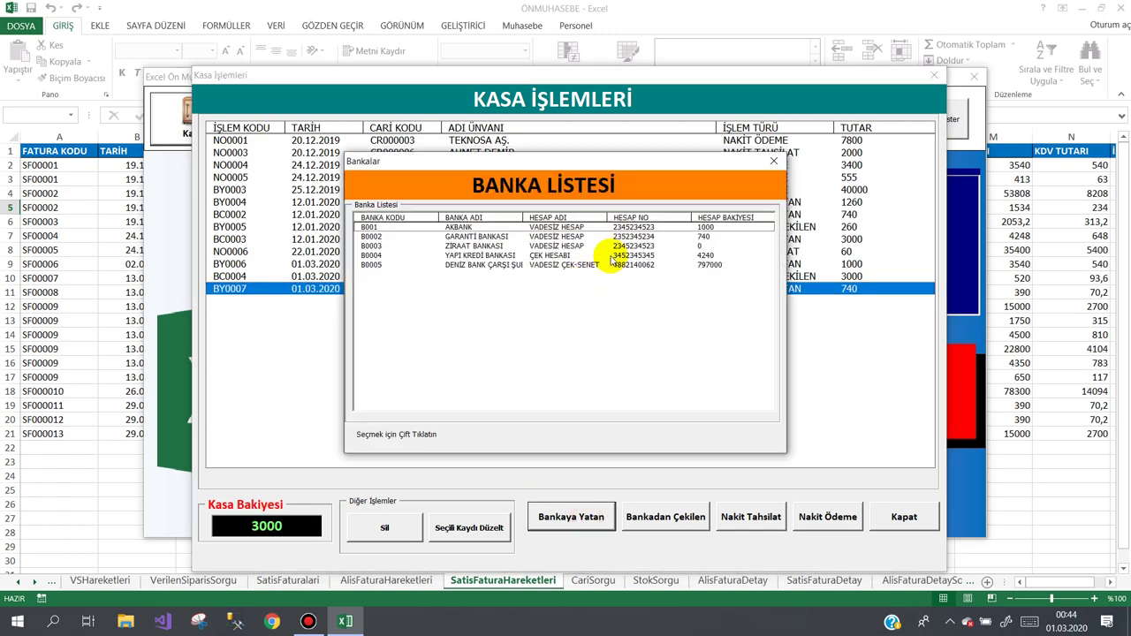
{"action": "left_click", "coordinate": [611, 239]}
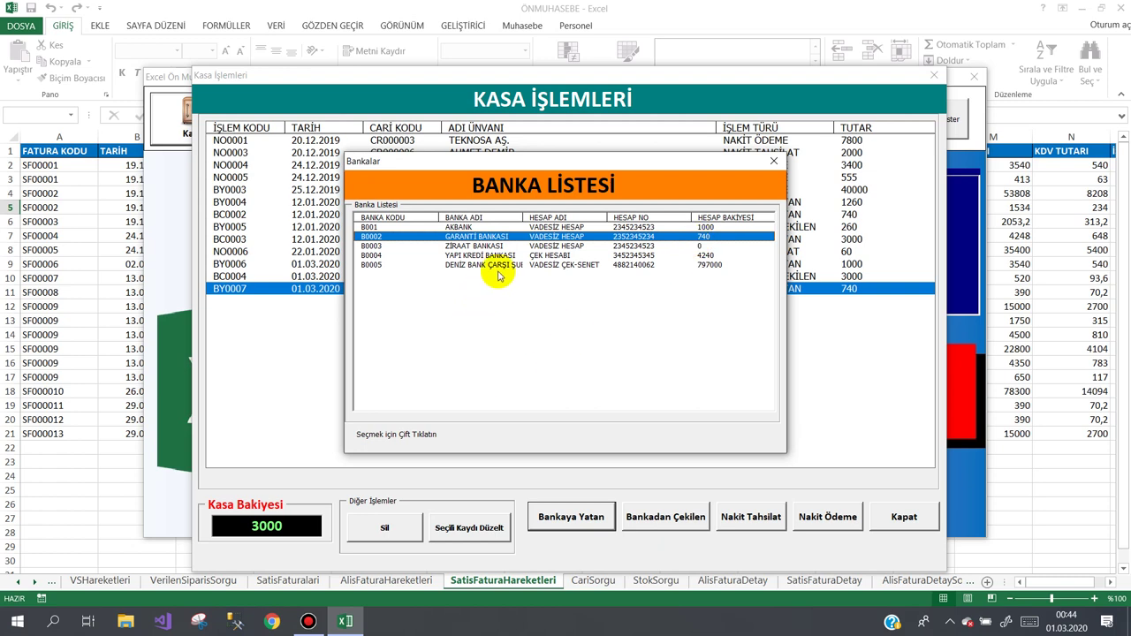
{"action": "double_click", "coordinate": [512, 237]}
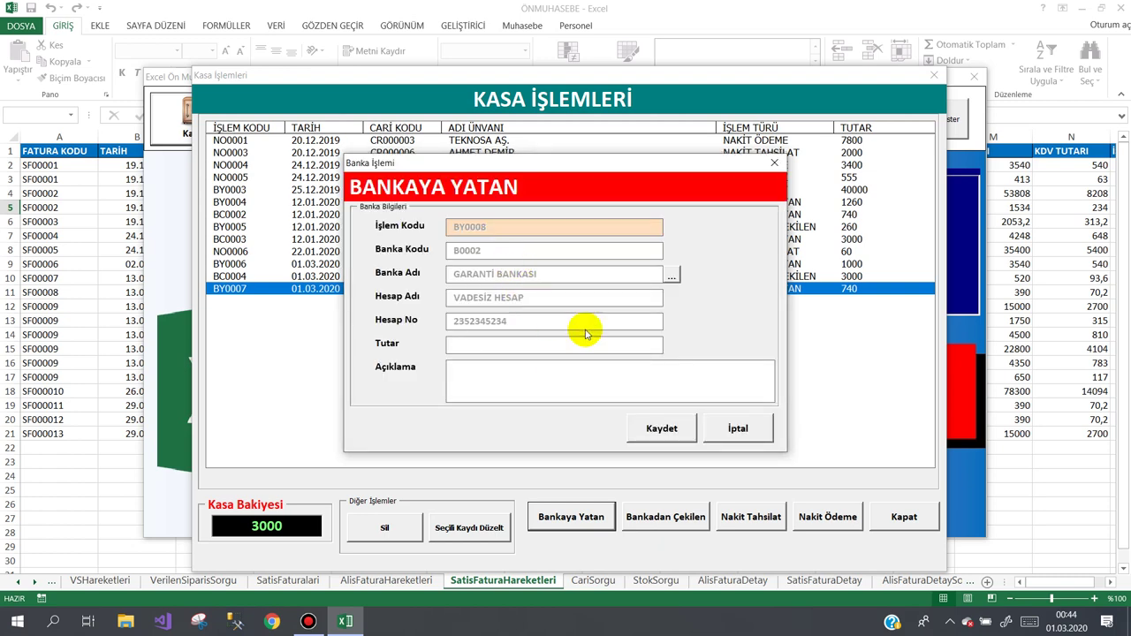
{"action": "left_click", "coordinate": [737, 428]}
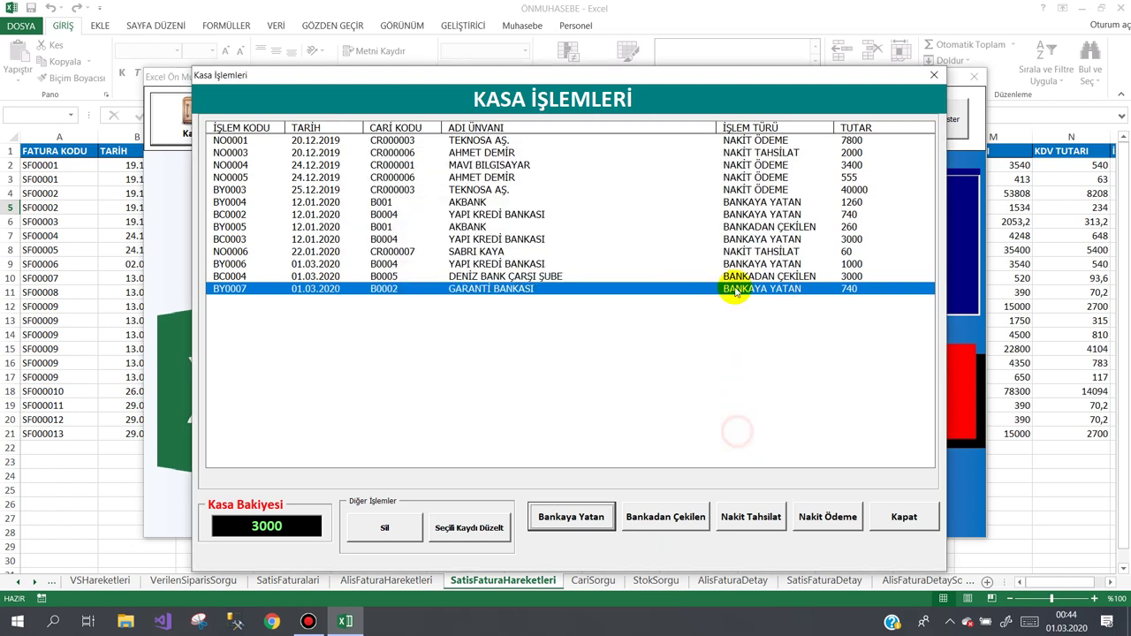
- Delete the BY0007 record twice, confirming with Evet each time
{"action": "left_click", "coordinate": [452, 527]}
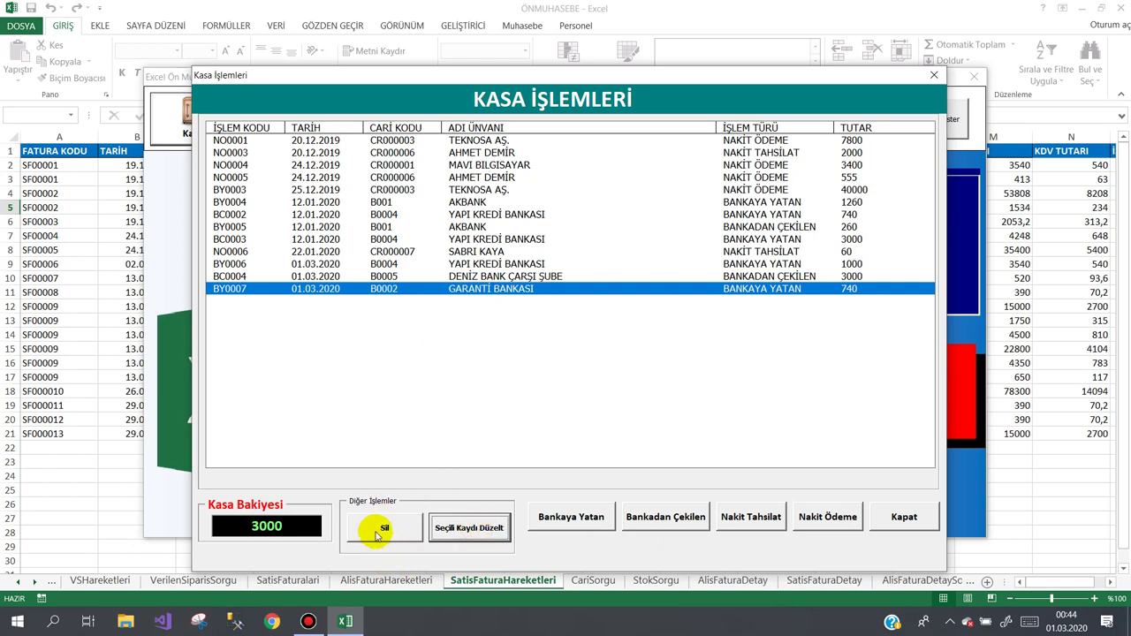
{"action": "left_click", "coordinate": [378, 527]}
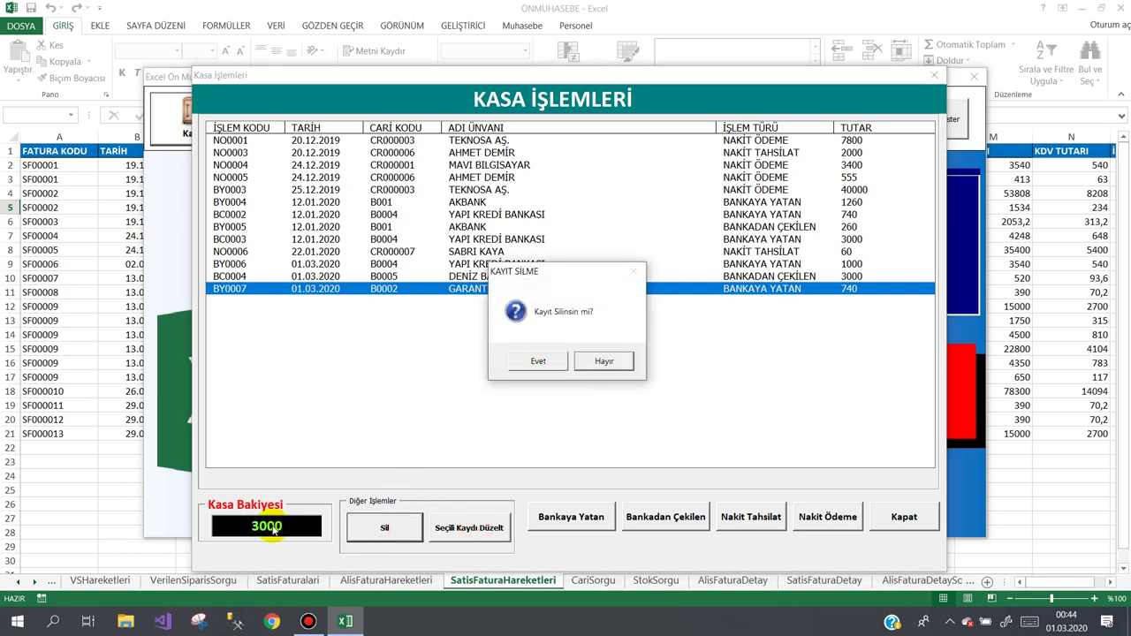
{"action": "left_click", "coordinate": [532, 361]}
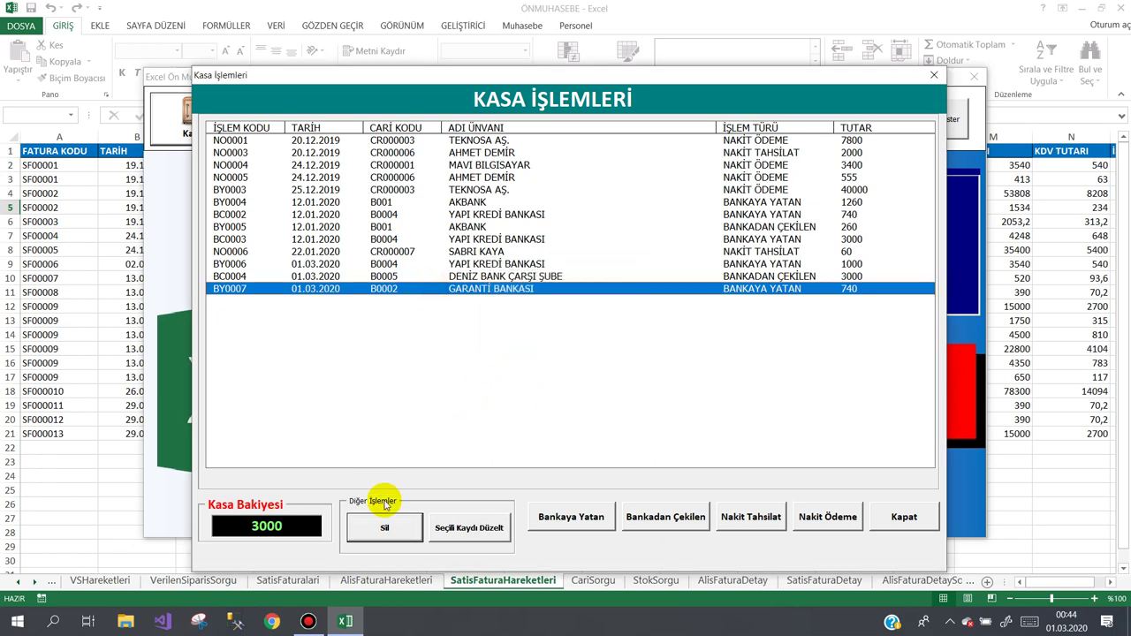
{"action": "left_click", "coordinate": [389, 521]}
{"action": "left_click", "coordinate": [542, 361]}
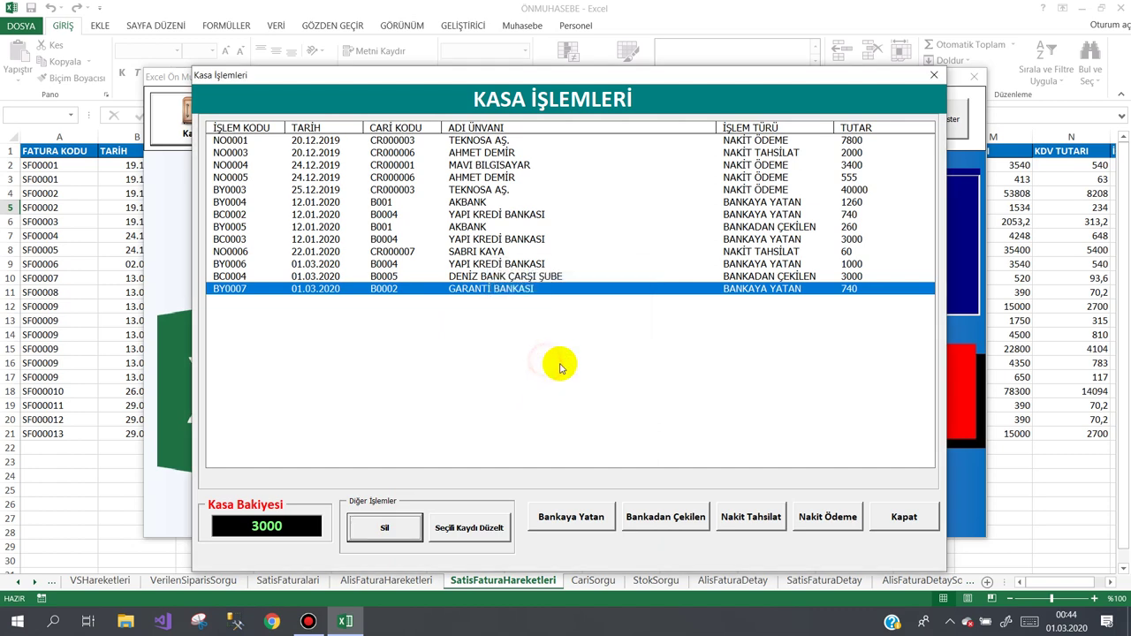
- Decline a third BY0007 deletion with Hayır and close the Kasa İşlemleri window
{"action": "left_click", "coordinate": [470, 529]}
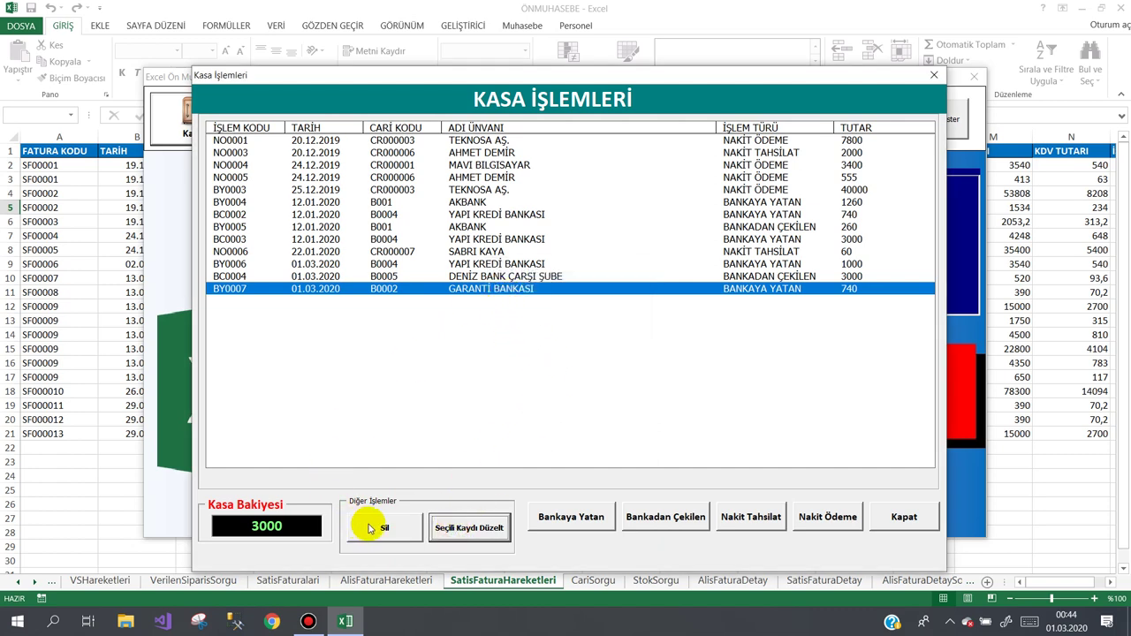
{"action": "left_click", "coordinate": [378, 526]}
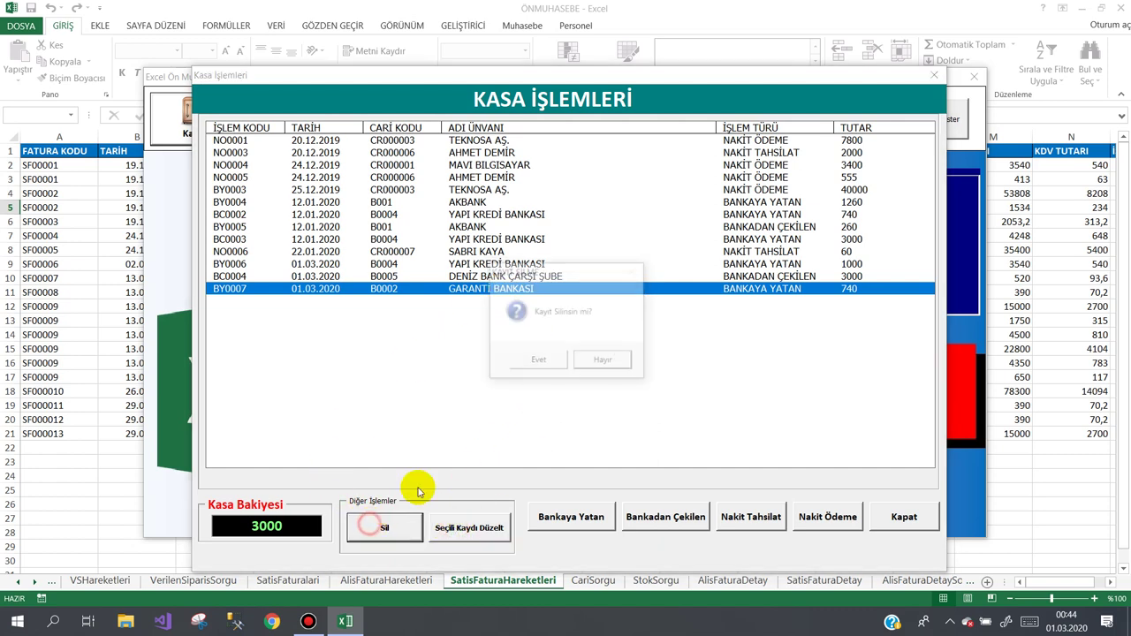
{"action": "left_click", "coordinate": [608, 362]}
{"action": "left_click", "coordinate": [914, 528]}
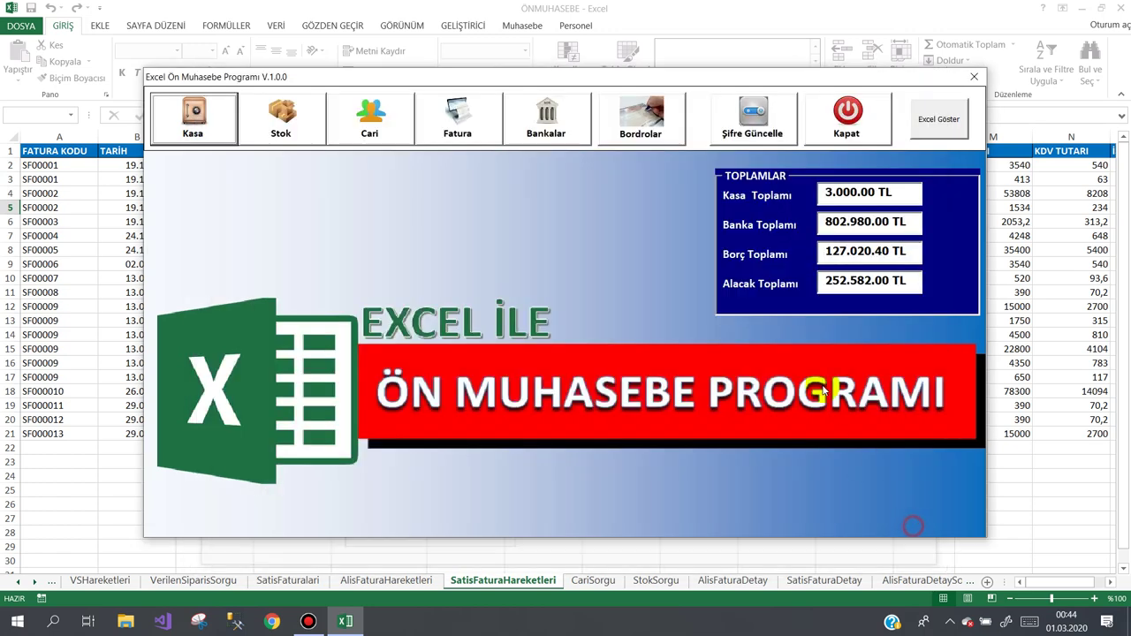
- Close the Ön Muhasebe program and open the Visual Basic editor from the GELİŞTİRİCİ tab
{"action": "left_click", "coordinate": [868, 134]}
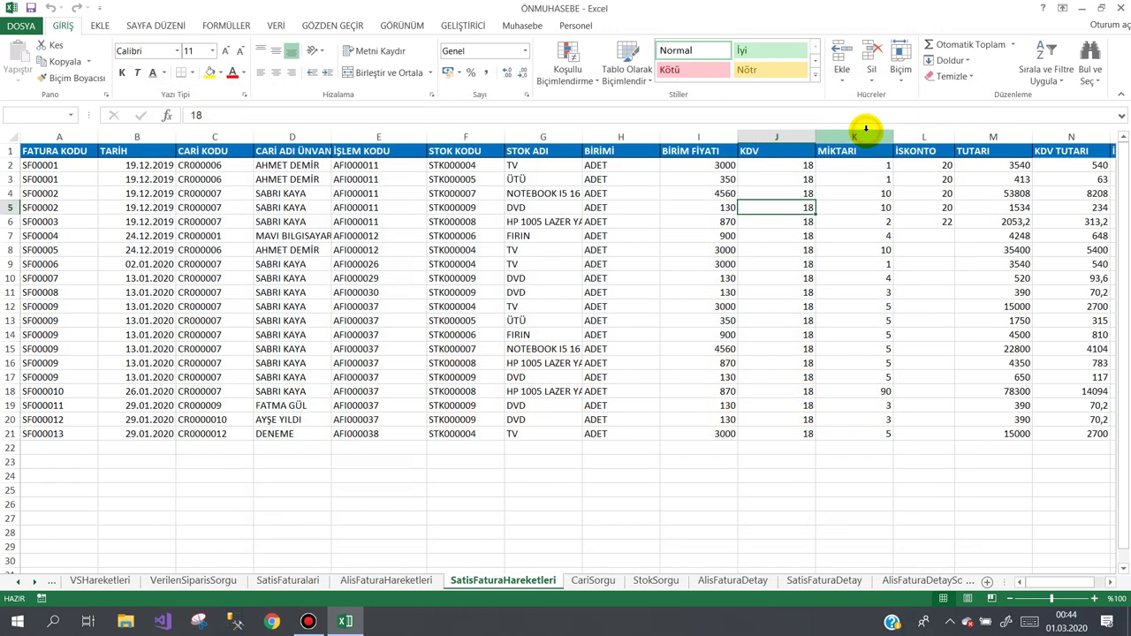
{"action": "left_click", "coordinate": [463, 27]}
{"action": "left_click", "coordinate": [311, 623]}
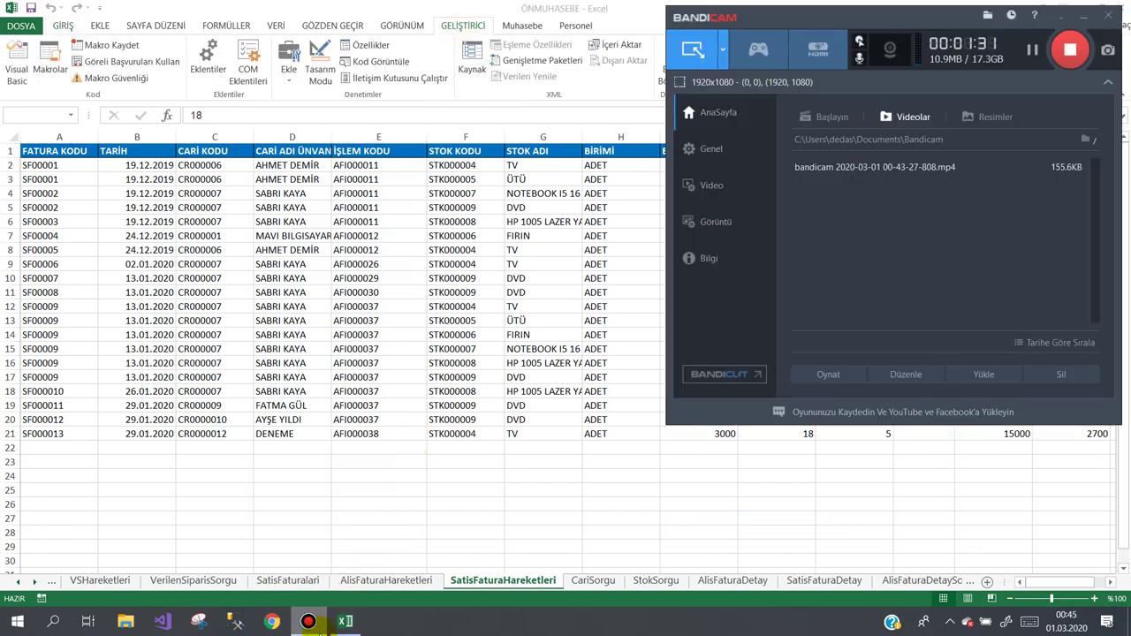
{"action": "left_click", "coordinate": [311, 623]}
{"action": "left_click", "coordinate": [17, 57]}
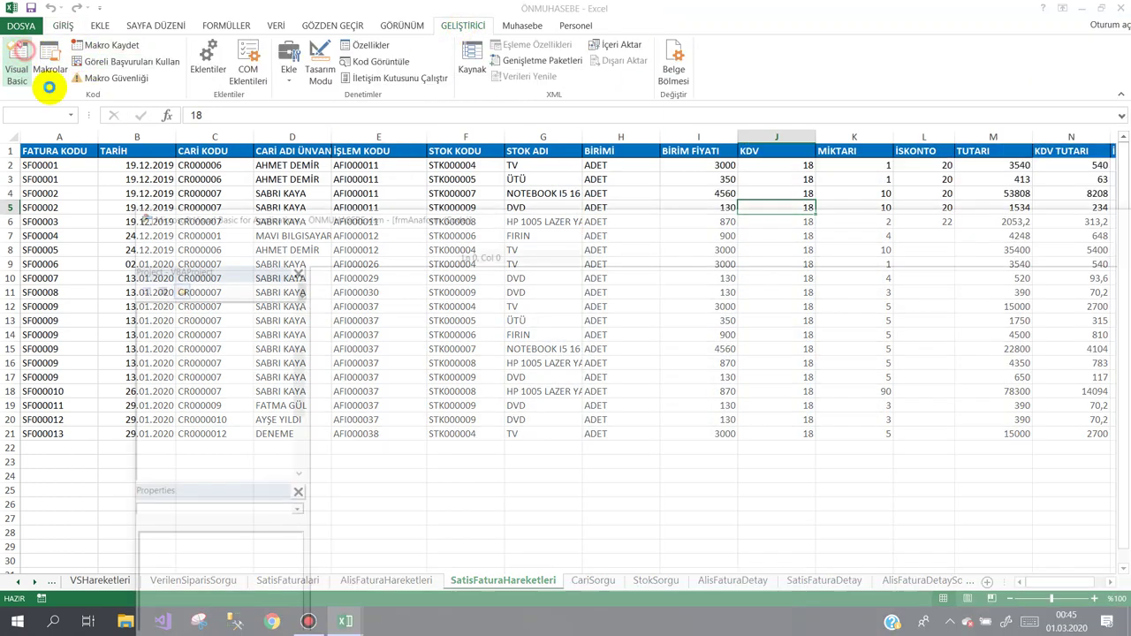
- Scroll the Project tree and select the frmBankaListesi form
{"action": "left_click_drag", "start_coordinate": [168, 156], "coordinate": [170, 236]}
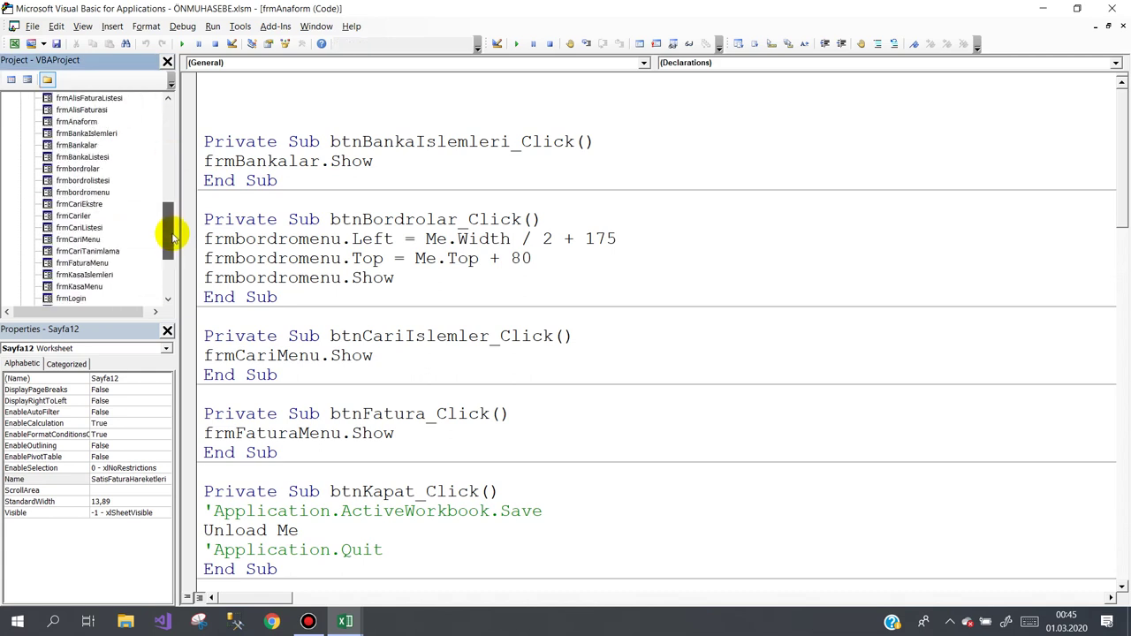
{"action": "mouse_move", "coordinate": [173, 236]}
{"action": "left_mouse_down"}
{"action": "mouse_move", "coordinate": [174, 252]}
{"action": "mouse_move", "coordinate": [171, 227]}
{"action": "left_mouse_up"}
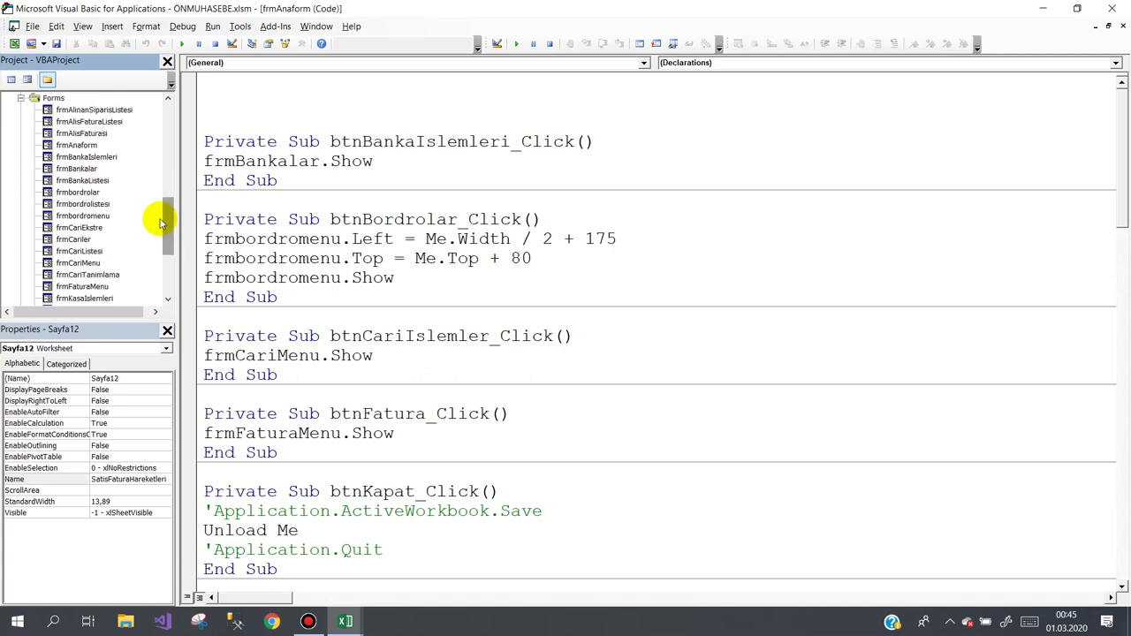
{"action": "left_click", "coordinate": [91, 182]}
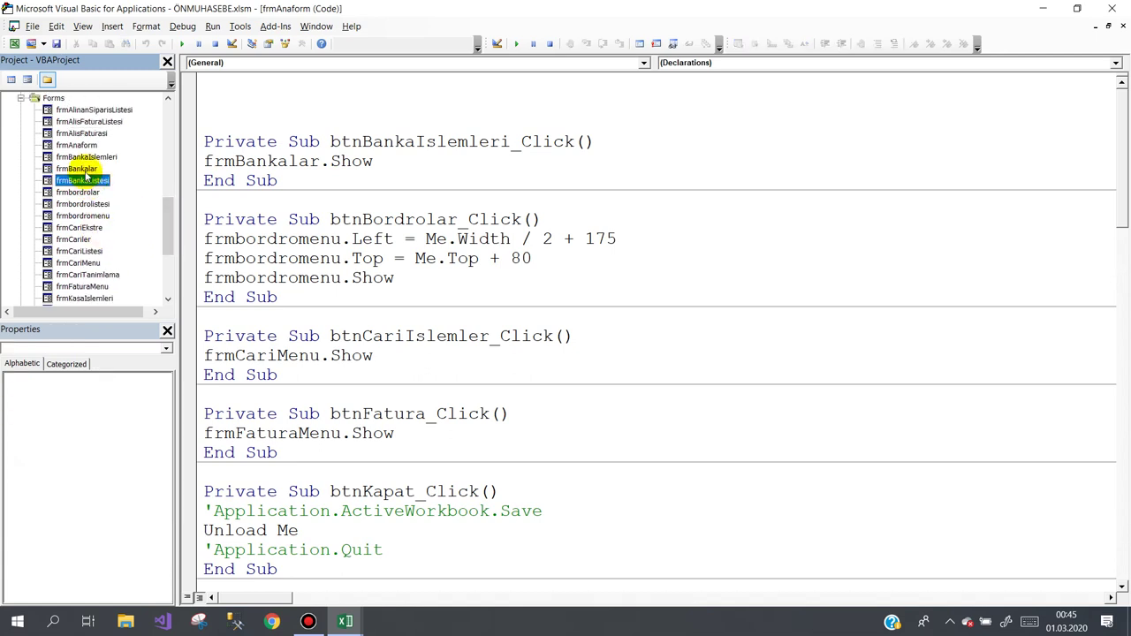
- Open the frmBankalar, frmBankaListesi and frmBankaIslemleri forms in design view
{"action": "double_click", "coordinate": [86, 174]}
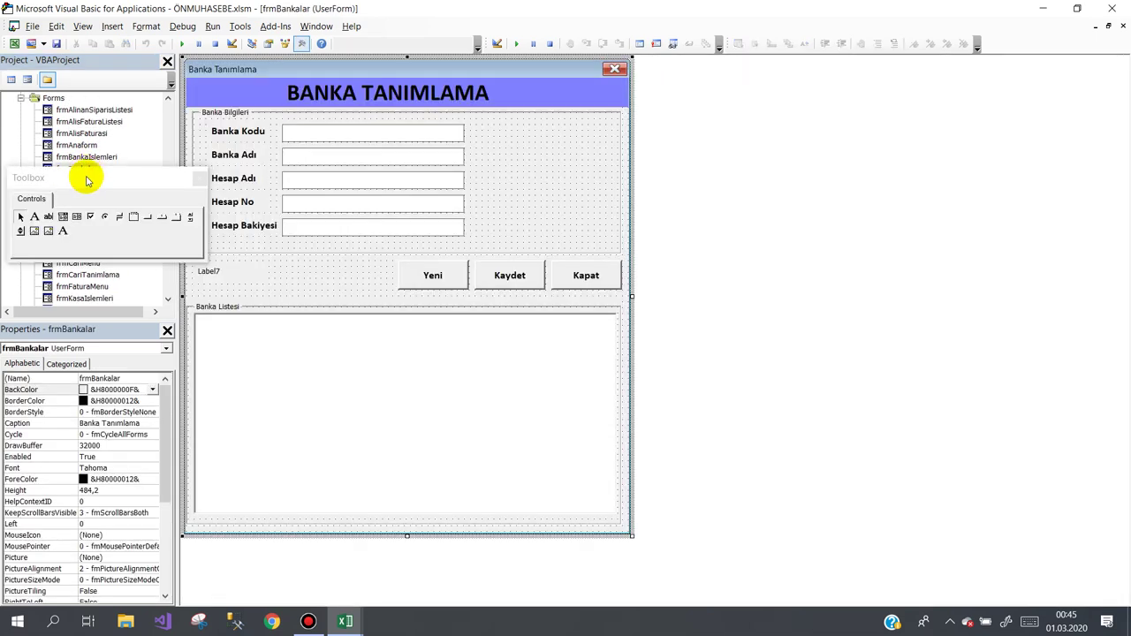
{"action": "double_click", "coordinate": [91, 181]}
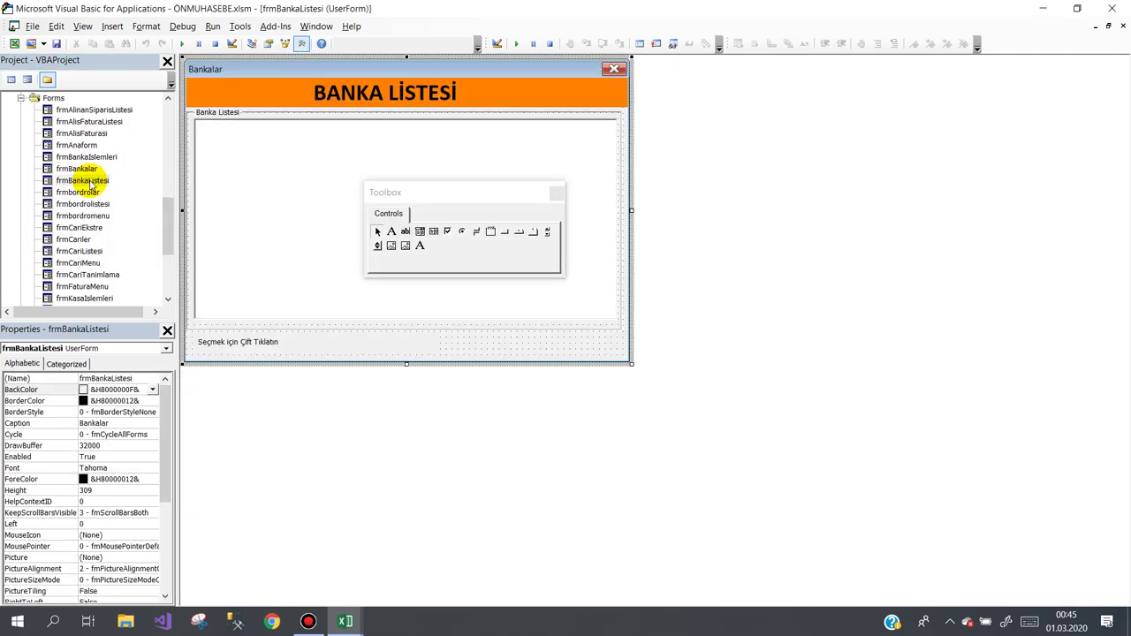
{"action": "left_click", "coordinate": [93, 157]}
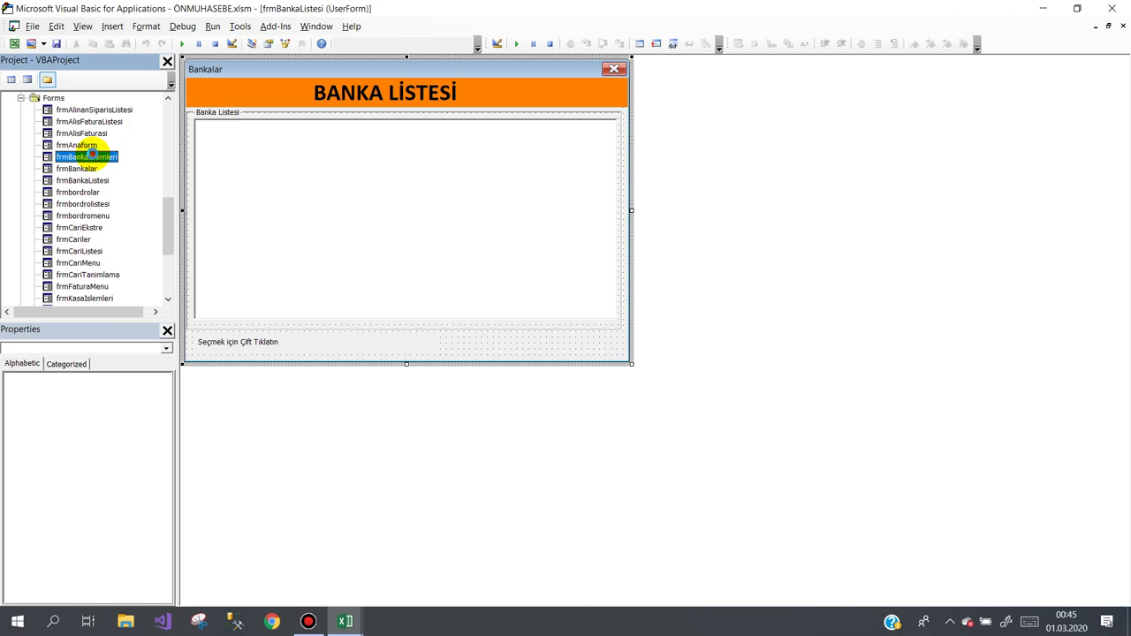
{"action": "double_click", "coordinate": [92, 155]}
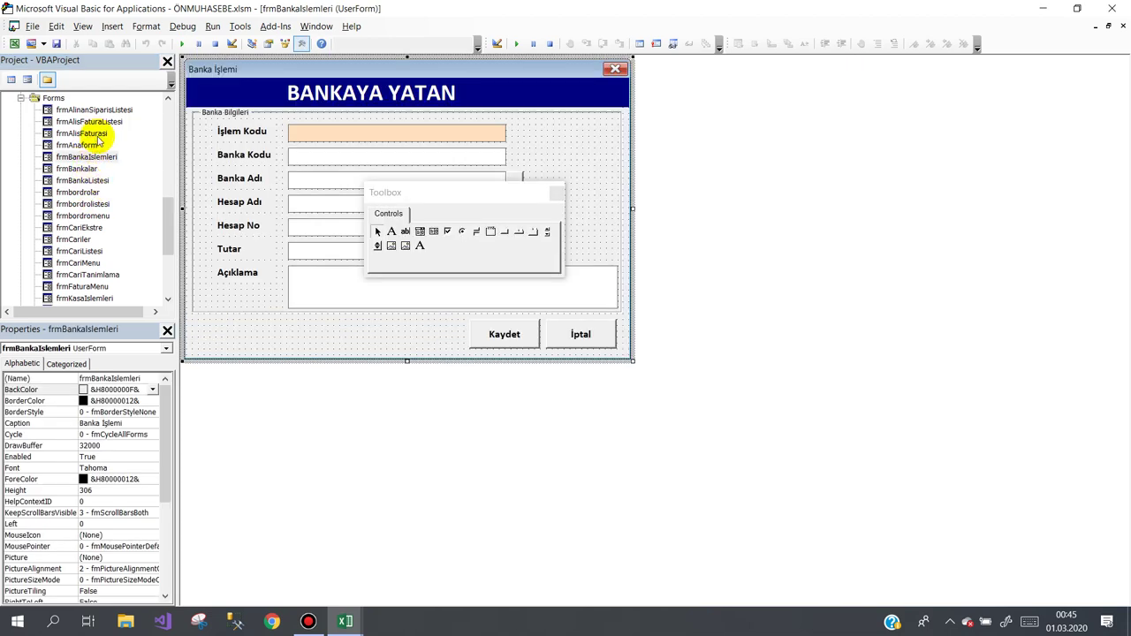
- Open frmKasaIslemleri and go to its Sil button's btnSil_Click code
{"action": "scroll", "coordinate": [78, 262], "scroll_direction": "down", "scroll_amount": 1}
{"action": "double_click", "coordinate": [84, 263]}
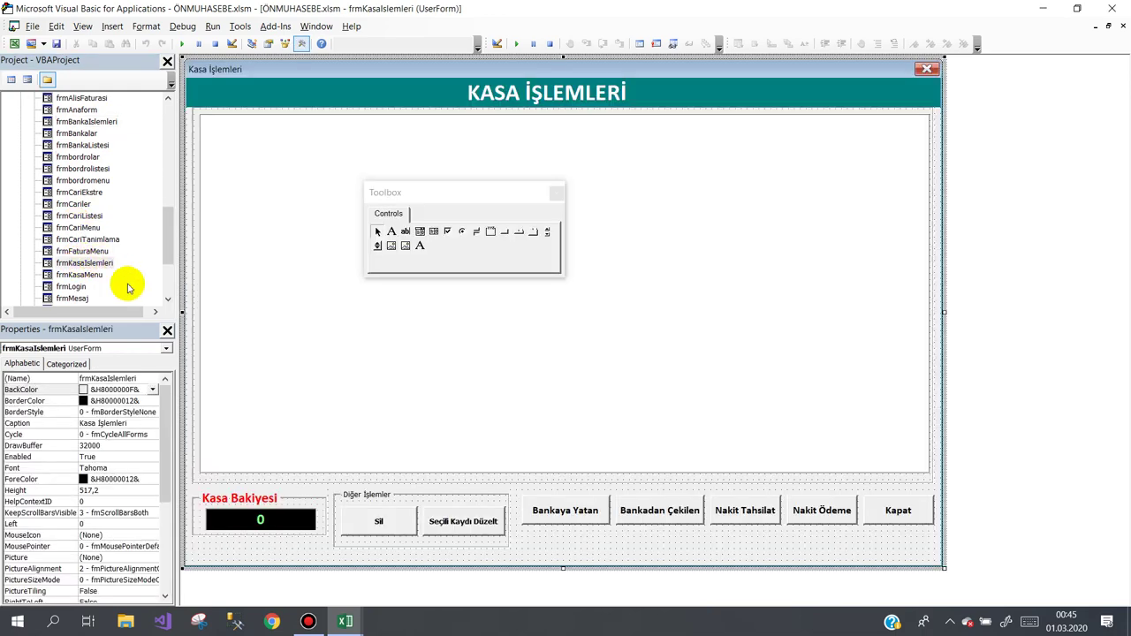
{"action": "double_click", "coordinate": [379, 521]}
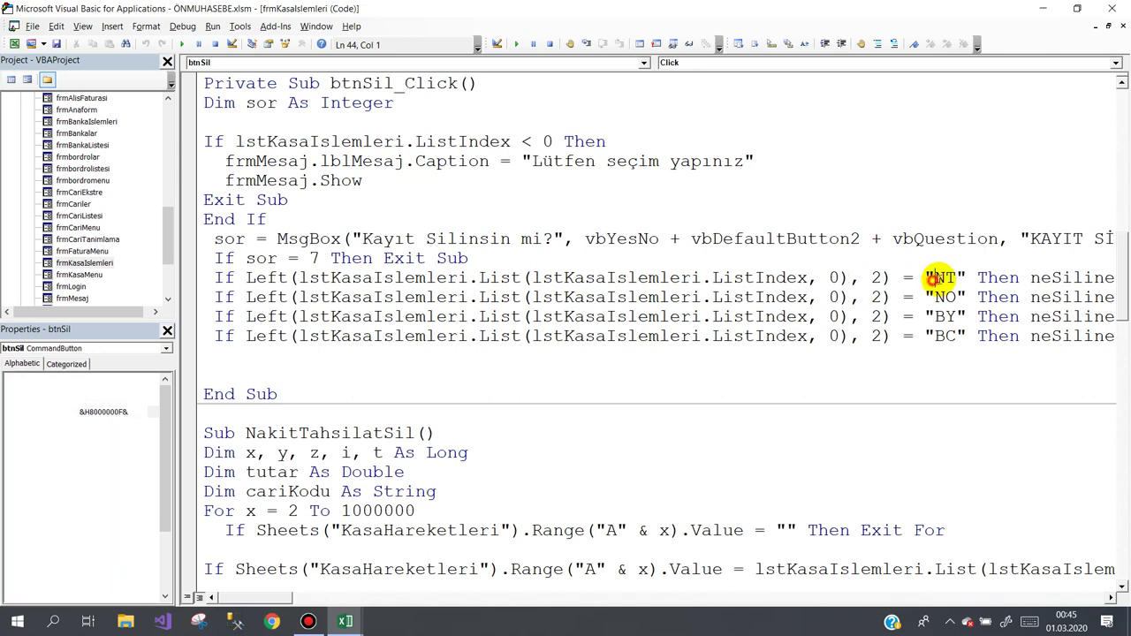
{"action": "left_click_drag", "start_coordinate": [935, 278], "coordinate": [954, 278]}
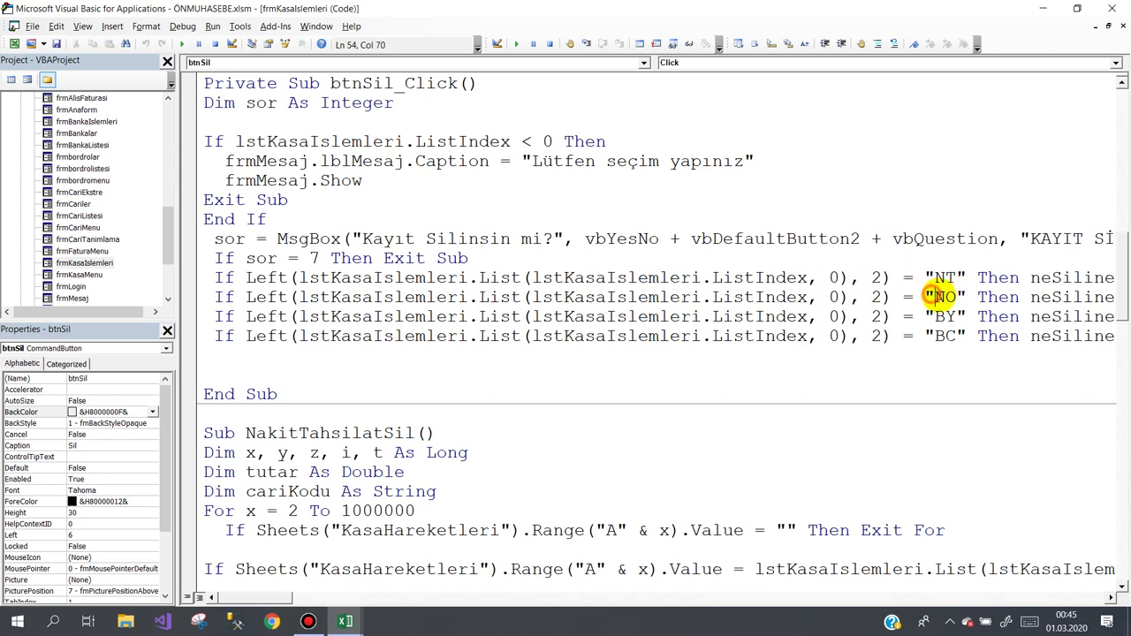
{"action": "left_click_drag", "start_coordinate": [934, 316], "coordinate": [956, 316]}
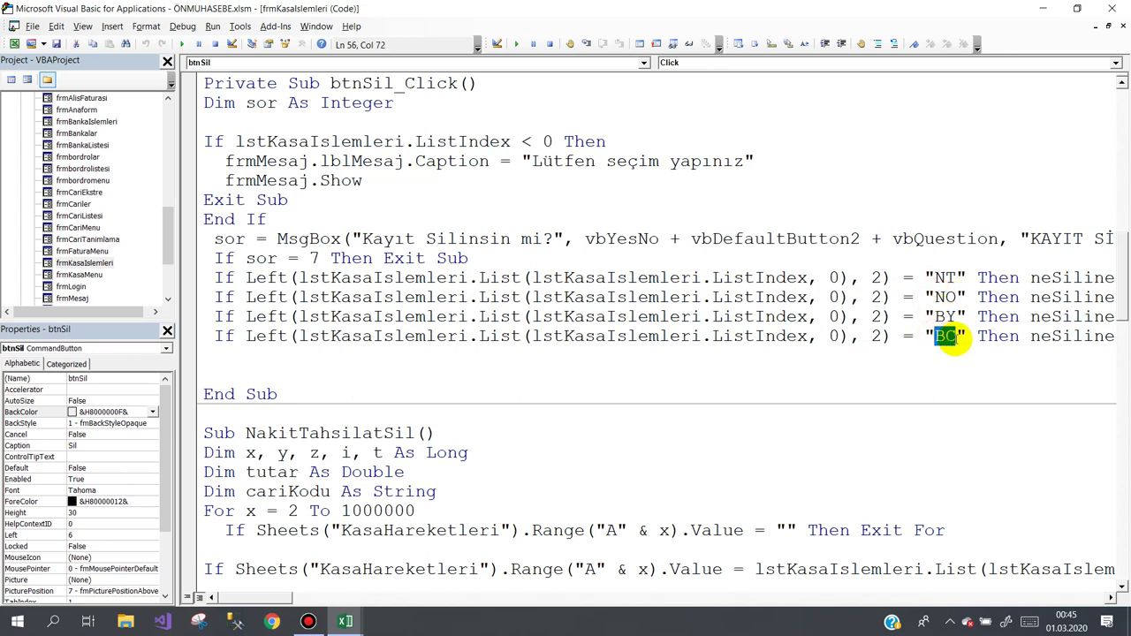
{"action": "mouse_move", "coordinate": [282, 601]}
{"action": "left_mouse_down"}
{"action": "mouse_move", "coordinate": [301, 603]}
{"action": "mouse_move", "coordinate": [282, 603]}
{"action": "left_mouse_up"}
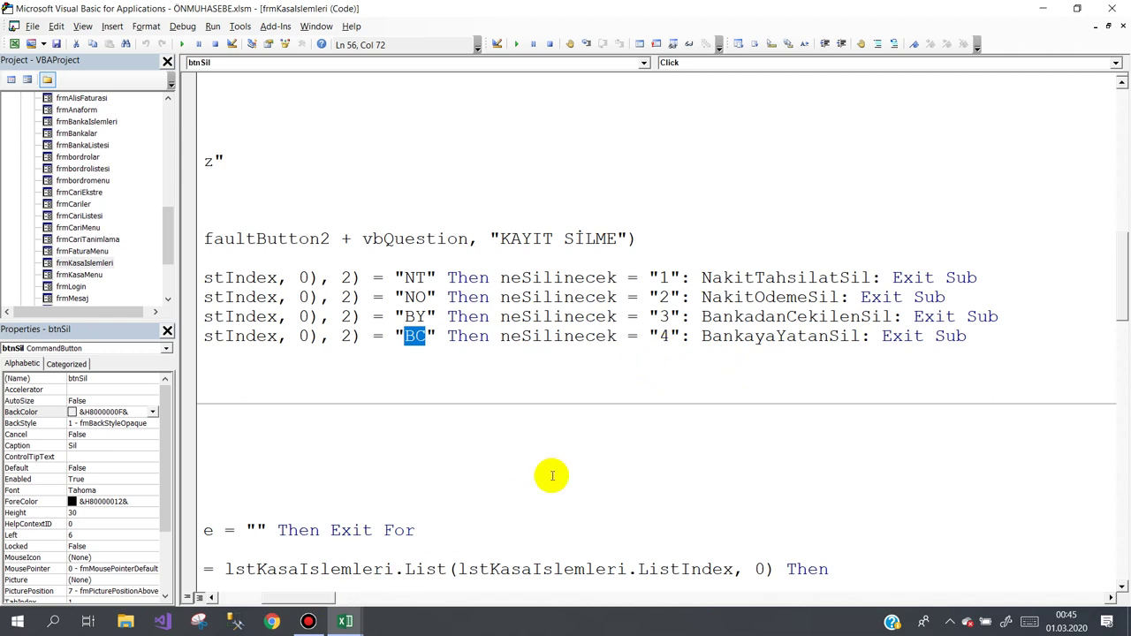
{"action": "left_click_drag", "start_coordinate": [703, 299], "coordinate": [827, 298]}
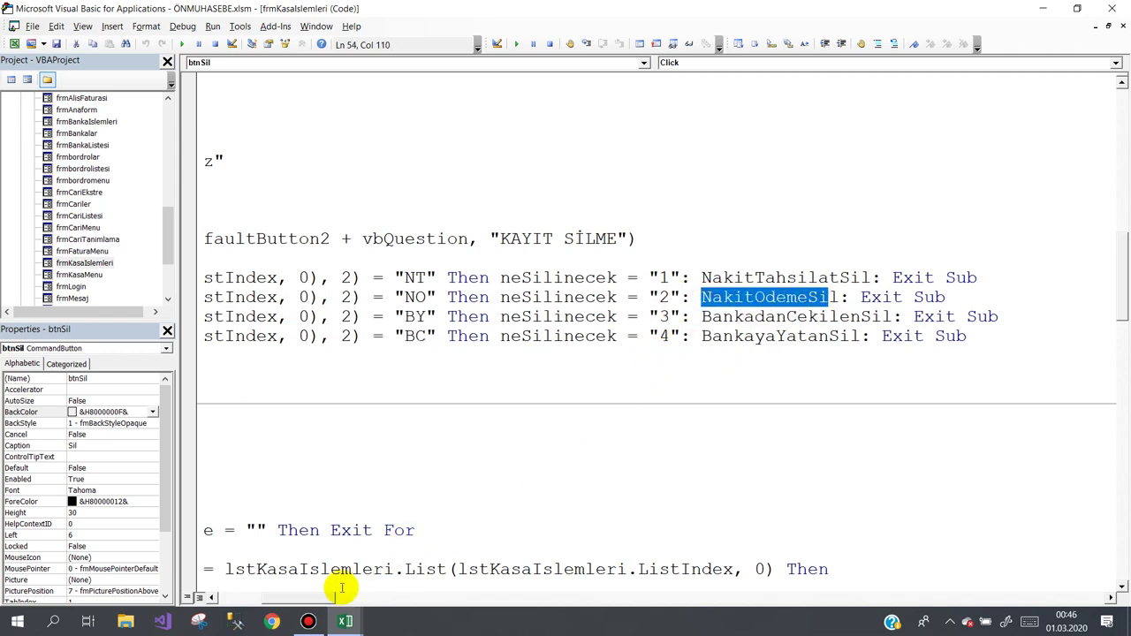
{"action": "left_click_drag", "start_coordinate": [321, 602], "coordinate": [277, 598]}
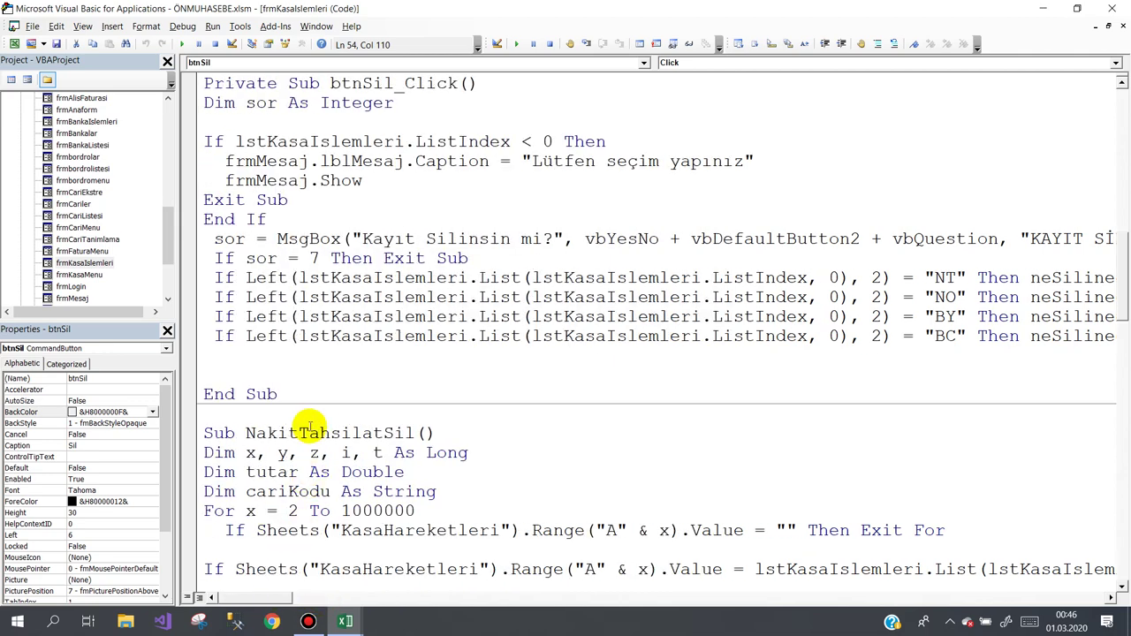
{"action": "scroll", "coordinate": [344, 451], "scroll_direction": "down", "scroll_amount": 2}
{"action": "scroll", "coordinate": [344, 450], "scroll_direction": "down", "scroll_amount": 2}
{"action": "scroll", "coordinate": [343, 450], "scroll_direction": "down", "scroll_amount": 1}
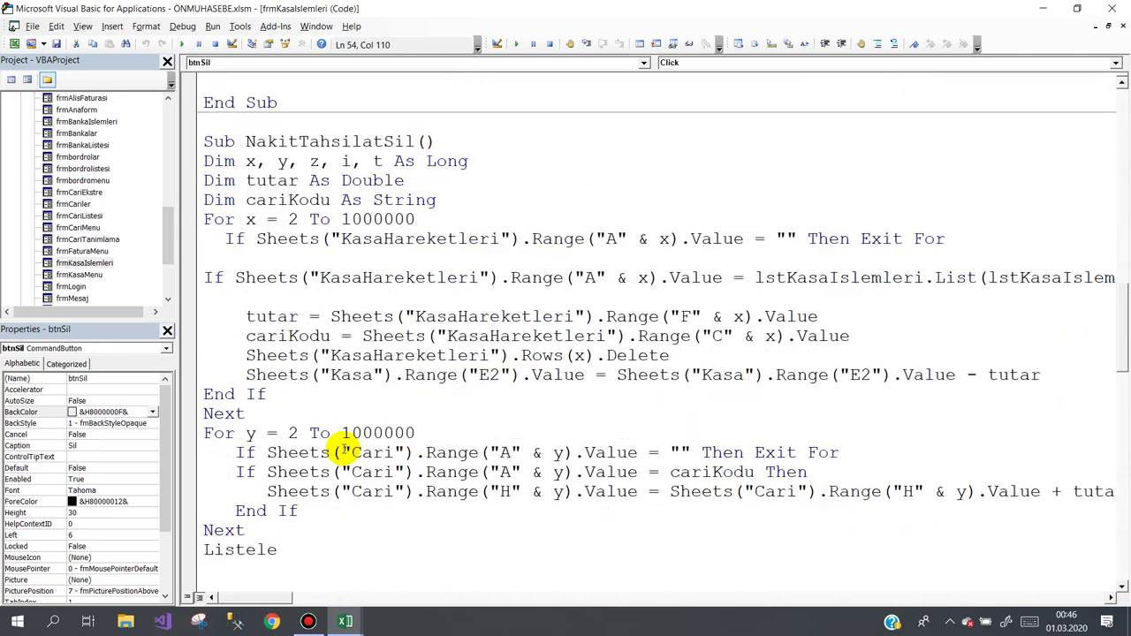
{"action": "scroll", "coordinate": [344, 451], "scroll_direction": "down", "scroll_amount": 1}
{"action": "scroll", "coordinate": [350, 399], "scroll_direction": "down", "scroll_amount": 2}
{"action": "scroll", "coordinate": [351, 399], "scroll_direction": "down", "scroll_amount": 2}
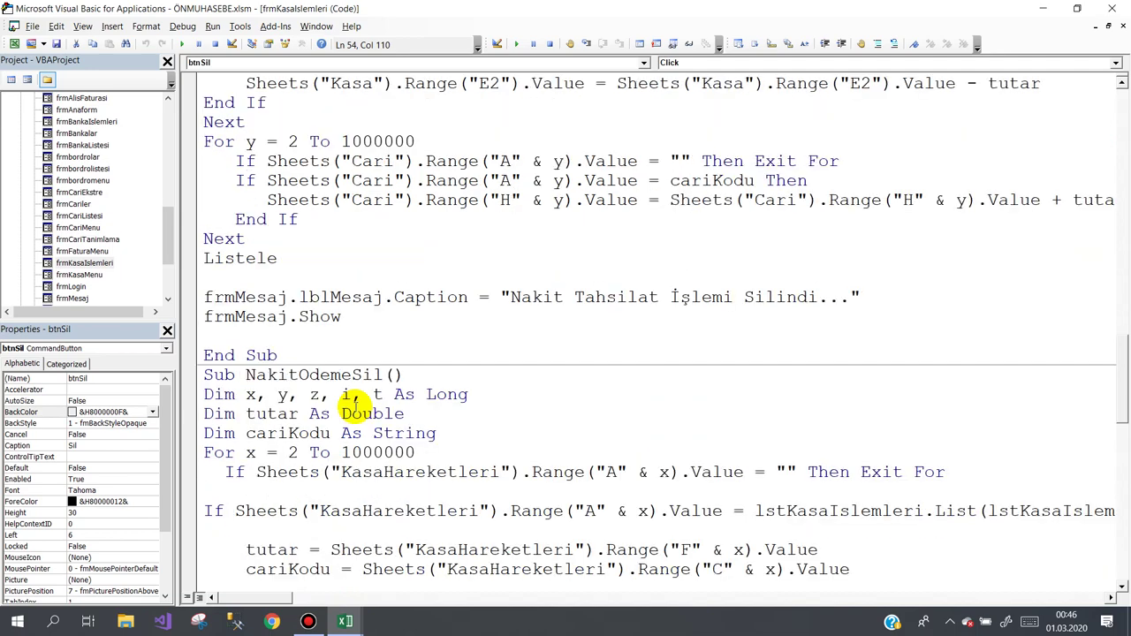
{"action": "scroll", "coordinate": [351, 399], "scroll_direction": "down", "scroll_amount": 4}
{"action": "scroll", "coordinate": [354, 398], "scroll_direction": "down", "scroll_amount": 4}
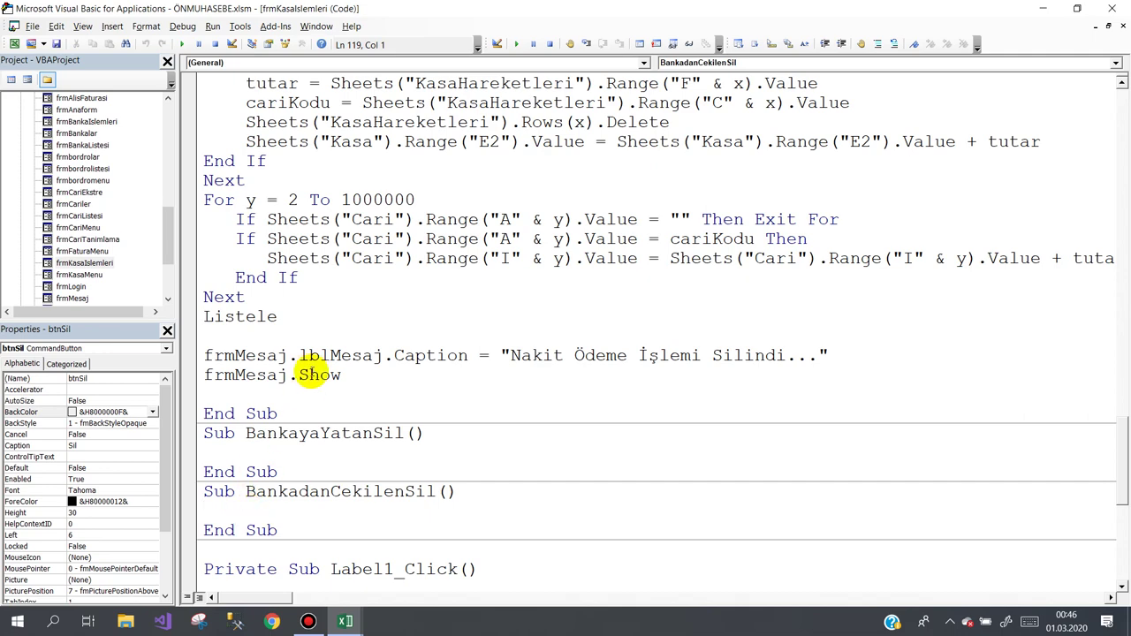
{"action": "scroll", "coordinate": [307, 363], "scroll_direction": "up", "scroll_amount": 1}
{"action": "scroll", "coordinate": [300, 358], "scroll_direction": "up", "scroll_amount": 1}
{"action": "scroll", "coordinate": [300, 361], "scroll_direction": "up", "scroll_amount": 1}
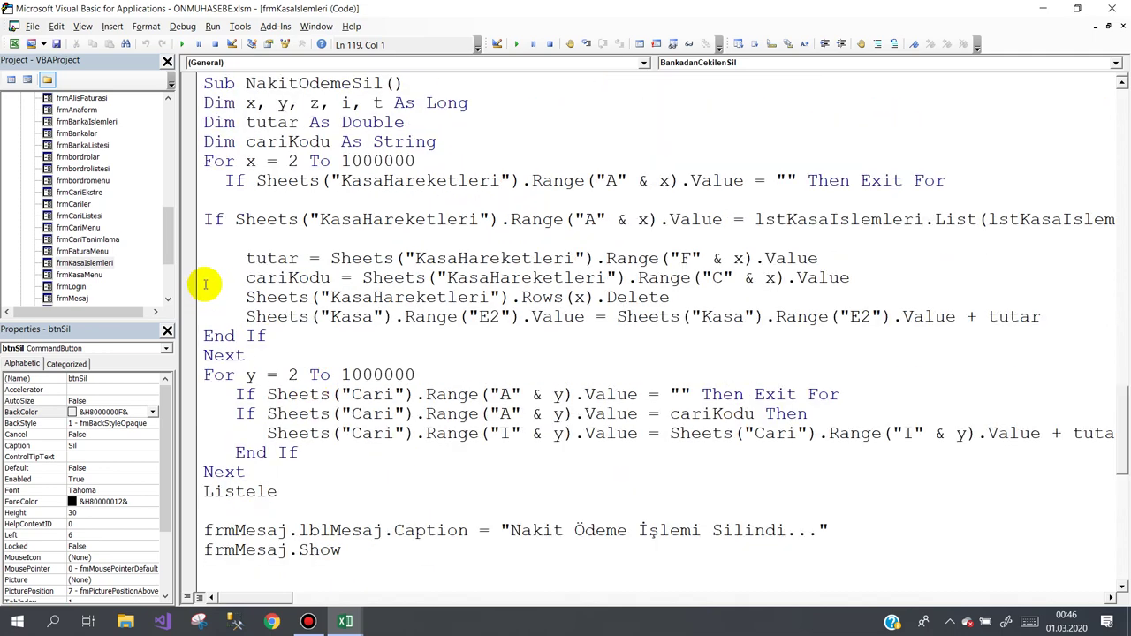
{"action": "scroll", "coordinate": [205, 284], "scroll_direction": "up", "scroll_amount": 1}
- Select and copy the body of the NakitOdemeSil procedure
{"action": "mouse_move", "coordinate": [205, 161]}
{"action": "left_mouse_down"}
{"action": "mouse_move", "coordinate": [369, 586]}
{"action": "mouse_move", "coordinate": [416, 64]}
{"action": "mouse_move", "coordinate": [423, 563]}
{"action": "left_mouse_up"}
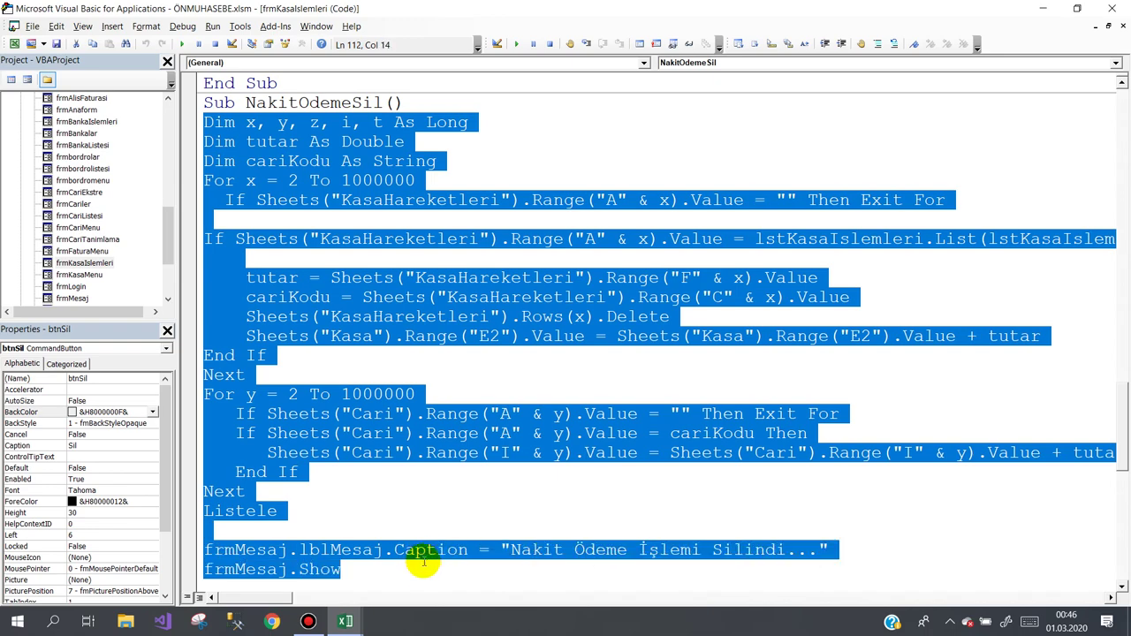
{"action": "scroll", "coordinate": [487, 353], "scroll_direction": "down", "scroll_amount": 1}
{"action": "scroll", "coordinate": [487, 345], "scroll_direction": "down", "scroll_amount": 1}
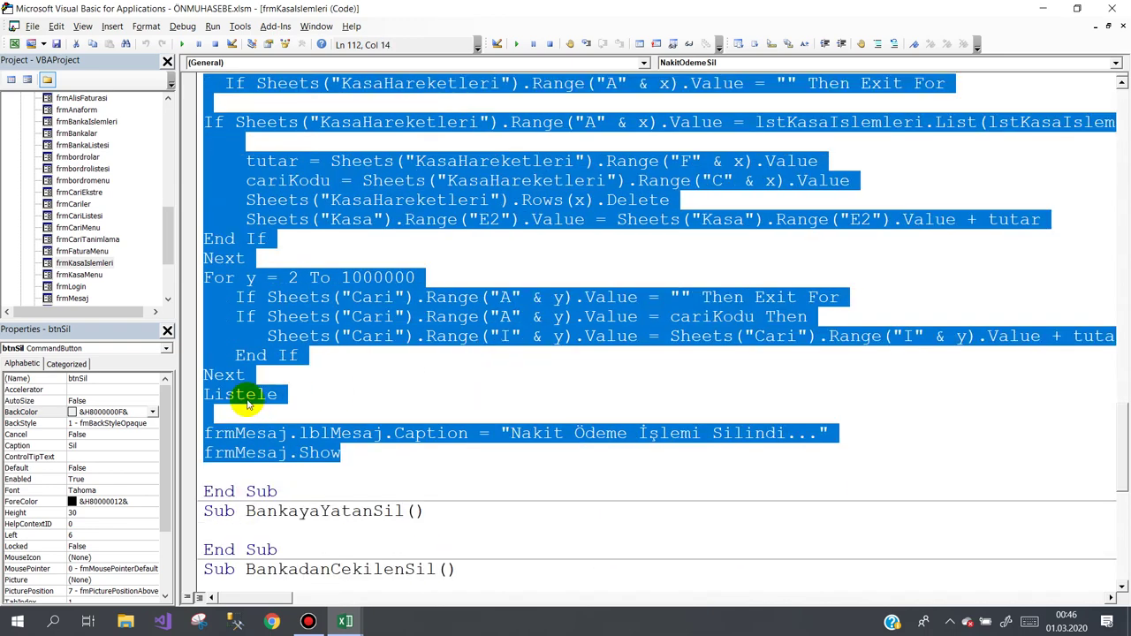
{"action": "scroll", "coordinate": [303, 293], "scroll_direction": "up", "scroll_amount": 3}
{"action": "scroll", "coordinate": [302, 293], "scroll_direction": "up", "scroll_amount": 2}
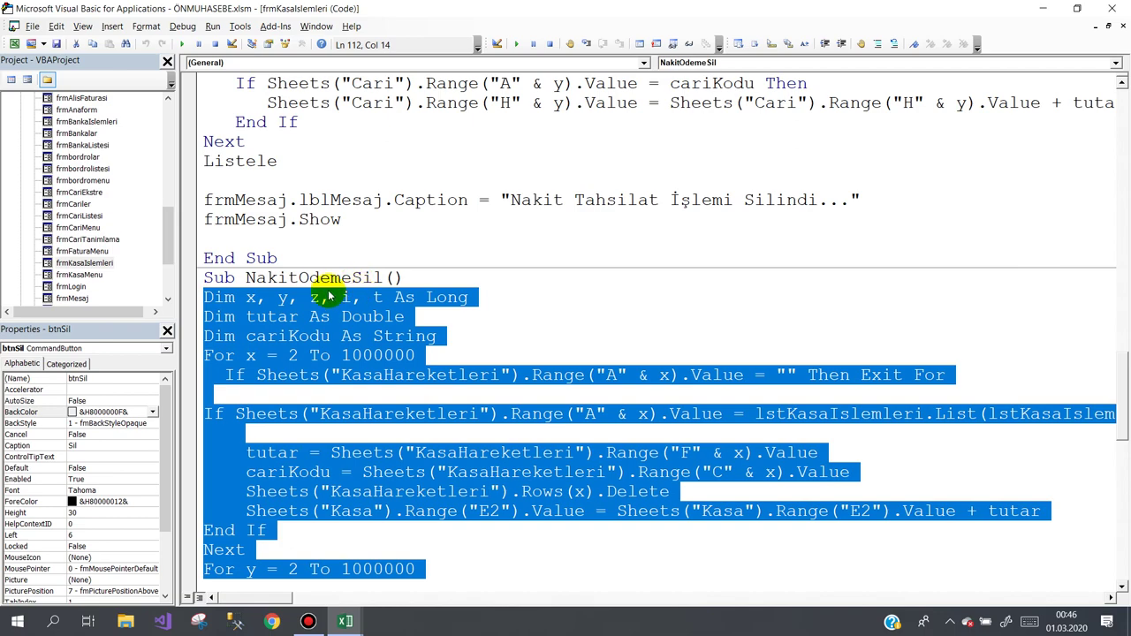
{"action": "scroll", "coordinate": [327, 334], "scroll_direction": "down", "scroll_amount": 4}
{"action": "scroll", "coordinate": [327, 336], "scroll_direction": "down", "scroll_amount": 4}
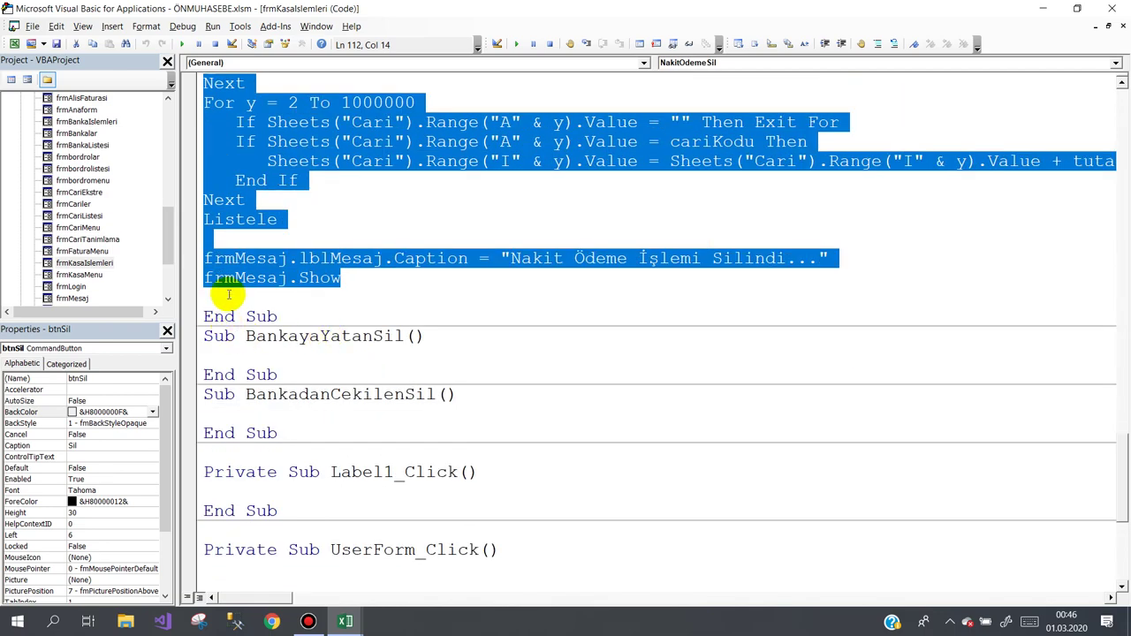
{"action": "right_click", "coordinate": [295, 150]}
{"action": "left_click", "coordinate": [326, 175]}
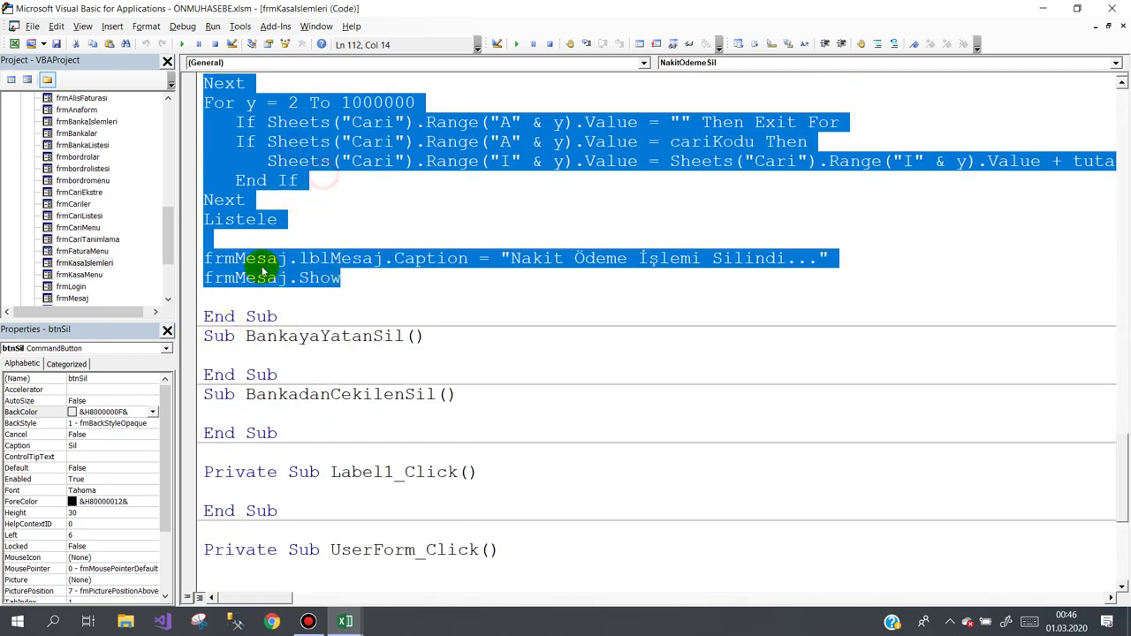
- Paste the copied code into the empty BankayaYatanSil procedure
{"action": "left_click", "coordinate": [219, 356]}
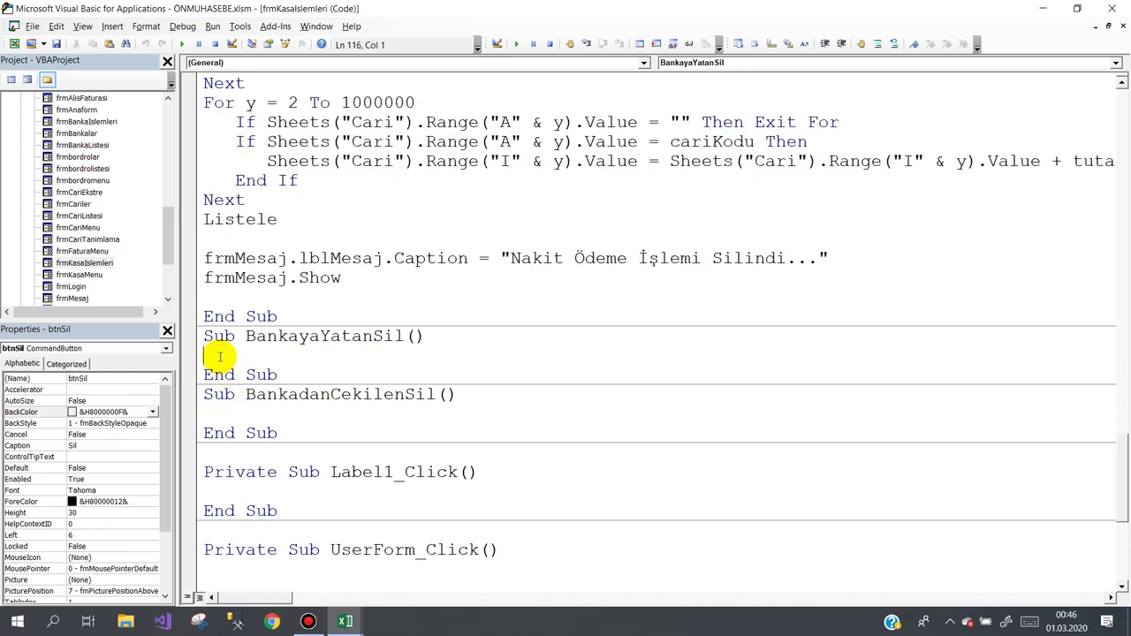
{"action": "key", "text": "ctrl+v"}
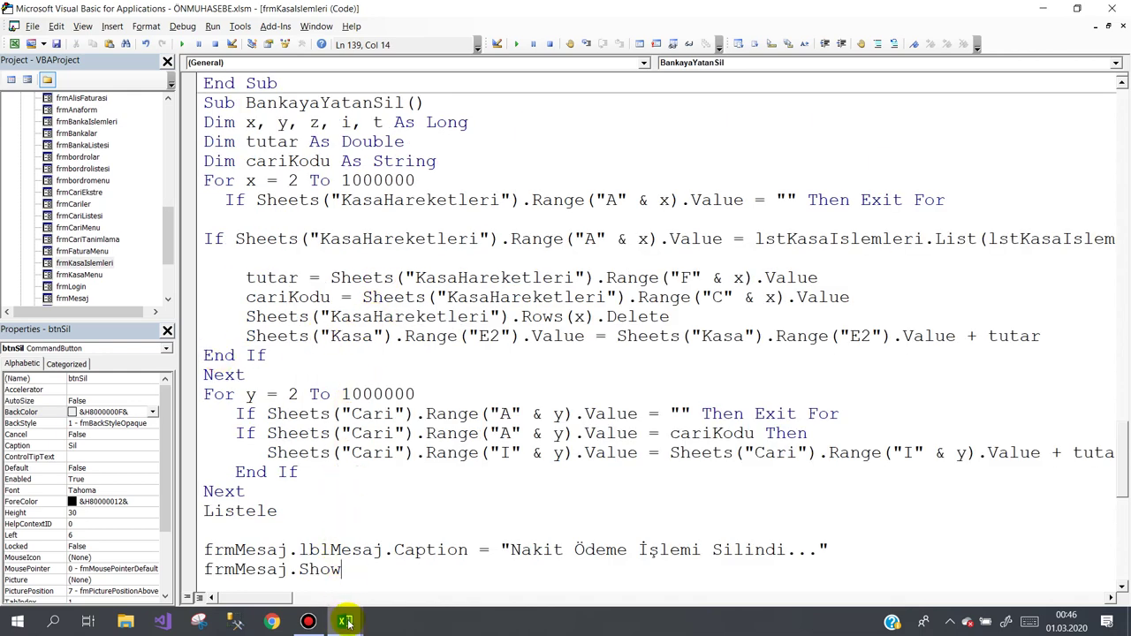
{"action": "mouse_move", "coordinate": [344, 619]}
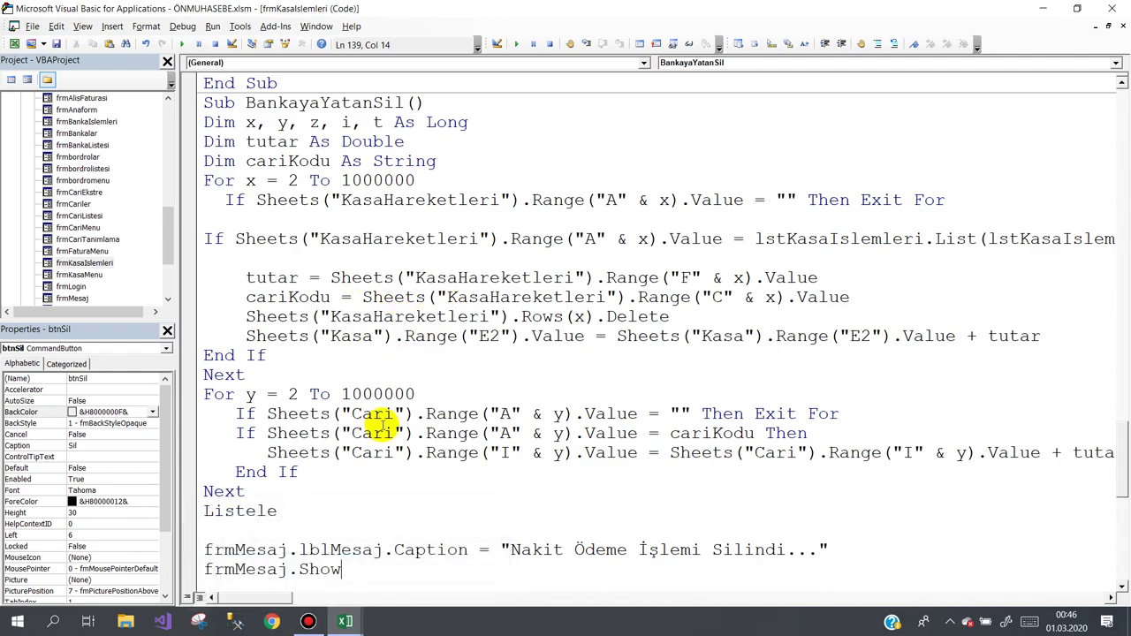
- In Excel, inspect the BY0007 and BC0004 rows on the KasaHareketleri sheet
{"action": "left_click", "coordinate": [345, 622]}
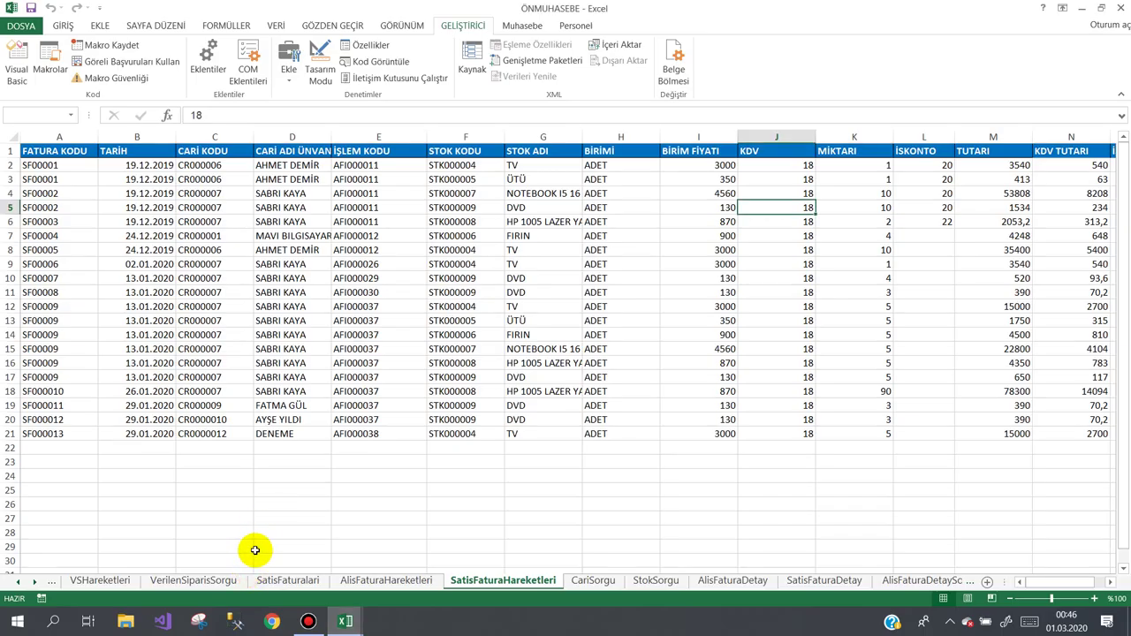
{"action": "left_click", "coordinate": [17, 586]}
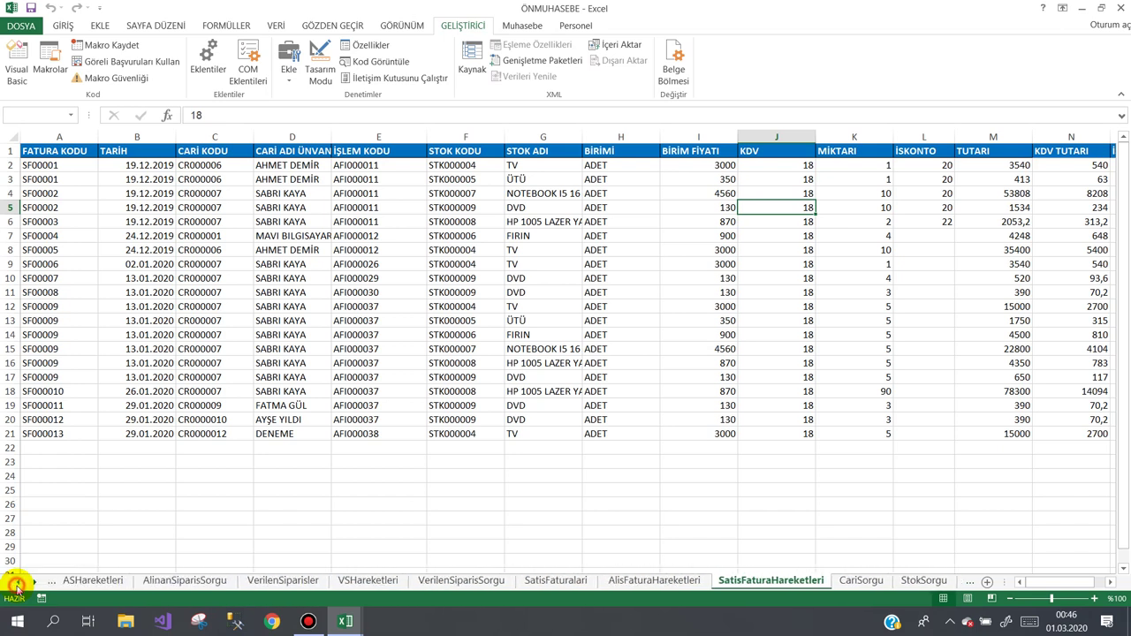
{"action": "left_click", "coordinate": [17, 585]}
{"action": "left_click", "coordinate": [17, 585]}
{"action": "left_click", "coordinate": [17, 586]}
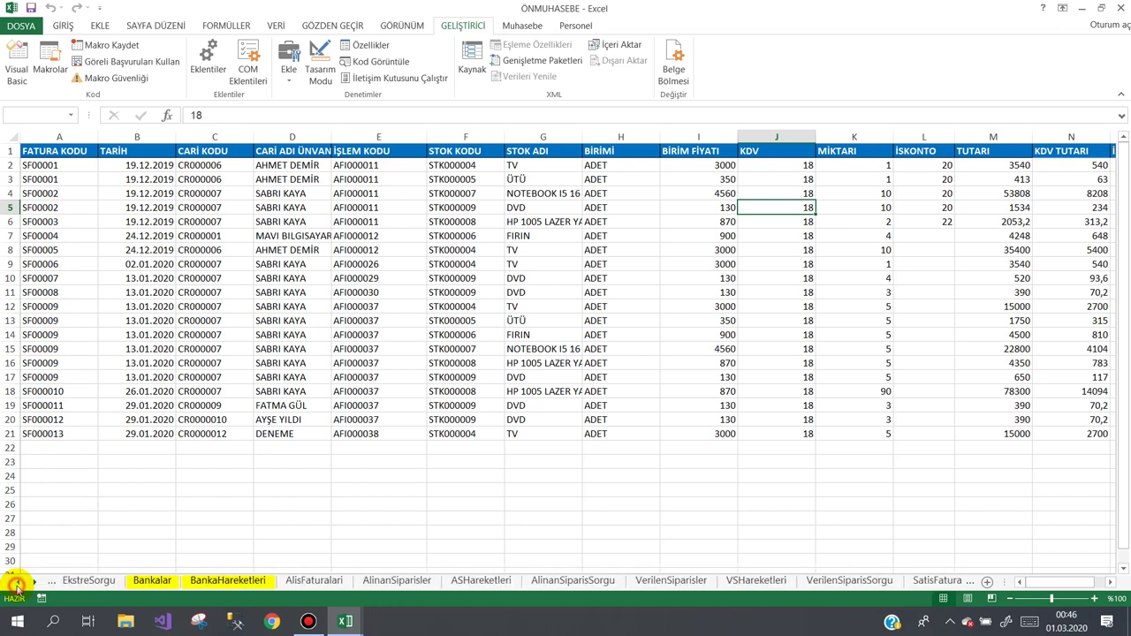
{"action": "left_click", "coordinate": [16, 586]}
{"action": "left_click", "coordinate": [17, 586]}
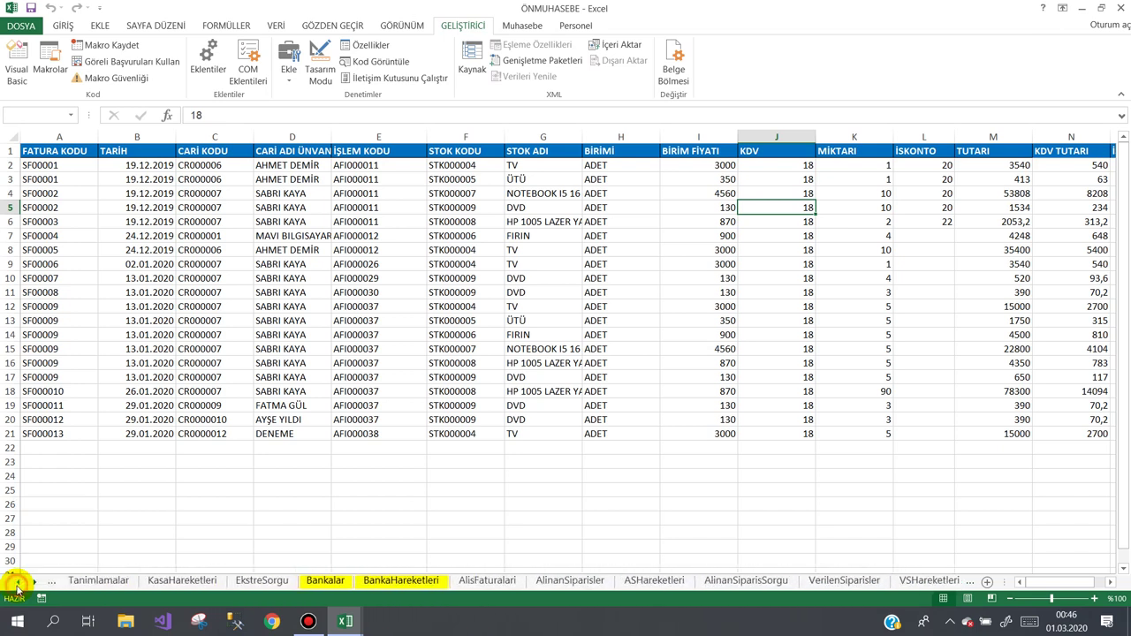
{"action": "left_click", "coordinate": [161, 579]}
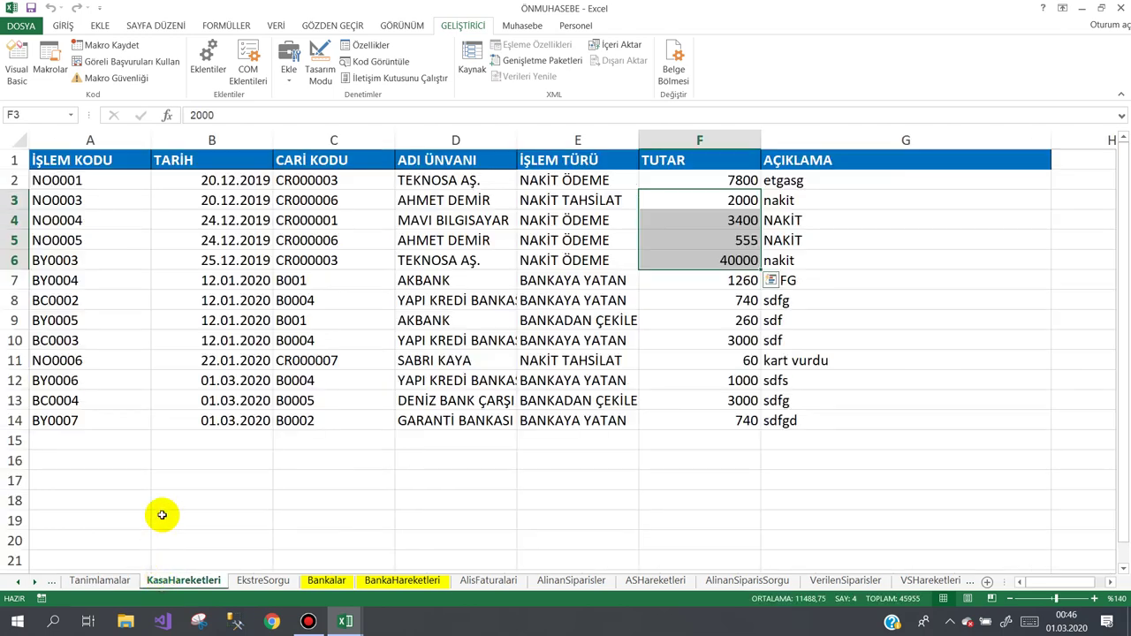
{"action": "left_click", "coordinate": [77, 423]}
{"action": "mouse_move", "coordinate": [76, 400]}
{"action": "left_mouse_down"}
{"action": "mouse_move", "coordinate": [687, 409]}
{"action": "mouse_move", "coordinate": [776, 428]}
{"action": "left_mouse_up"}
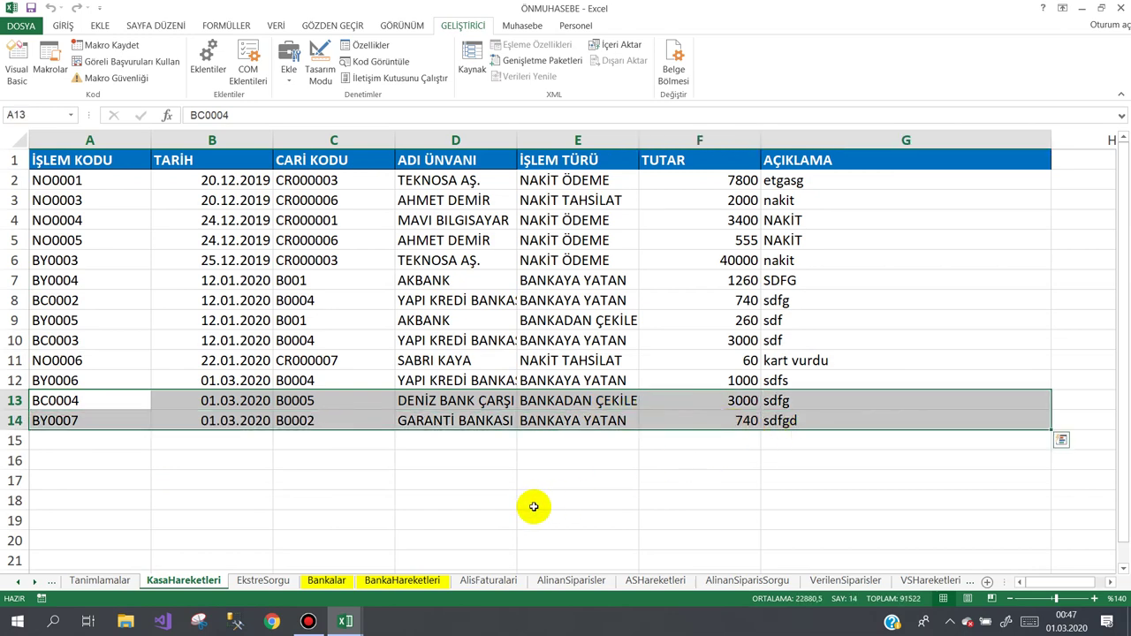
- Review the last two BankaHareketleri transactions, then move KasaHareketleri after BankaHareketleri
{"action": "left_click", "coordinate": [422, 583]}
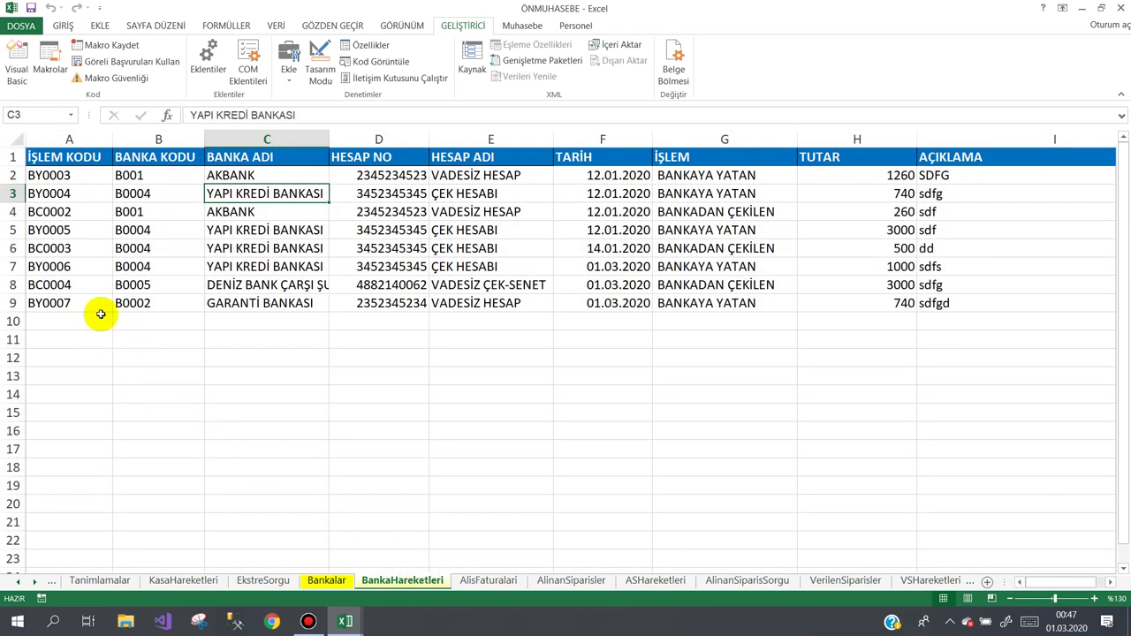
{"action": "mouse_move", "coordinate": [46, 305]}
{"action": "left_mouse_down"}
{"action": "mouse_move", "coordinate": [533, 289]}
{"action": "mouse_move", "coordinate": [905, 306]}
{"action": "left_mouse_up"}
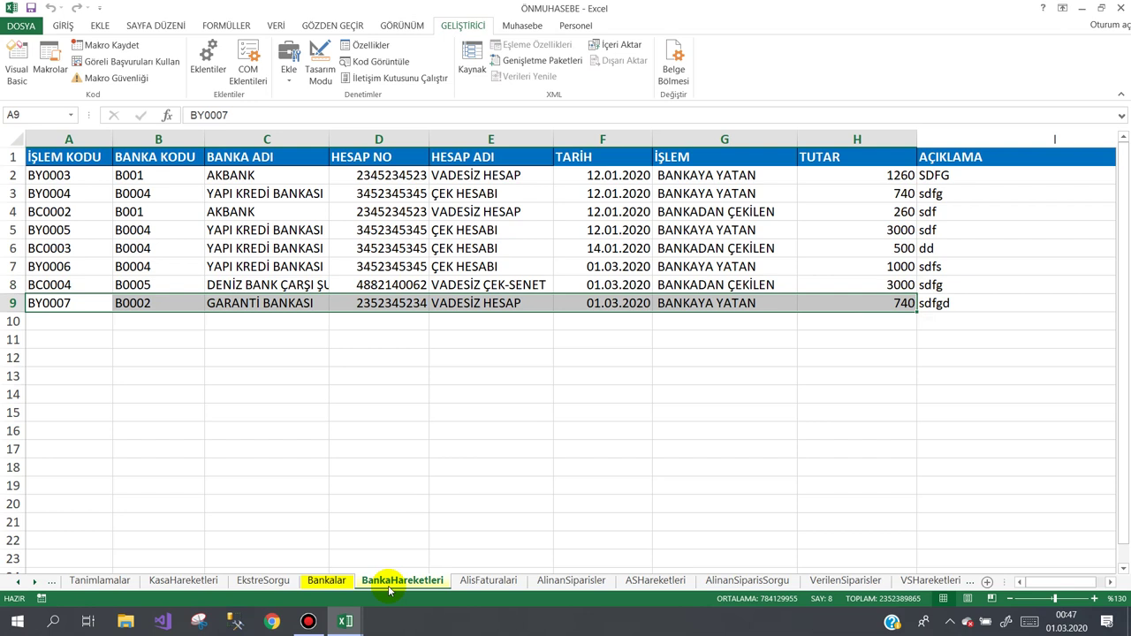
{"action": "left_click", "coordinate": [194, 583]}
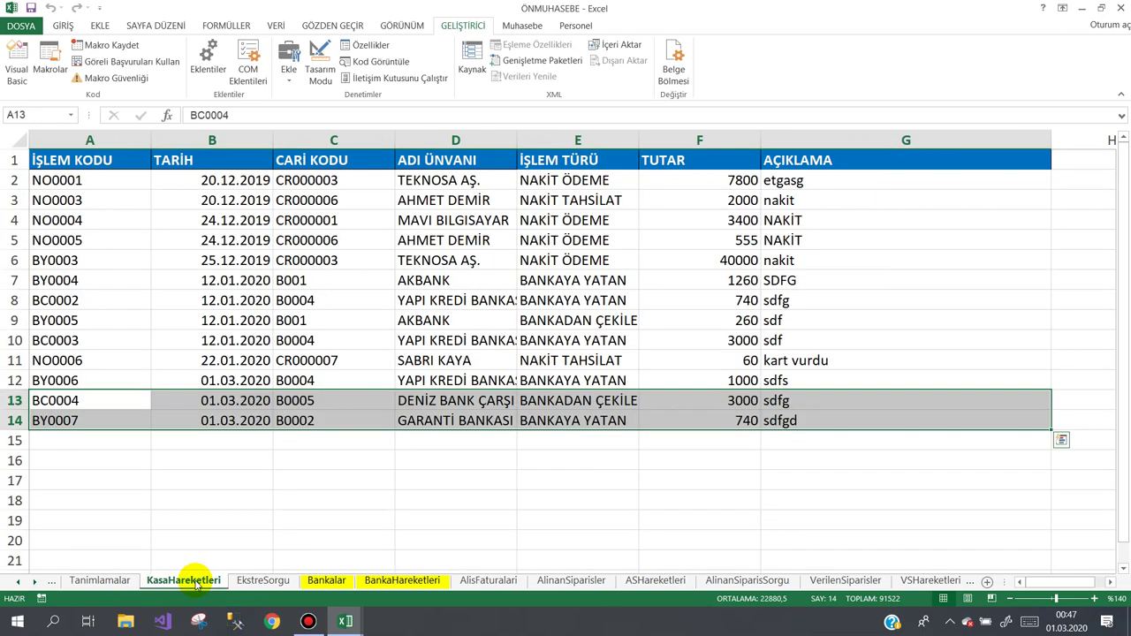
{"action": "left_click_drag", "start_coordinate": [265, 582], "coordinate": [468, 583]}
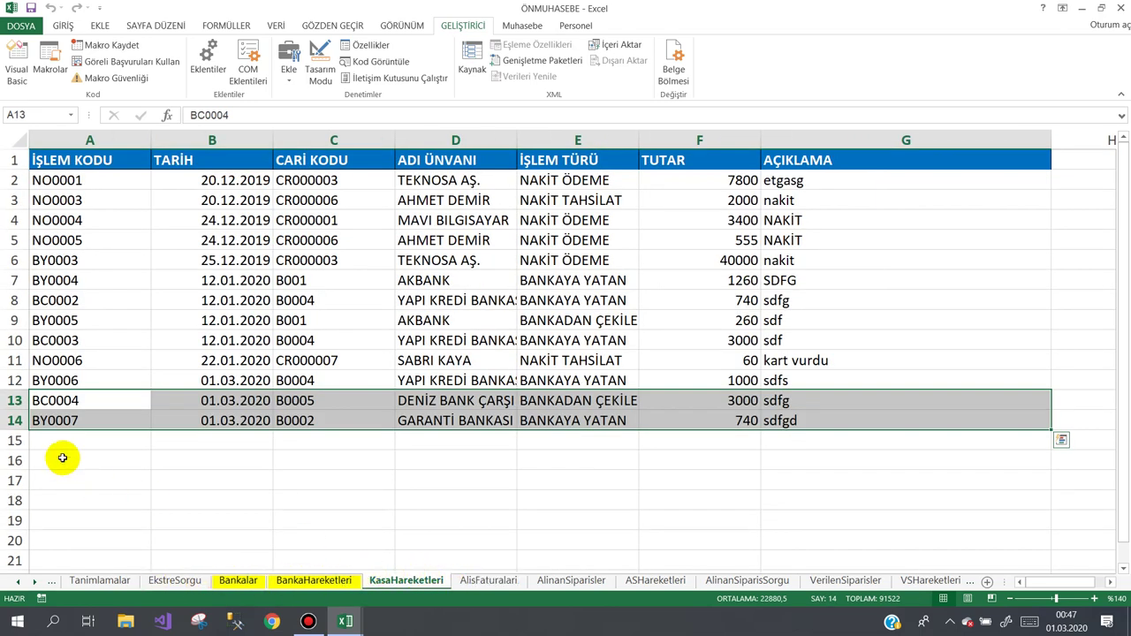
- Select KasaHareketleri rows 13 and 14, visit BankaHareketleri, and return to the VBA editor
{"action": "left_click_drag", "start_coordinate": [62, 402], "coordinate": [781, 422]}
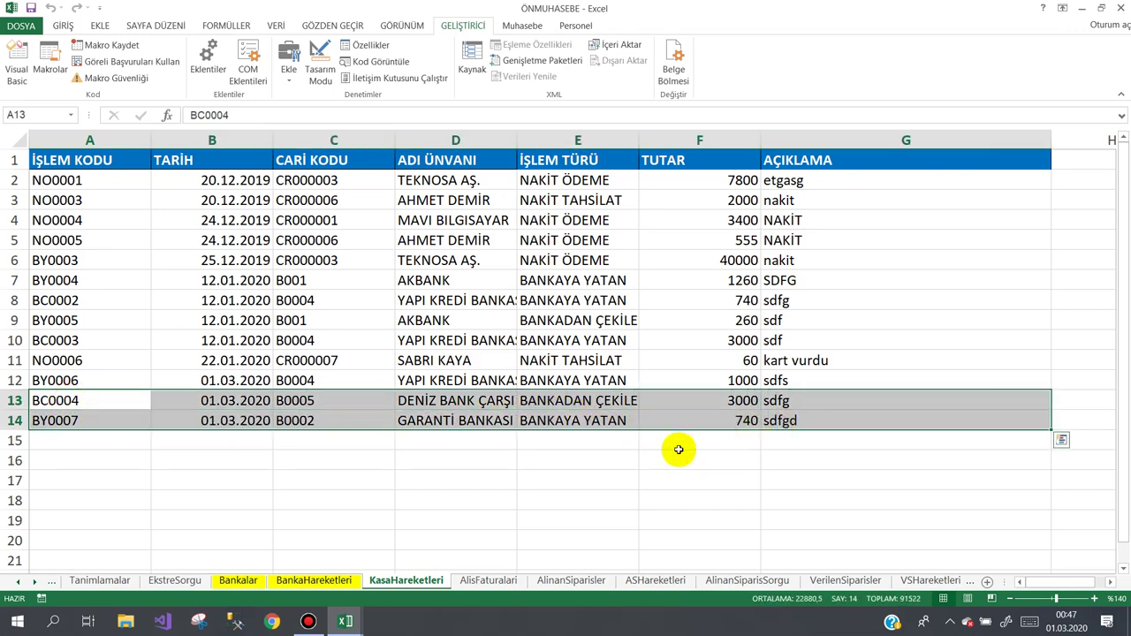
{"action": "left_click", "coordinate": [321, 586]}
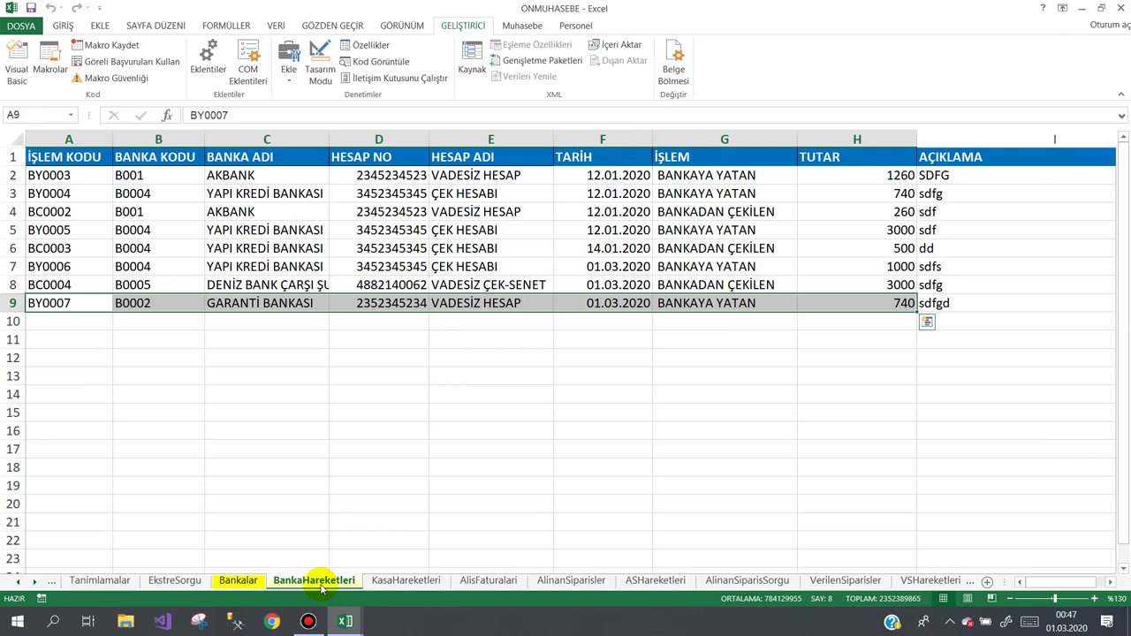
{"action": "mouse_move", "coordinate": [345, 622]}
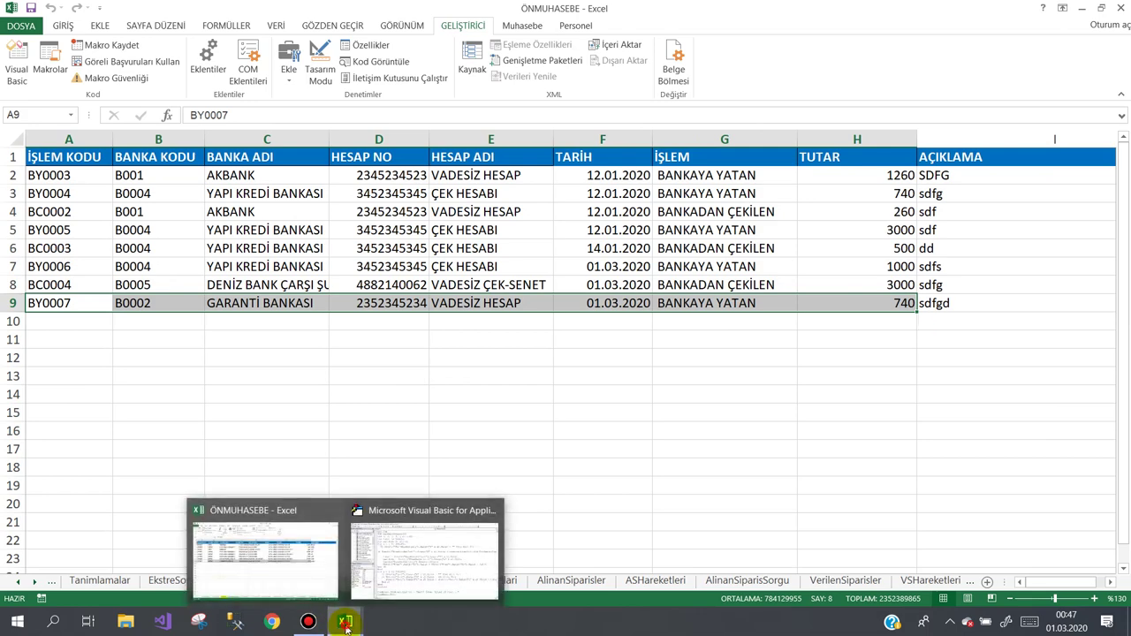
{"action": "left_click", "coordinate": [382, 565]}
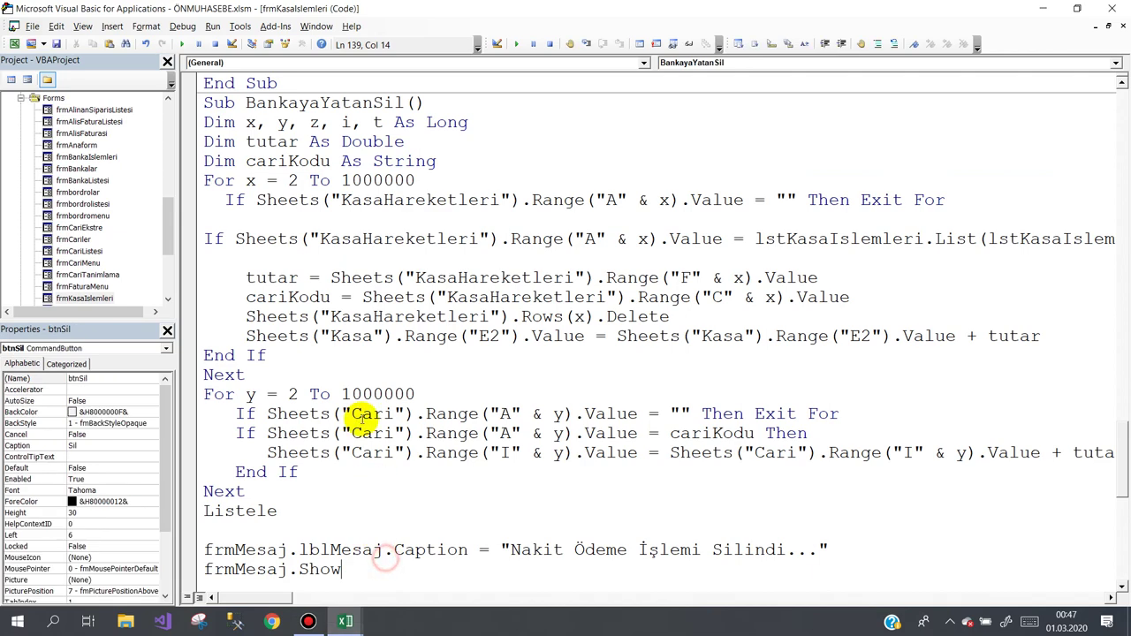
- Select the BankayaYatanSil routine name, then switch back to the Excel workbook
{"action": "left_click", "coordinate": [245, 102]}
{"action": "left_click_drag", "start_coordinate": [245, 102], "coordinate": [402, 106]}
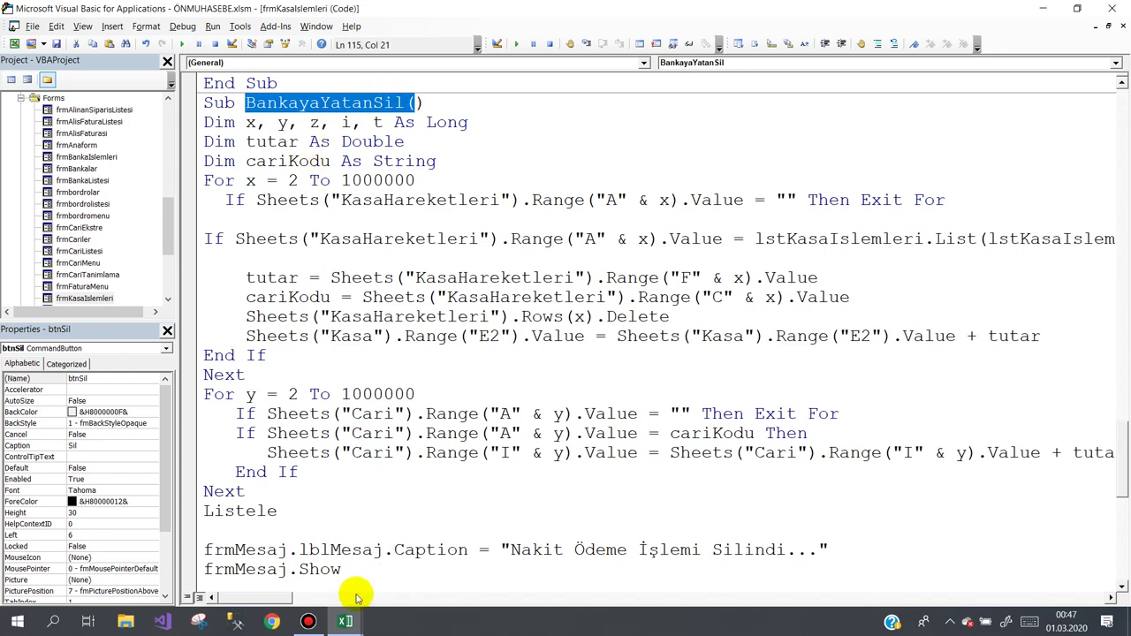
{"action": "left_click", "coordinate": [344, 621]}
{"action": "left_click", "coordinate": [282, 565]}
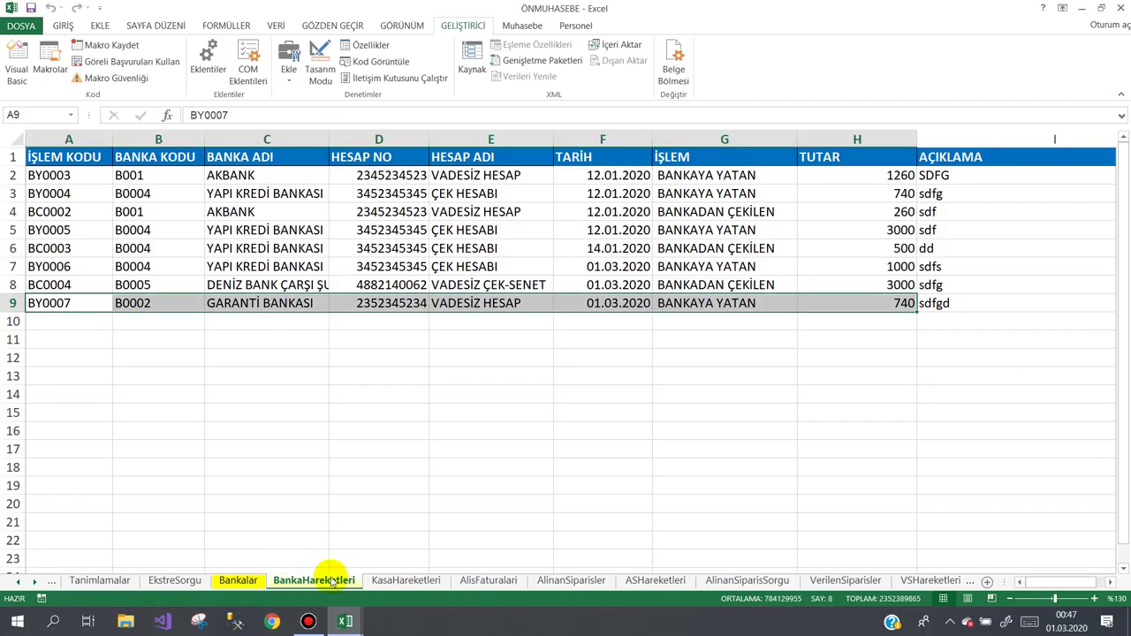
- On KasaHareketleri, select the BY0007 row 14 and its TUTAR value 740 in F14
{"action": "left_click", "coordinate": [387, 579]}
{"action": "left_click", "coordinate": [332, 463]}
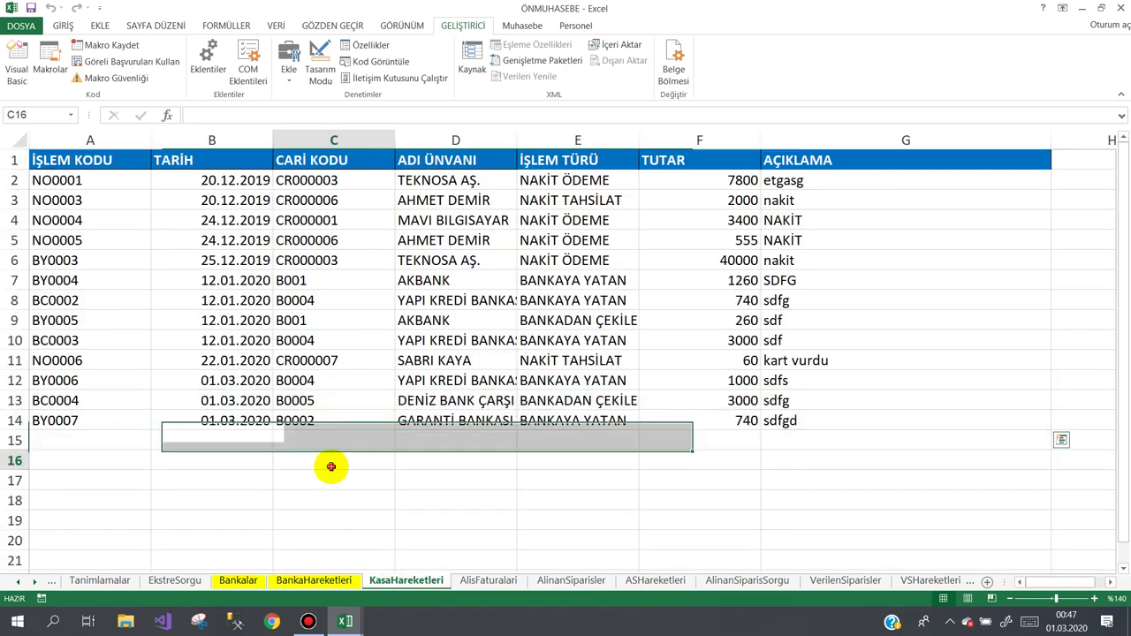
{"action": "left_click_drag", "start_coordinate": [75, 419], "coordinate": [794, 422]}
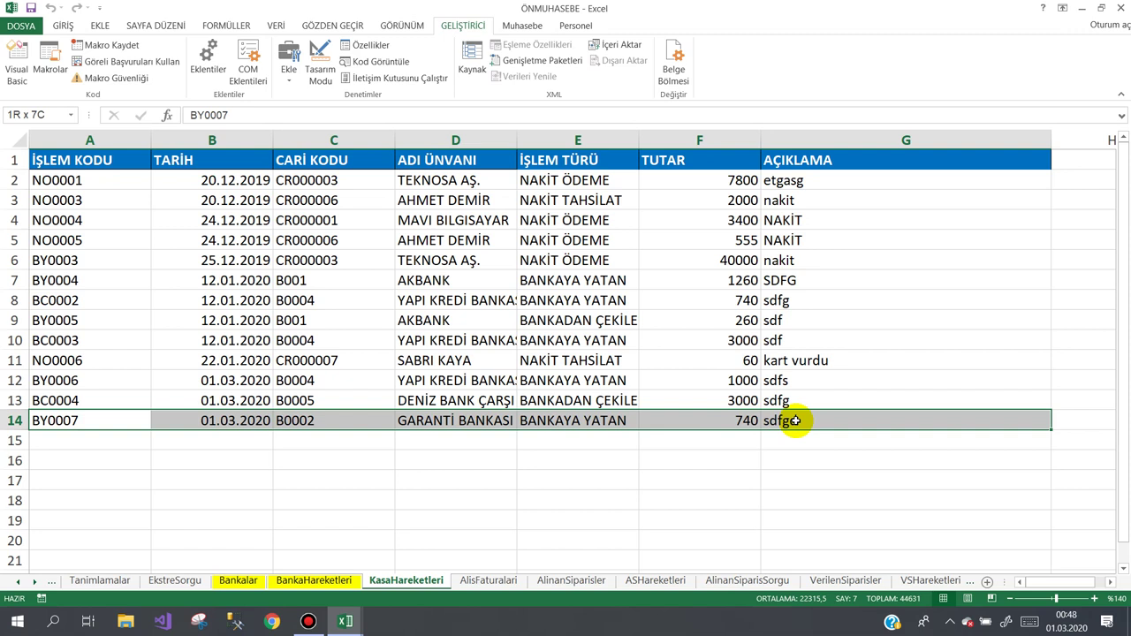
{"action": "left_click_drag", "start_coordinate": [795, 420], "coordinate": [795, 420]}
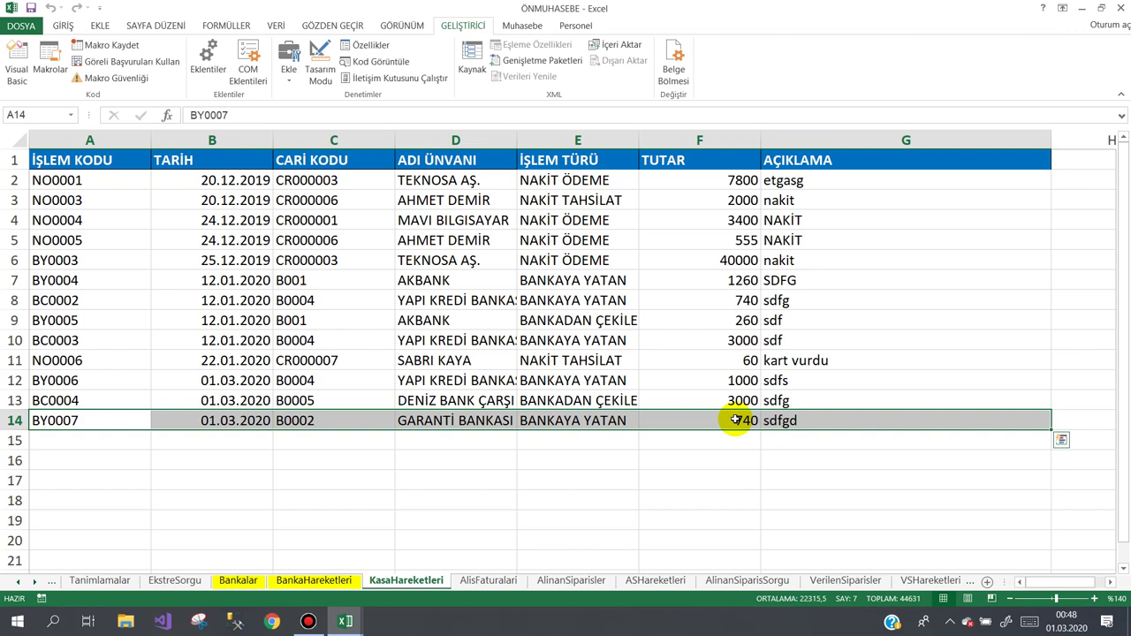
{"action": "left_click", "coordinate": [736, 421]}
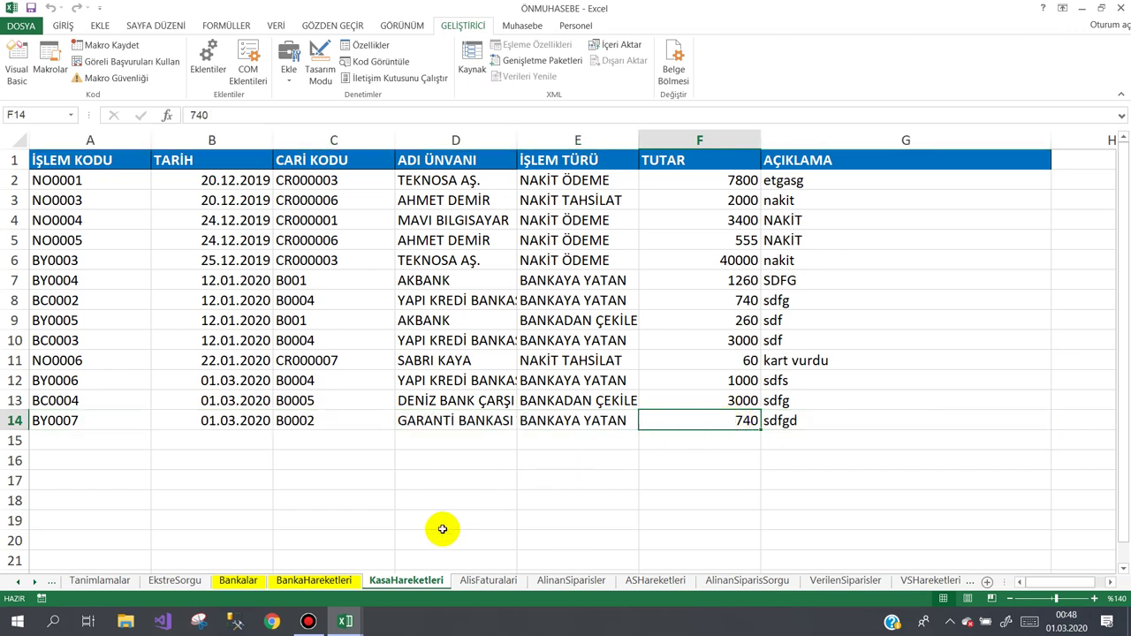
- Compare with BankaHareketleri, then reselect the BY0007 row A14:G14 on KasaHareketleri
{"action": "left_click", "coordinate": [312, 581]}
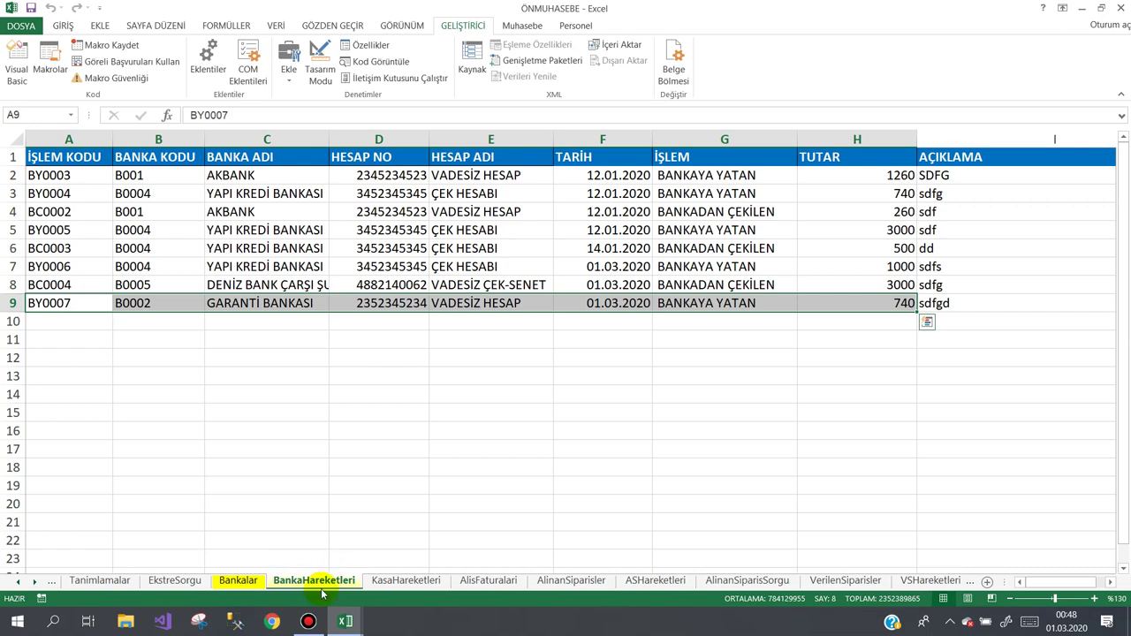
{"action": "left_click", "coordinate": [405, 580]}
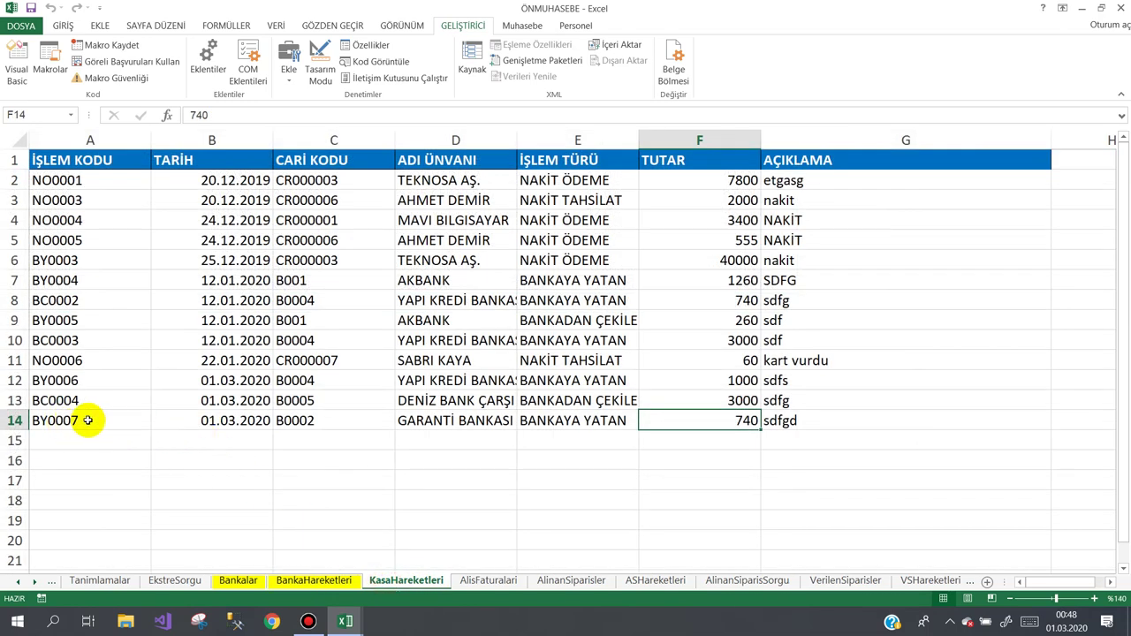
{"action": "left_click_drag", "start_coordinate": [88, 420], "coordinate": [790, 421]}
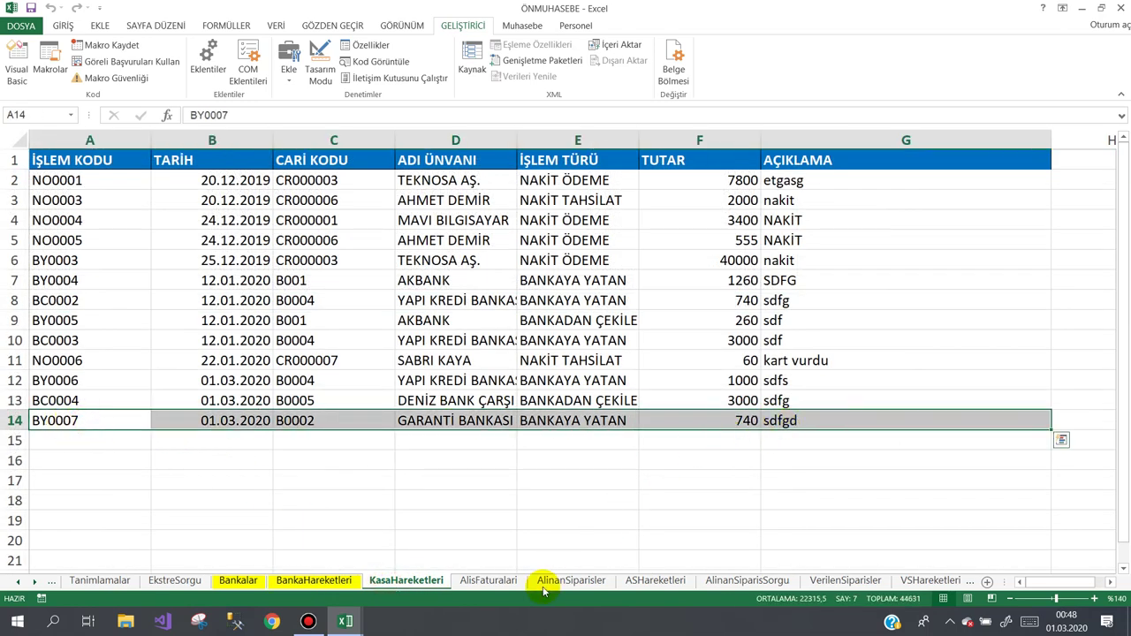
- Check the Bankalar sheet's GARANTİ BANKASI row and its 740 balance in E3, then return to VBA
{"action": "left_click", "coordinate": [320, 581]}
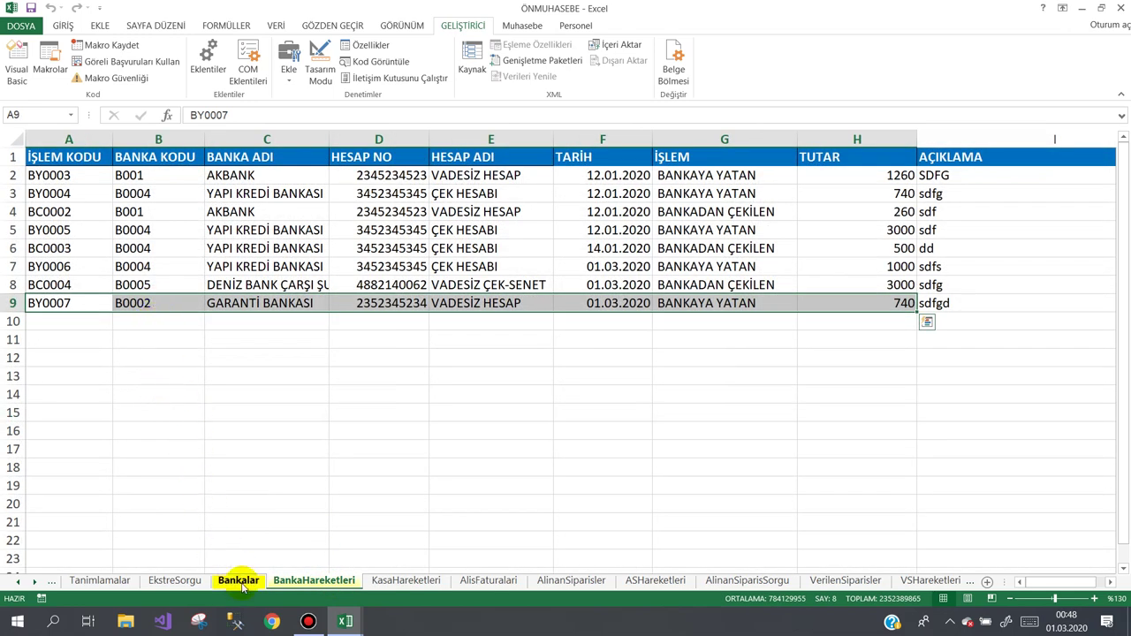
{"action": "left_click", "coordinate": [242, 585]}
{"action": "left_click", "coordinate": [240, 585]}
{"action": "left_click_drag", "start_coordinate": [71, 191], "coordinate": [454, 193]}
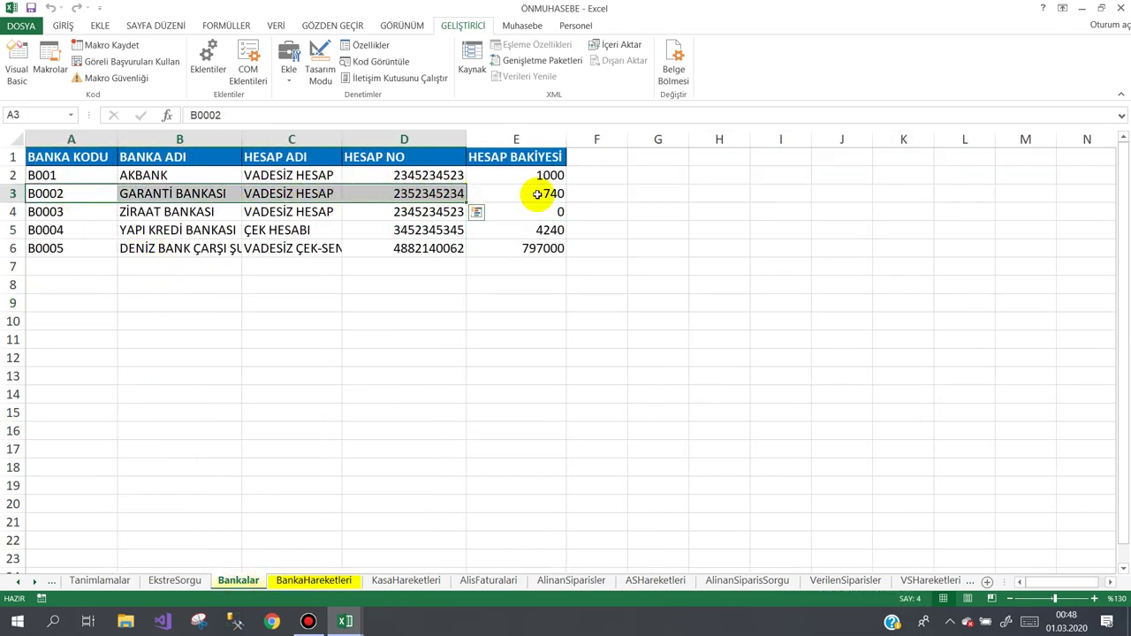
{"action": "left_click", "coordinate": [537, 194]}
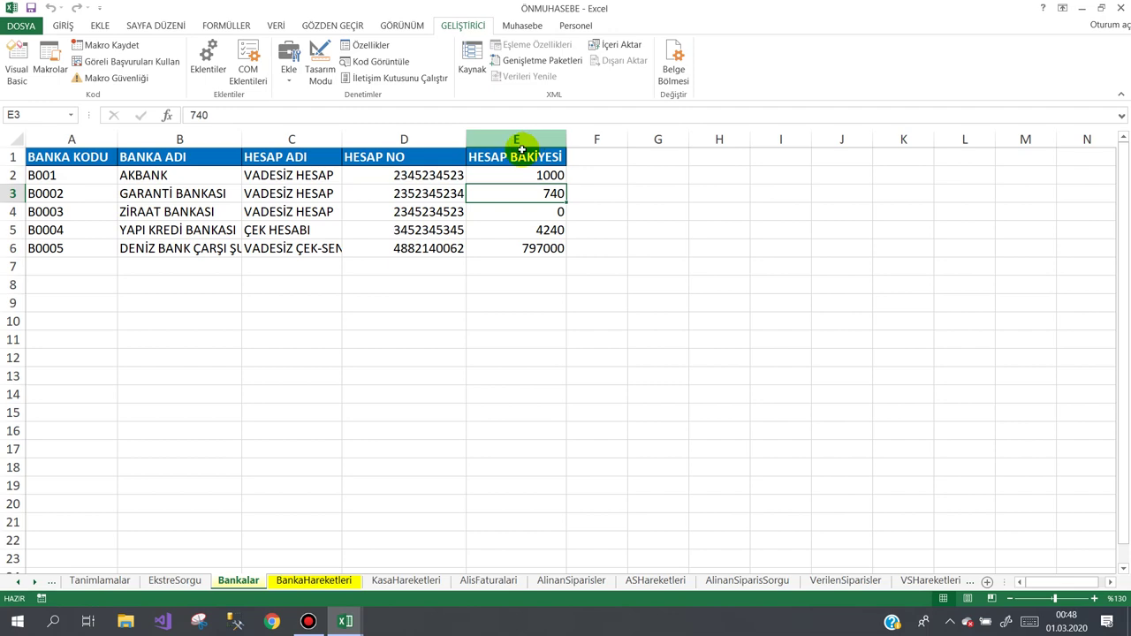
{"action": "mouse_move", "coordinate": [360, 625]}
{"action": "left_click", "coordinate": [390, 569]}
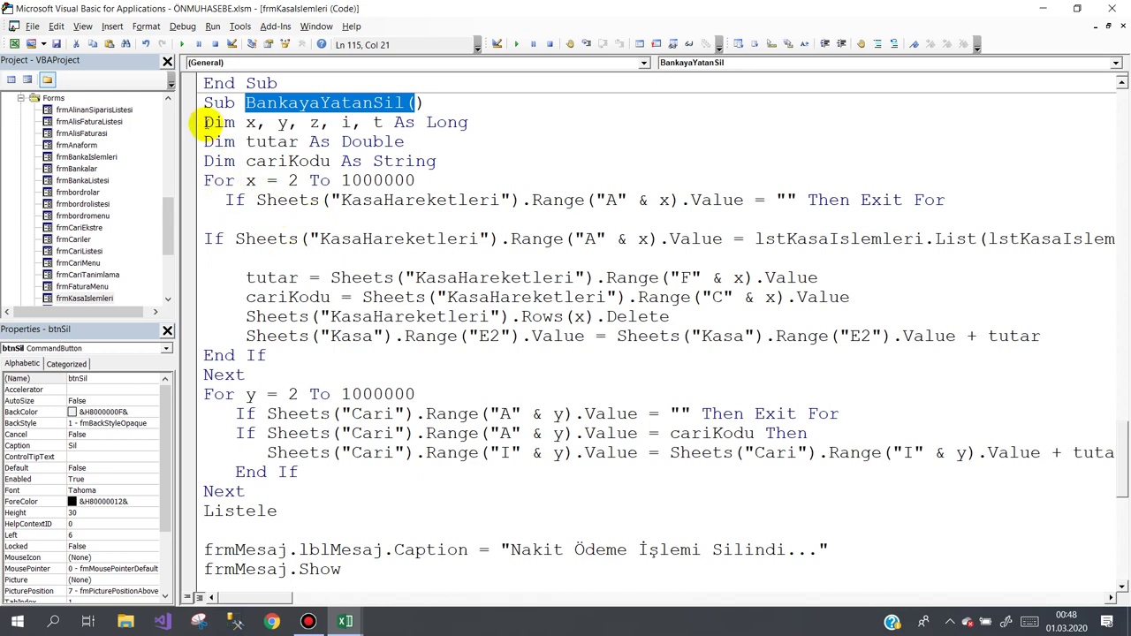
- Select everything from the Dim line to frmMesaj.Show in BankayaYatanSil and delete it
{"action": "mouse_move", "coordinate": [203, 122]}
{"action": "left_mouse_down"}
{"action": "mouse_move", "coordinate": [266, 162]}
{"action": "mouse_move", "coordinate": [460, 503]}
{"action": "mouse_move", "coordinate": [508, 534]}
{"action": "left_mouse_up"}
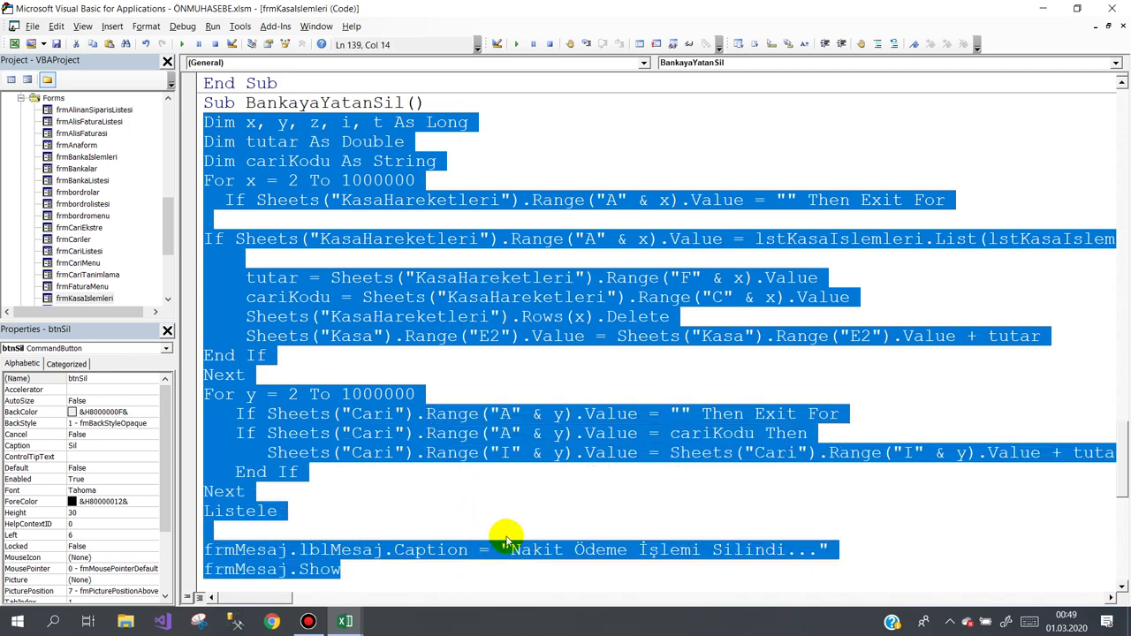
{"action": "key", "text": "Delete"}
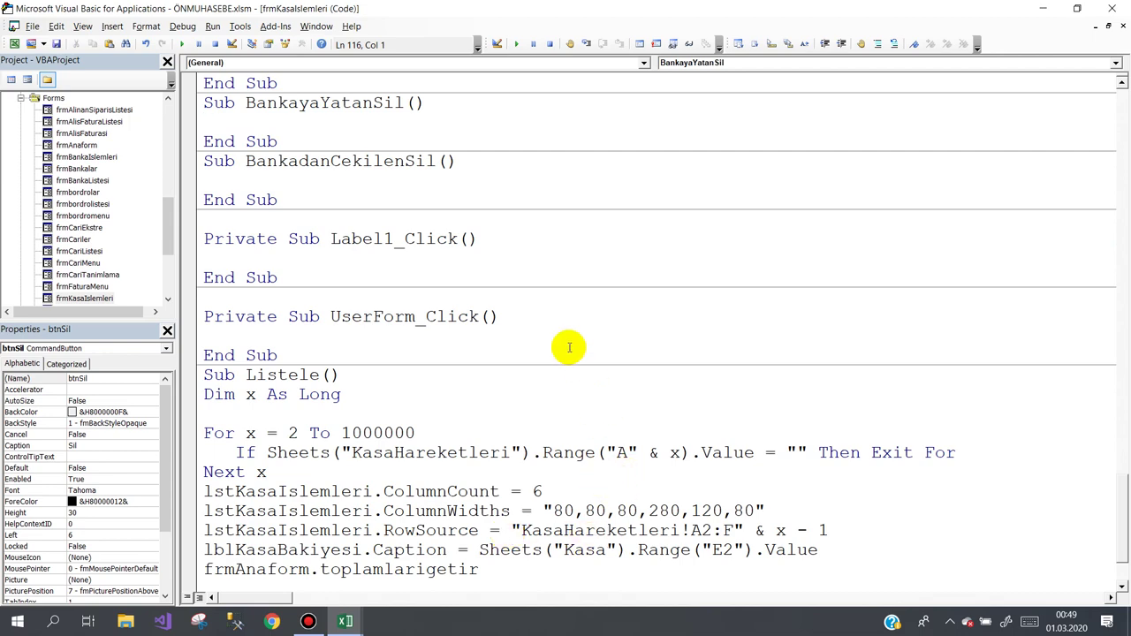
{"action": "mouse_move", "coordinate": [340, 618]}
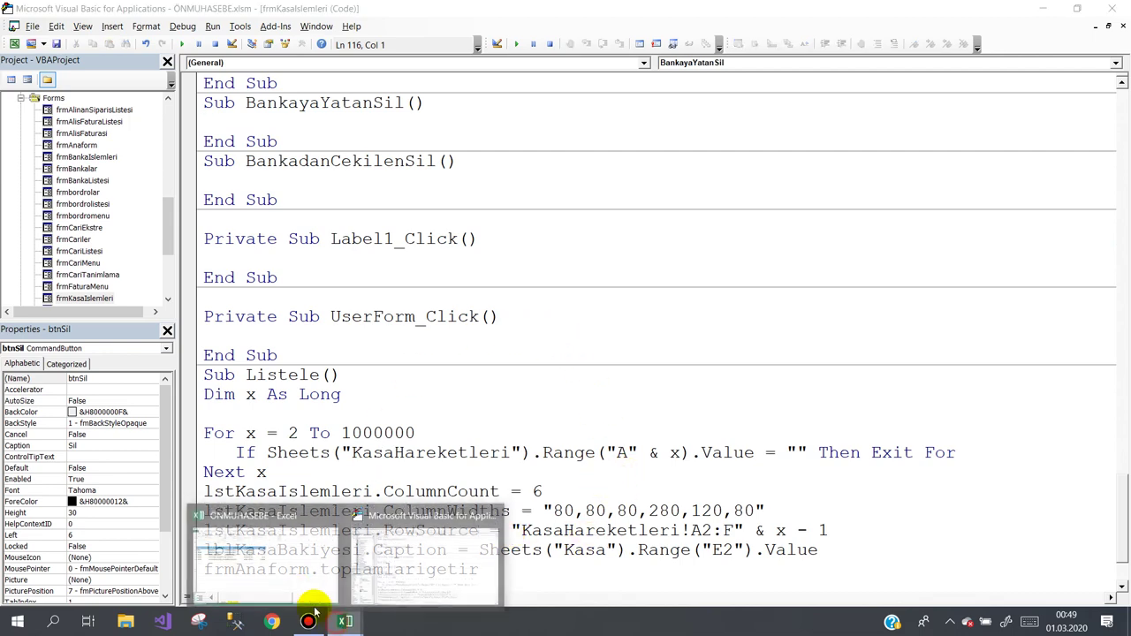
{"action": "left_click", "coordinate": [285, 563]}
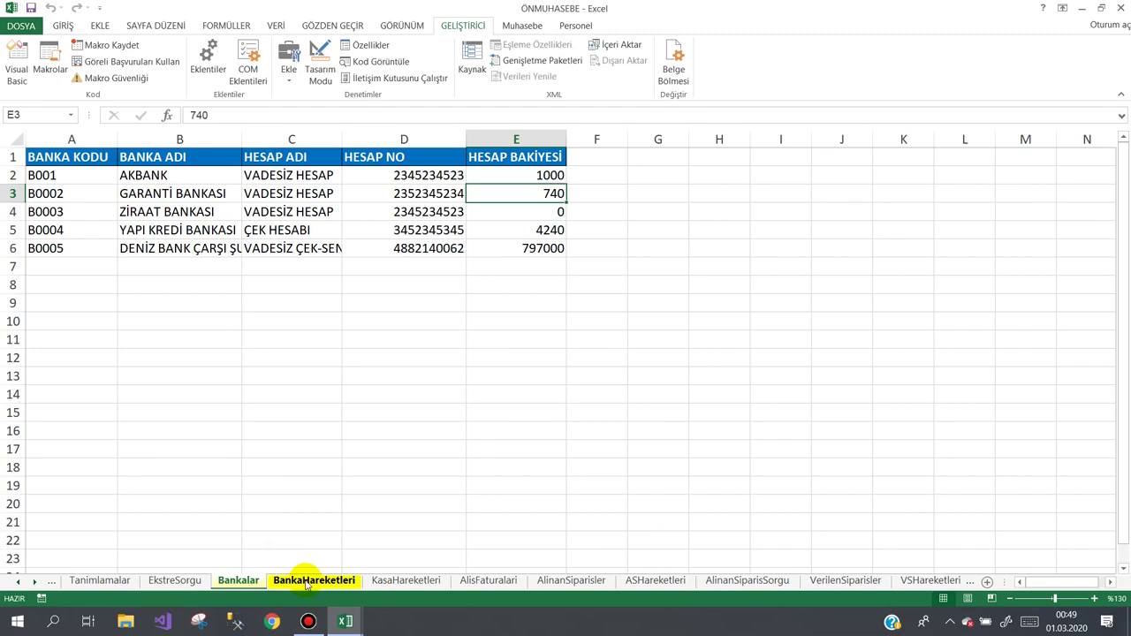
{"action": "left_click", "coordinate": [400, 581]}
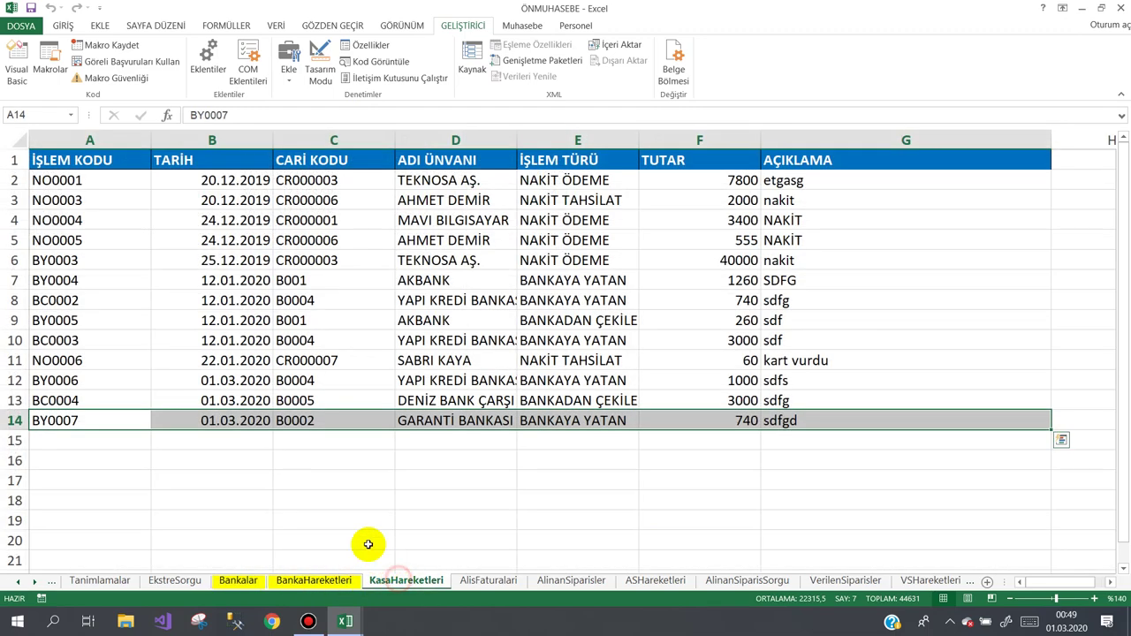
{"action": "left_click", "coordinate": [212, 220]}
{"action": "left_click_drag", "start_coordinate": [83, 180], "coordinate": [84, 421]}
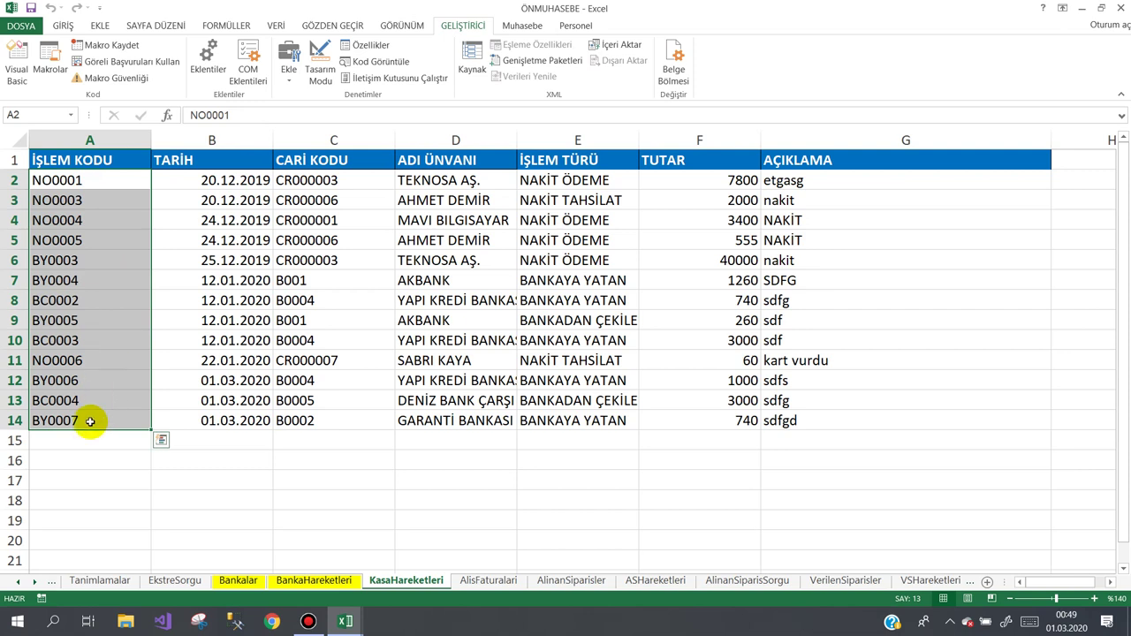
{"action": "left_click", "coordinate": [89, 422]}
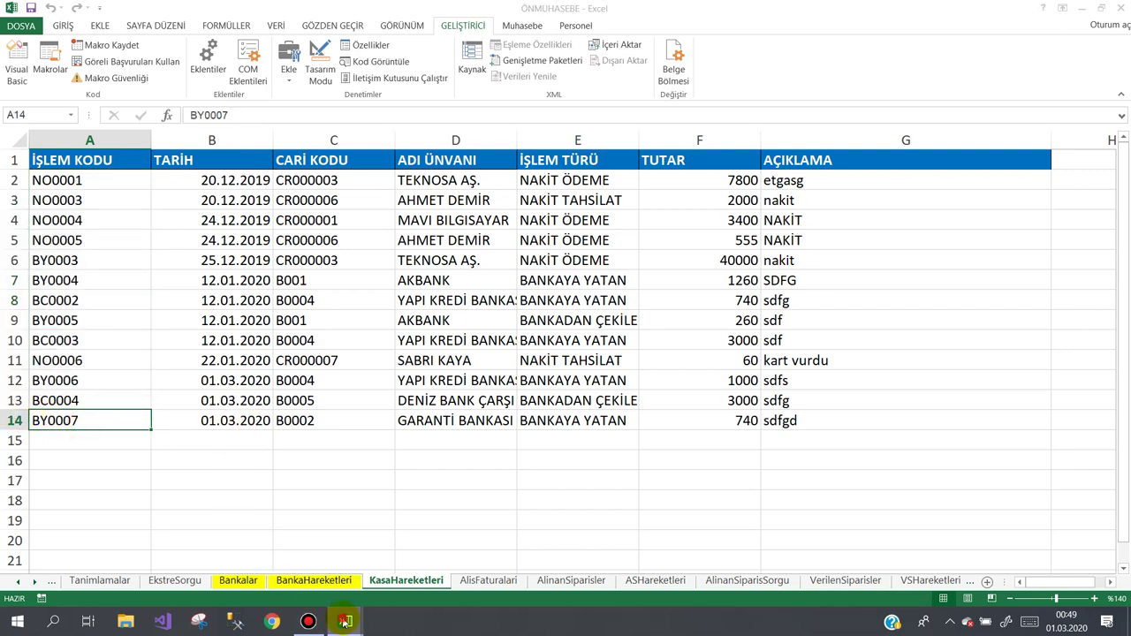
{"action": "double_click", "coordinate": [406, 582]}
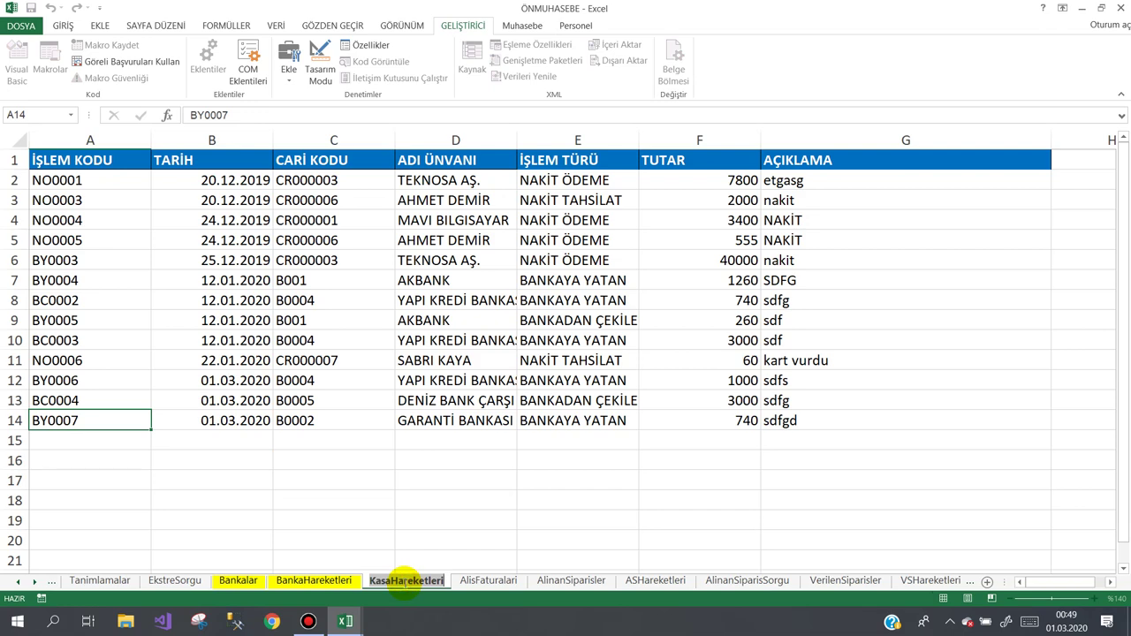
{"action": "left_click", "coordinate": [401, 472]}
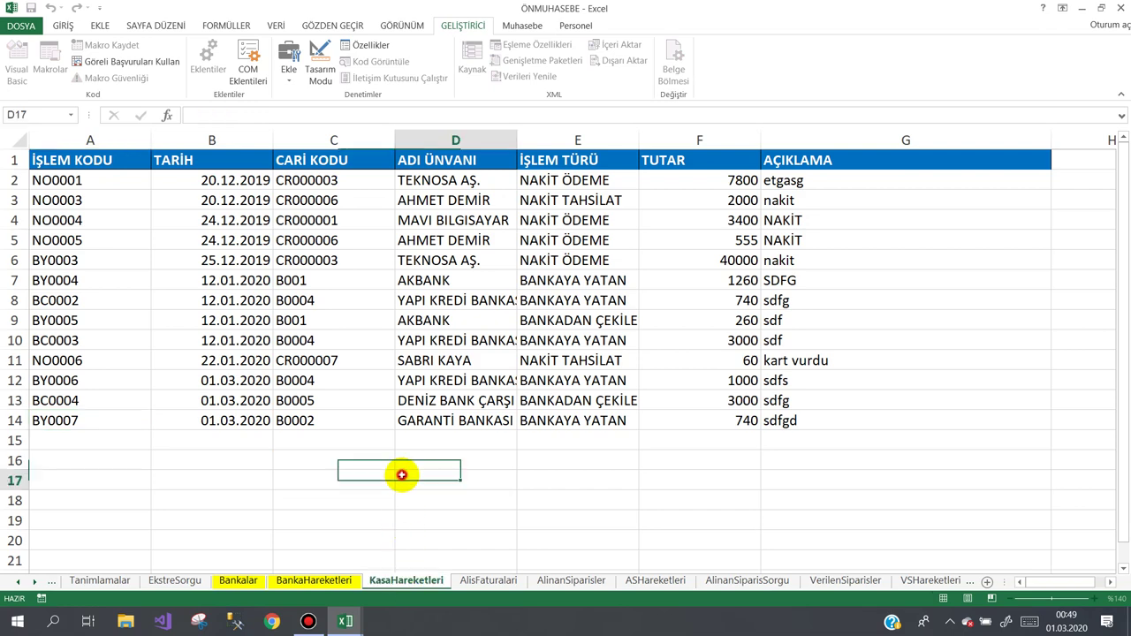
{"action": "mouse_move", "coordinate": [345, 621]}
{"action": "left_click", "coordinate": [386, 568]}
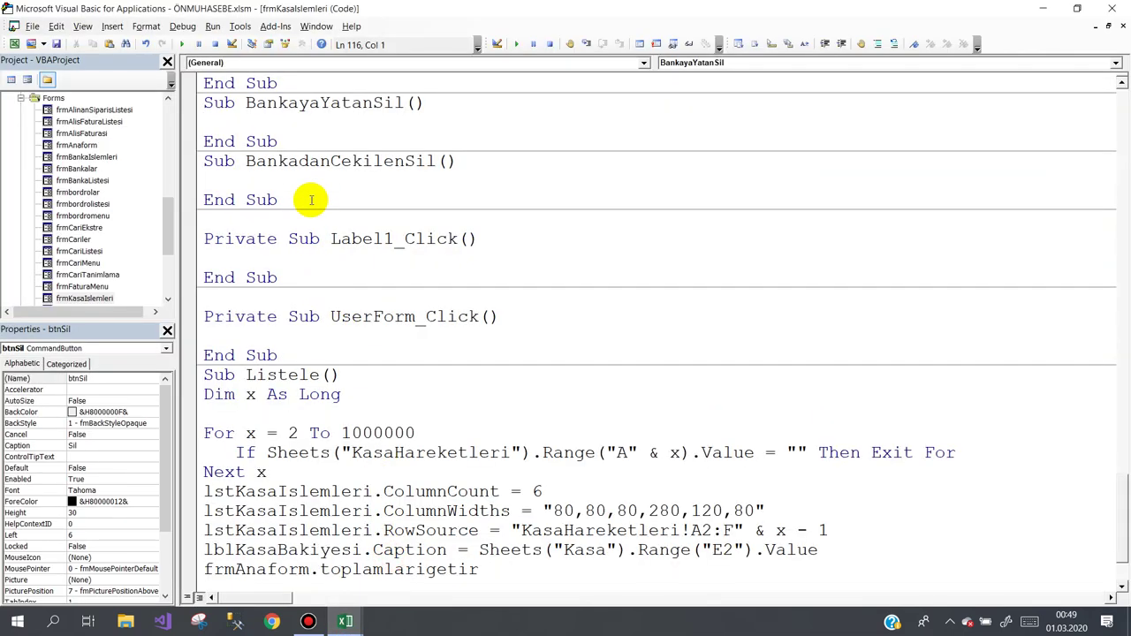
- Declare the counter with Dim x As Long in BankayaYatanSil
{"action": "type", "text": "dim x"}
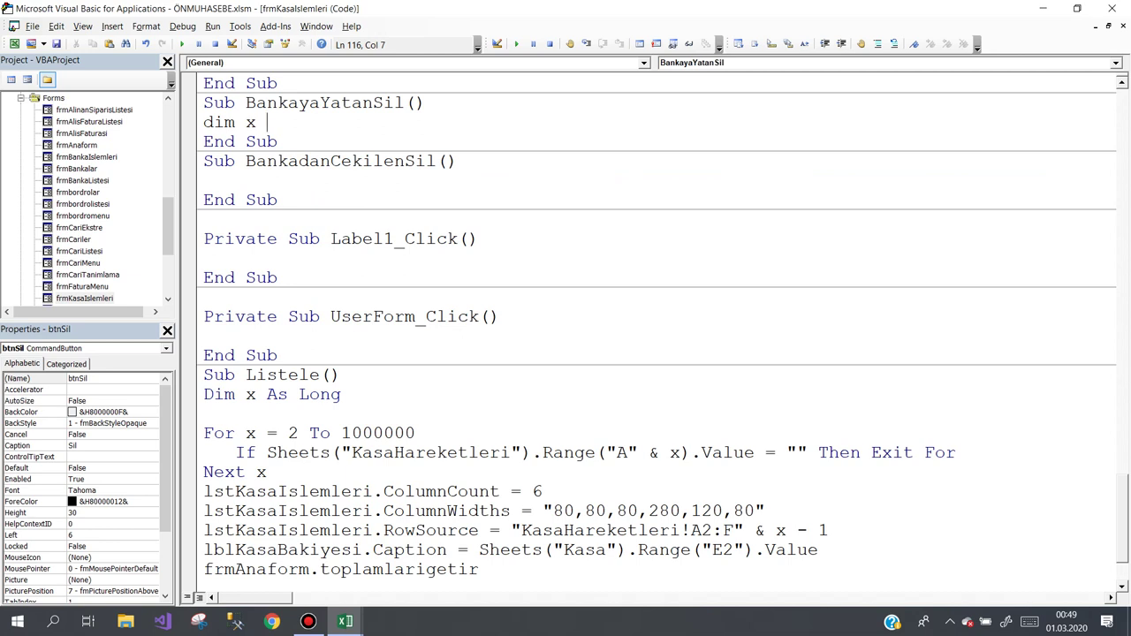
{"action": "type", "text": "o"}
{"action": "type", "text": "as "}
{"action": "type", "text": "l"}
{"action": "type", "text": "n"}
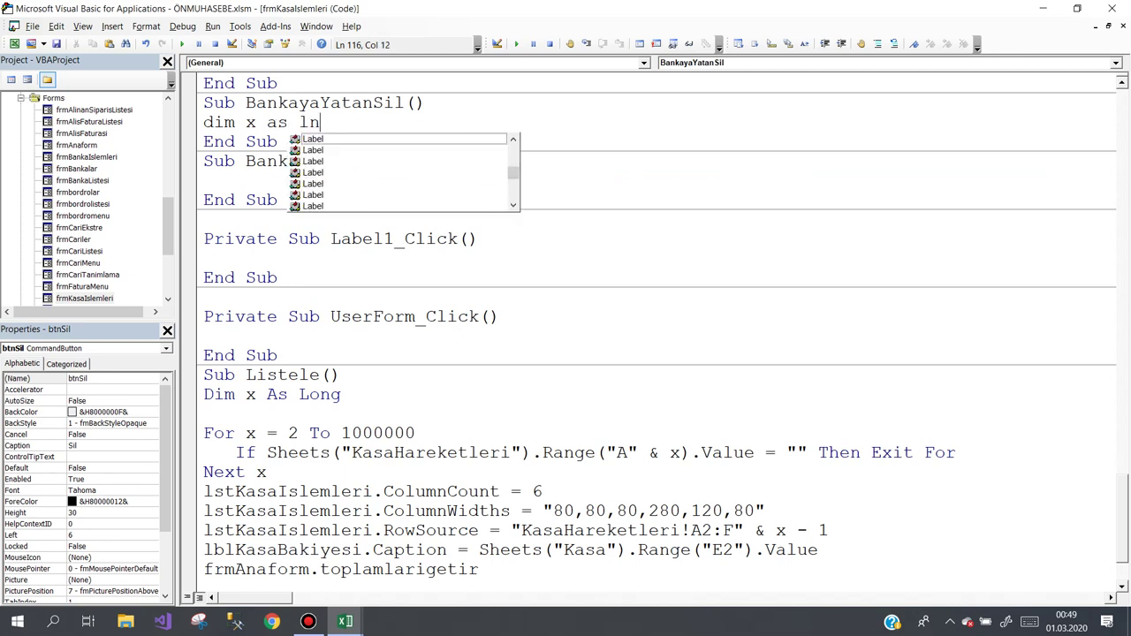
{"action": "key", "text": "BackSpace"}
{"action": "key", "text": "BackSpace"}
{"action": "type", "text": "l"}
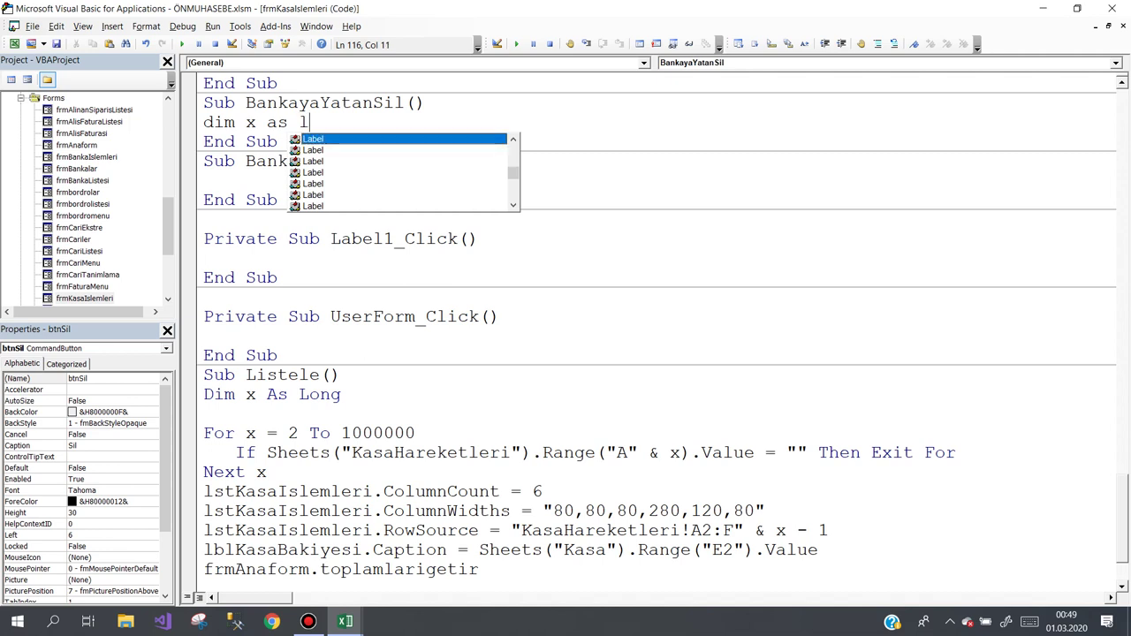
{"action": "type", "text": "o"}
{"action": "key", "text": "Down"}
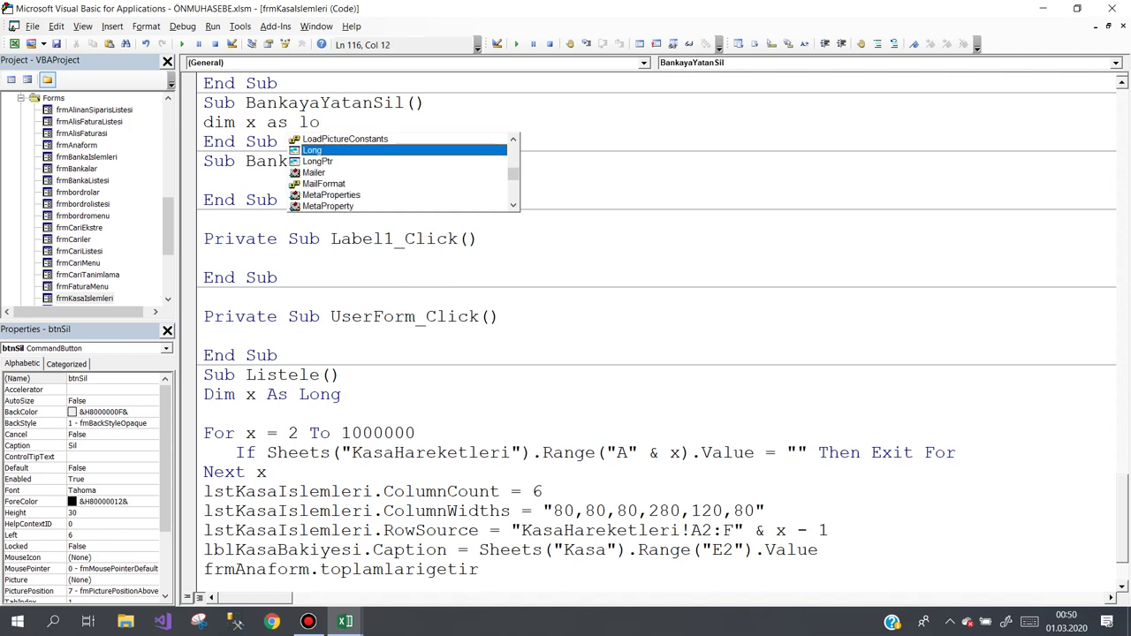
{"action": "key", "text": "space"}
{"action": "key", "text": "Return"}
- Add a For x = 2 To 1000000 loop closed by Next
{"action": "type", "text": "f"}
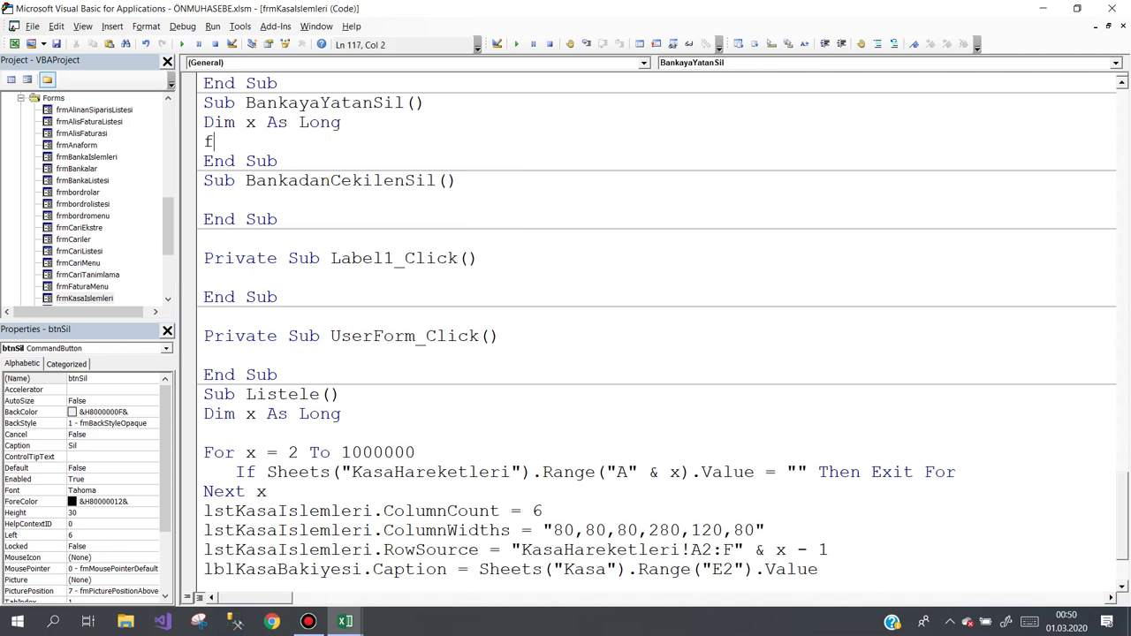
{"action": "type", "text": "or x"}
{"action": "type", "text": "too"}
{"action": "key", "text": "BackSpace"}
{"action": "type", "text": "1"}
{"action": "type", "text": "0000000"}
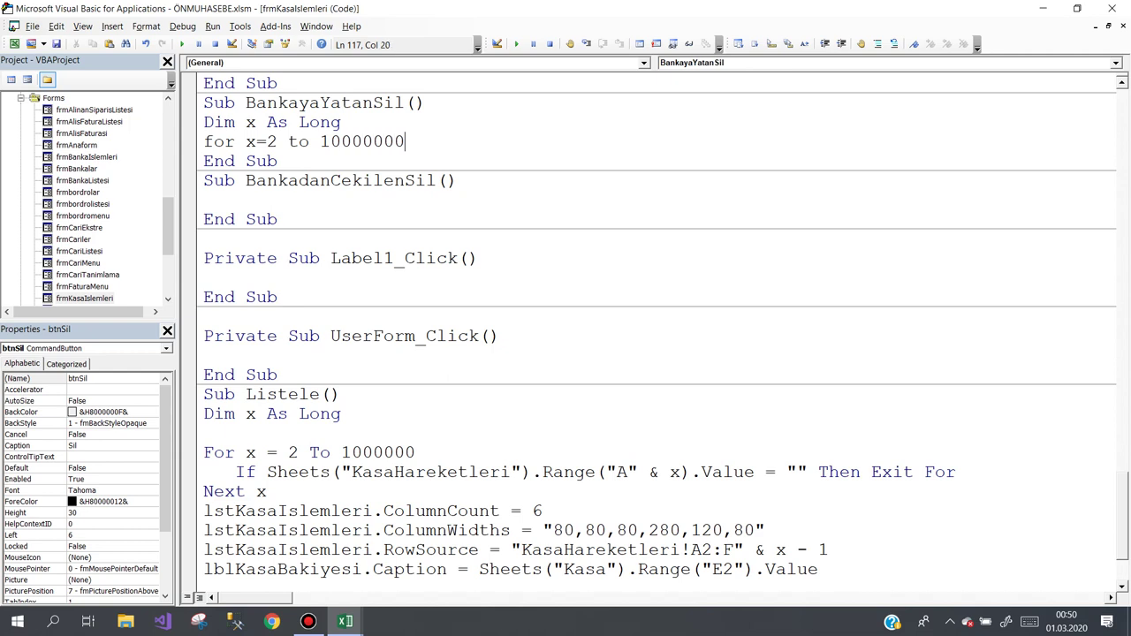
{"action": "key", "text": "BackSpace"}
{"action": "key", "text": "Return"}
{"action": "key", "text": "Return"}
{"action": "type", "text": "ne"}
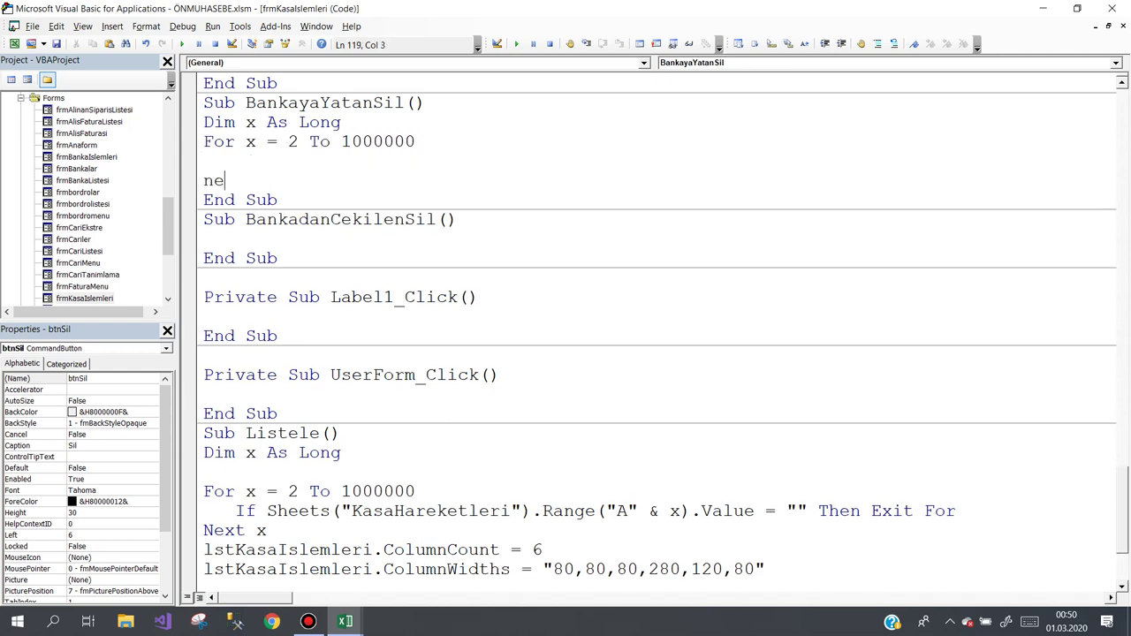
{"action": "type", "text": "xt"}
- Inside the loop, write Sheets("KasaHareketleri").Range("A" & x).Value = "" Then Exit For
{"action": "key", "text": "Up"}
{"action": "type", "text": "she"}
{"action": "key", "text": "ctrl+space"}
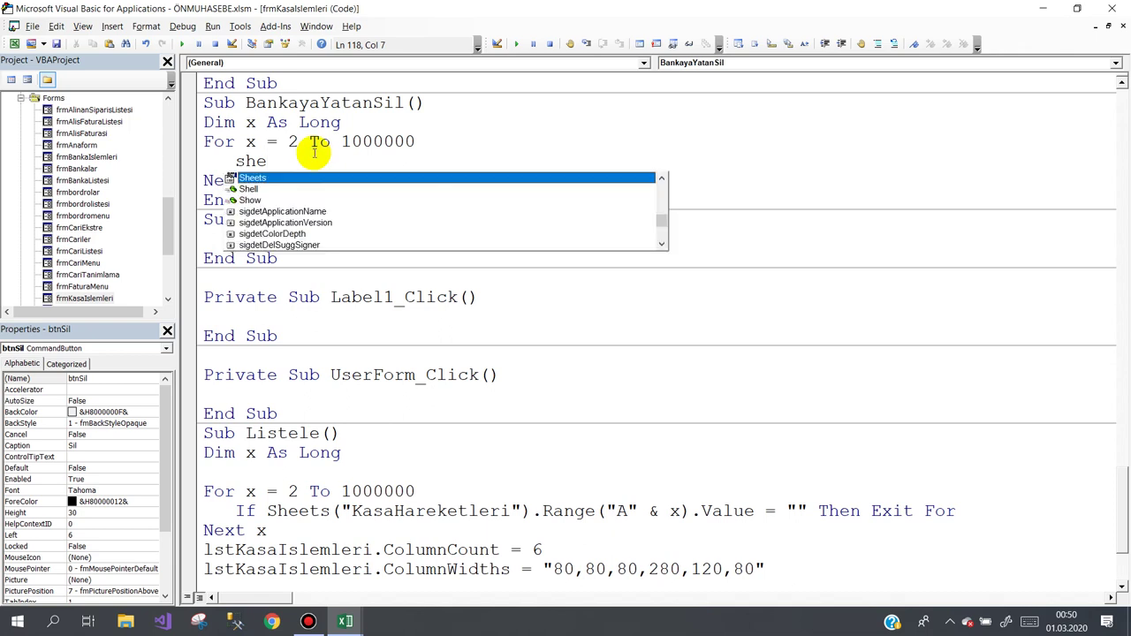
{"action": "type", "text": "(\""}
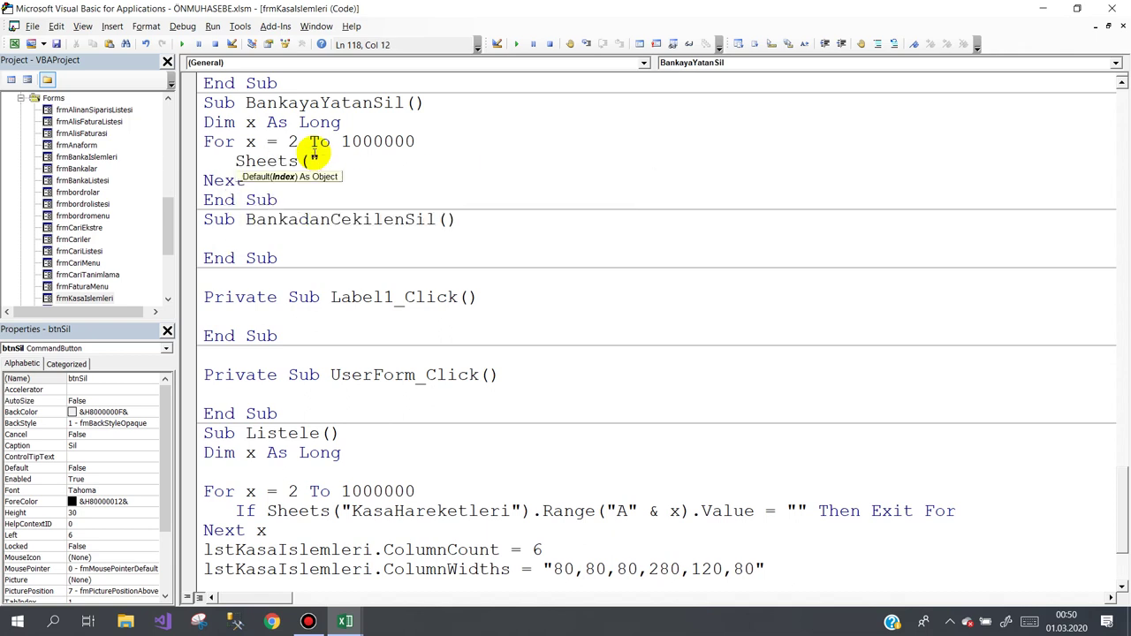
{"action": "type", "text": "KasaHareketleri\")."}
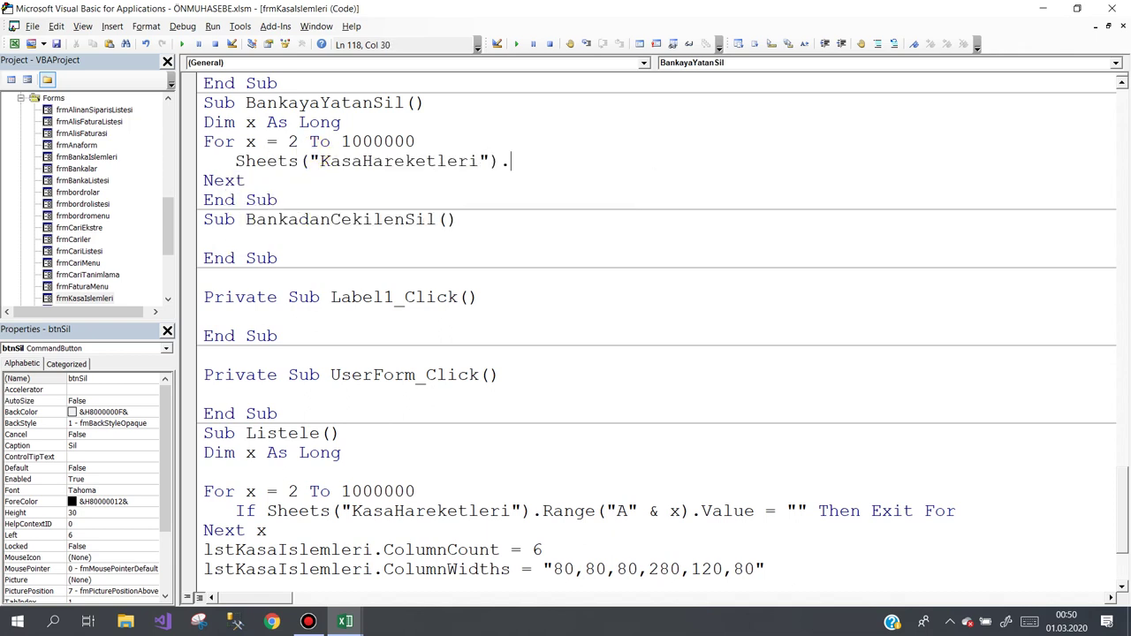
{"action": "type", "text": "ran"}
{"action": "type", "text": "ge("}
{"action": "type", "text": "\"A\""}
{"action": "type", "text": "&x)"}
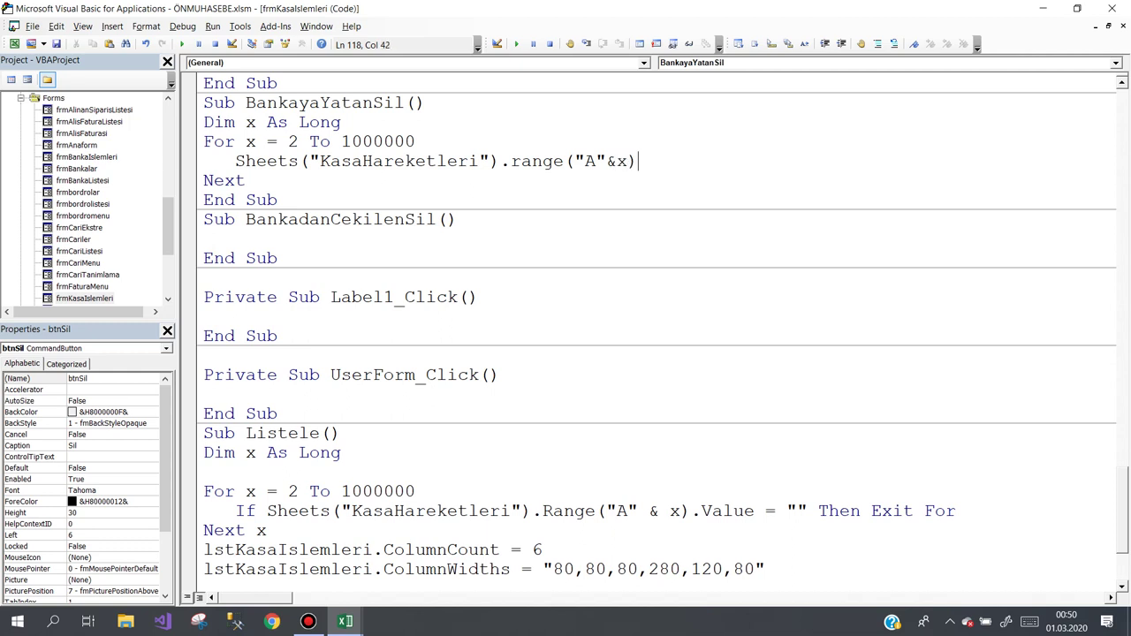
{"action": "type", "text": ".va"}
{"action": "type", "text": "lue"}
{"action": "type", "text": "=\"\" "}
{"action": "type", "text": "then e"}
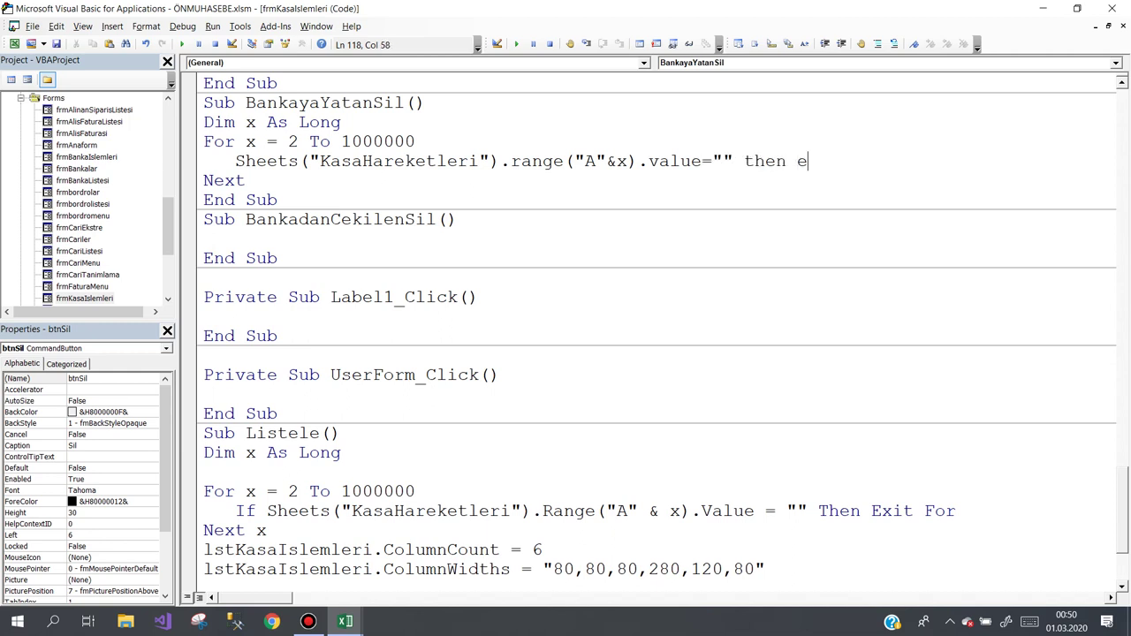
{"action": "type", "text": "xt"}
{"action": "key", "text": "BackSpace"}
{"action": "type", "text": "it "}
{"action": "type", "text": "s"}
{"action": "key", "text": "BackSpace"}
{"action": "type", "text": "for"}
{"action": "key", "text": "Return"}
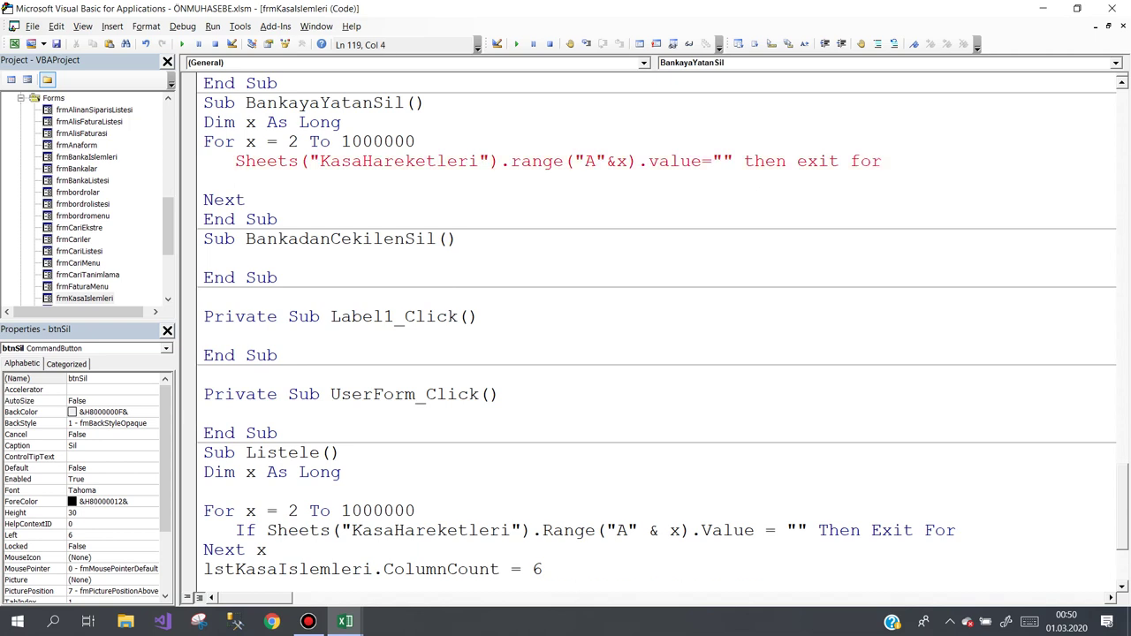
- Prefix that line with If, then copy its condition for reuse
{"action": "left_click", "coordinate": [218, 161]}
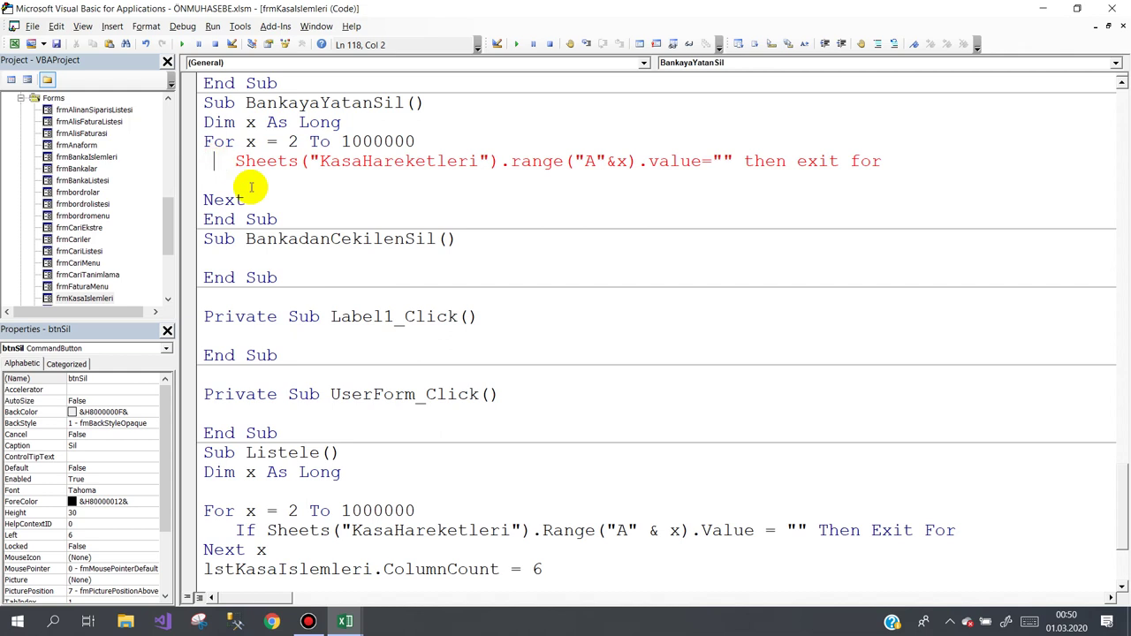
{"action": "type", "text": "If"}
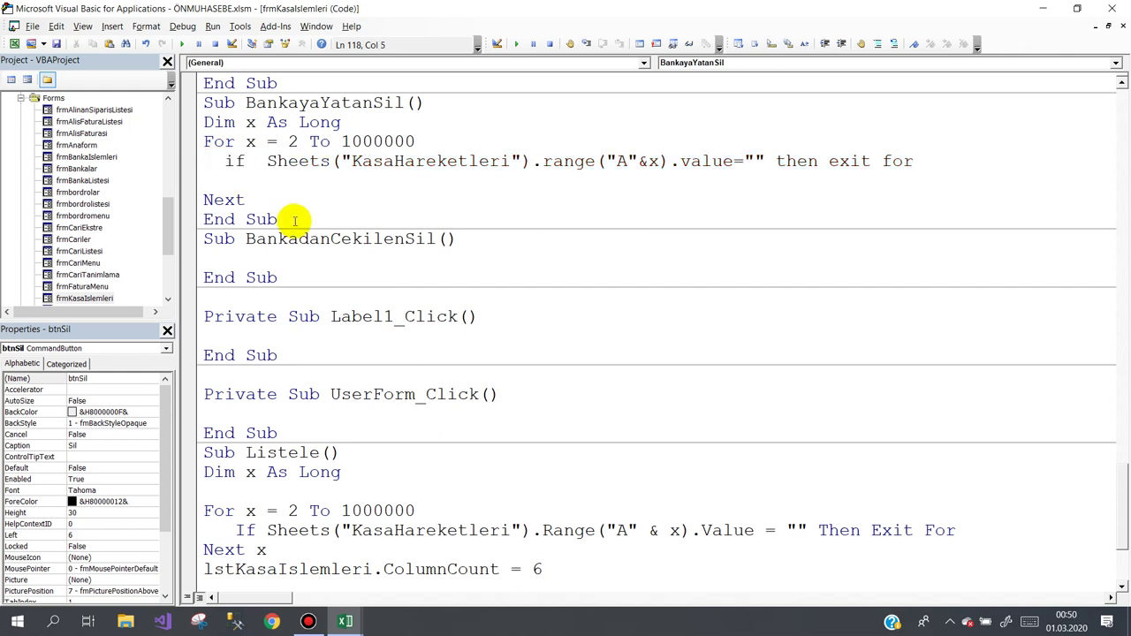
{"action": "left_click", "coordinate": [320, 262]}
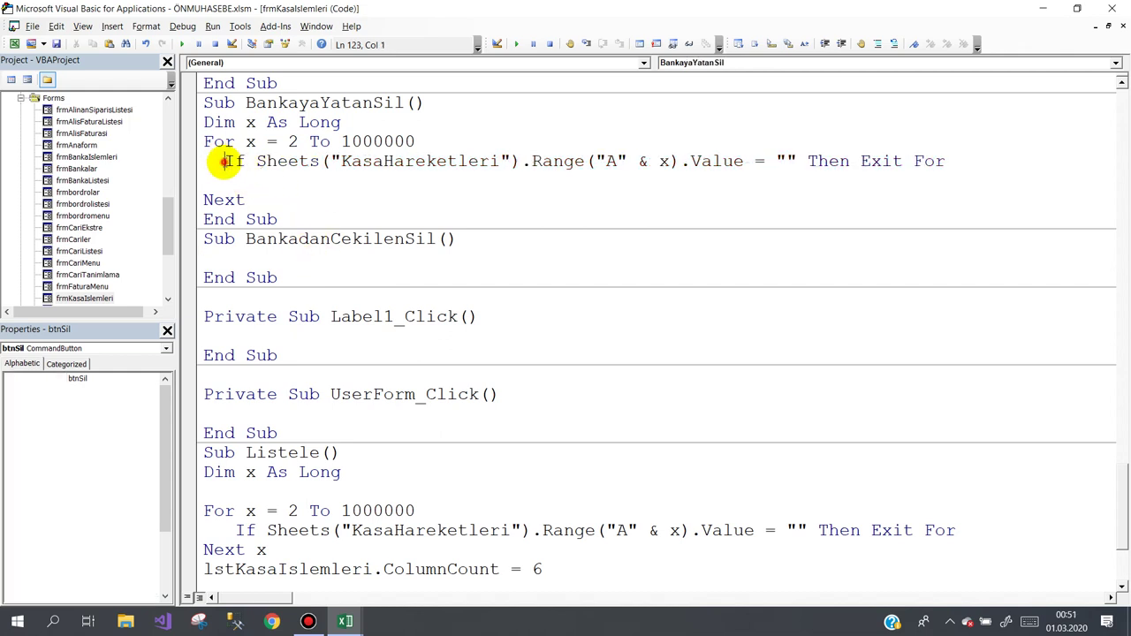
{"action": "left_click_drag", "start_coordinate": [225, 161], "coordinate": [746, 170]}
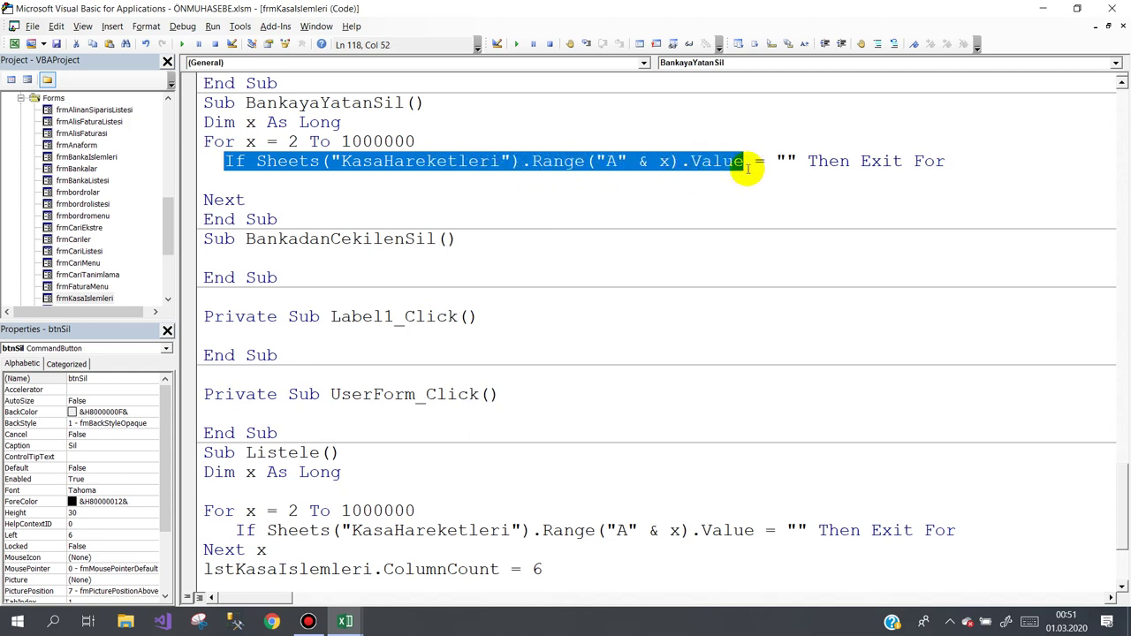
{"action": "key", "text": "ctrl+c"}
{"action": "left_click", "coordinate": [327, 182]}
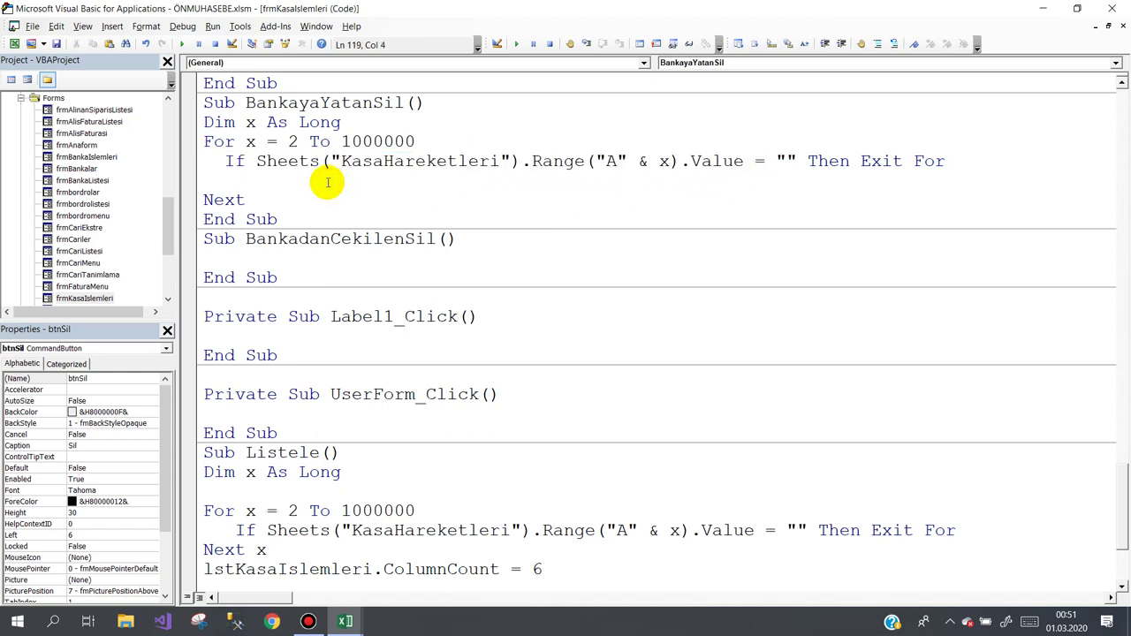
- Paste the condition and compare it to lstKasaIslemleri.List(lstKasaIslemleri.ListIndex, 0) Then
{"action": "key", "text": "ctrl+v"}
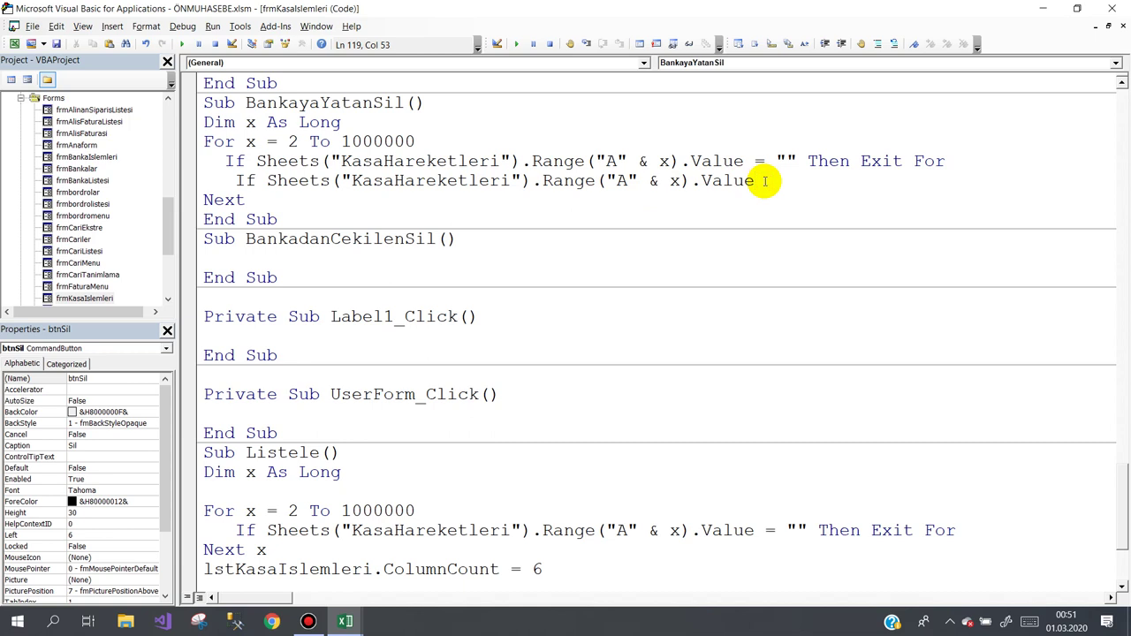
{"action": "type", "text": "="}
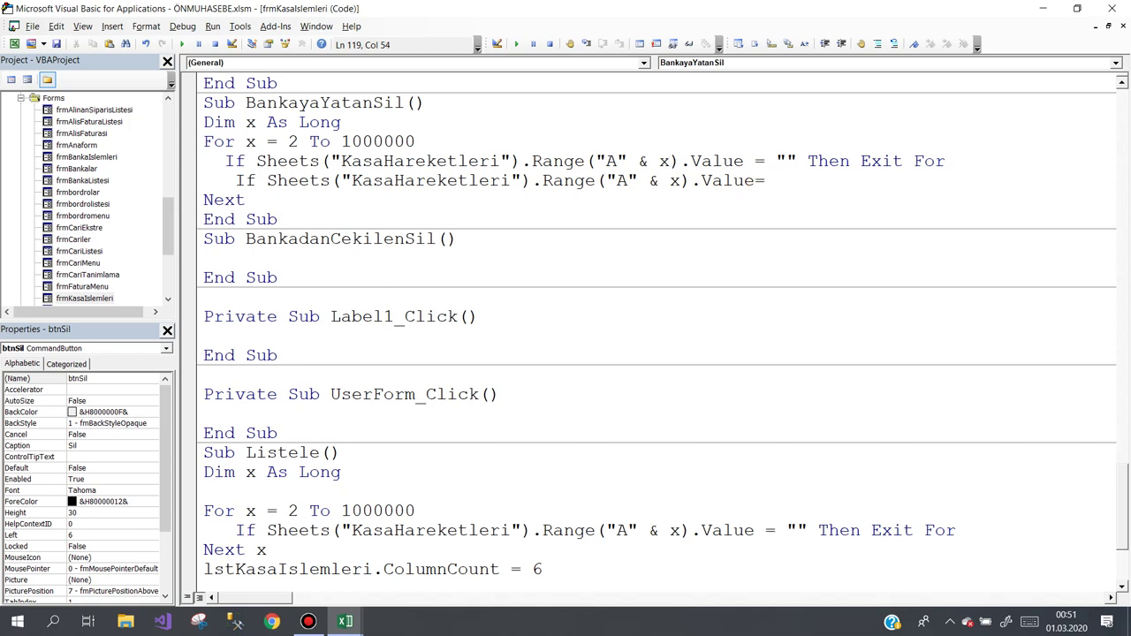
{"action": "type", "text": "lst"}
{"action": "key", "text": "ctrl+space"}
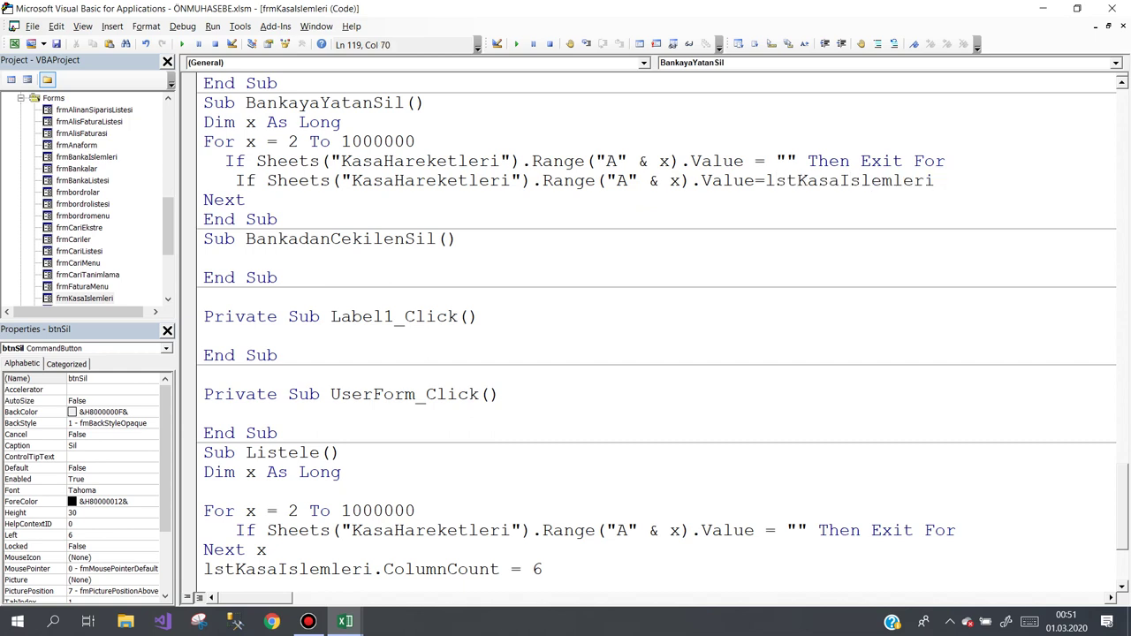
{"action": "type", "text": ".l"}
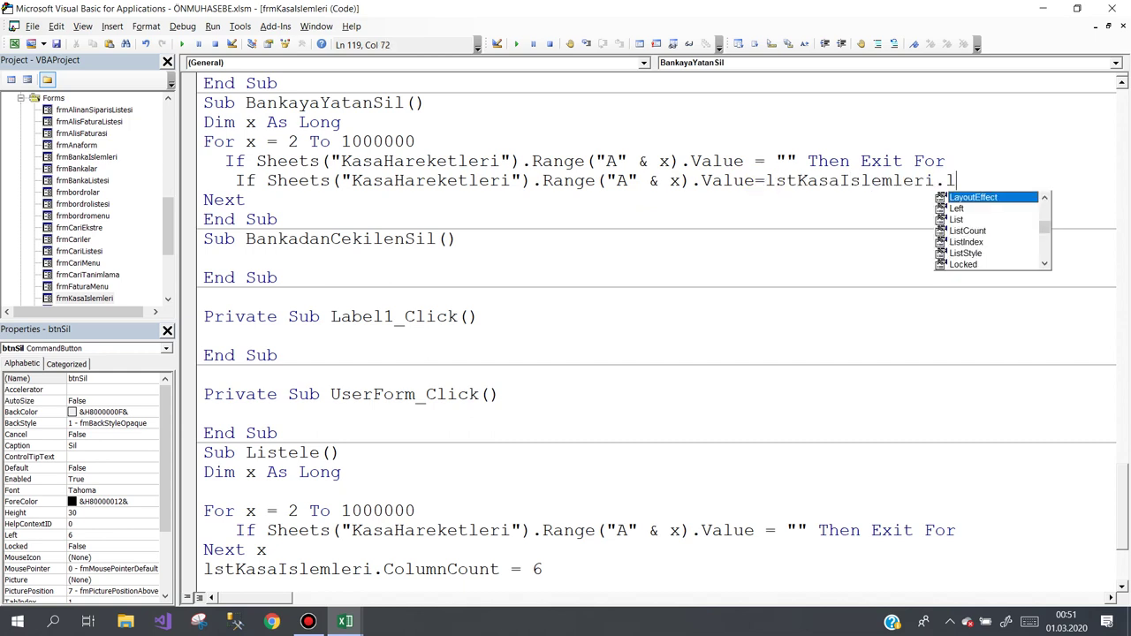
{"action": "type", "text": "i"}
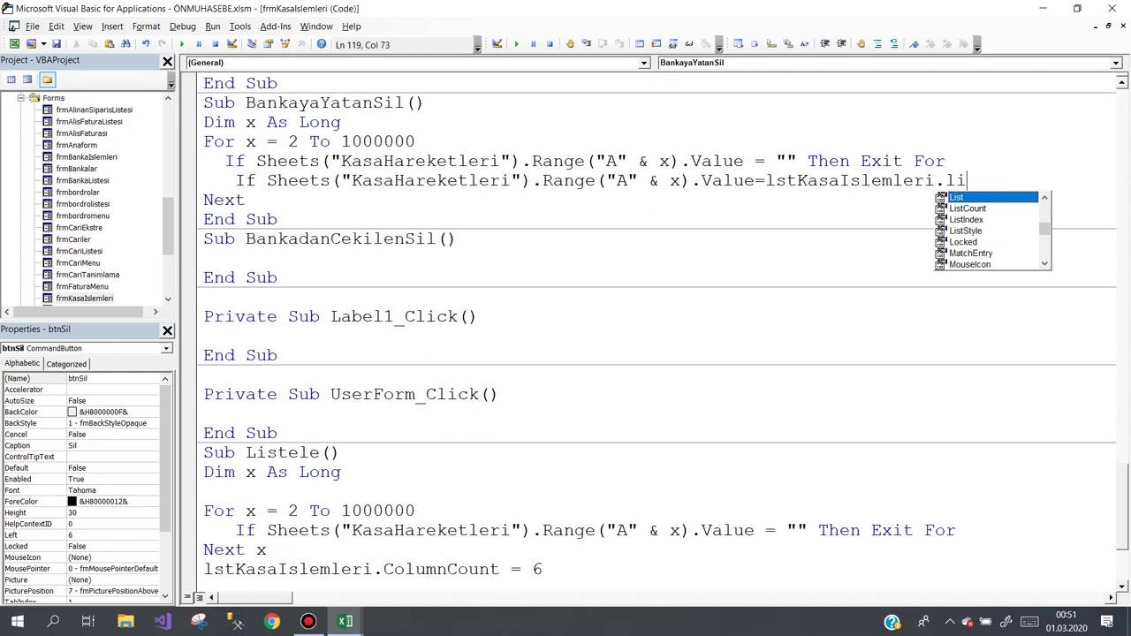
{"action": "type", "text": "("}
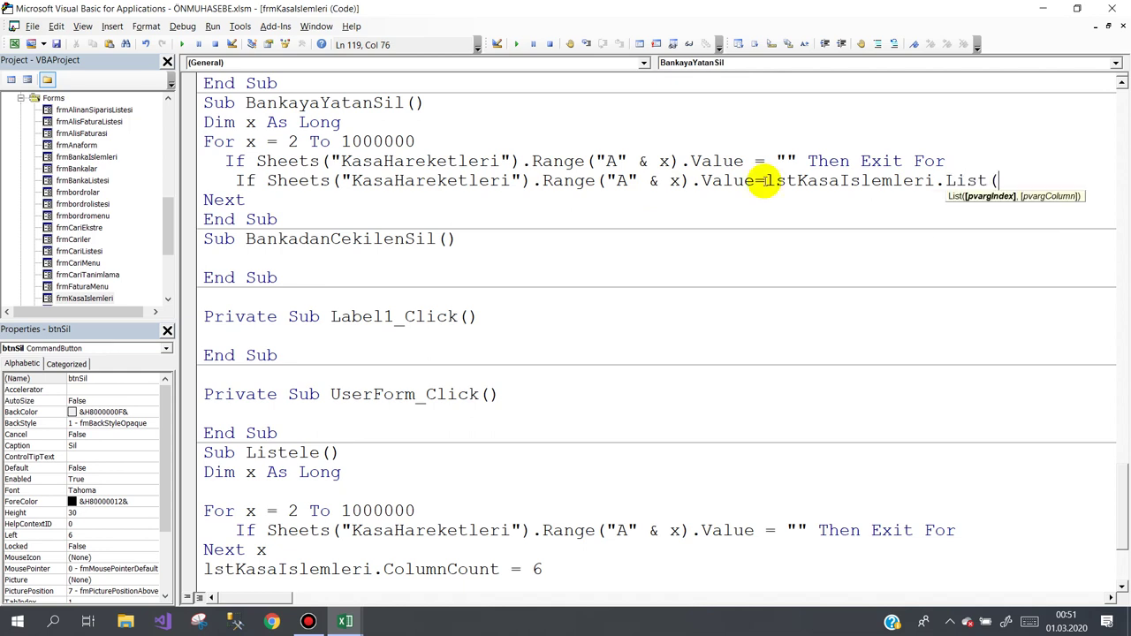
{"action": "type", "text": "ls"}
{"action": "type", "text": "t"}
{"action": "key", "text": "ctrl+space"}
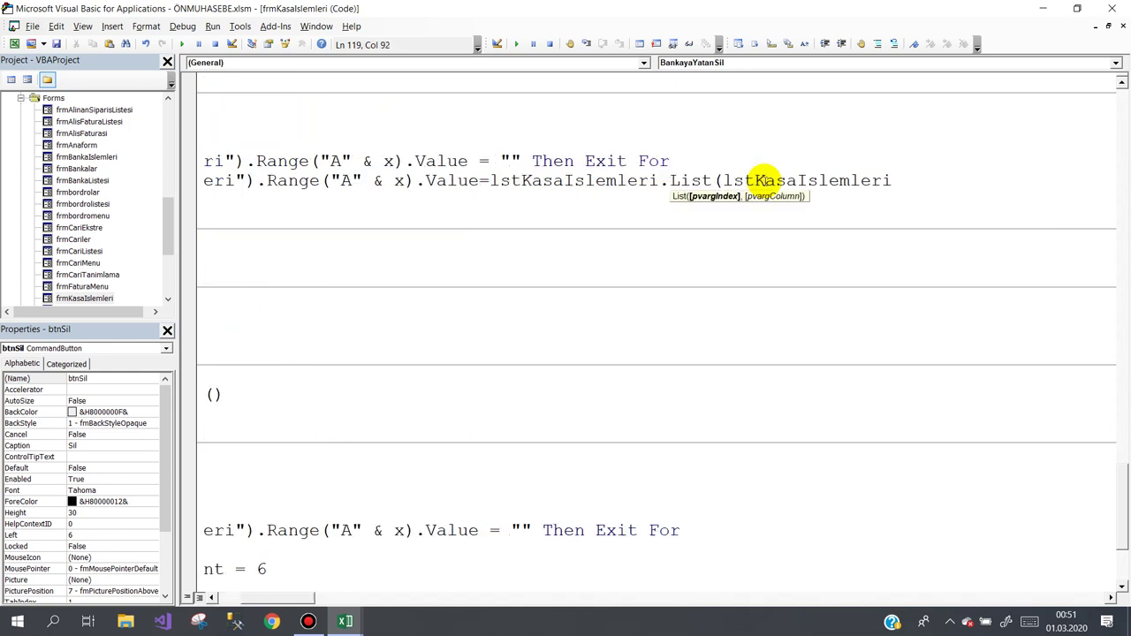
{"action": "type", "text": ".l"}
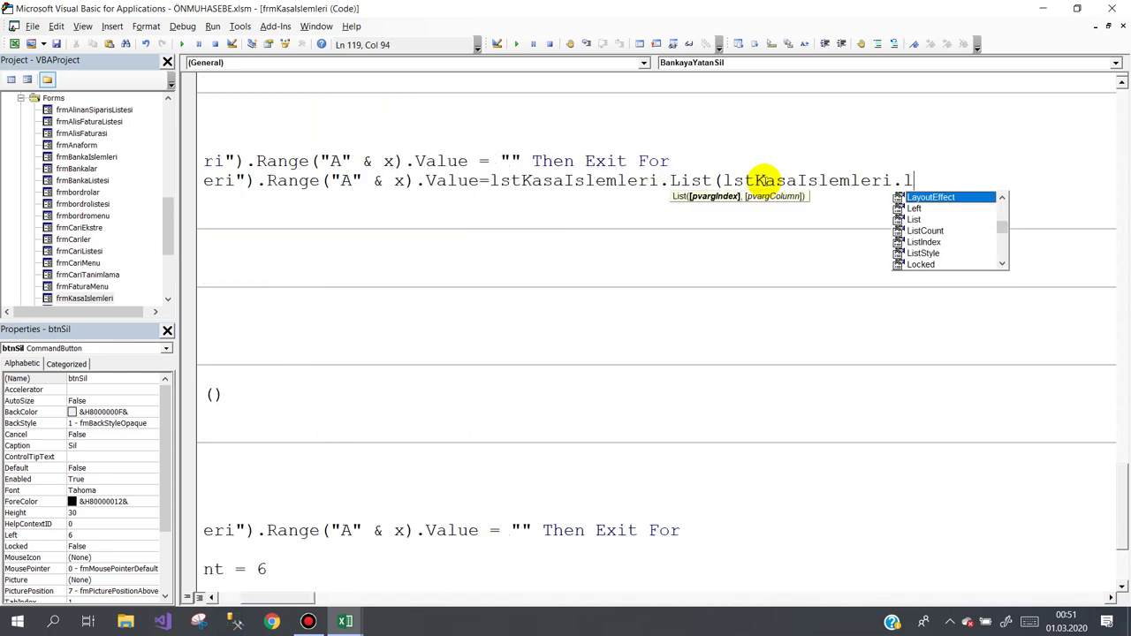
{"action": "type", "text": "i"}
{"action": "key", "text": "Down"}
{"action": "key", "text": "Down"}
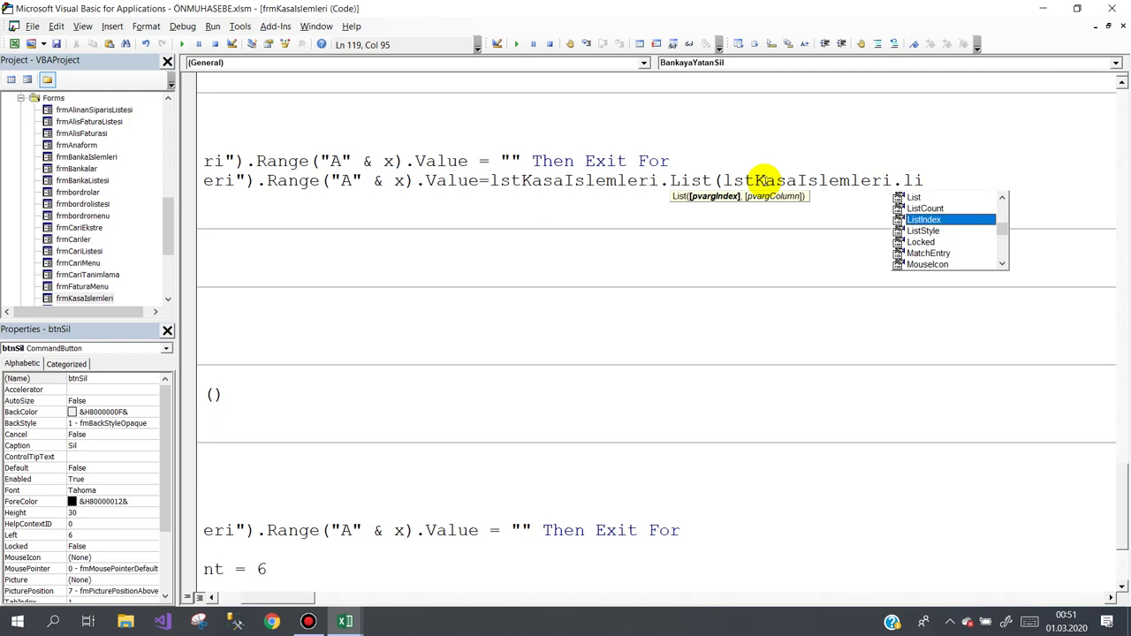
{"action": "type", "text": ","}
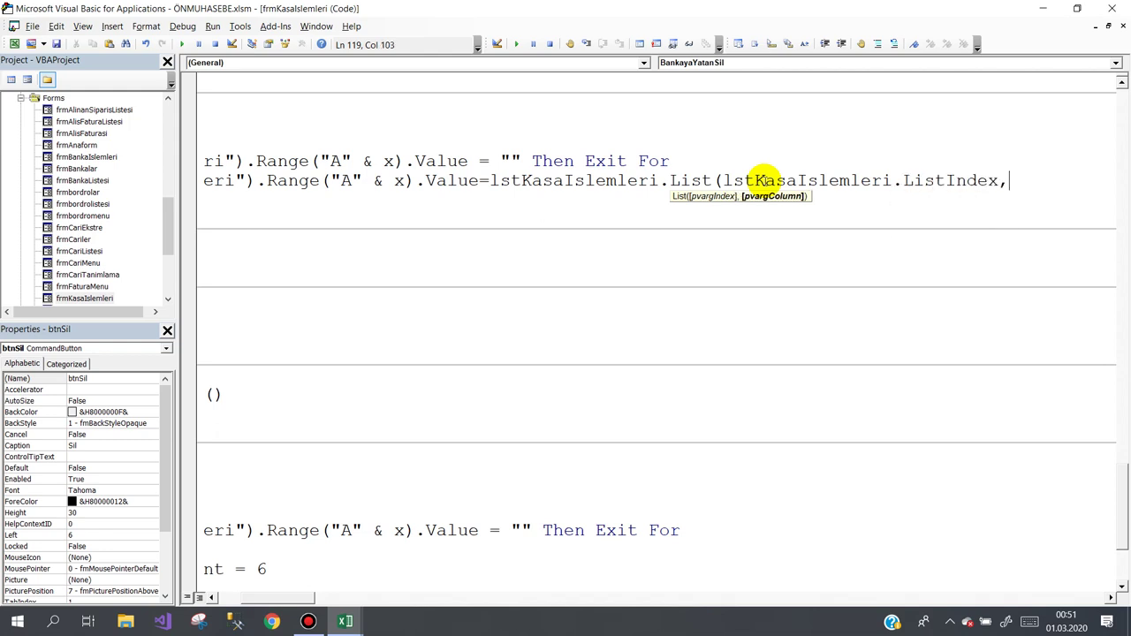
{"action": "type", "text": "0) "}
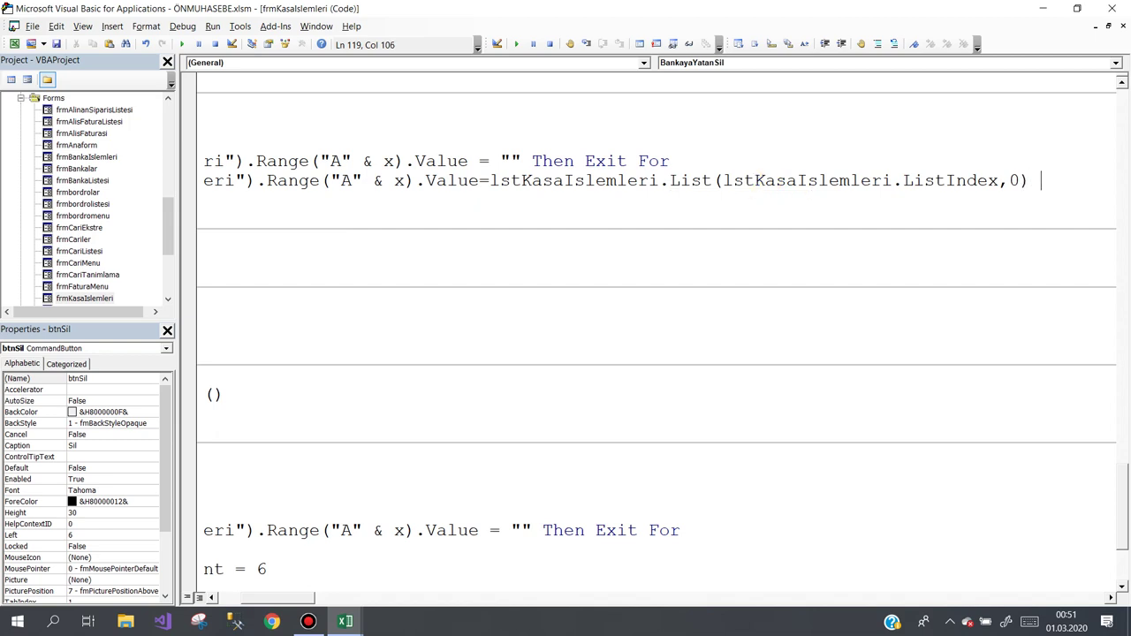
{"action": "type", "text": "then"}
- Close the block with End If and run the Kasa İşlemleri form
{"action": "key", "text": "Return"}
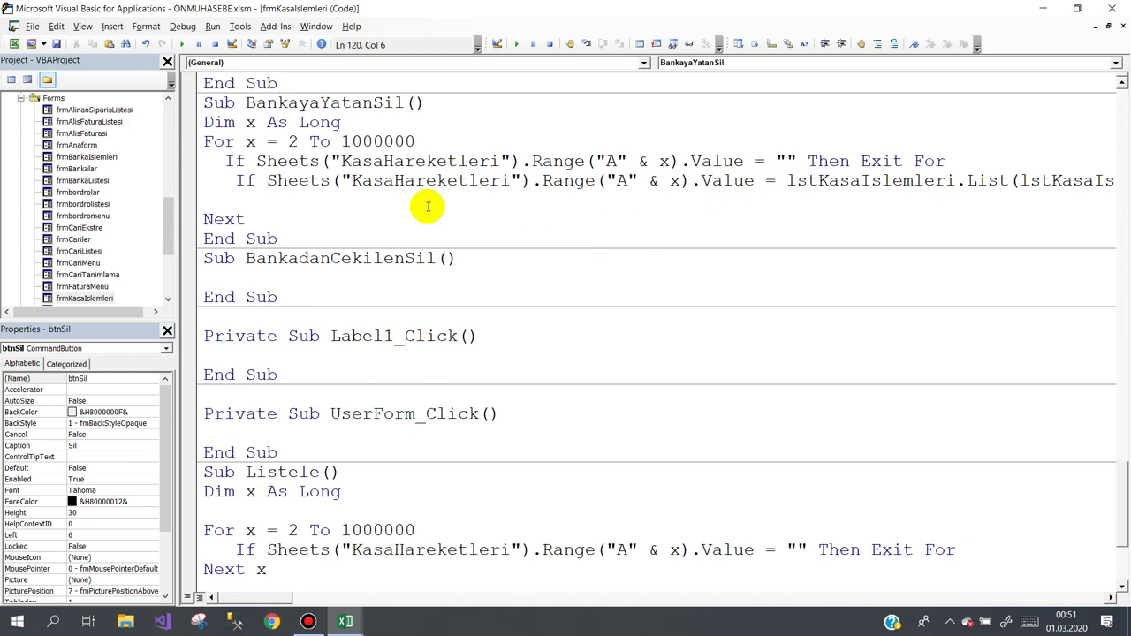
{"action": "key", "text": "Return"}
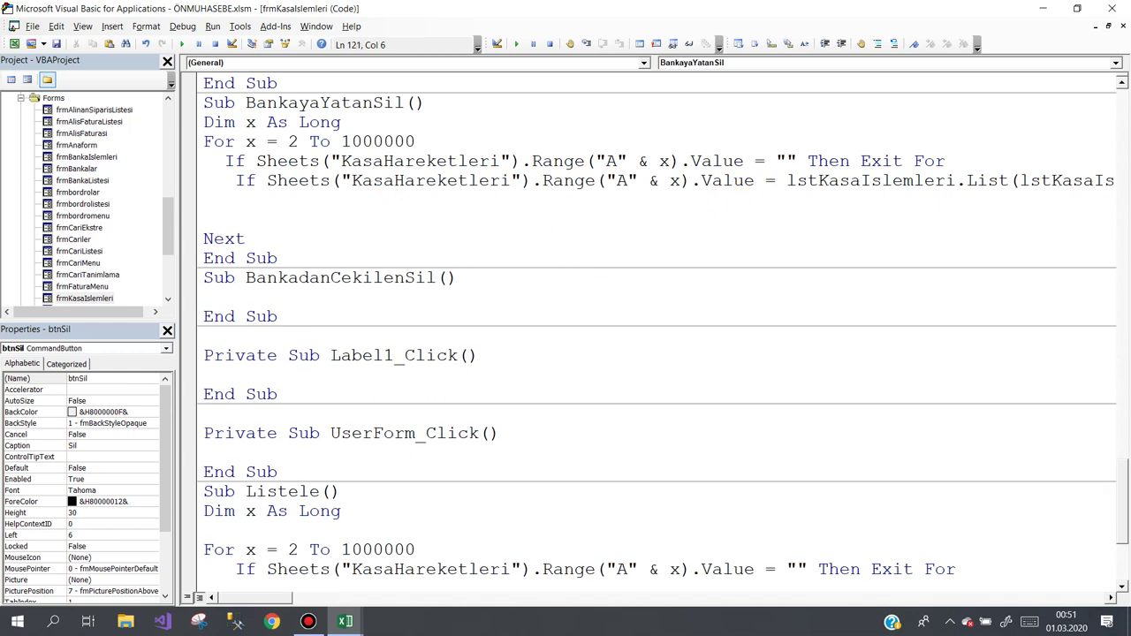
{"action": "left_click", "coordinate": [204, 219]}
{"action": "type", "text": "en"}
{"action": "type", "text": "d i"}
{"action": "type", "text": "f"}
{"action": "left_click", "coordinate": [378, 221]}
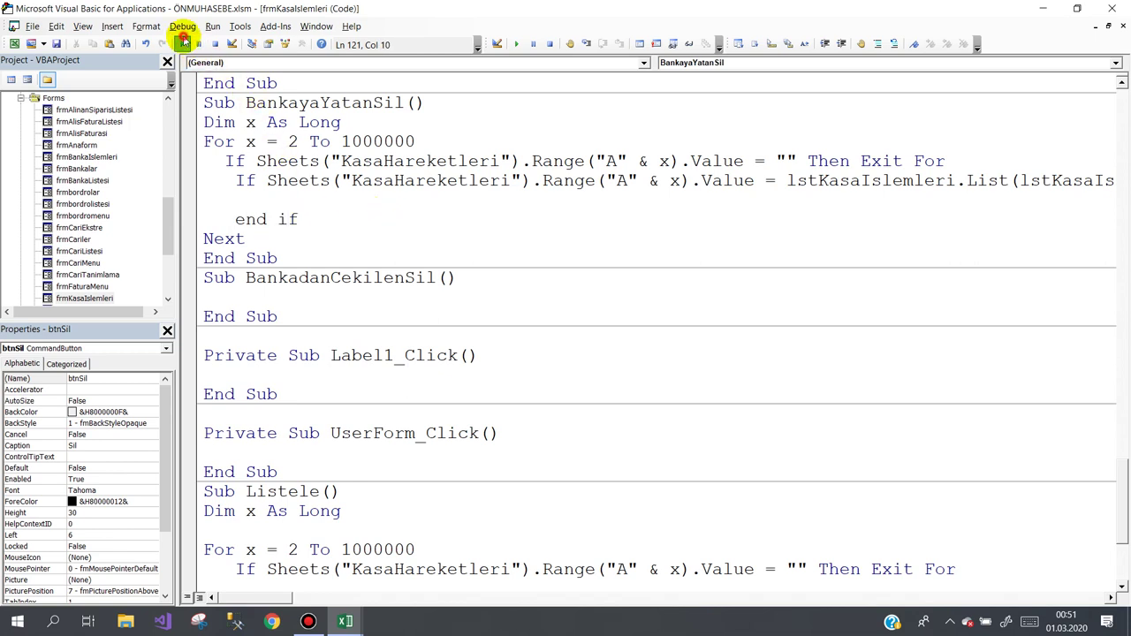
{"action": "left_click", "coordinate": [182, 43]}
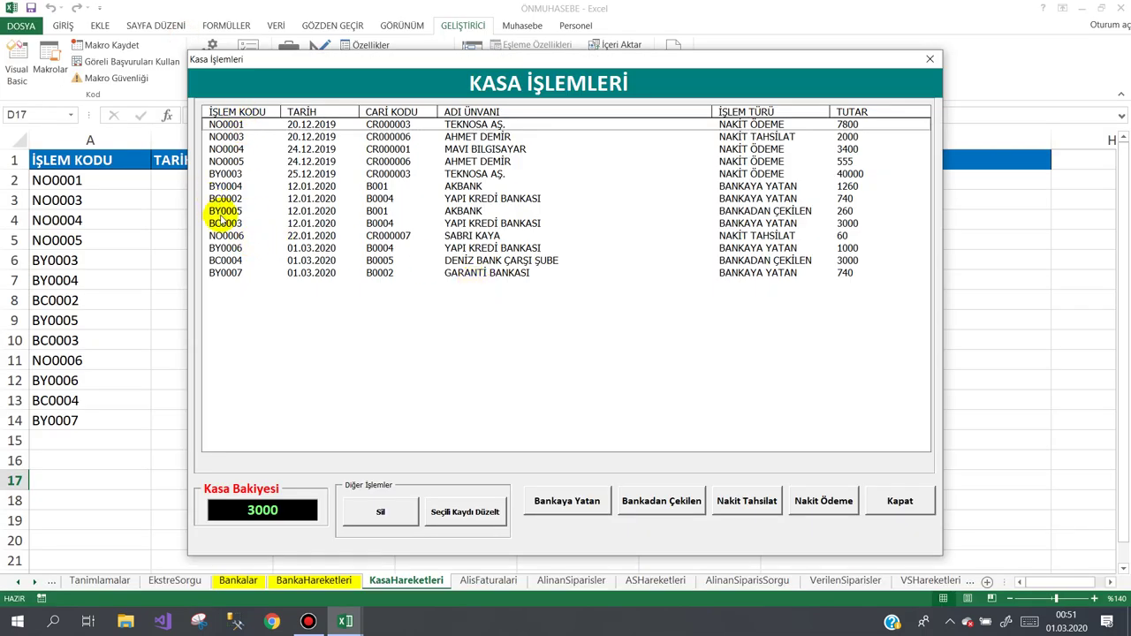
- Select the BY0007 entry, then close the running Kasa İşlemleri form
{"action": "left_click", "coordinate": [216, 273]}
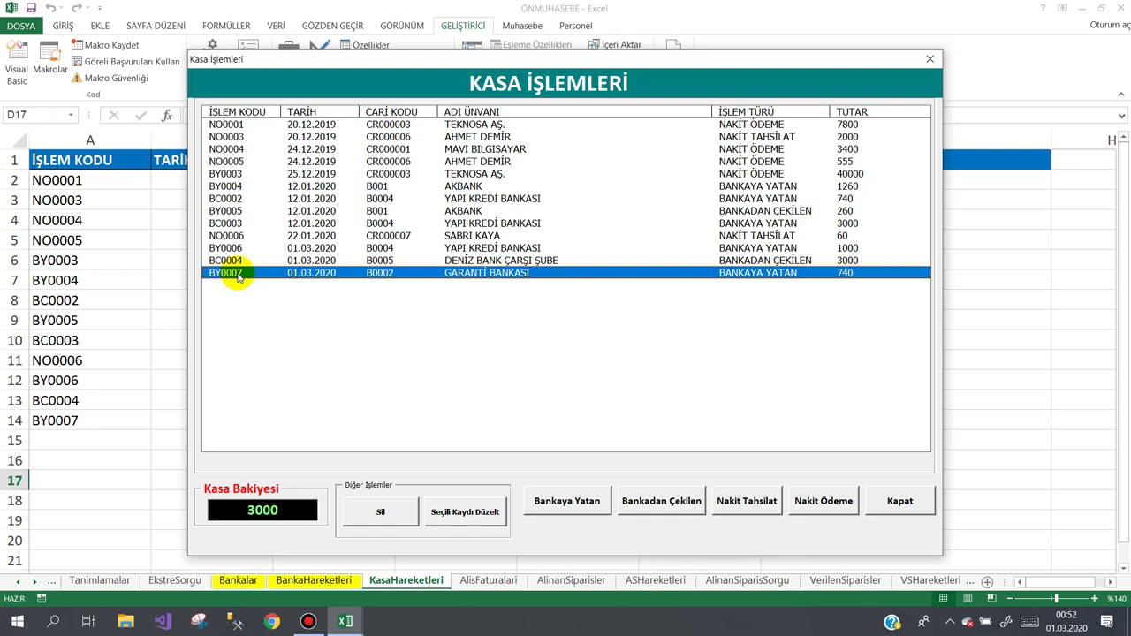
{"action": "left_click", "coordinate": [929, 60]}
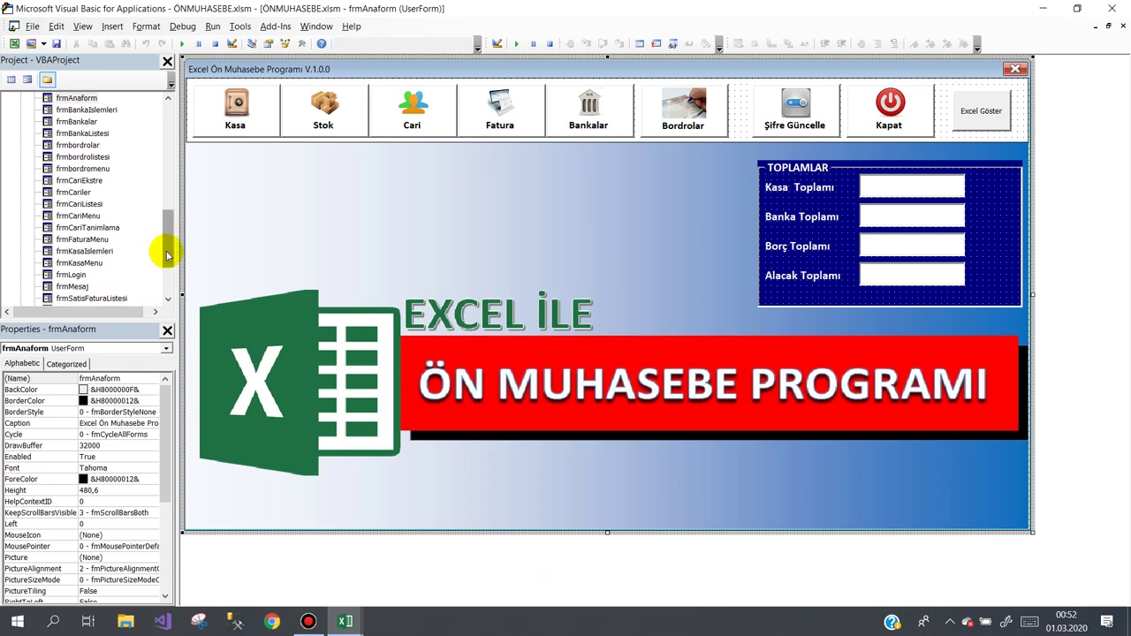
- Open the frmKasaIslemleri form and go to its Sil button code
{"action": "double_click", "coordinate": [87, 110]}
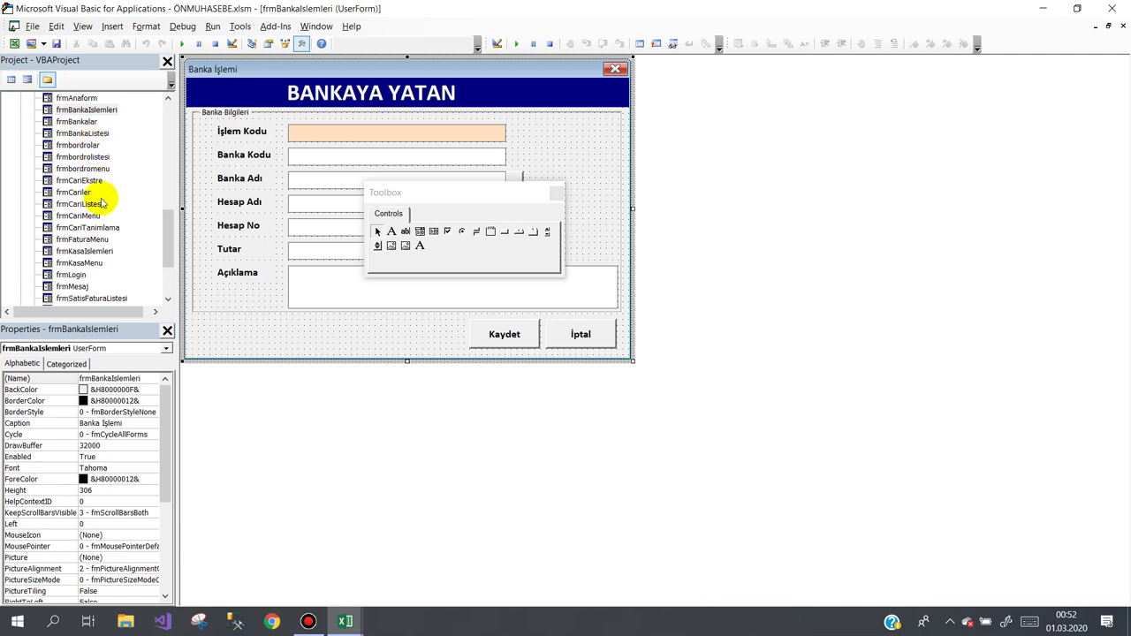
{"action": "scroll", "coordinate": [79, 199], "scroll_direction": "down", "scroll_amount": 1}
{"action": "scroll", "coordinate": [82, 186], "scroll_direction": "down", "scroll_amount": 1}
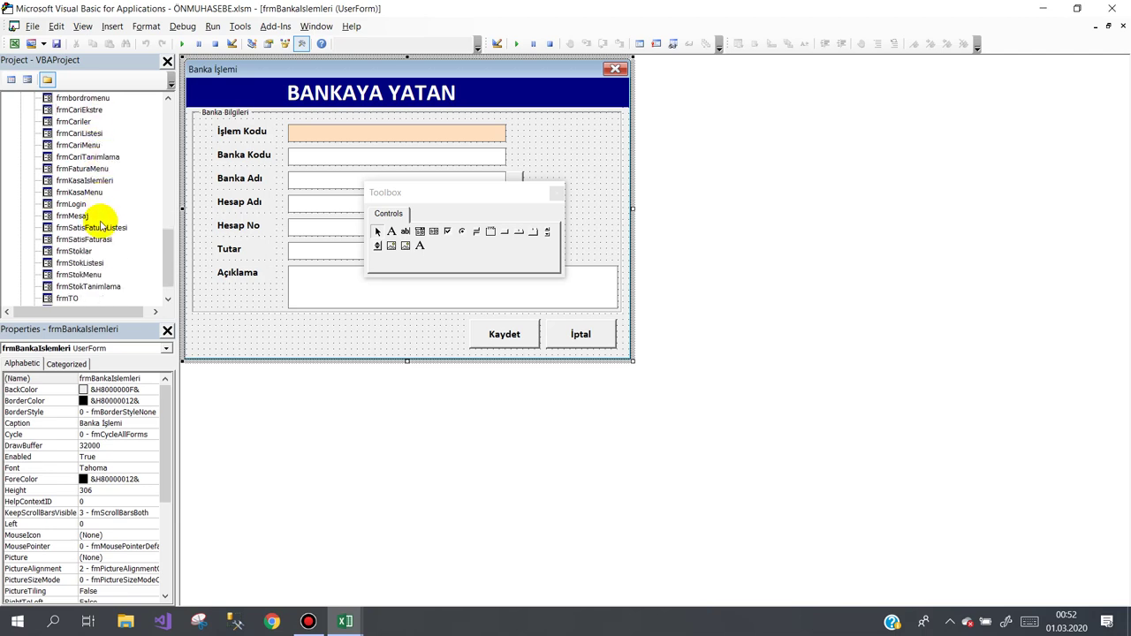
{"action": "double_click", "coordinate": [85, 181]}
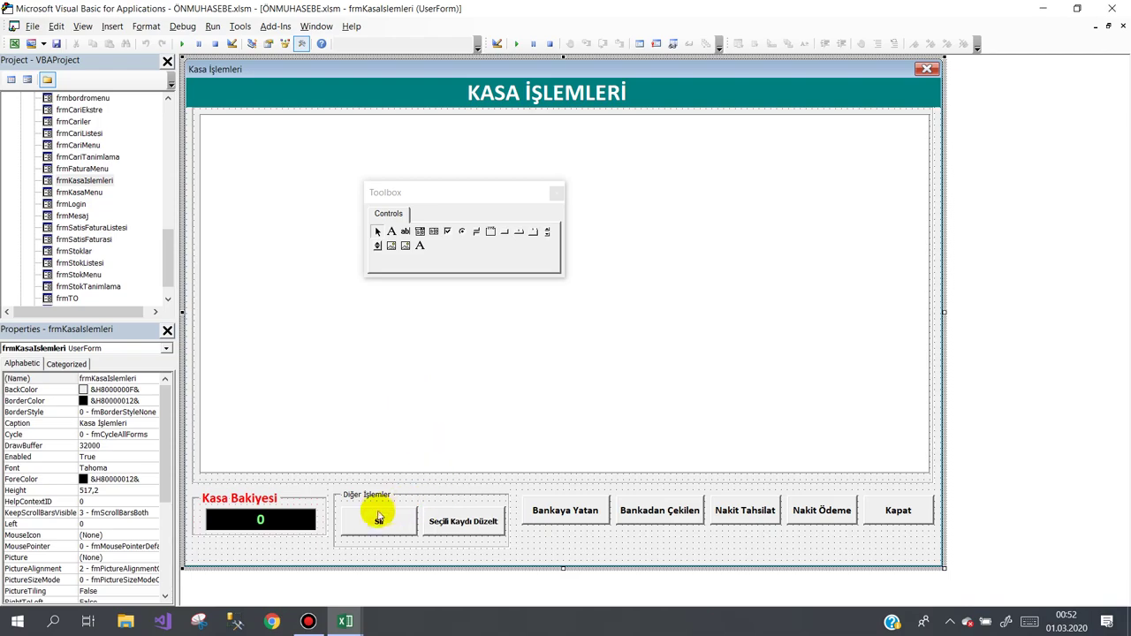
{"action": "left_click", "coordinate": [378, 517]}
{"action": "double_click", "coordinate": [378, 516]}
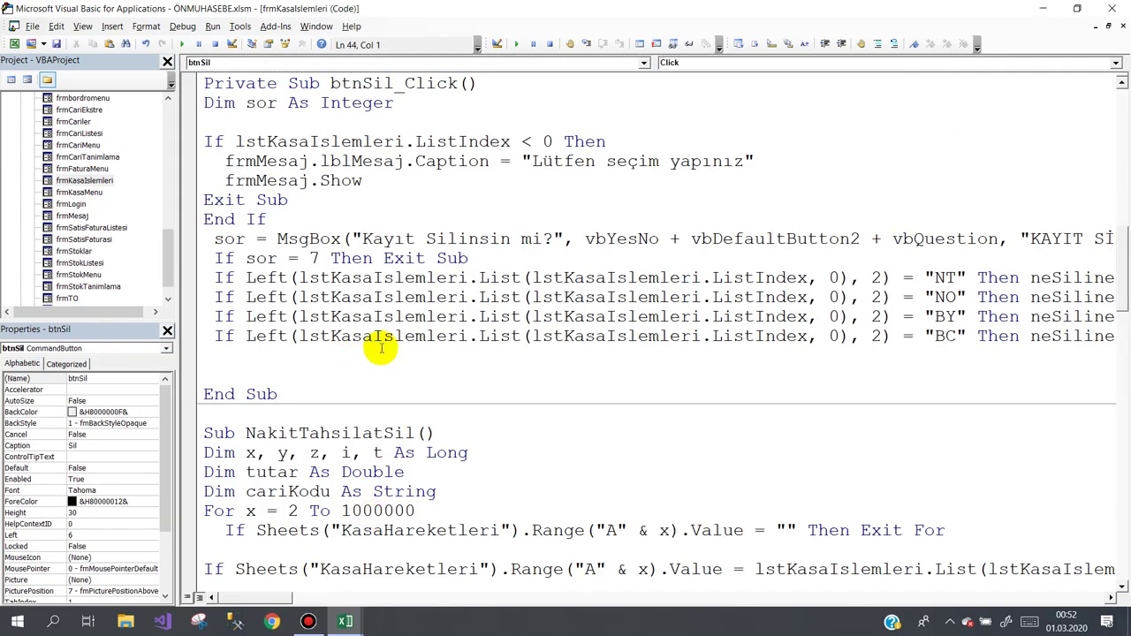
- Scroll to BankayaYatanSil and place the cursor after Dim x As Long
{"action": "scroll", "coordinate": [381, 347], "scroll_direction": "down", "scroll_amount": 2}
{"action": "scroll", "coordinate": [376, 335], "scroll_direction": "down", "scroll_amount": 3}
{"action": "scroll", "coordinate": [375, 331], "scroll_direction": "down", "scroll_amount": 1}
{"action": "scroll", "coordinate": [380, 327], "scroll_direction": "down", "scroll_amount": 5}
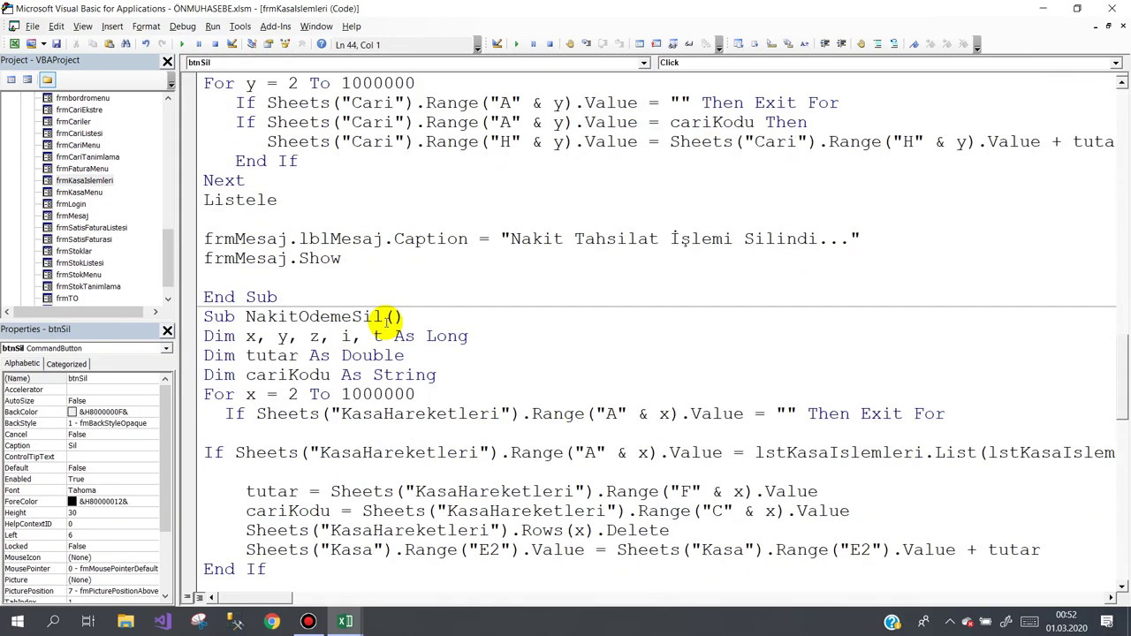
{"action": "scroll", "coordinate": [386, 321], "scroll_direction": "down", "scroll_amount": 2}
{"action": "scroll", "coordinate": [375, 323], "scroll_direction": "down", "scroll_amount": 4}
{"action": "scroll", "coordinate": [384, 320], "scroll_direction": "down", "scroll_amount": 1}
{"action": "scroll", "coordinate": [373, 369], "scroll_direction": "down", "scroll_amount": 1}
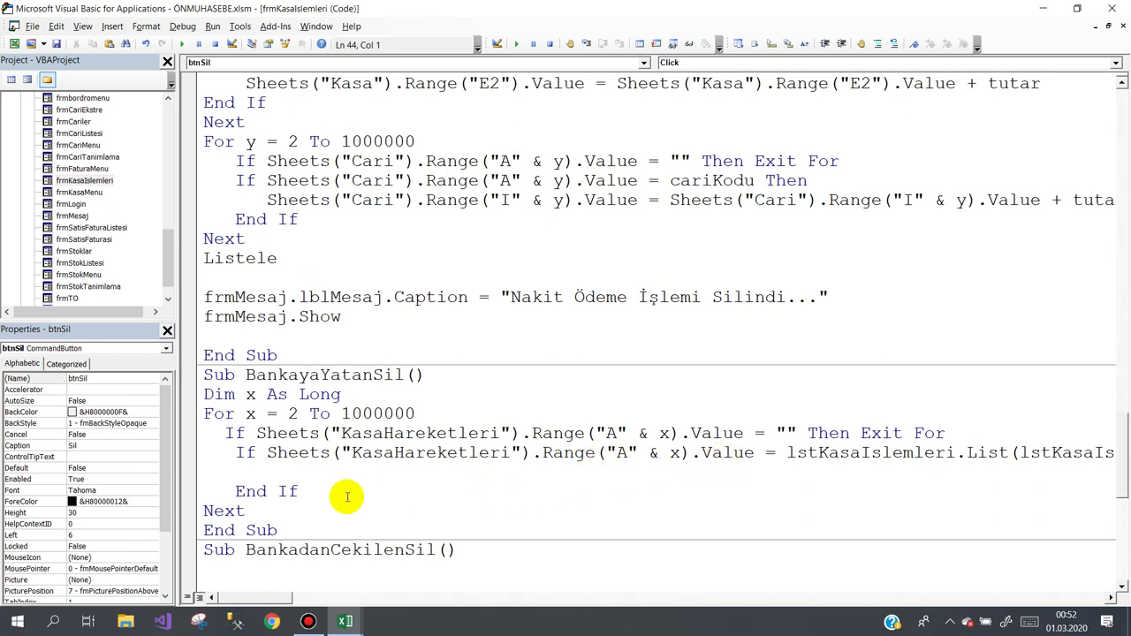
{"action": "left_click", "coordinate": [278, 475]}
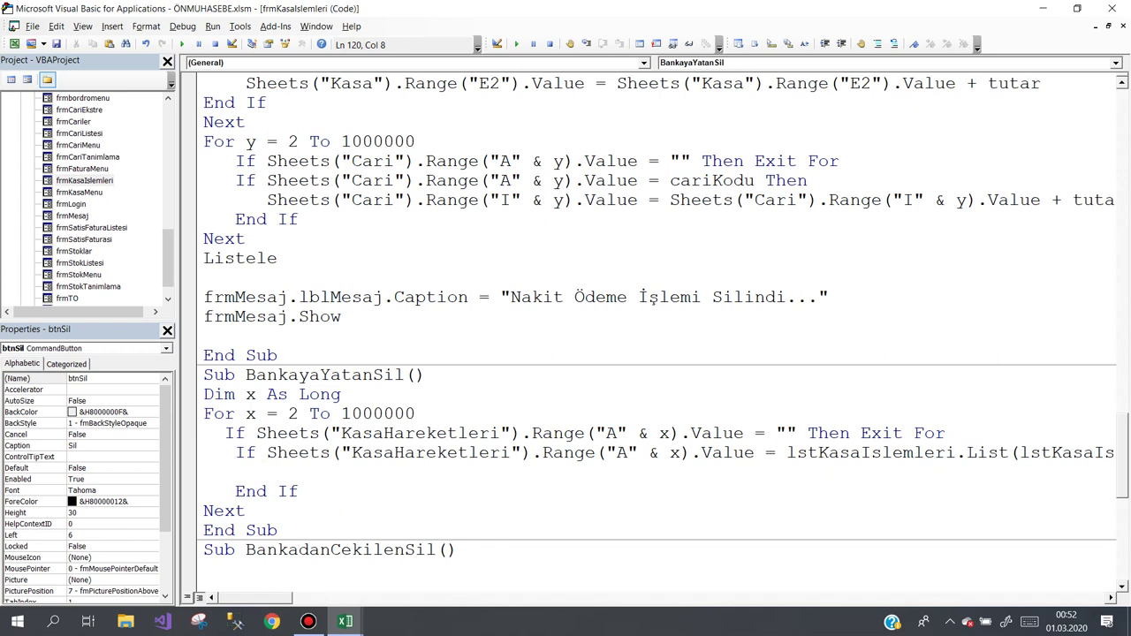
{"action": "left_click", "coordinate": [358, 394]}
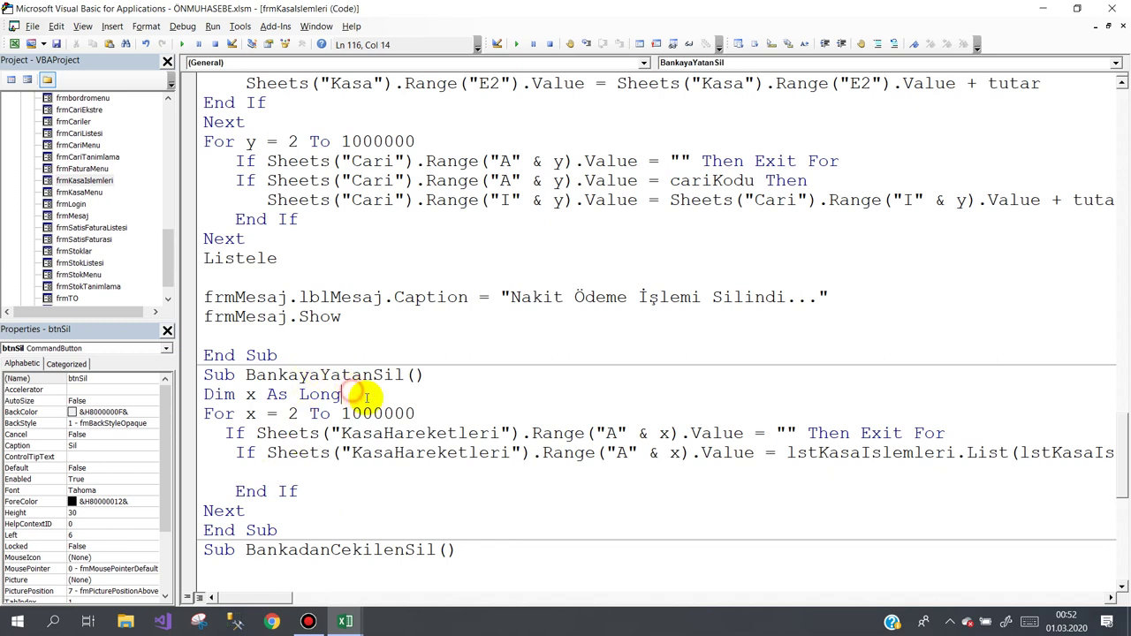
{"action": "scroll", "coordinate": [389, 349], "scroll_direction": "up", "scroll_amount": 2}
{"action": "scroll", "coordinate": [393, 340], "scroll_direction": "up", "scroll_amount": 2}
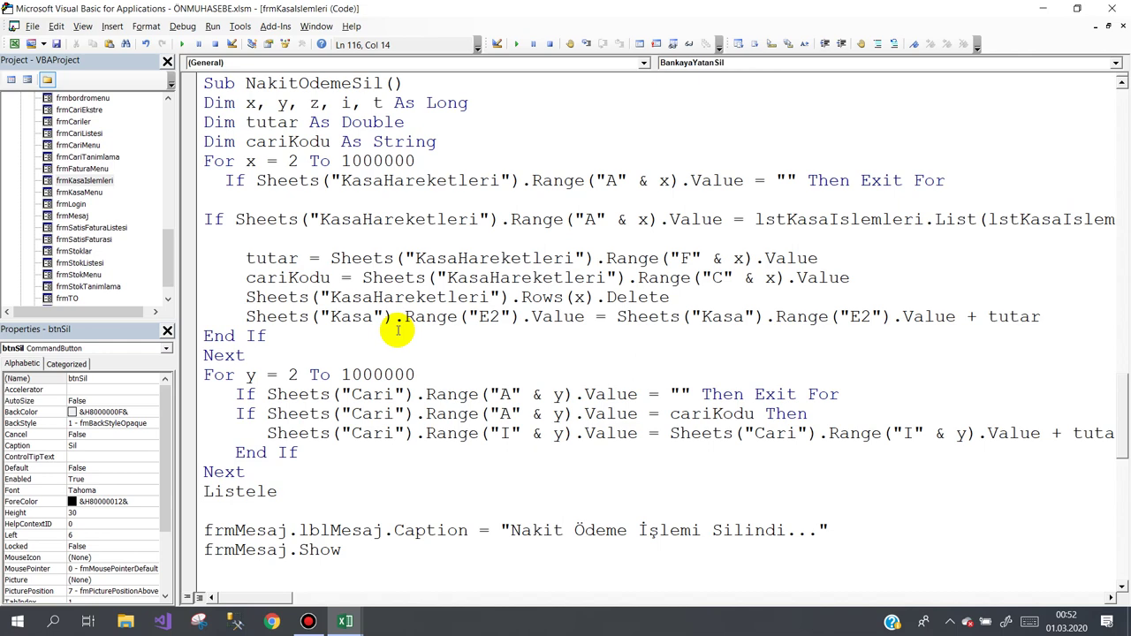
{"action": "scroll", "coordinate": [397, 329], "scroll_direction": "down", "scroll_amount": 1}
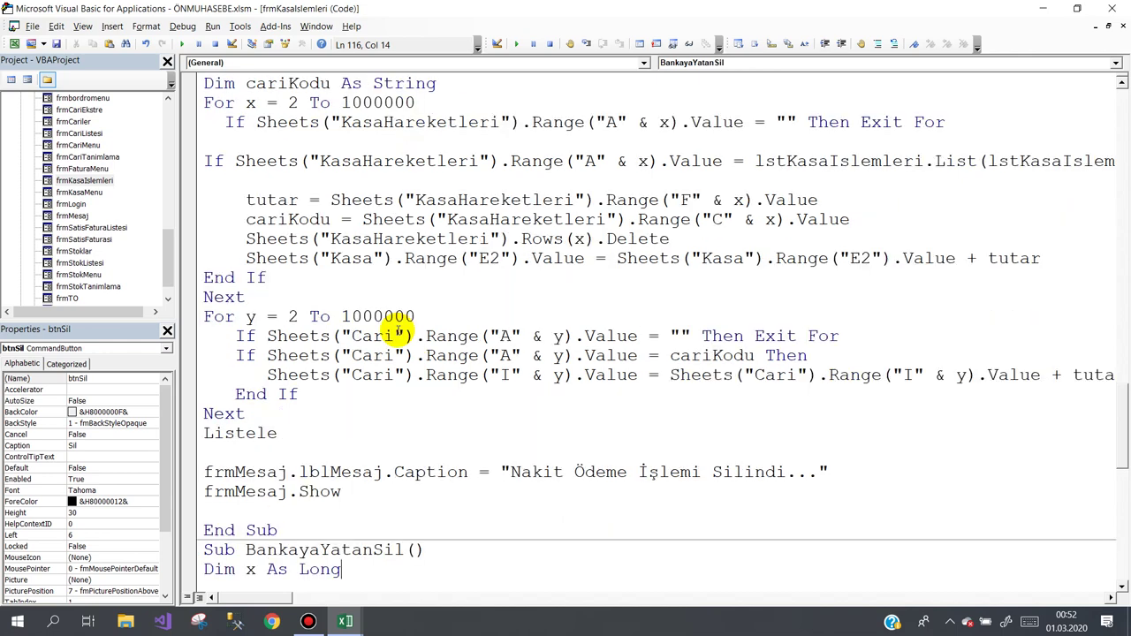
{"action": "scroll", "coordinate": [398, 329], "scroll_direction": "down", "scroll_amount": 2}
{"action": "scroll", "coordinate": [398, 328], "scroll_direction": "down", "scroll_amount": 3}
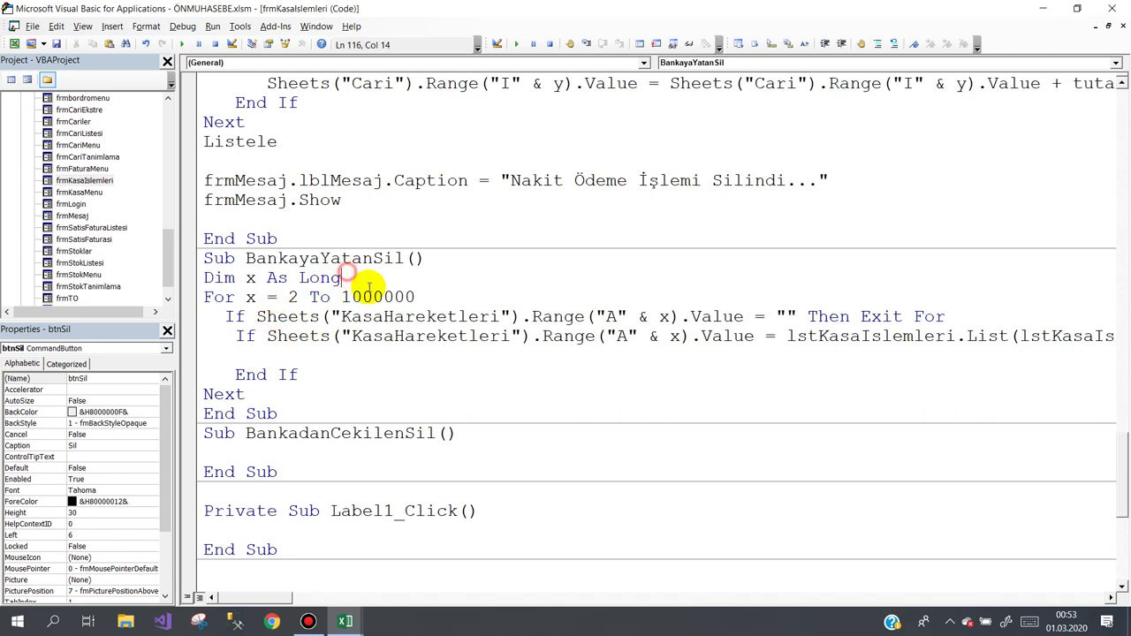
- Declare sor As Byte below Dim x As Long
{"action": "key", "text": "Return"}
{"action": "type", "text": "d"}
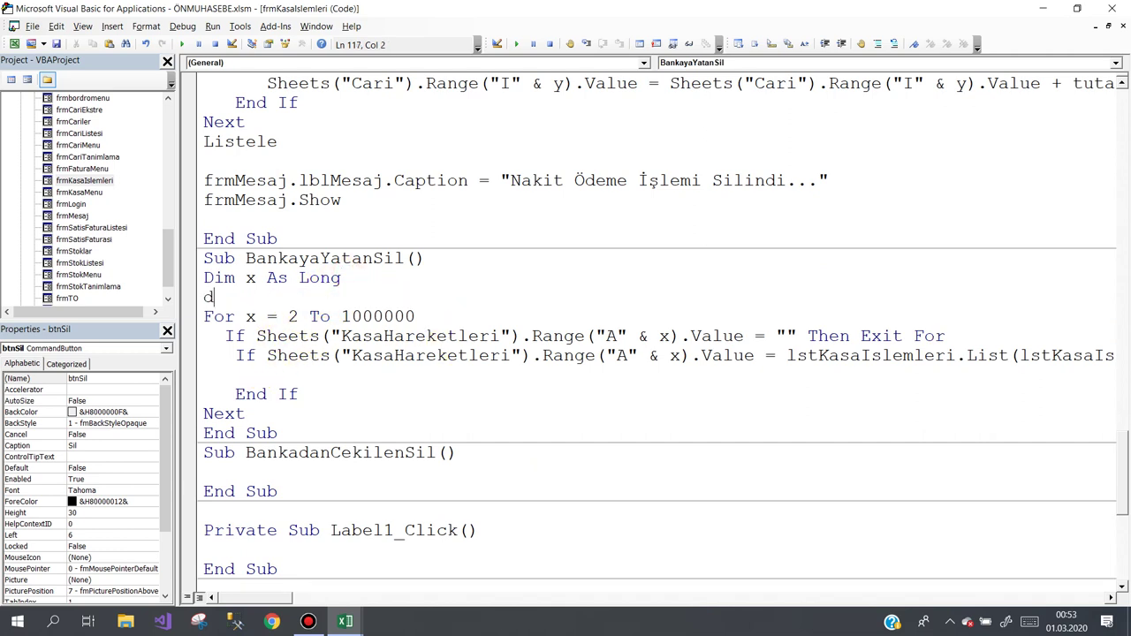
{"action": "type", "text": "im "}
{"action": "type", "text": "s"}
{"action": "type", "text": "or a"}
{"action": "type", "text": "s by"}
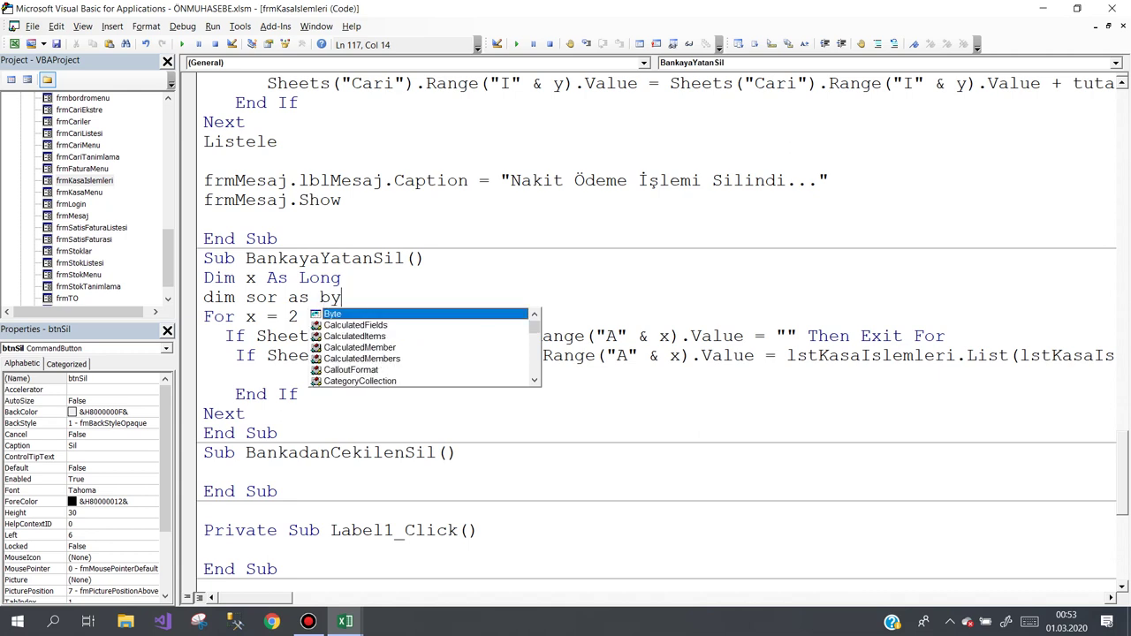
{"action": "left_click", "coordinate": [270, 366]}
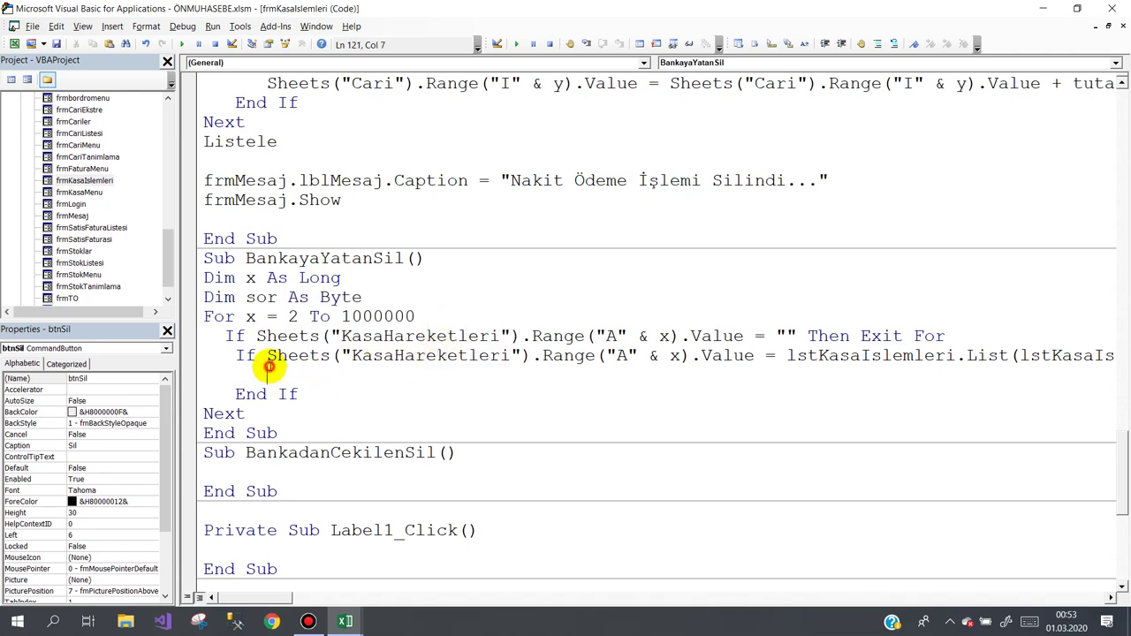
- Set sor to MsgBox "Kayıt silinsin mi?" with vbYesNo + vbDefaultButton2 + vbQuestion, titled "SİL"
{"action": "type", "text": "s"}
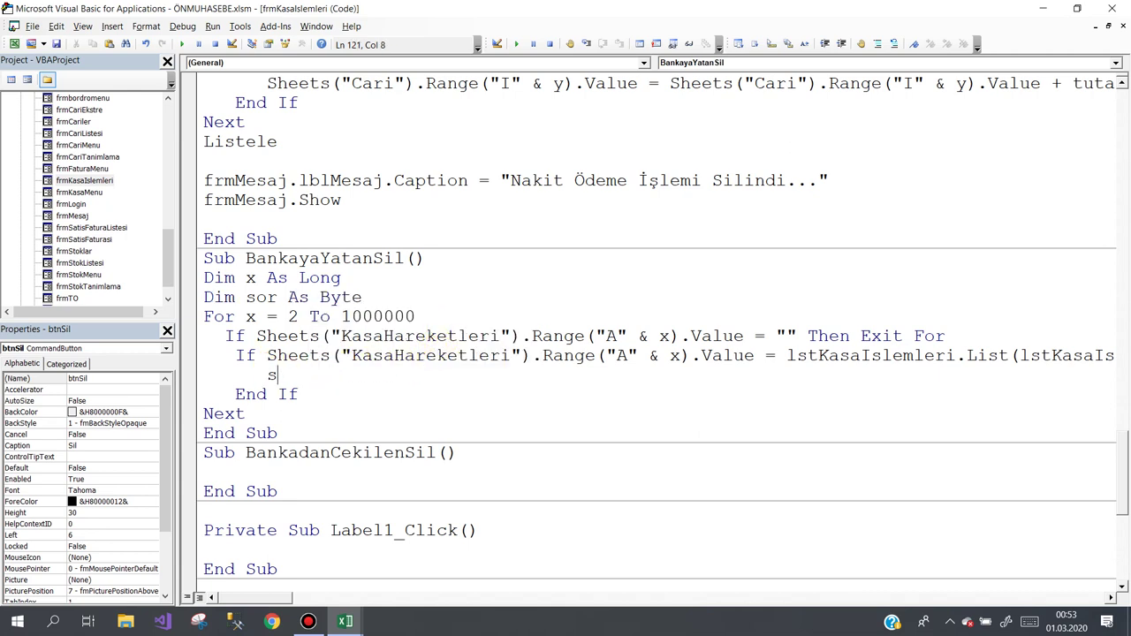
{"action": "type", "text": "or"}
{"action": "type", "text": "=m"}
{"action": "type", "text": "sgbox"}
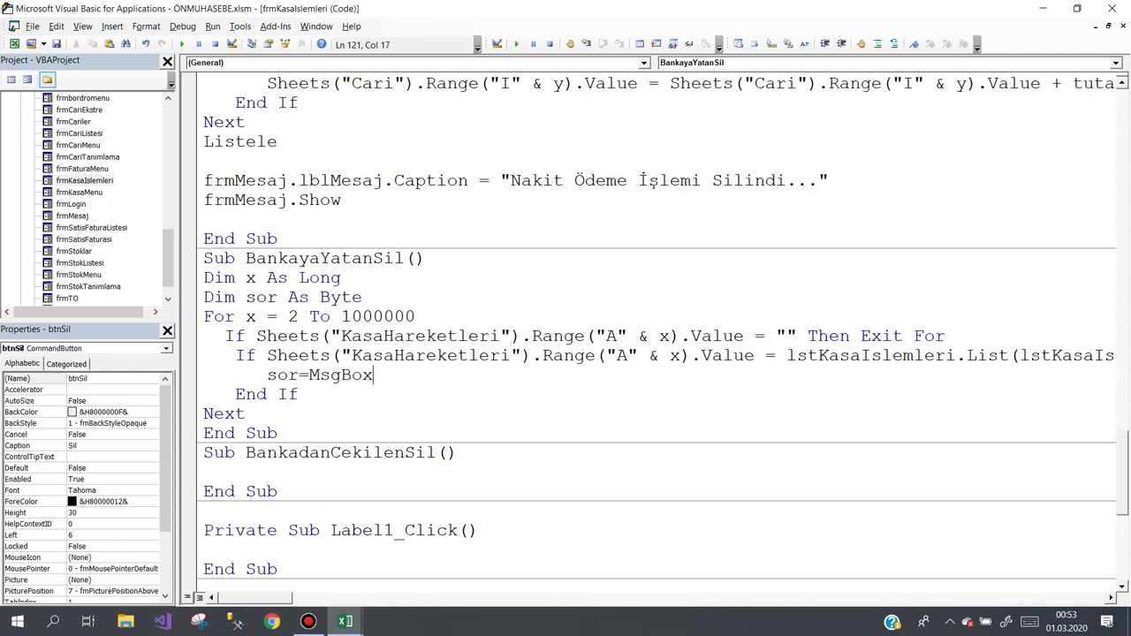
{"action": "type", "text": "(\""}
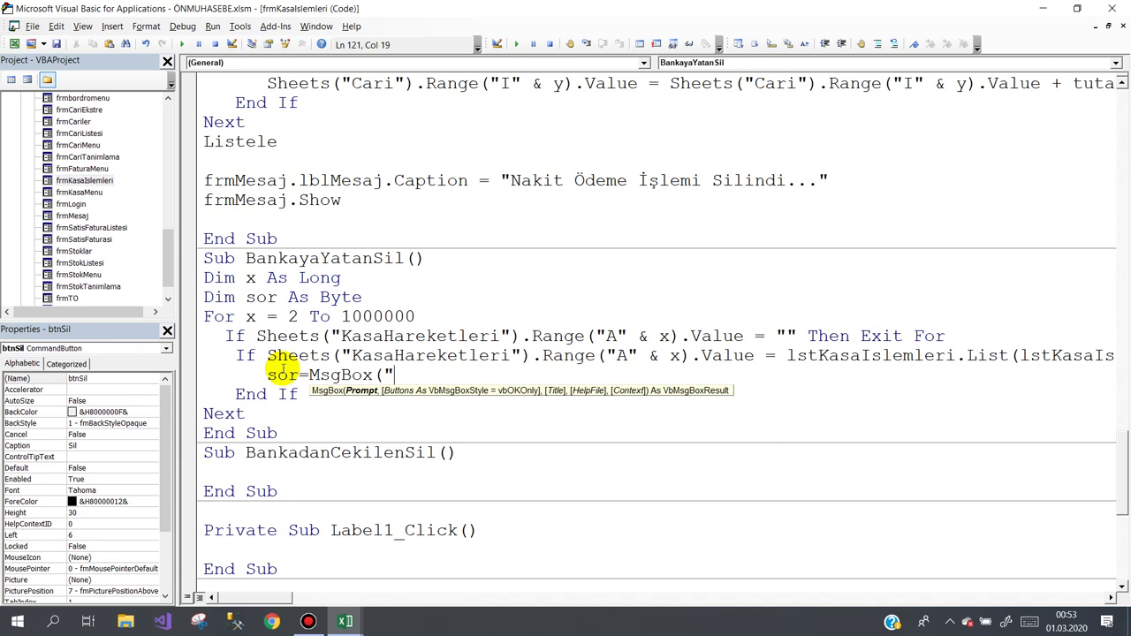
{"action": "type", "text": "K"}
{"action": "type", "text": "ayıt "}
{"action": "type", "text": "sil"}
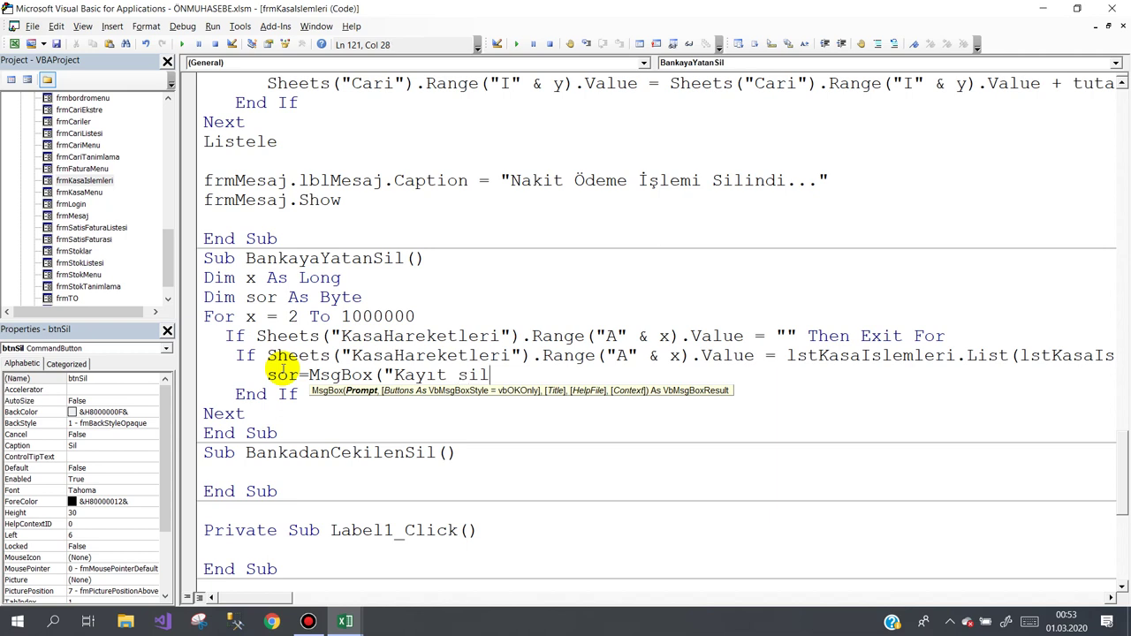
{"action": "type", "text": "ins"}
{"action": "type", "text": "in "}
{"action": "type", "text": "mi?\""}
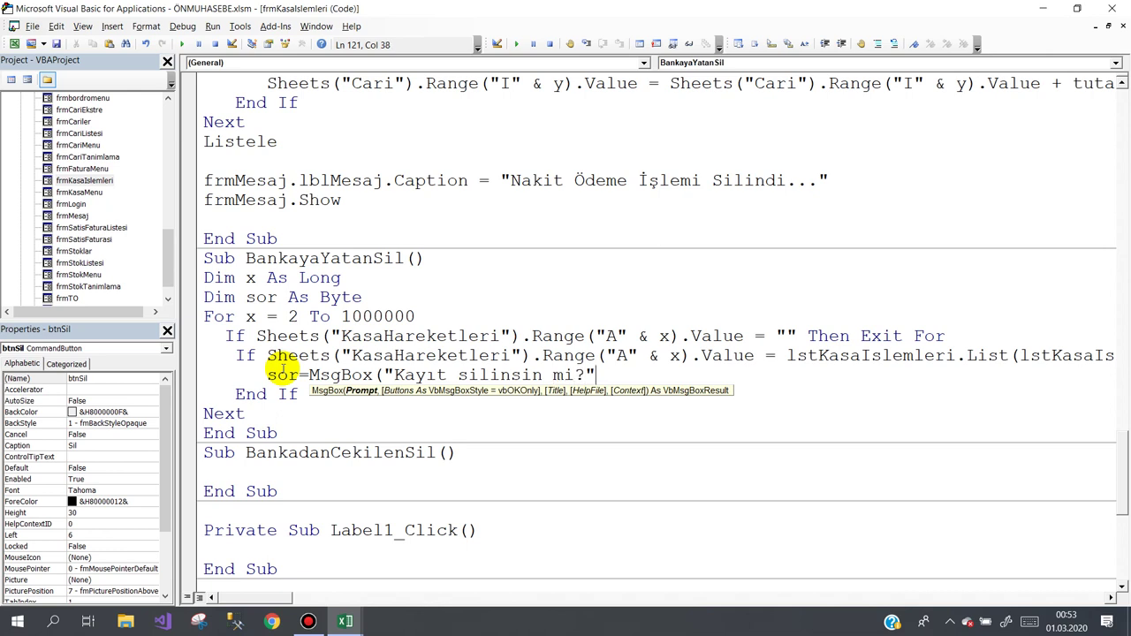
{"action": "type", "text": ","}
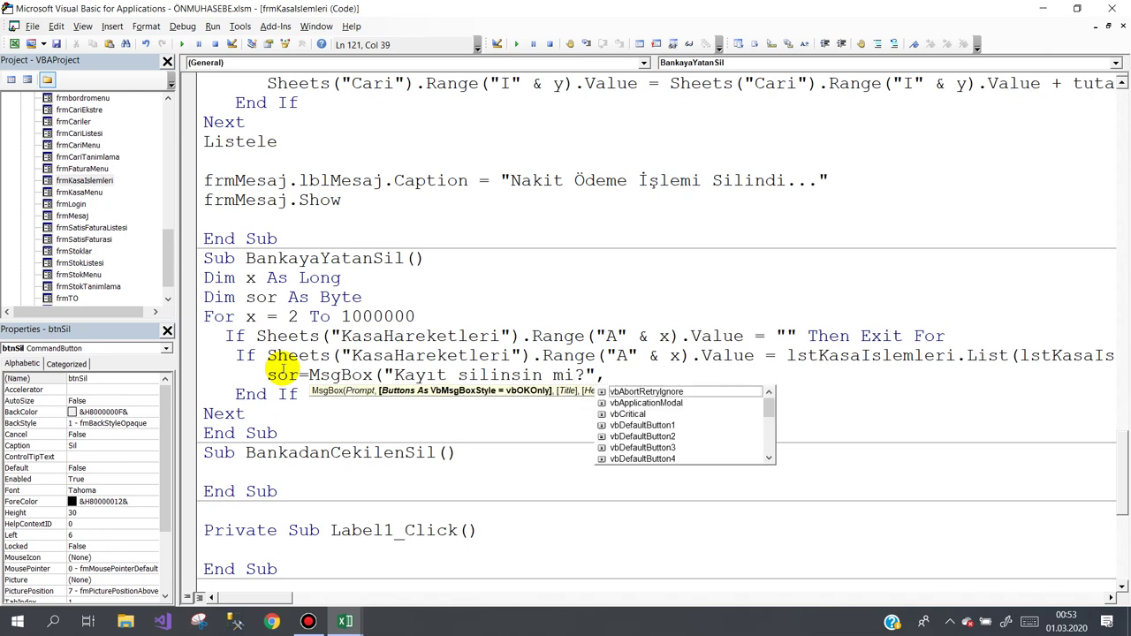
{"action": "type", "text": "vby"}
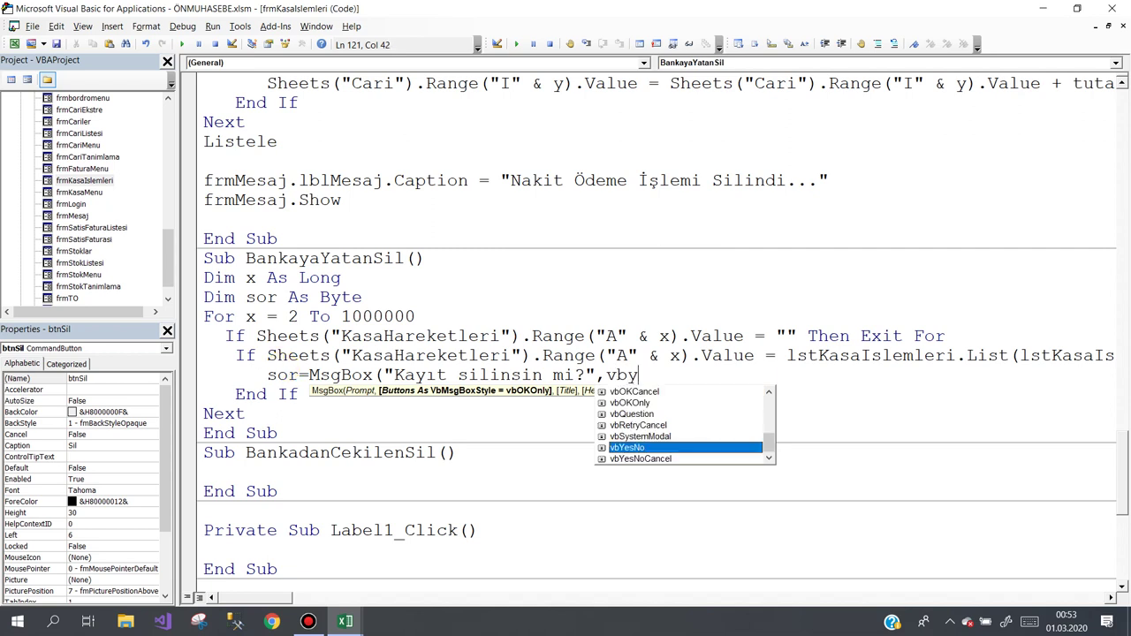
{"action": "type", "text": "+"}
{"action": "key", "text": "Down"}
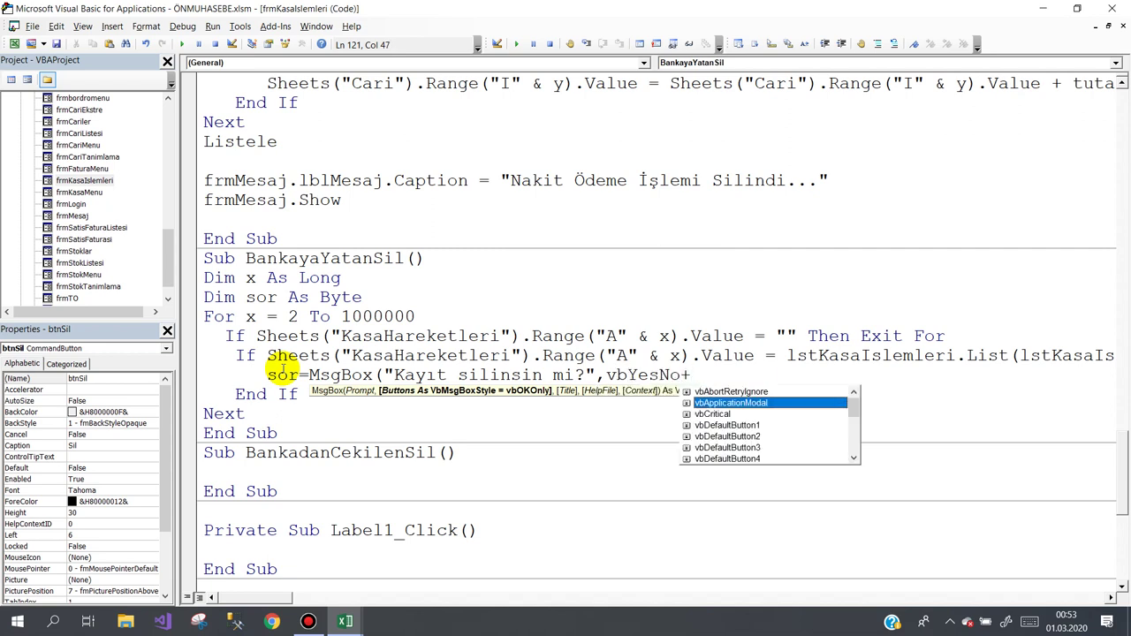
{"action": "key", "text": "Down"}
{"action": "key", "text": "Down"}
{"action": "key", "text": "Down"}
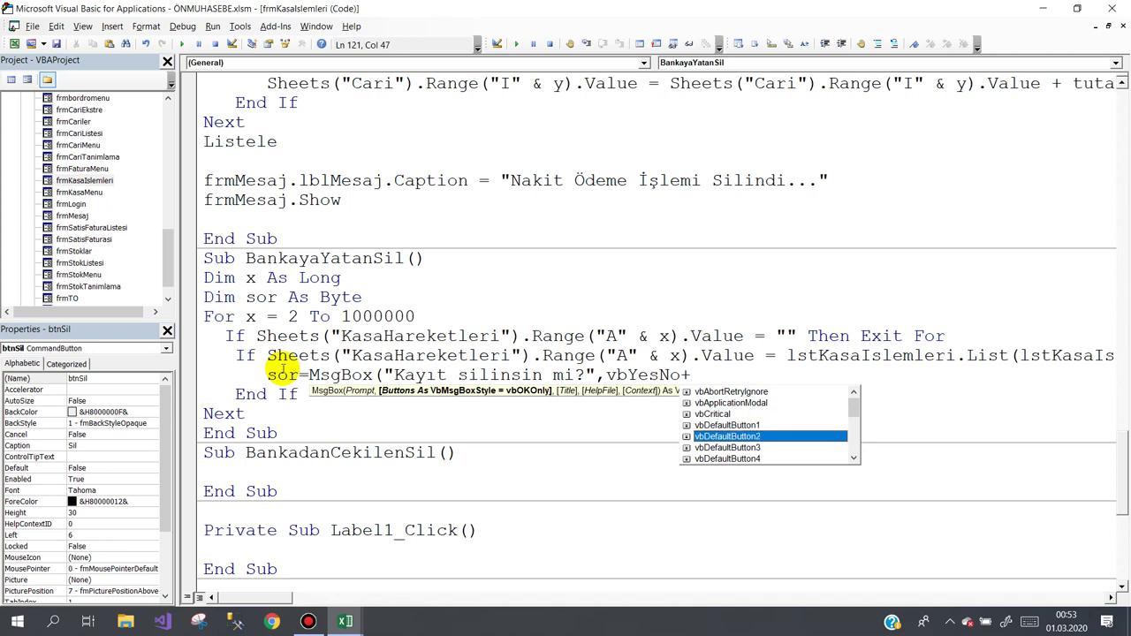
{"action": "type", "text": ","}
{"action": "key", "text": "BackSpace"}
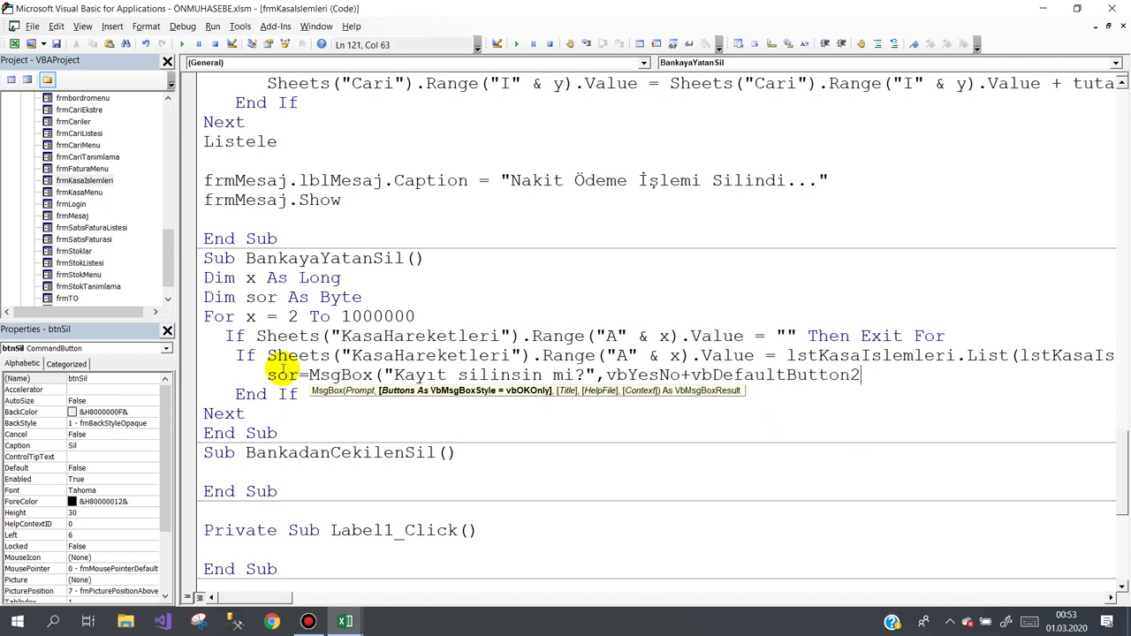
{"action": "type", "text": "+"}
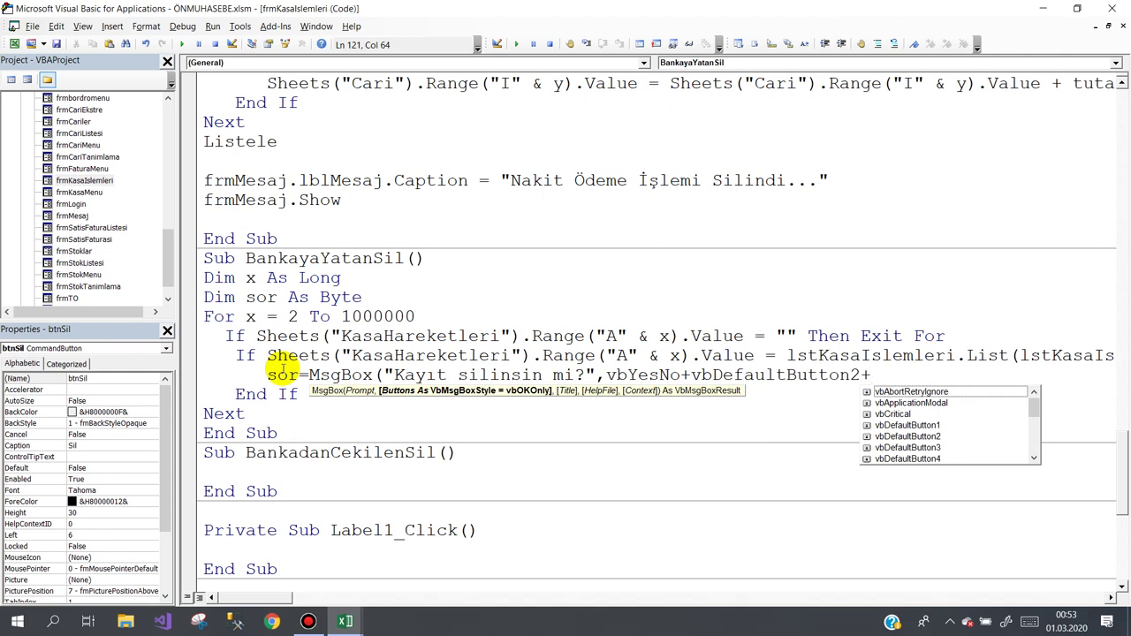
{"action": "type", "text": "vbq"}
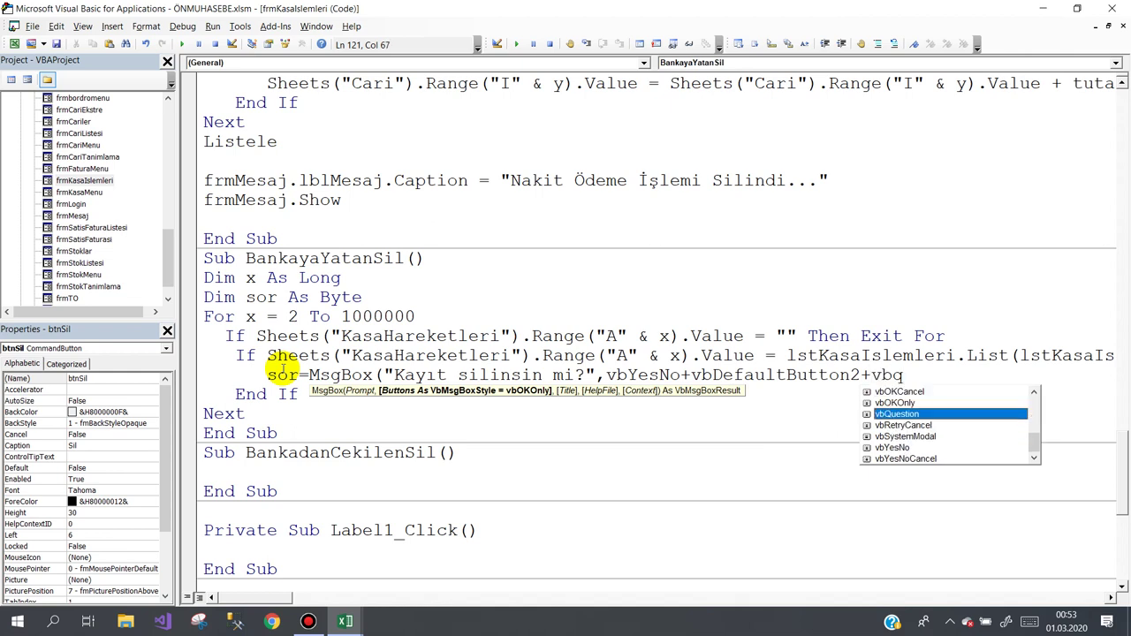
{"action": "type", "text": ",\""}
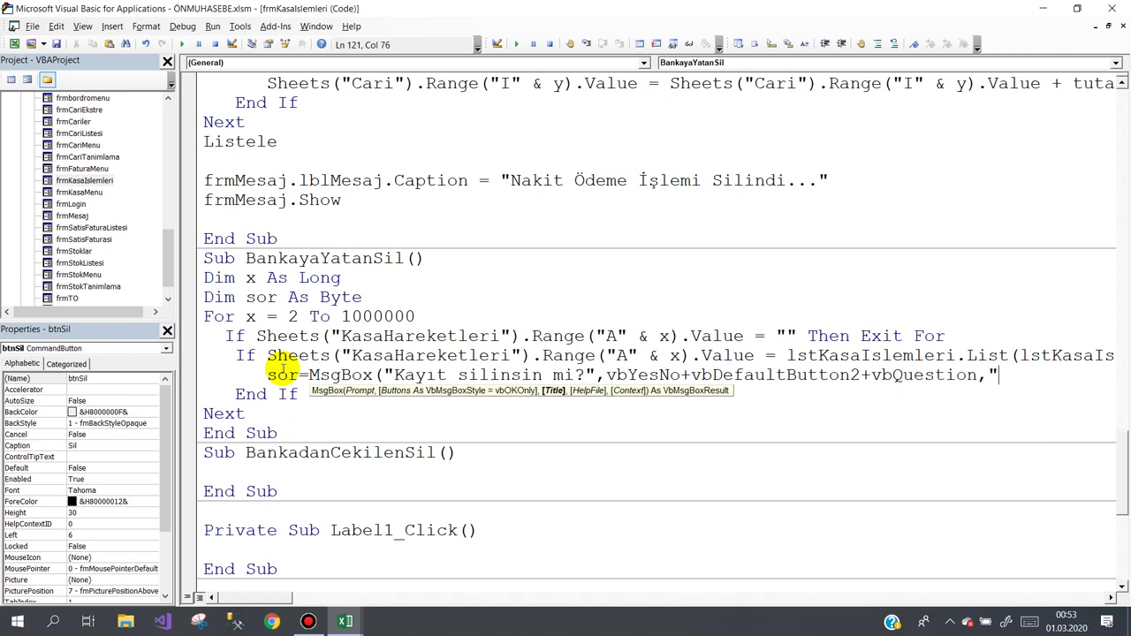
{"action": "type", "text": "Sİ"}
{"action": "type", "text": "L\""}
{"action": "type", "text": ")"}
{"action": "key", "text": "Return"}
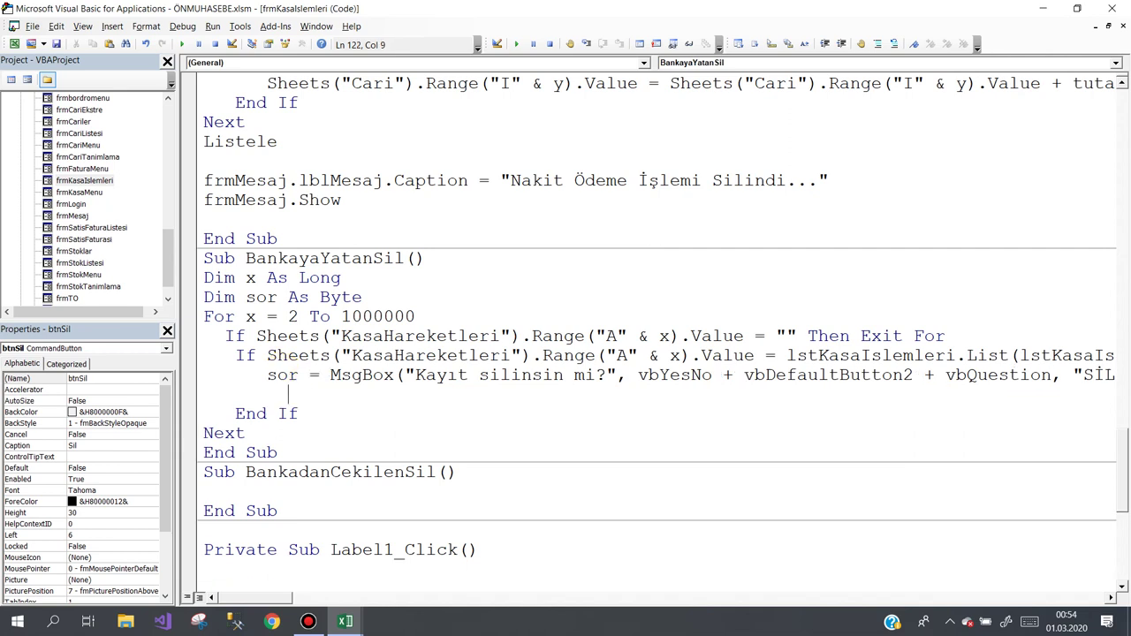
- Add If sor = vbNo Then Exit Sub
{"action": "type", "text": "if s"}
{"action": "type", "text": "or"}
{"action": "type", "text": "=7"}
{"action": "type", "text": " t"}
{"action": "key", "text": "BackSpace"}
{"action": "key", "text": "BackSpace"}
{"action": "key", "text": "BackSpace"}
{"action": "type", "text": "vb"}
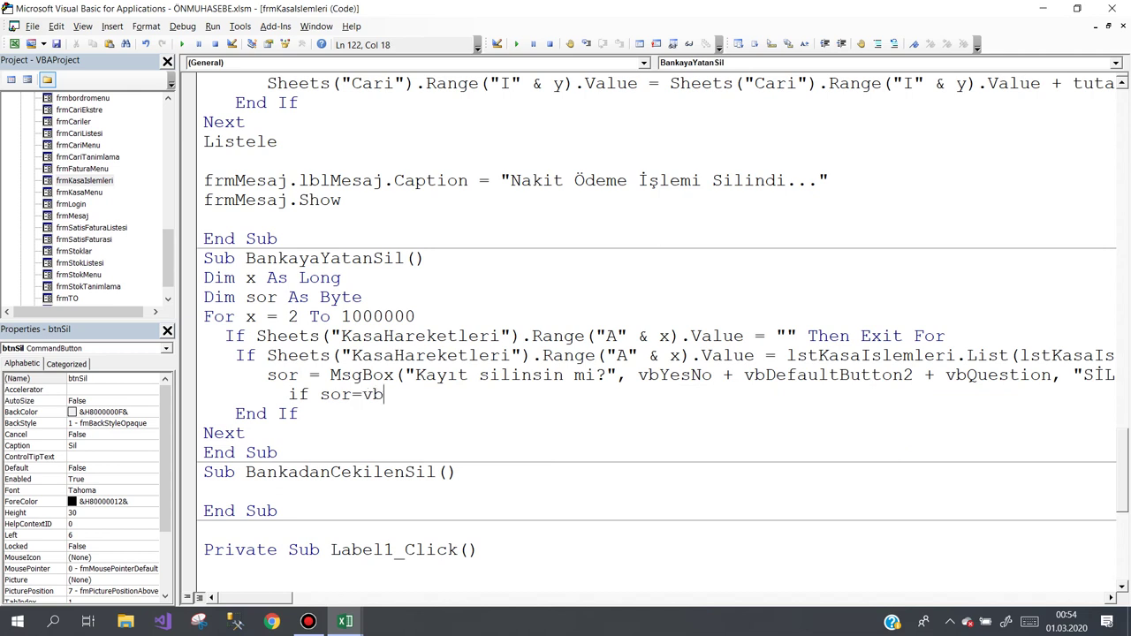
{"action": "type", "text": "n"}
{"action": "key", "text": "ctrl+space"}
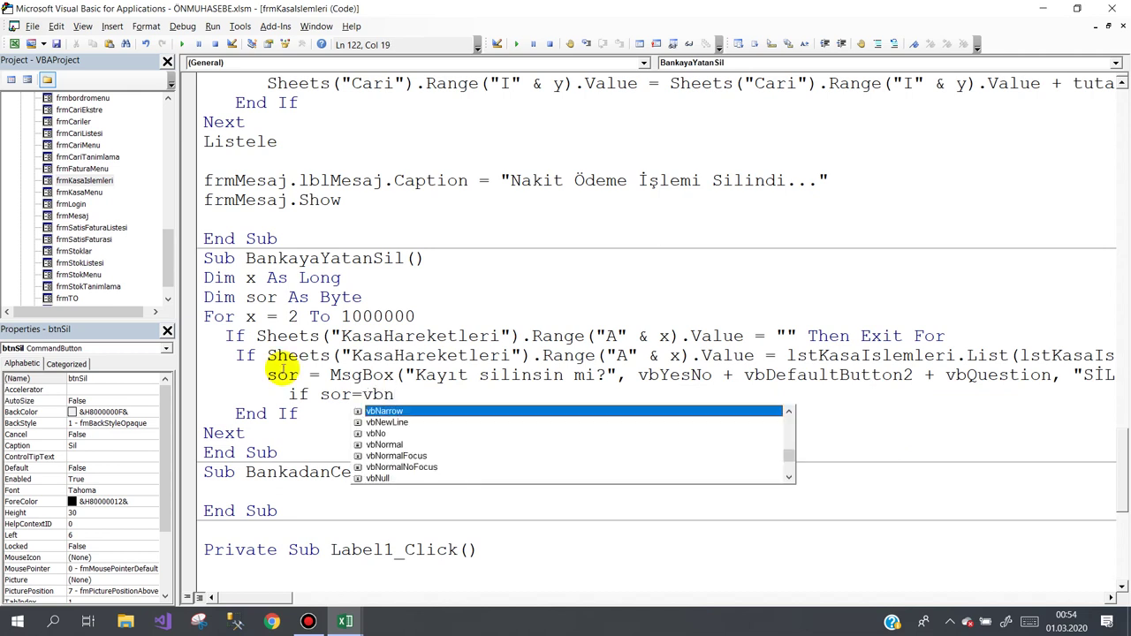
{"action": "type", "text": "o t"}
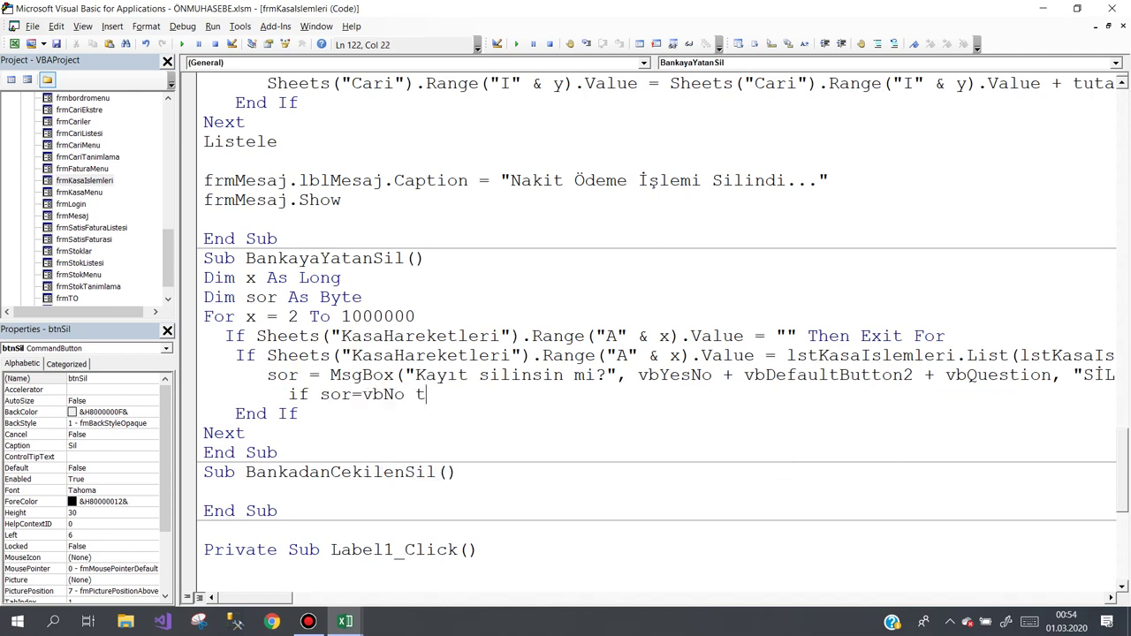
{"action": "type", "text": "hen "}
{"action": "type", "text": "e"}
{"action": "type", "text": "xit "}
{"action": "type", "text": "sub"}
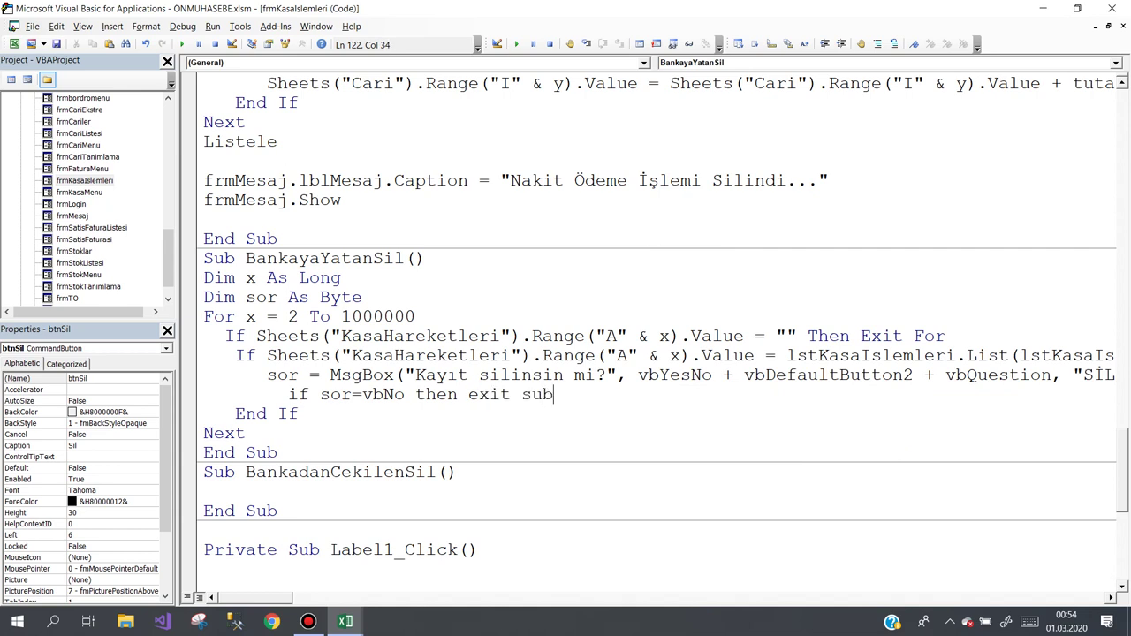
{"action": "key", "text": "Return"}
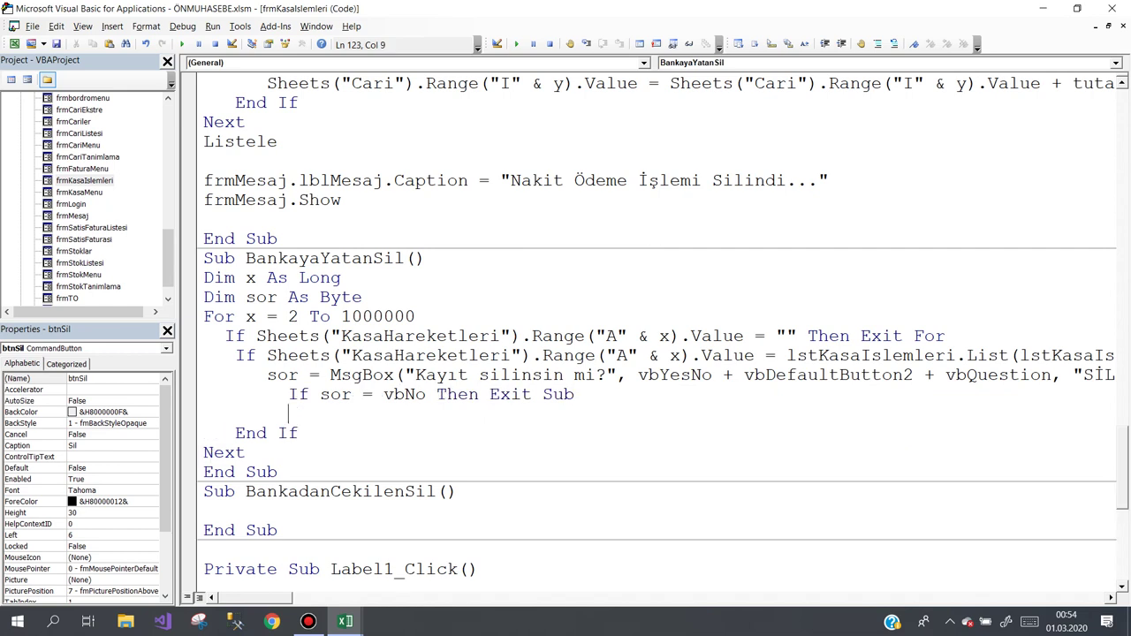
- Add Sheets("KasaHareketleri").Rows(x).Delete, copying the sheet name from the line above
{"action": "type", "text": "sh"}
{"action": "type", "text": "e"}
{"action": "key", "text": "ctrl+space"}
{"action": "type", "text": "("}
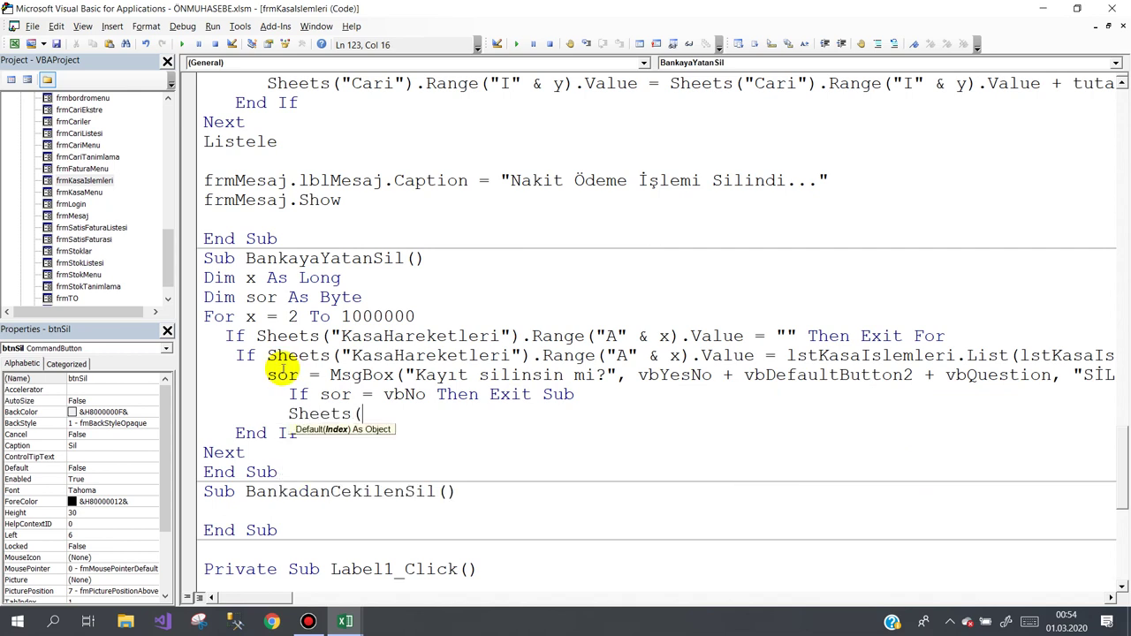
{"action": "type", "text": "\""}
{"action": "type", "text": "If Sheets(\"KasaHareketleri\").Range(\"A\" & x).Value"}
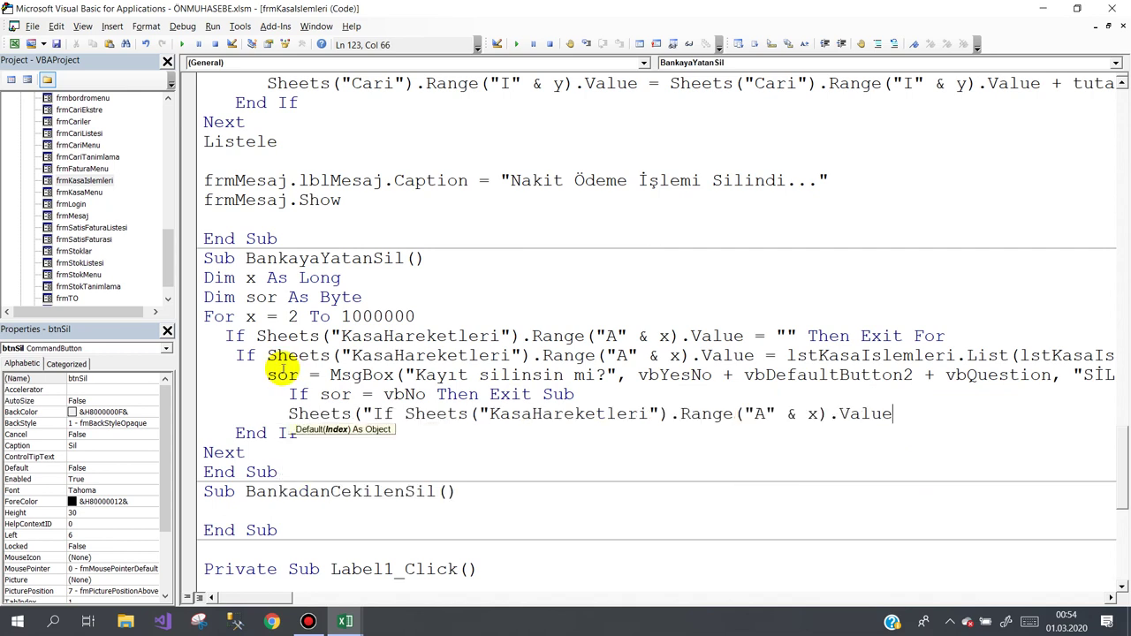
{"action": "key", "text": "ctrl+z"}
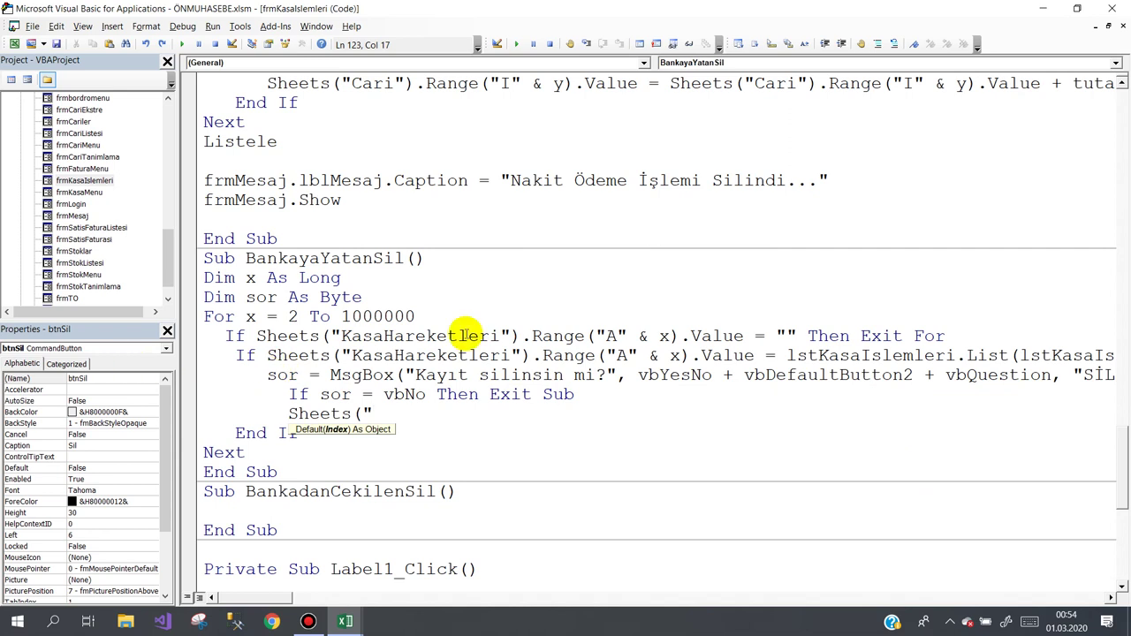
{"action": "double_click", "coordinate": [446, 356]}
{"action": "key", "text": "ctrl+c"}
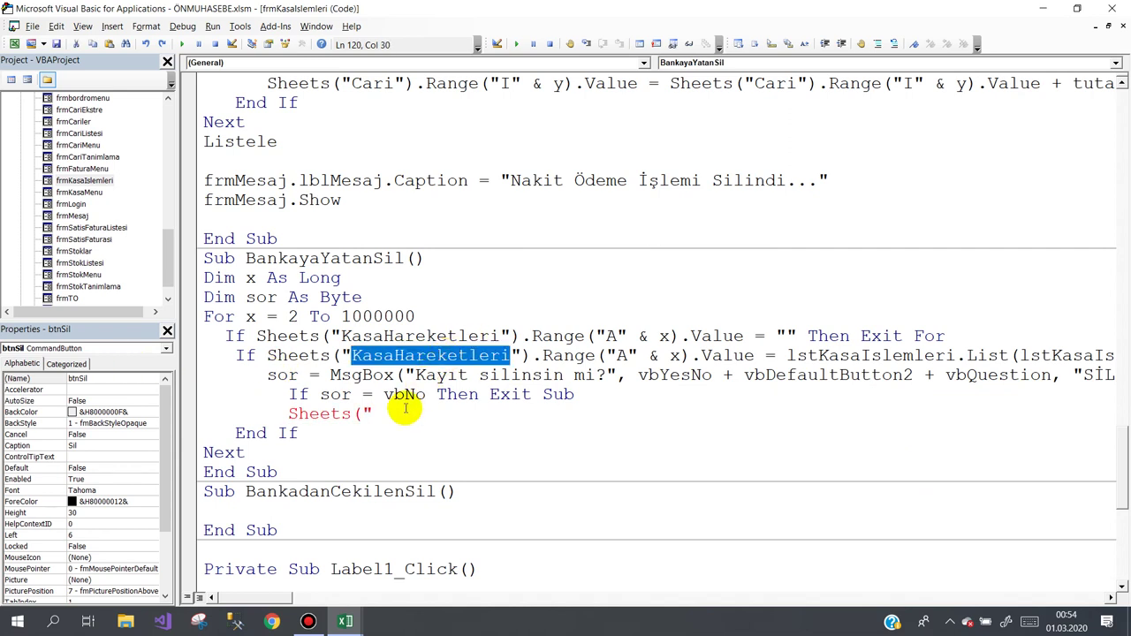
{"action": "left_click", "coordinate": [397, 414]}
{"action": "key", "text": "ctrl+v"}
{"action": "type", "text": "\""}
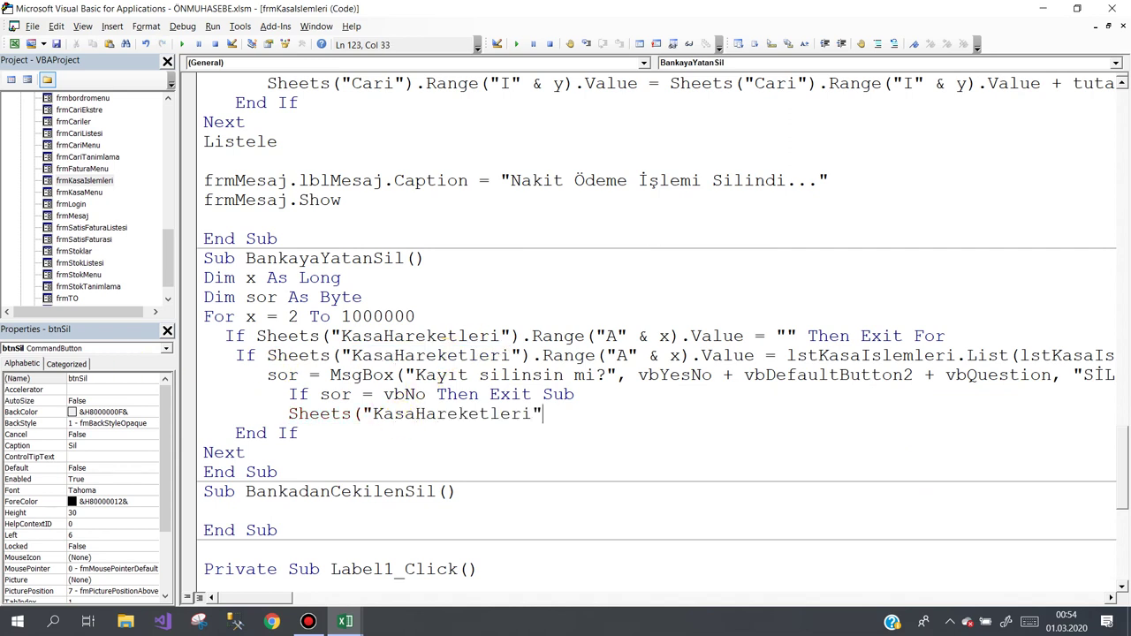
{"action": "type", "text": ")."}
{"action": "type", "text": "rows("}
{"action": "type", "text": "x)."}
{"action": "type", "text": "delete"}
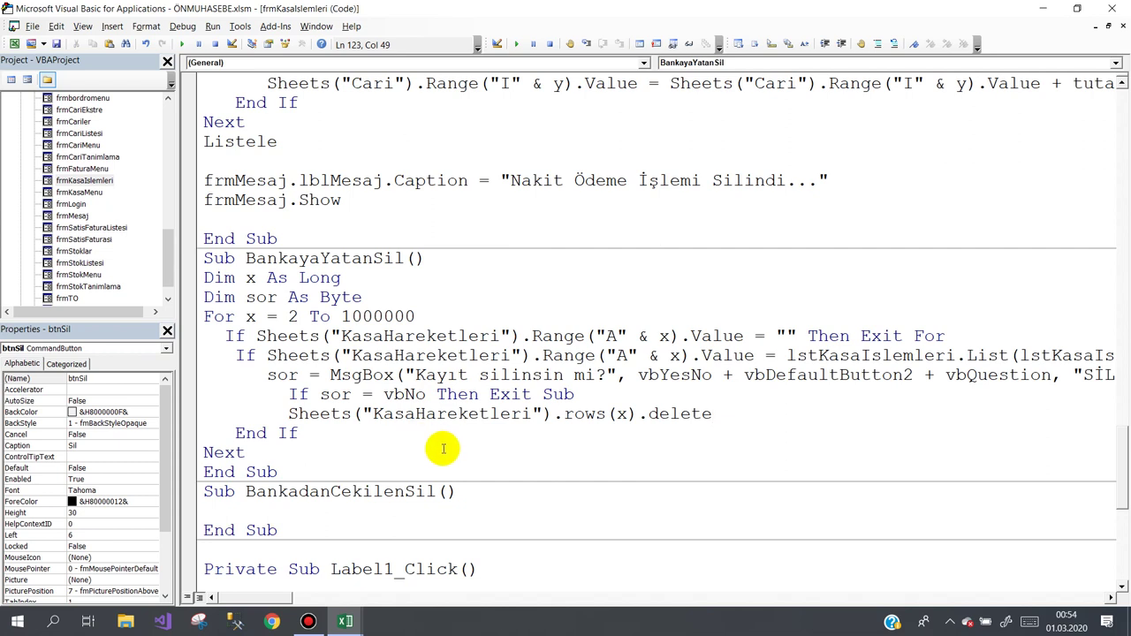
{"action": "key", "text": "Return"}
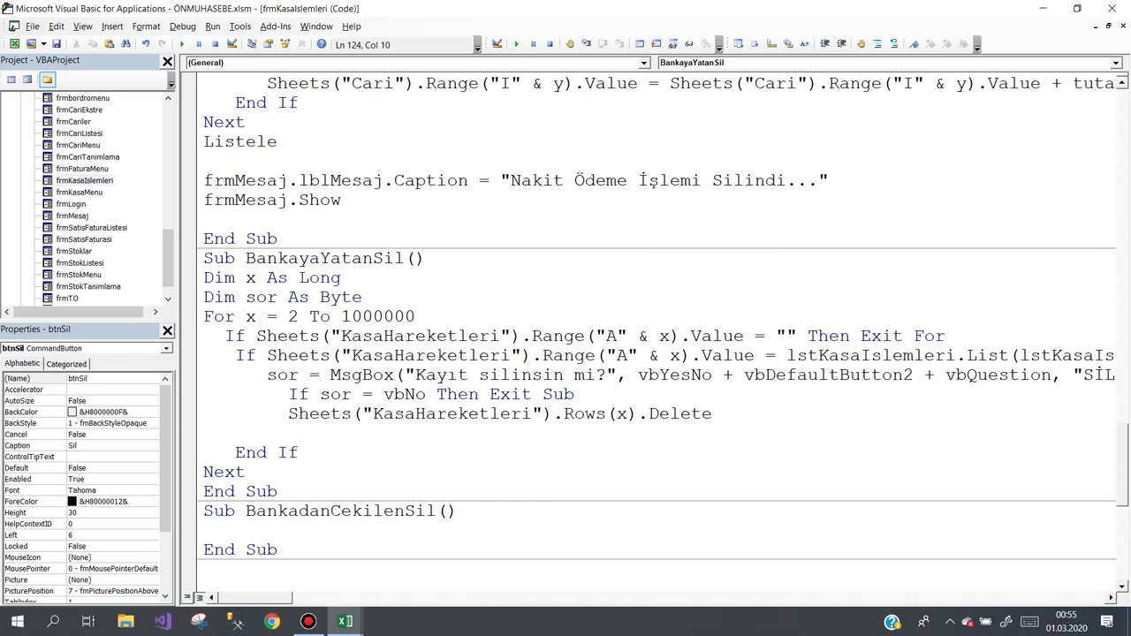
- Begin a frmMesaj.lblMesaj.Caption line below the deletion
{"action": "type", "text": "l"}
{"action": "key", "text": "BackSpace"}
{"action": "type", "text": "fr"}
{"action": "type", "text": "mMesaj."}
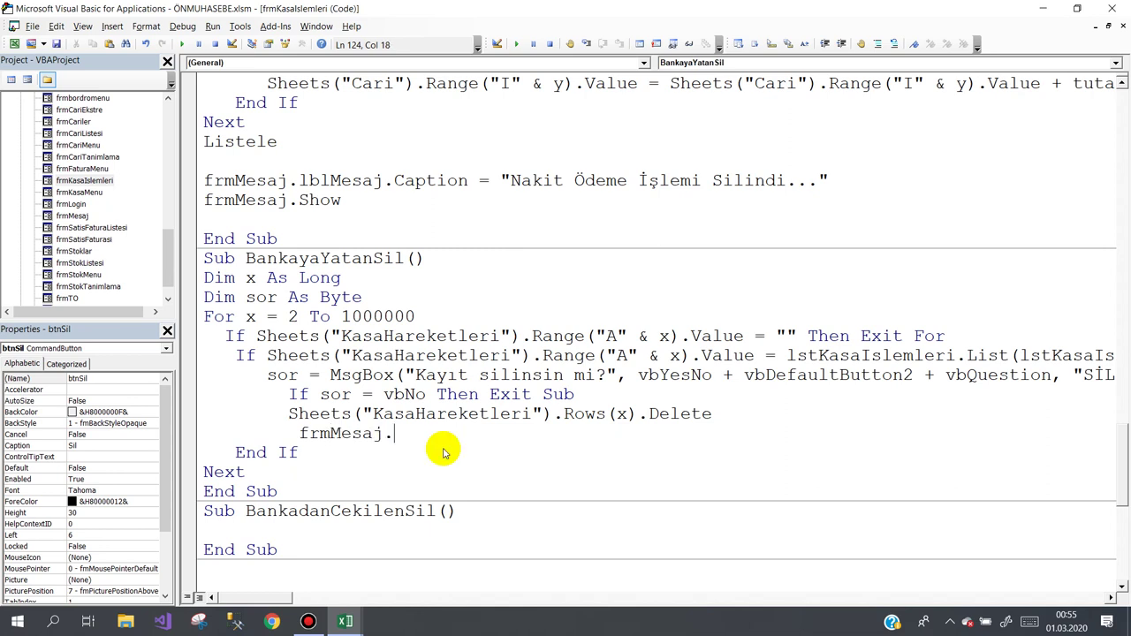
{"action": "type", "text": "lb"}
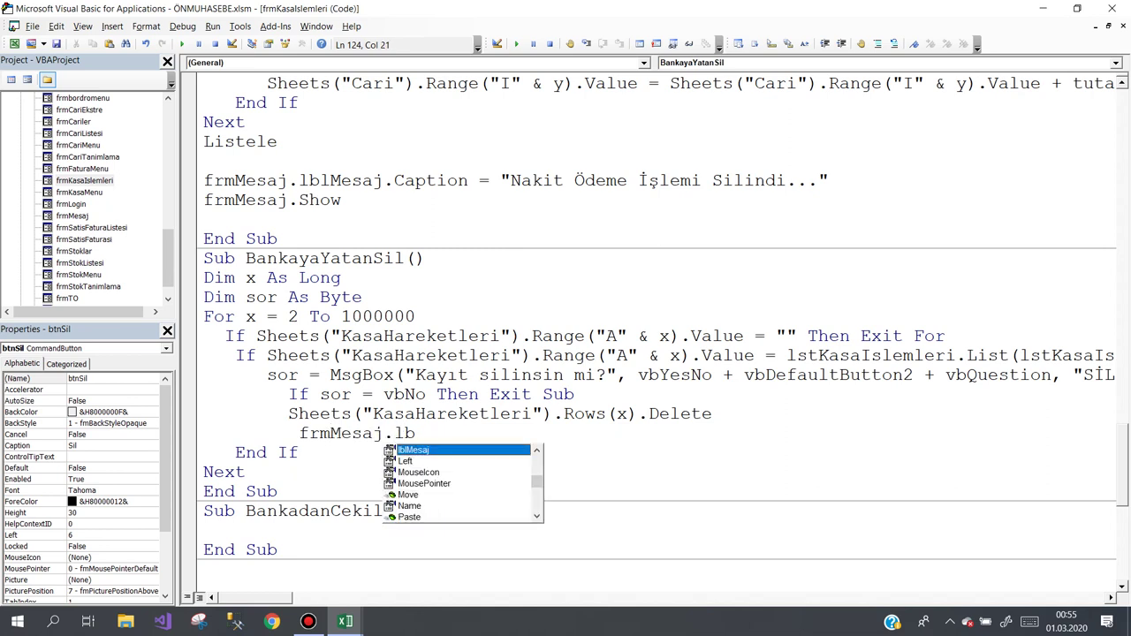
{"action": "type", "text": "lMesaj.ca"}
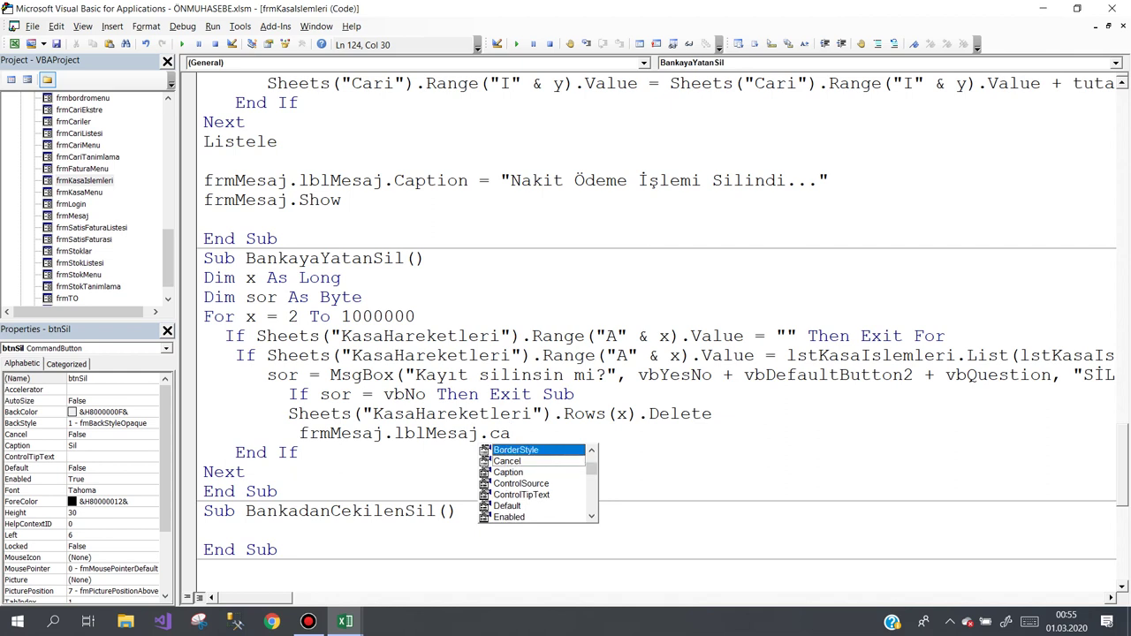
- Set frmMesaj.lblMesaj.Caption = "Kayıt Silindi.." and add frmMesaj.Show
{"action": "key", "text": "Down"}
{"action": "key", "text": "Down"}
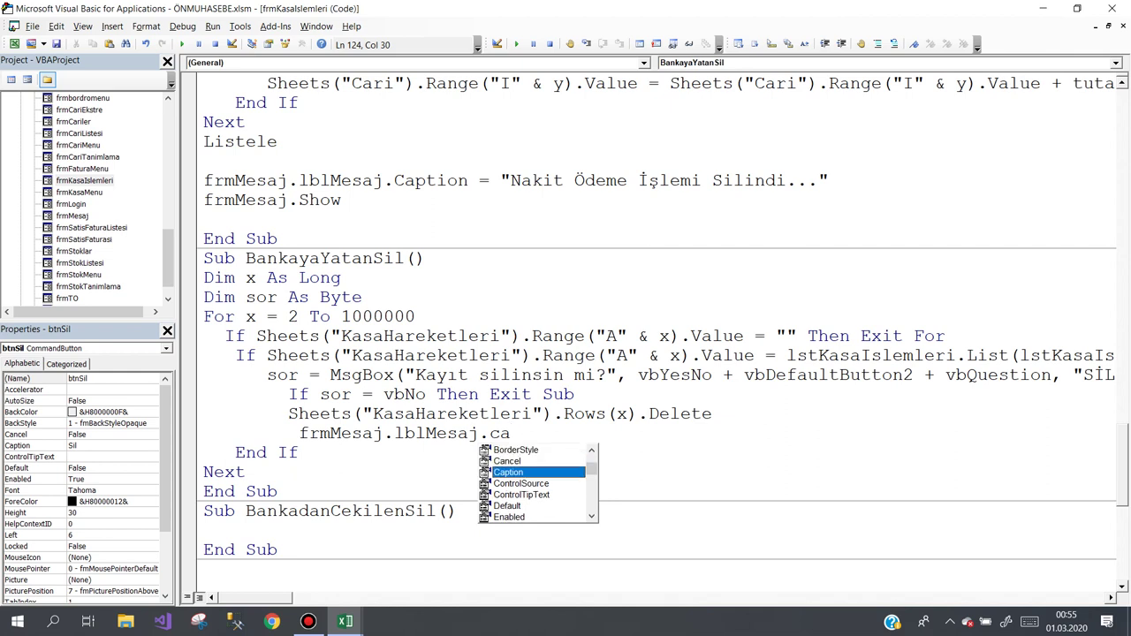
{"action": "type", "text": "="}
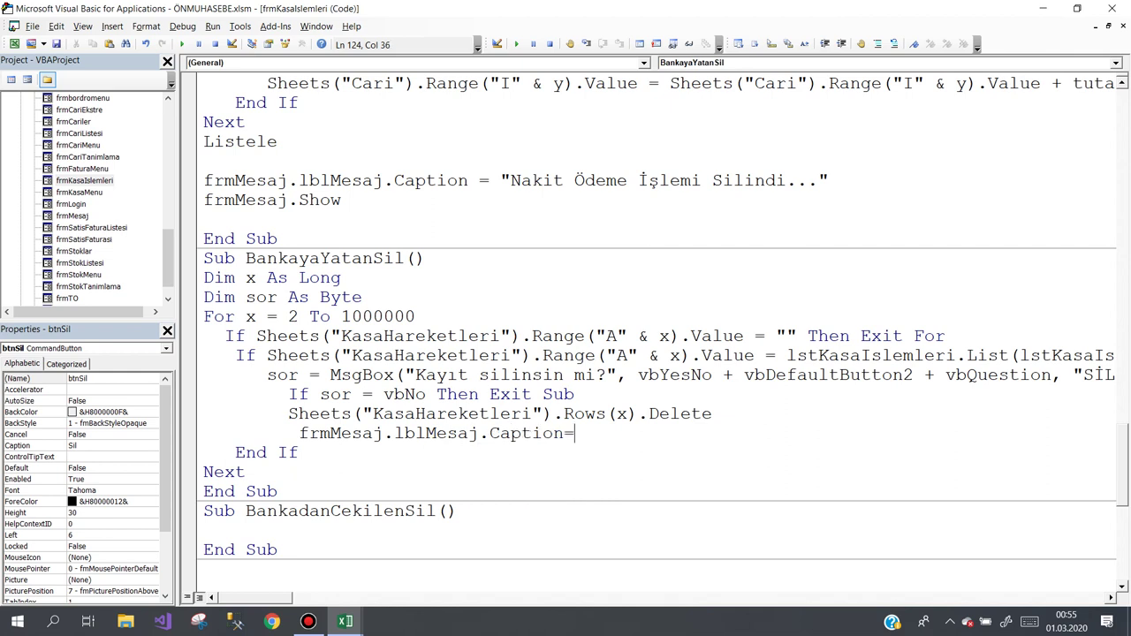
{"action": "type", "text": "\"Ka"}
{"action": "type", "text": "yıt "}
{"action": "type", "text": "Si"}
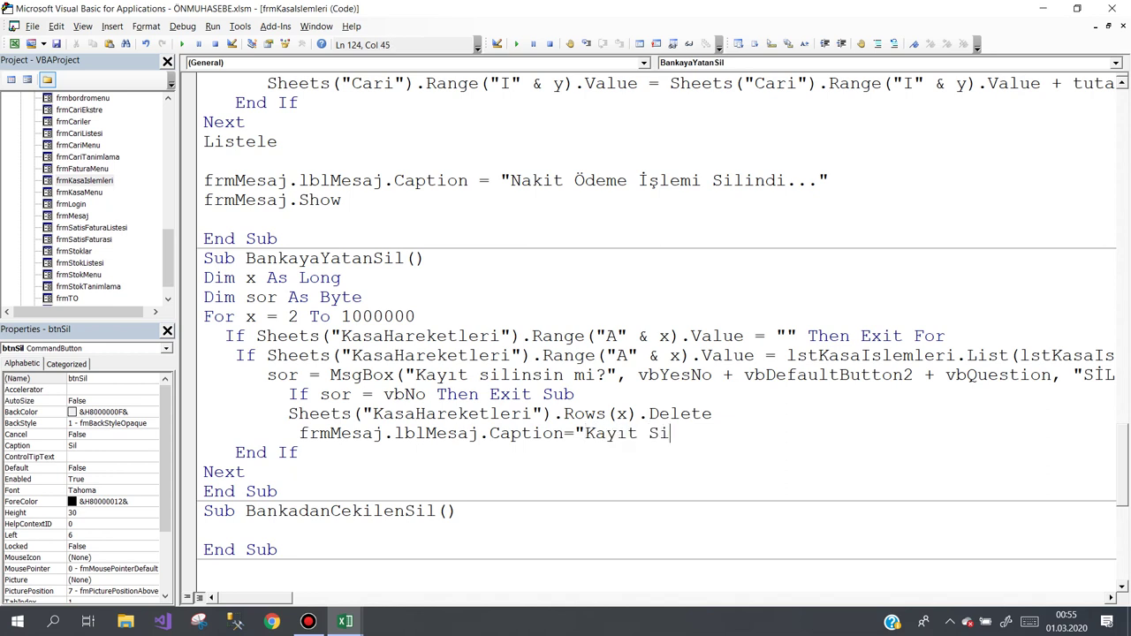
{"action": "type", "text": "li"}
{"action": "type", "text": "ndi"}
{"action": "type", "text": "..\""}
{"action": "key", "text": "Return"}
{"action": "type", "text": "f"}
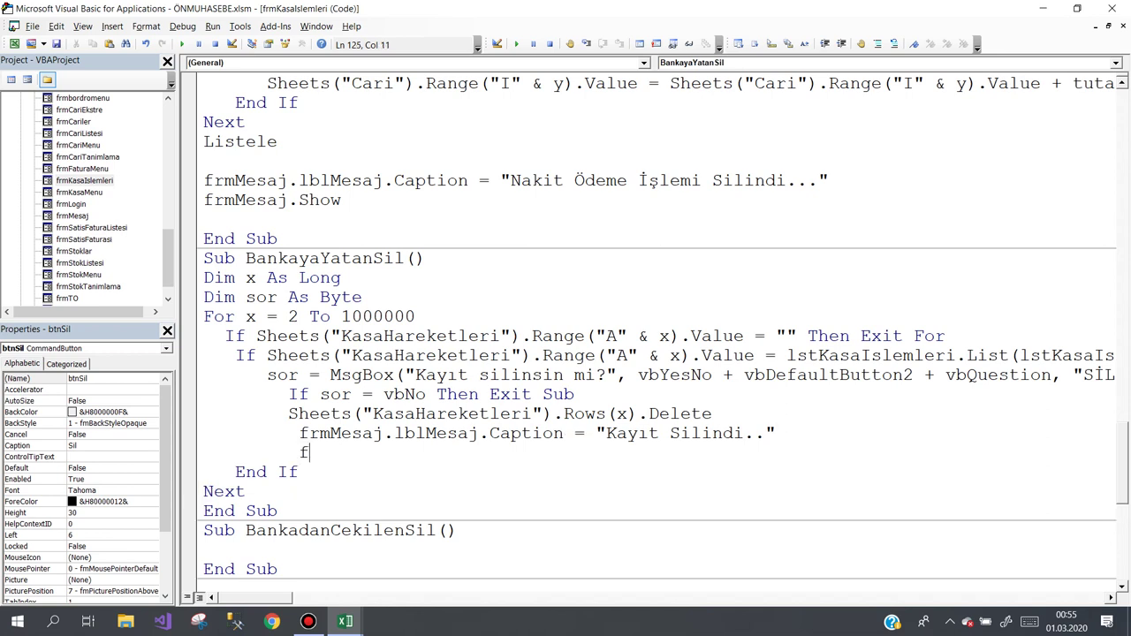
{"action": "type", "text": "rm"}
{"action": "type", "text": "Mesaj."}
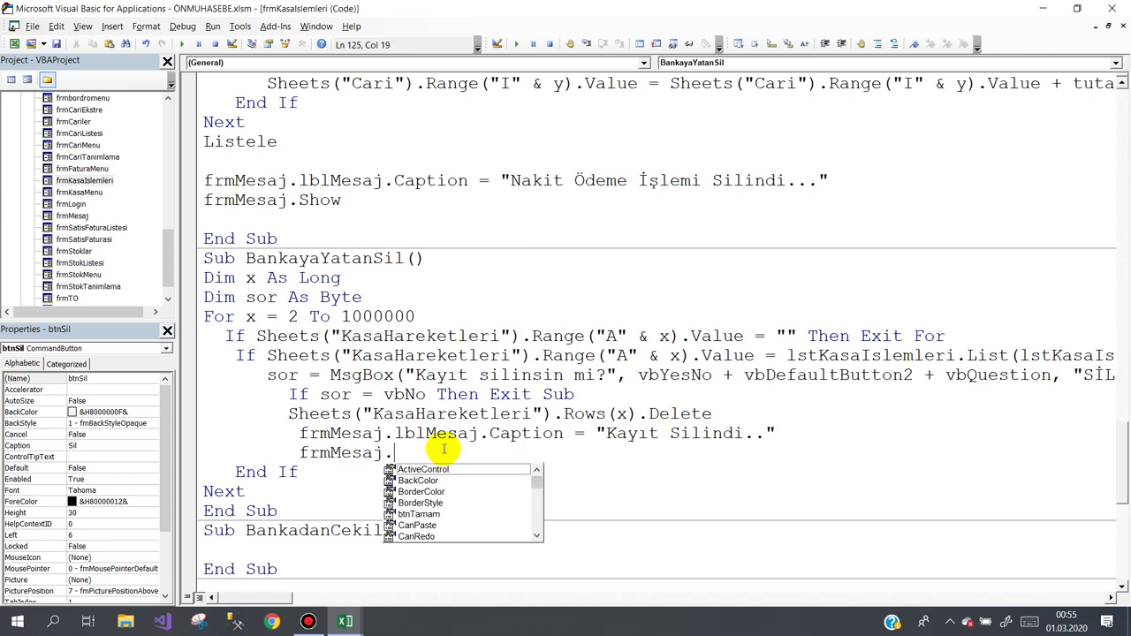
{"action": "type", "text": "sh"}
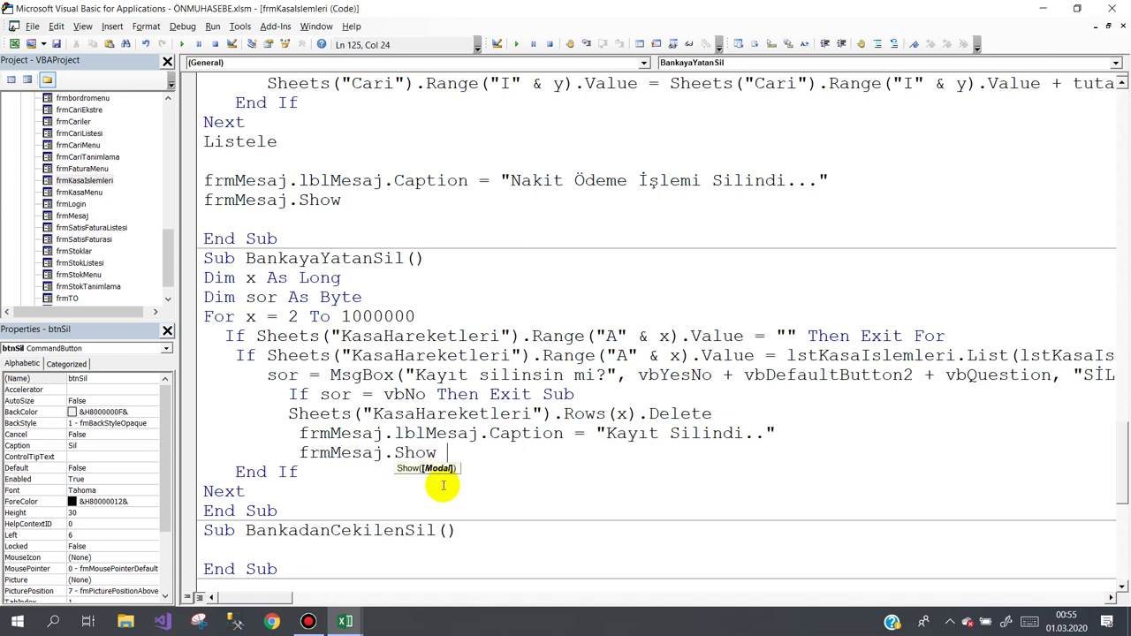
{"action": "left_click", "coordinate": [442, 488]}
{"action": "left_click", "coordinate": [477, 455]}
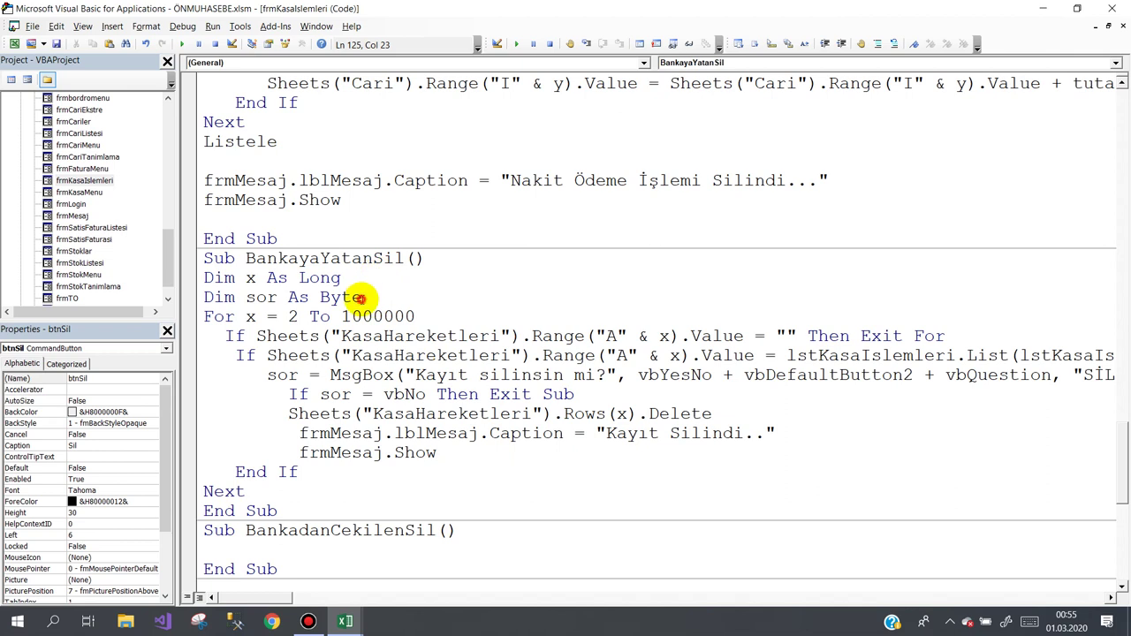
{"action": "left_click", "coordinate": [376, 299]}
- Declare tutar As Double below Dim sor As Byte
{"action": "key", "text": "Return"}
{"action": "type", "text": "d"}
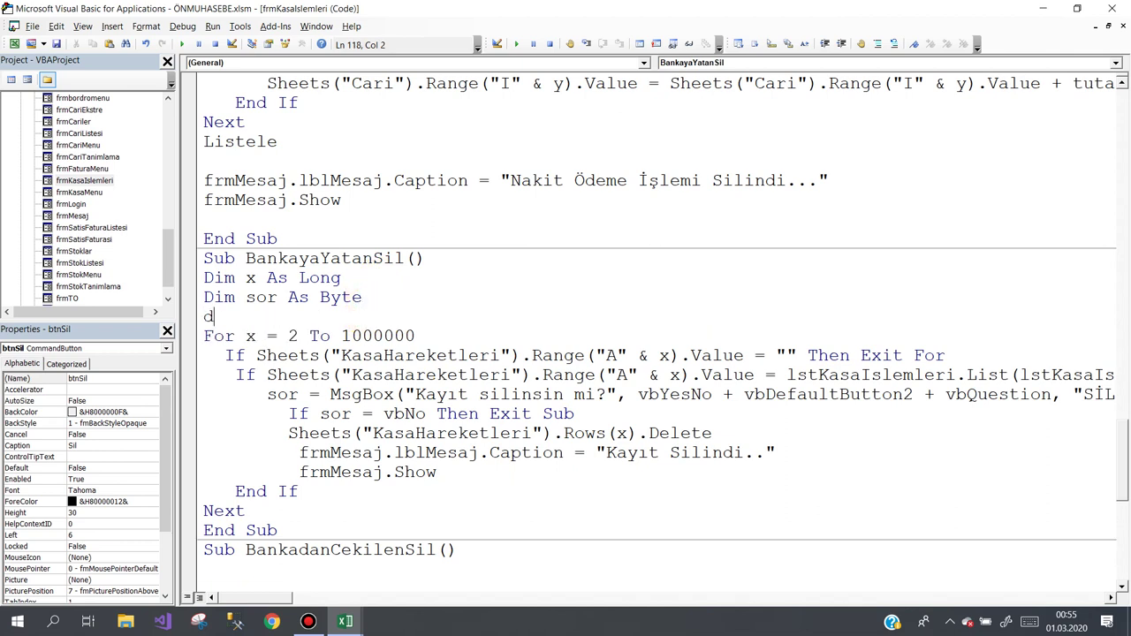
{"action": "type", "text": "im "}
{"action": "type", "text": "tuta"}
{"action": "type", "text": "r as d"}
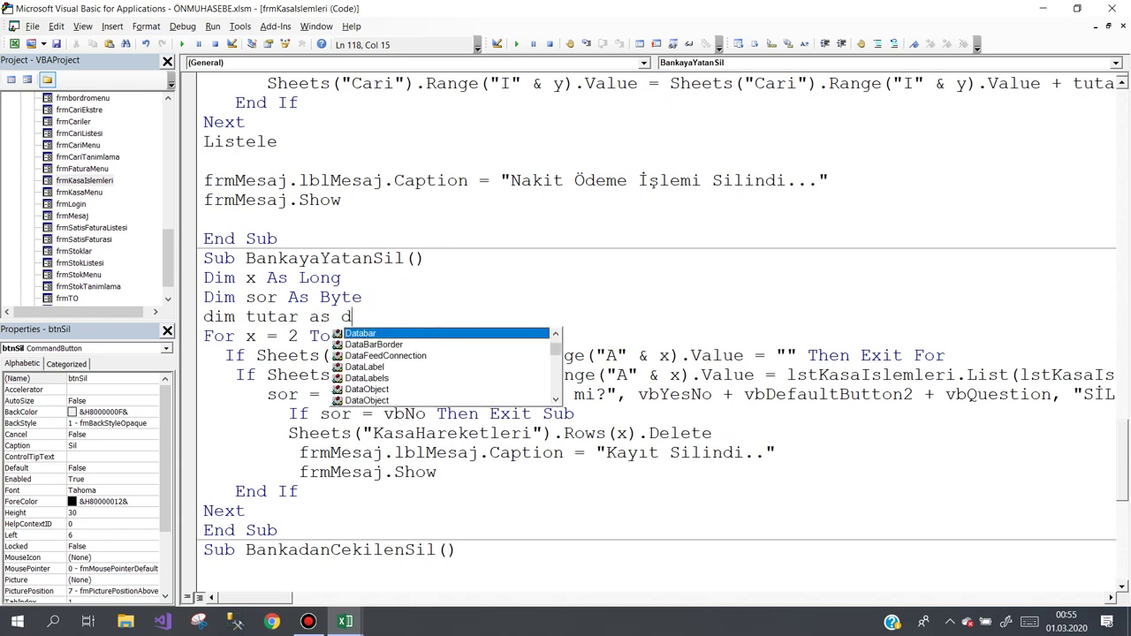
{"action": "type", "text": "oo"}
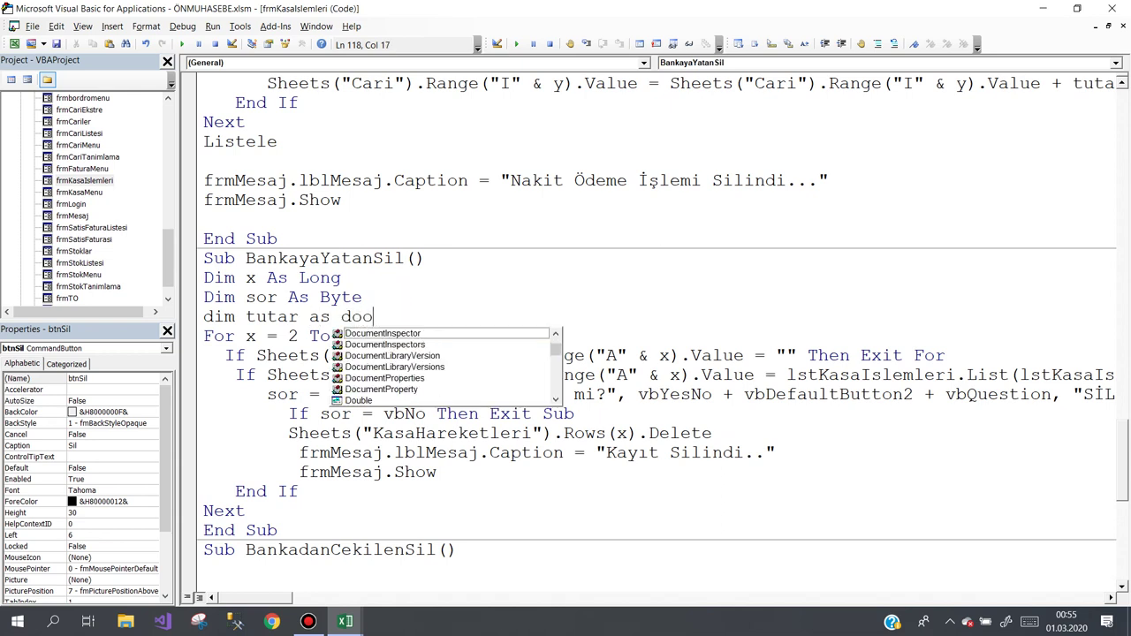
{"action": "key", "text": "BackSpace"}
{"action": "type", "text": "ubl"}
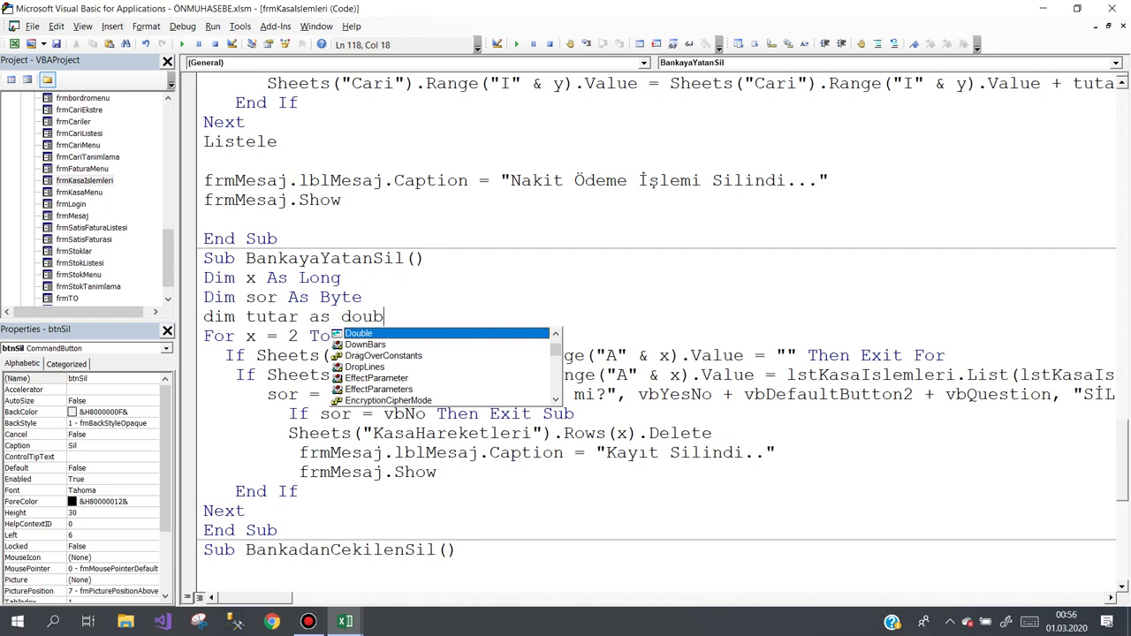
{"action": "key", "text": "space"}
{"action": "left_click", "coordinate": [565, 491]}
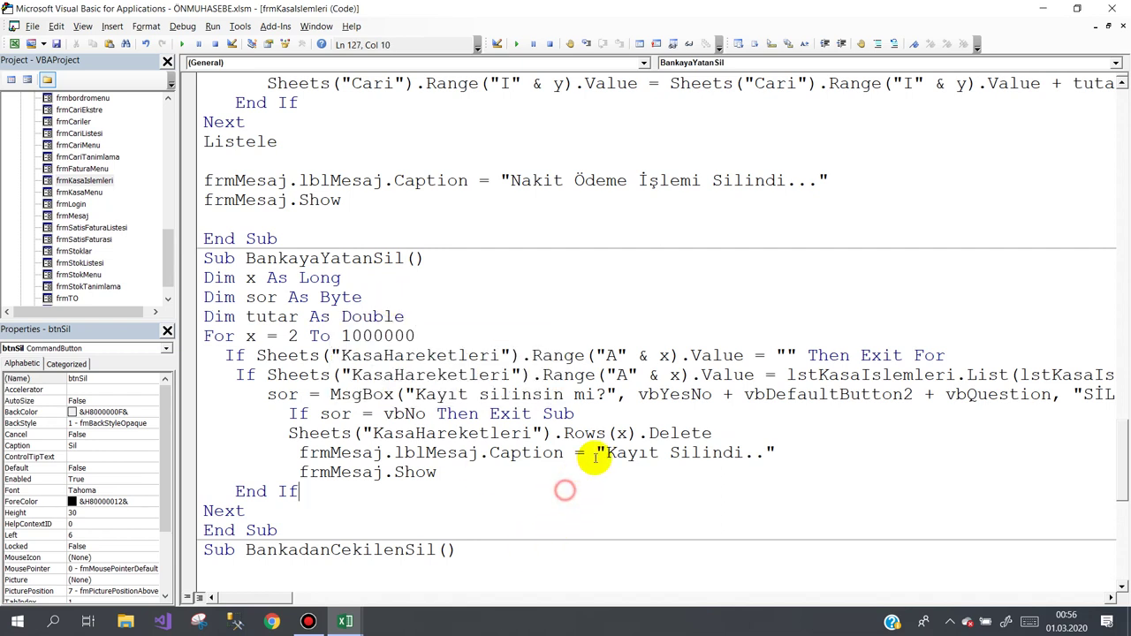
- After the exit condition, set tutar to the copied Sheets("KasaHareketleri").Range(...).Value expression
{"action": "left_click", "coordinate": [665, 414]}
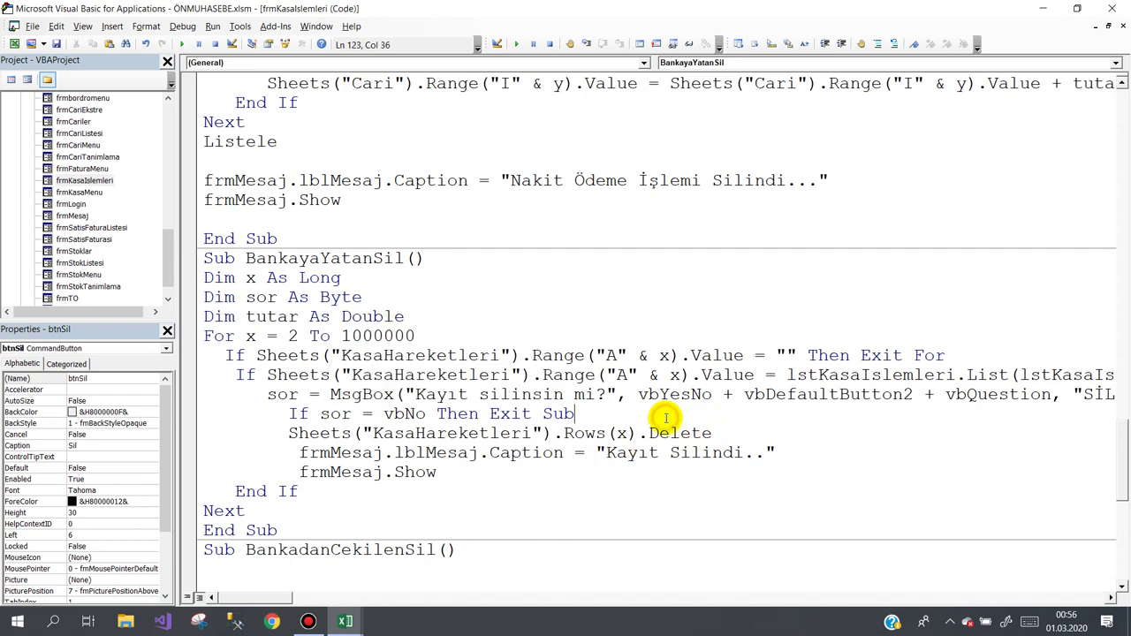
{"action": "key", "text": "Return"}
{"action": "type", "text": "t"}
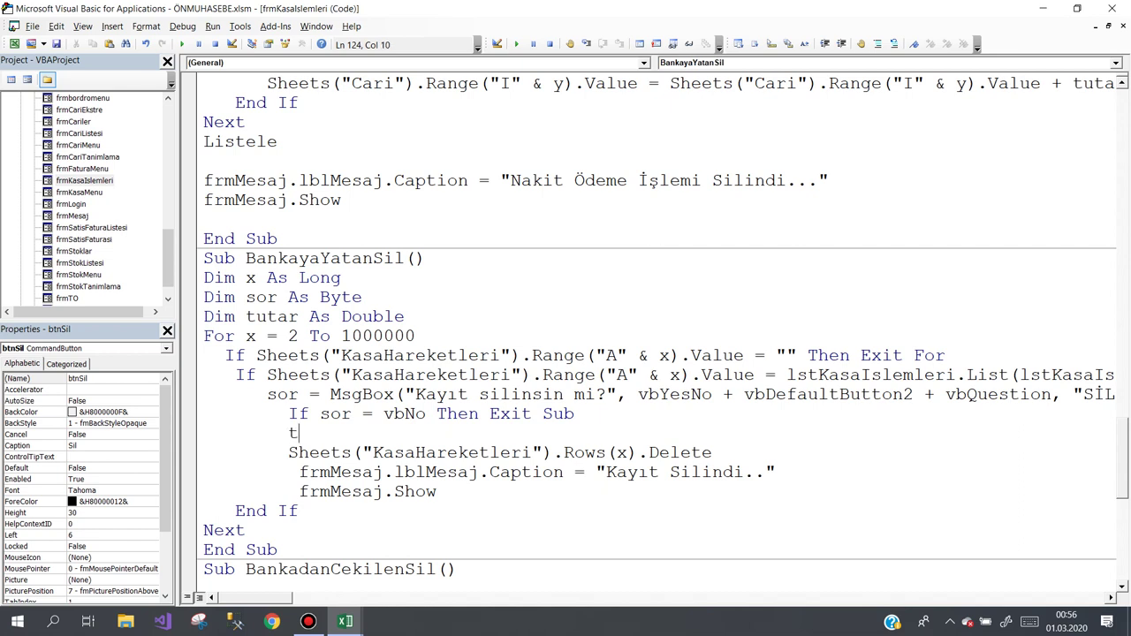
{"action": "type", "text": "utar"}
{"action": "type", "text": "="}
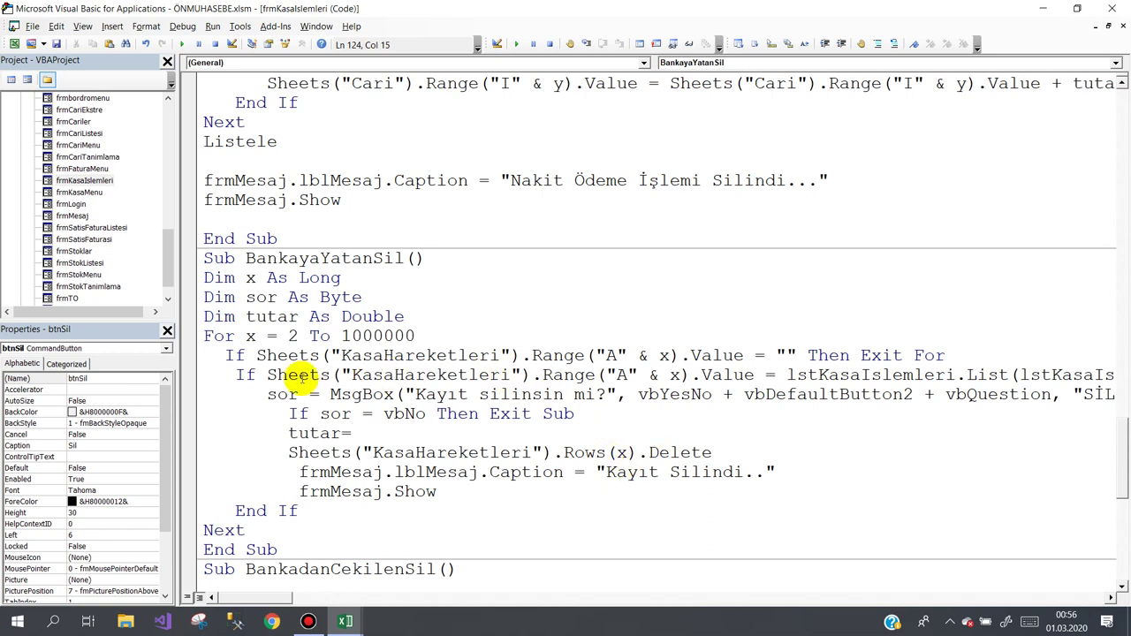
{"action": "double_click", "coordinate": [275, 375]}
{"action": "left_click_drag", "start_coordinate": [318, 375], "coordinate": [764, 376]}
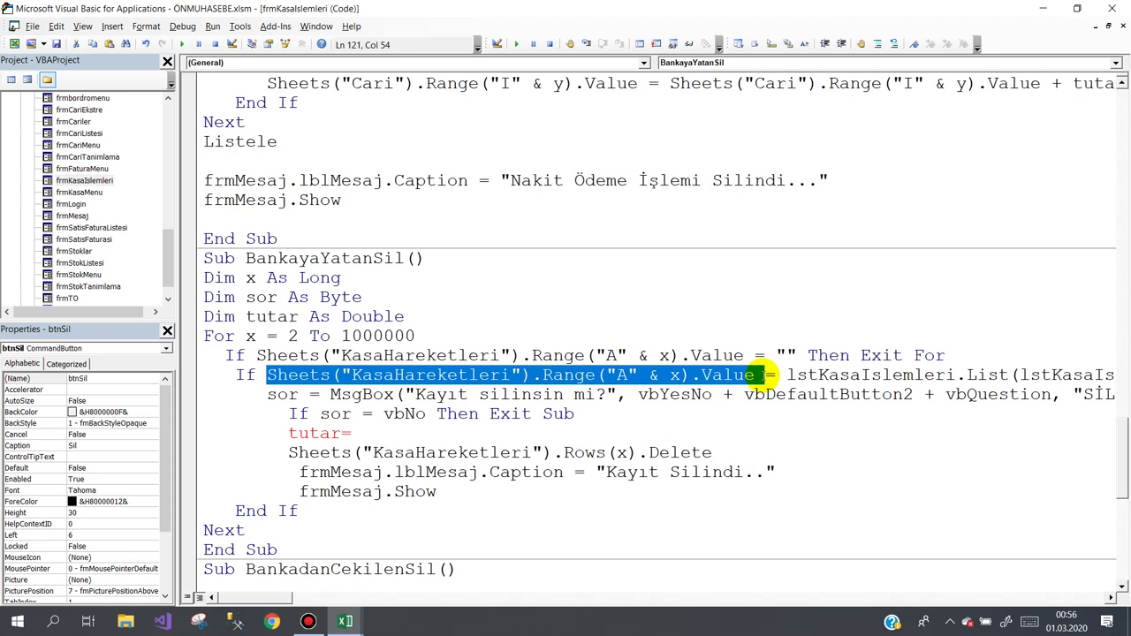
{"action": "left_click", "coordinate": [375, 437]}
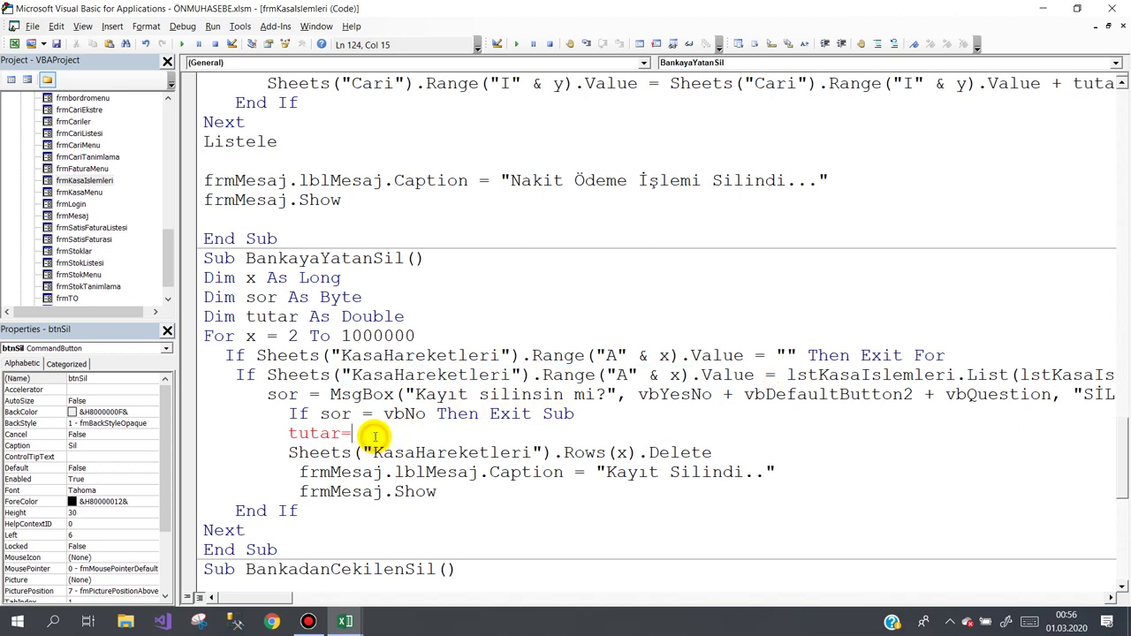
{"action": "type", "text": "Sheets(\"KasaHareketleri\").Range(\"A\" & x).Value"}
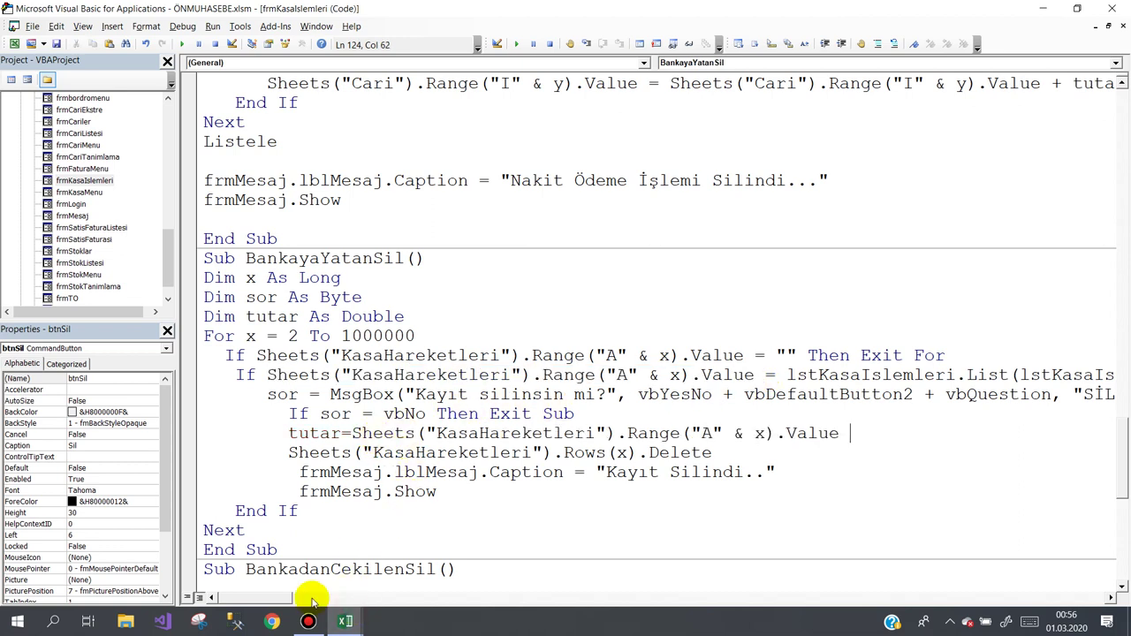
- Check the TUTAR column in the Excel workbook
{"action": "mouse_move", "coordinate": [345, 621]}
{"action": "left_click", "coordinate": [263, 574]}
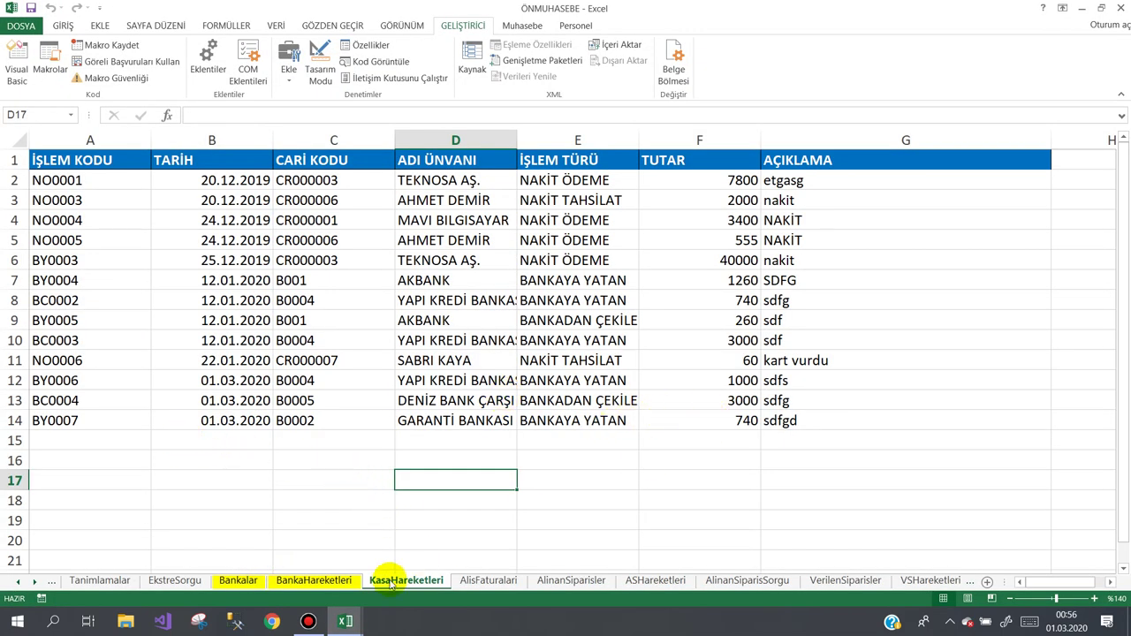
{"action": "left_click", "coordinate": [706, 421]}
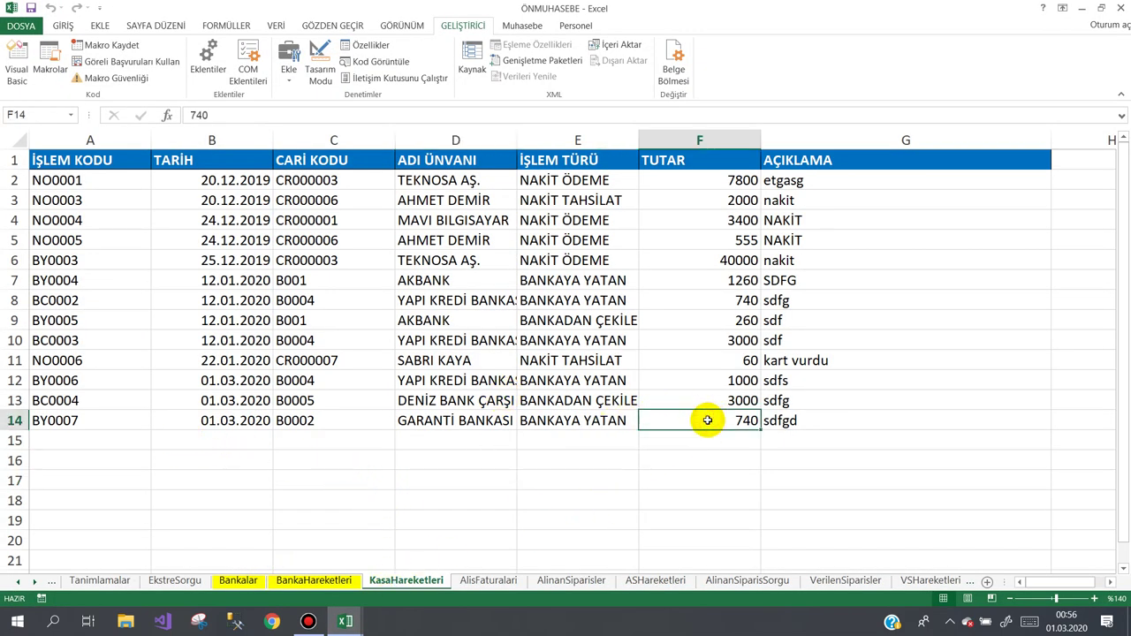
- Change the tutar line's column letter from A to F
{"action": "mouse_move", "coordinate": [345, 621]}
{"action": "left_click", "coordinate": [398, 555]}
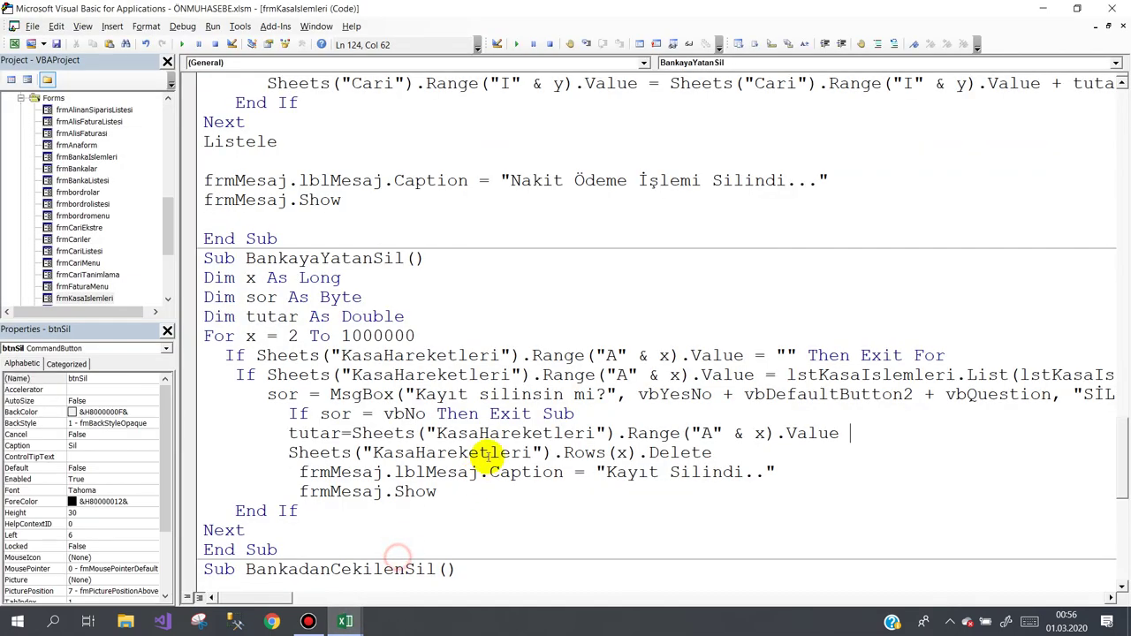
{"action": "double_click", "coordinate": [706, 433]}
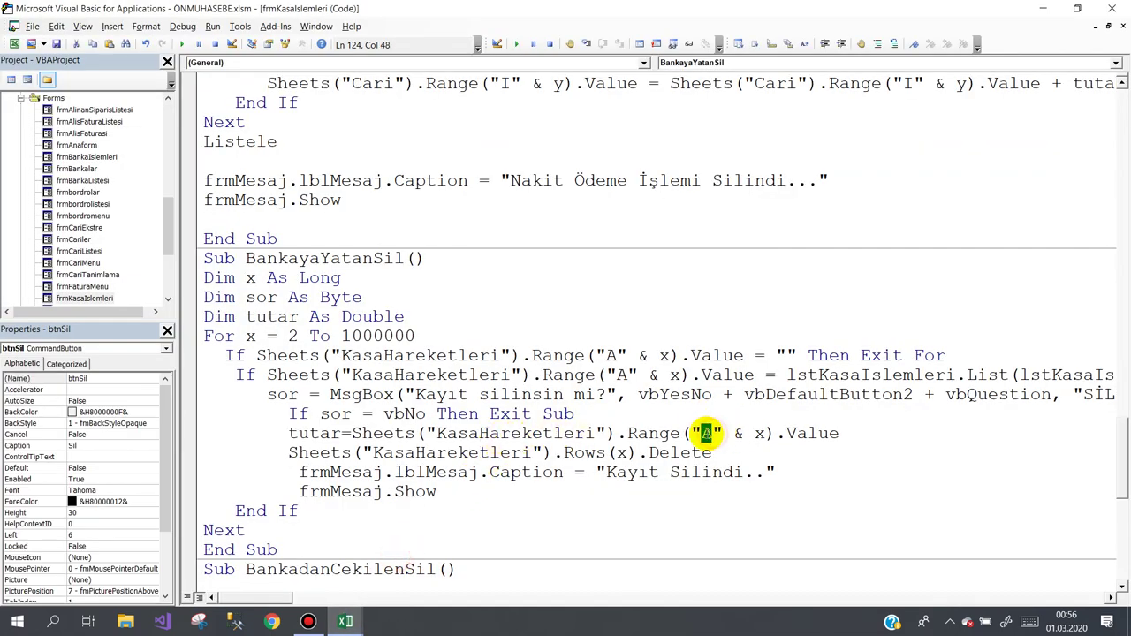
{"action": "type", "text": "F"}
{"action": "left_click", "coordinate": [742, 453]}
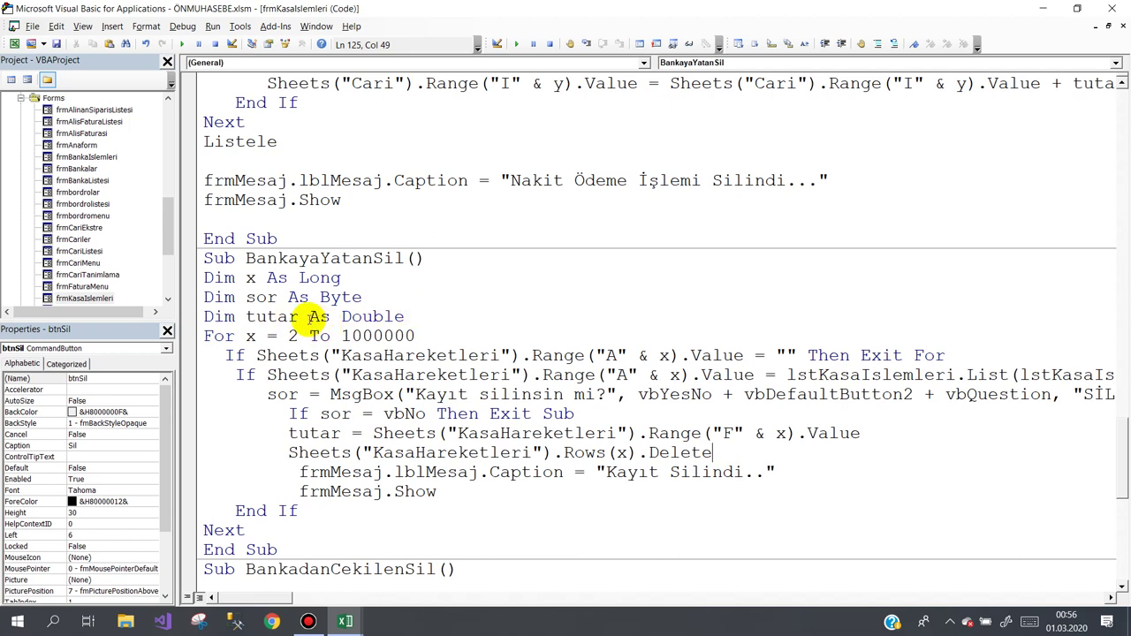
- Review tutar's declaration and insert a blank line above frmMesaj.Show
{"action": "left_click_drag", "start_coordinate": [297, 316], "coordinate": [246, 316]}
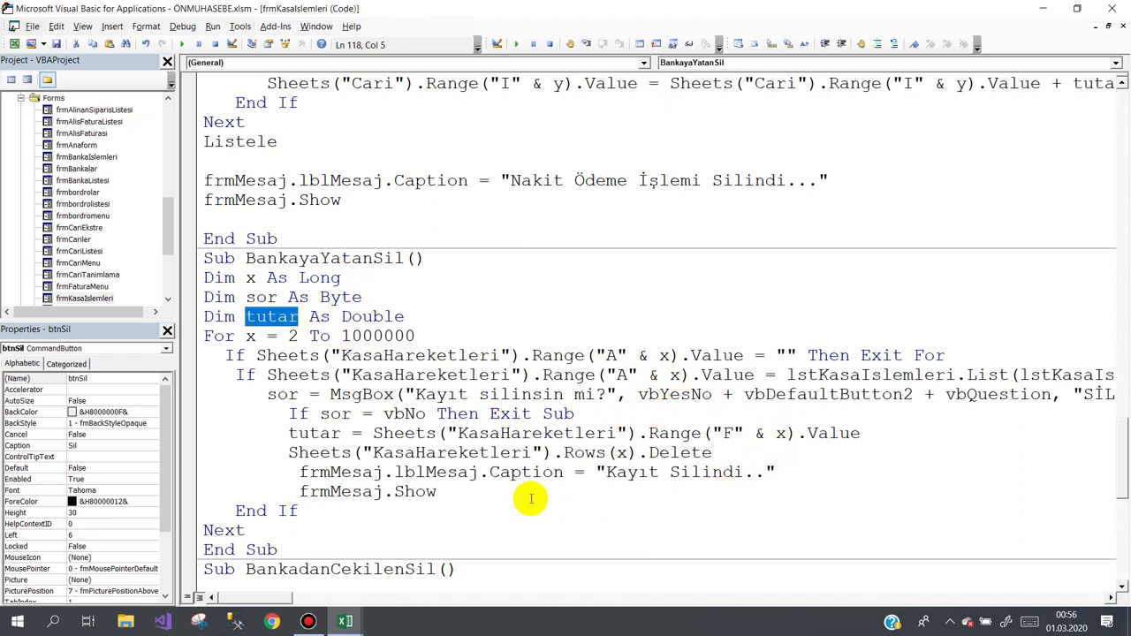
{"action": "left_click", "coordinate": [438, 492]}
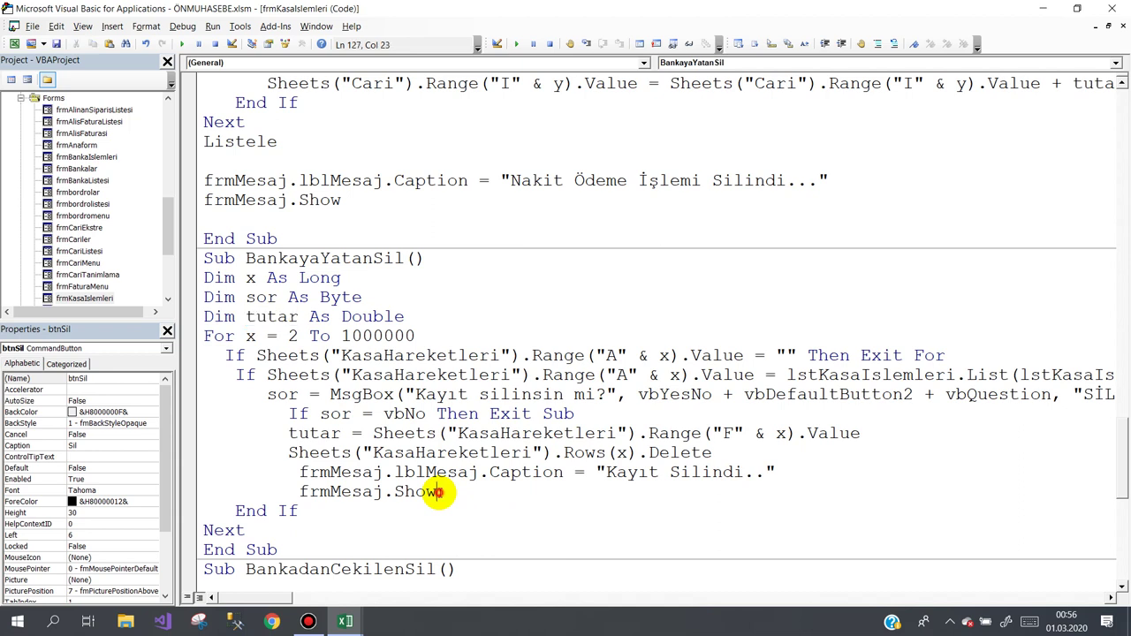
{"action": "key", "text": "Return"}
{"action": "type", "text": "Exit Sub"}
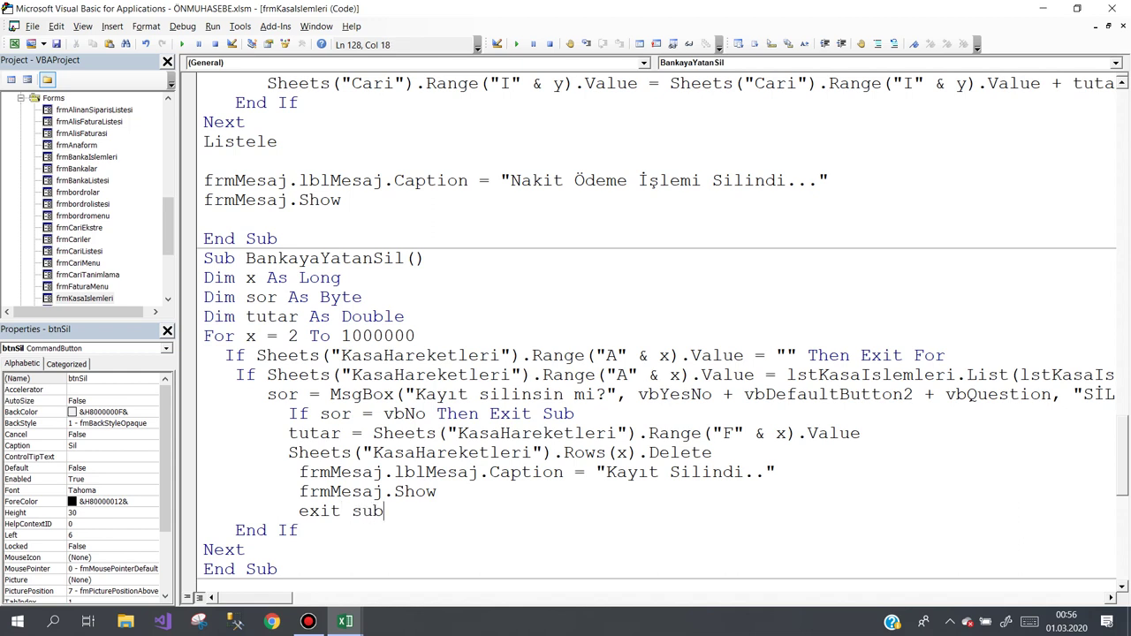
{"action": "left_click", "coordinate": [462, 498]}
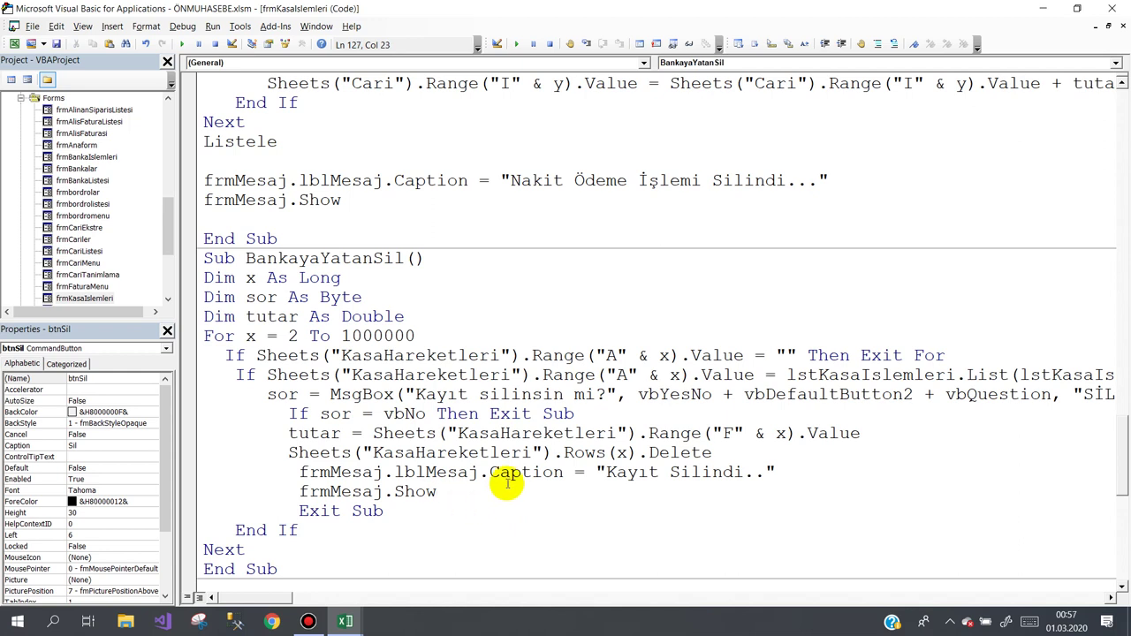
{"action": "left_click", "coordinate": [296, 493]}
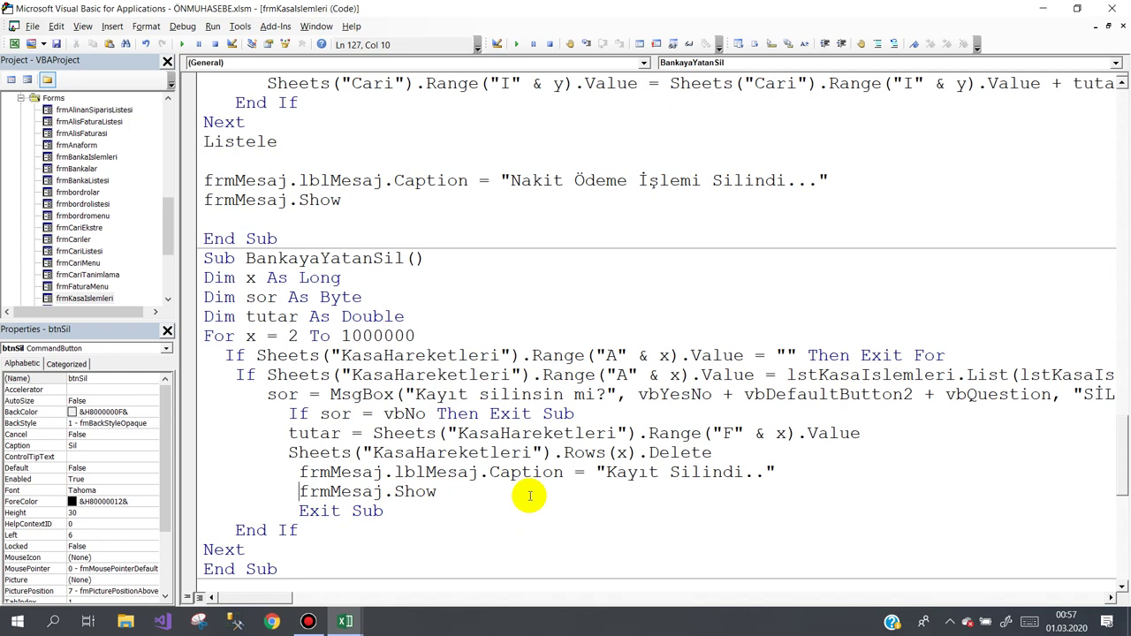
{"action": "key", "text": "Return"}
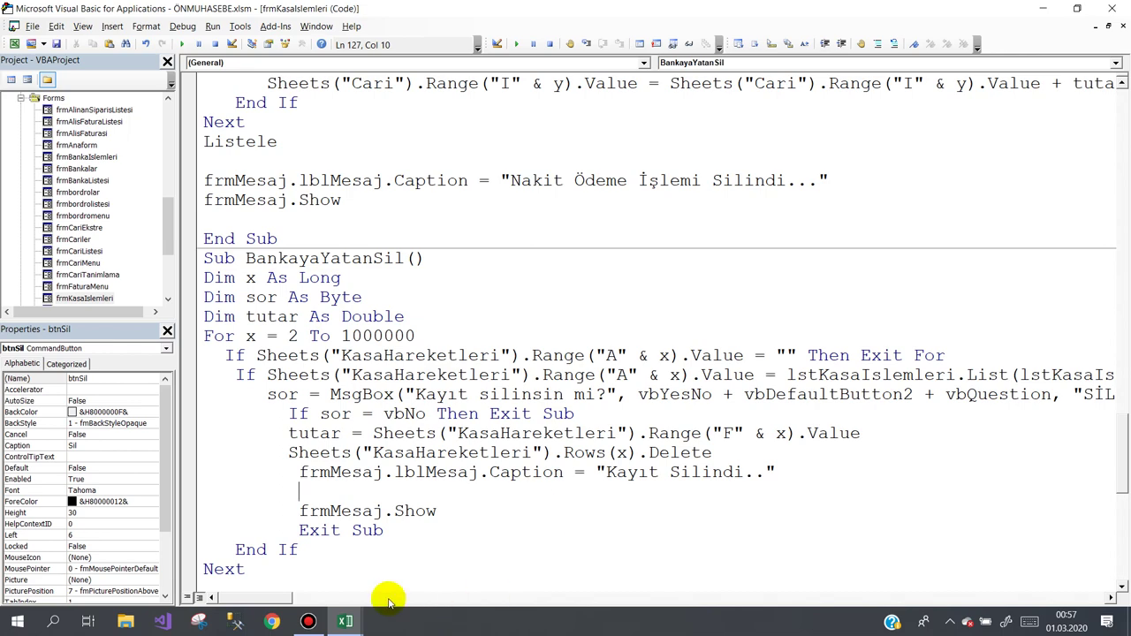
- Open the Kasa sheet in Excel and confirm Merkez Kasa (KS001) shows BAKİYE 3000 in E2
{"action": "mouse_move", "coordinate": [344, 621]}
{"action": "left_click", "coordinate": [288, 566]}
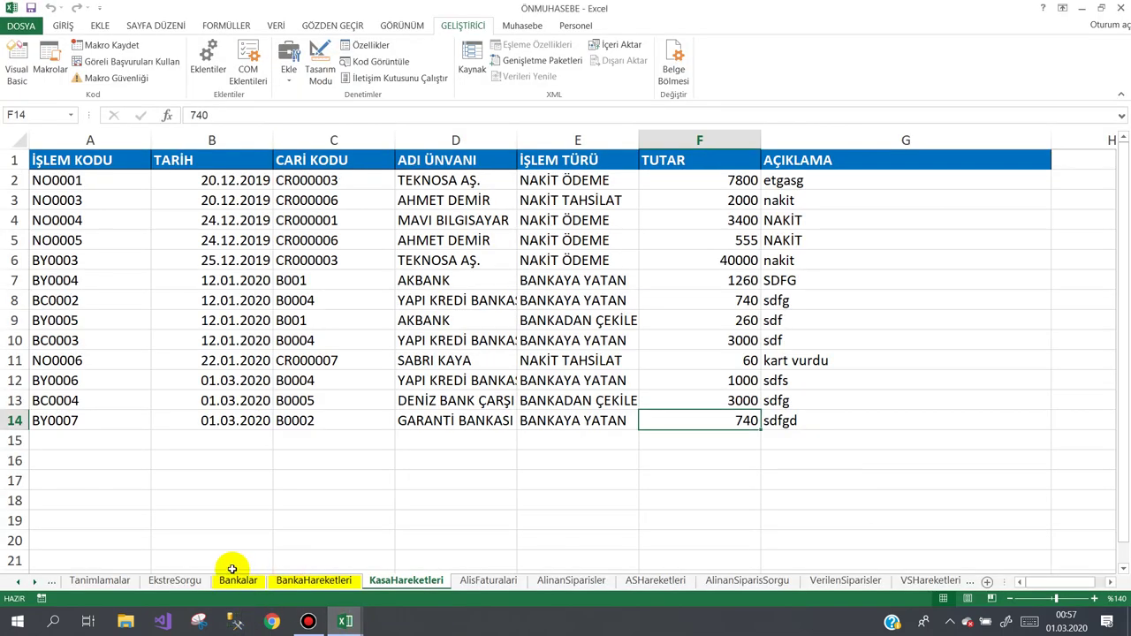
{"action": "left_click", "coordinate": [17, 581]}
{"action": "left_click", "coordinate": [17, 582]}
{"action": "left_click", "coordinate": [139, 580]}
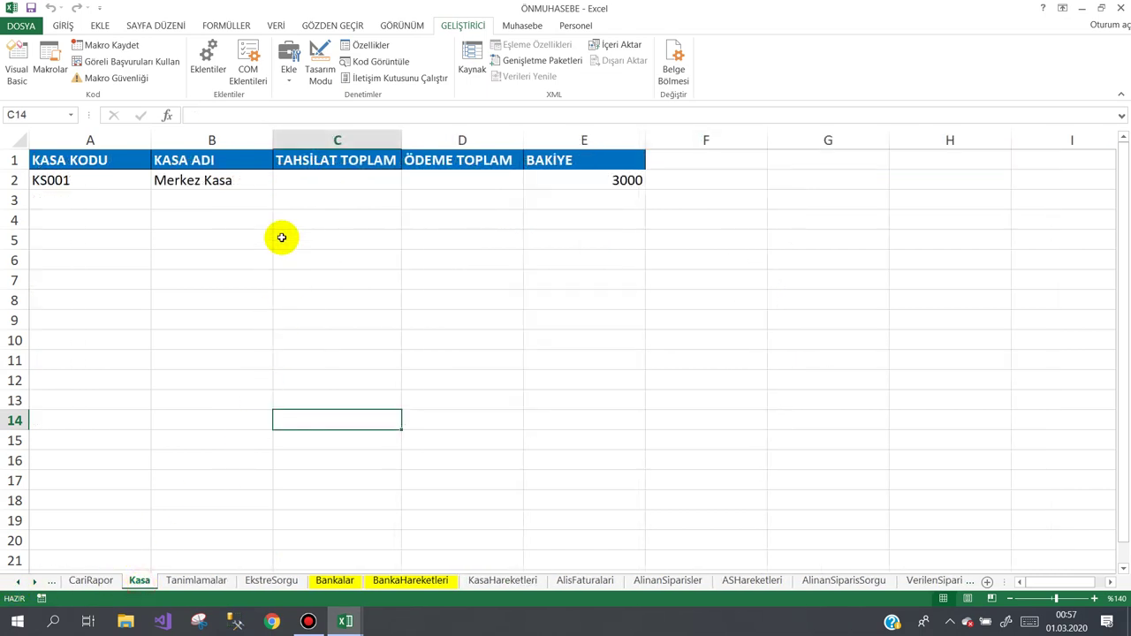
{"action": "left_click", "coordinate": [595, 180]}
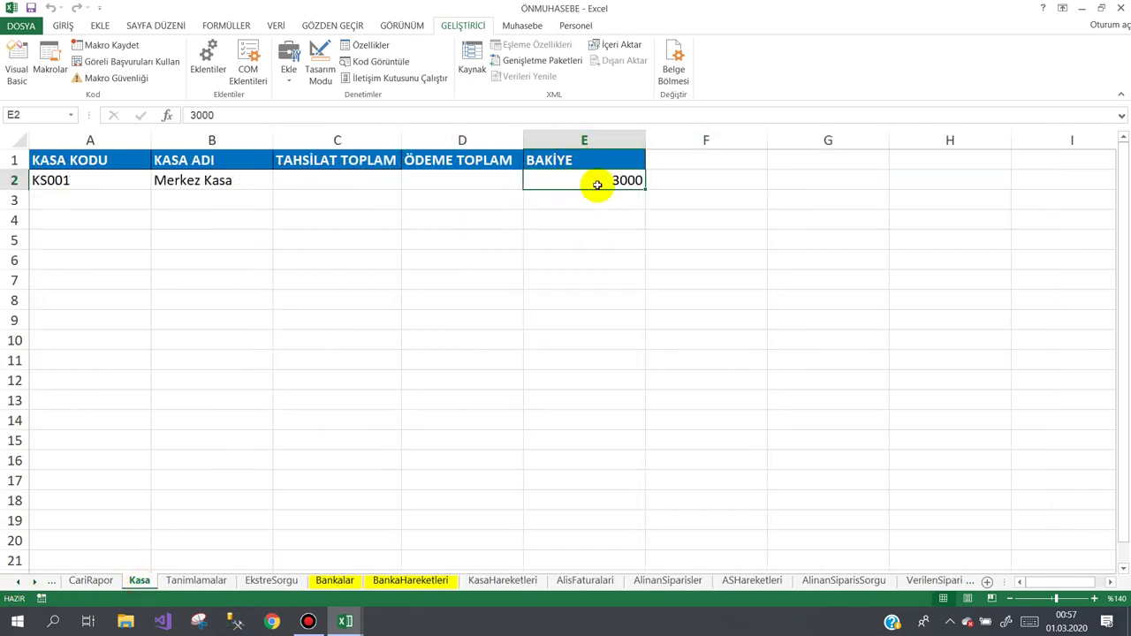
{"action": "left_click", "coordinate": [348, 624]}
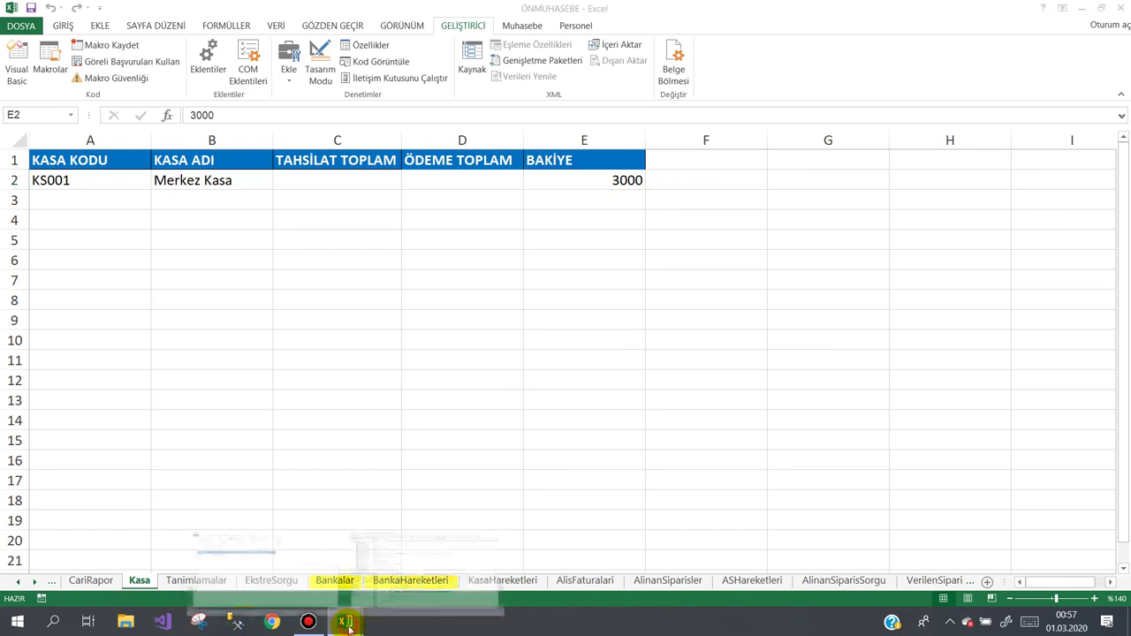
- On the blank line, adapt the copied KasaHareketleri reference into Sheets("Kasa").Range("E2").Value
{"action": "left_click", "coordinate": [413, 548]}
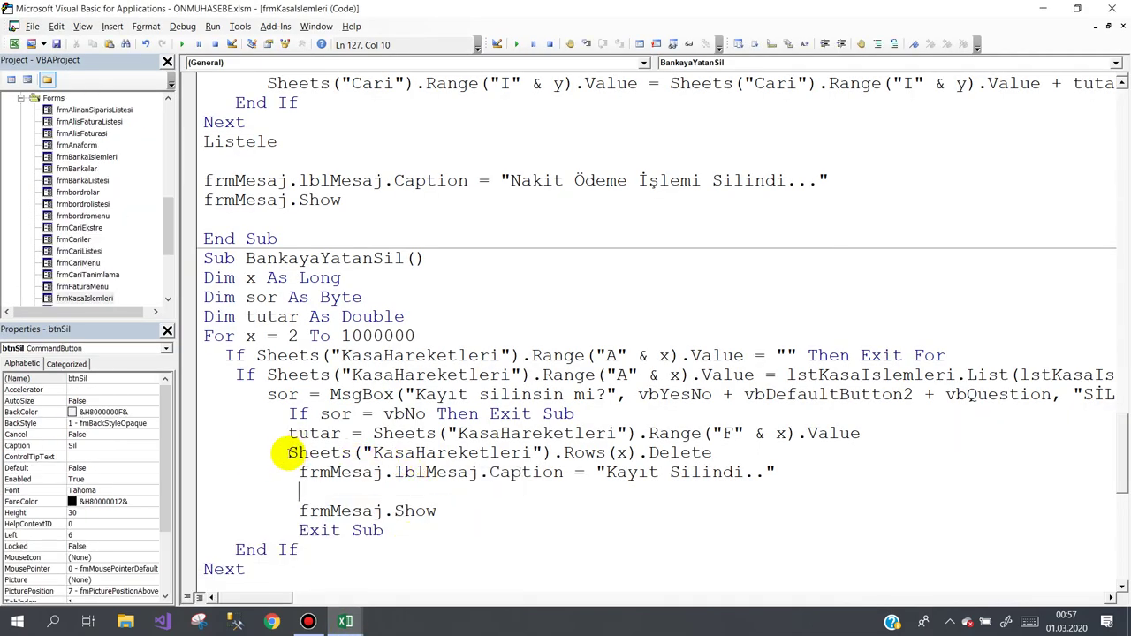
{"action": "left_click_drag", "start_coordinate": [285, 452], "coordinate": [552, 453]}
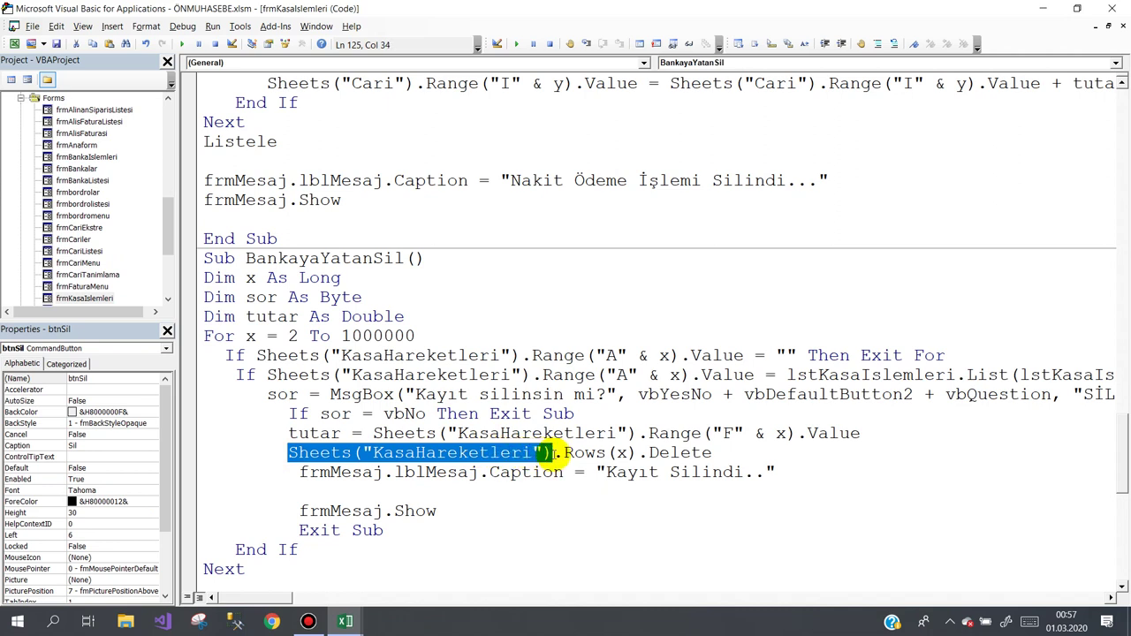
{"action": "key", "text": "ctrl+c"}
{"action": "left_click", "coordinate": [387, 493]}
{"action": "key", "text": "ctrl+v"}
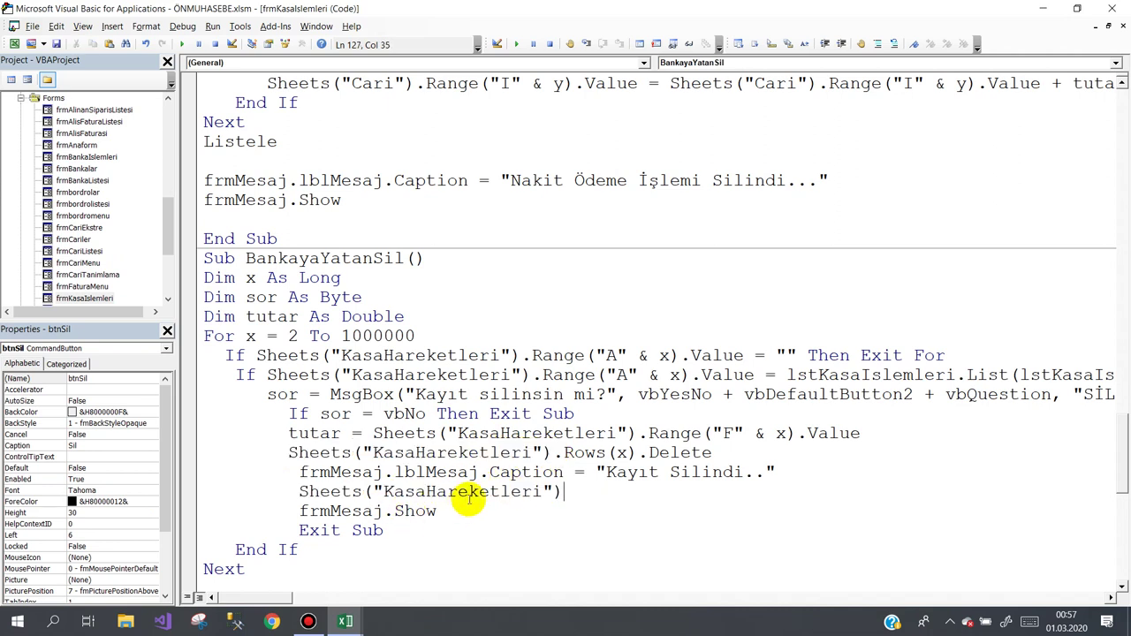
{"action": "left_click_drag", "start_coordinate": [542, 492], "coordinate": [428, 493]}
{"action": "key", "text": "BackSpace"}
{"action": "left_click", "coordinate": [459, 492]}
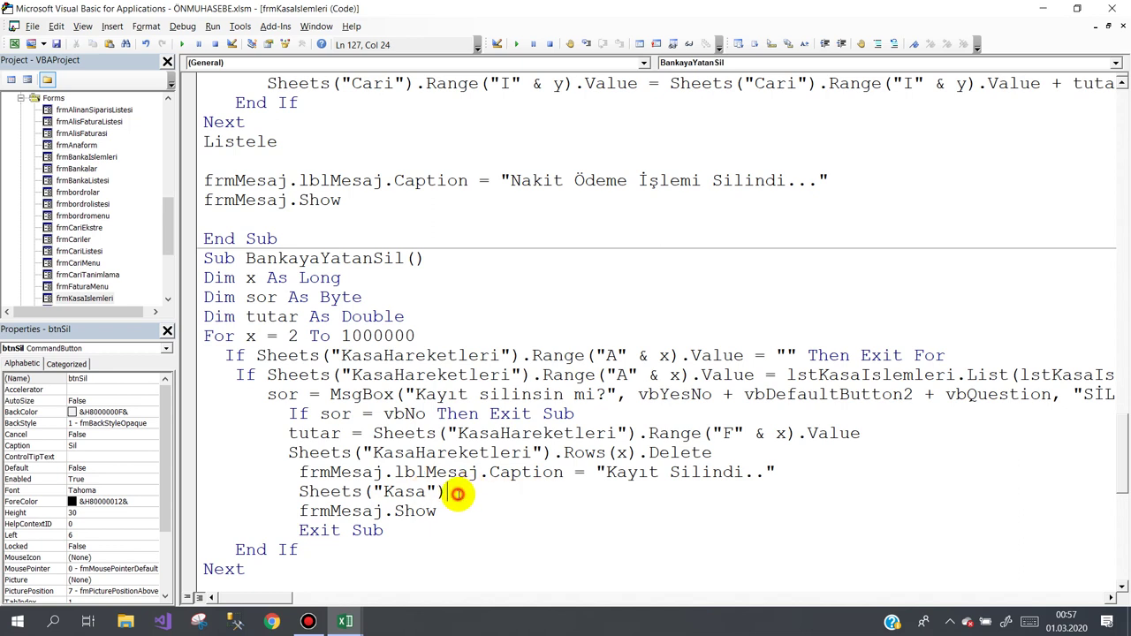
{"action": "type", "text": ".range(\"E"}
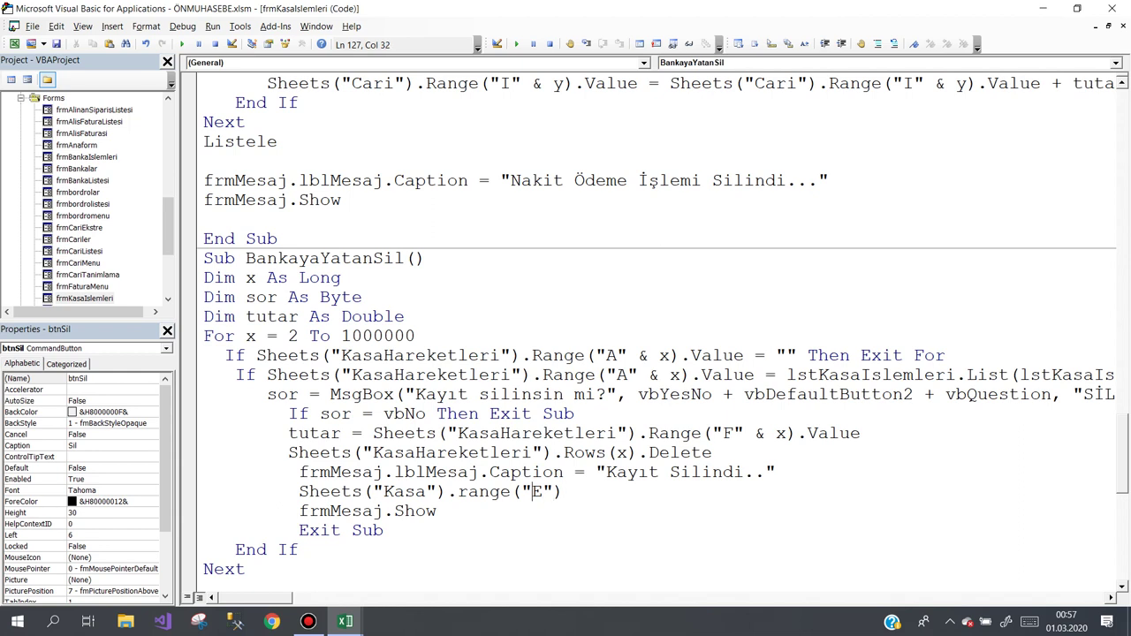
{"action": "type", "text": "2"}
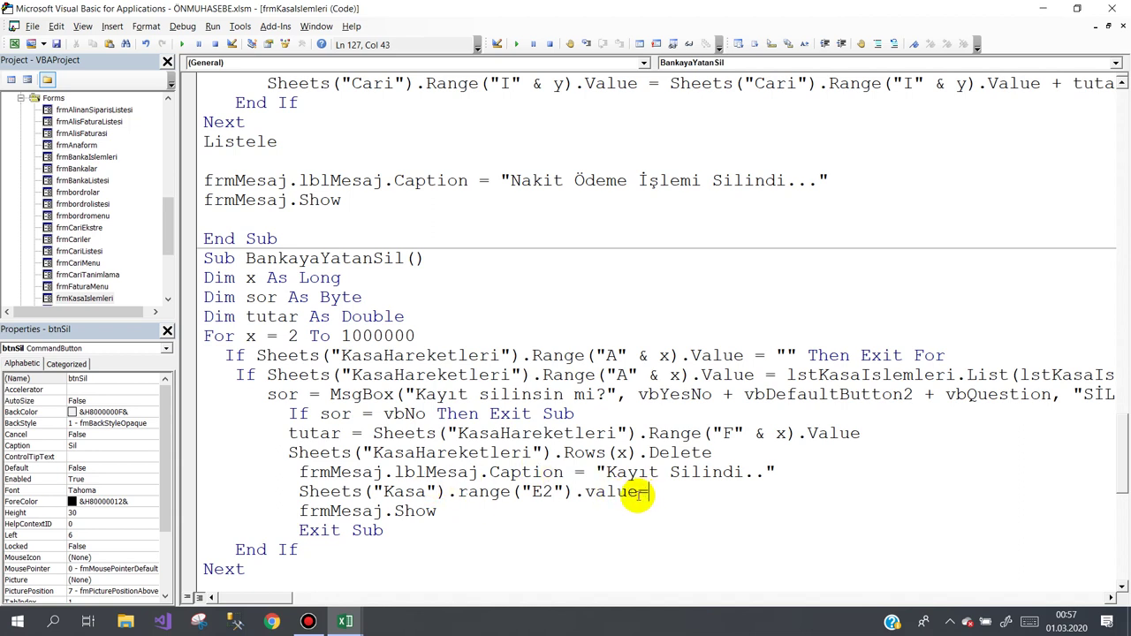
- Complete the line as Kasa E2 value = Kasa E2 value + tutar, adding a blank line above frmMesaj.Show
{"action": "left_click_drag", "start_coordinate": [638, 492], "coordinate": [298, 492]}
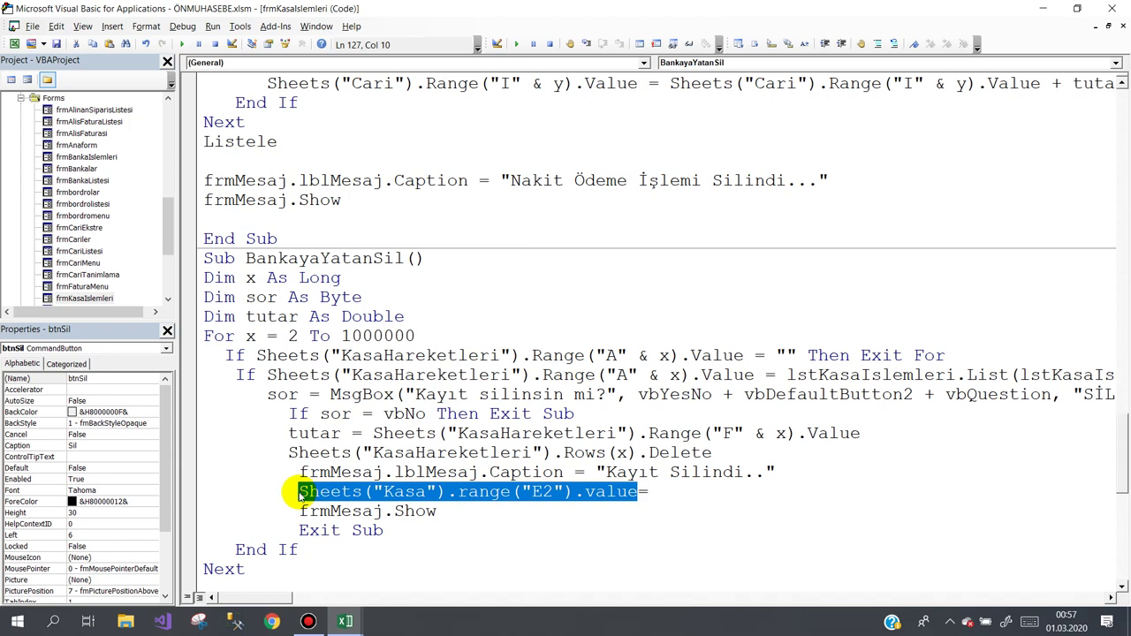
{"action": "key", "text": "ctrl+c"}
{"action": "left_click", "coordinate": [663, 492]}
{"action": "key", "text": "ctrl+v"}
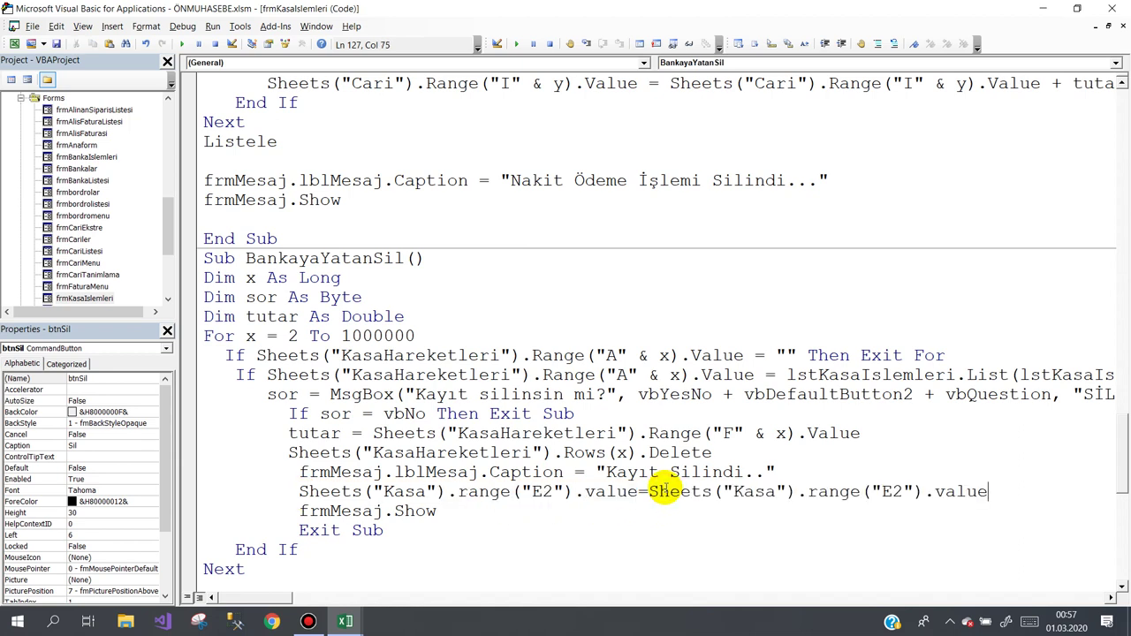
{"action": "type", "text": "+"}
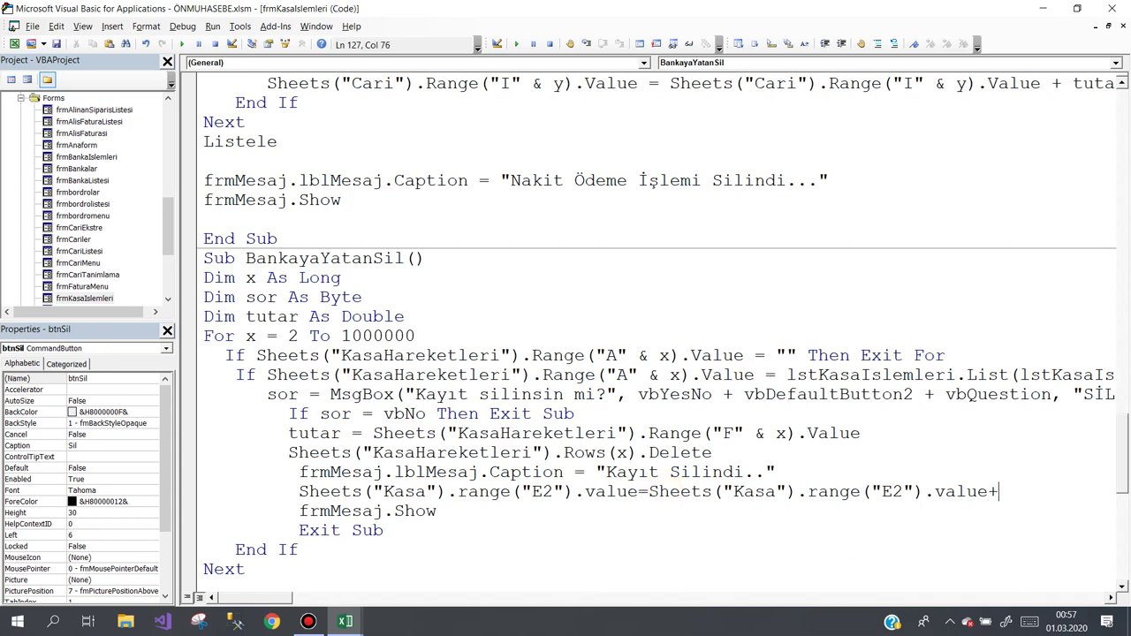
{"action": "type", "text": "tutar"}
{"action": "left_click", "coordinate": [675, 515]}
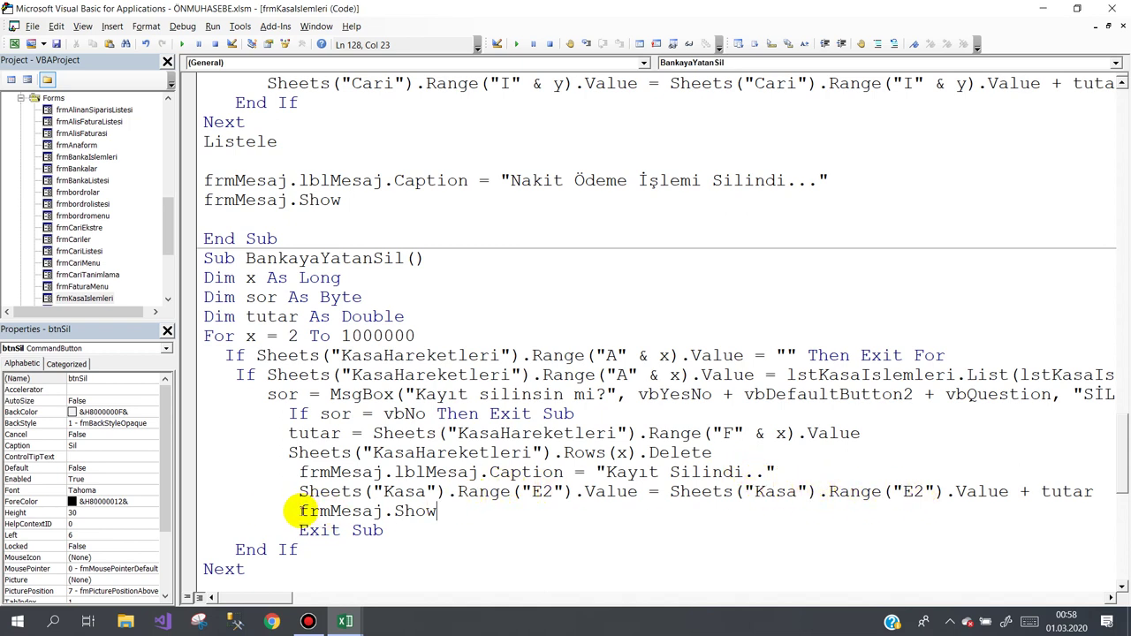
{"action": "left_click", "coordinate": [300, 511]}
{"action": "key", "text": "Return"}
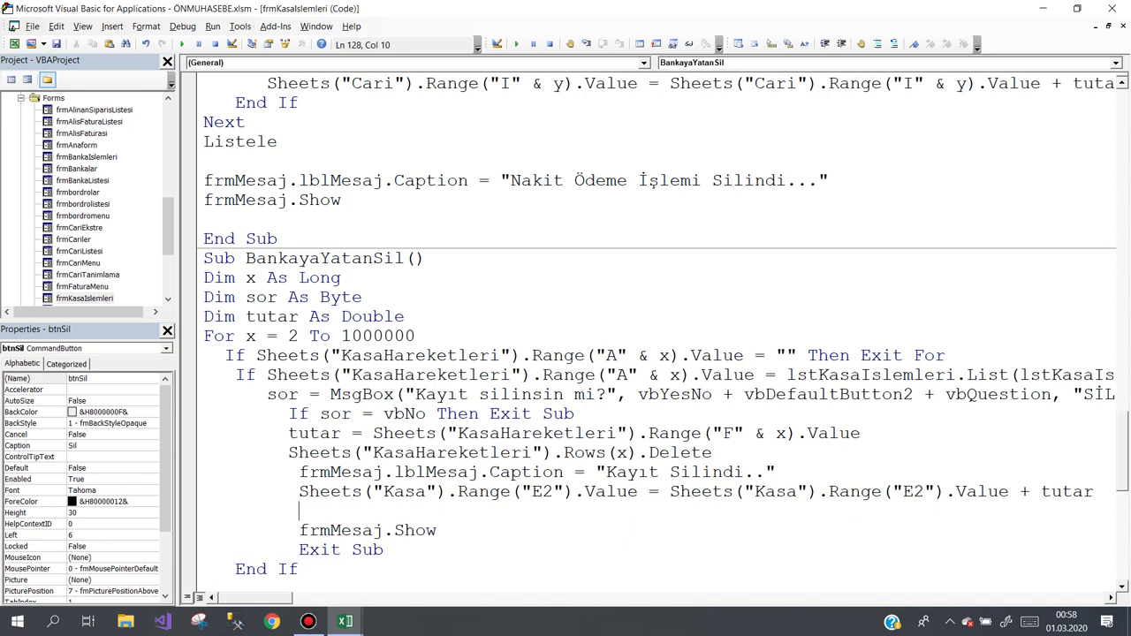
- Move the "Kayıt Silindi.." caption line out of the If block to just after Next
{"action": "left_click", "coordinate": [299, 473]}
{"action": "left_click_drag", "start_coordinate": [294, 472], "coordinate": [783, 471]}
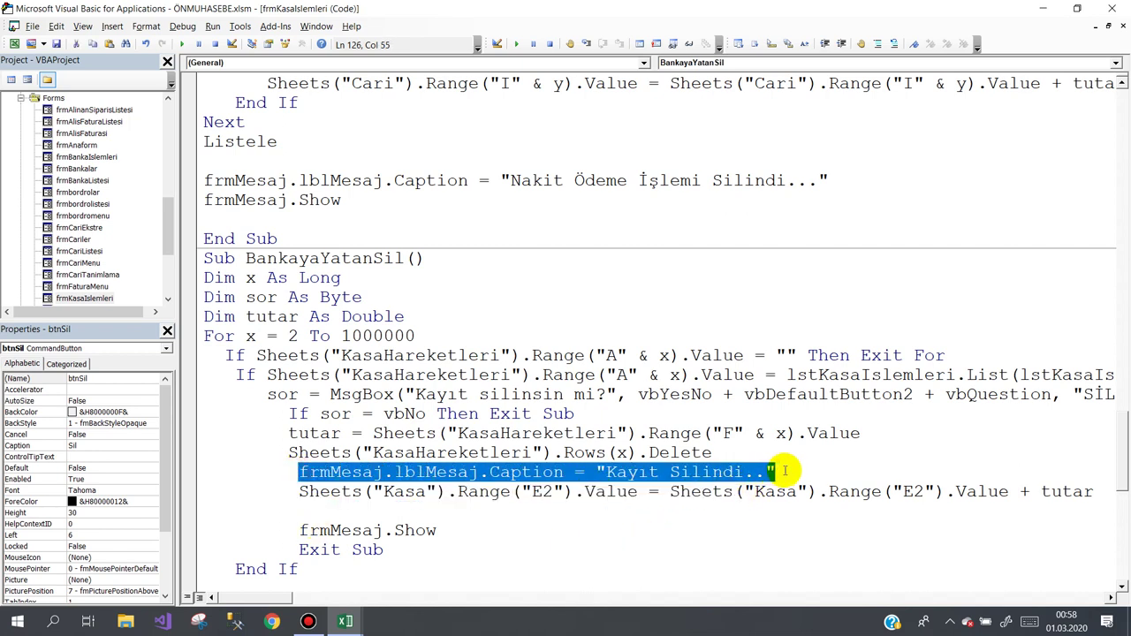
{"action": "key", "text": "Delete"}
{"action": "left_click", "coordinate": [249, 585]}
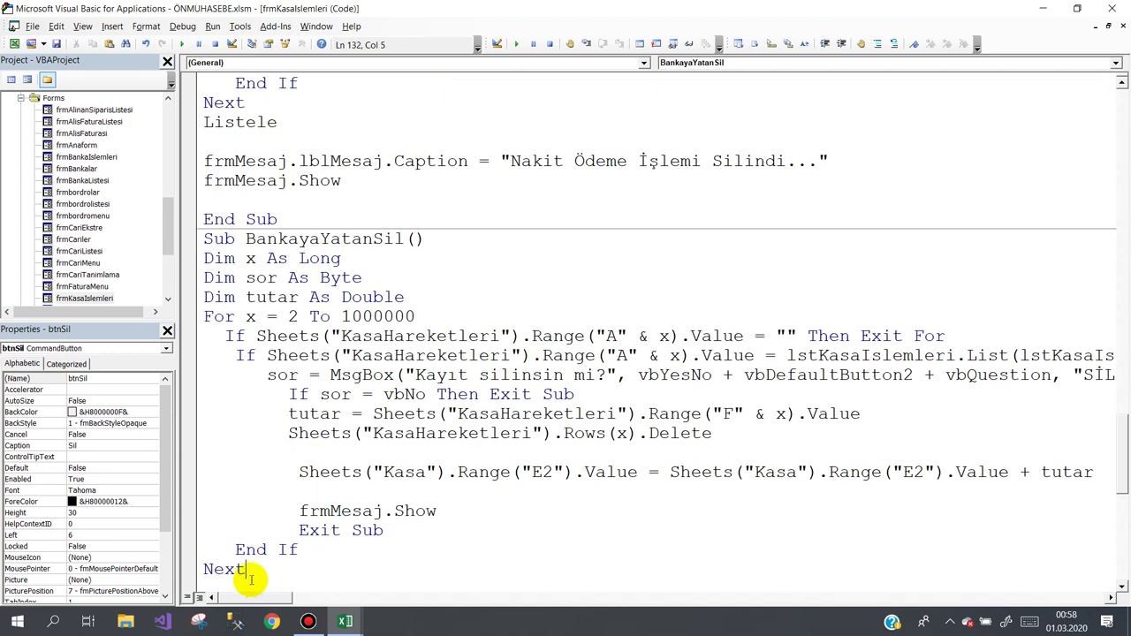
{"action": "scroll", "coordinate": [239, 574], "scroll_direction": "down", "scroll_amount": 1}
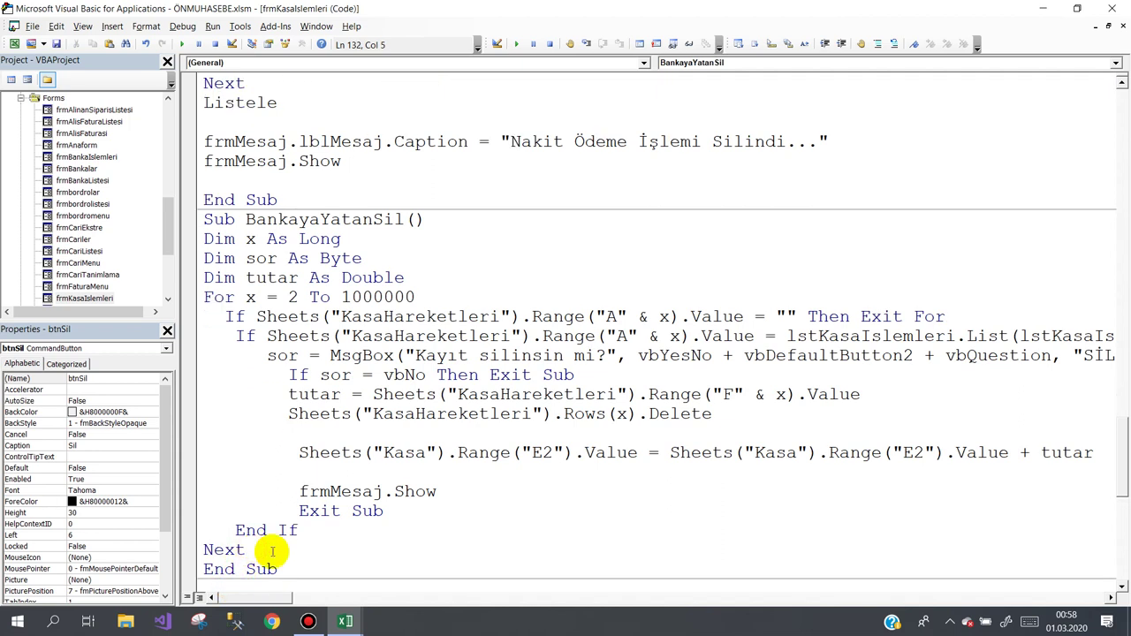
{"action": "key", "text": "Return"}
{"action": "key", "text": "ctrl+v"}
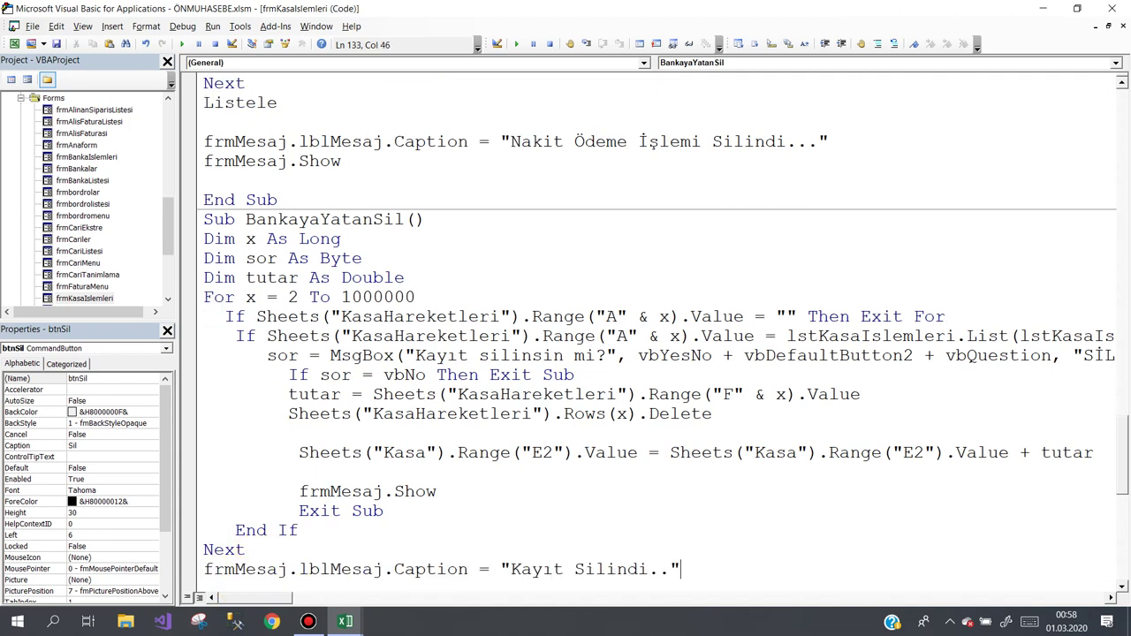
- Move frmMesaj.Show below the caption line and delete the blank line after Rows(x).Delete
{"action": "left_click", "coordinate": [437, 491]}
{"action": "left_click_drag", "start_coordinate": [437, 492], "coordinate": [295, 491]}
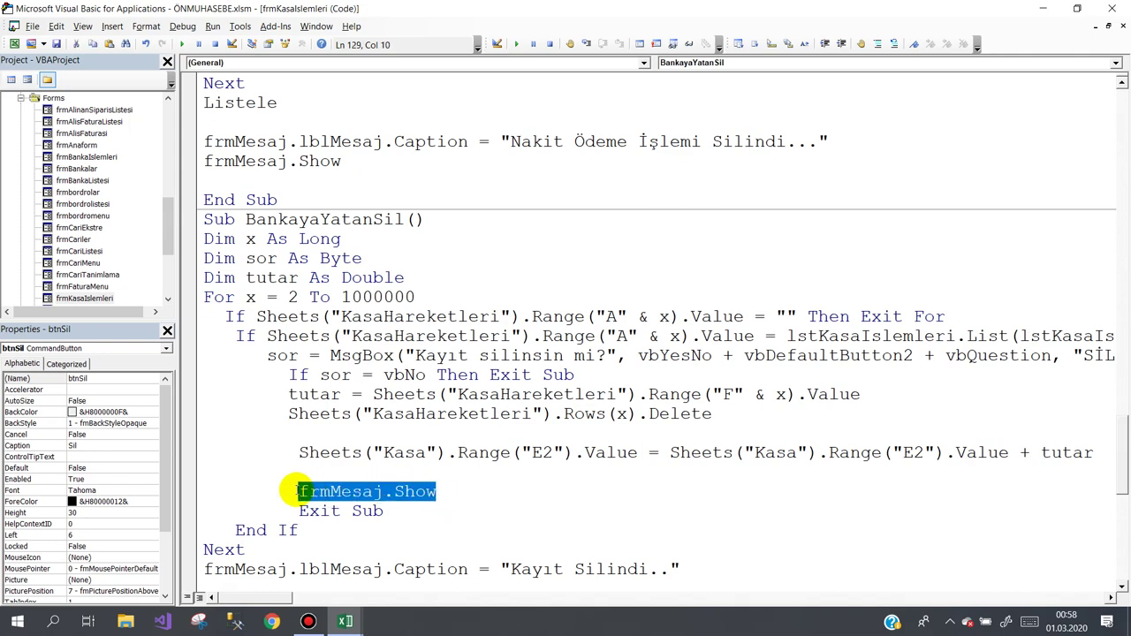
{"action": "key", "text": "Delete"}
{"action": "scroll", "coordinate": [336, 490], "scroll_direction": "down", "scroll_amount": 2}
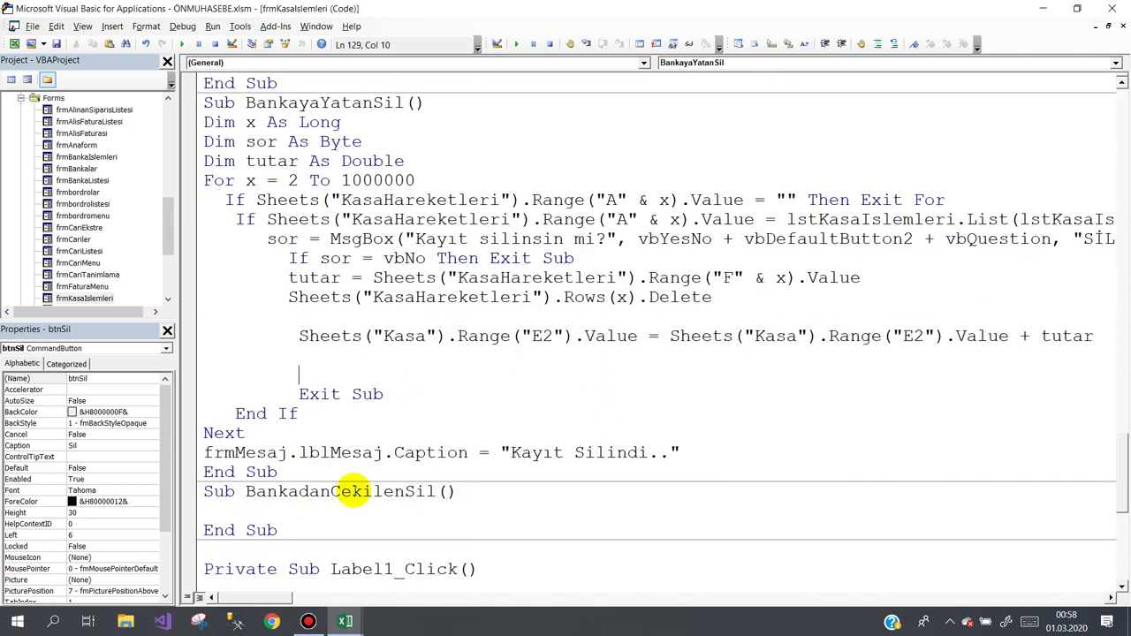
{"action": "left_click", "coordinate": [680, 453]}
{"action": "key", "text": "Return"}
{"action": "key", "text": "ctrl+v"}
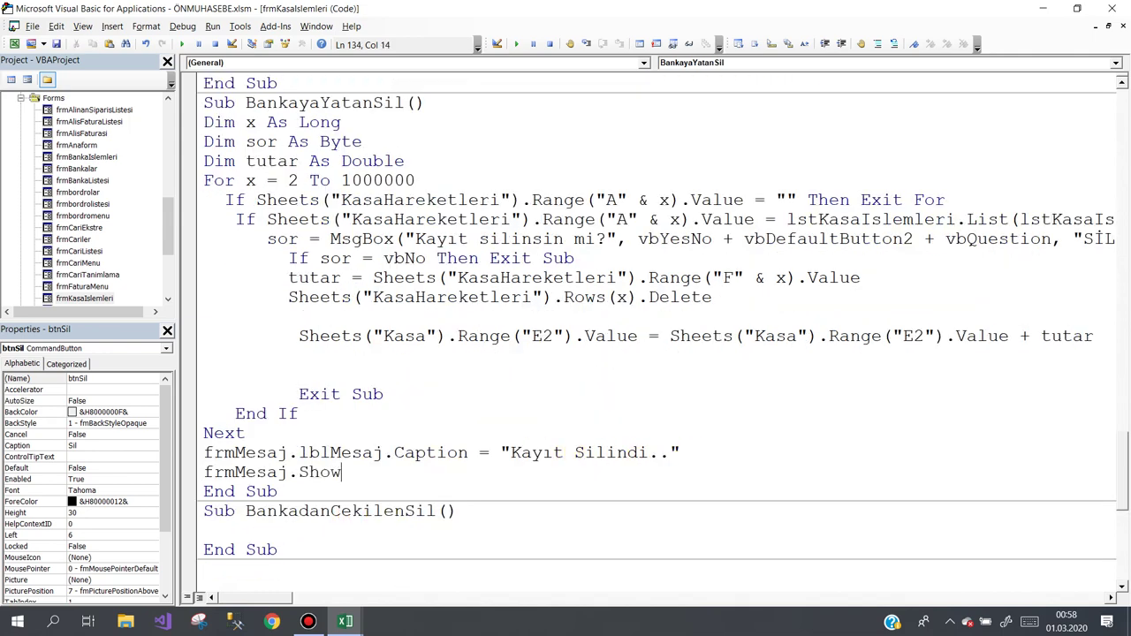
{"action": "left_click", "coordinate": [504, 397]}
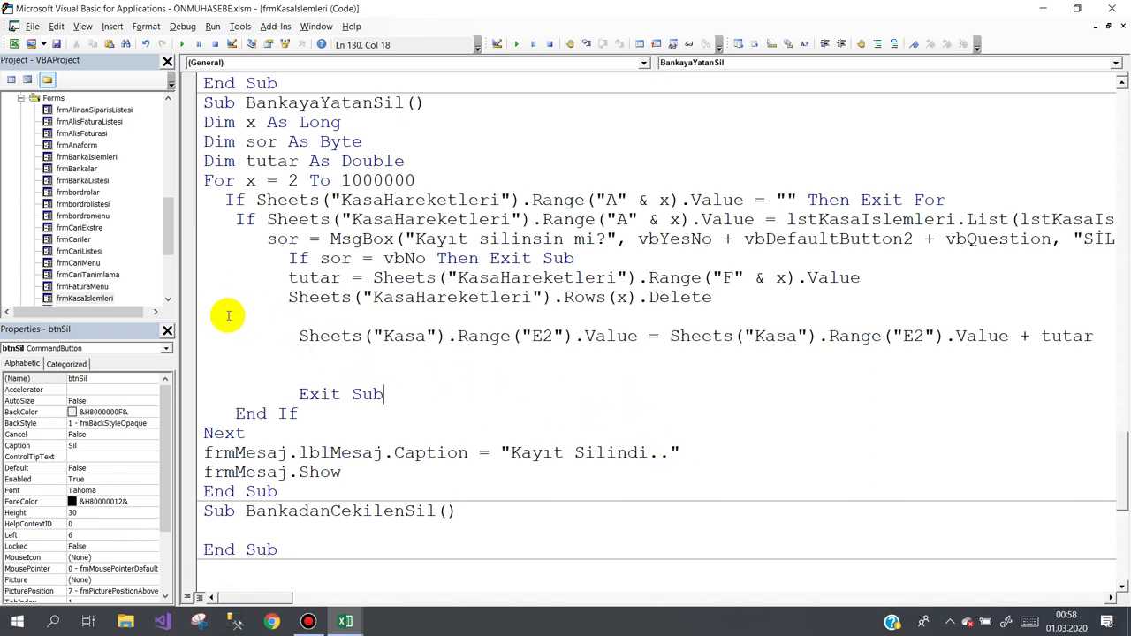
{"action": "left_click", "coordinate": [196, 316]}
{"action": "key", "text": "Delete"}
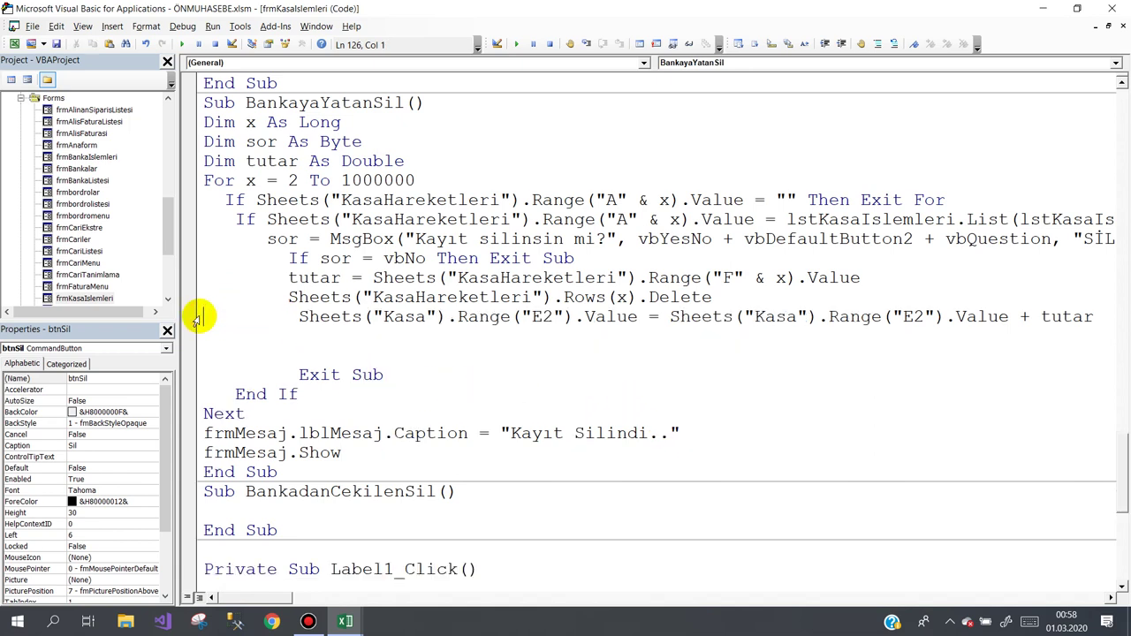
- Review the loop's lines: empty-row check, list comparison, If sor exit, tutar, row deletion, E2 update
{"action": "left_click", "coordinate": [363, 199]}
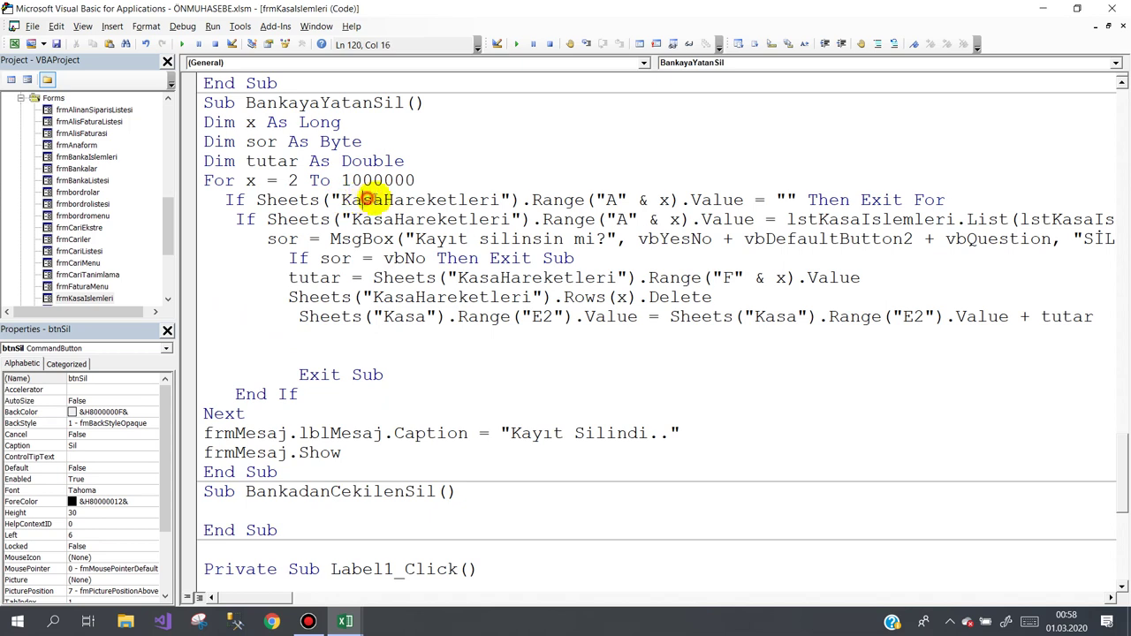
{"action": "left_click_drag", "start_coordinate": [363, 199], "coordinate": [393, 200]}
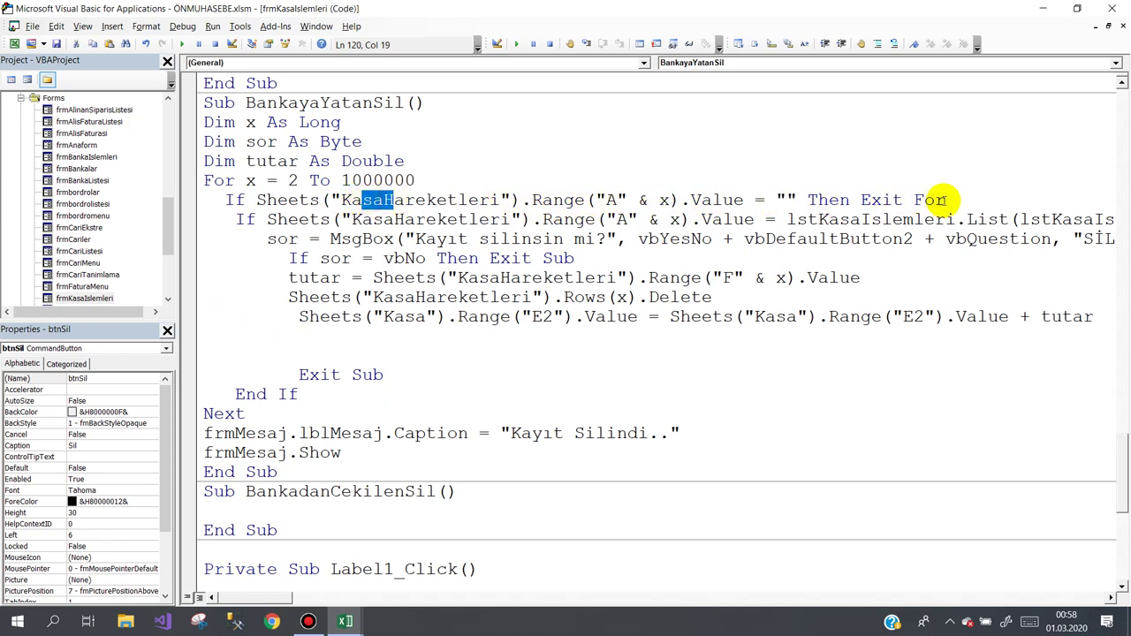
{"action": "left_click", "coordinate": [946, 200]}
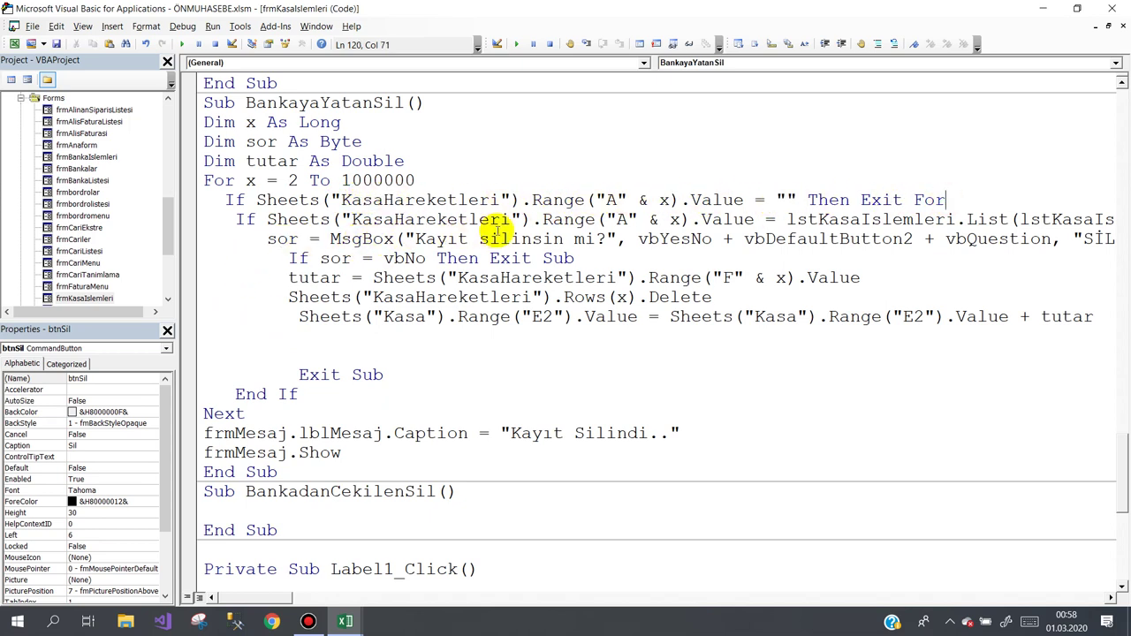
{"action": "left_click", "coordinate": [789, 219]}
{"action": "left_click_drag", "start_coordinate": [808, 219], "coordinate": [1100, 219]}
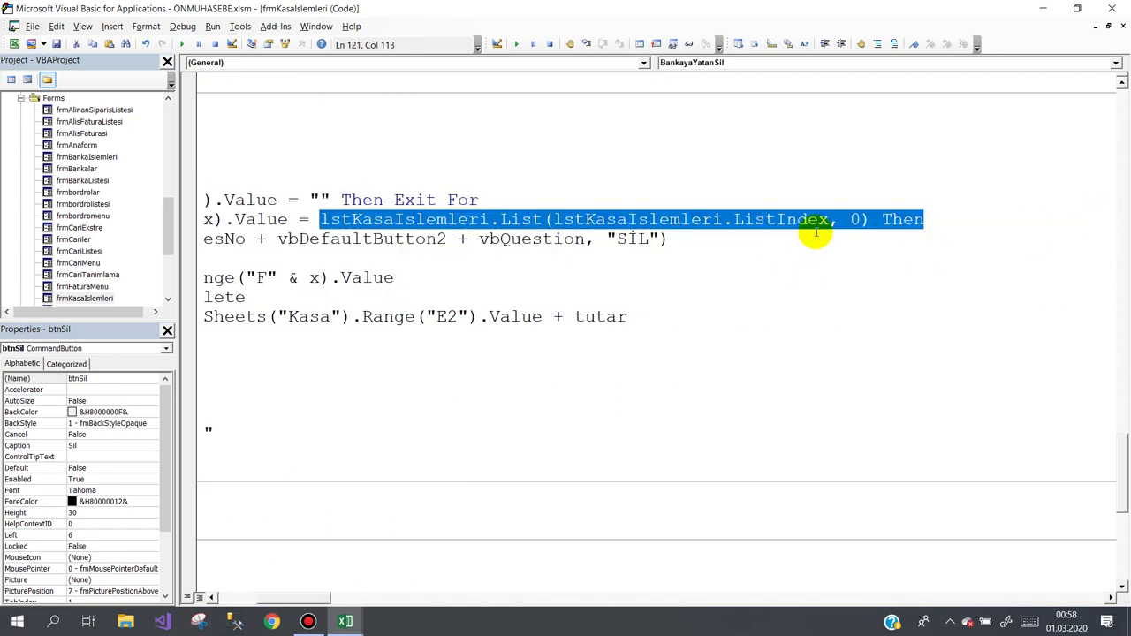
{"action": "left_click_drag", "start_coordinate": [1100, 220], "coordinate": [899, 223]}
{"action": "left_click_drag", "start_coordinate": [291, 598], "coordinate": [246, 599]}
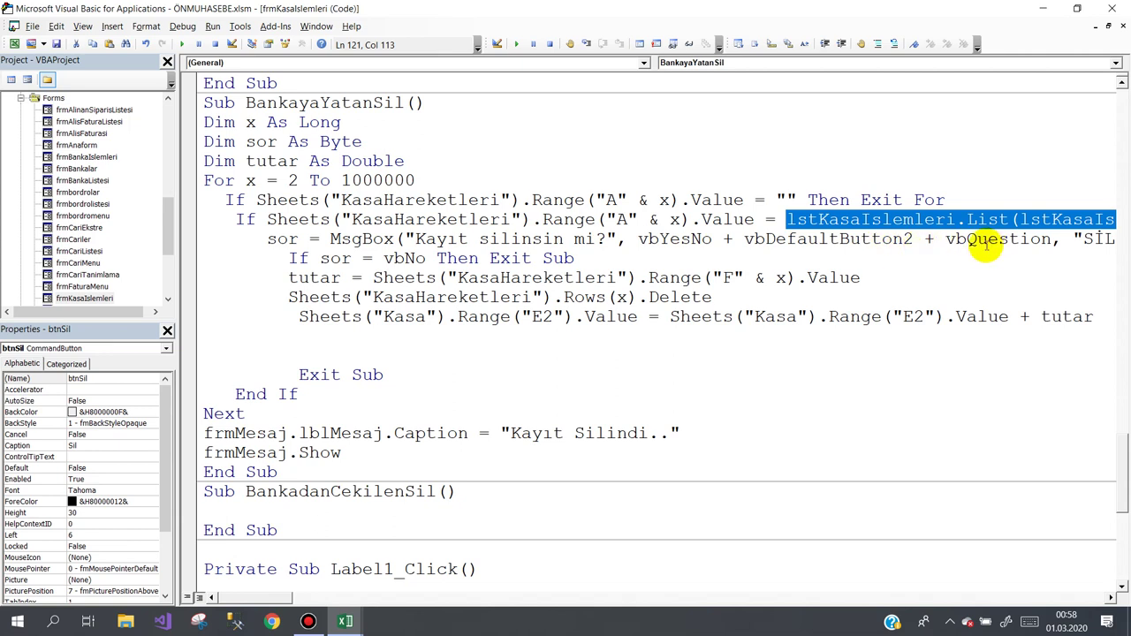
{"action": "left_click", "coordinate": [289, 257]}
{"action": "left_click_drag", "start_coordinate": [311, 257], "coordinate": [576, 257]}
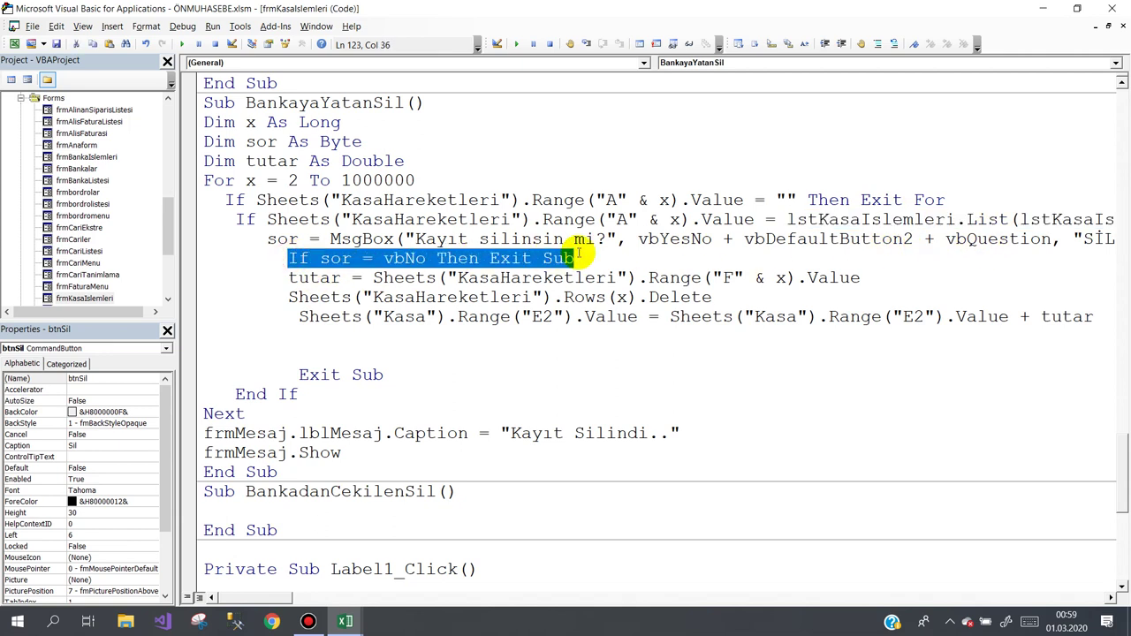
{"action": "left_click", "coordinate": [288, 279]}
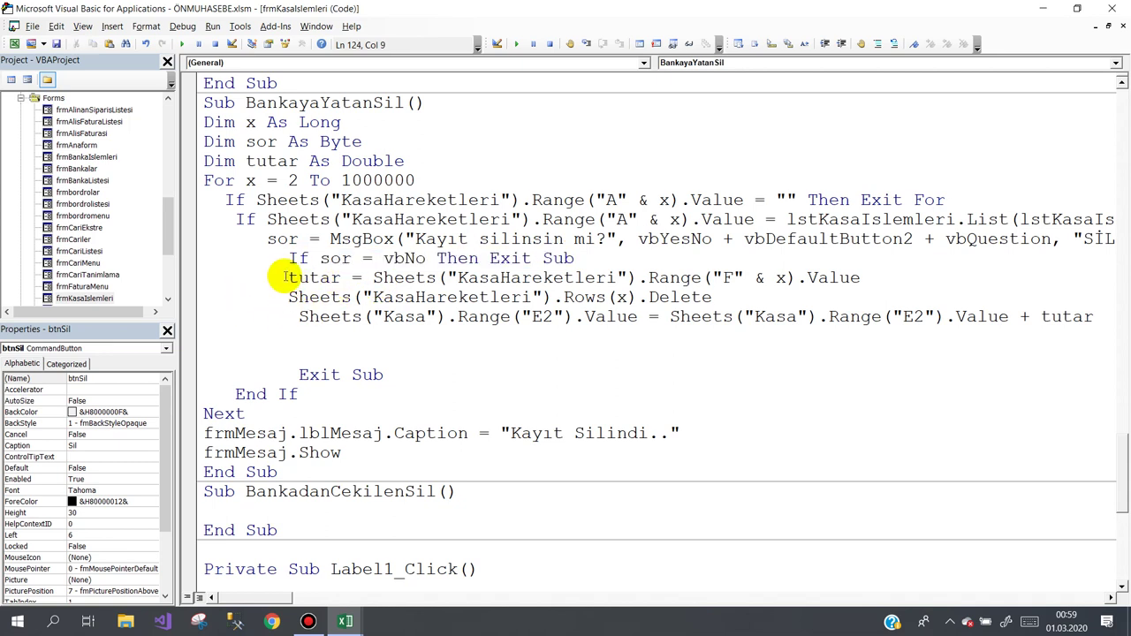
{"action": "left_click_drag", "start_coordinate": [285, 277], "coordinate": [331, 277]}
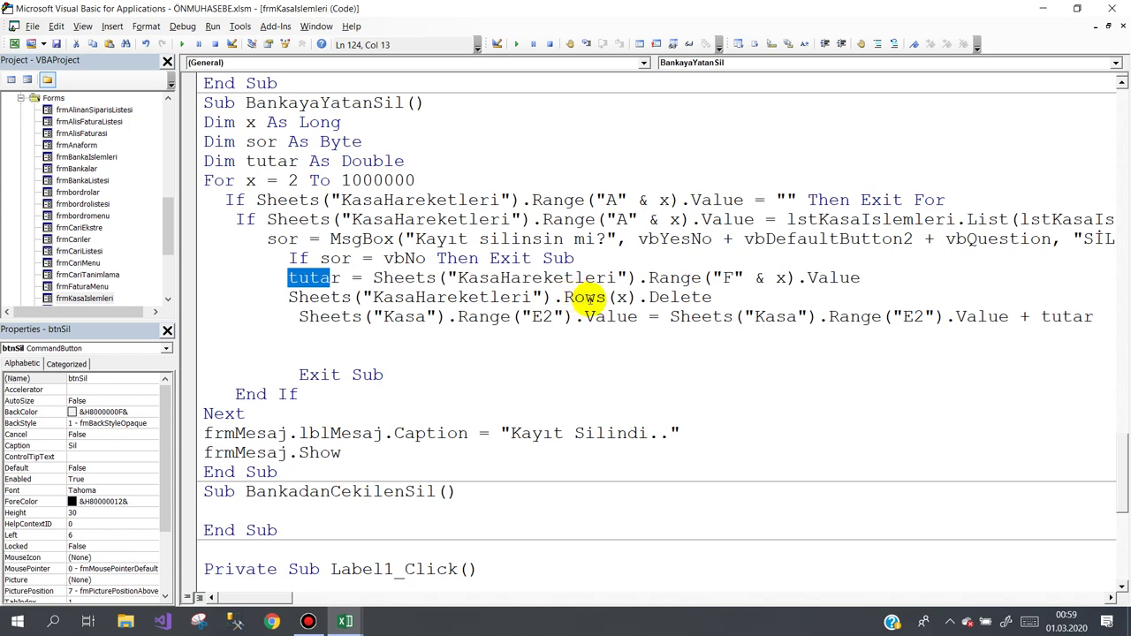
{"action": "left_click", "coordinate": [717, 297]}
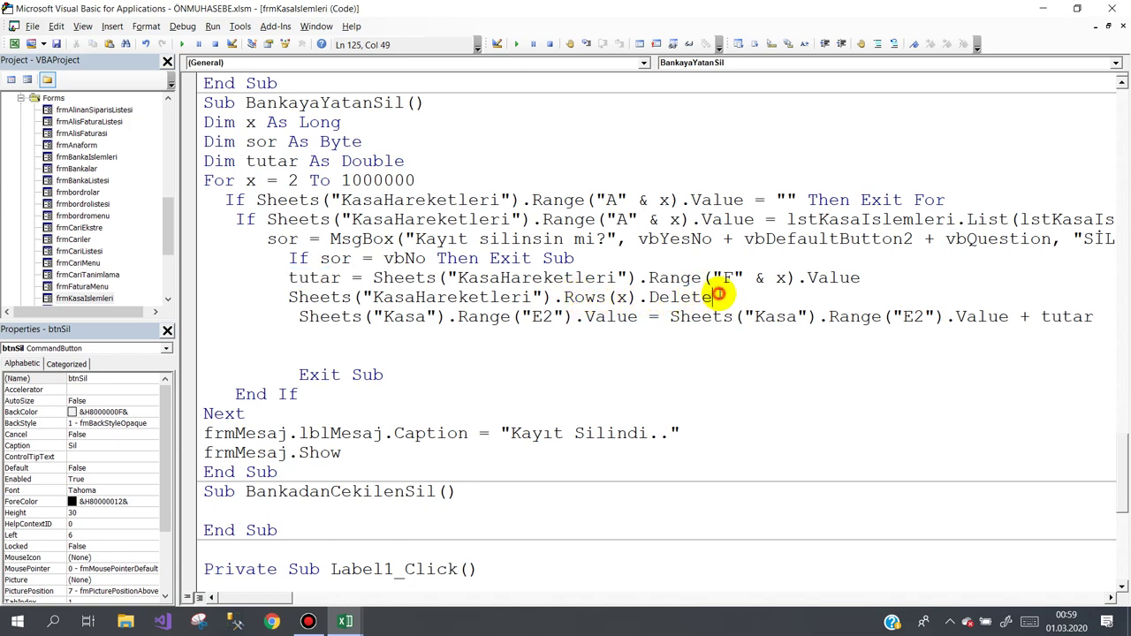
{"action": "left_click_drag", "start_coordinate": [718, 296], "coordinate": [289, 297]}
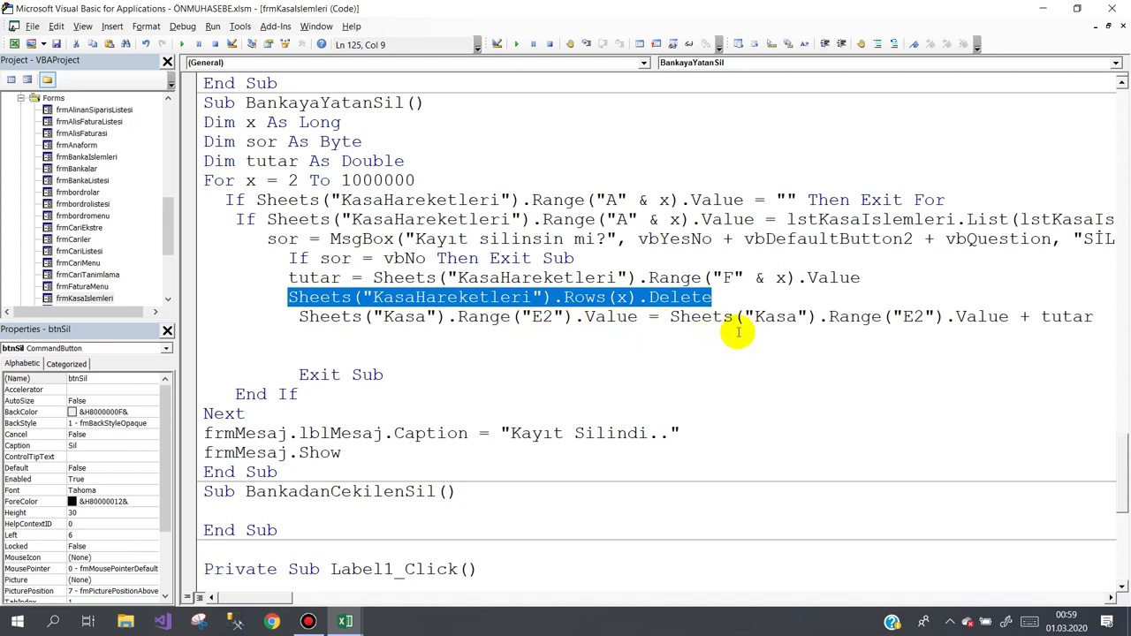
{"action": "left_click_drag", "start_coordinate": [1094, 317], "coordinate": [1022, 316]}
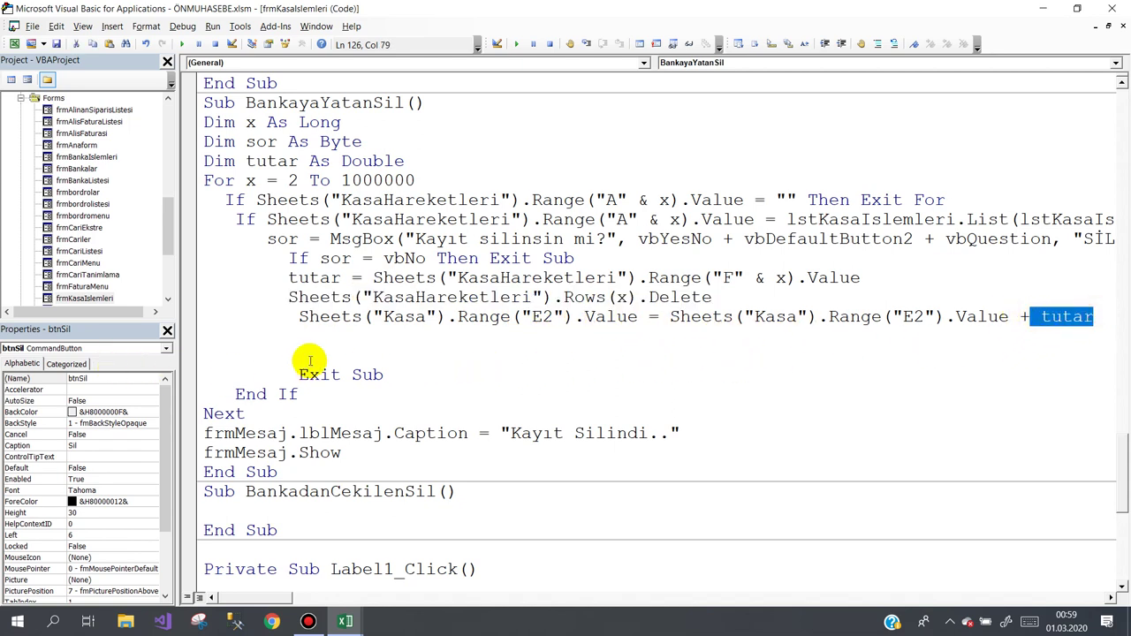
{"action": "left_click", "coordinate": [277, 334]}
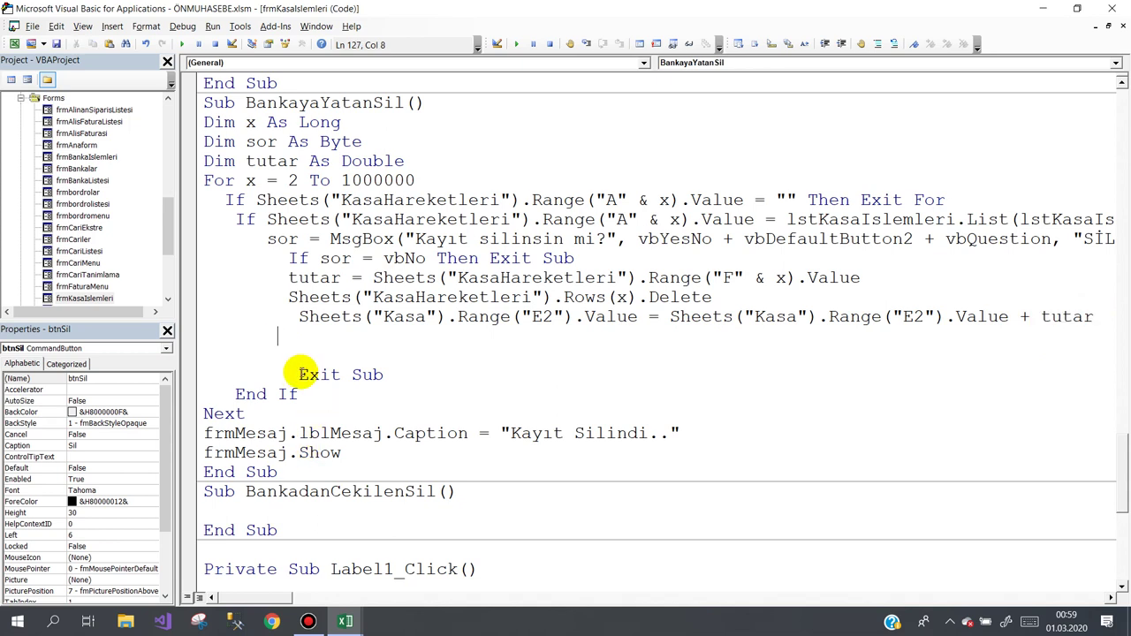
- Change Exit Sub to Exit For and add blank lines after Next
{"action": "mouse_move", "coordinate": [298, 375]}
{"action": "left_mouse_down"}
{"action": "mouse_move", "coordinate": [404, 372]}
{"action": "mouse_move", "coordinate": [353, 374]}
{"action": "left_mouse_up"}
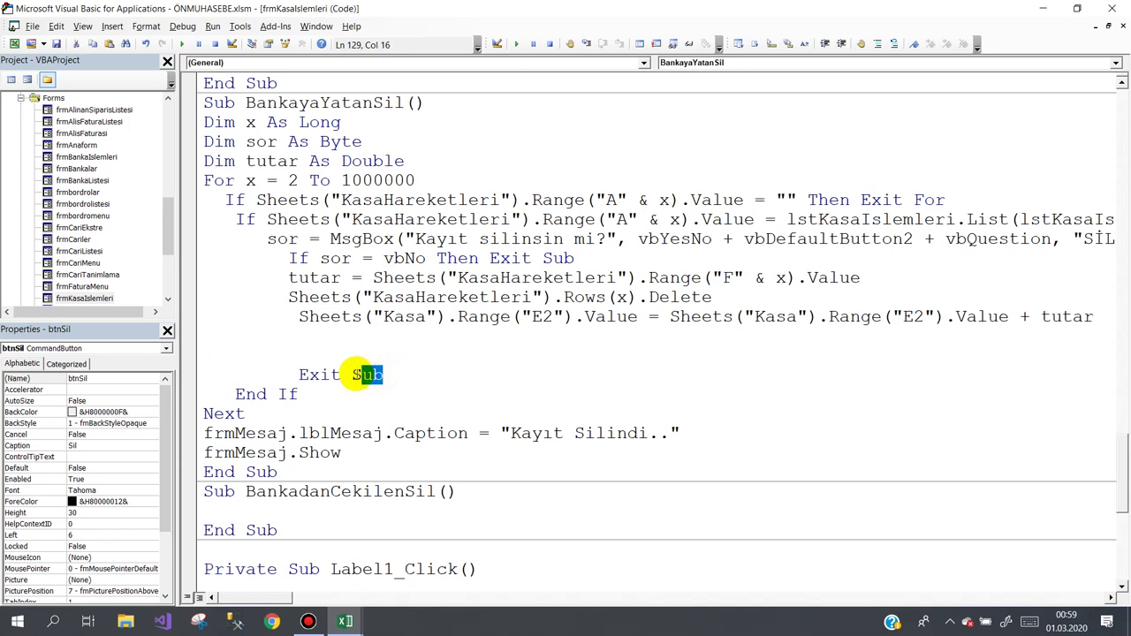
{"action": "type", "text": "for"}
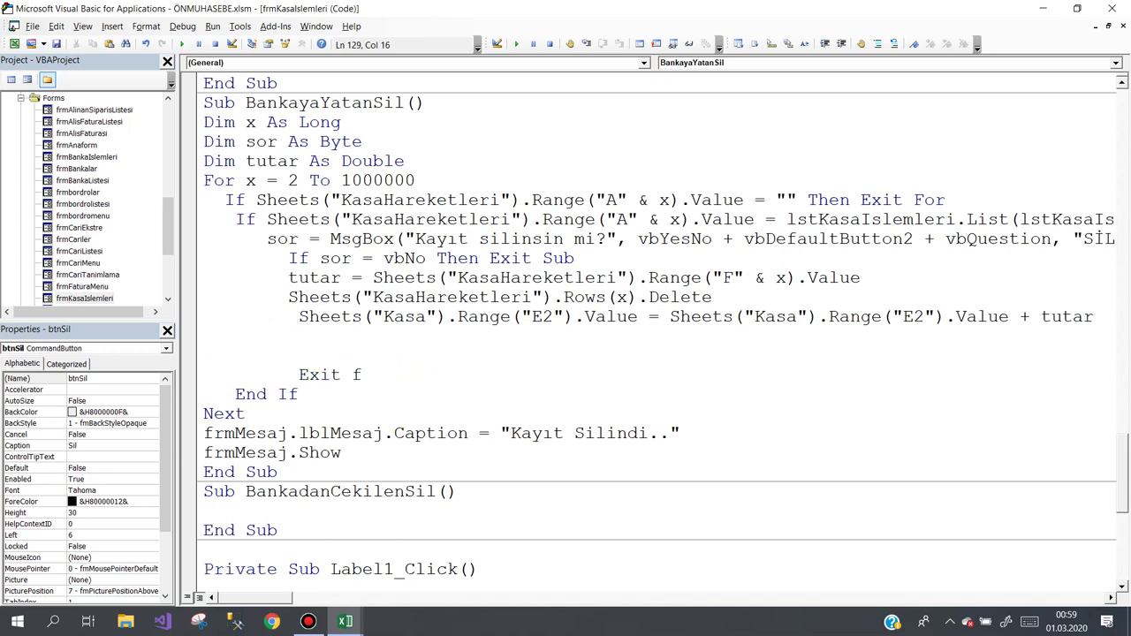
{"action": "left_click", "coordinate": [250, 414]}
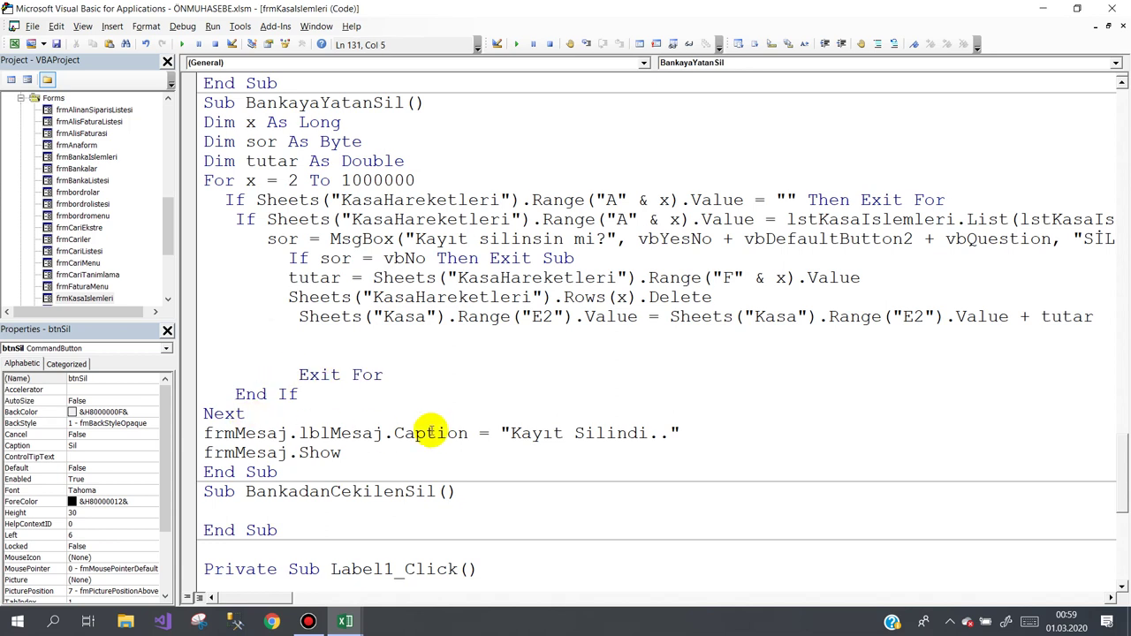
{"action": "key", "text": "Return"}
{"action": "key", "text": "Return"}
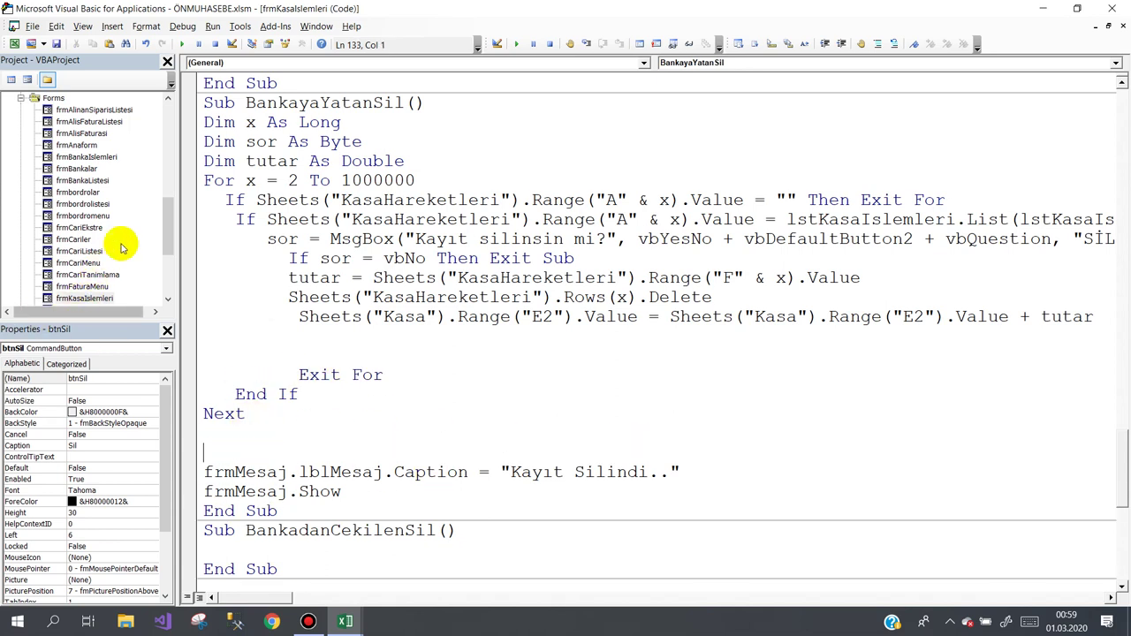
- Paste a duplicate of the For…Next loop below the original, with blank lines after Next and Dim tutar
{"action": "left_click_drag", "start_coordinate": [203, 180], "coordinate": [315, 419]}
{"action": "key", "text": "ctrl+c"}
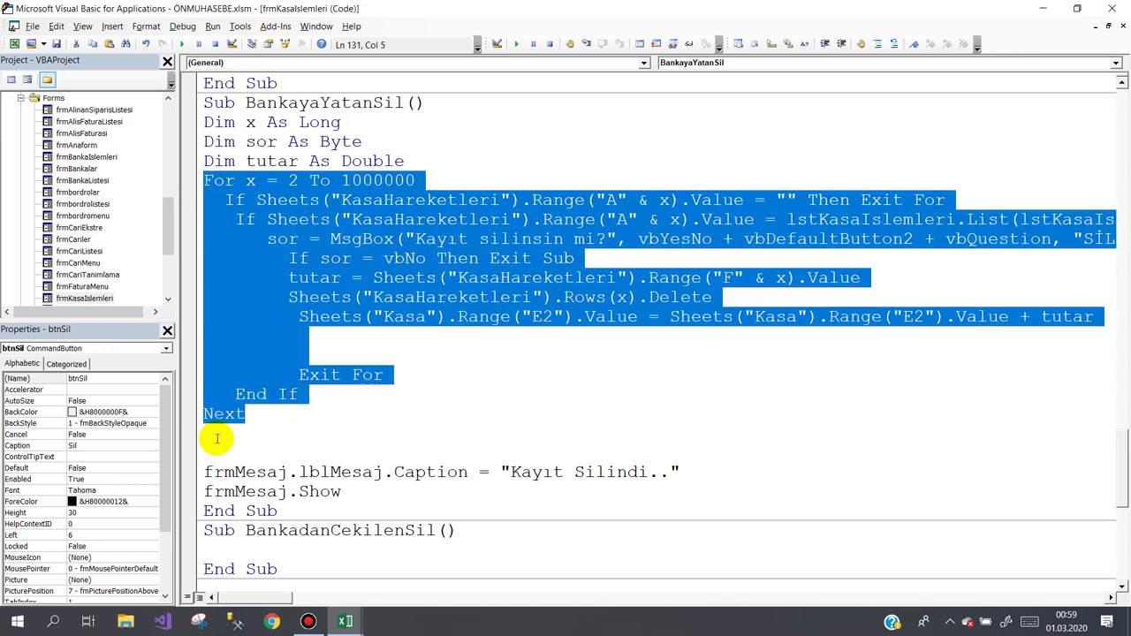
{"action": "left_click", "coordinate": [213, 433]}
{"action": "key", "text": "ctrl+v"}
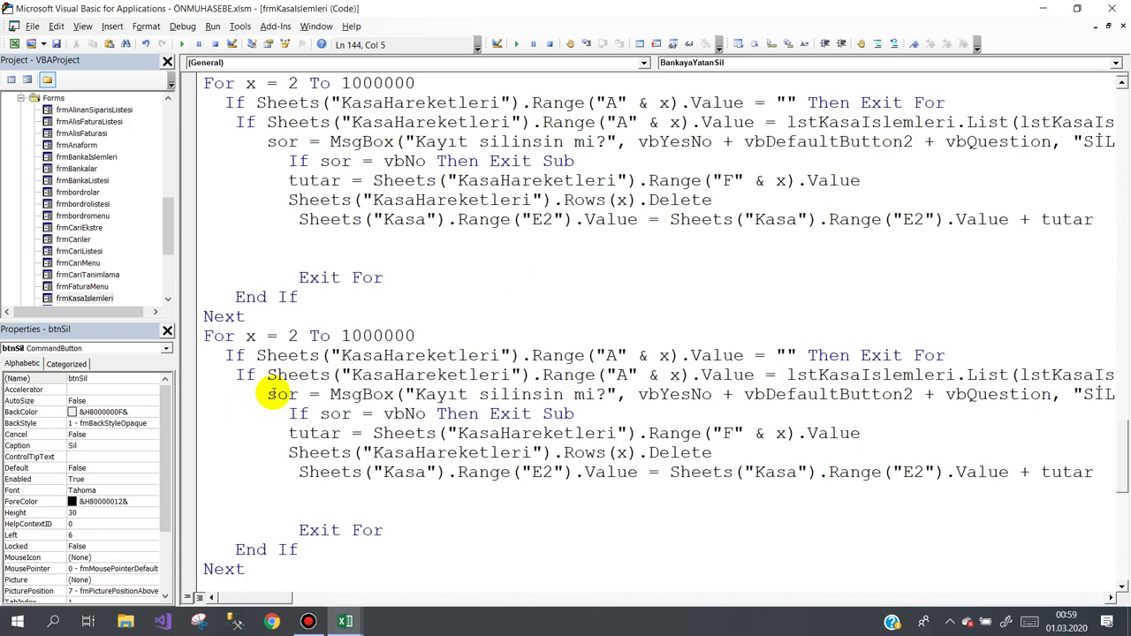
{"action": "left_click", "coordinate": [275, 317]}
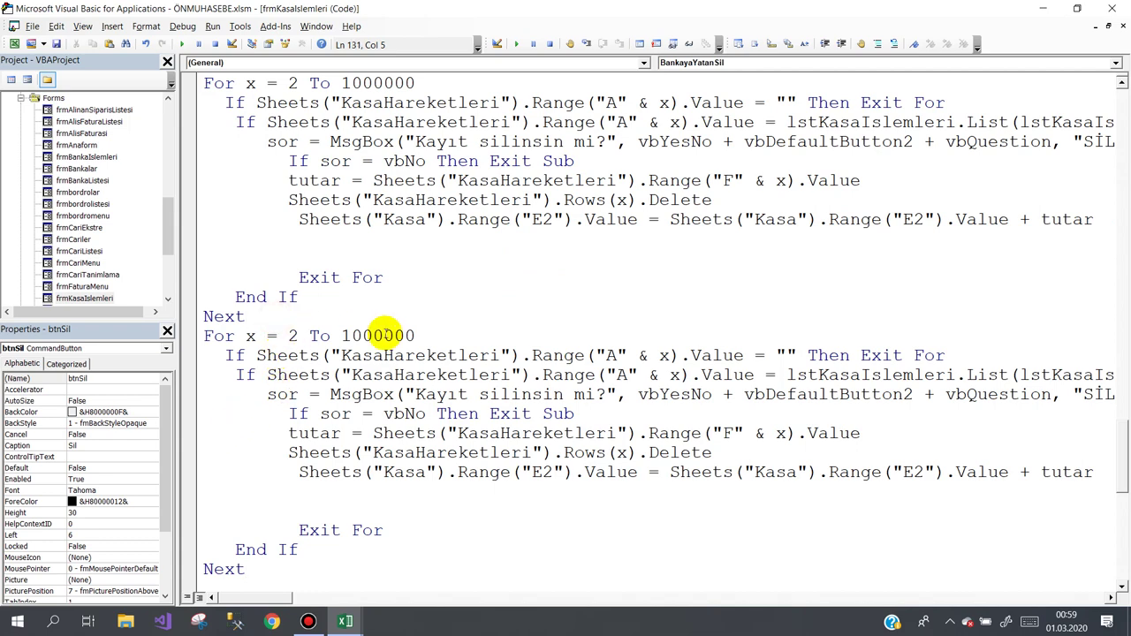
{"action": "key", "text": "Return"}
{"action": "scroll", "coordinate": [380, 301], "scroll_direction": "up", "scroll_amount": 2}
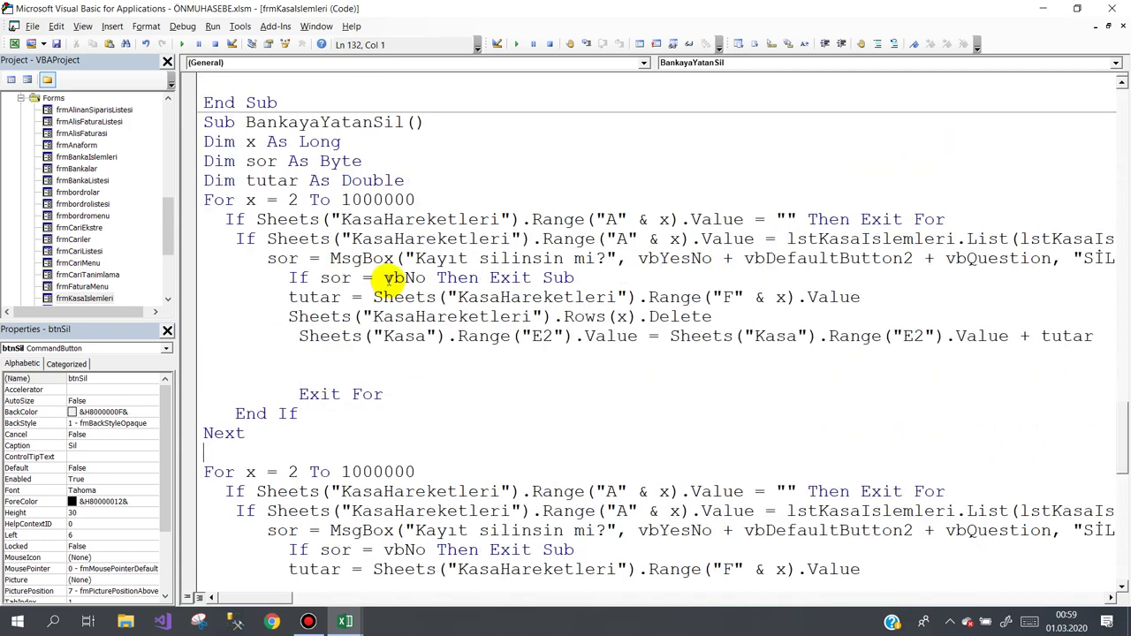
{"action": "left_click", "coordinate": [443, 177]}
{"action": "key", "text": "Return"}
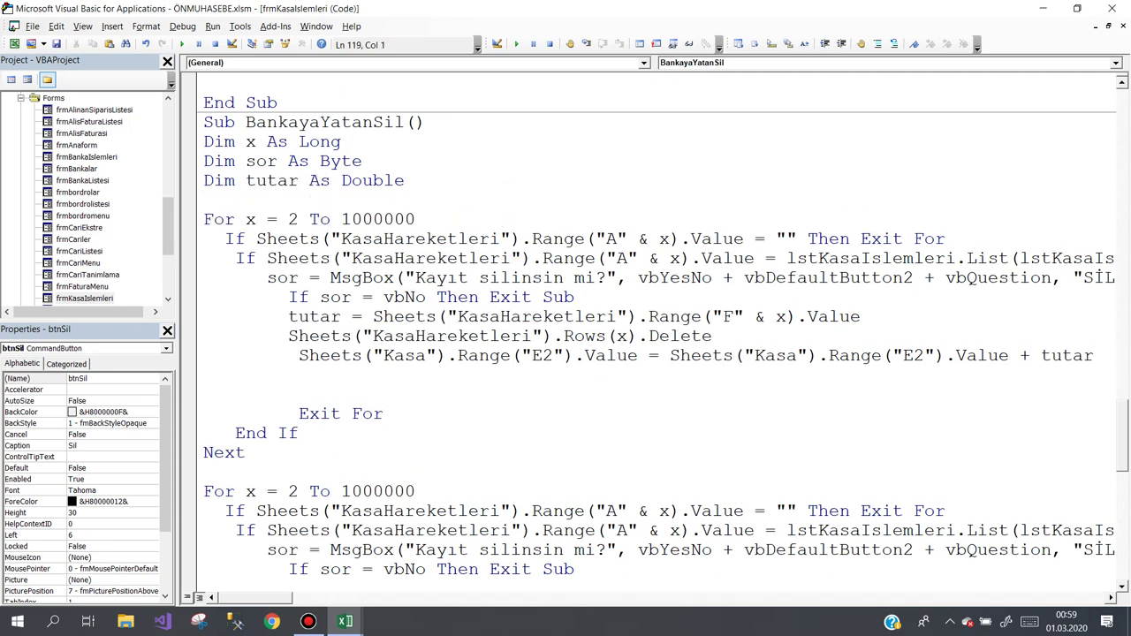
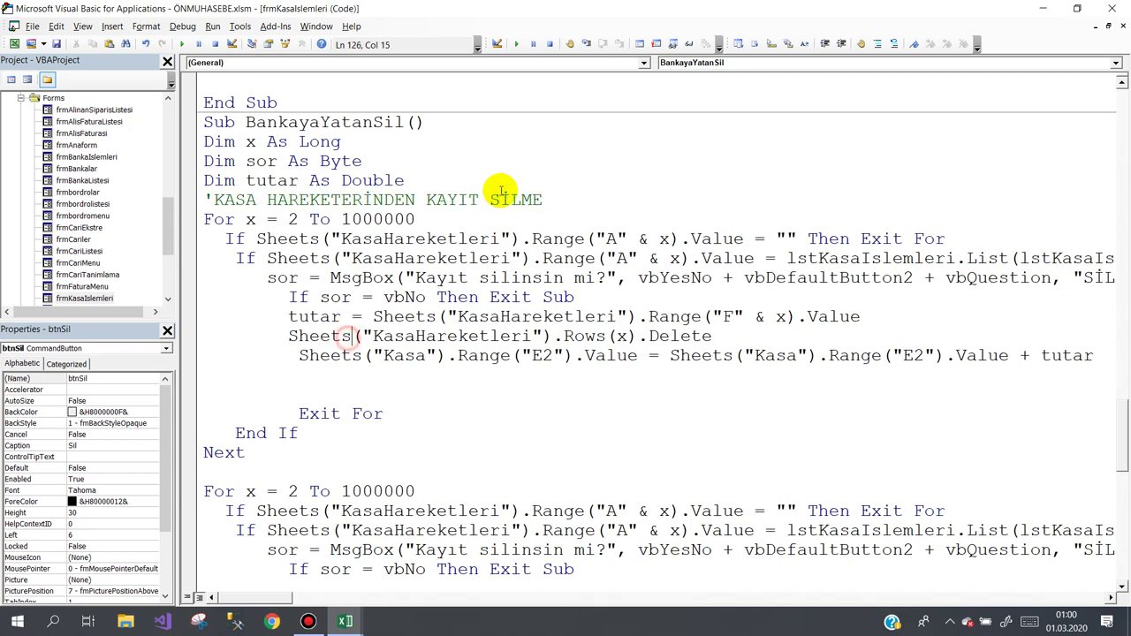
- Copy the KASA section comment above the second loop and rename it BANKA
{"action": "left_click_drag", "start_coordinate": [542, 199], "coordinate": [192, 207]}
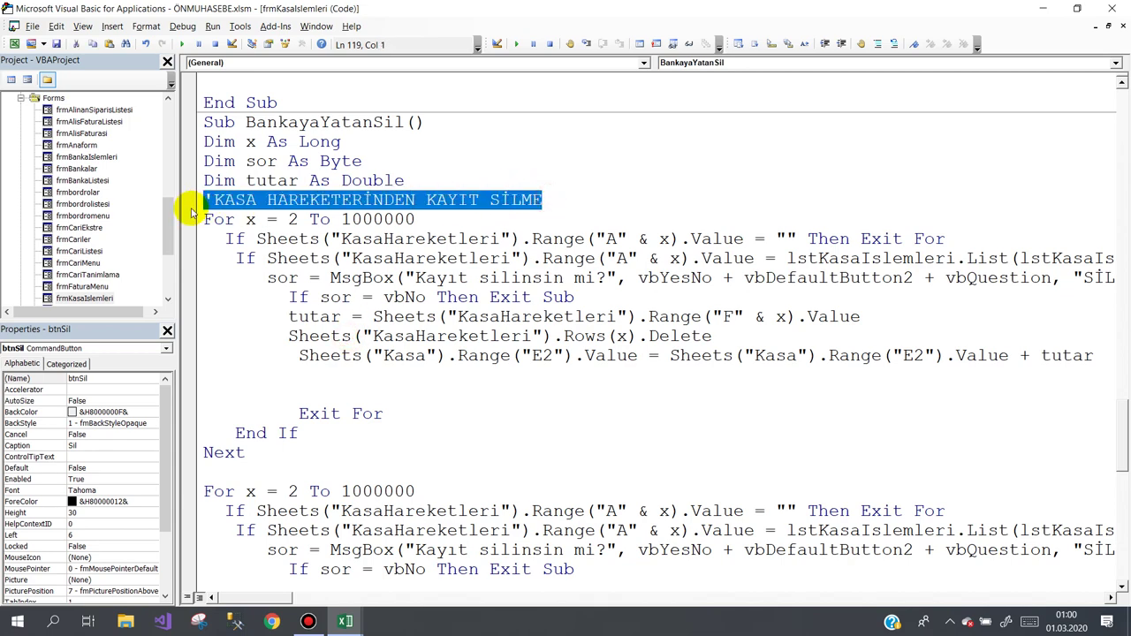
{"action": "left_click", "coordinate": [222, 470]}
{"action": "type", "text": "'KASA HAREKETERİNDEN KAYIT SİLME"}
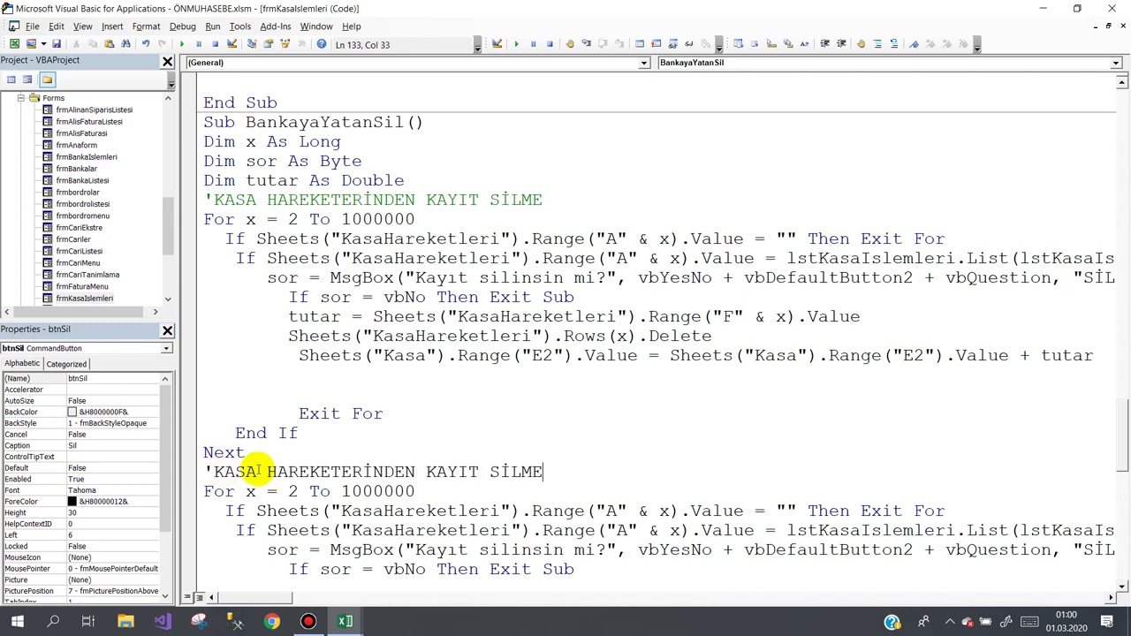
{"action": "left_click_drag", "start_coordinate": [256, 472], "coordinate": [212, 471]}
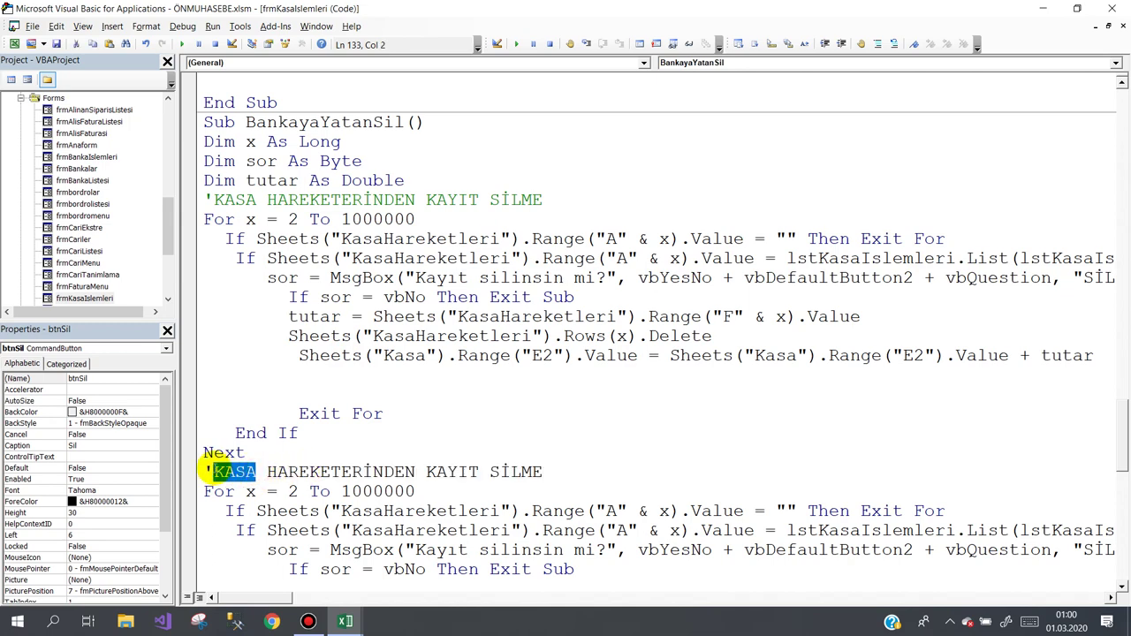
{"action": "type", "text": "BAN"}
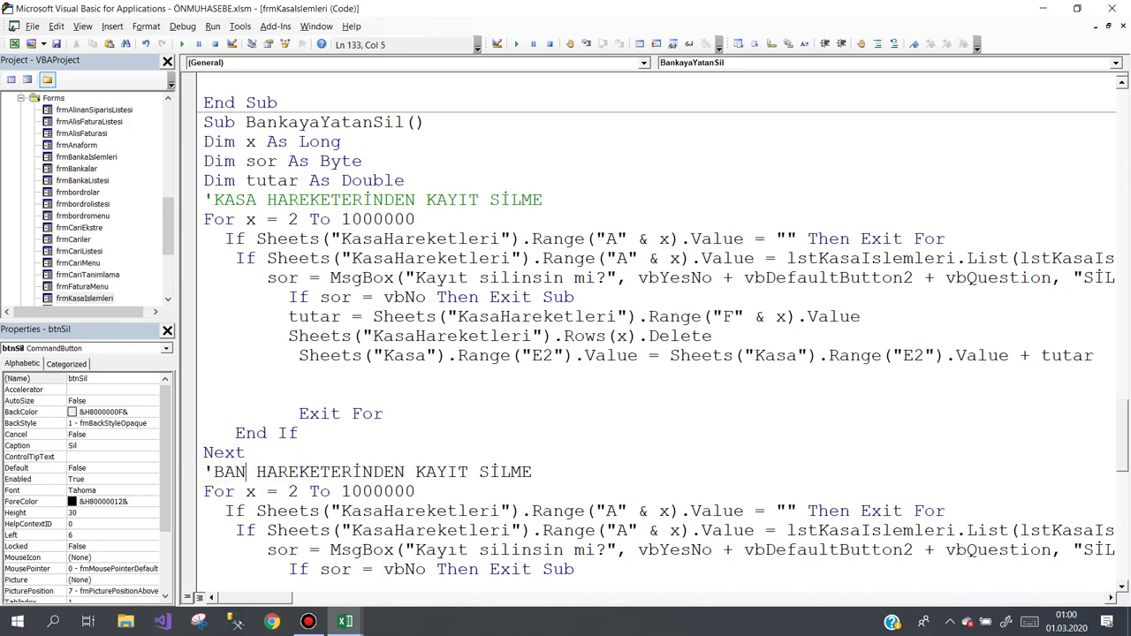
{"action": "type", "text": "KA"}
- Change KasaHareketleri to BankaHareketleri in the empty-row check and the matching-code line
{"action": "scroll", "coordinate": [433, 388], "scroll_direction": "down", "scroll_amount": 3}
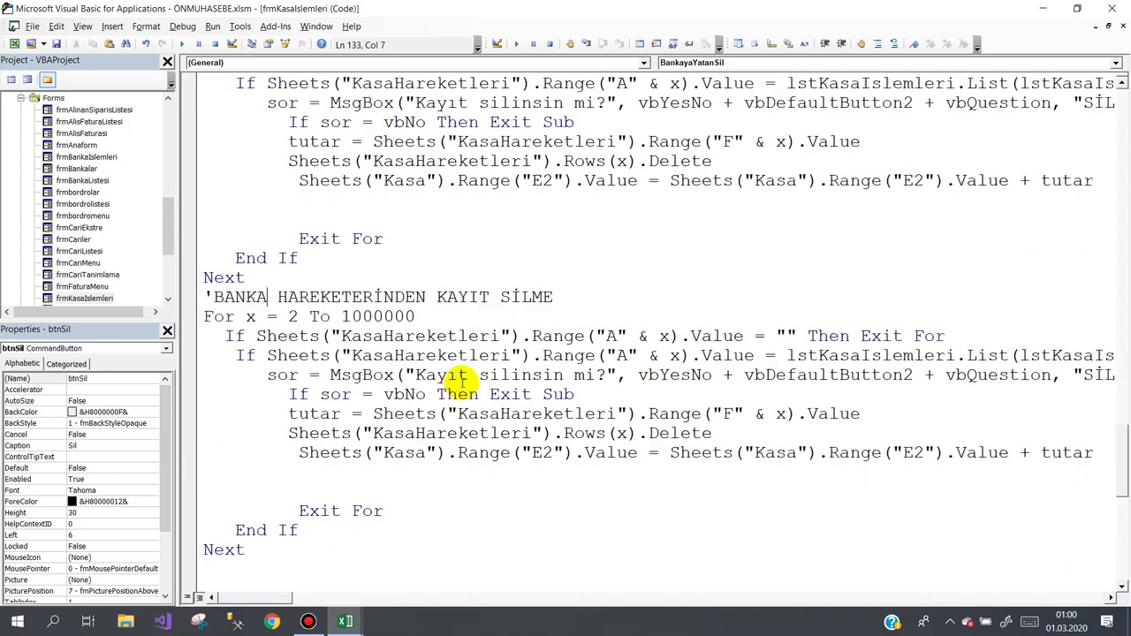
{"action": "scroll", "coordinate": [455, 358], "scroll_direction": "down", "scroll_amount": 1}
{"action": "mouse_move", "coordinate": [343, 621]}
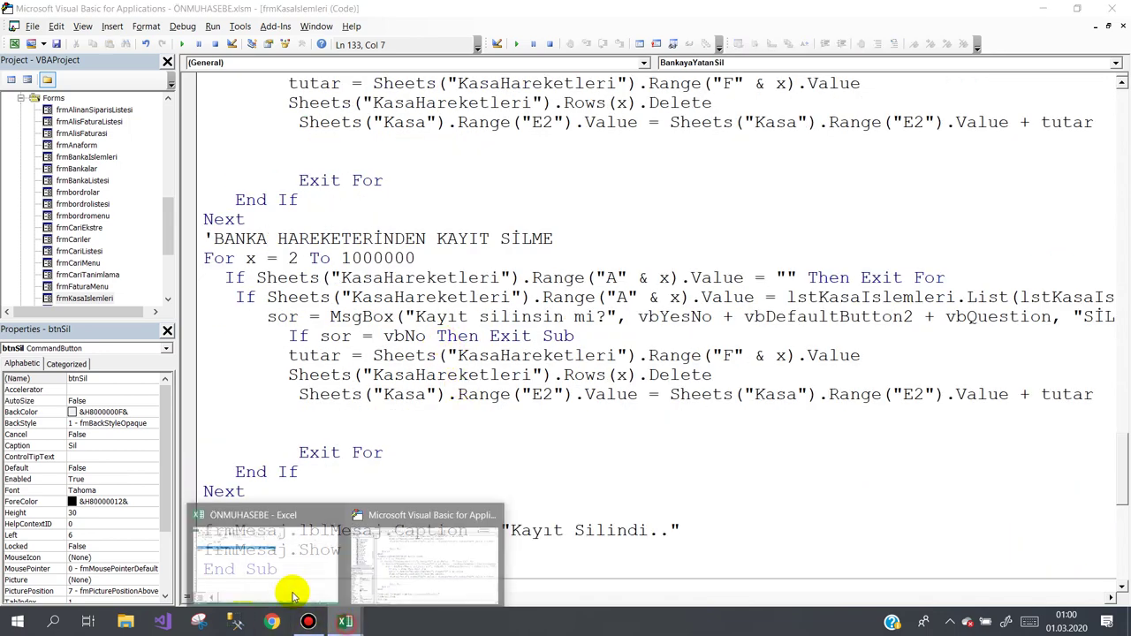
{"action": "left_click", "coordinate": [277, 575]}
{"action": "left_click", "coordinate": [404, 582]}
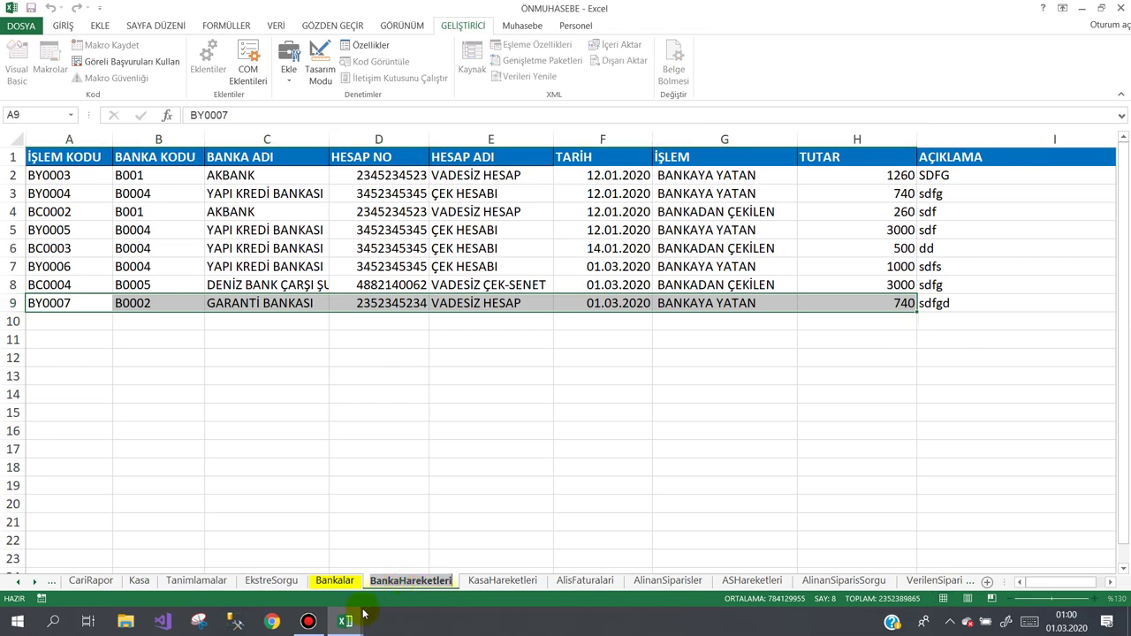
{"action": "mouse_move", "coordinate": [345, 621]}
{"action": "left_click", "coordinate": [406, 553]}
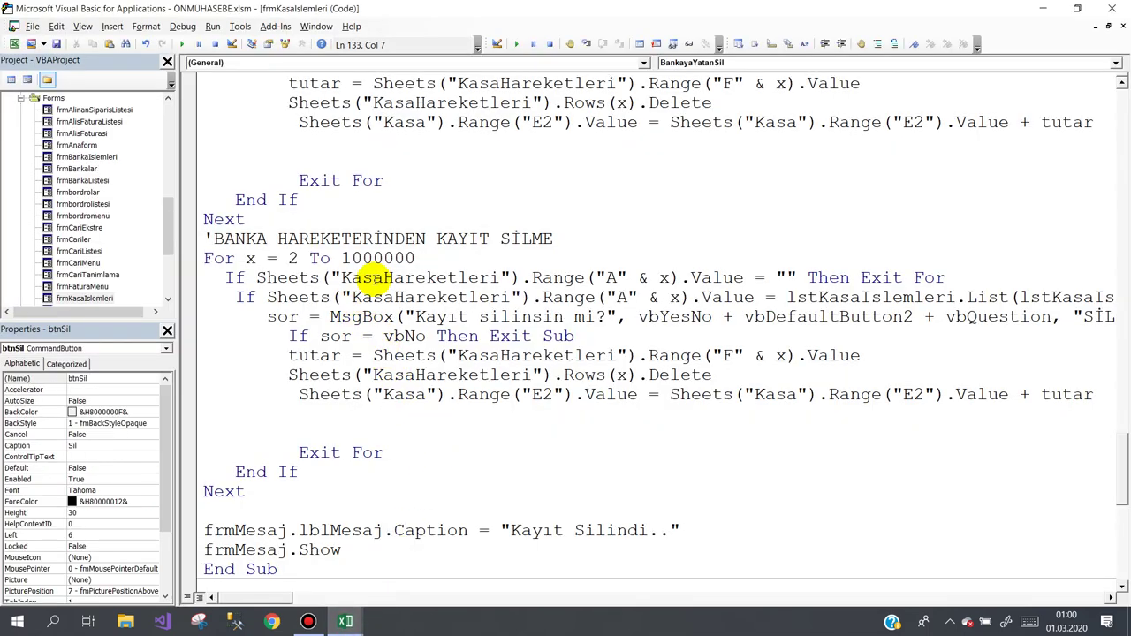
{"action": "double_click", "coordinate": [382, 279]}
{"action": "type", "text": "BankaHareketleri"}
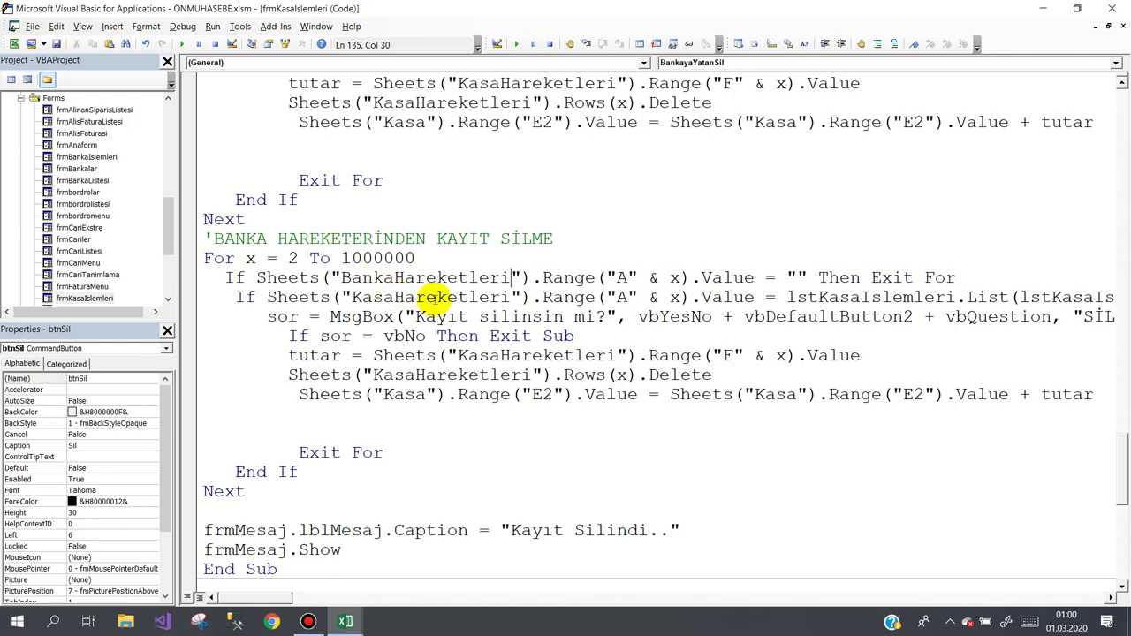
{"action": "double_click", "coordinate": [412, 297]}
{"action": "type", "text": "BankaHareketleri"}
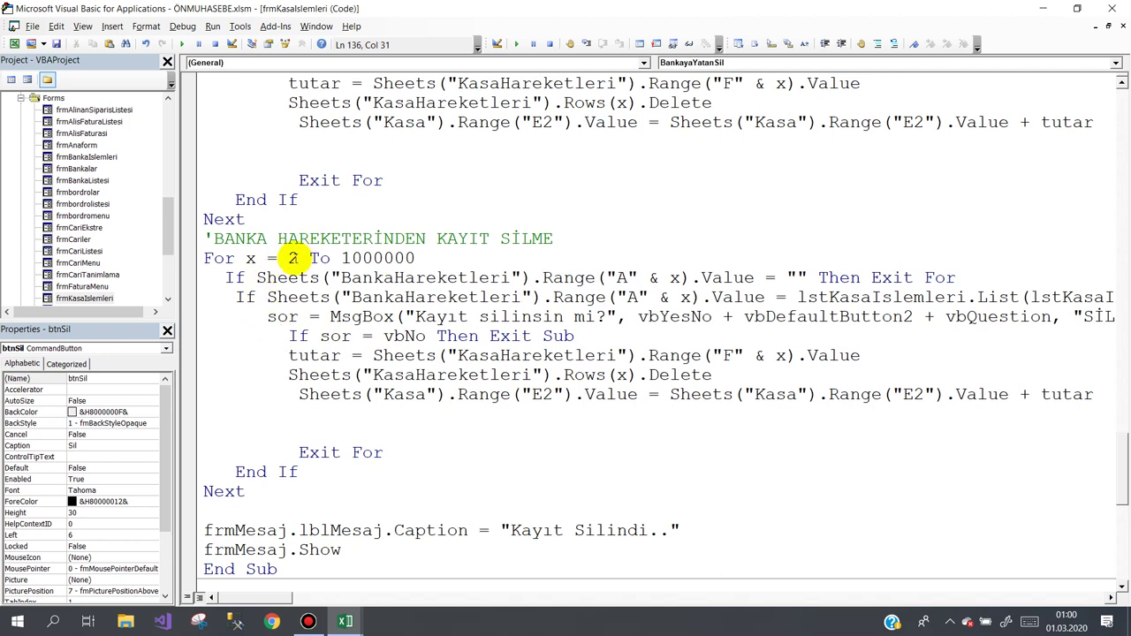
- Delete the MsgBox/If sor prompt and tutar lines, and make the row deletion target BankaHareketleri
{"action": "left_click_drag", "start_coordinate": [268, 316], "coordinate": [607, 332]}
{"action": "key", "text": "Delete"}
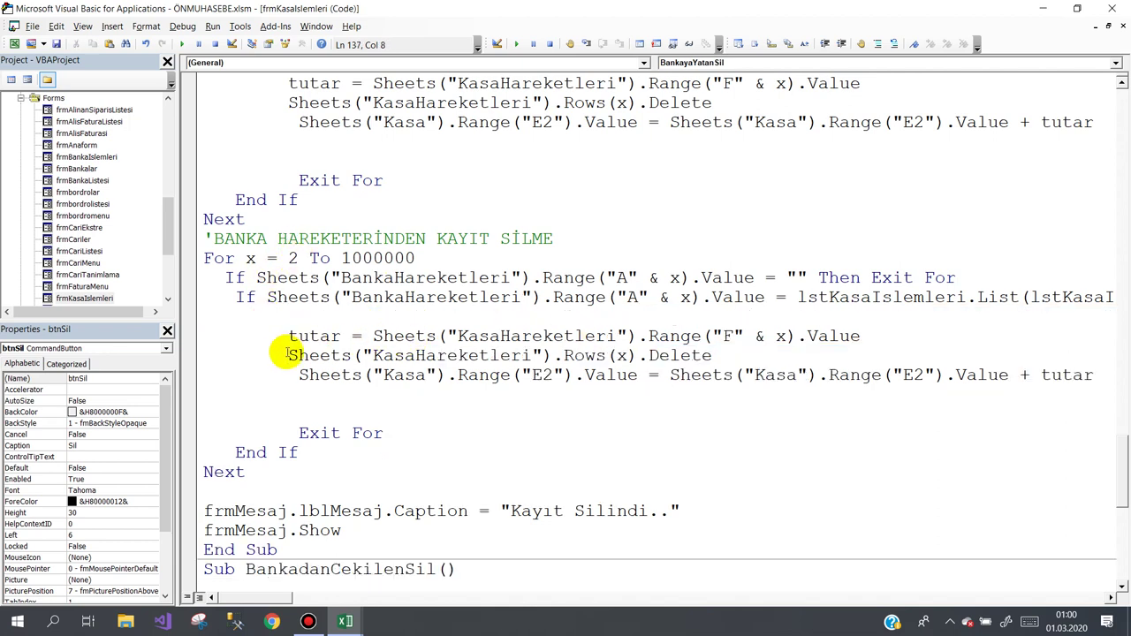
{"action": "mouse_move", "coordinate": [279, 336]}
{"action": "left_mouse_down"}
{"action": "mouse_move", "coordinate": [720, 351]}
{"action": "mouse_move", "coordinate": [890, 329]}
{"action": "left_mouse_up"}
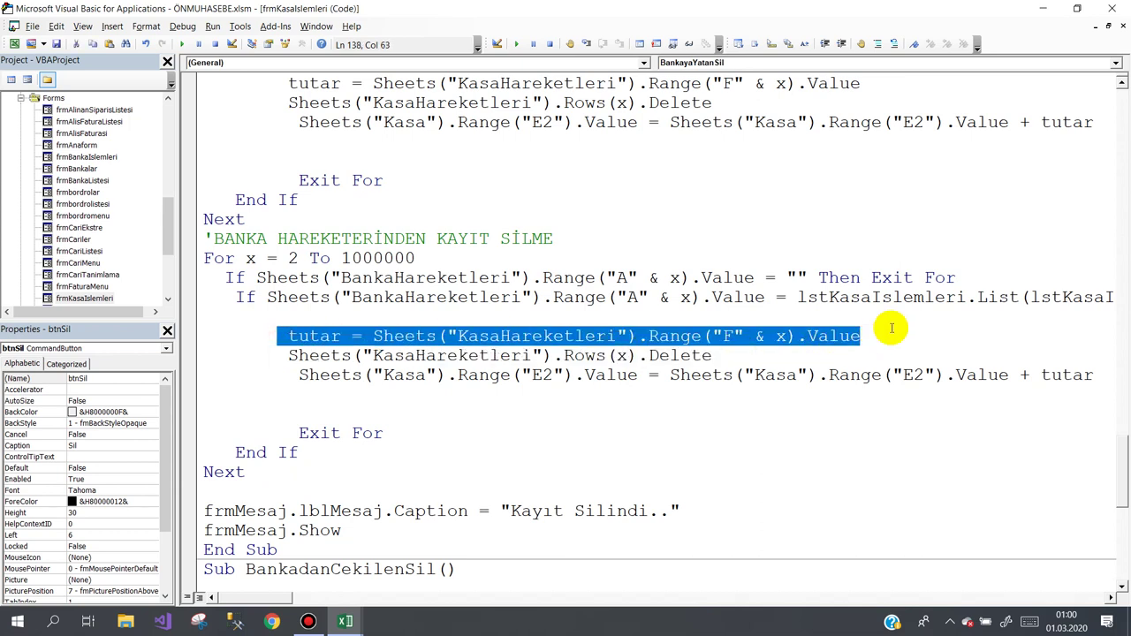
{"action": "key", "text": "Delete"}
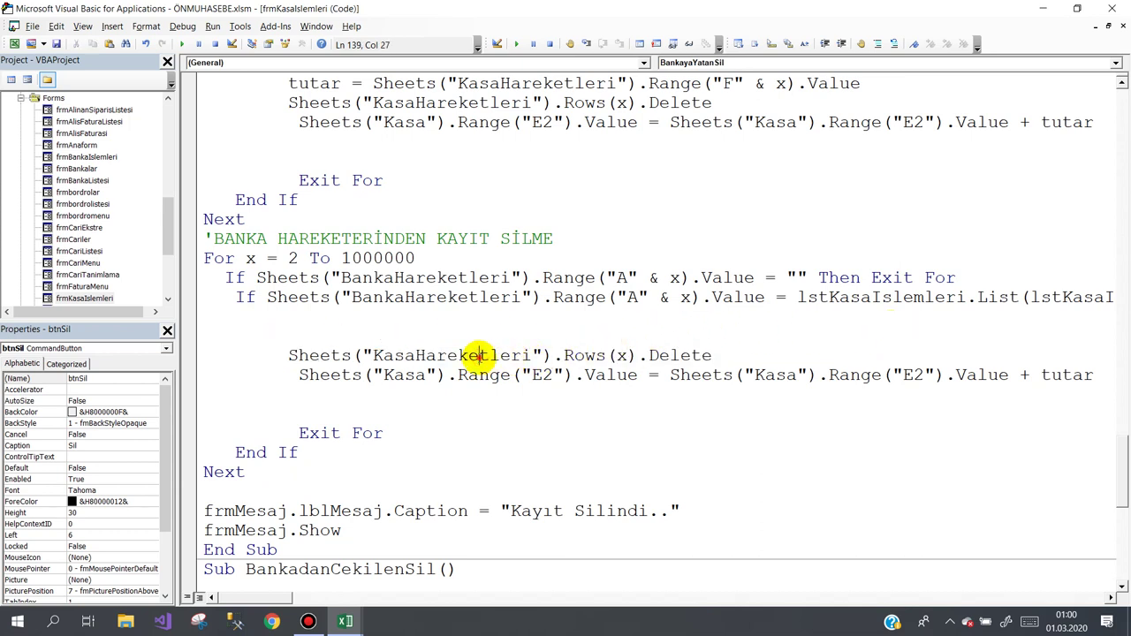
{"action": "double_click", "coordinate": [480, 357]}
{"action": "type", "text": "BankaHareketleri"}
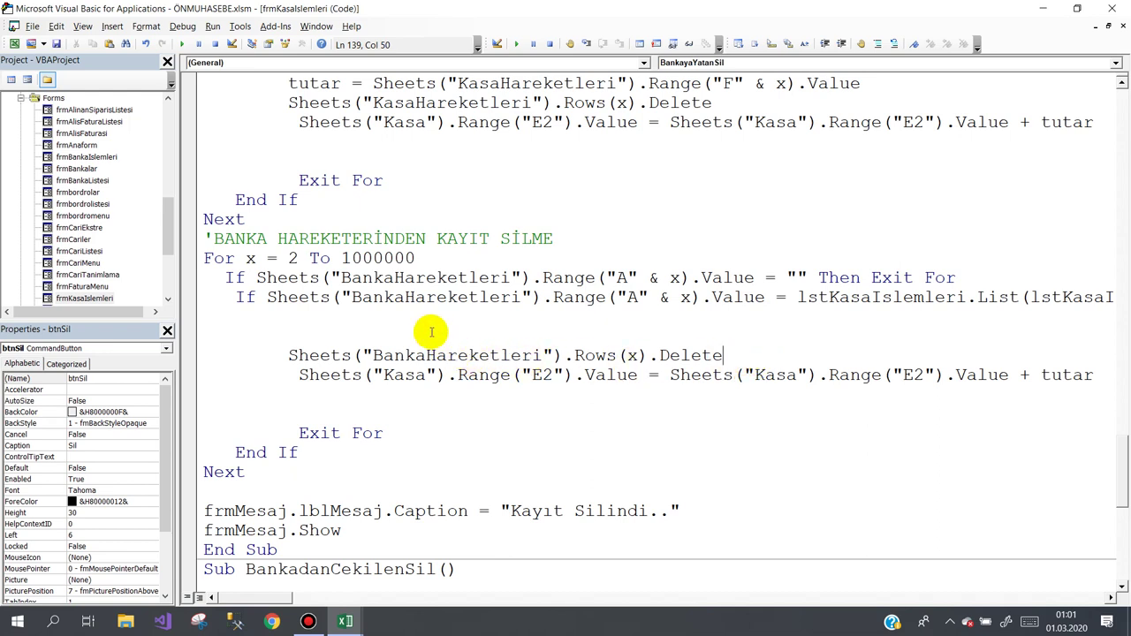
{"action": "mouse_move", "coordinate": [327, 615]}
{"action": "left_click", "coordinate": [232, 560]}
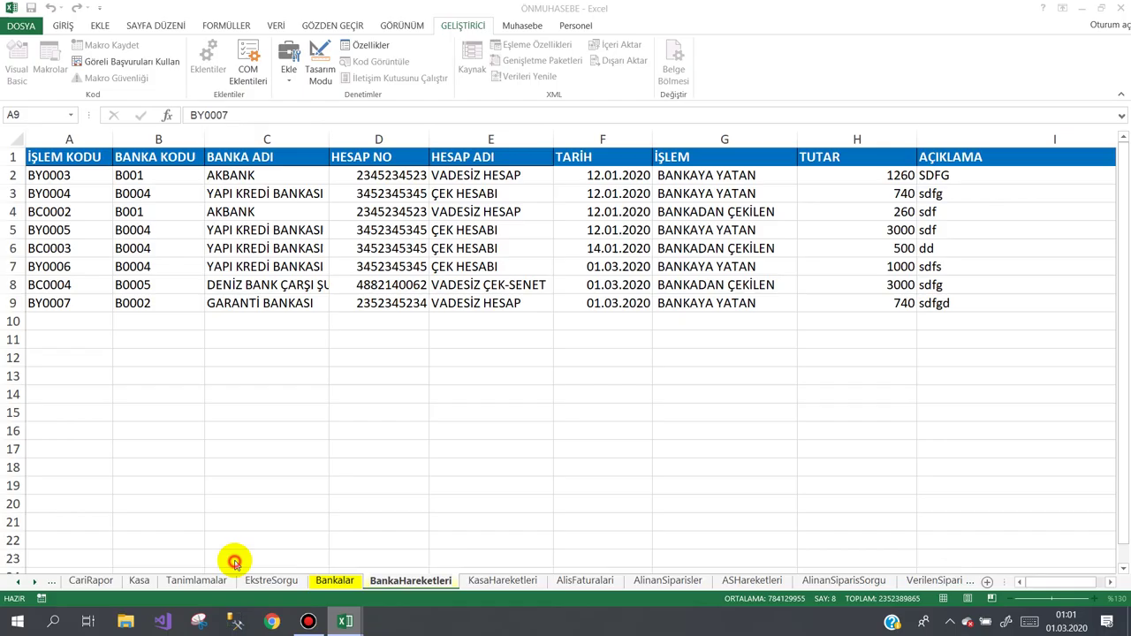
{"action": "left_click", "coordinate": [371, 416]}
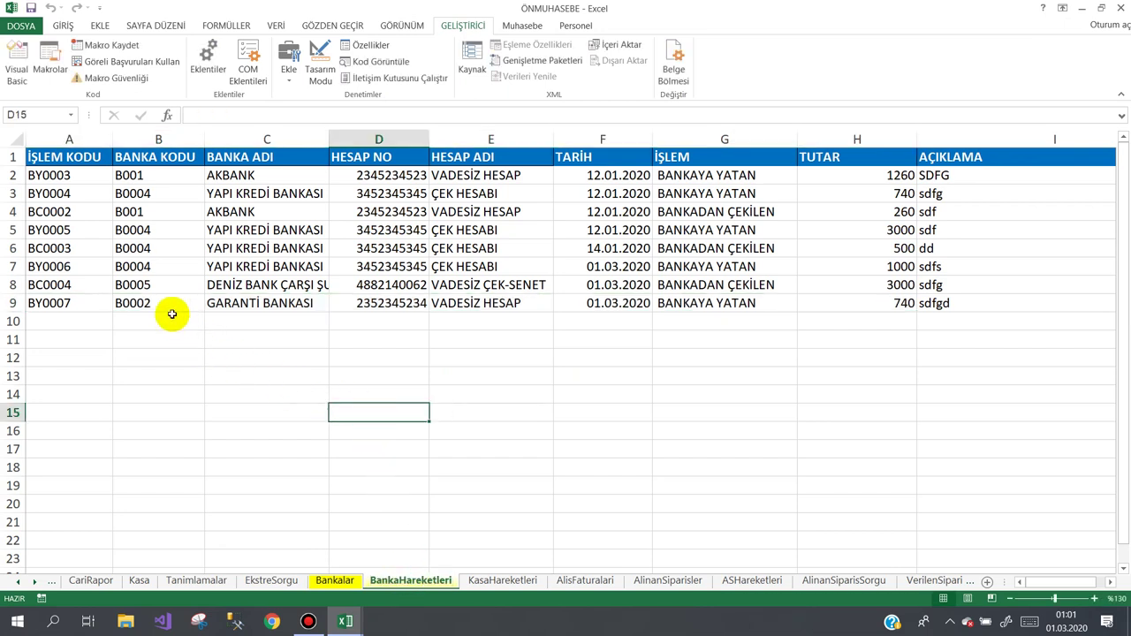
{"action": "left_click", "coordinate": [165, 303]}
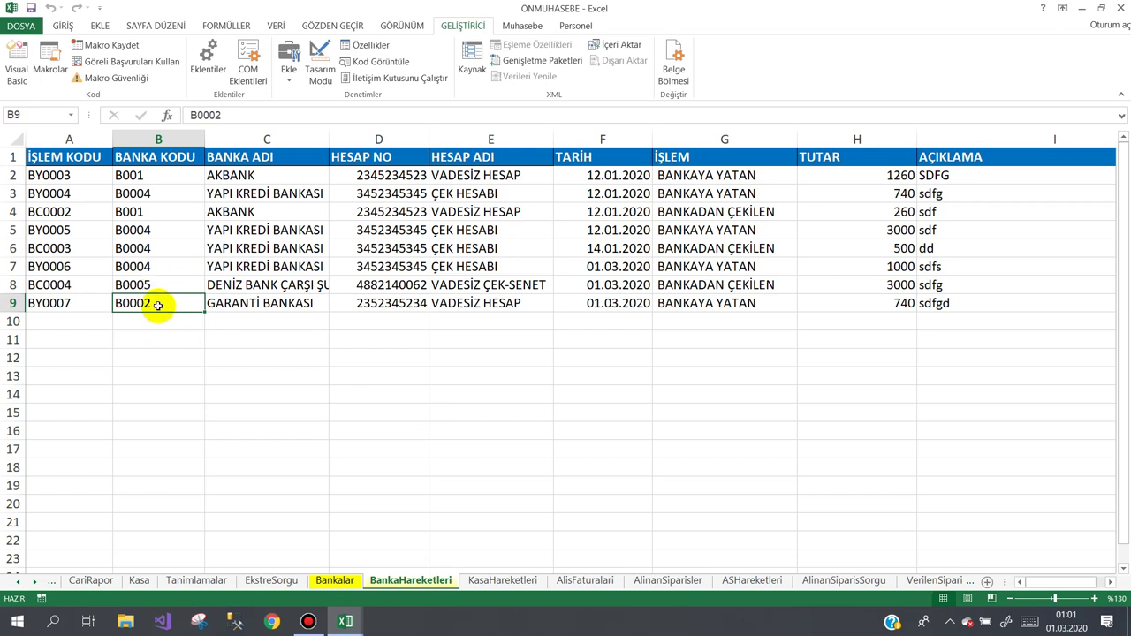
{"action": "left_click", "coordinate": [14, 303]}
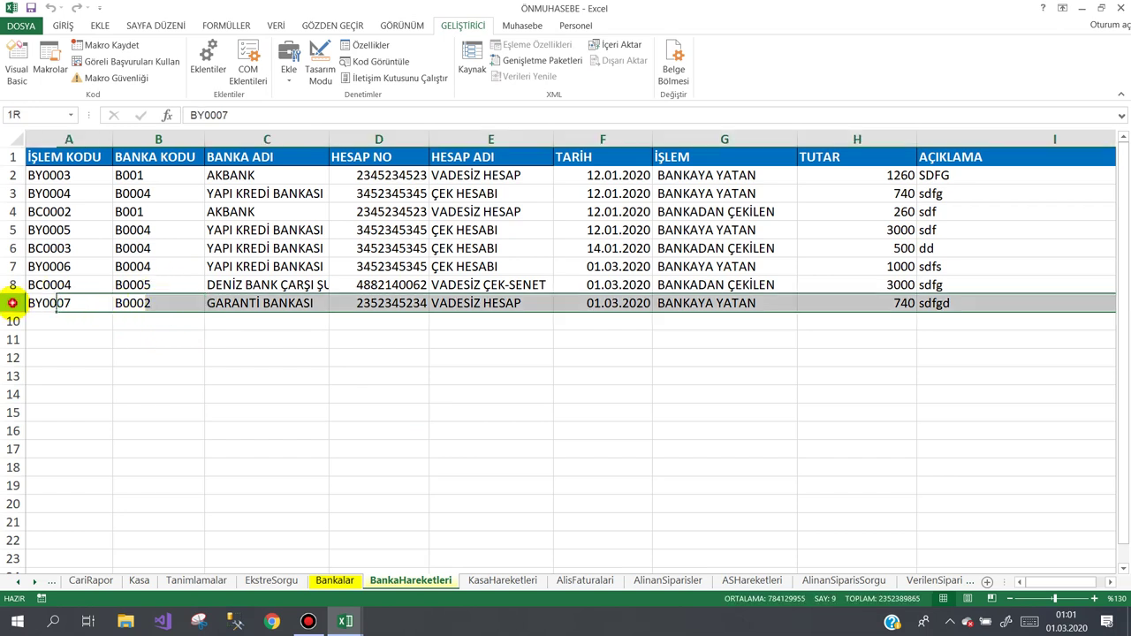
{"action": "left_click", "coordinate": [53, 305]}
{"action": "left_click", "coordinate": [151, 303]}
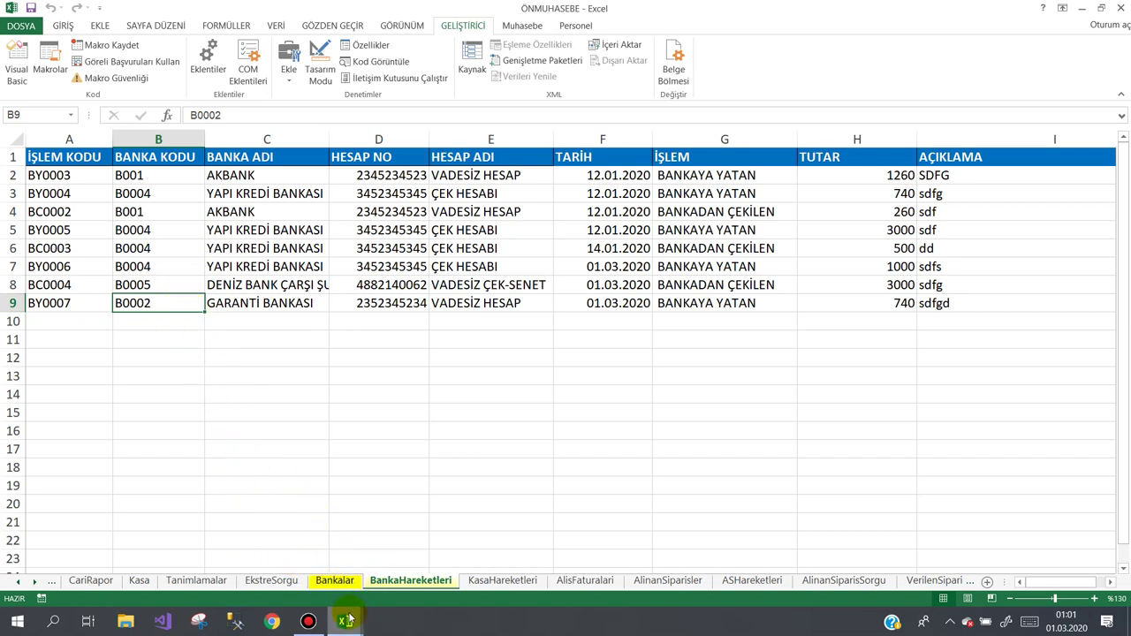
{"action": "mouse_move", "coordinate": [350, 620]}
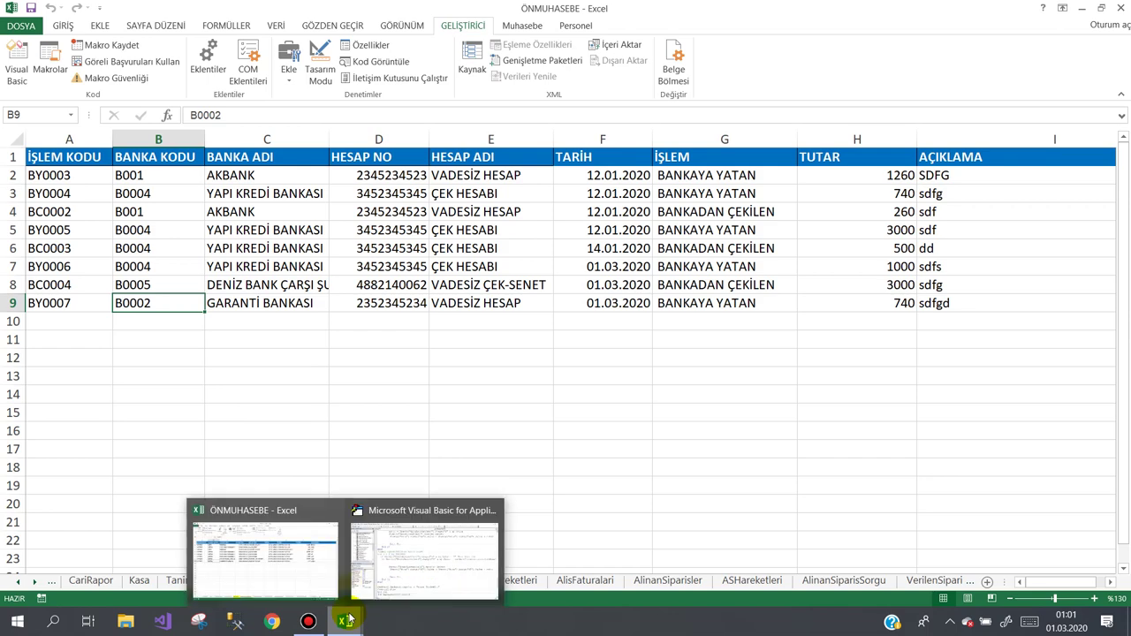
- Declare a new variable banka As String below the tutar declaration
{"action": "left_click", "coordinate": [391, 556]}
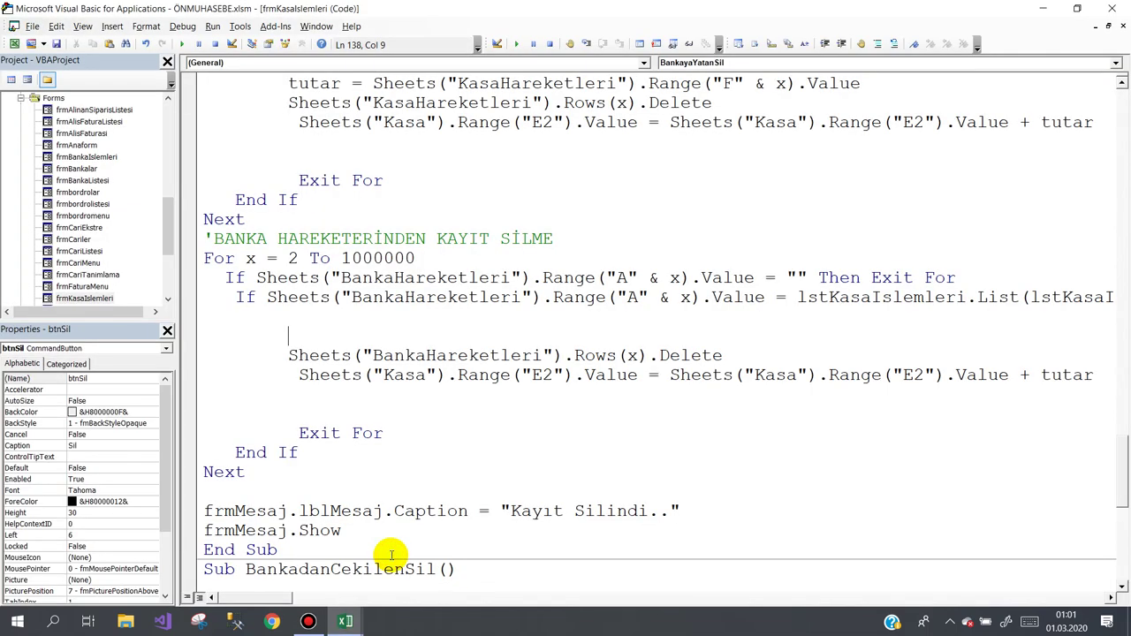
{"action": "scroll", "coordinate": [323, 256], "scroll_direction": "up", "scroll_amount": 2}
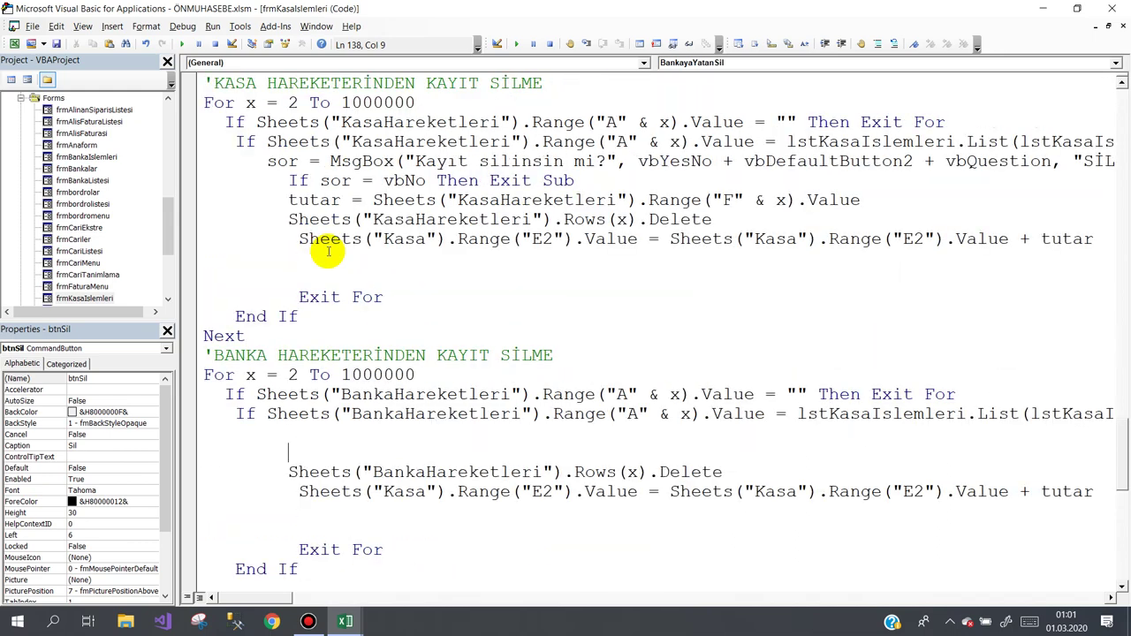
{"action": "scroll", "coordinate": [329, 252], "scroll_direction": "up", "scroll_amount": 2}
{"action": "left_click", "coordinate": [415, 178]}
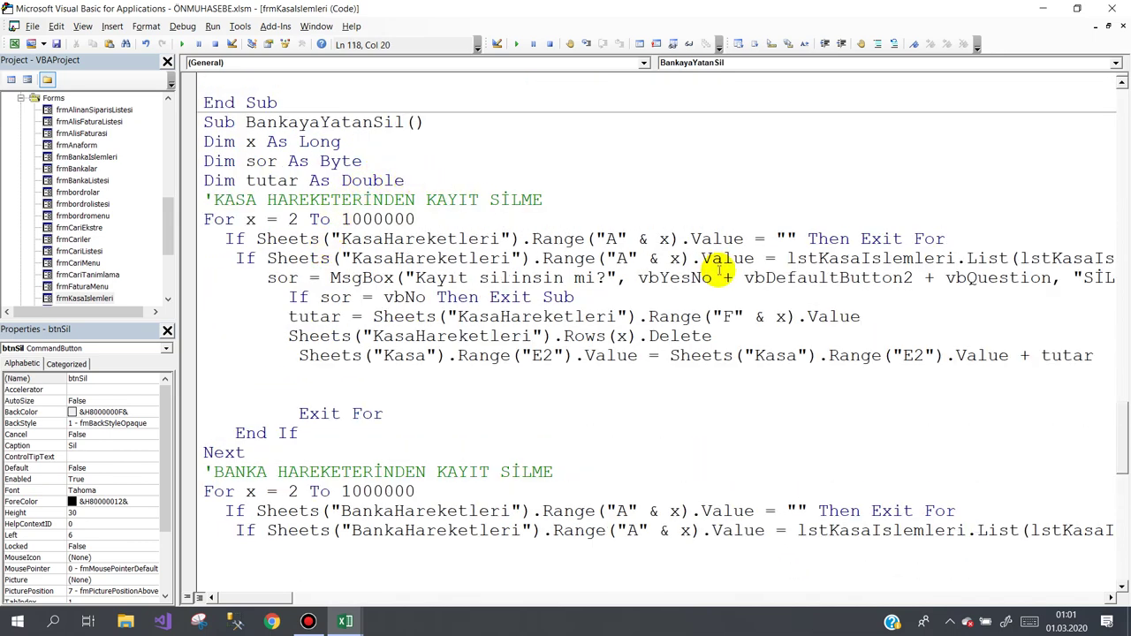
{"action": "key", "text": "Return"}
{"action": "type", "text": "dim bank"}
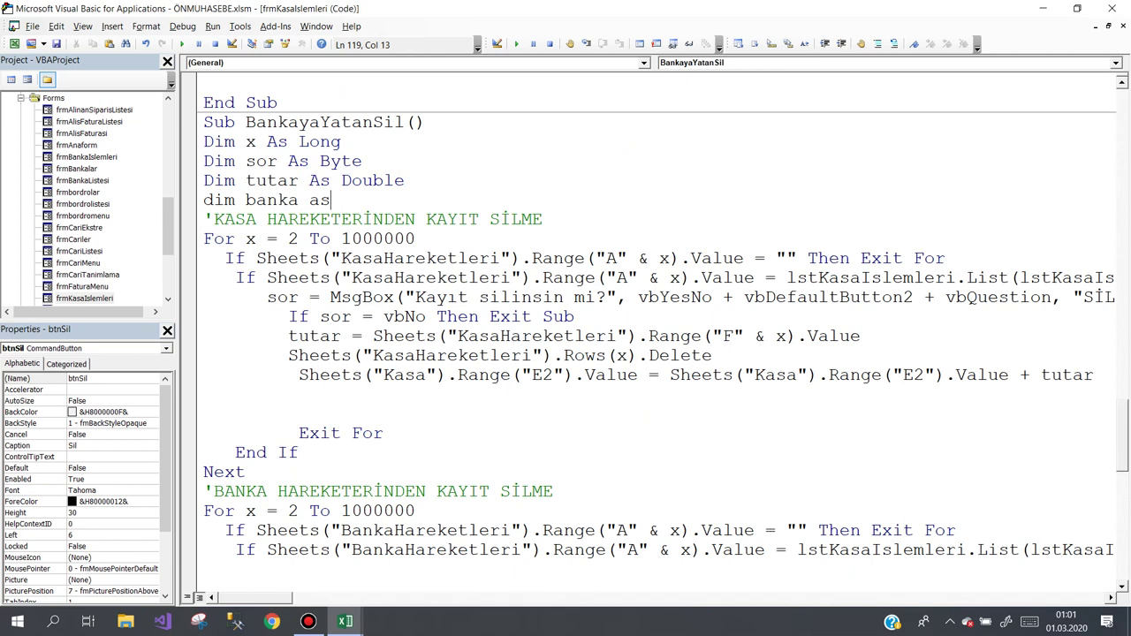
{"action": "type", "text": "a as"}
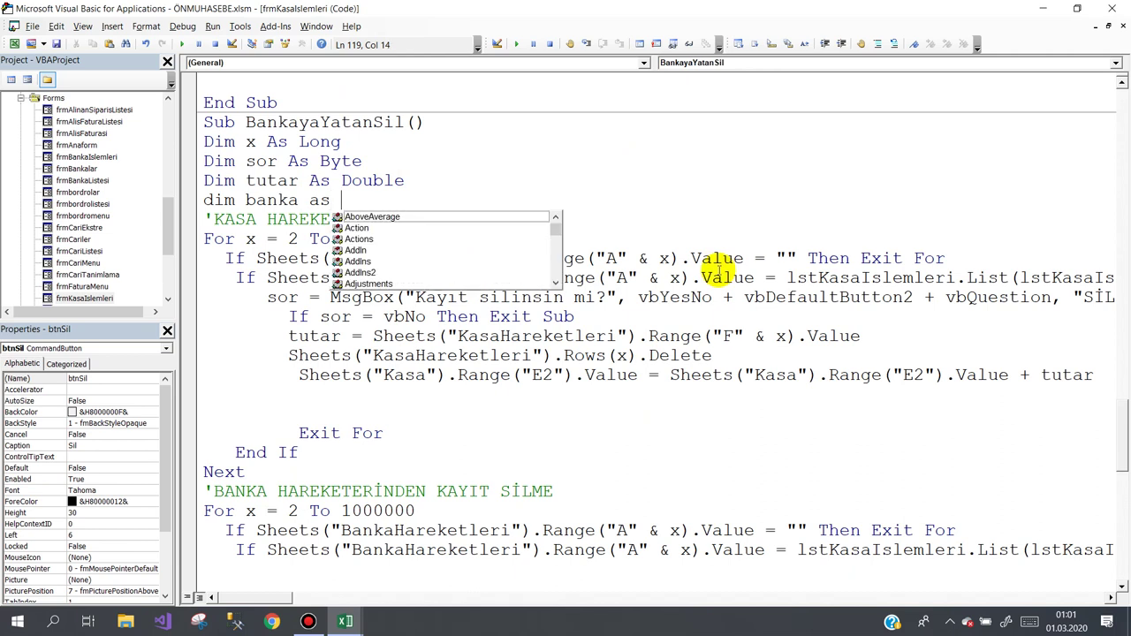
{"action": "type", "text": " Str"}
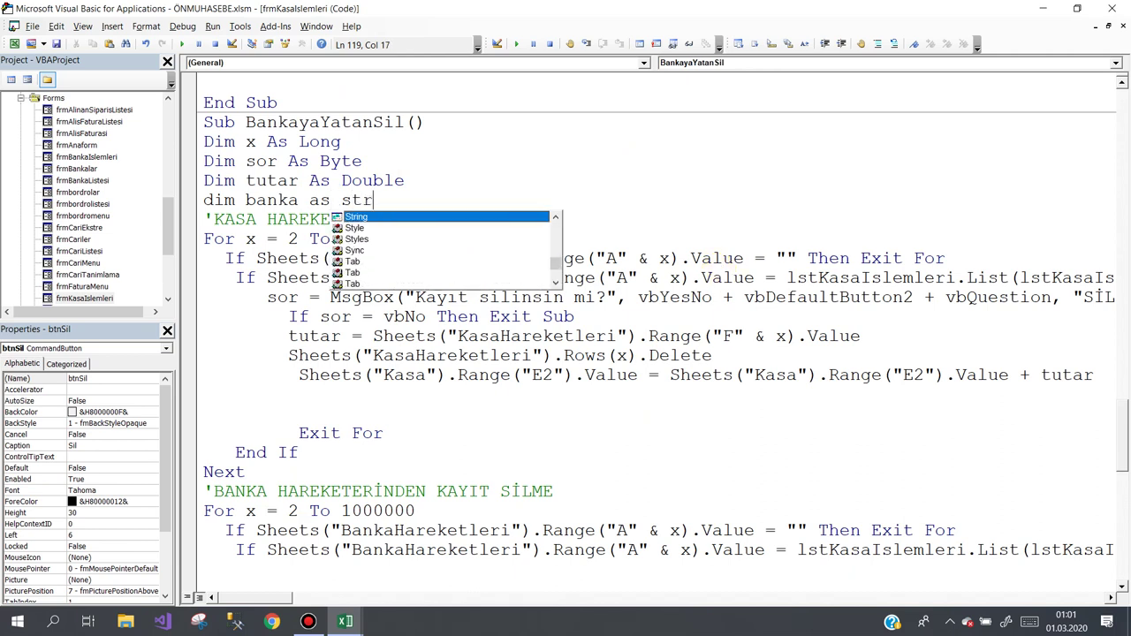
{"action": "key", "text": "space"}
{"action": "left_click", "coordinate": [680, 355]}
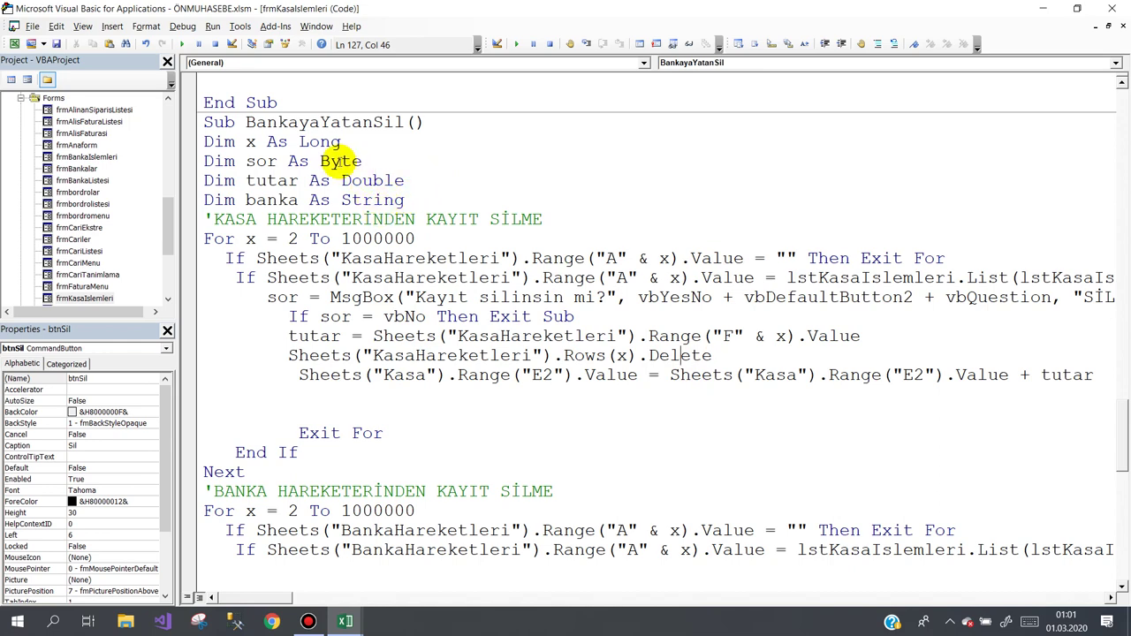
- Glance at the Excel workbook, then return to the code and scroll down to the BANKA block
{"action": "mouse_move", "coordinate": [345, 621]}
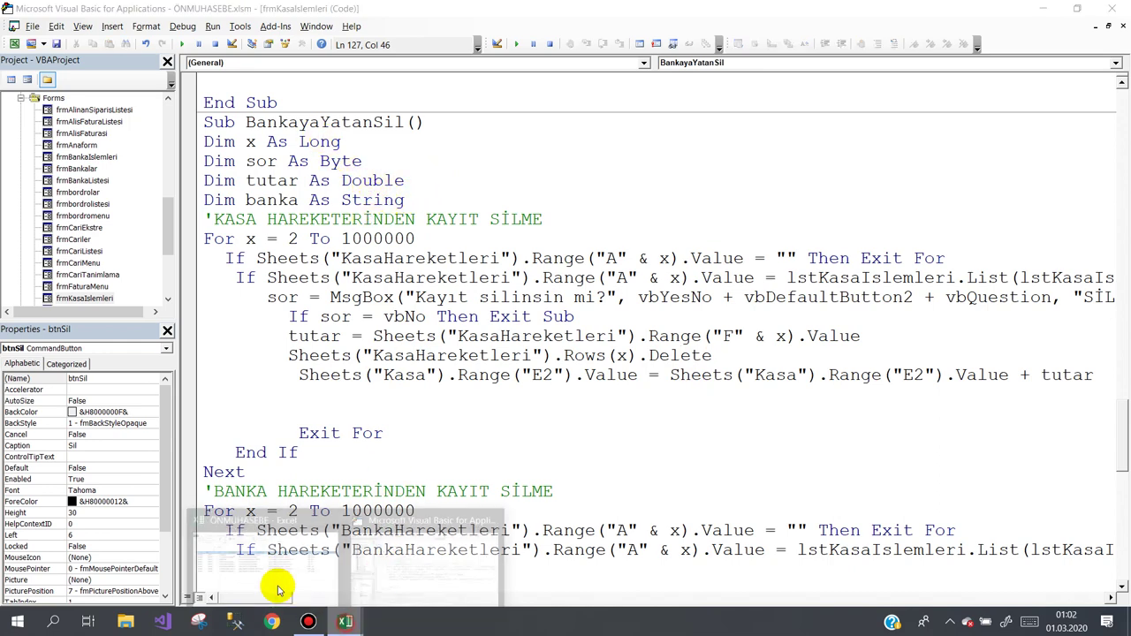
{"action": "left_click", "coordinate": [263, 570]}
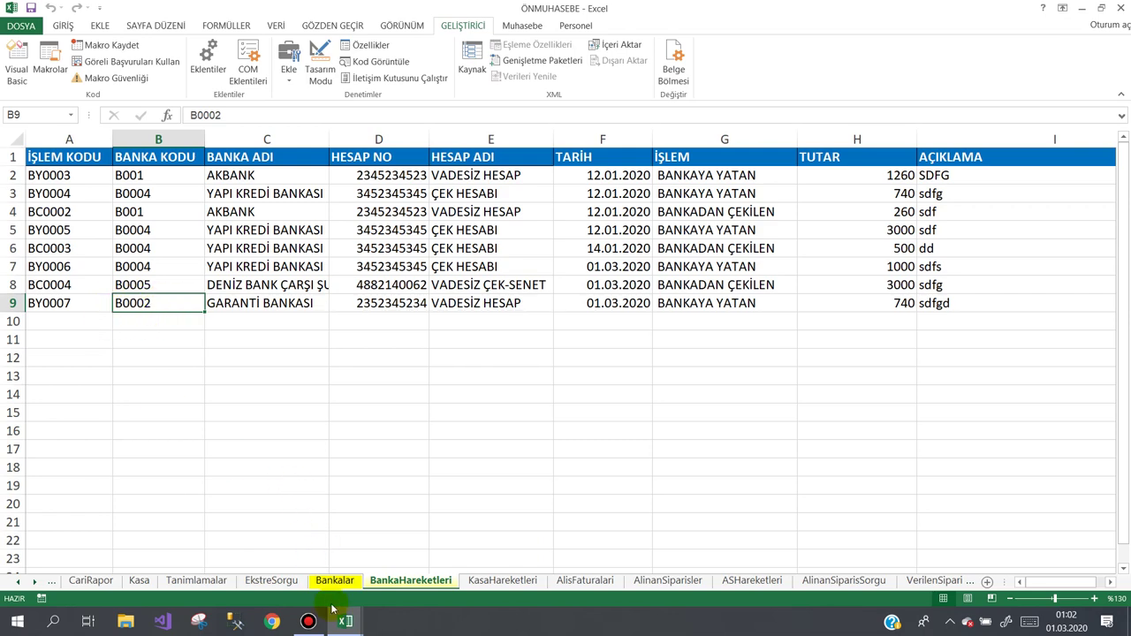
{"action": "left_click", "coordinate": [346, 625]}
{"action": "left_click", "coordinate": [413, 555]}
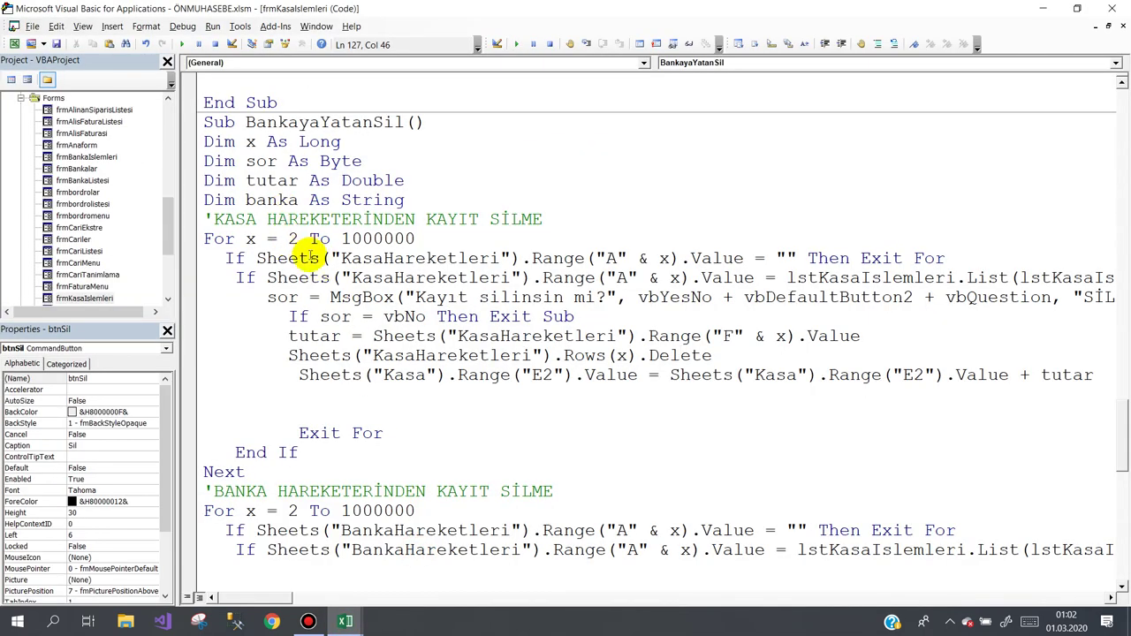
{"action": "scroll", "coordinate": [362, 433], "scroll_direction": "down", "scroll_amount": 2}
{"action": "scroll", "coordinate": [297, 460], "scroll_direction": "down", "scroll_amount": 1}
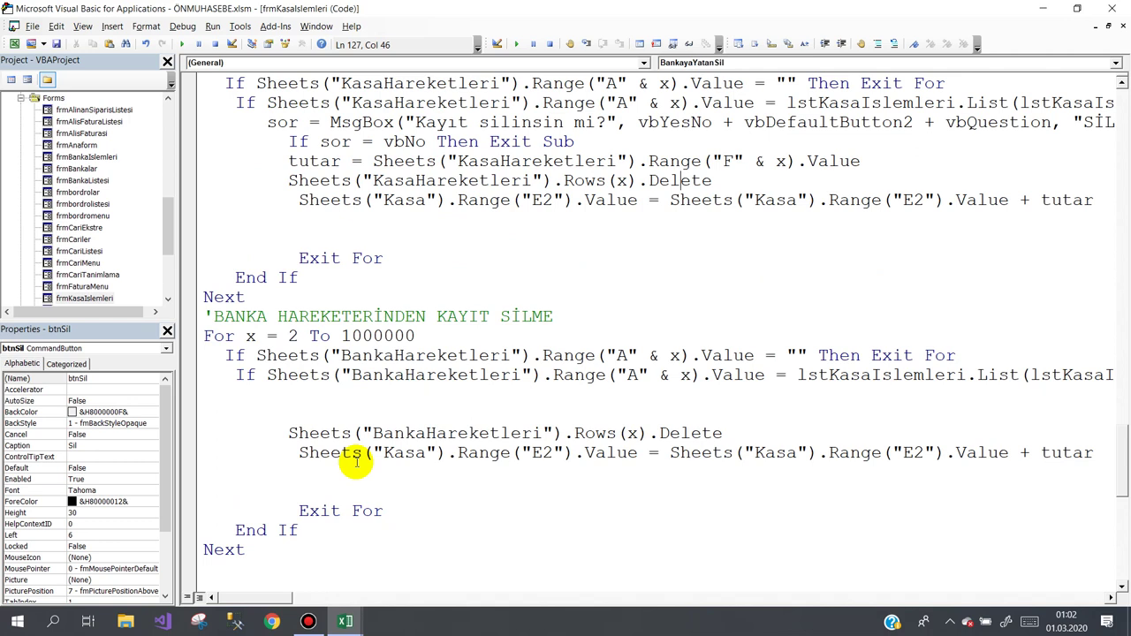
- Write banka = Sheets("BankaHareketleri").Range("B" & x).Value, then bring up the ÖNMUHASEBE workbook
{"action": "left_click", "coordinate": [305, 408]}
{"action": "type", "text": "banka="}
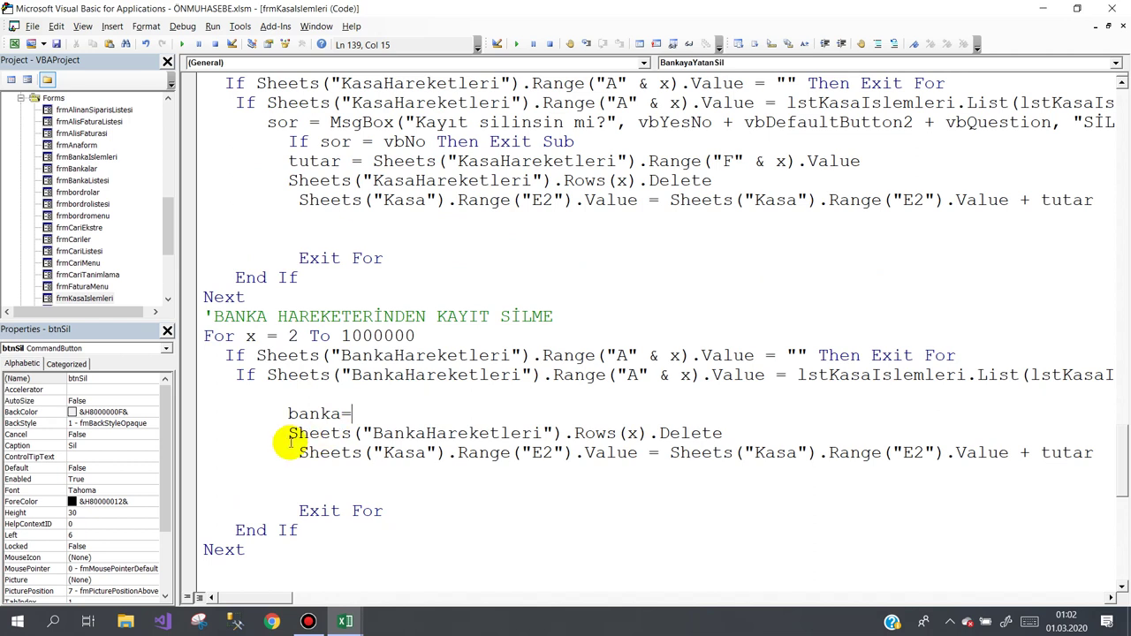
{"action": "left_click_drag", "start_coordinate": [288, 433], "coordinate": [566, 437]}
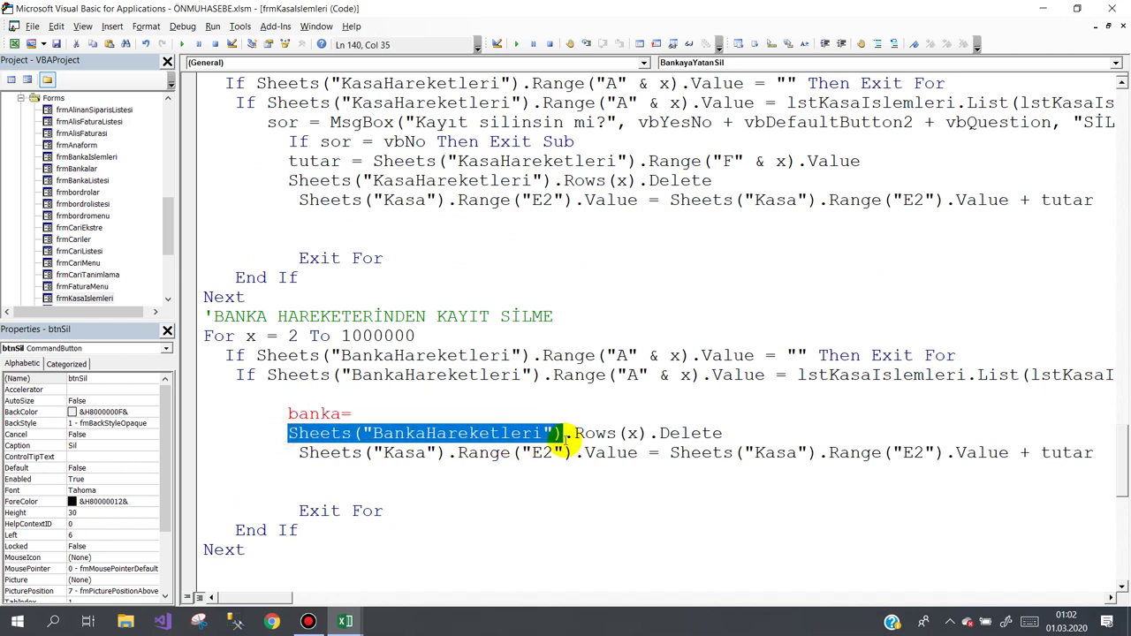
{"action": "key", "text": "ctrl+c"}
{"action": "left_click", "coordinate": [463, 414]}
{"action": "key", "text": "ctrl+v"}
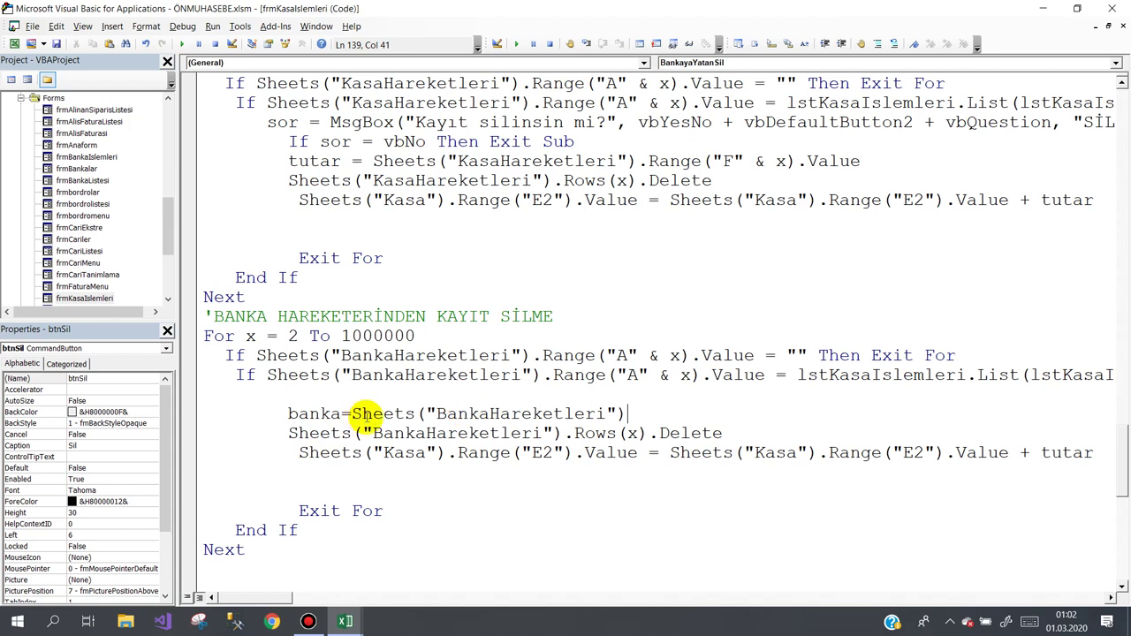
{"action": "type", "text": ".range(\"B\"&x).value"}
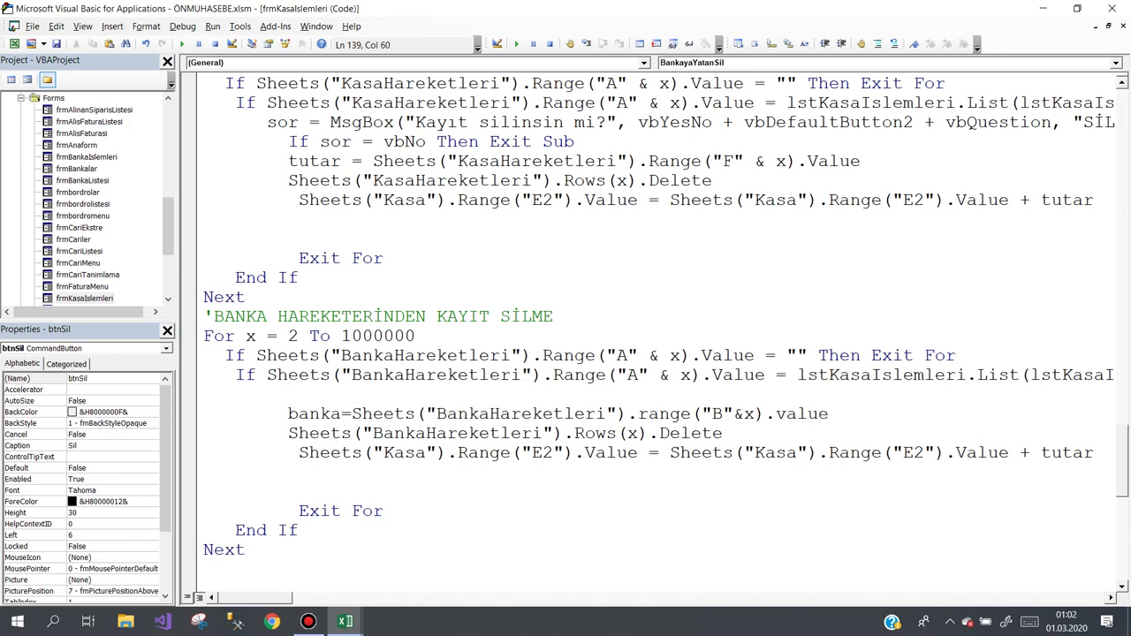
{"action": "key", "text": "Down"}
{"action": "left_click", "coordinate": [343, 623]}
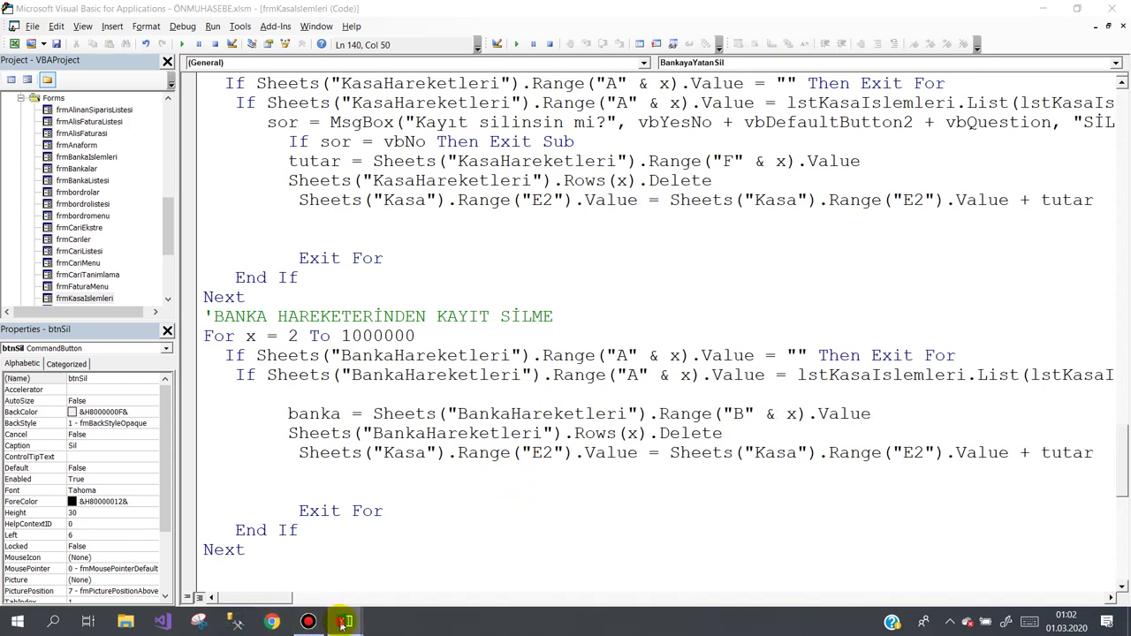
{"action": "left_click", "coordinate": [291, 570]}
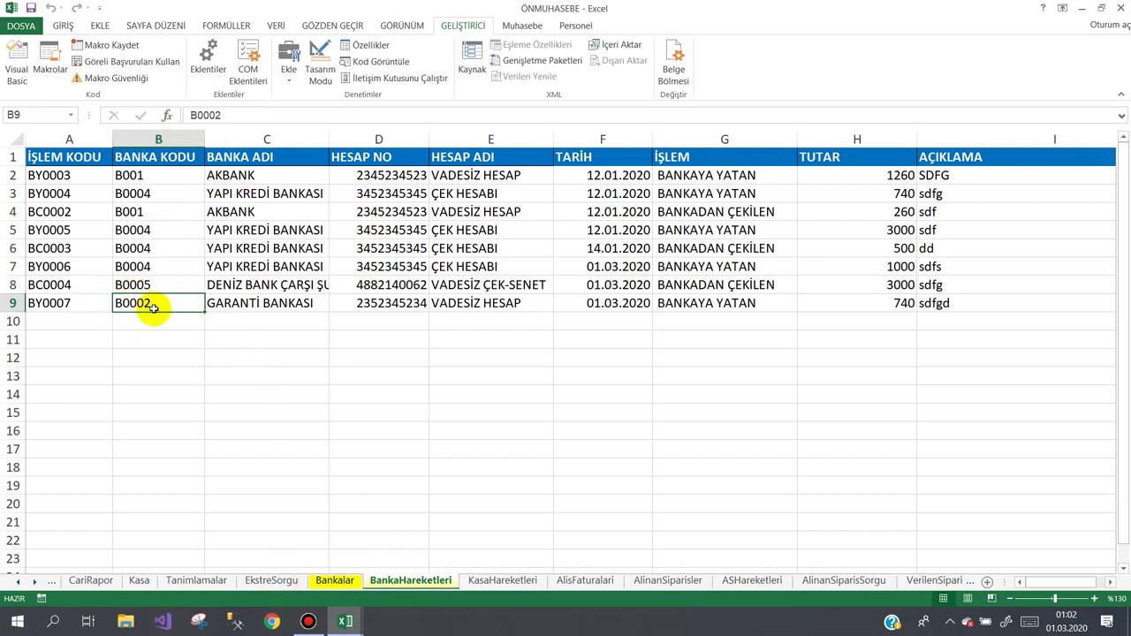
- Delete the Sheets("Kasa").Range("E2") balance update line from the bank block
{"action": "mouse_move", "coordinate": [344, 621]}
{"action": "left_click", "coordinate": [389, 575]}
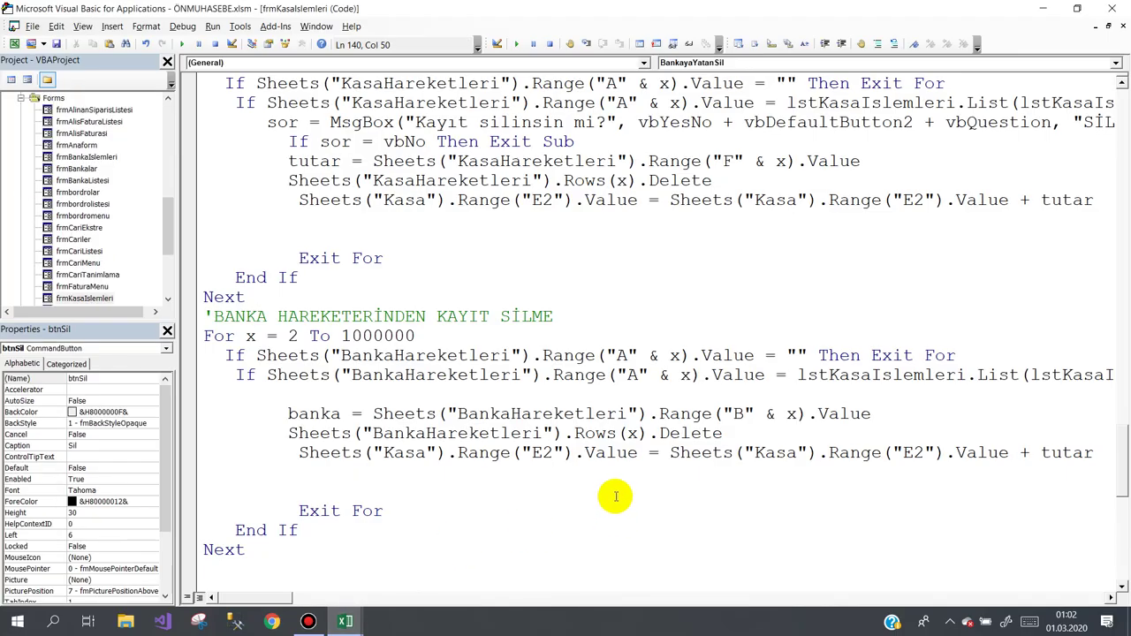
{"action": "left_click", "coordinate": [562, 508]}
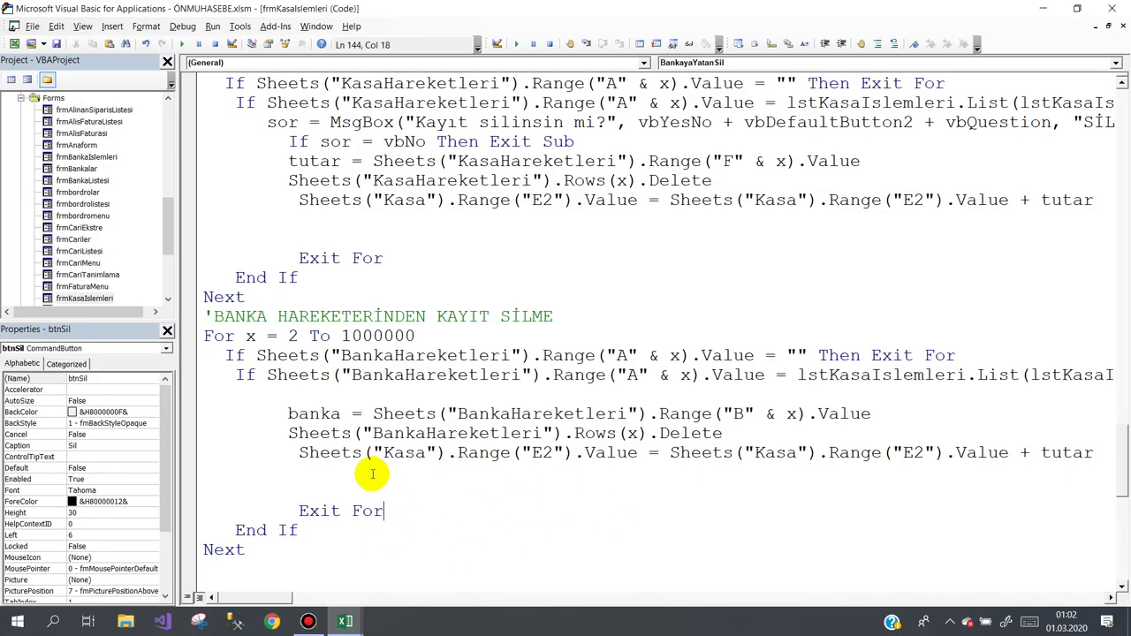
{"action": "double_click", "coordinate": [446, 433]}
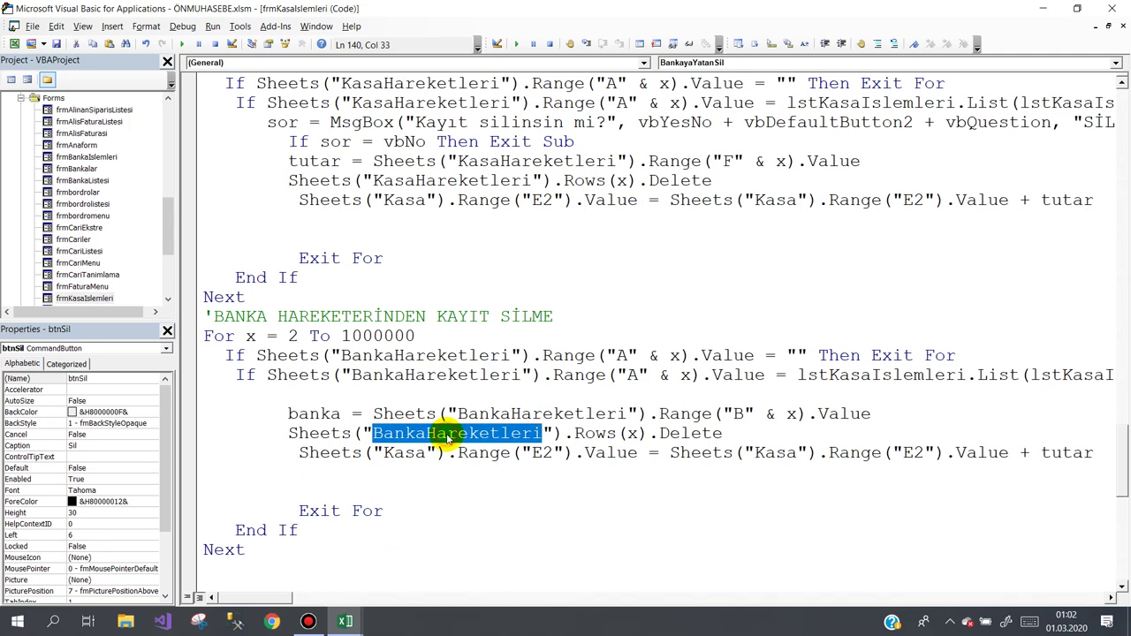
{"action": "double_click", "coordinate": [300, 453]}
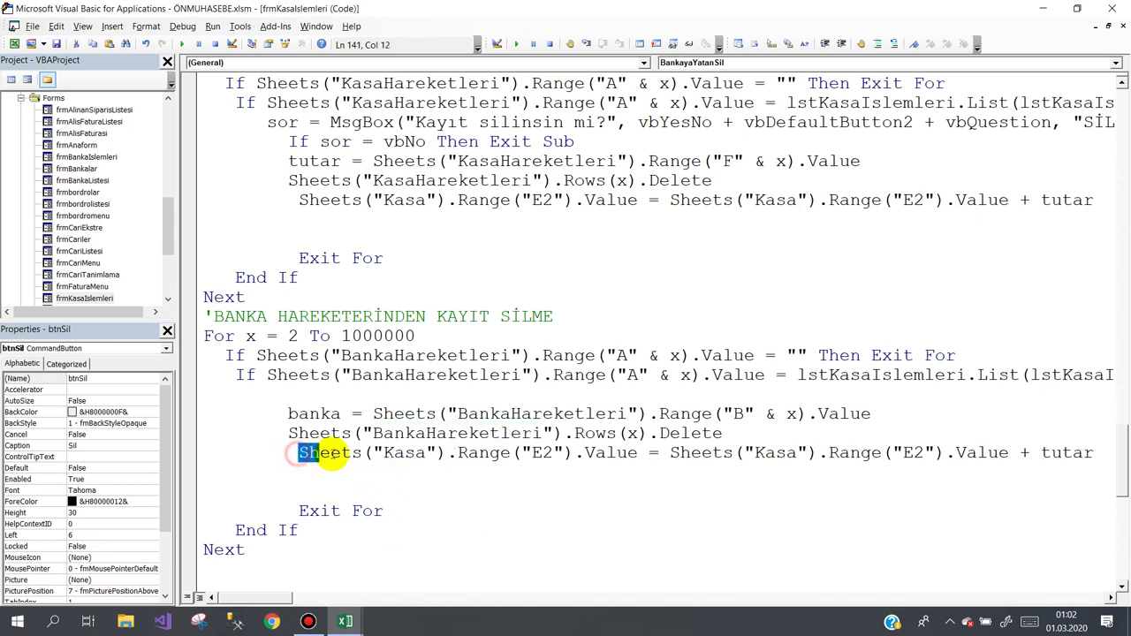
{"action": "left_click_drag", "start_coordinate": [329, 453], "coordinate": [1105, 452]}
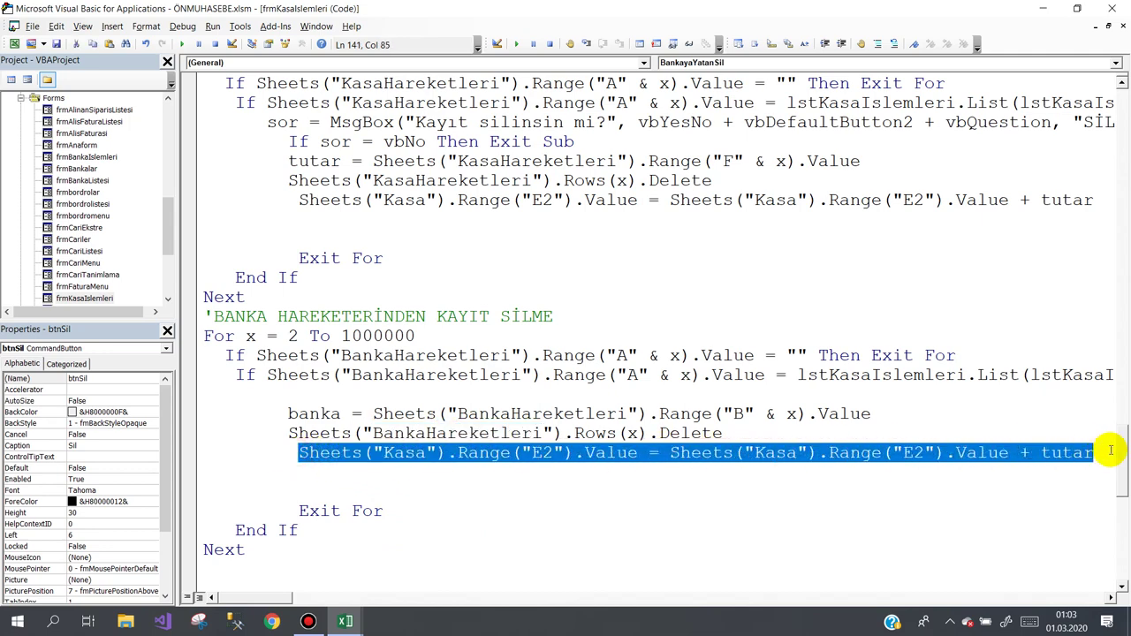
{"action": "key", "text": "Delete"}
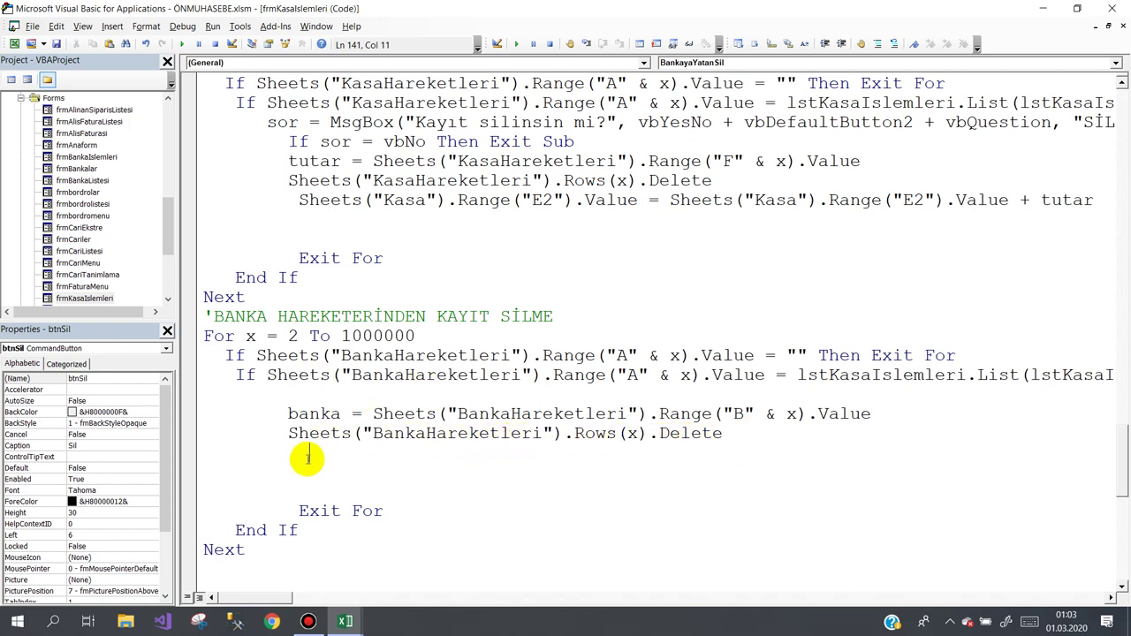
- Remove the leftover blank lines before Exit For and add blank lines after Next
{"action": "left_click", "coordinate": [194, 453]}
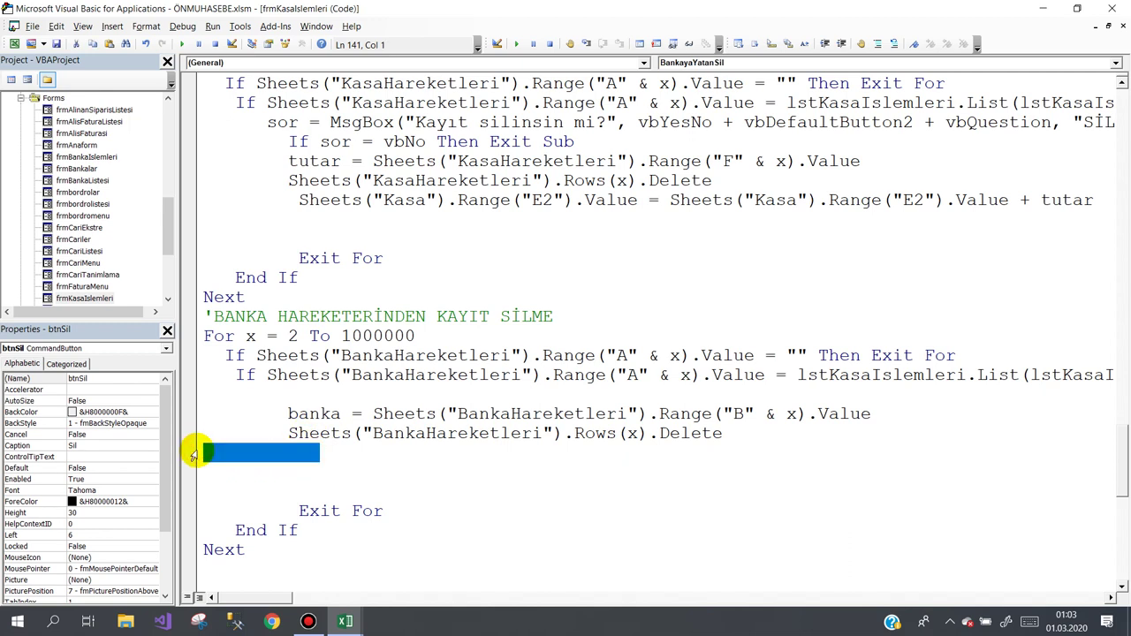
{"action": "key", "text": "Delete"}
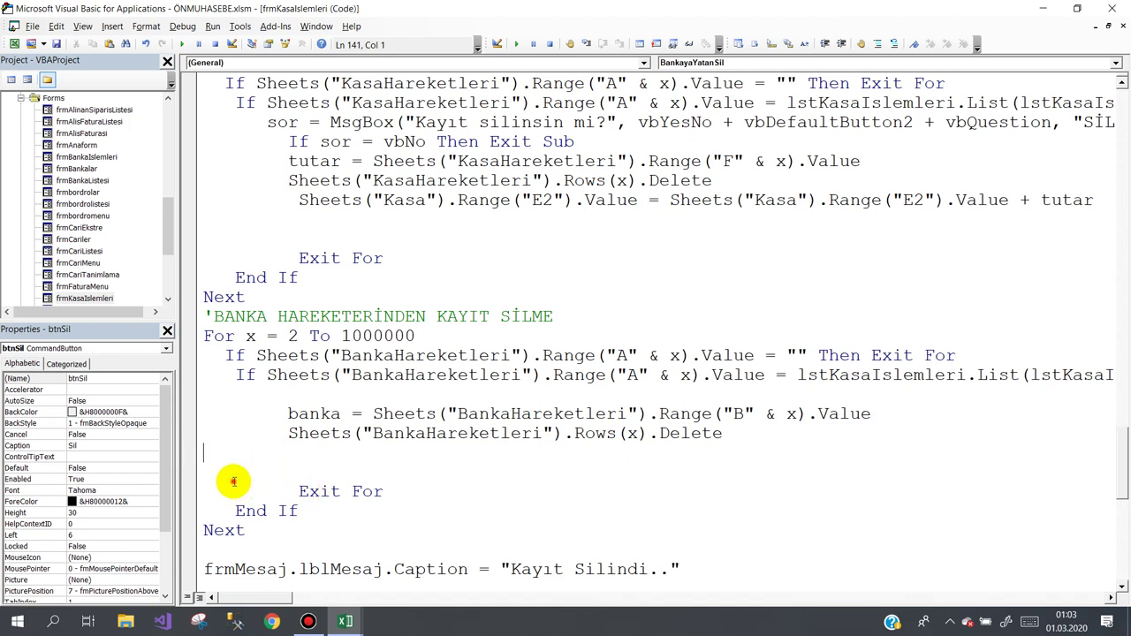
{"action": "left_click_drag", "start_coordinate": [235, 480], "coordinate": [192, 458]}
{"action": "key", "text": "Delete"}
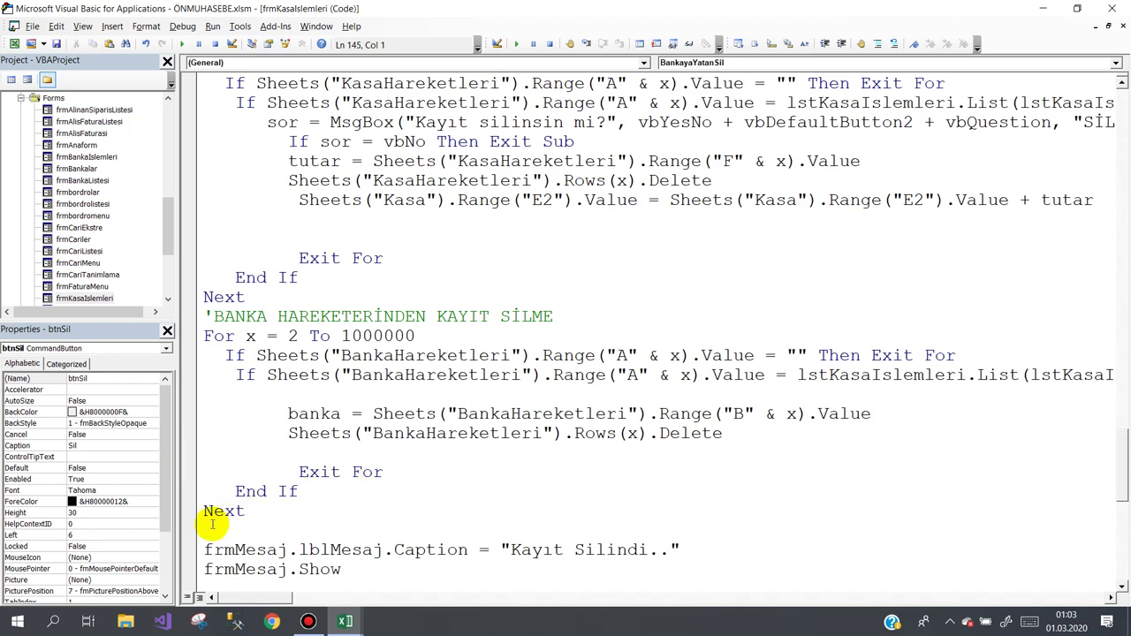
{"action": "key", "text": "Return"}
{"action": "key", "text": "Return"}
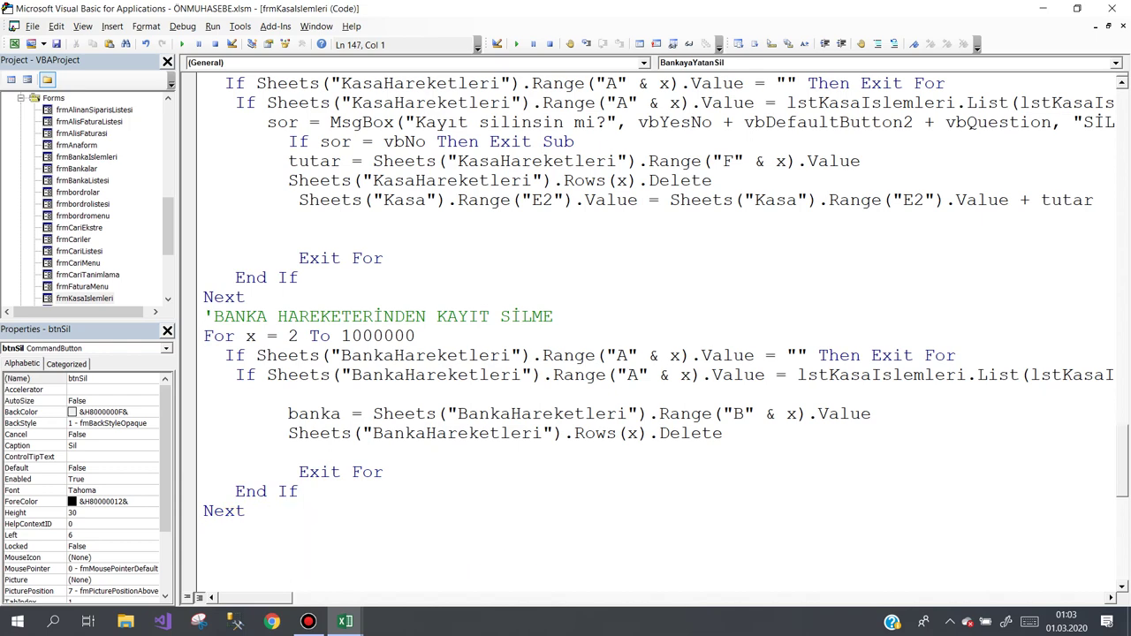
{"action": "scroll", "coordinate": [328, 412], "scroll_direction": "down", "scroll_amount": 2}
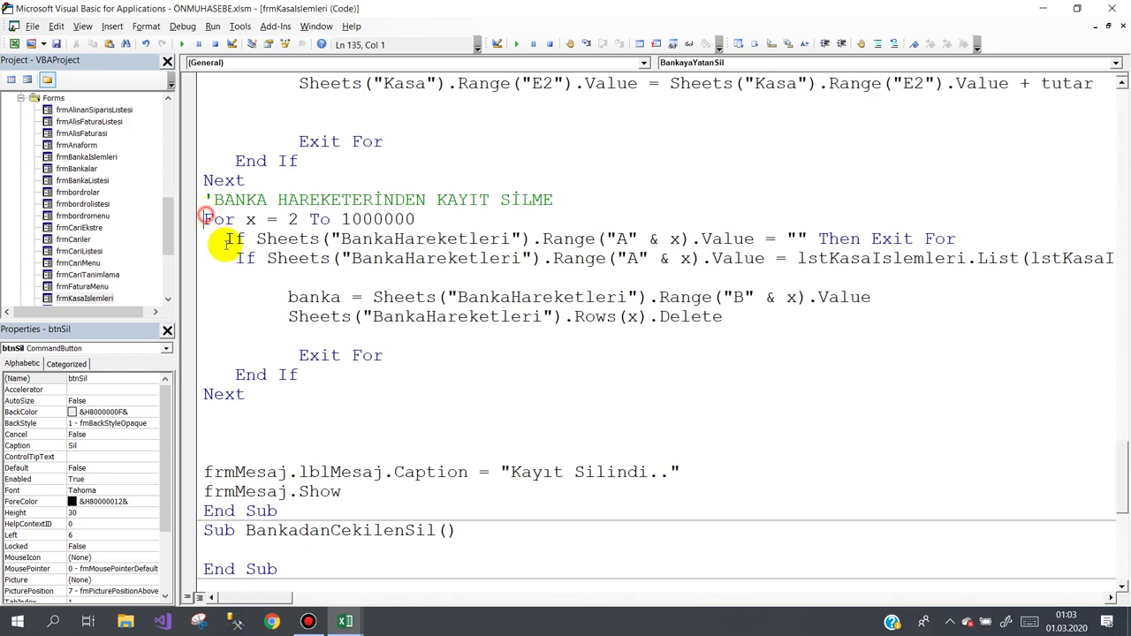
- Duplicate the For…Next bank deletion loop below the original
{"action": "left_click_drag", "start_coordinate": [206, 219], "coordinate": [310, 400]}
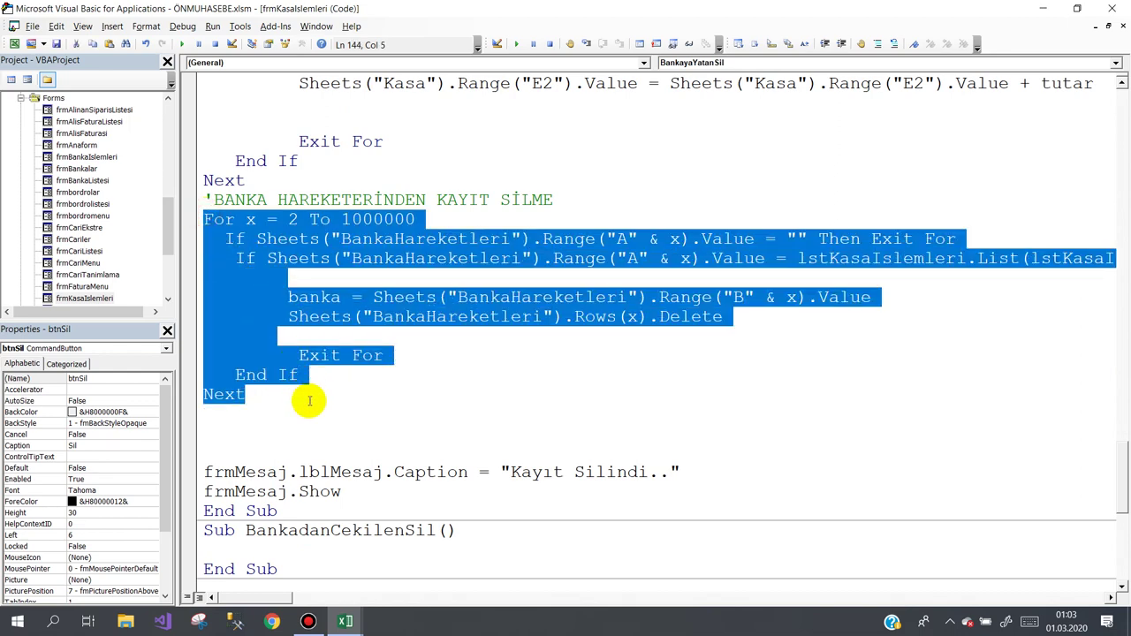
{"action": "left_click", "coordinate": [232, 417]}
{"action": "key", "text": "ctrl+v"}
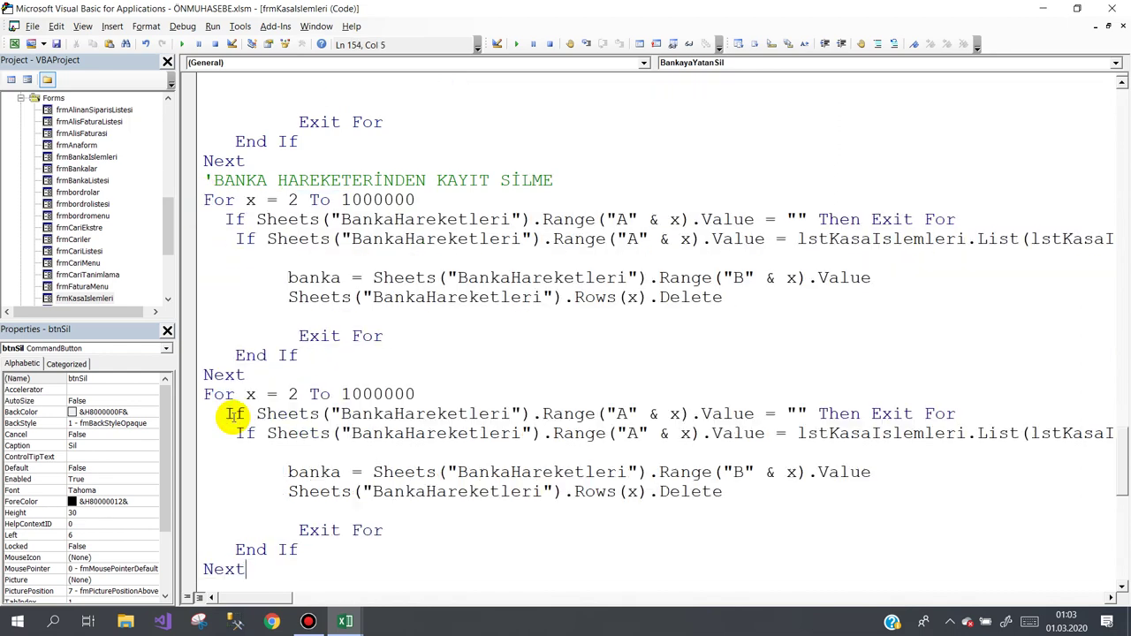
{"action": "key", "text": "Return"}
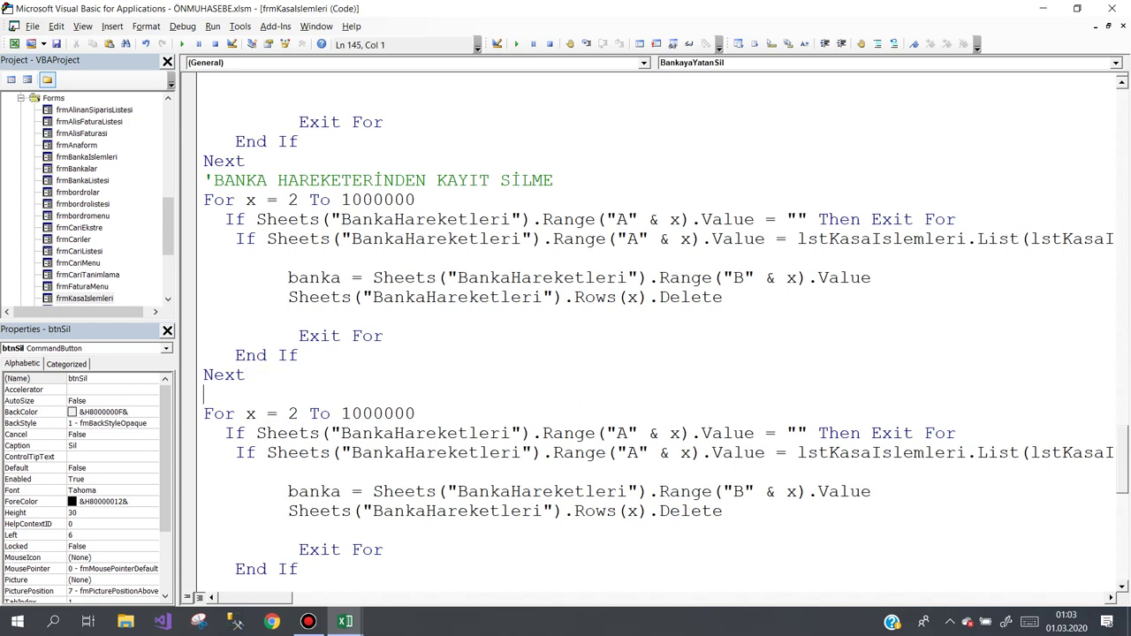
- Head the copied loop with a copy of the BANKA comment, reworded to 'BANKA HESABINDAN AZALTMA'
{"action": "left_click_drag", "start_coordinate": [575, 181], "coordinate": [201, 179]}
{"action": "key", "text": "ctrl+c"}
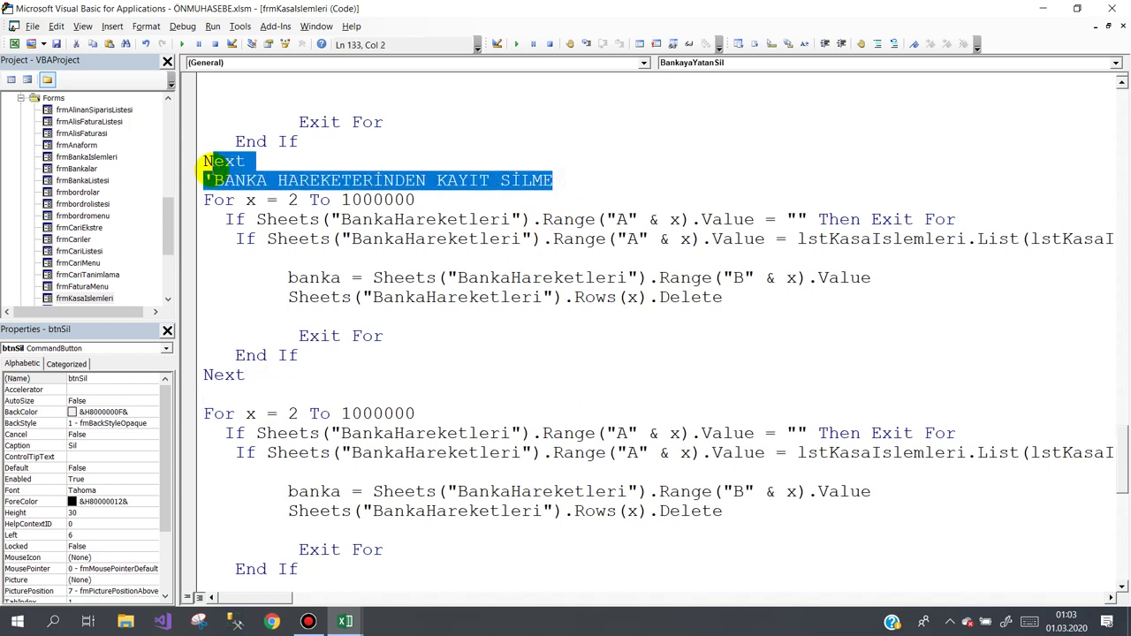
{"action": "left_click", "coordinate": [206, 394]}
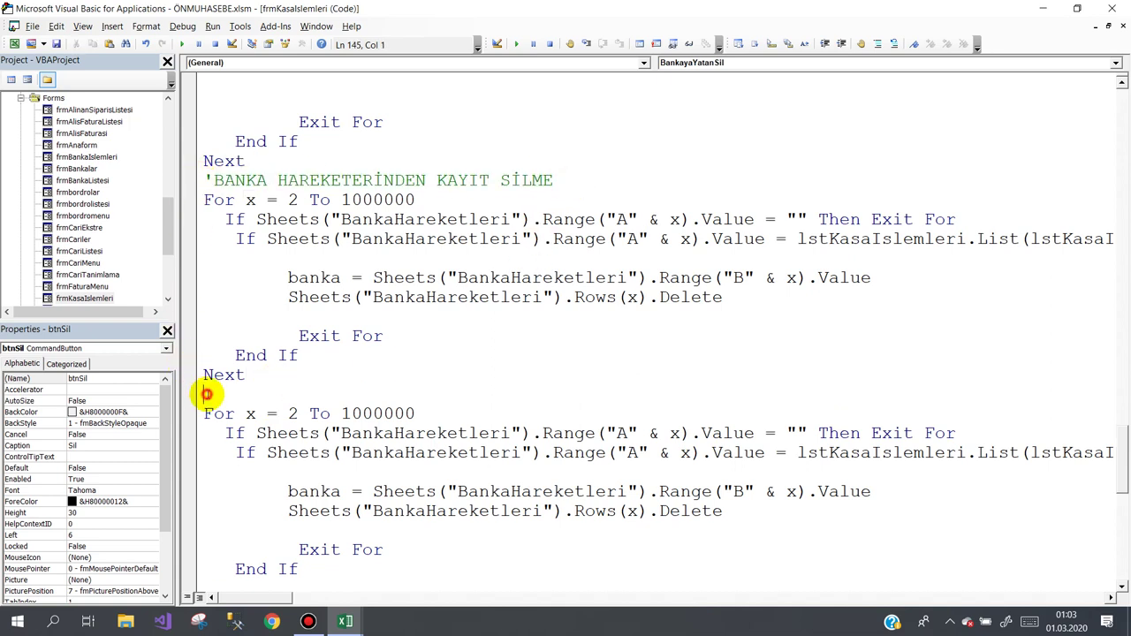
{"action": "key", "text": "ctrl+v"}
{"action": "left_click_drag", "start_coordinate": [278, 394], "coordinate": [426, 389]}
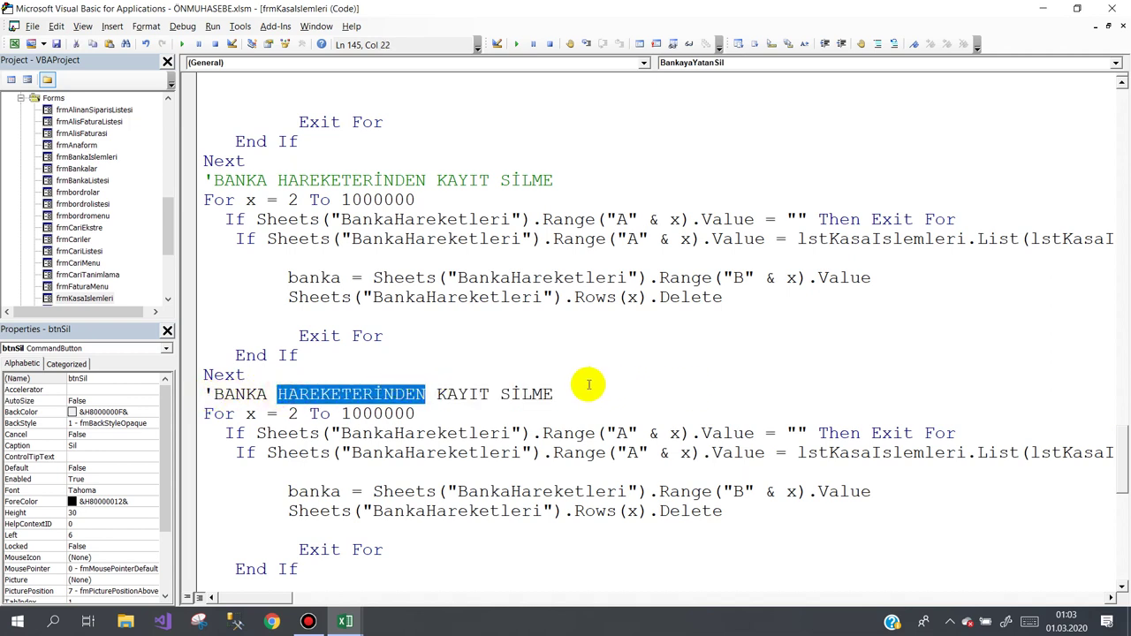
{"action": "left_click_drag", "start_coordinate": [554, 394], "coordinate": [265, 392]}
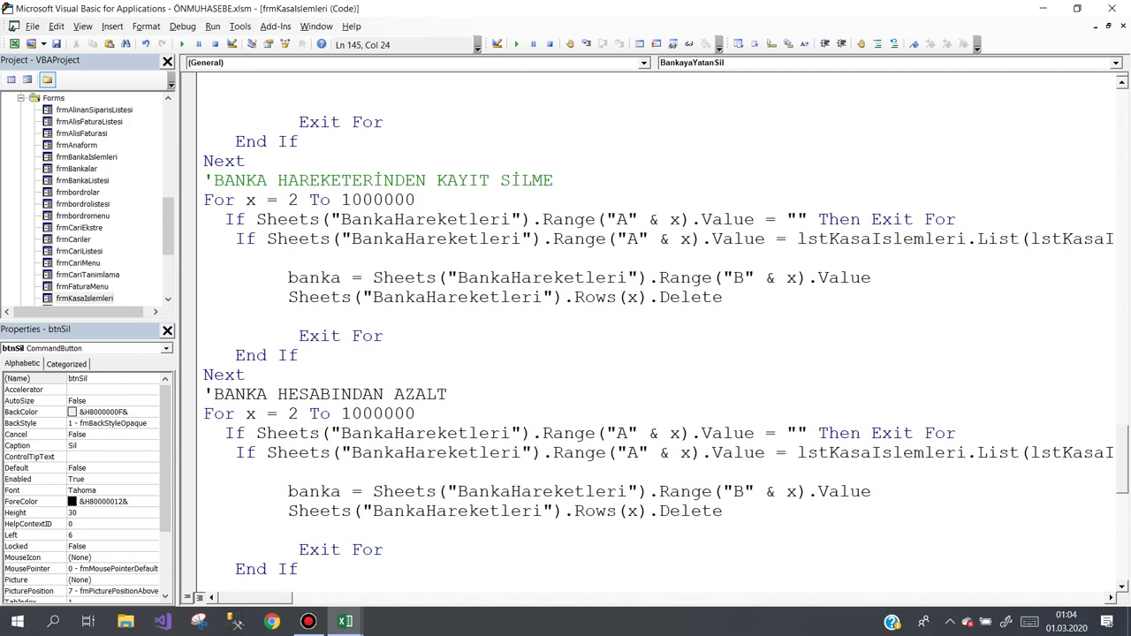
{"action": "left_click", "coordinate": [245, 453]}
{"action": "left_click_drag", "start_coordinate": [394, 433], "coordinate": [446, 435]}
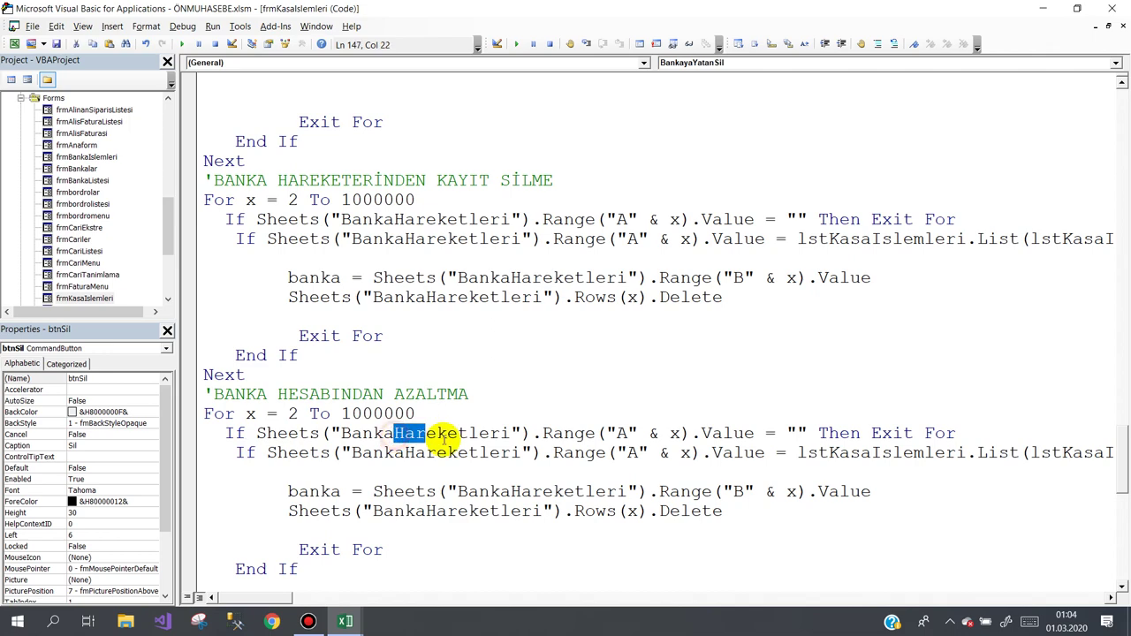
{"action": "left_click", "coordinate": [345, 623]}
{"action": "left_click", "coordinate": [224, 555]}
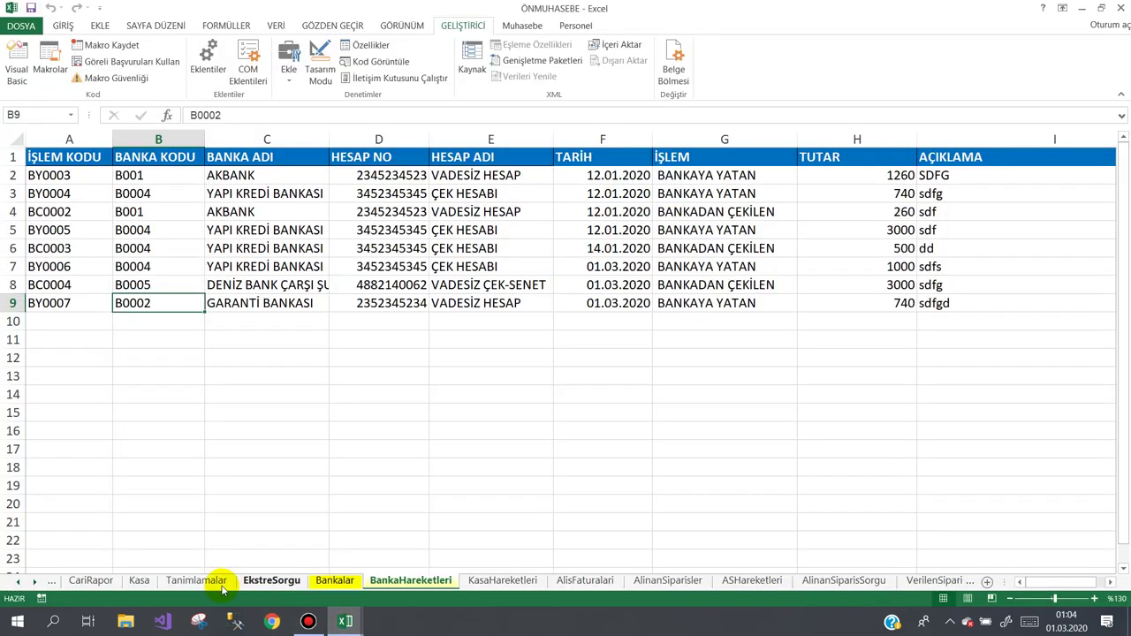
{"action": "left_click", "coordinate": [335, 580]}
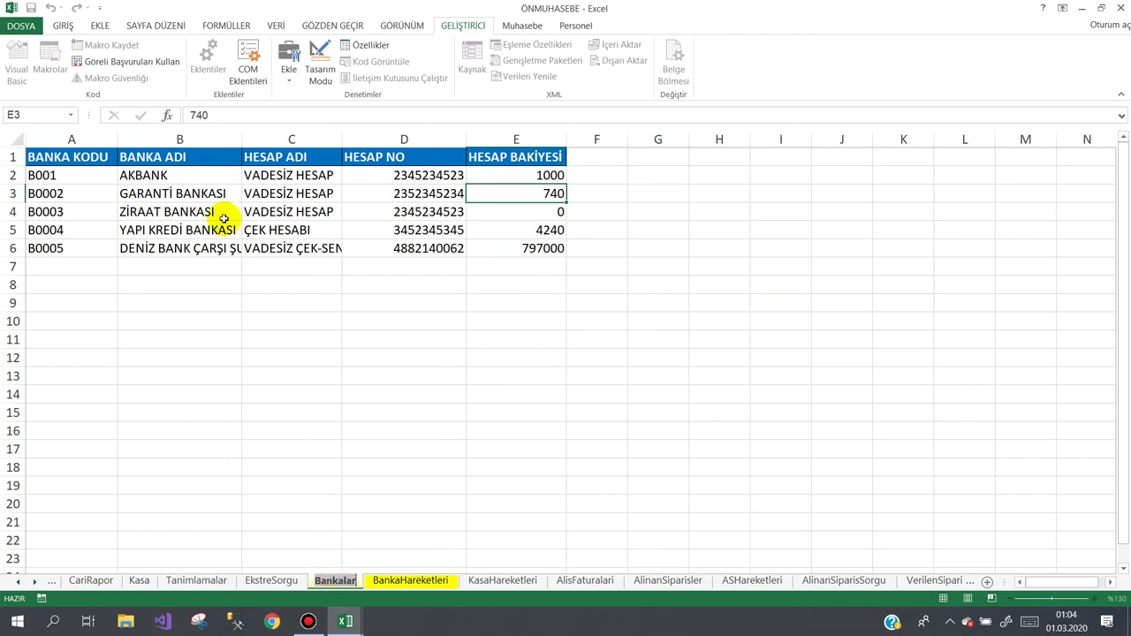
{"action": "left_click", "coordinate": [69, 194]}
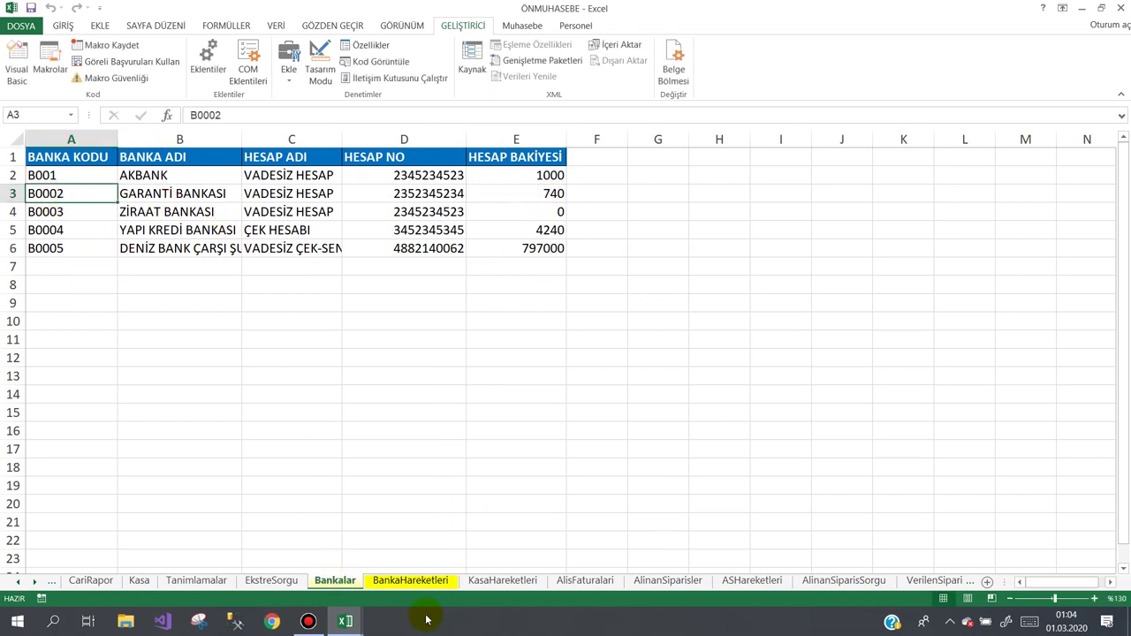
{"action": "mouse_move", "coordinate": [348, 621]}
{"action": "left_click", "coordinate": [433, 541]}
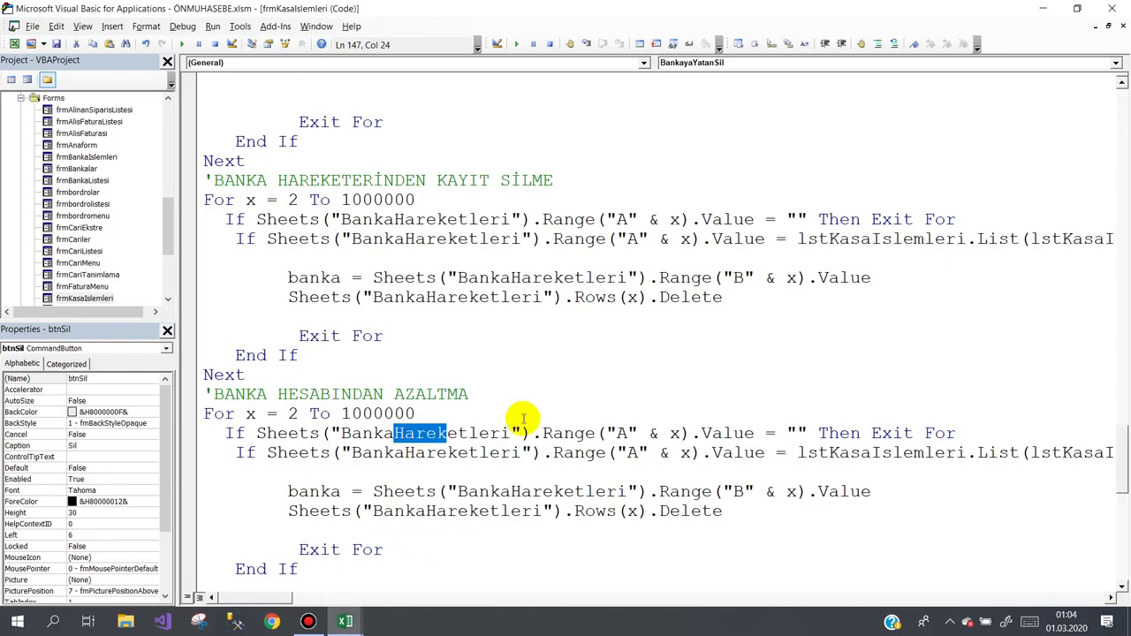
- Replace BankaHareketleri with Bankalar in both If lines of the copied loop
{"action": "left_click_drag", "start_coordinate": [510, 433], "coordinate": [345, 433]}
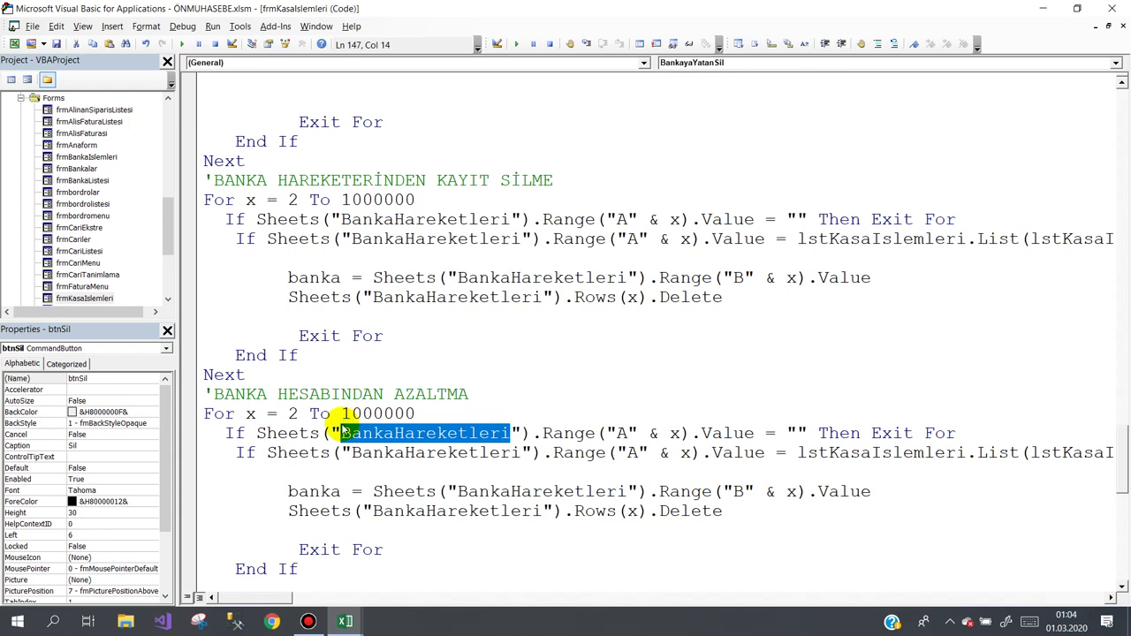
{"action": "type", "text": "Bankalar"}
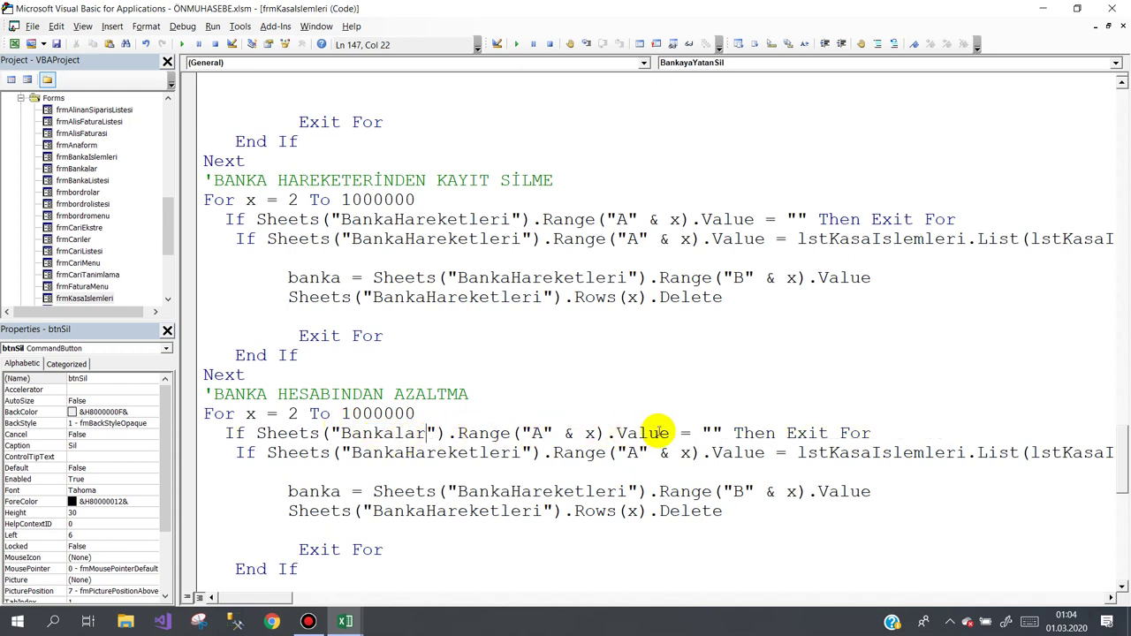
{"action": "double_click", "coordinate": [393, 452]}
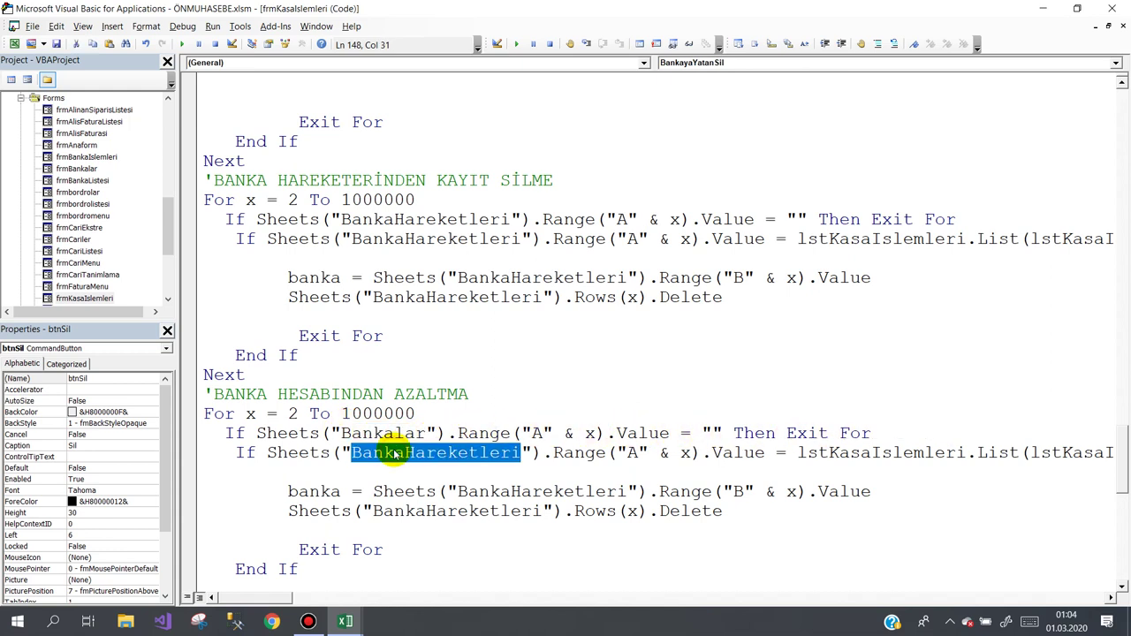
{"action": "type", "text": "Bankalar"}
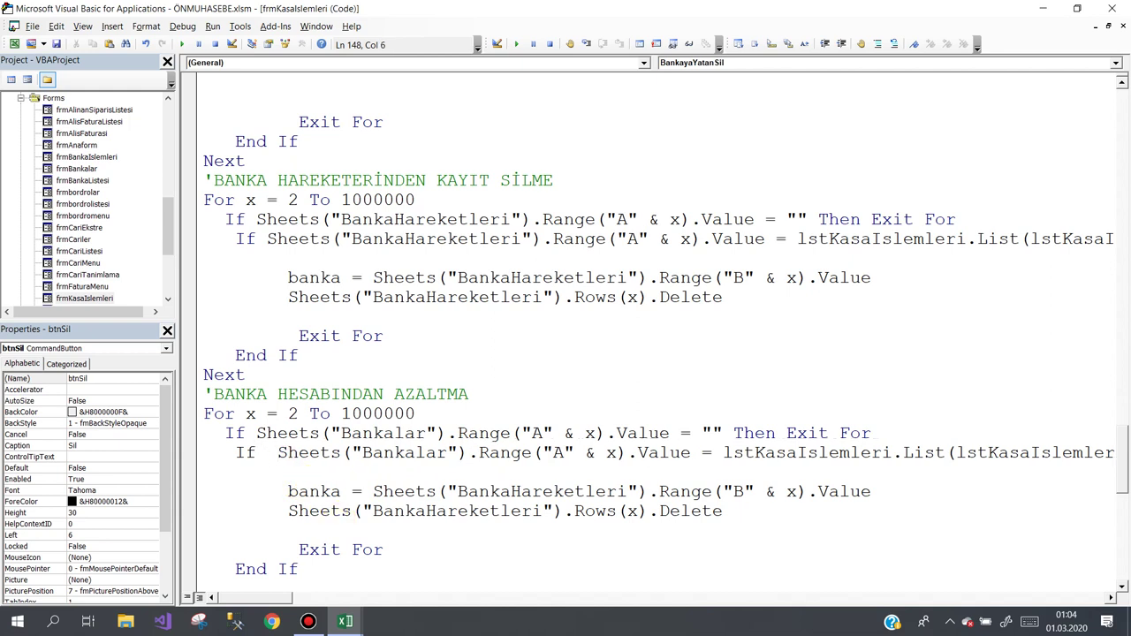
- Change the condition to If banka = Sheets("Bankalar").Range("A" & x).Value Then
{"action": "type", "text": "B"}
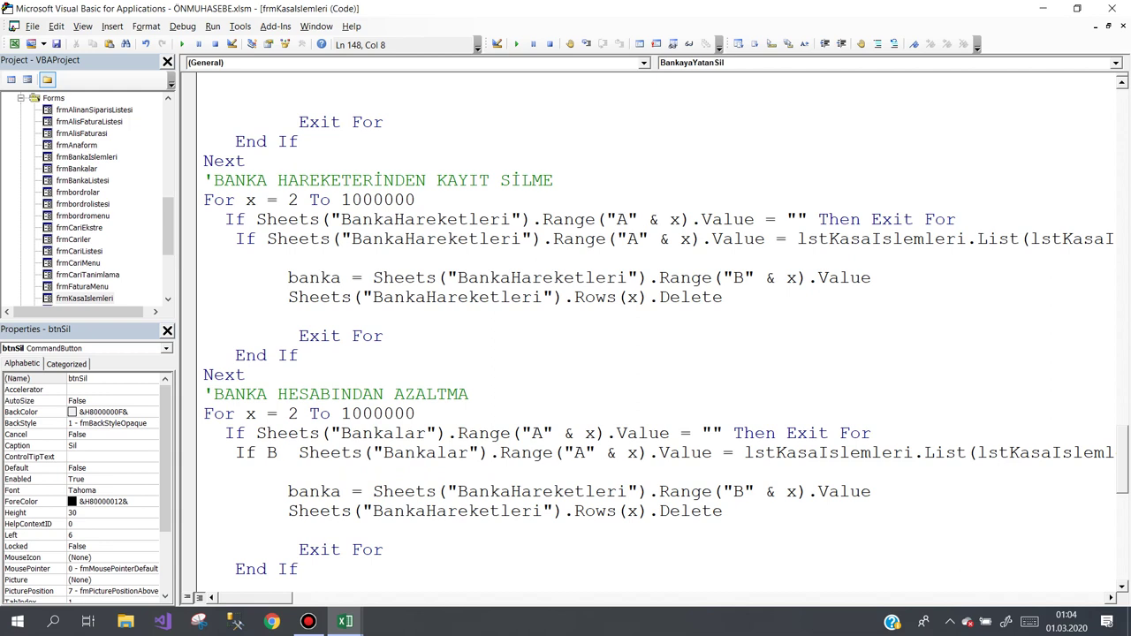
{"action": "key", "text": "BackSpace"}
{"action": "type", "text": "ba"}
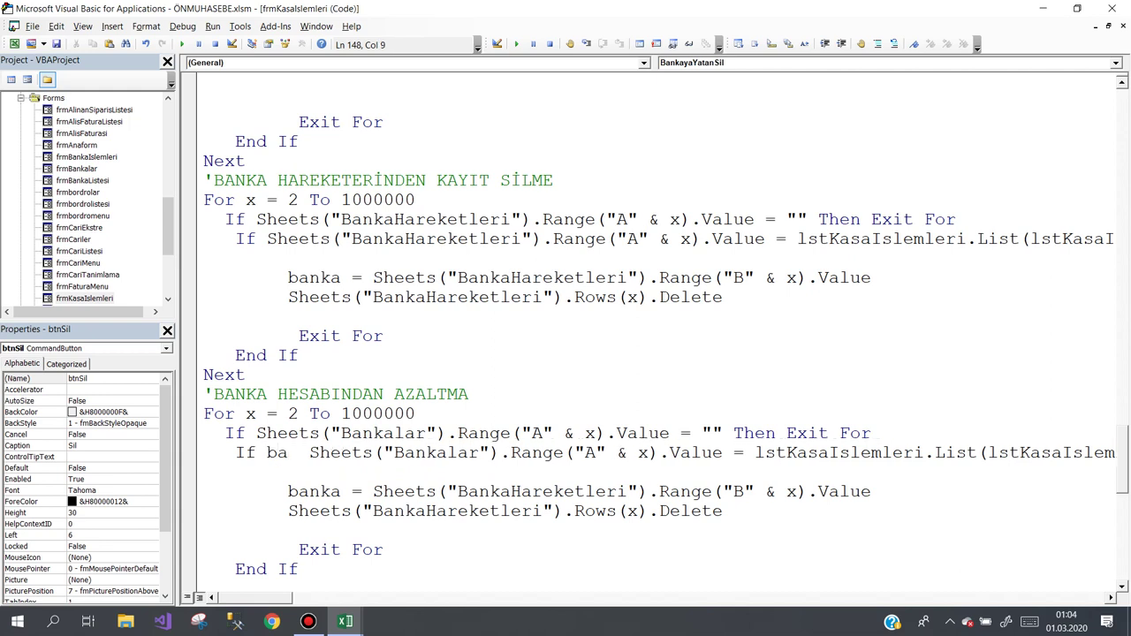
{"action": "type", "text": "nka"}
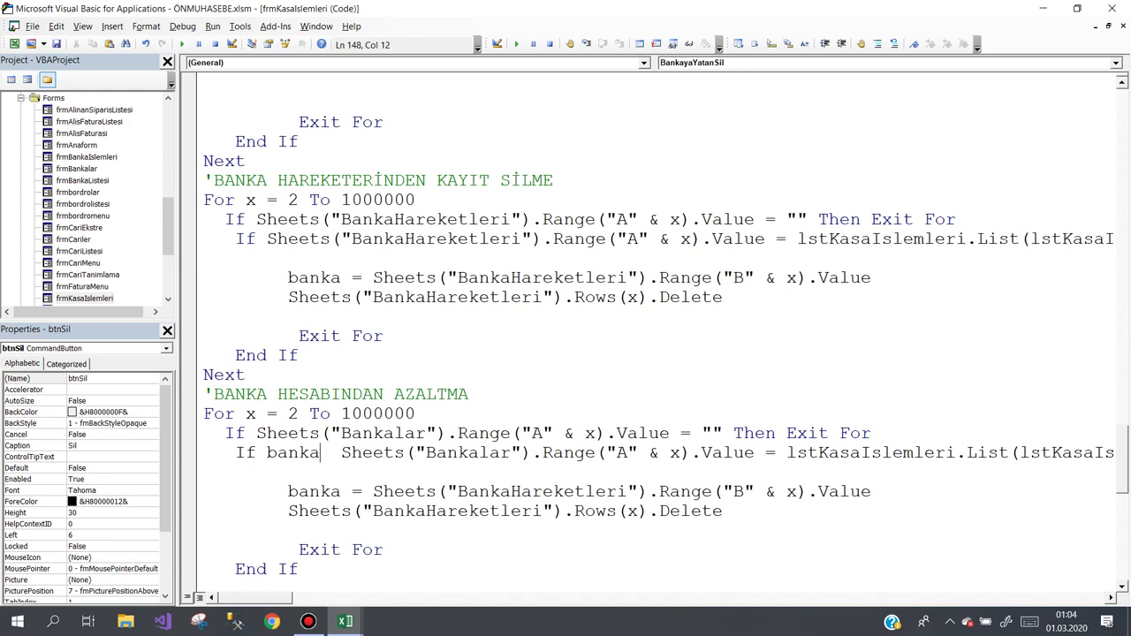
{"action": "type", "text": "="}
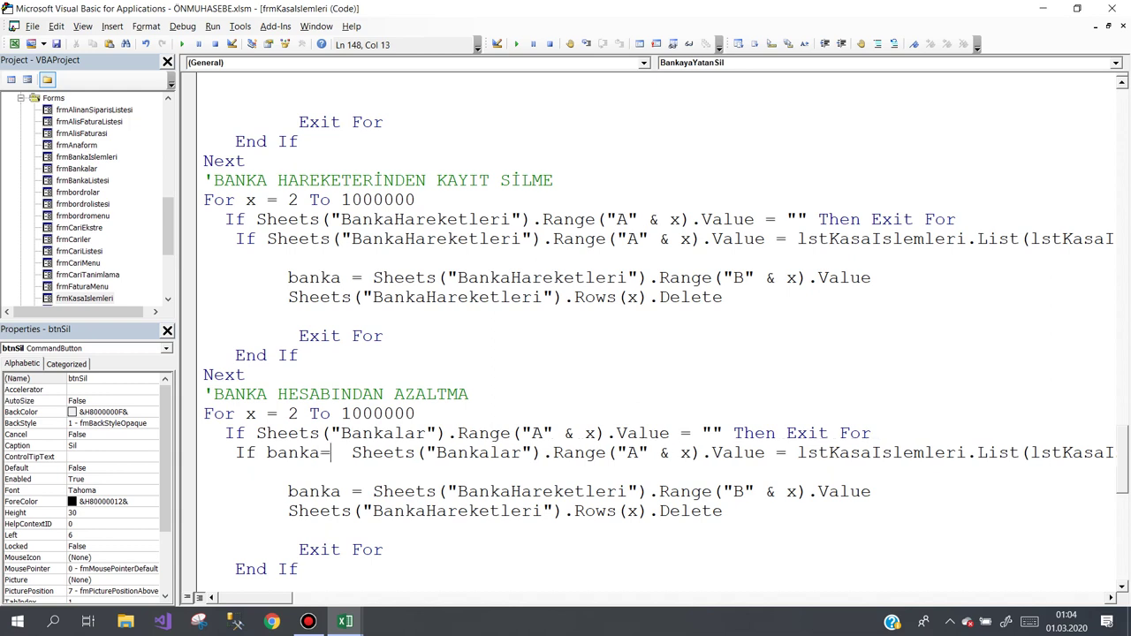
{"action": "left_click_drag", "start_coordinate": [277, 277], "coordinate": [320, 278]}
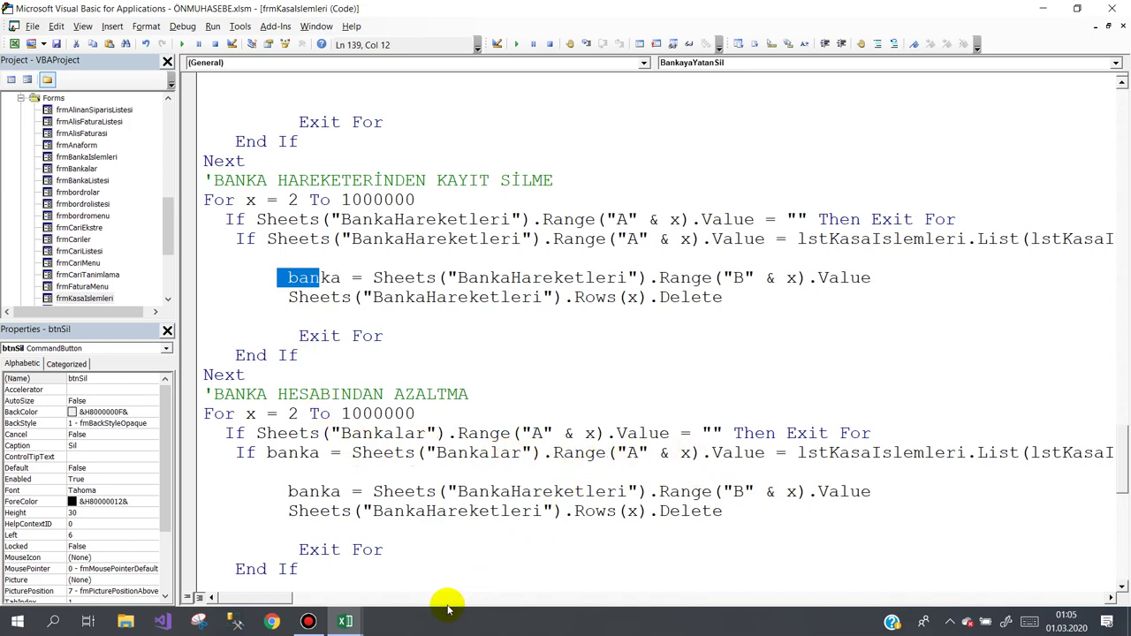
{"action": "mouse_move", "coordinate": [344, 621]}
{"action": "left_click", "coordinate": [298, 561]}
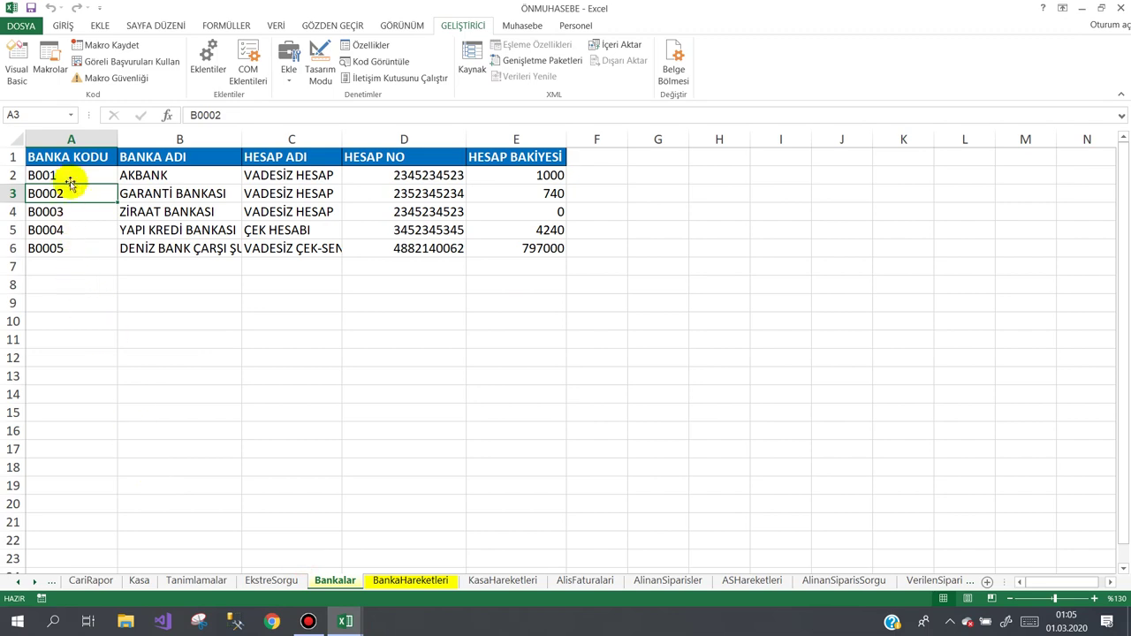
{"action": "mouse_move", "coordinate": [347, 621]}
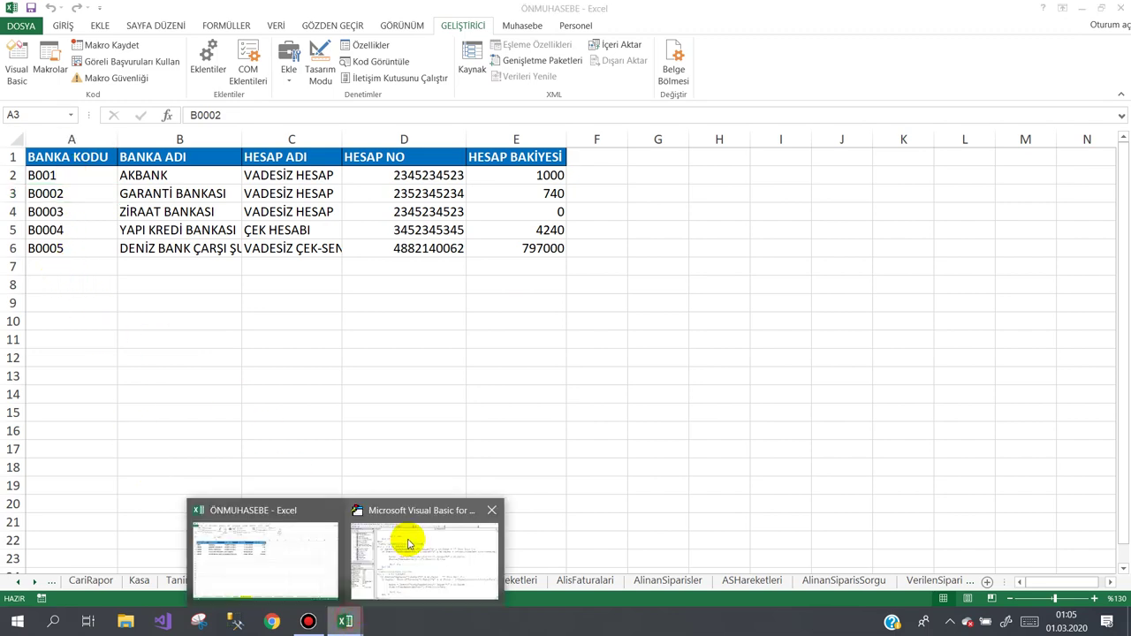
{"action": "left_click", "coordinate": [406, 541]}
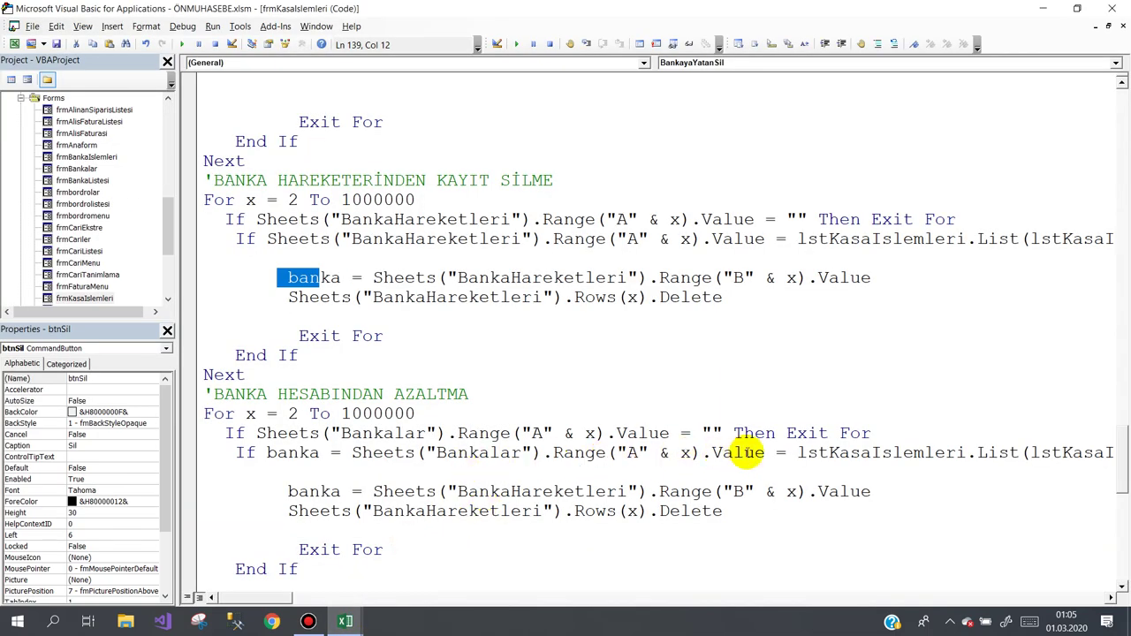
{"action": "left_click_drag", "start_coordinate": [776, 453], "coordinate": [1113, 454]}
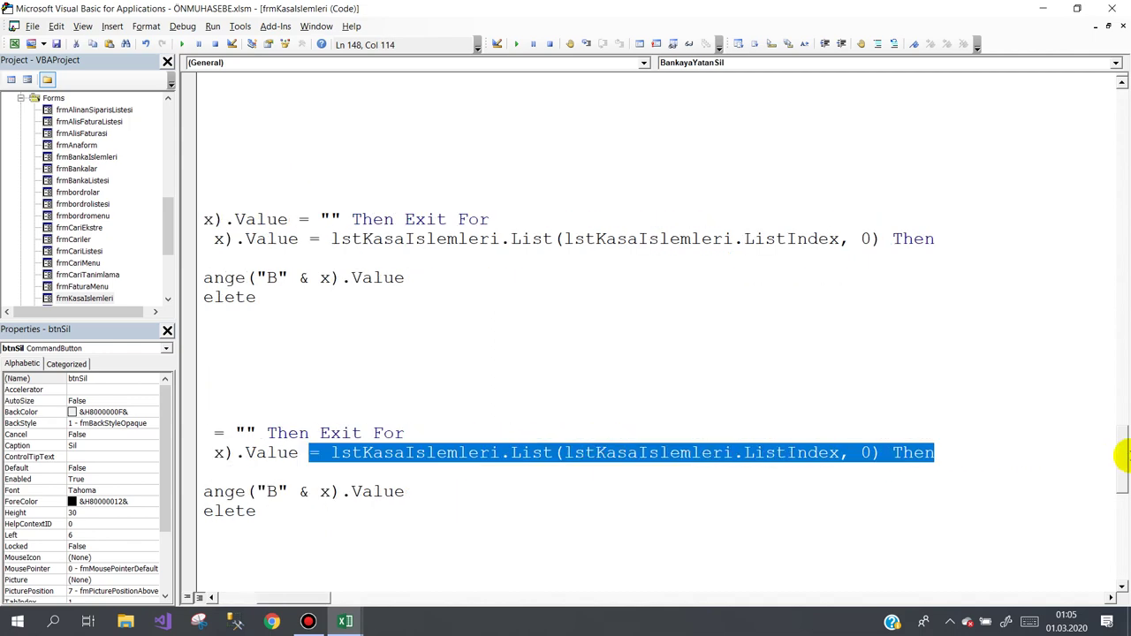
{"action": "key", "text": "Delete"}
{"action": "type", "text": "t"}
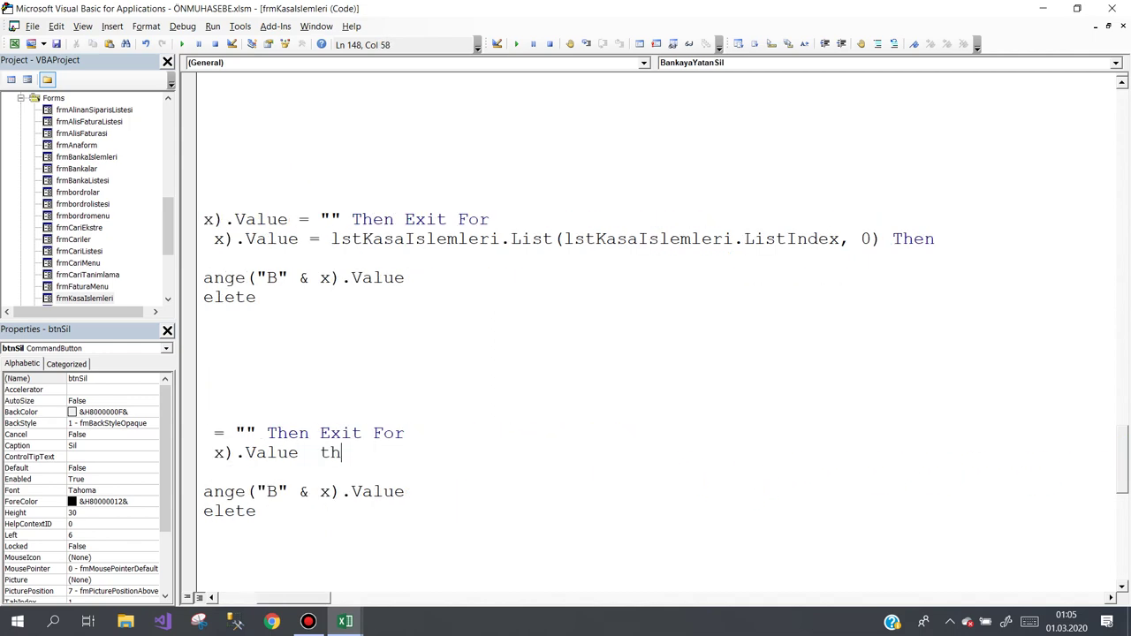
{"action": "key", "text": "Return"}
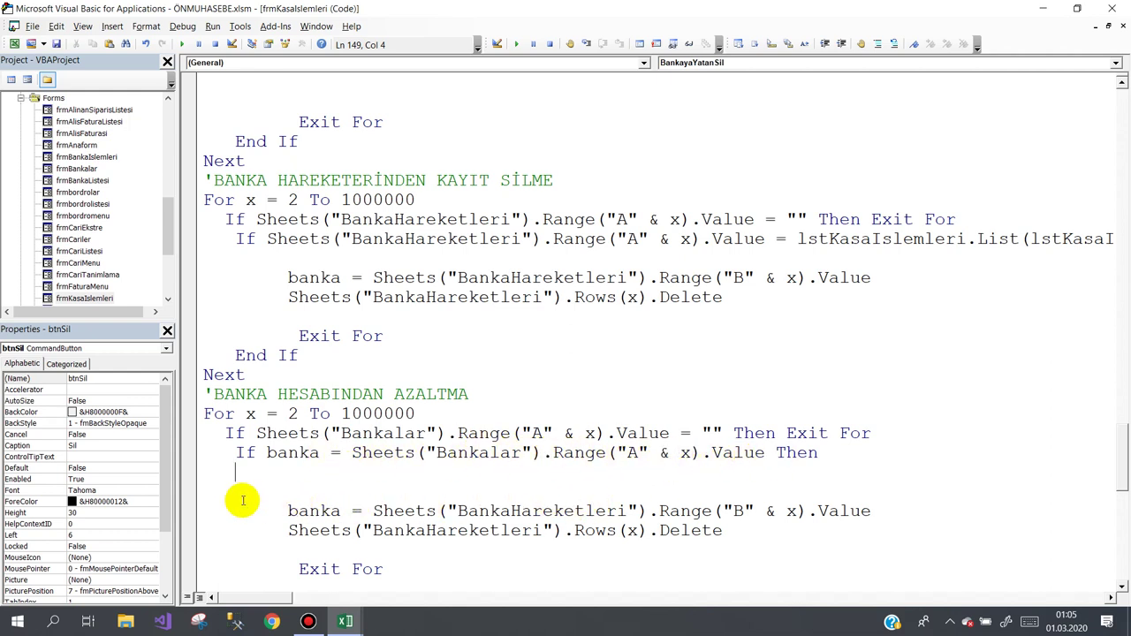
- Replace the old banka and Rows.Delete lines with the Bankalar column A range reference
{"action": "left_click", "coordinate": [196, 486]}
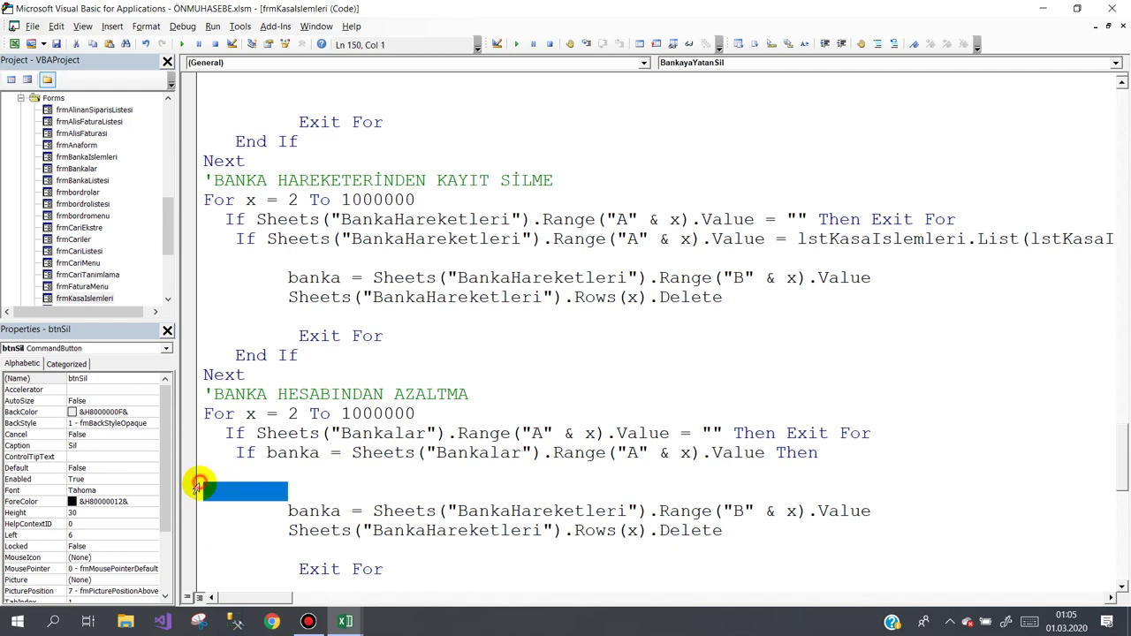
{"action": "key", "text": "Delete"}
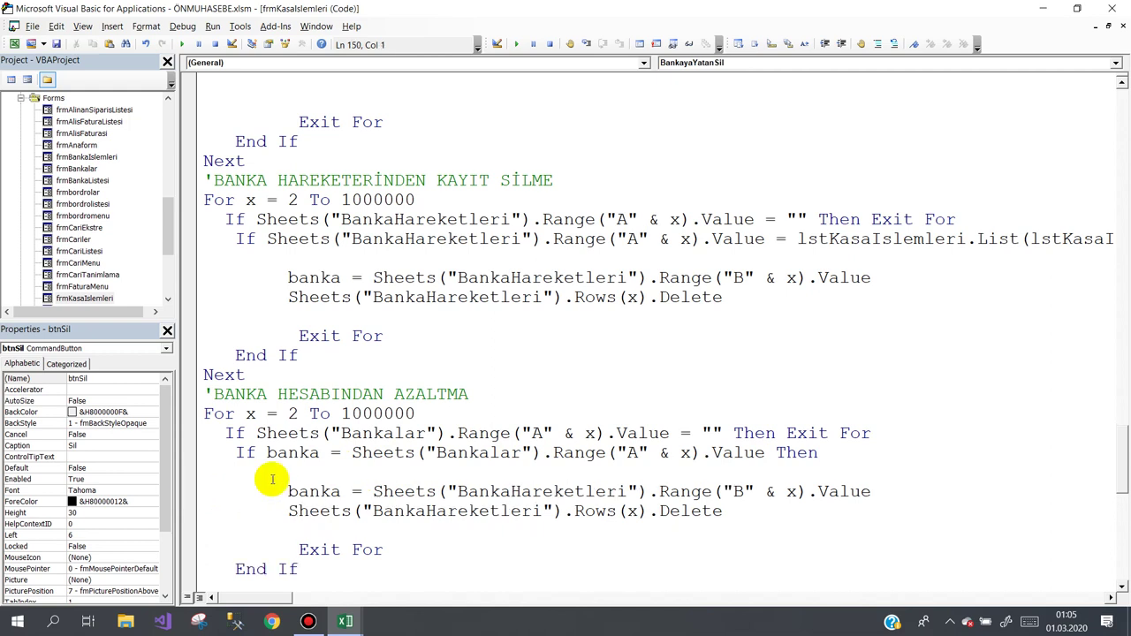
{"action": "left_click_drag", "start_coordinate": [352, 452], "coordinate": [765, 457]}
{"action": "key", "text": "ctrl+c"}
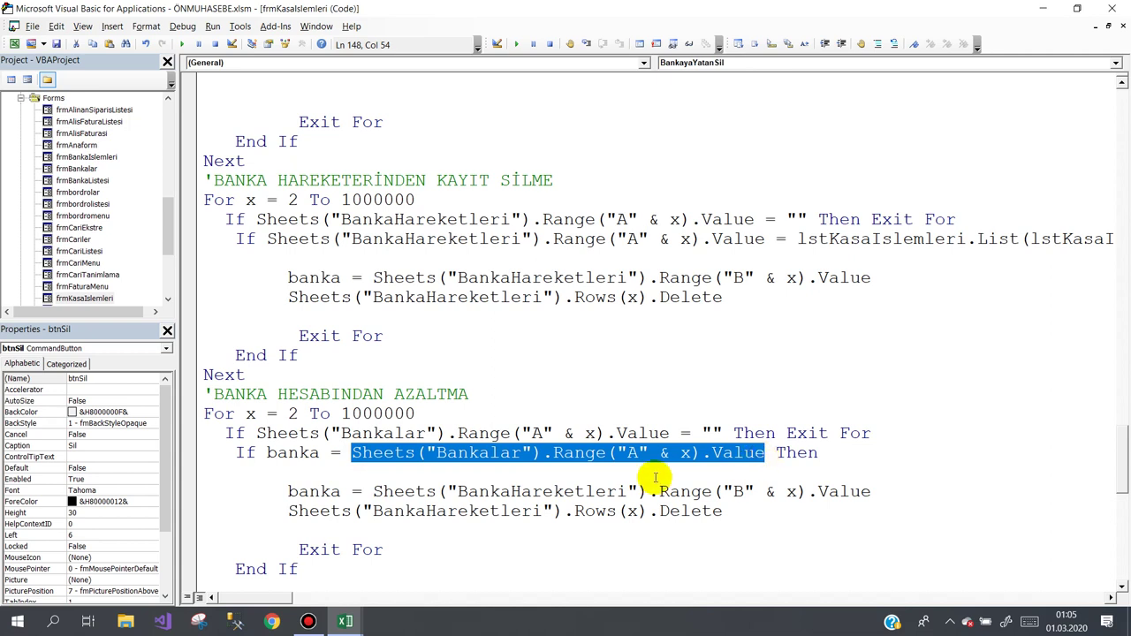
{"action": "left_click_drag", "start_coordinate": [288, 492], "coordinate": [723, 516]}
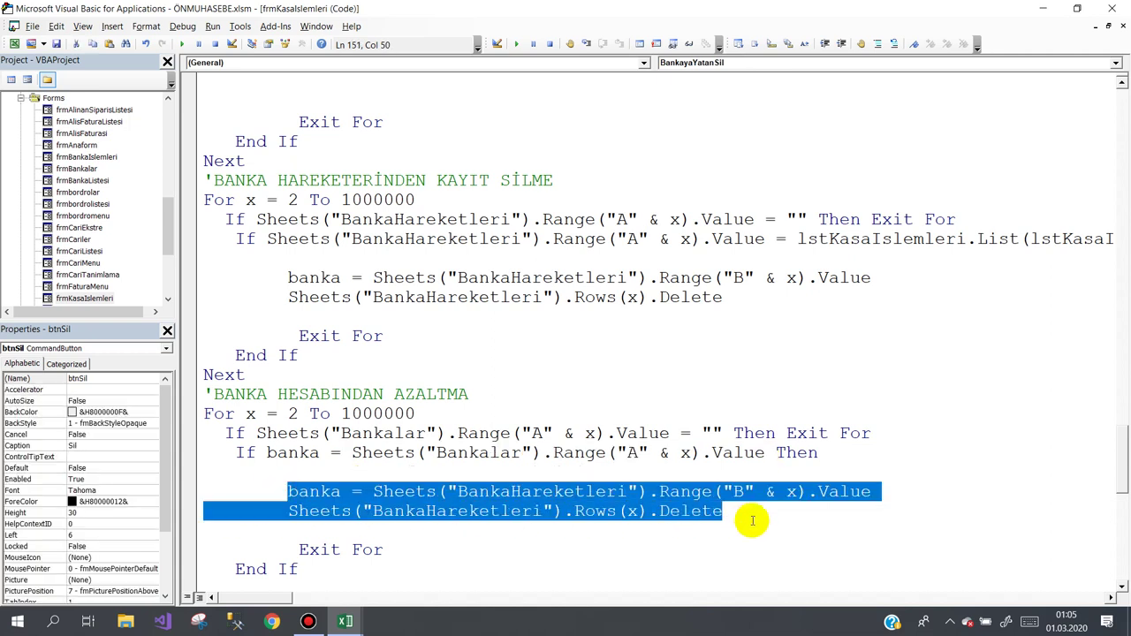
{"action": "key", "text": "Delete"}
{"action": "key", "text": "ctrl+v"}
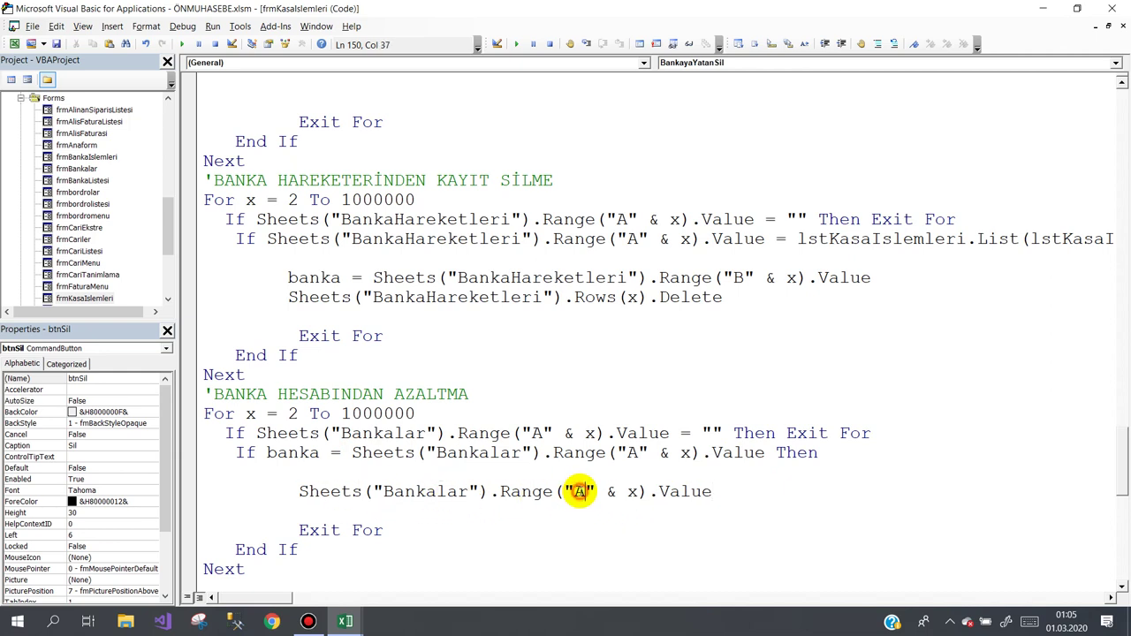
- Switch the pasted reference to column E and begin an assignment, checking the 740 balance in E3
{"action": "left_click_drag", "start_coordinate": [579, 492], "coordinate": [576, 491]}
{"action": "type", "text": "E"}
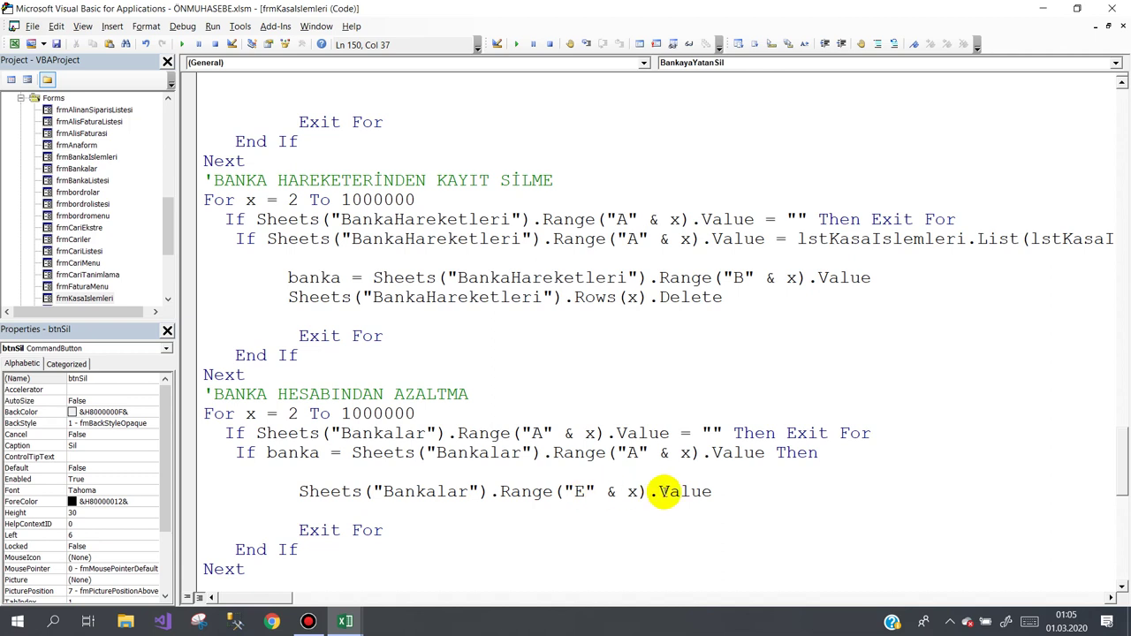
{"action": "left_click", "coordinate": [710, 491]}
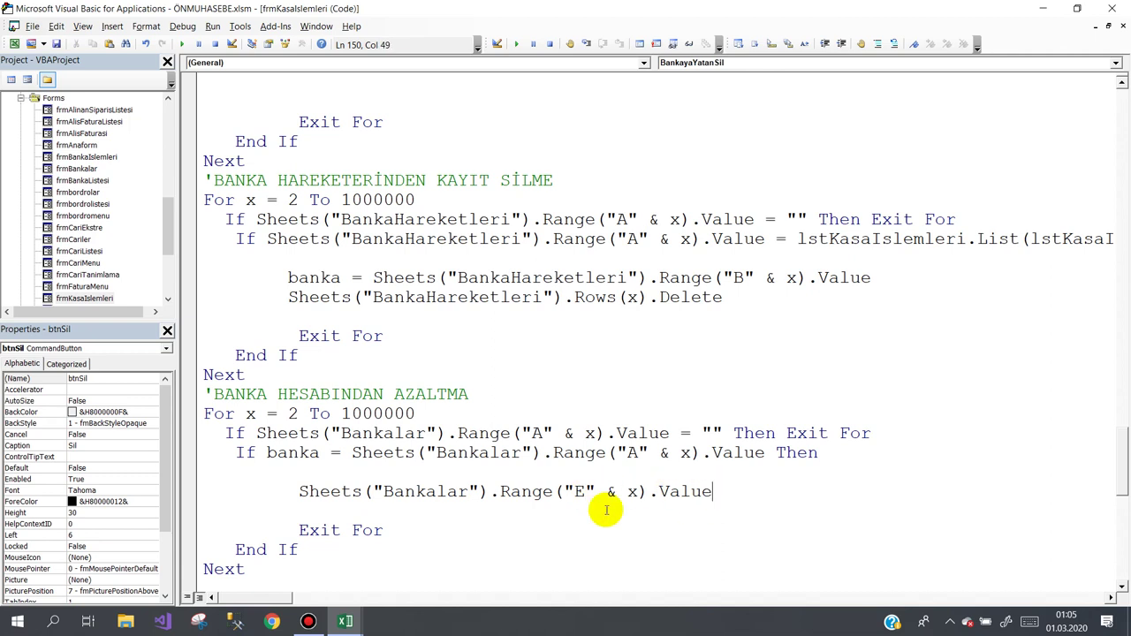
{"action": "type", "text": "="}
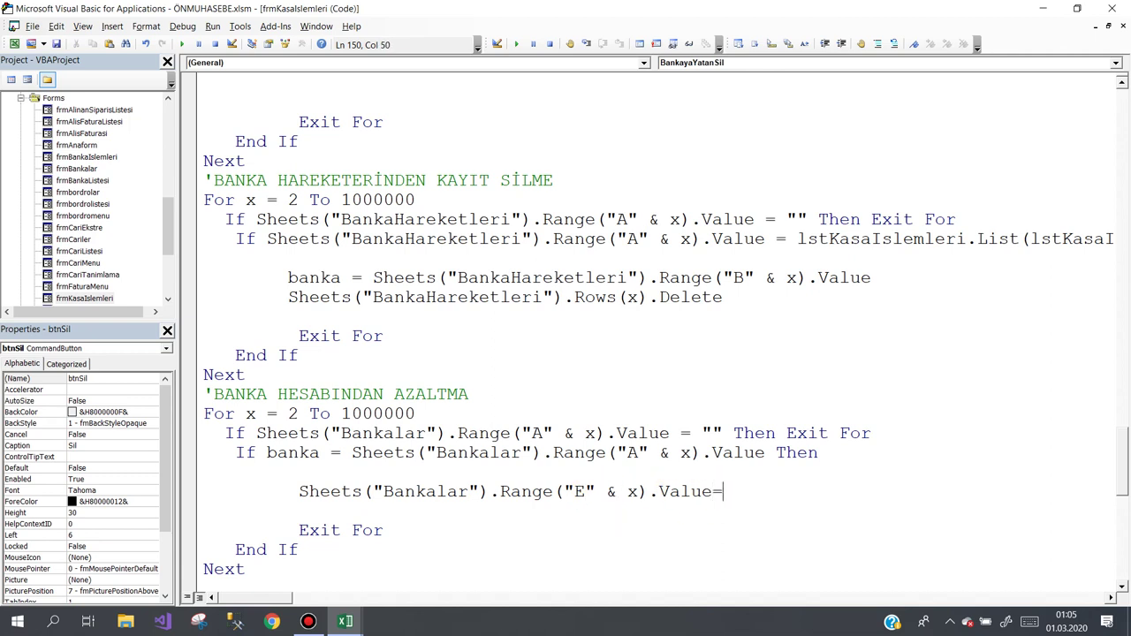
{"action": "left_click", "coordinate": [344, 621]}
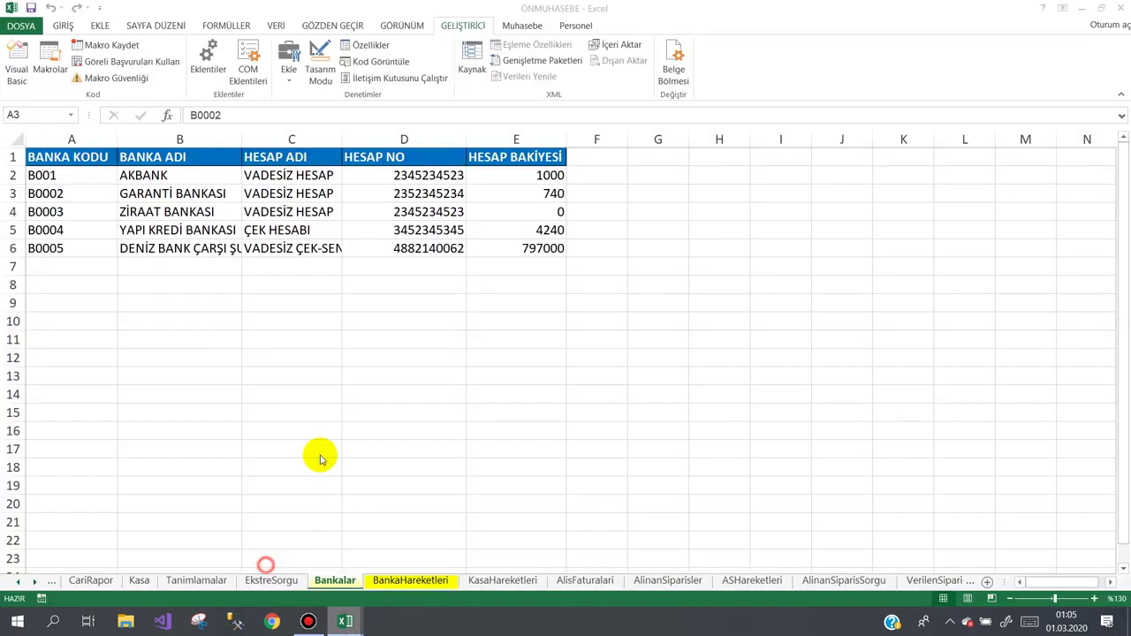
{"action": "left_click", "coordinate": [522, 193]}
{"action": "mouse_move", "coordinate": [346, 621]}
{"action": "left_click", "coordinate": [437, 573]}
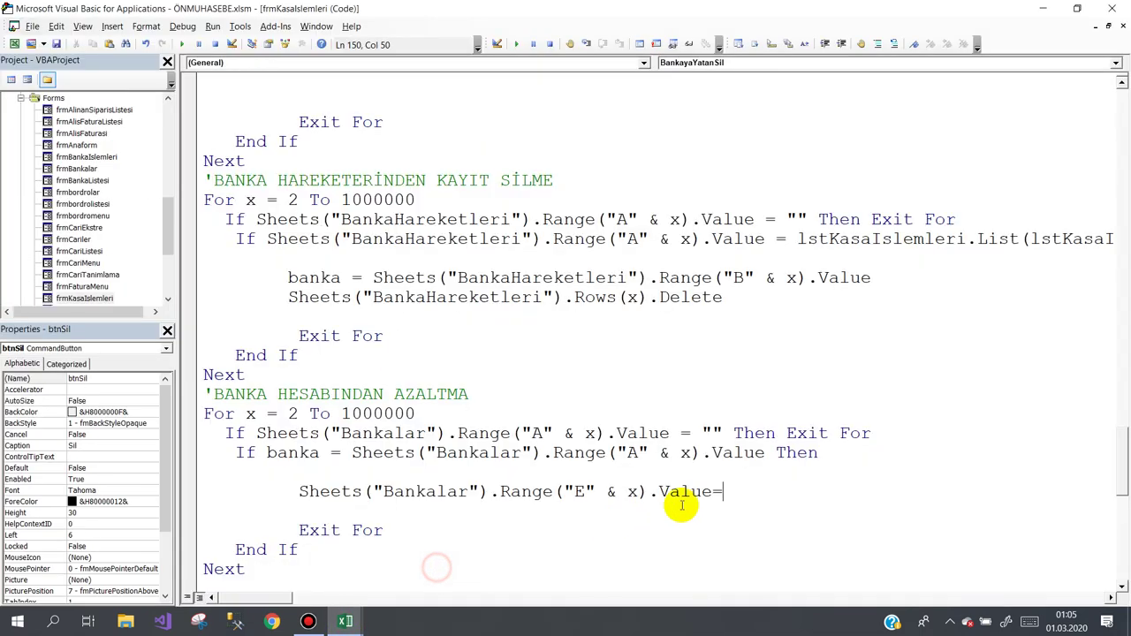
- Complete the line as Range("E" & x).Value = Range("E" & x).Value - tutar
{"action": "left_click_drag", "start_coordinate": [714, 490], "coordinate": [682, 490]}
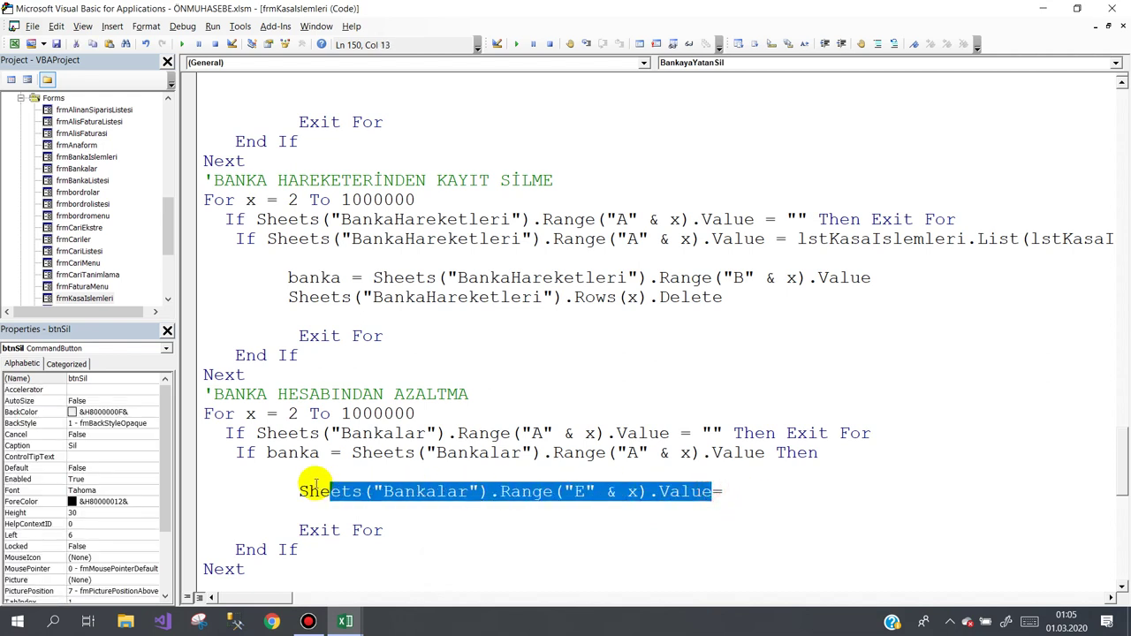
{"action": "left_click_drag", "start_coordinate": [606, 489], "coordinate": [298, 493]}
{"action": "key", "text": "ctrl+c"}
{"action": "left_click", "coordinate": [732, 492]}
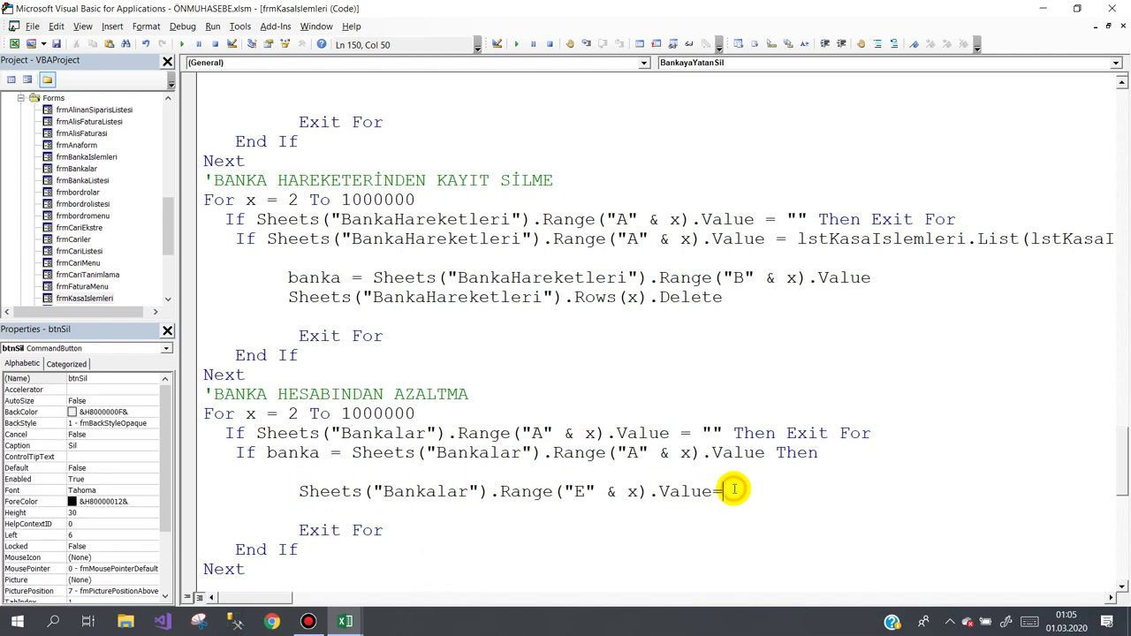
{"action": "key", "text": "ctrl+v"}
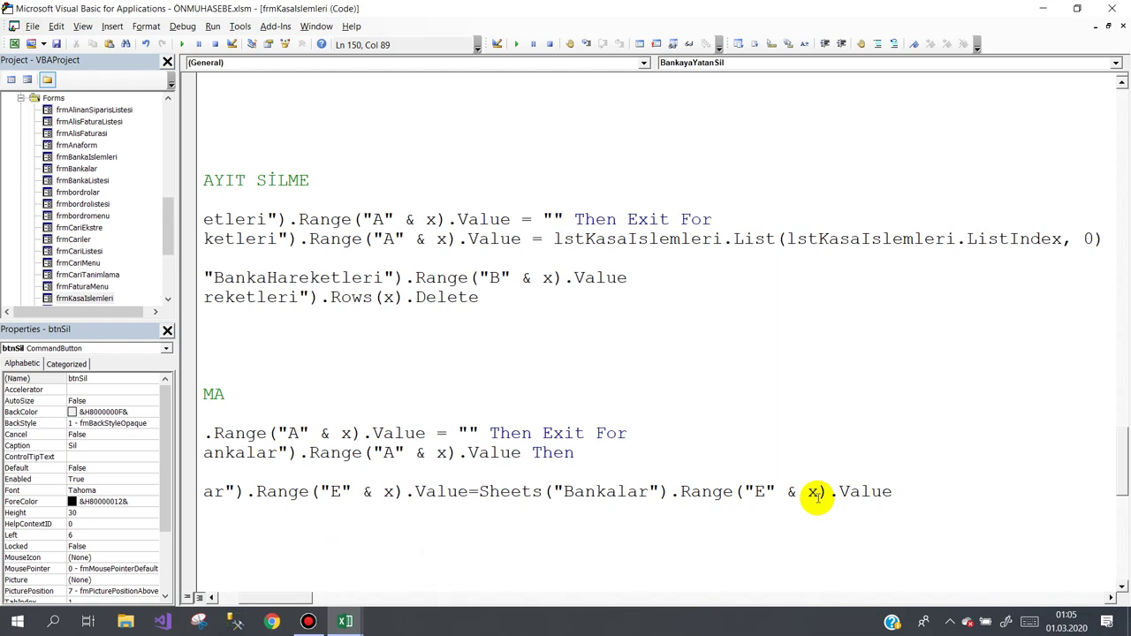
{"action": "type", "text": "-tutar"}
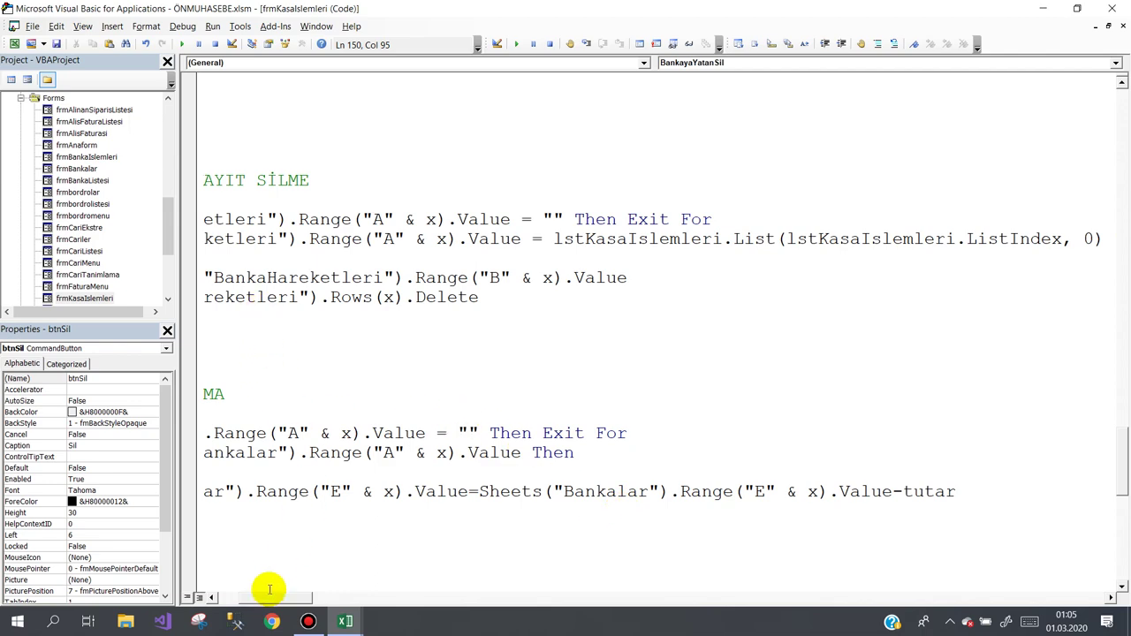
{"action": "left_click_drag", "start_coordinate": [279, 600], "coordinate": [256, 599]}
{"action": "scroll", "coordinate": [304, 506], "scroll_direction": "down", "scroll_amount": 2}
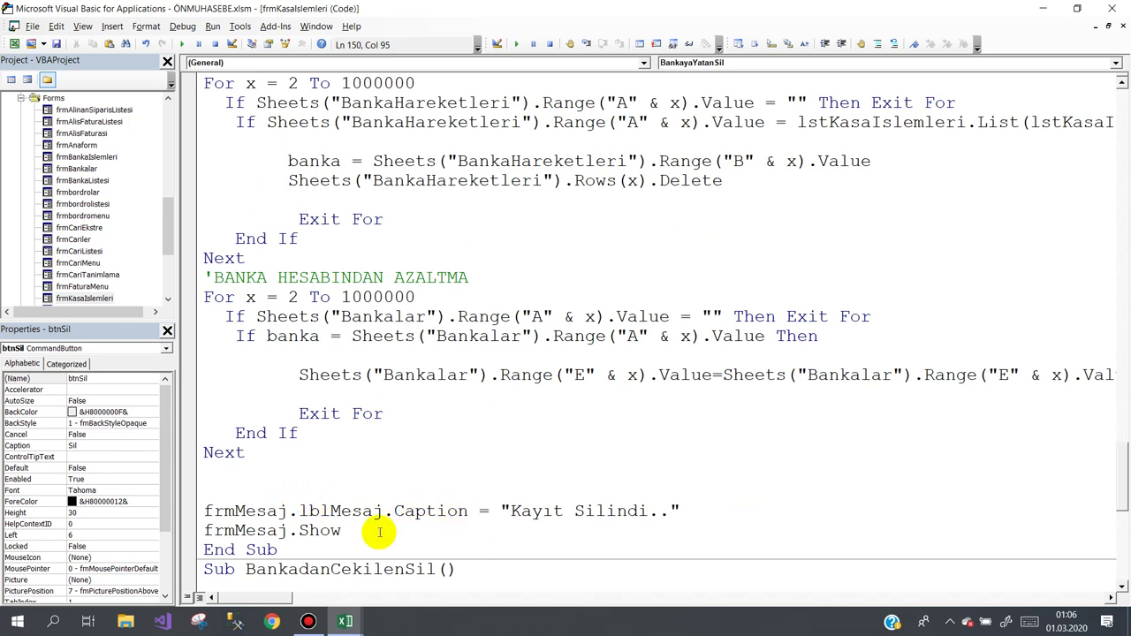
- Insert a Listele call on the blank line above the frmMesaj message code
{"action": "left_click", "coordinate": [352, 531]}
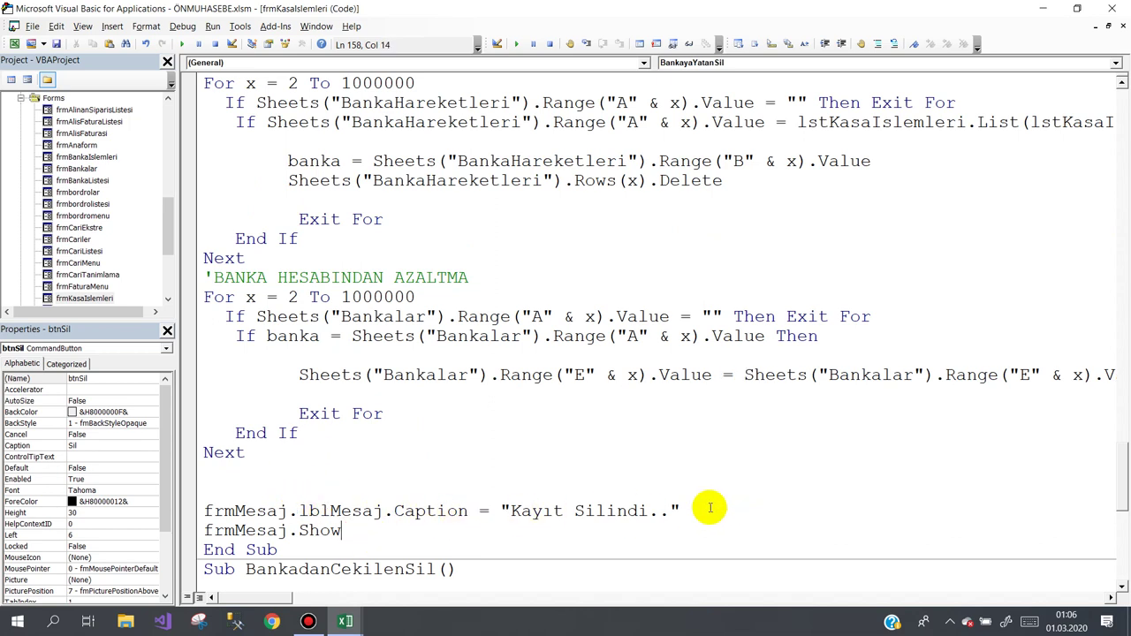
{"action": "left_click", "coordinate": [265, 487]}
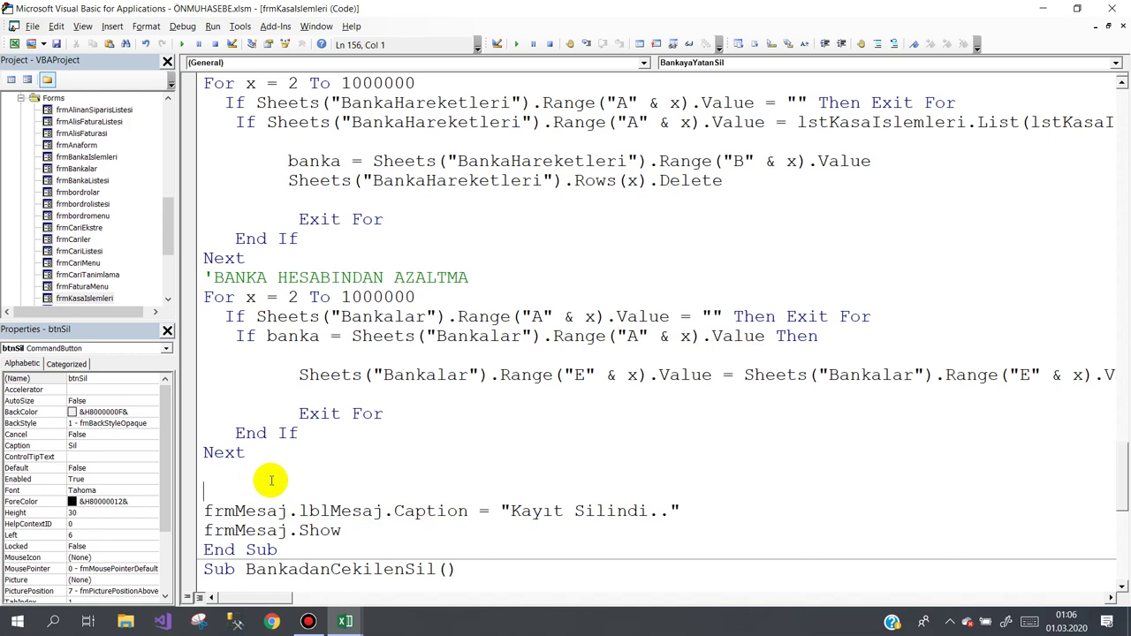
{"action": "type", "text": "lis"}
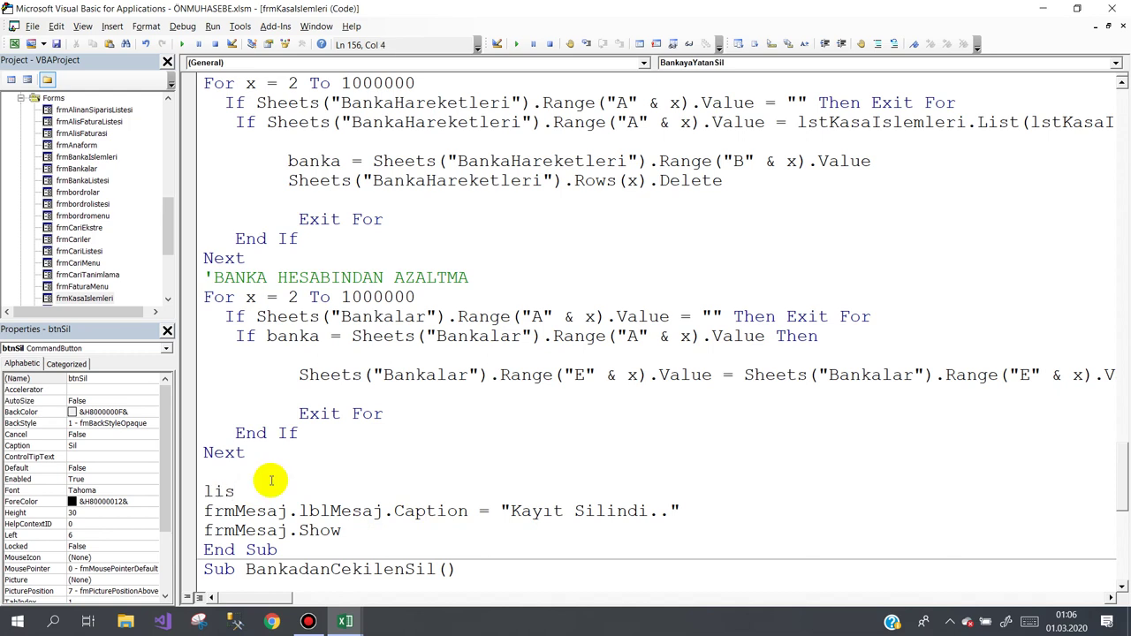
{"action": "key", "text": "ctrl+space"}
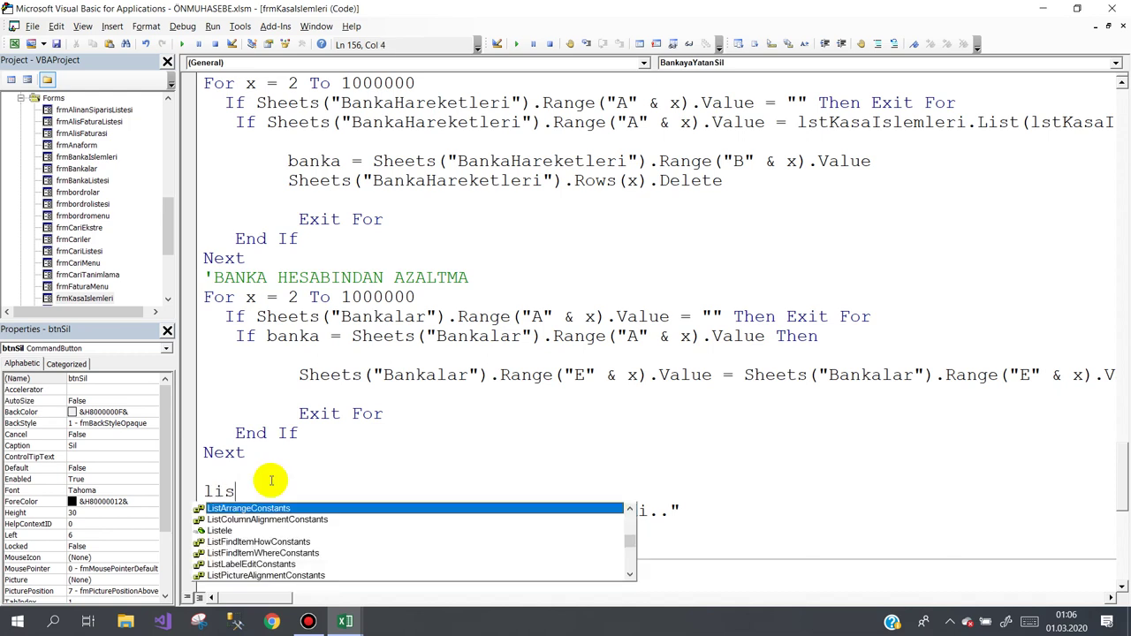
{"action": "key", "text": "Down"}
{"action": "key", "text": "Down"}
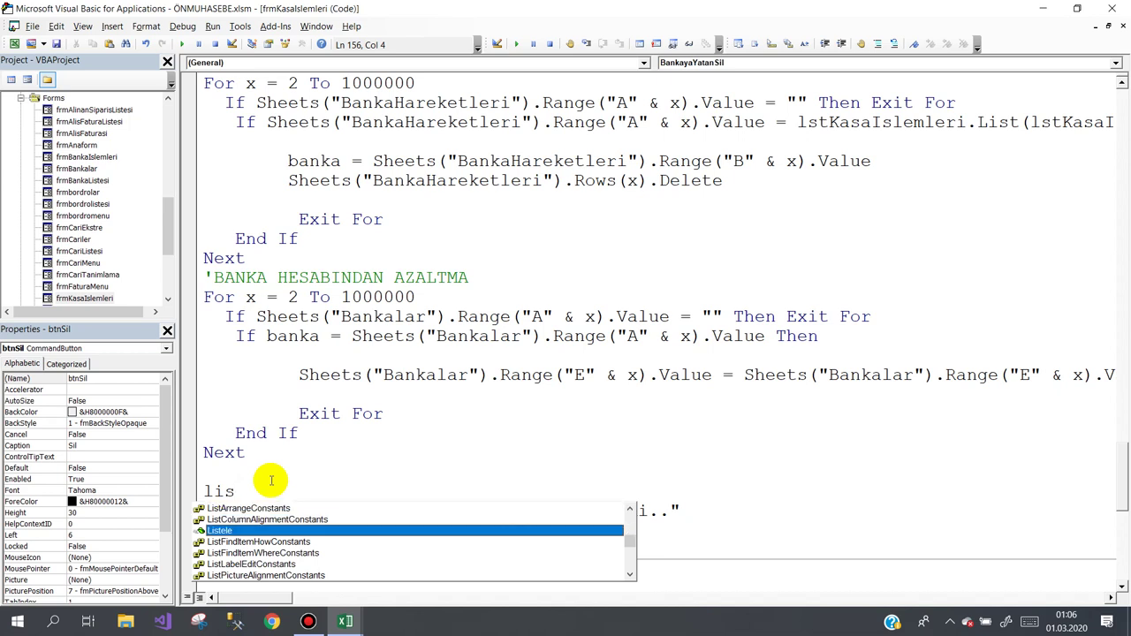
{"action": "key", "text": "space"}
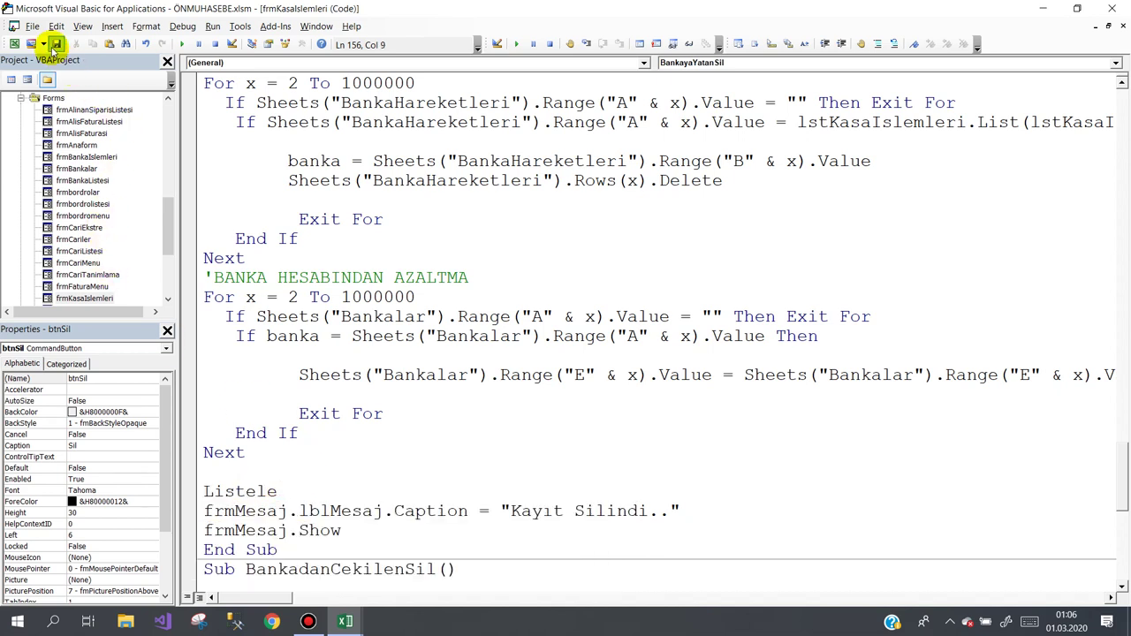
- Save the workbook, dismiss the privacy warning, and go back to Excel
{"action": "left_click", "coordinate": [55, 44]}
{"action": "left_click", "coordinate": [524, 346]}
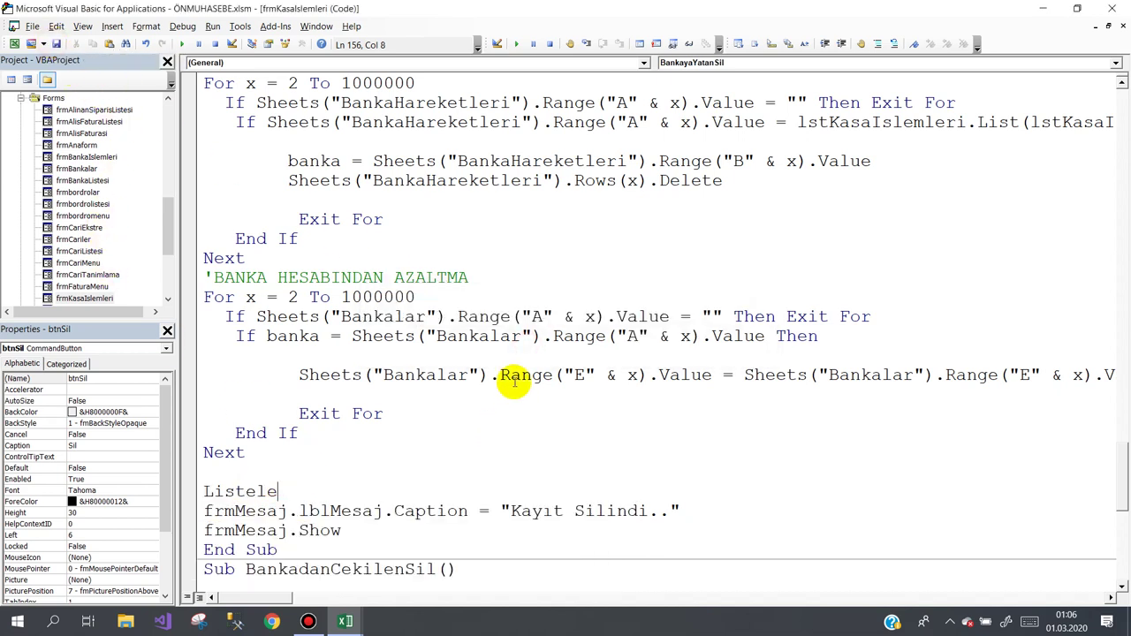
{"action": "left_click", "coordinate": [1043, 8]}
- Launch Ön Muhasebe from the Muhasebe tab and open the Kasa İşlemleri window
{"action": "left_click", "coordinate": [330, 303]}
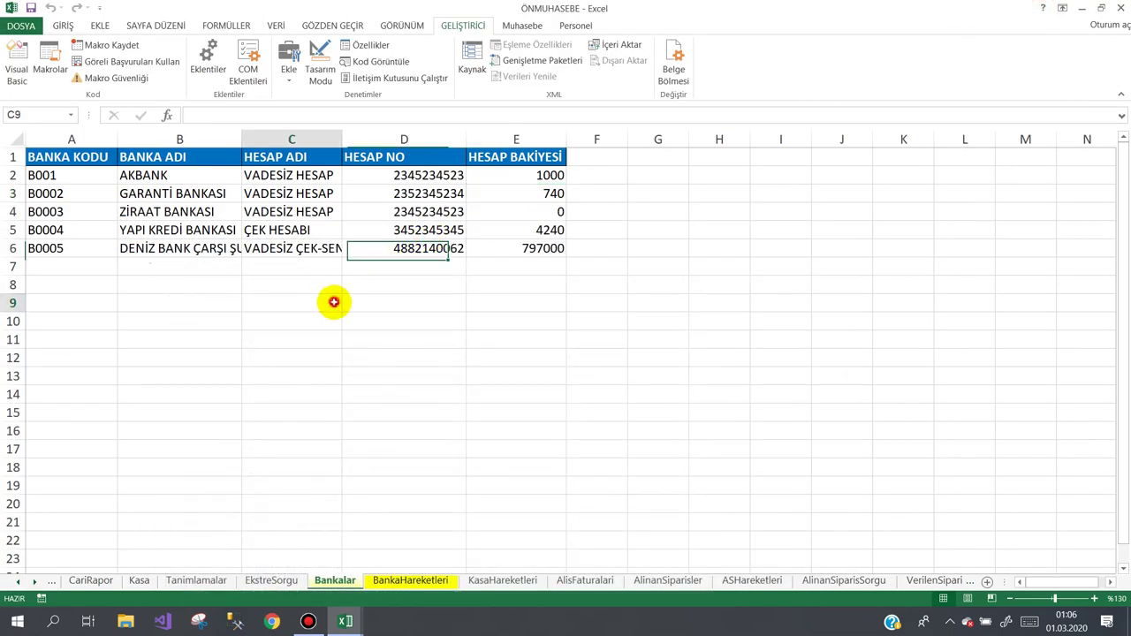
{"action": "left_click", "coordinate": [17, 580]}
{"action": "left_click", "coordinate": [18, 580]}
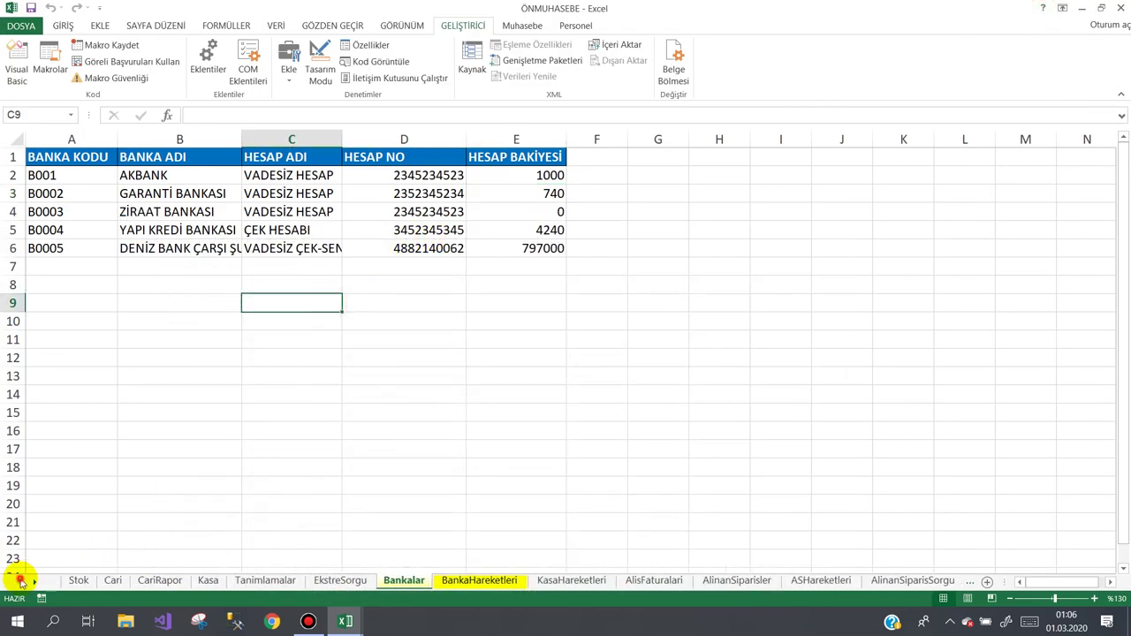
{"action": "left_click", "coordinate": [522, 24]}
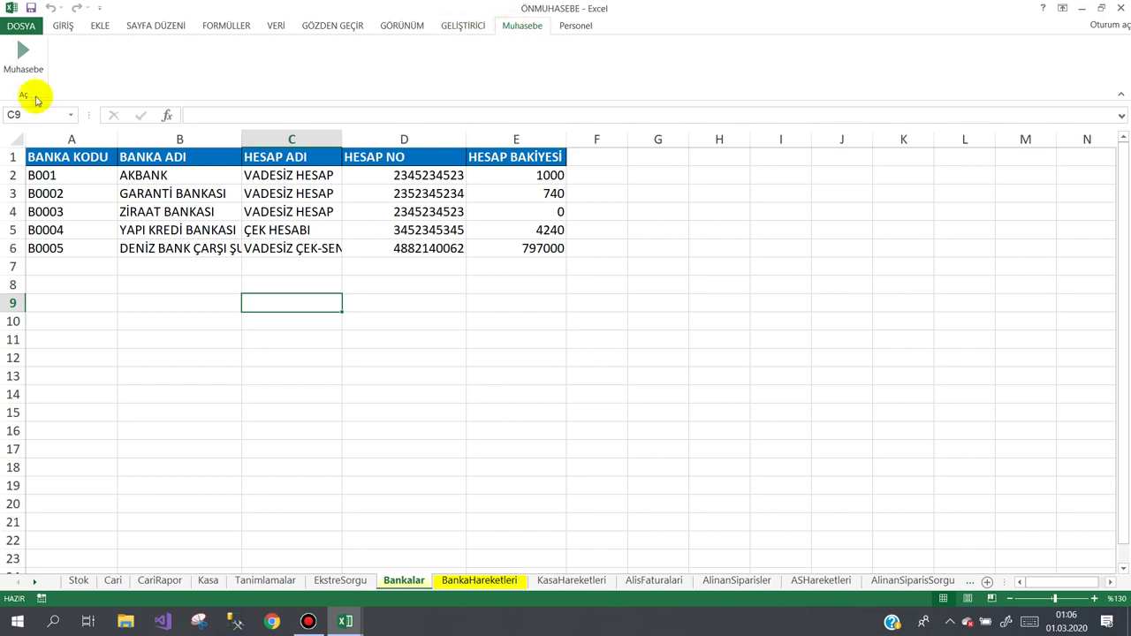
{"action": "left_click", "coordinate": [35, 71]}
{"action": "left_click", "coordinate": [187, 113]}
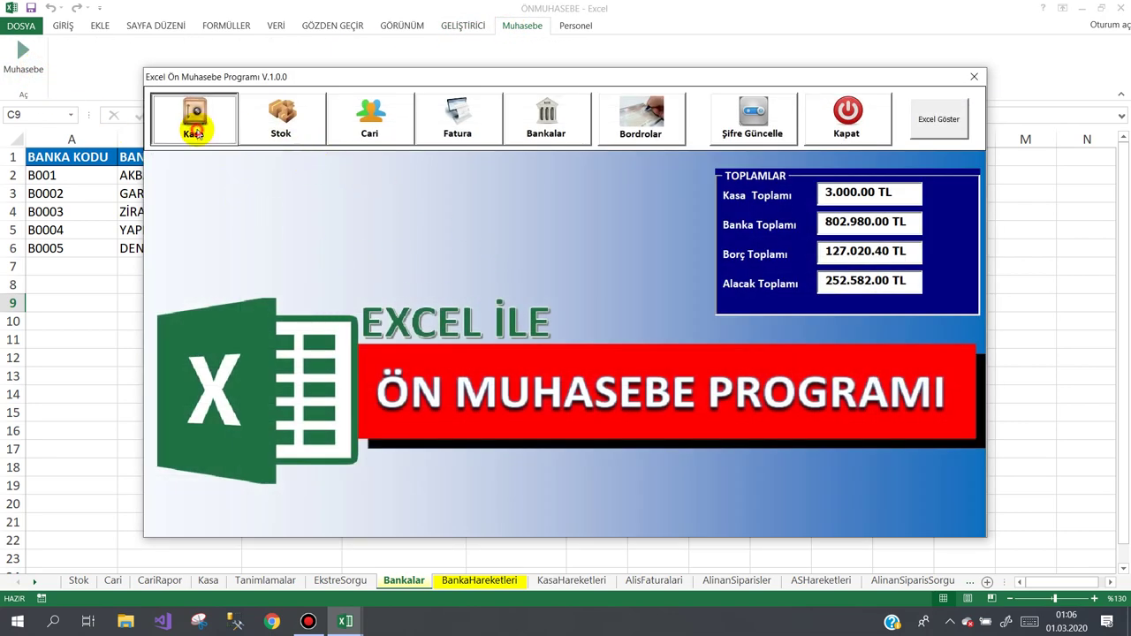
{"action": "left_click", "coordinate": [236, 201]}
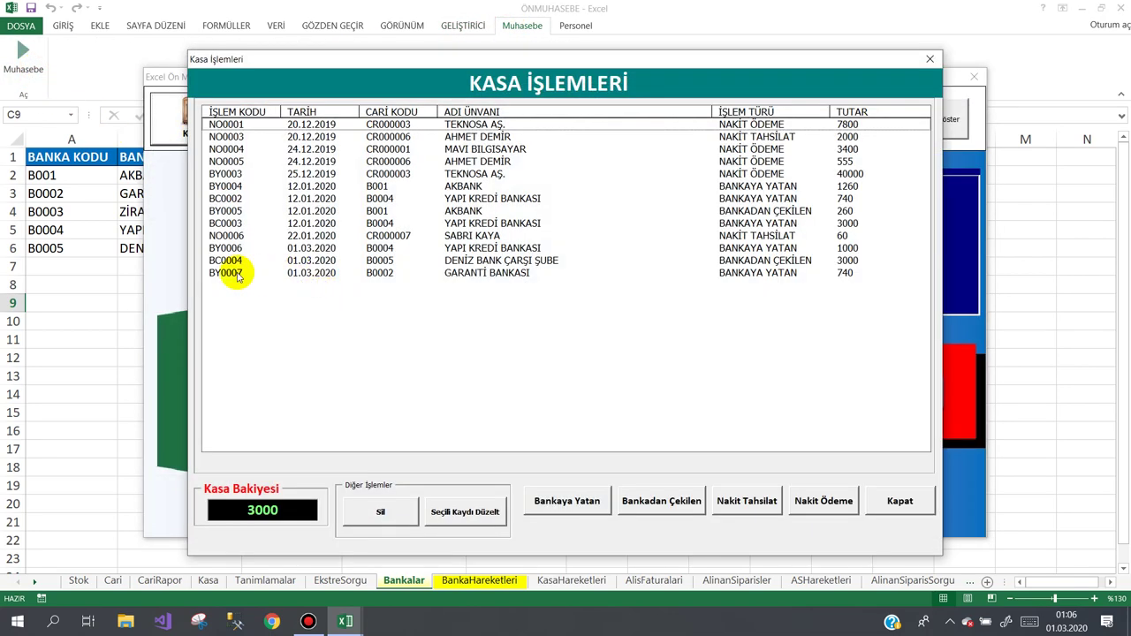
- Select BY0007, try a new Bankaya Yatan entry with bank B0002, then cancel it
{"action": "left_click", "coordinate": [235, 273]}
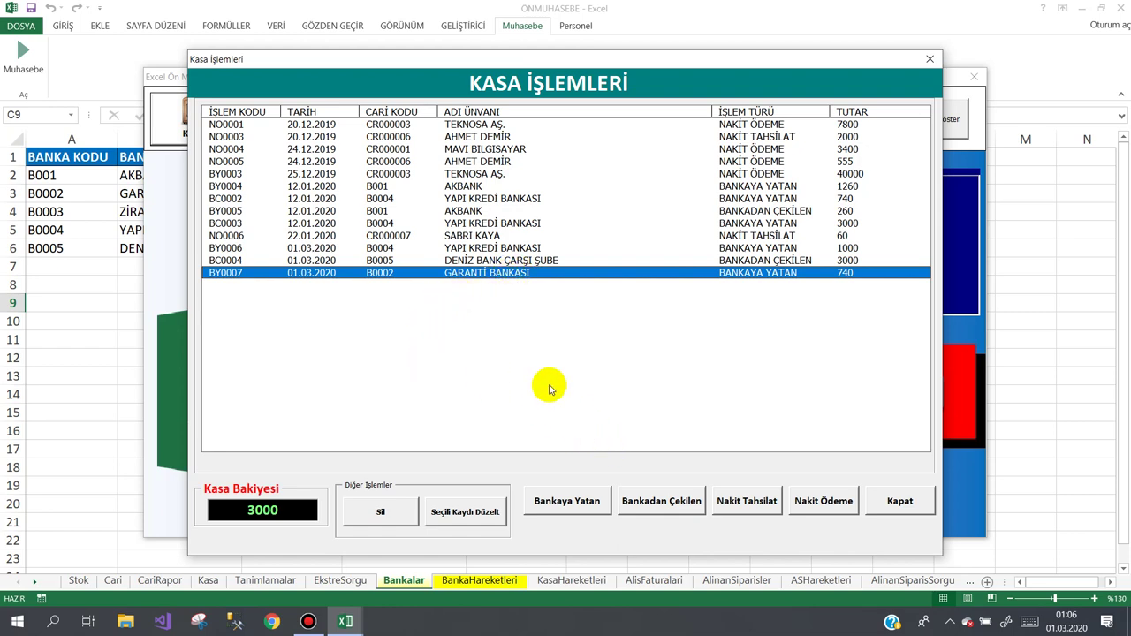
{"action": "left_click", "coordinate": [541, 503]}
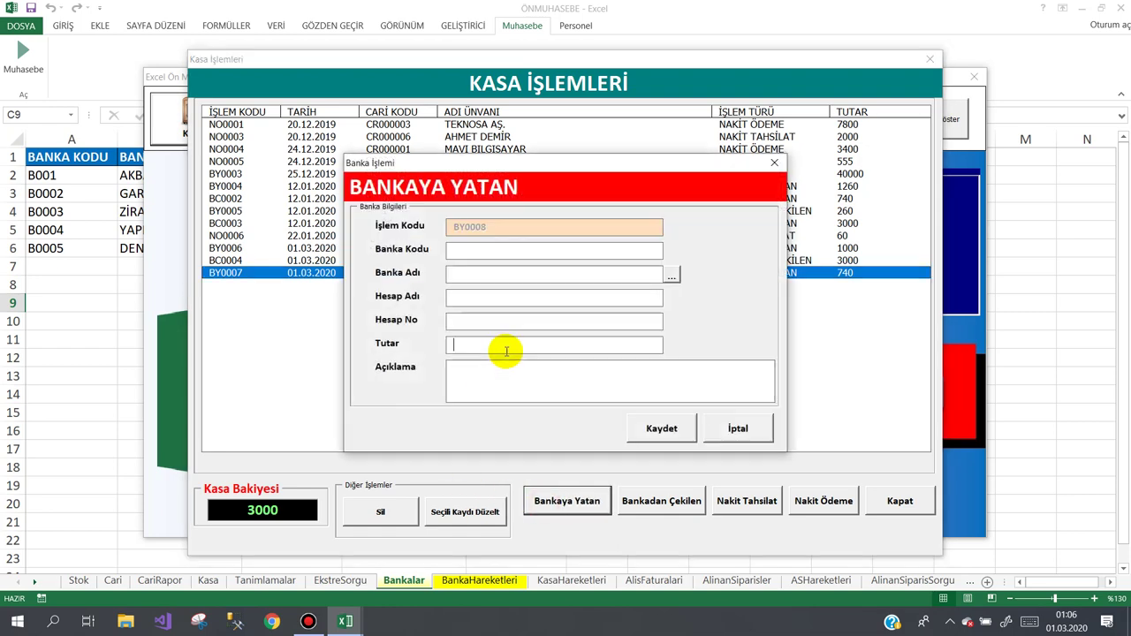
{"action": "left_click", "coordinate": [669, 275]}
{"action": "left_click", "coordinate": [517, 236]}
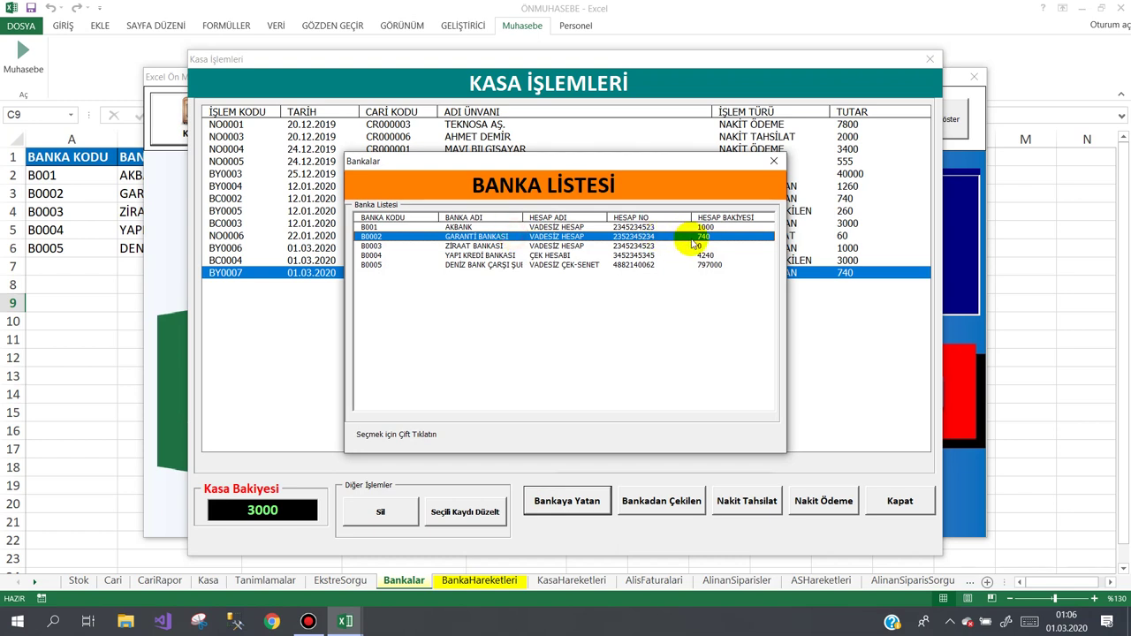
{"action": "left_click", "coordinate": [772, 168]}
{"action": "left_click", "coordinate": [722, 426]}
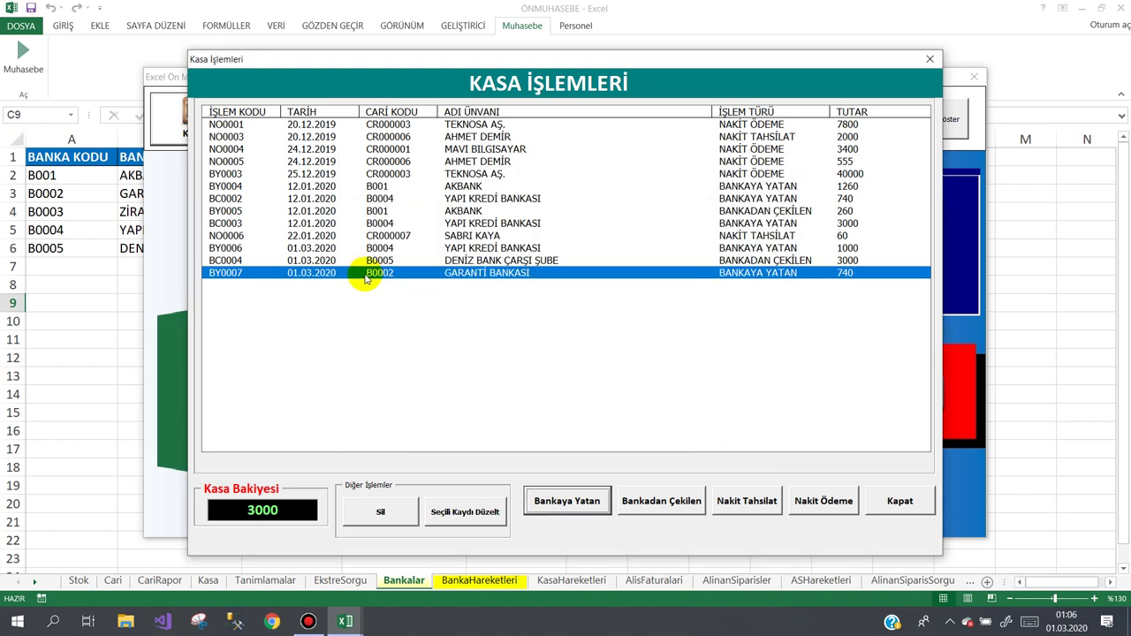
- Delete the BY0007 and BC0004 records, confirming each deletion
{"action": "left_click", "coordinate": [368, 513]}
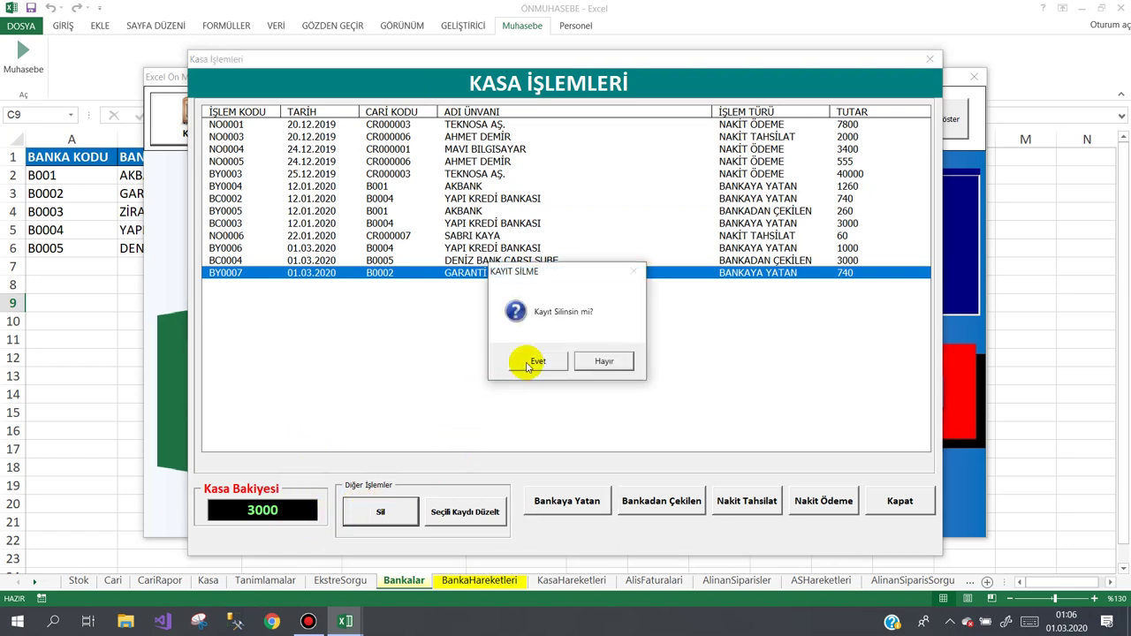
{"action": "left_click", "coordinate": [527, 364]}
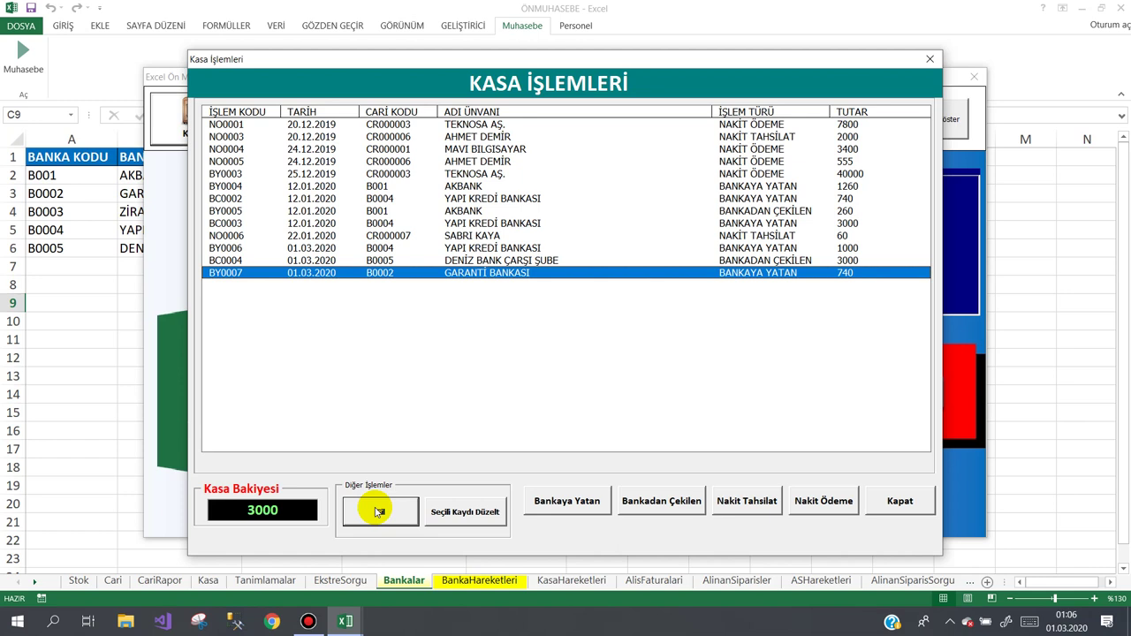
{"action": "left_click", "coordinate": [253, 259]}
{"action": "left_click", "coordinate": [378, 510]}
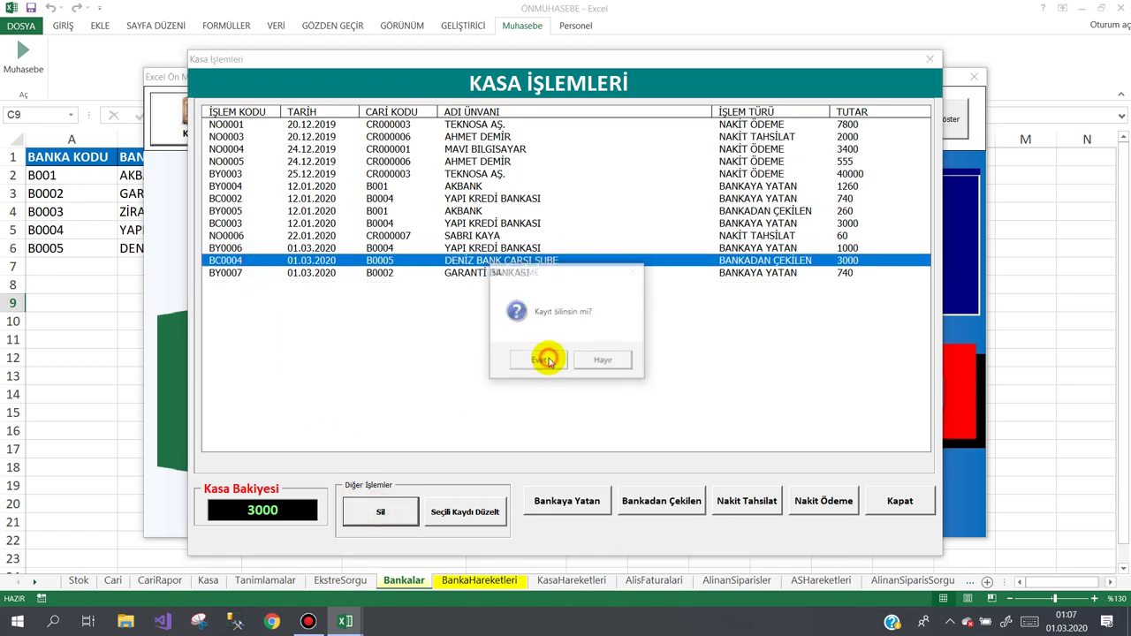
{"action": "left_click", "coordinate": [551, 360]}
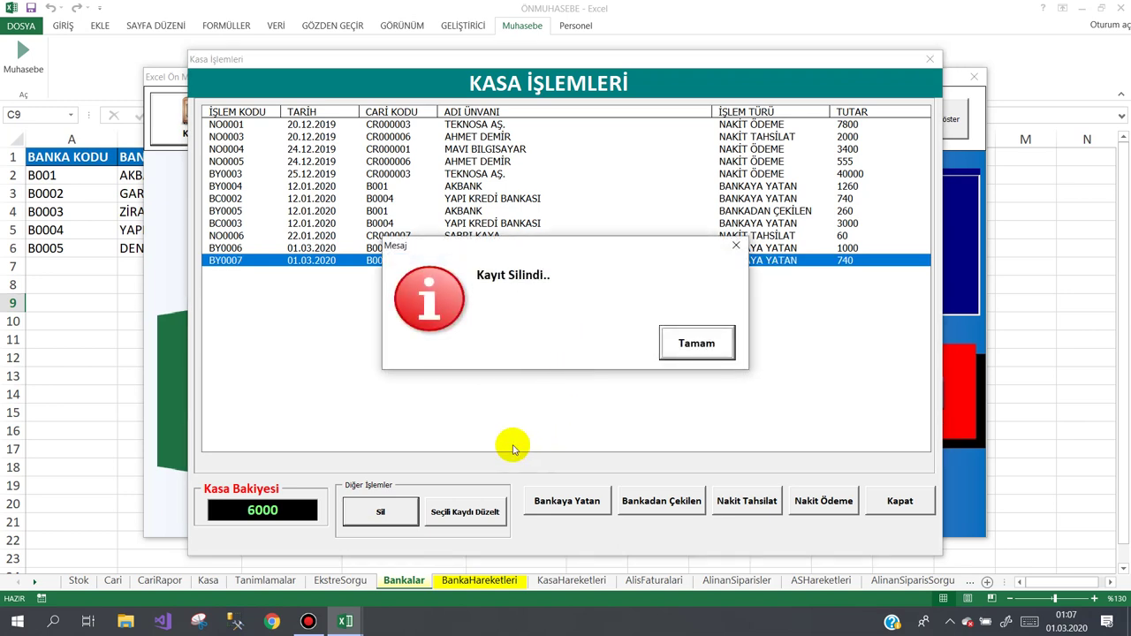
{"action": "left_click", "coordinate": [687, 352]}
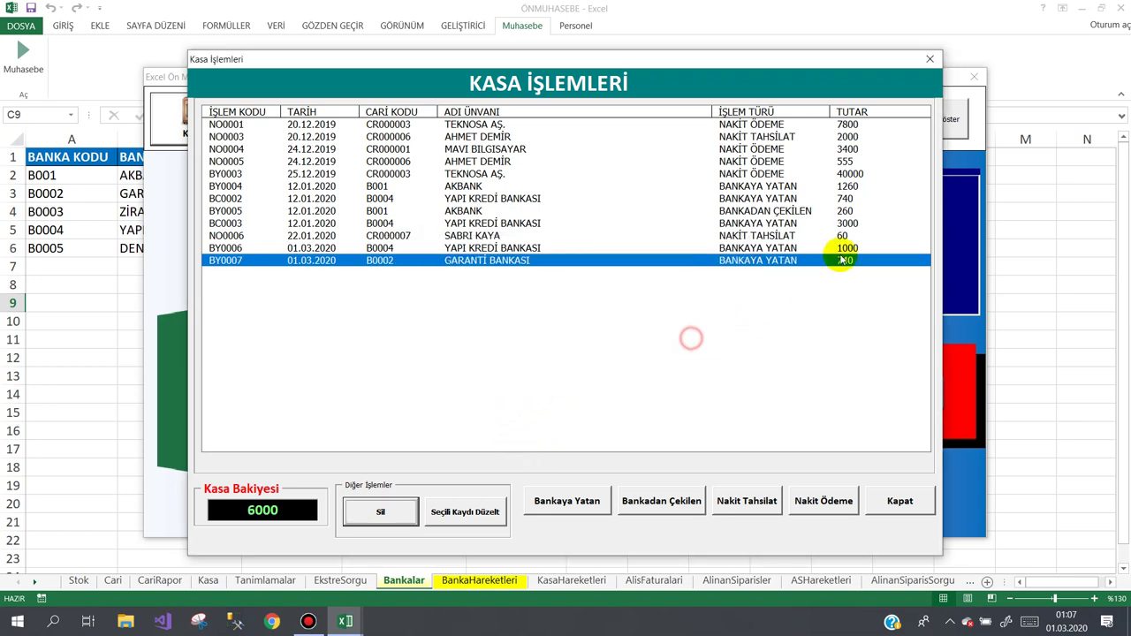
- Close the Kasa İşlemleri window and the Ön Muhasebe main form
{"action": "left_click", "coordinate": [930, 59]}
{"action": "left_click", "coordinate": [871, 131]}
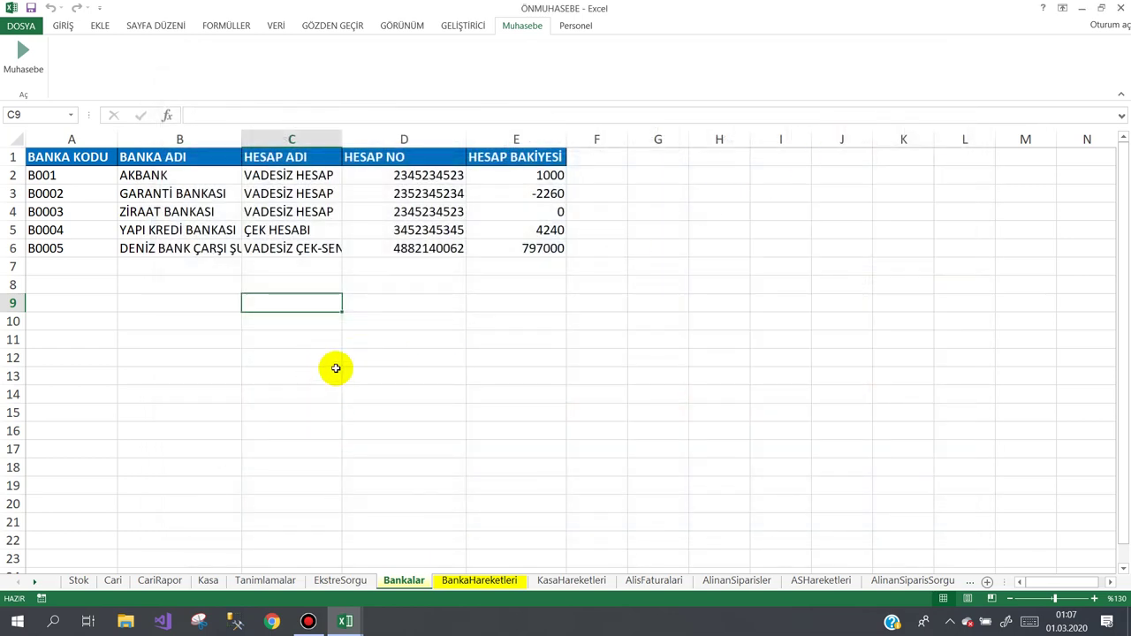
{"action": "left_click", "coordinate": [139, 574]}
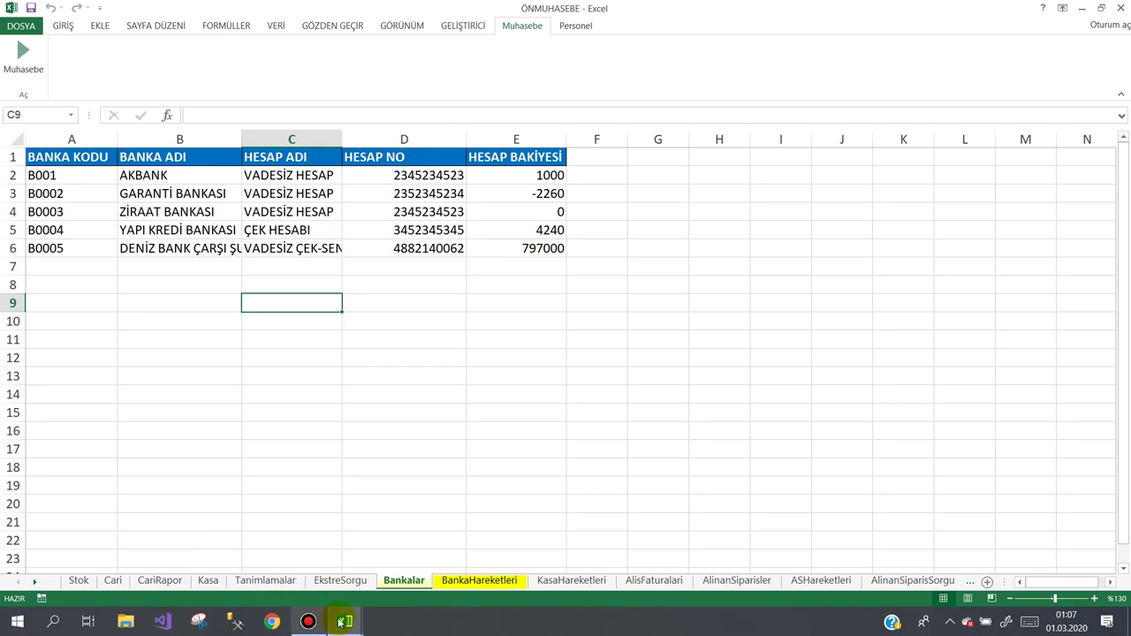
- Open the delete button's click code in the frmKasaIslemleri form
{"action": "mouse_move", "coordinate": [341, 622]}
{"action": "left_click", "coordinate": [399, 549]}
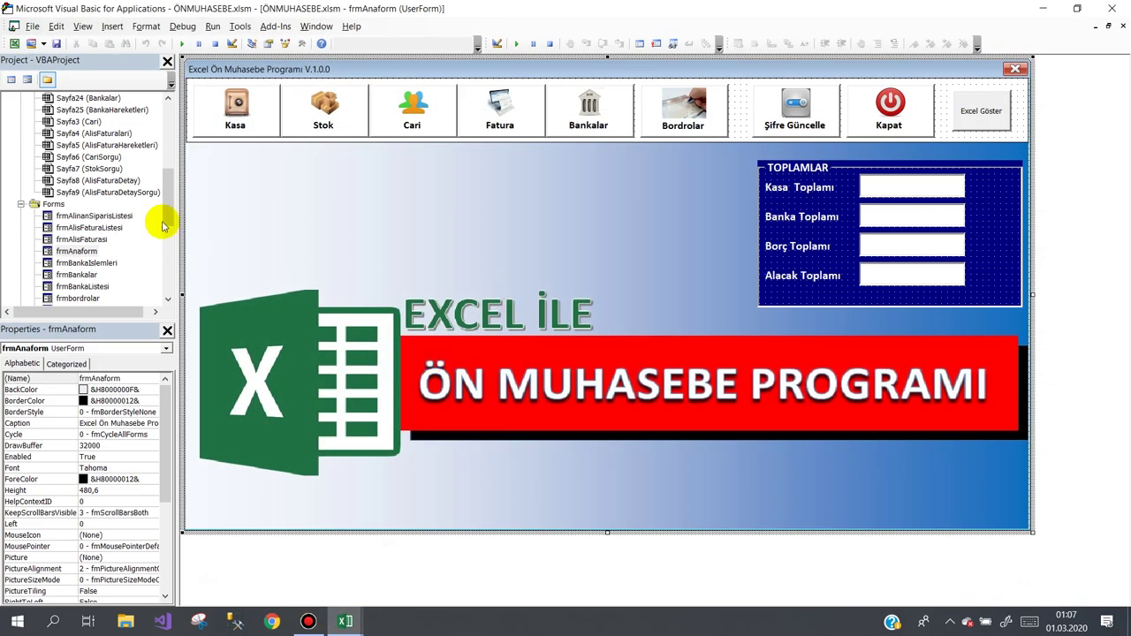
{"action": "left_click_drag", "start_coordinate": [172, 205], "coordinate": [171, 269]}
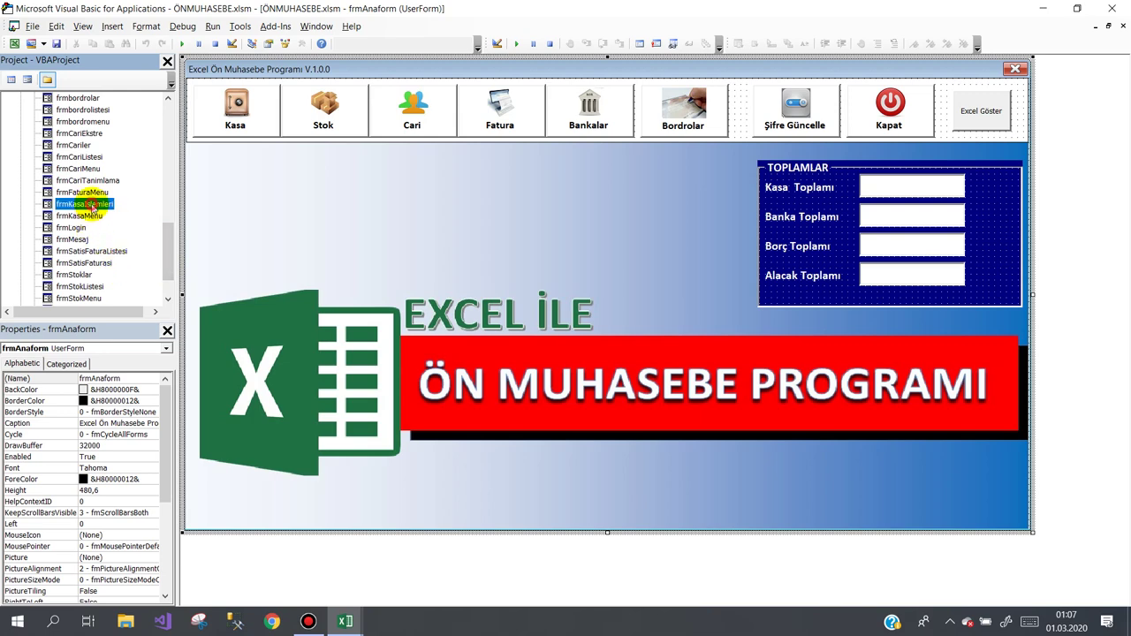
{"action": "double_click", "coordinate": [92, 205]}
{"action": "double_click", "coordinate": [379, 522]}
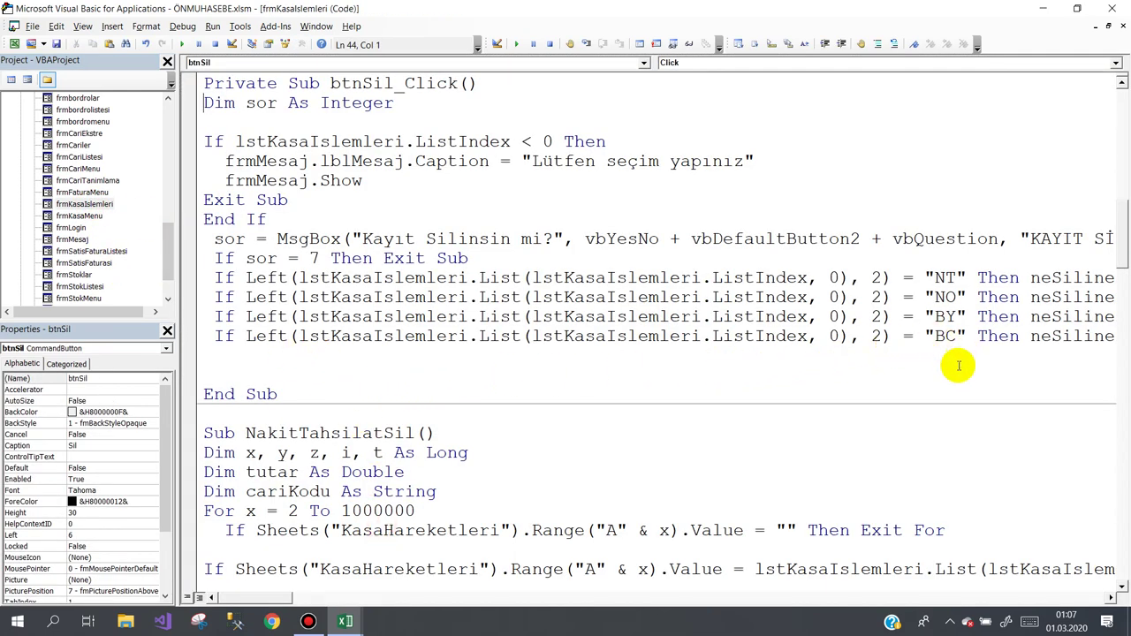
{"action": "left_click_drag", "start_coordinate": [265, 597], "coordinate": [308, 597]}
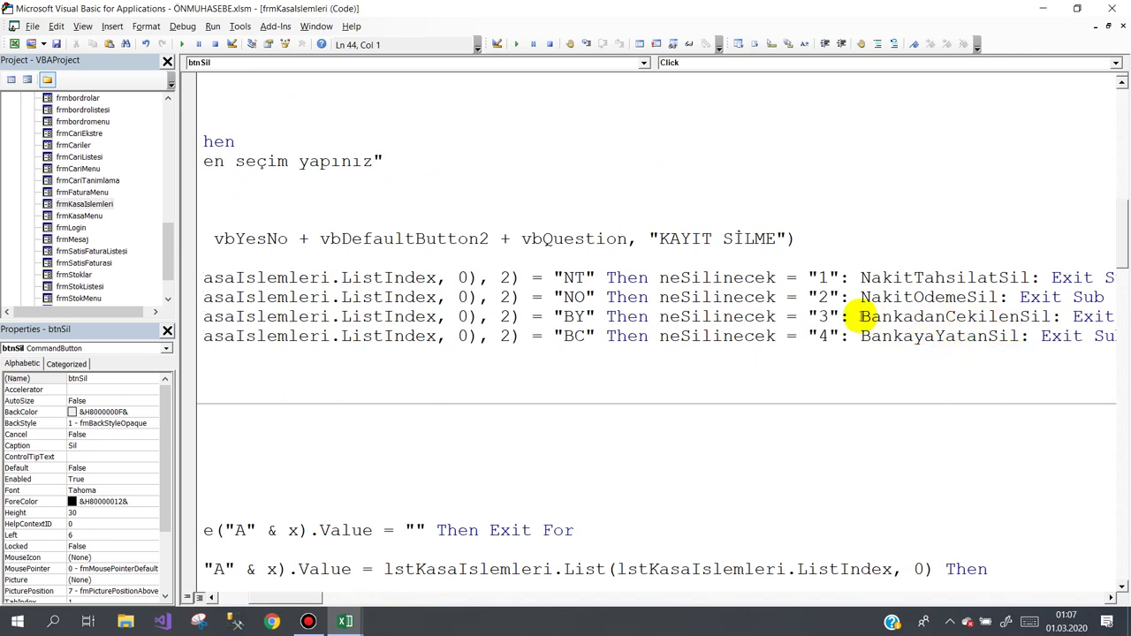
- Put the BankadanCekilenSil call on the BC line and BankayaYatanSil on the BY line
{"action": "left_click_drag", "start_coordinate": [861, 317], "coordinate": [1029, 316]}
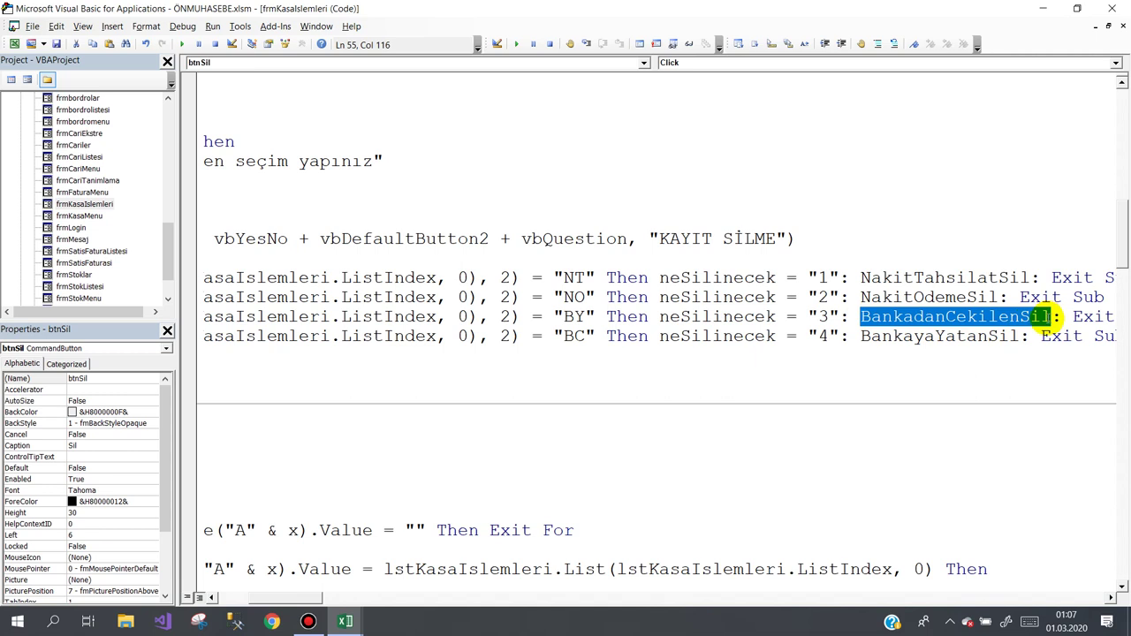
{"action": "key", "text": "Delete"}
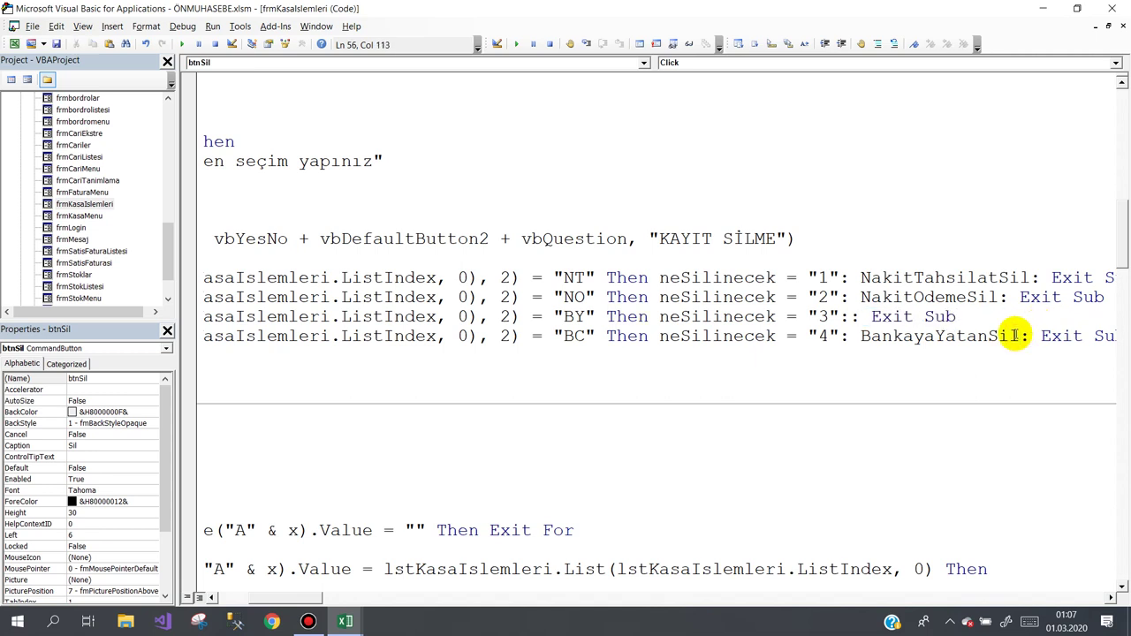
{"action": "type", "text": "BankadanCekilenSil"}
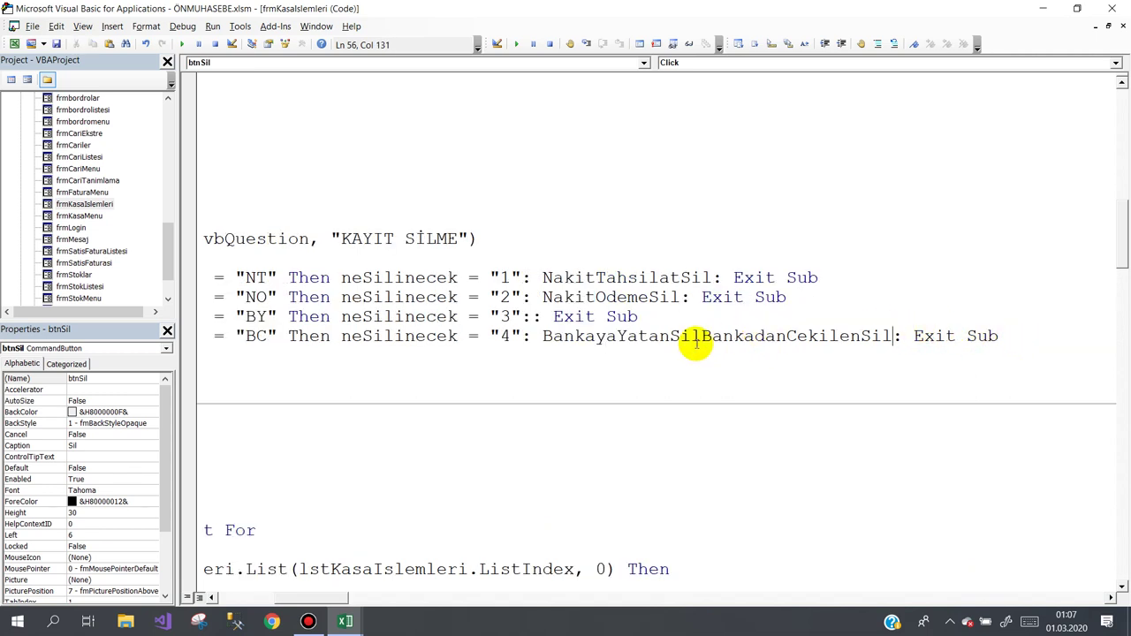
{"action": "left_click_drag", "start_coordinate": [699, 335], "coordinate": [542, 336]}
{"action": "key", "text": "ctrl+c"}
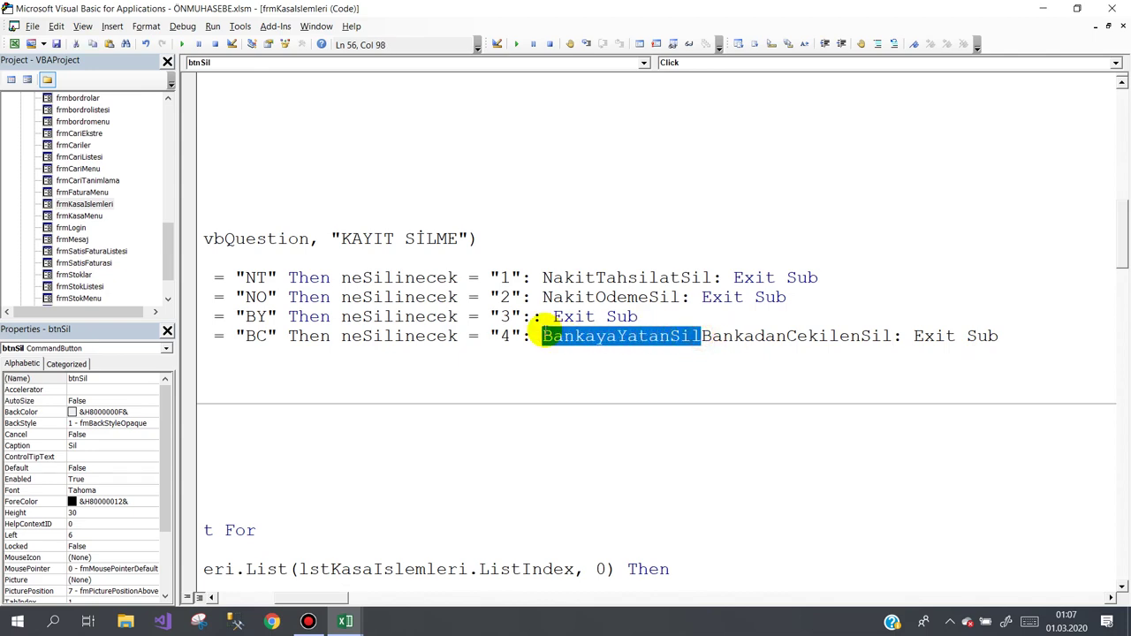
{"action": "key", "text": "Delete"}
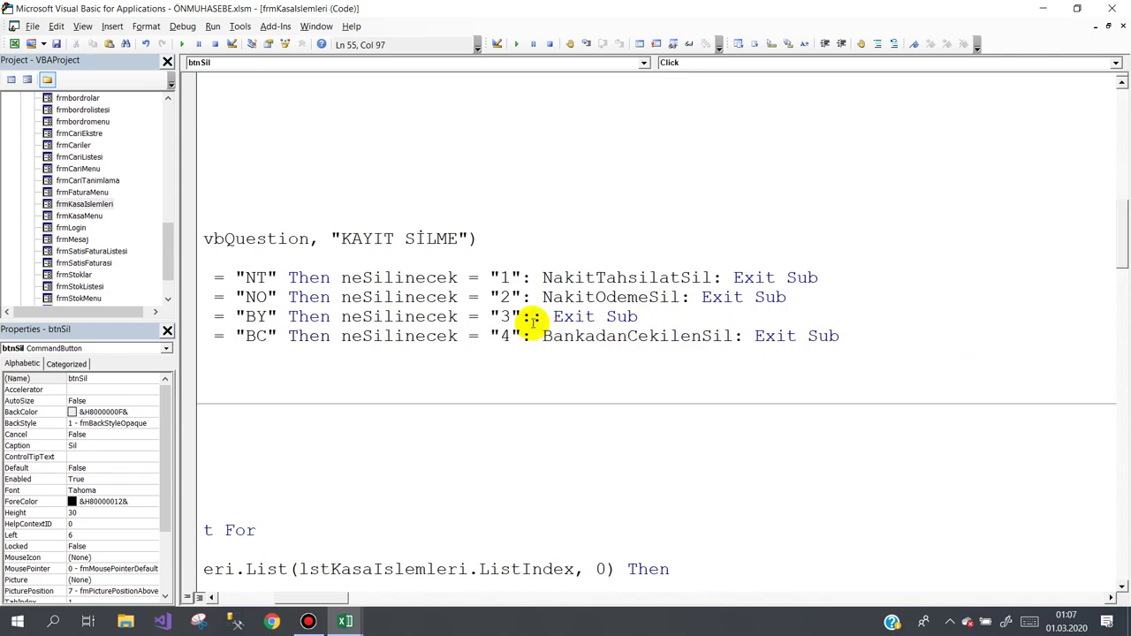
{"action": "key", "text": "ctrl+v"}
{"action": "left_click", "coordinate": [566, 358]}
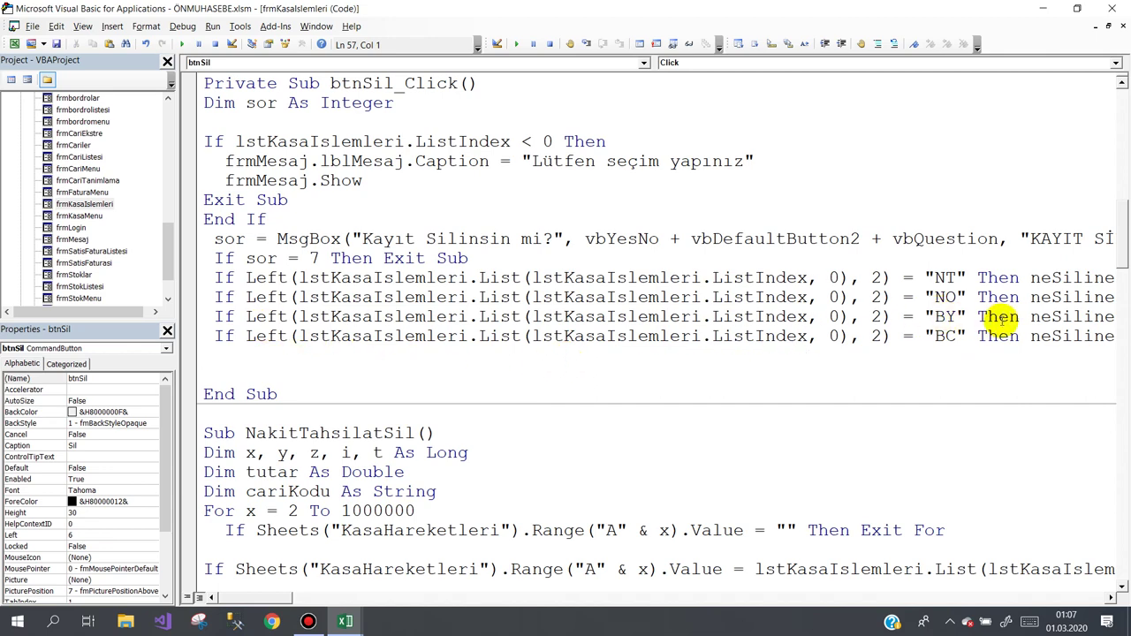
- Return to the Excel workbook
{"action": "left_click_drag", "start_coordinate": [270, 600], "coordinate": [311, 597]}
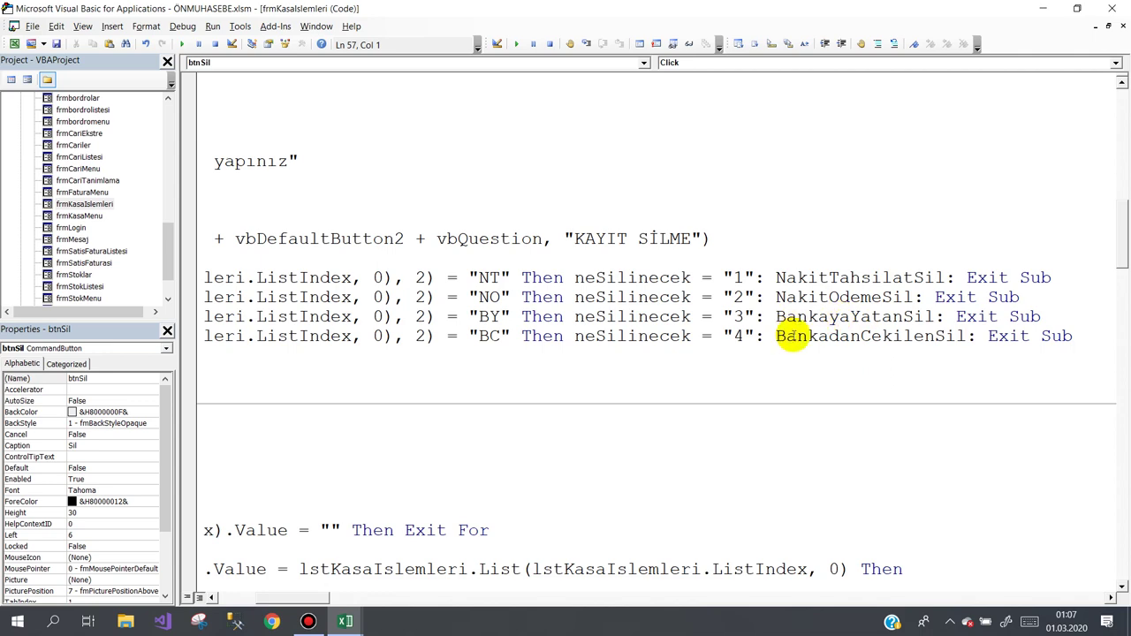
{"action": "left_click_drag", "start_coordinate": [268, 597], "coordinate": [210, 597]}
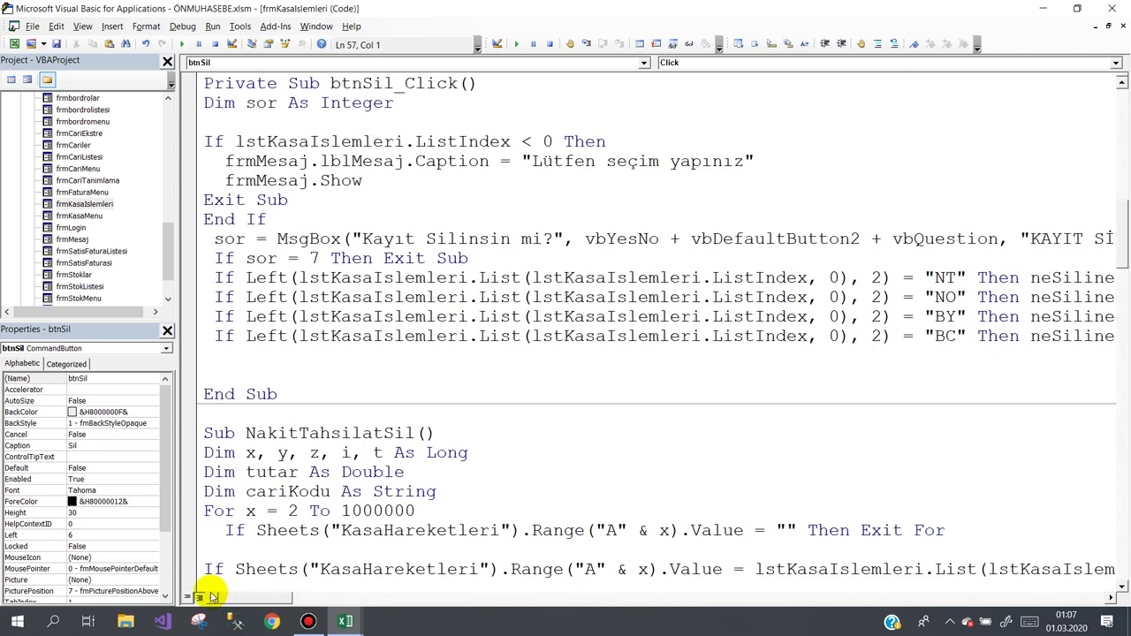
{"action": "mouse_move", "coordinate": [345, 621]}
{"action": "left_click", "coordinate": [300, 569]}
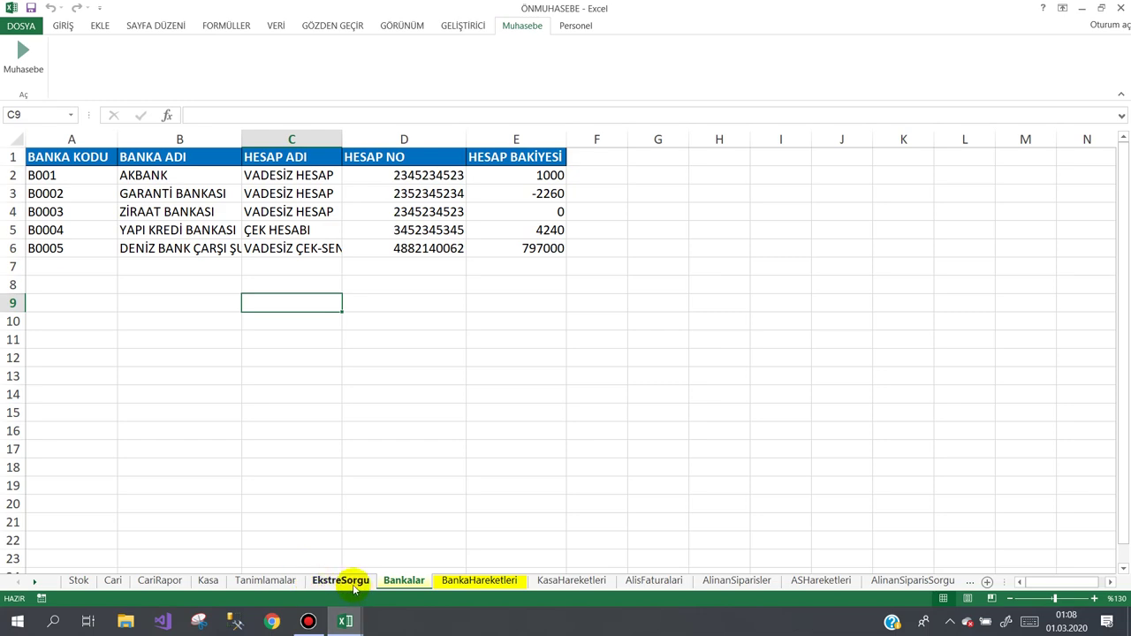
- Check the empty row 9 on the BankaHareketleri sheet, then go back to Bankalar
{"action": "left_click", "coordinate": [468, 580]}
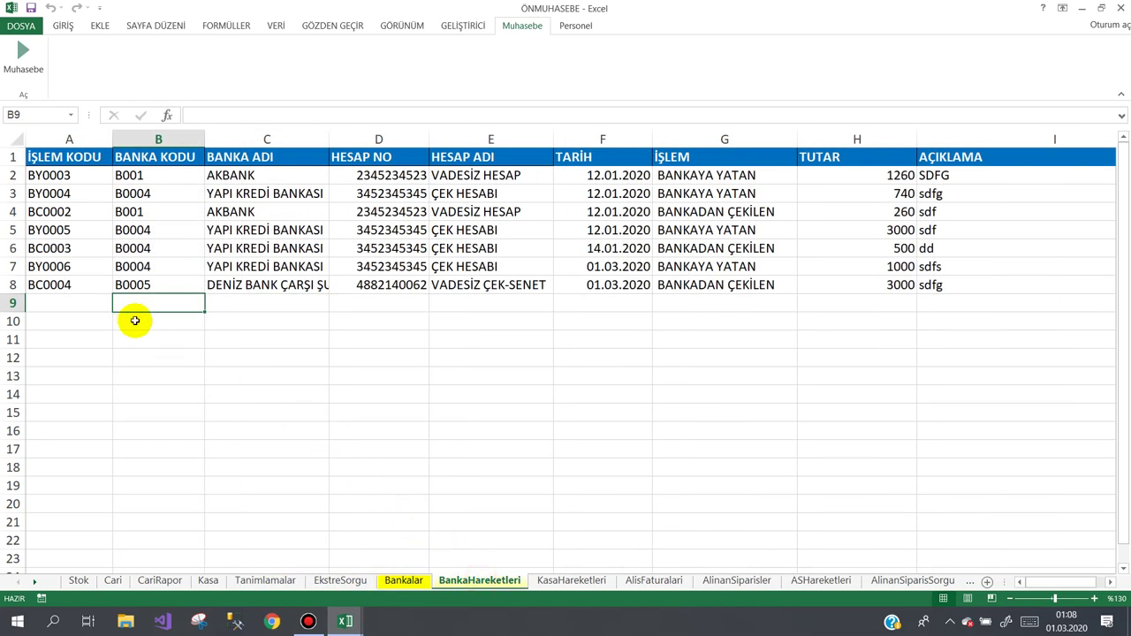
{"action": "left_click_drag", "start_coordinate": [61, 301], "coordinate": [930, 306]}
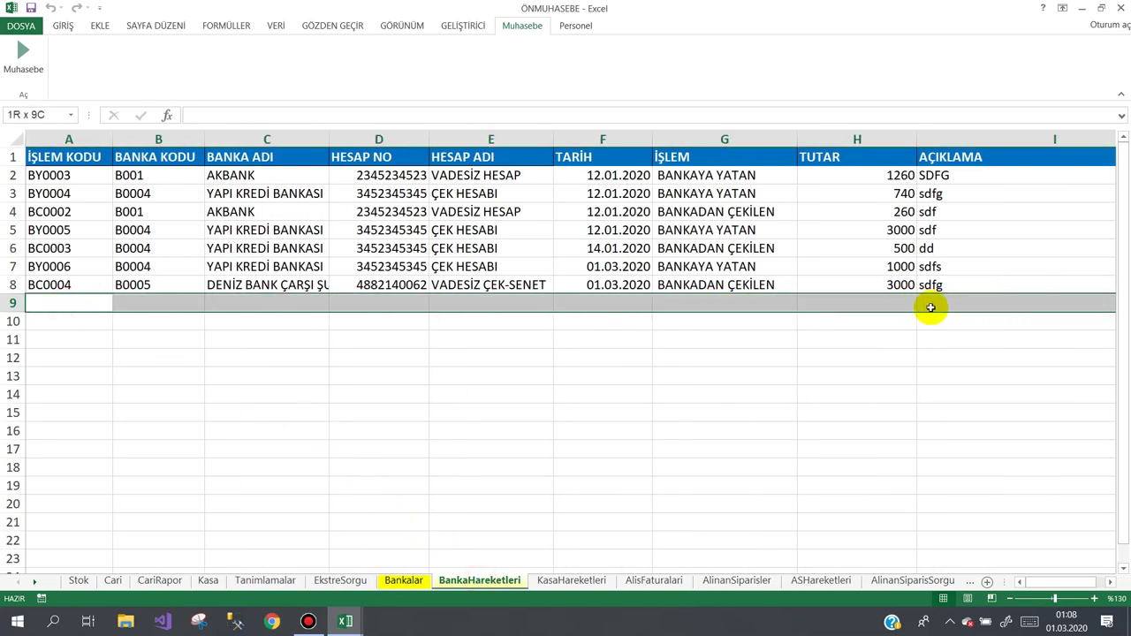
{"action": "left_click", "coordinate": [404, 581]}
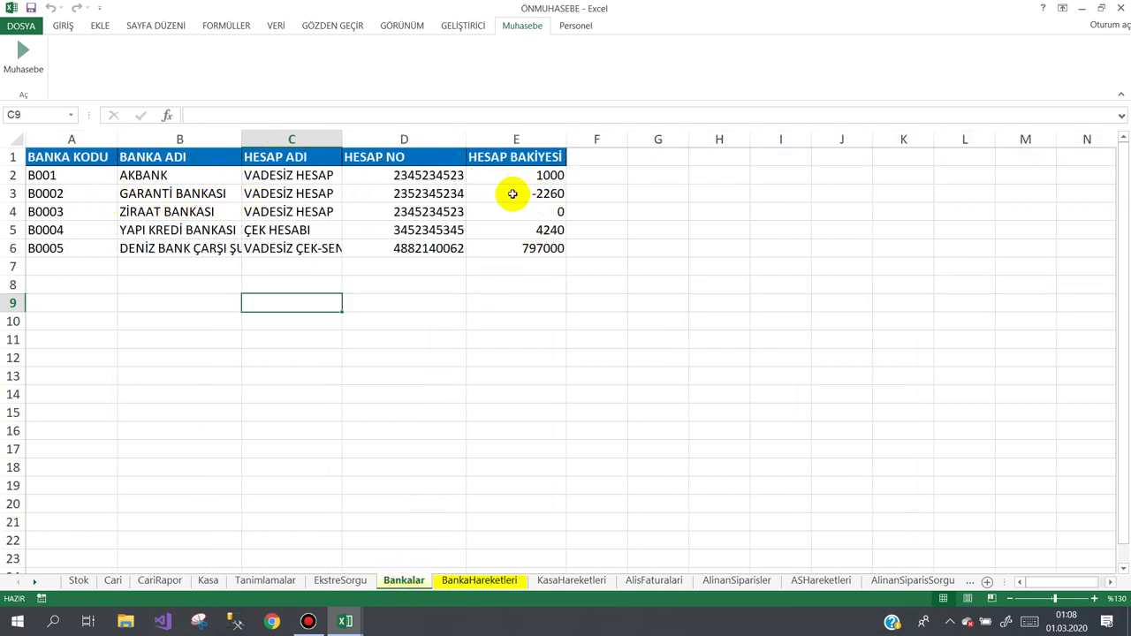
- Change GARANTİ BANKASI's E3 balance from -2260 to 0 and move to the Kasa sheet
{"action": "left_click", "coordinate": [512, 194]}
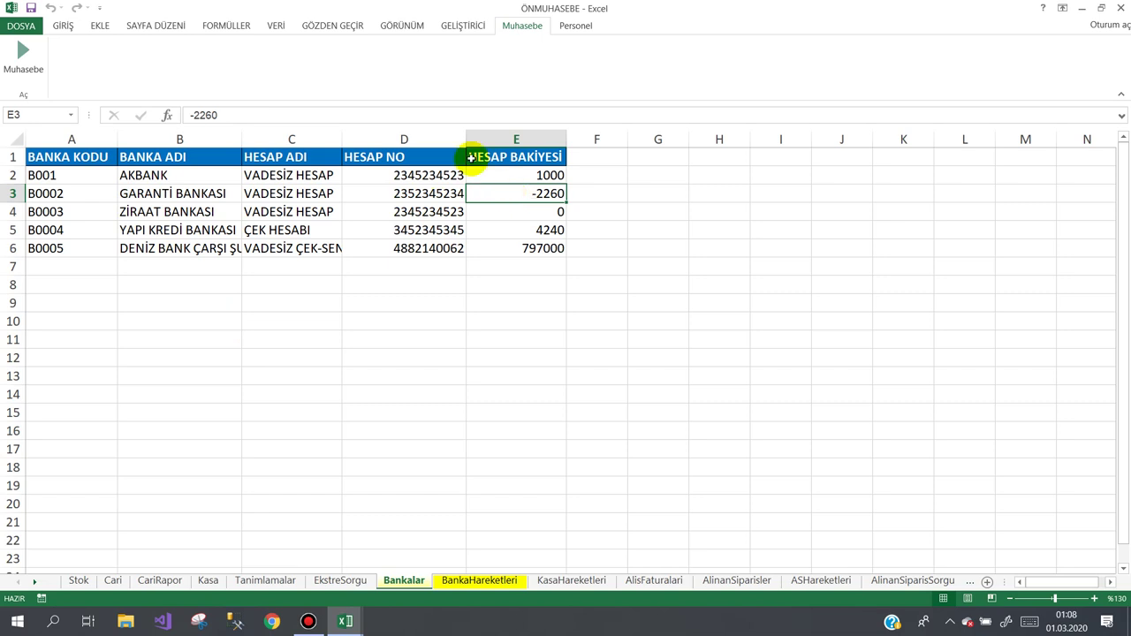
{"action": "left_click", "coordinate": [510, 231]}
{"action": "left_click", "coordinate": [525, 194]}
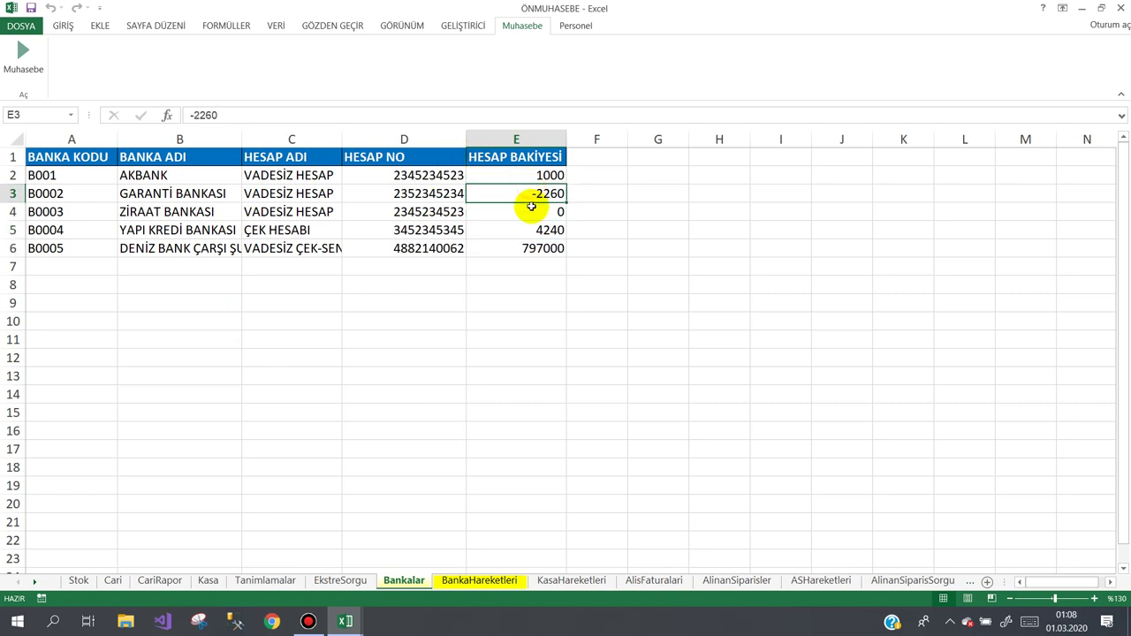
{"action": "left_click", "coordinate": [512, 269]}
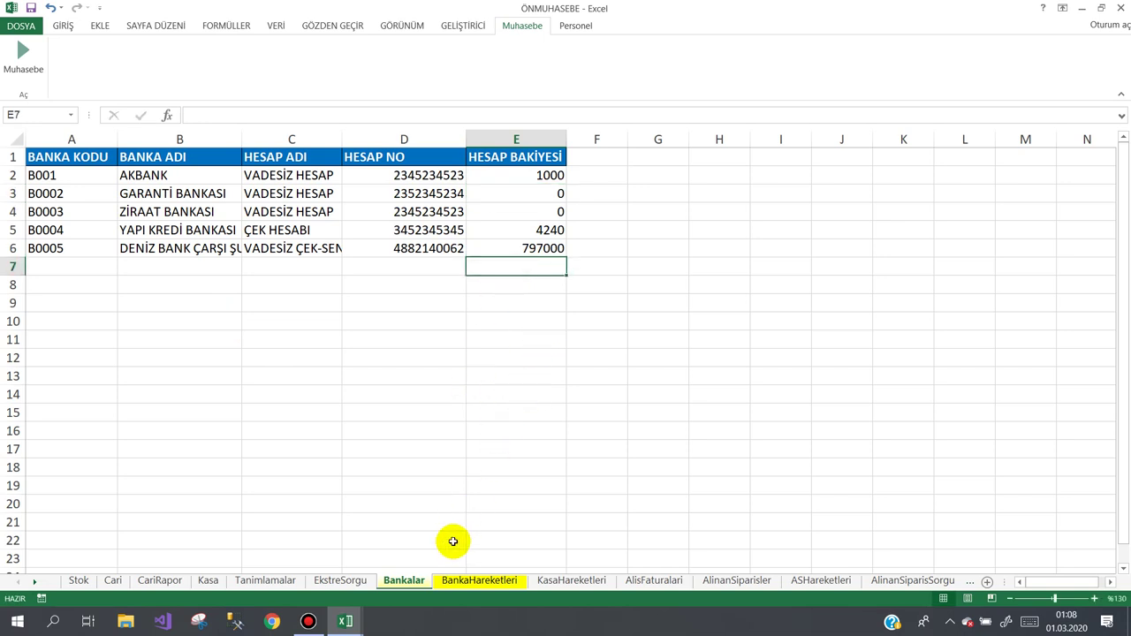
{"action": "left_click", "coordinate": [209, 581]}
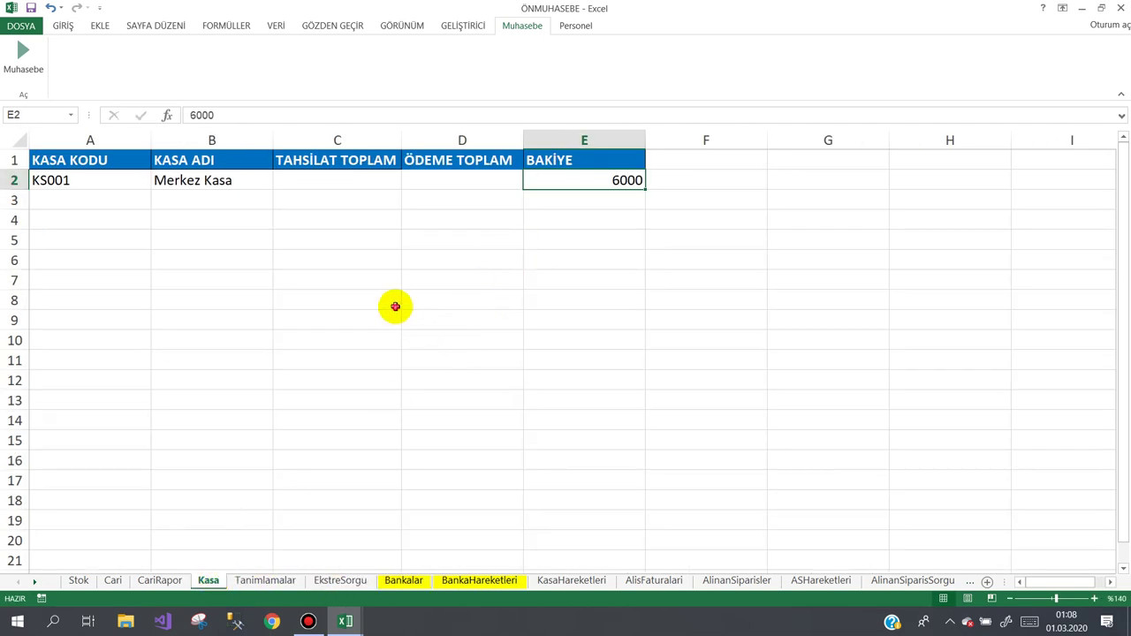
{"action": "left_click", "coordinate": [395, 305]}
{"action": "left_click", "coordinate": [13, 55]}
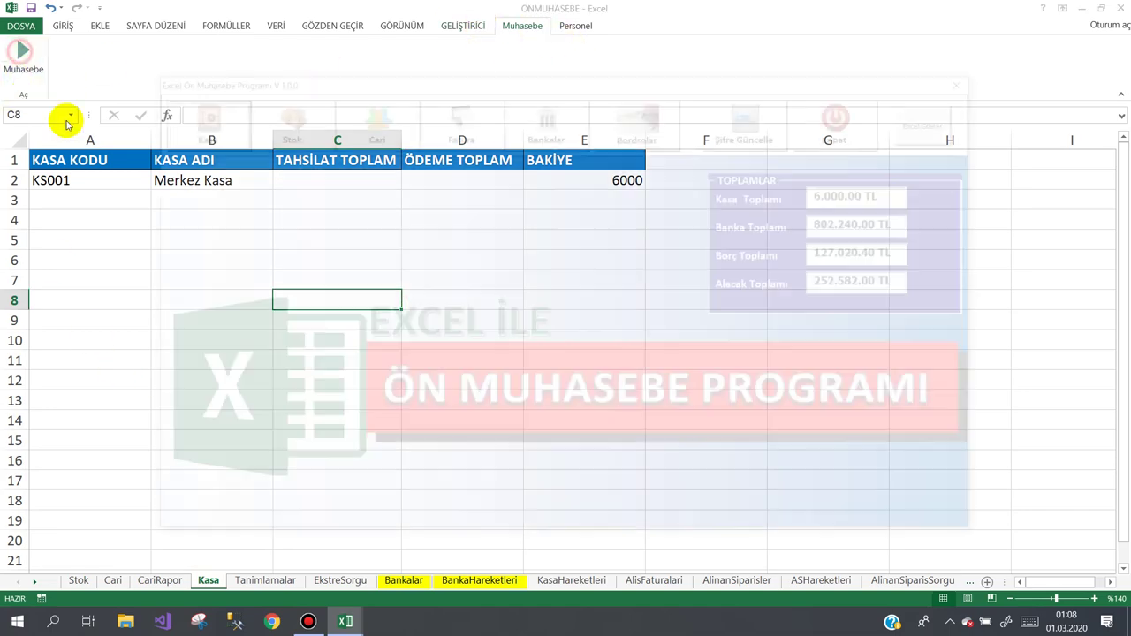
{"action": "left_click", "coordinate": [221, 128]}
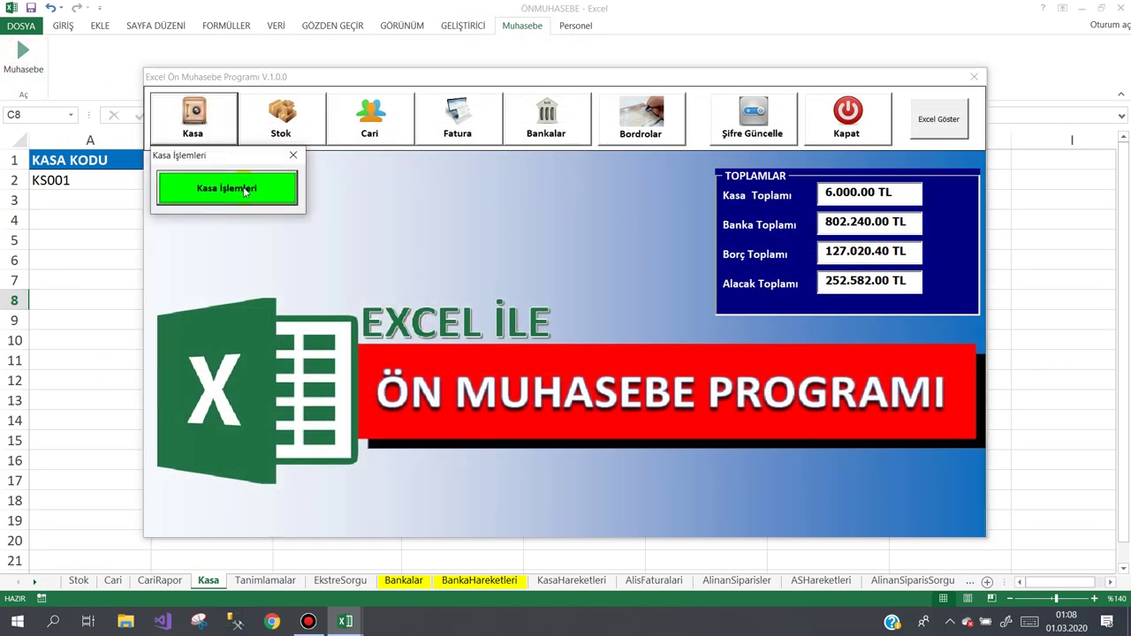
{"action": "left_click", "coordinate": [234, 186]}
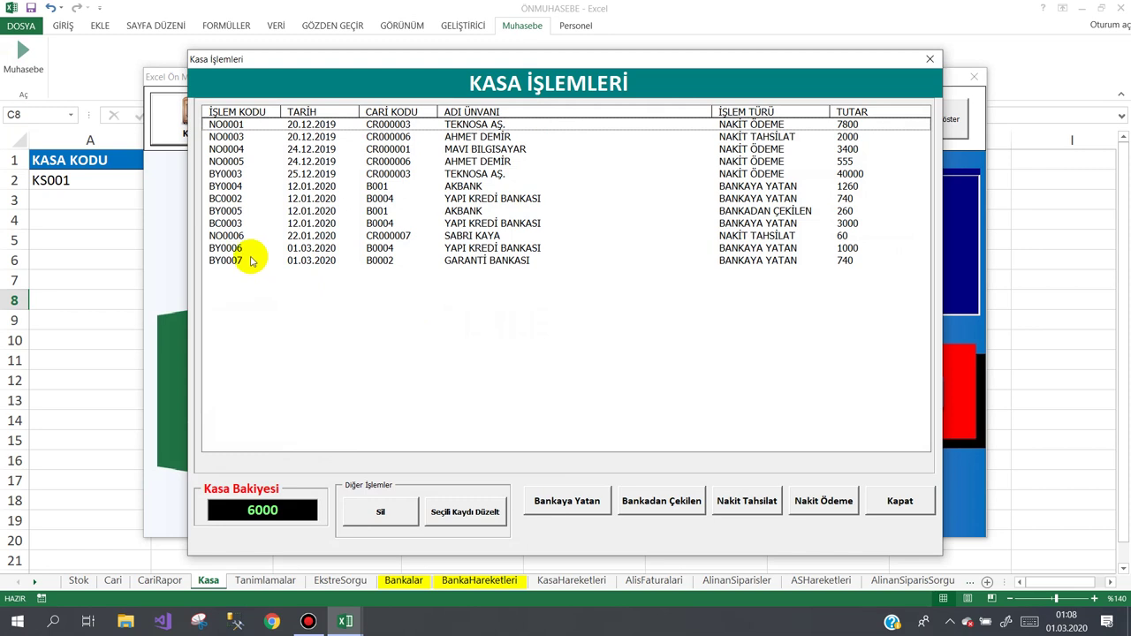
{"action": "left_click", "coordinate": [251, 260]}
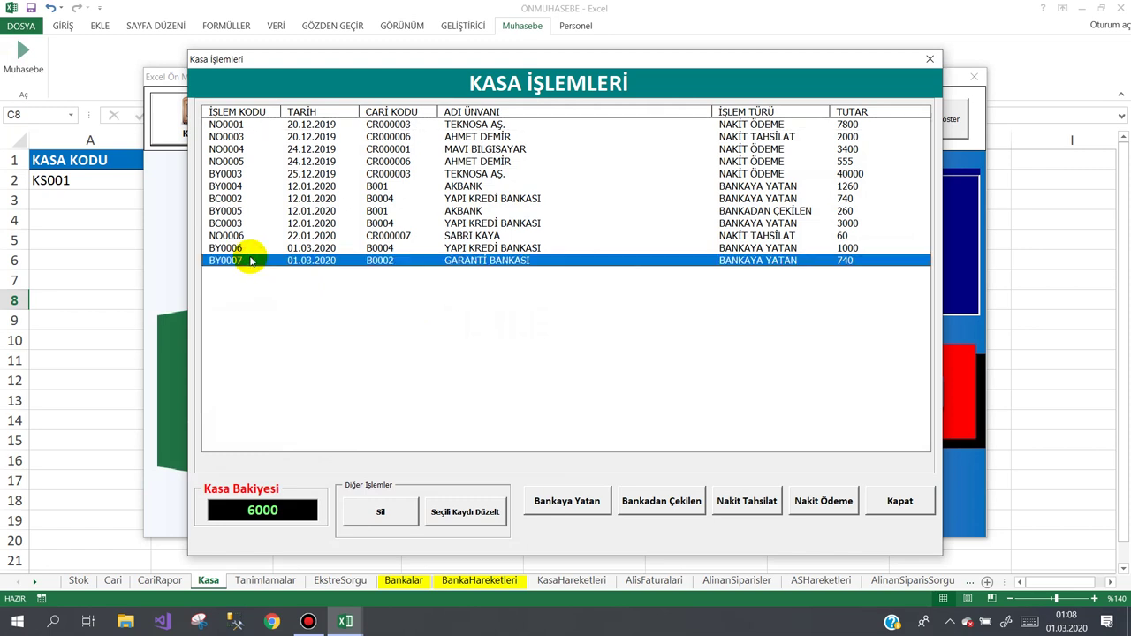
{"action": "left_click", "coordinate": [382, 511]}
{"action": "left_click", "coordinate": [548, 365]}
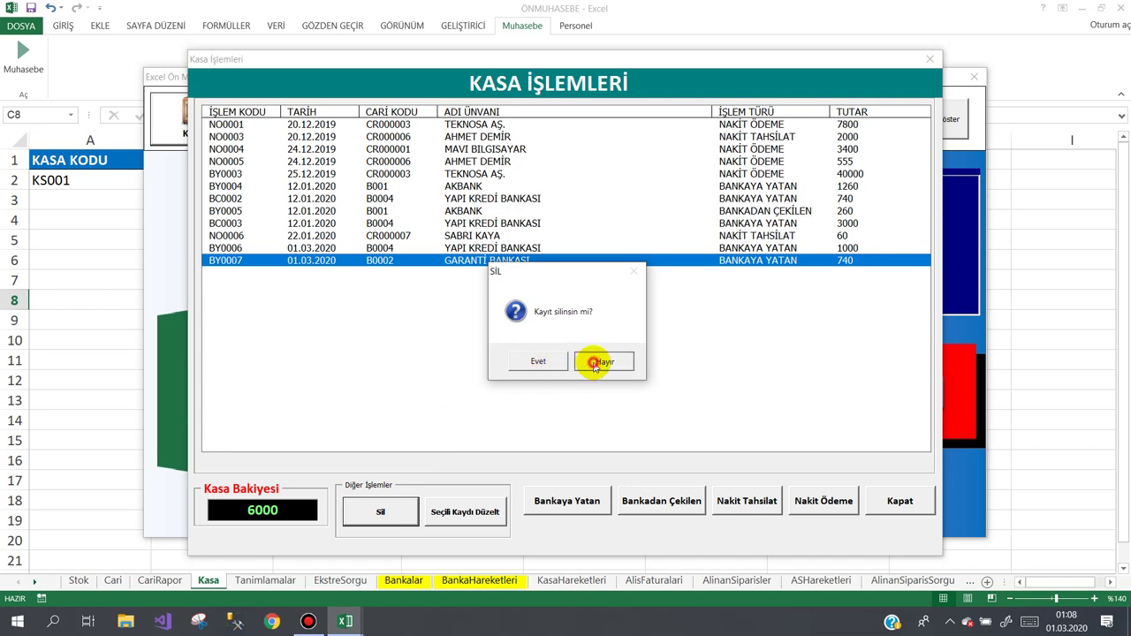
{"action": "left_click", "coordinate": [594, 364]}
{"action": "left_click", "coordinate": [900, 500]}
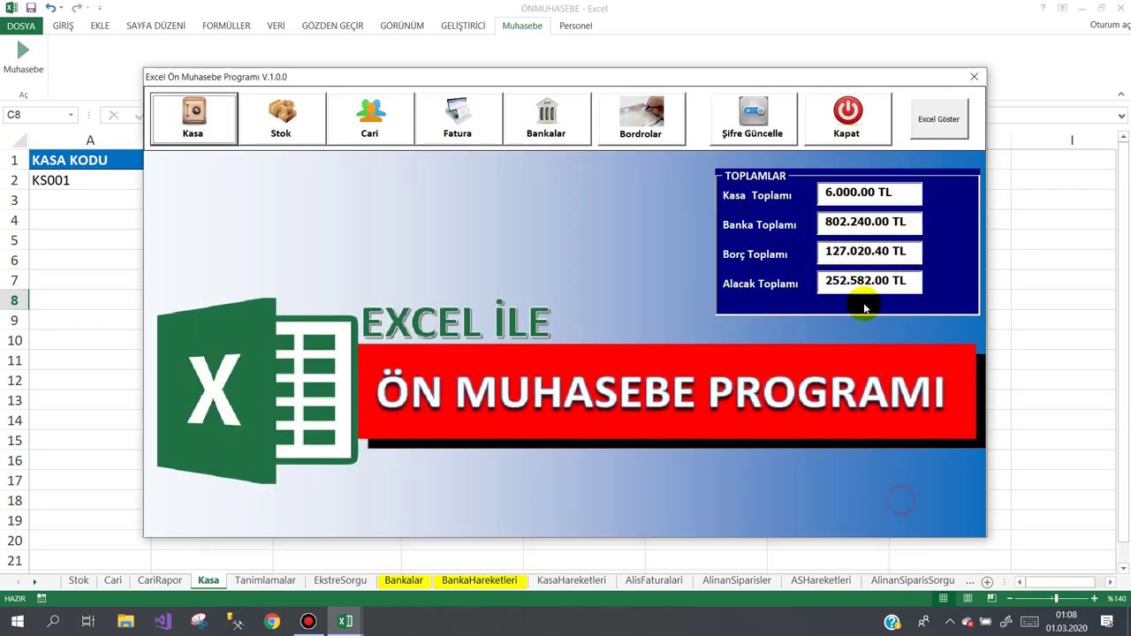
{"action": "left_click", "coordinate": [846, 118]}
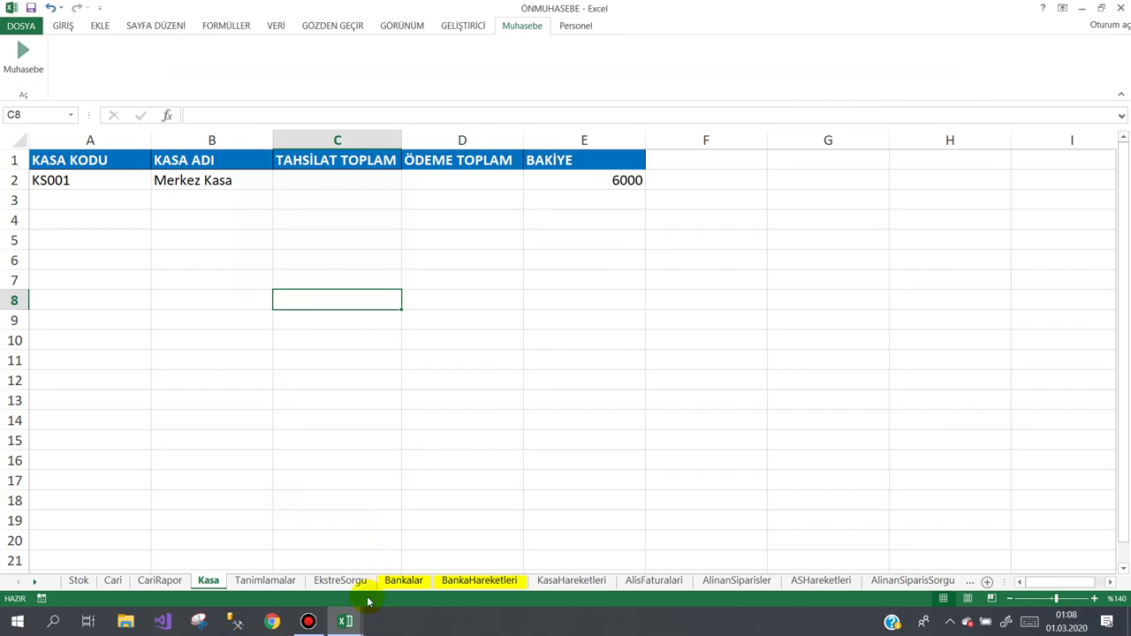
- Open the frmKasaIslemleri delete button's click code in the VBA editor
{"action": "mouse_move", "coordinate": [344, 621]}
{"action": "left_click", "coordinate": [426, 552]}
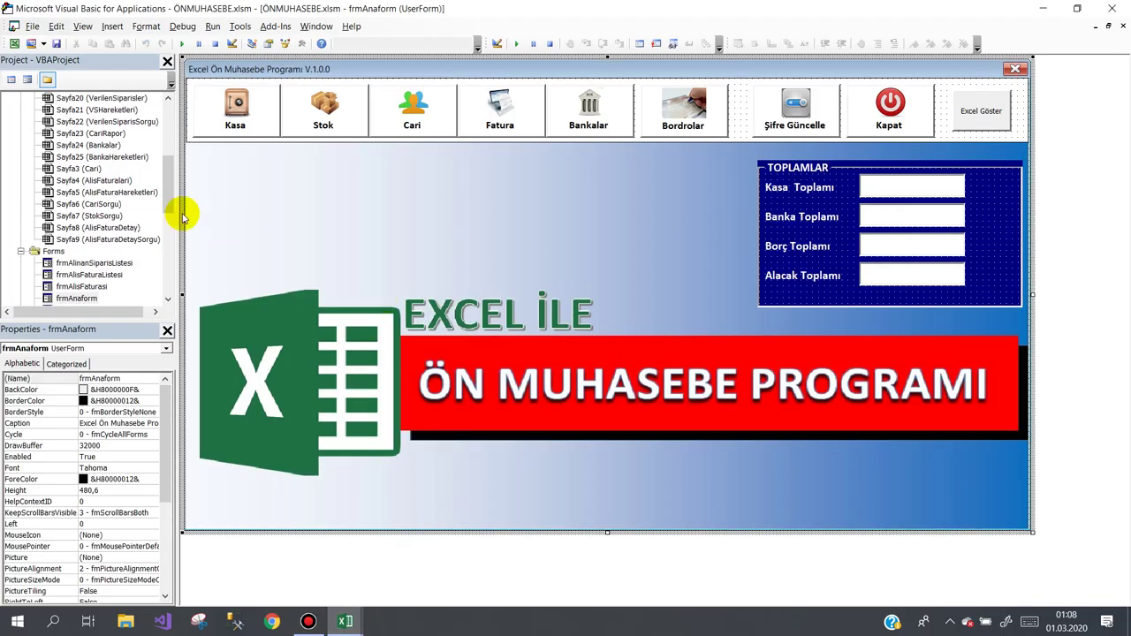
{"action": "left_click_drag", "start_coordinate": [166, 189], "coordinate": [176, 267]}
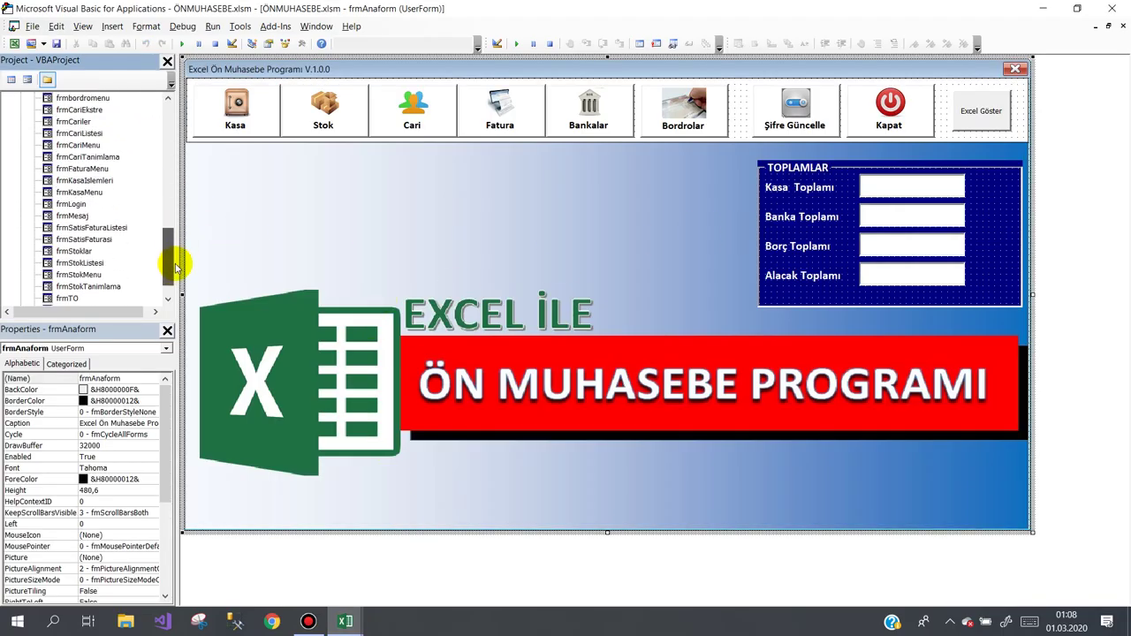
{"action": "double_click", "coordinate": [84, 180]}
{"action": "left_click", "coordinate": [380, 512]}
{"action": "double_click", "coordinate": [380, 512]}
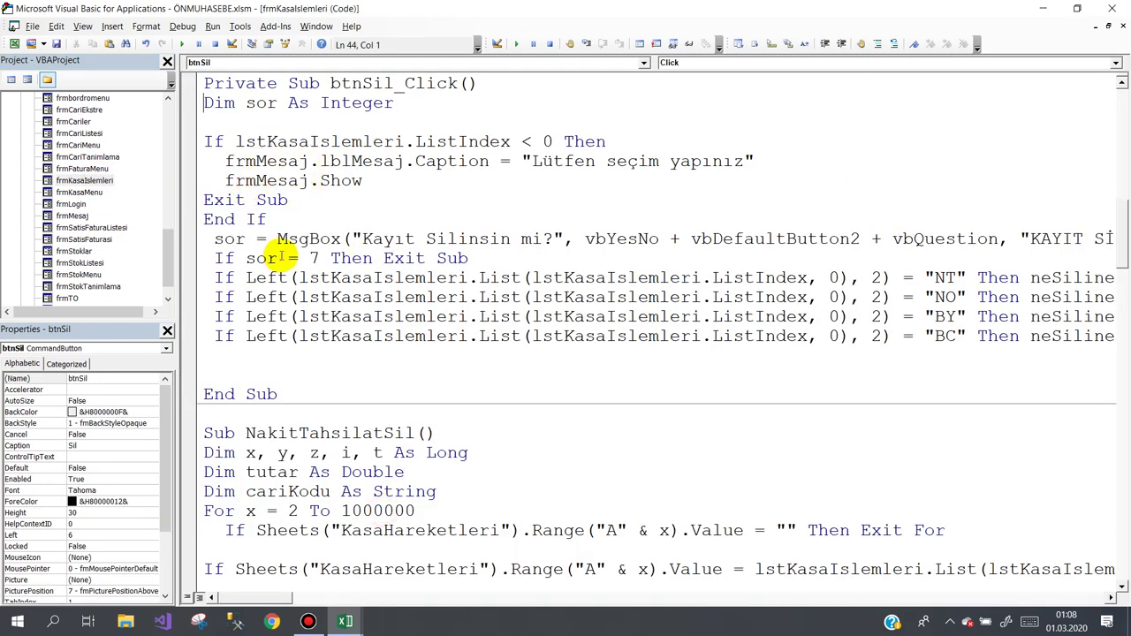
- Delete the duplicate confirmation MsgBox from the BankayaYatanSil routine
{"action": "left_click_drag", "start_coordinate": [214, 239], "coordinate": [580, 238]}
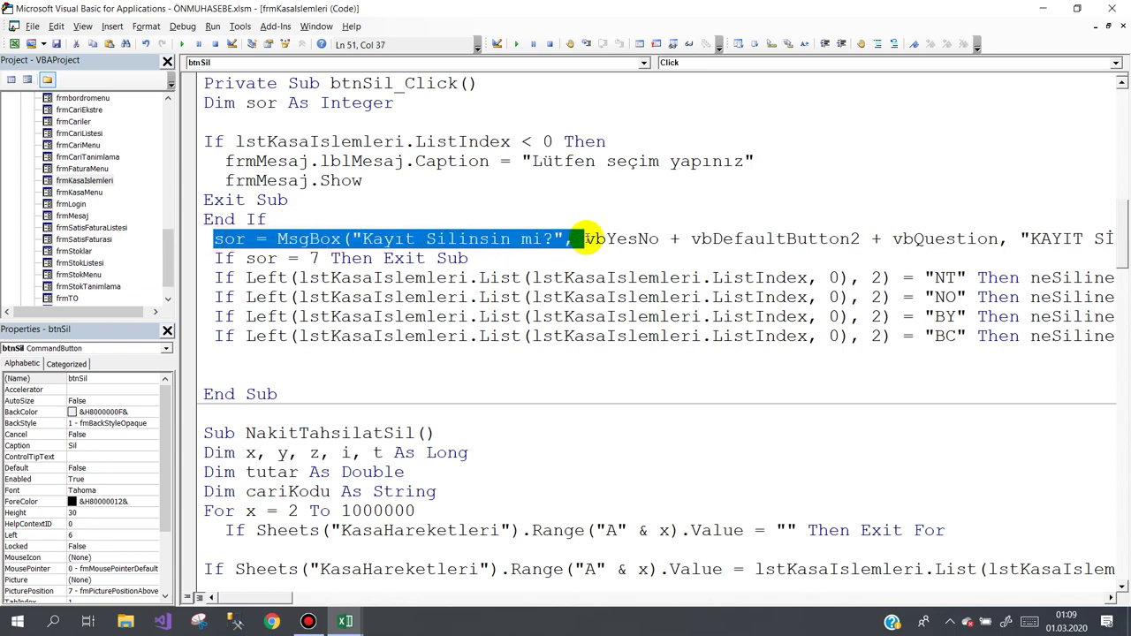
{"action": "scroll", "coordinate": [586, 239], "scroll_direction": "down", "scroll_amount": 2}
{"action": "scroll", "coordinate": [586, 240], "scroll_direction": "down", "scroll_amount": 1}
{"action": "scroll", "coordinate": [586, 239], "scroll_direction": "down", "scroll_amount": 6}
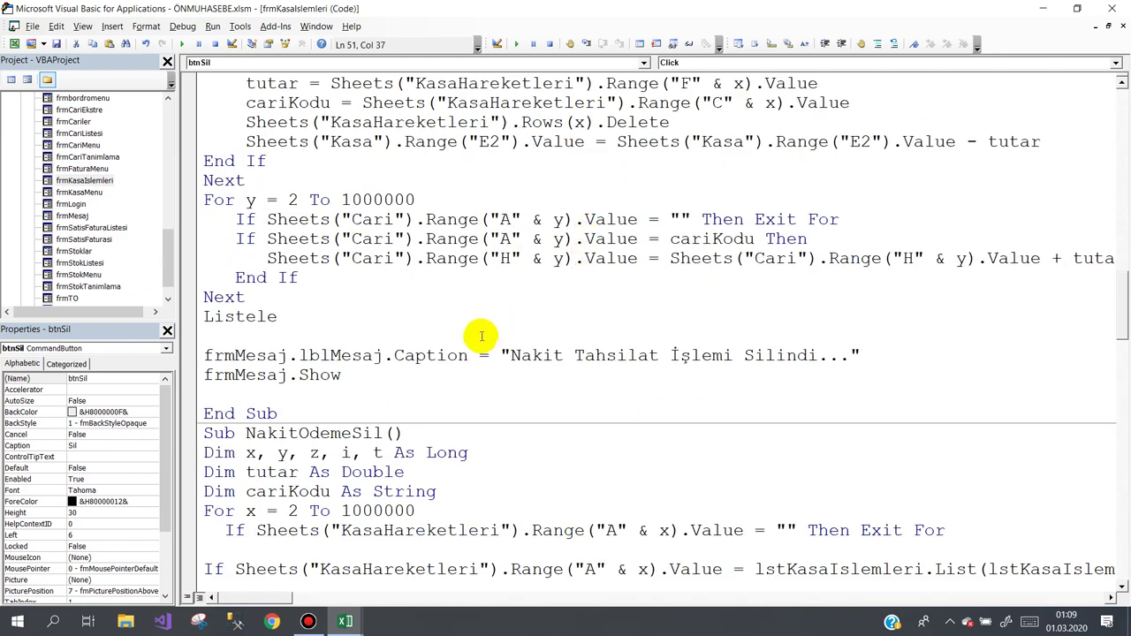
{"action": "scroll", "coordinate": [469, 338], "scroll_direction": "down", "scroll_amount": 3}
{"action": "scroll", "coordinate": [459, 344], "scroll_direction": "down", "scroll_amount": 6}
{"action": "scroll", "coordinate": [437, 355], "scroll_direction": "down", "scroll_amount": 3}
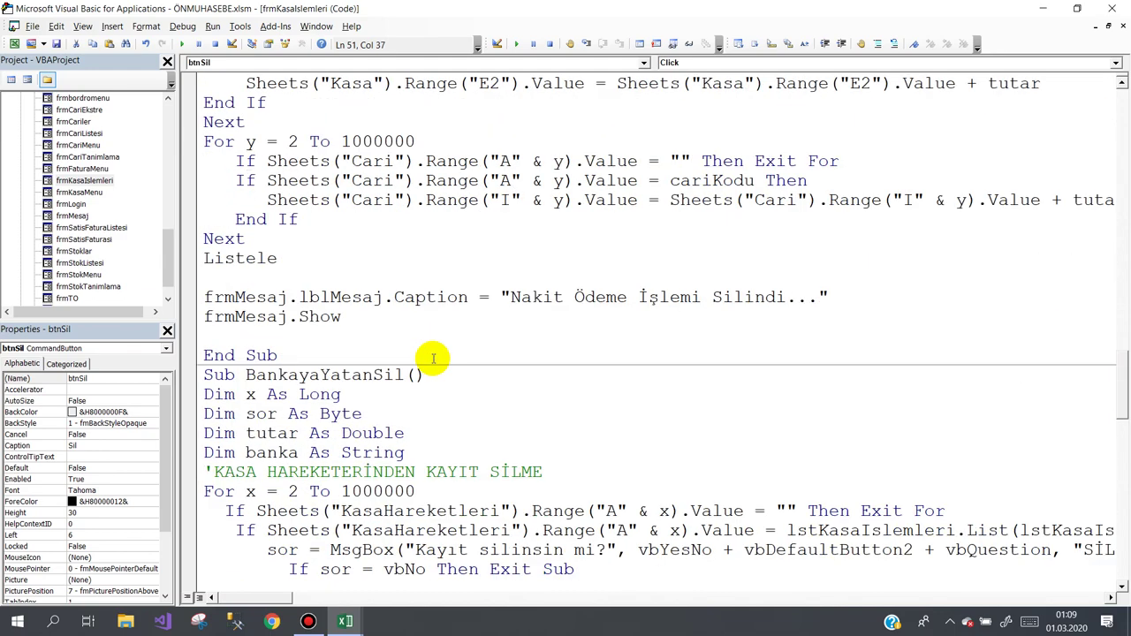
{"action": "scroll", "coordinate": [433, 358], "scroll_direction": "down", "scroll_amount": 5}
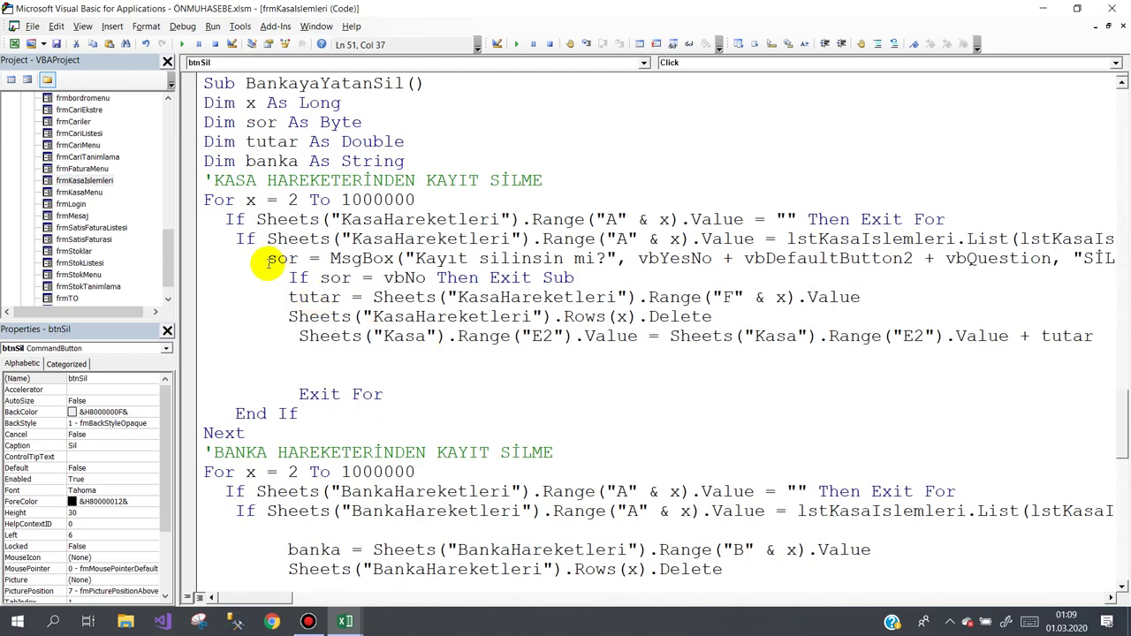
{"action": "left_click_drag", "start_coordinate": [268, 260], "coordinate": [583, 274]}
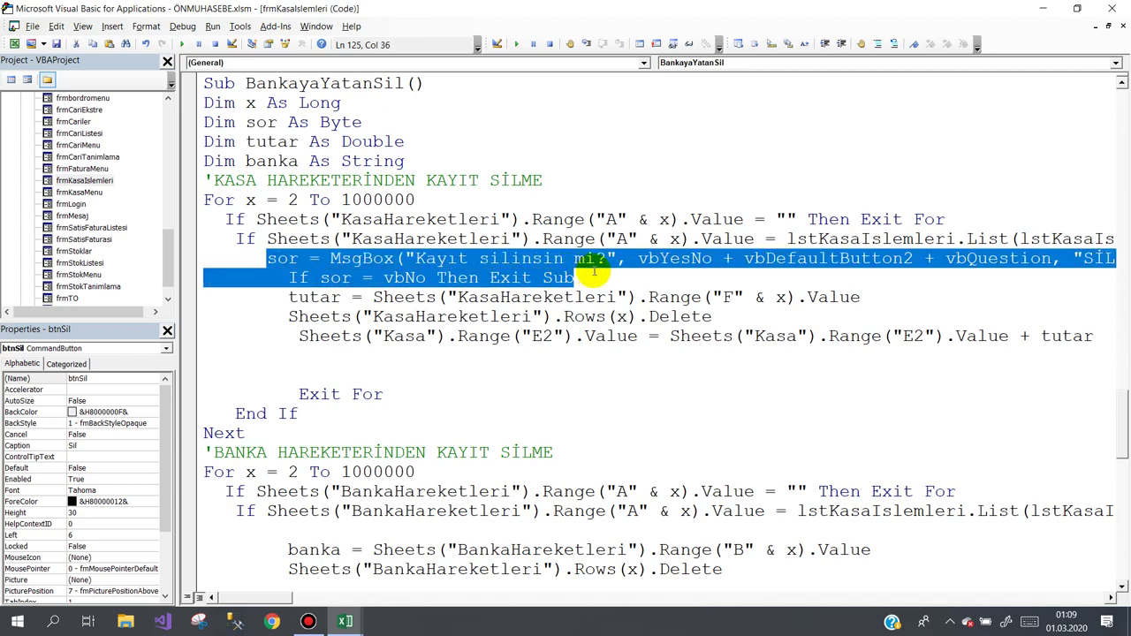
{"action": "key", "text": "Delete"}
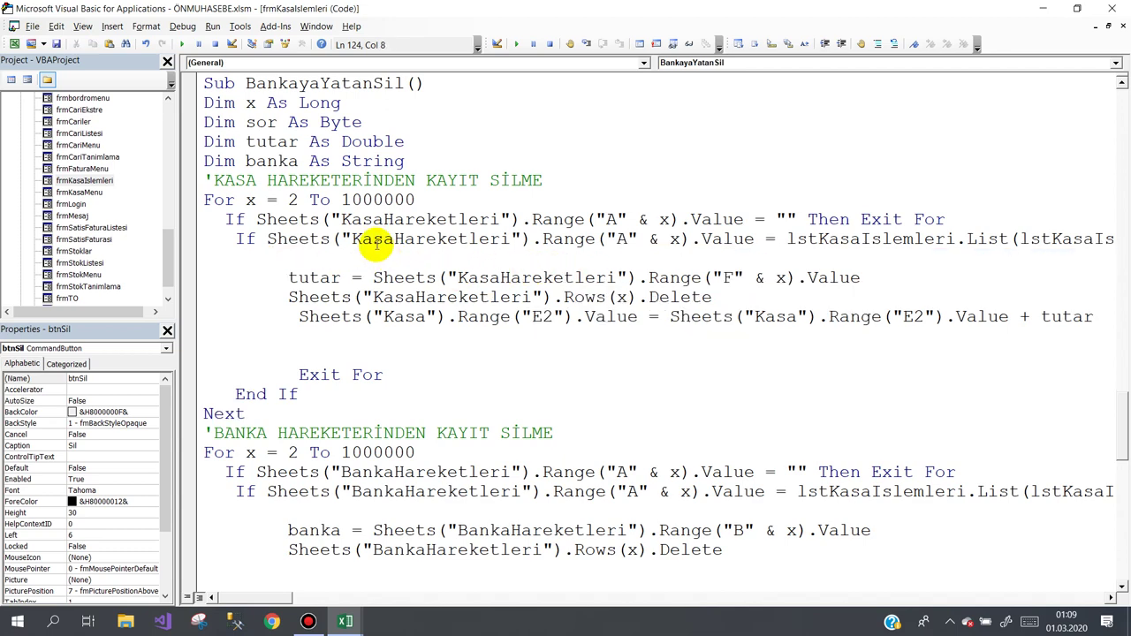
- Delete the unused 'Dim sor As Byte' declaration
{"action": "left_click_drag", "start_coordinate": [366, 121], "coordinate": [175, 126]}
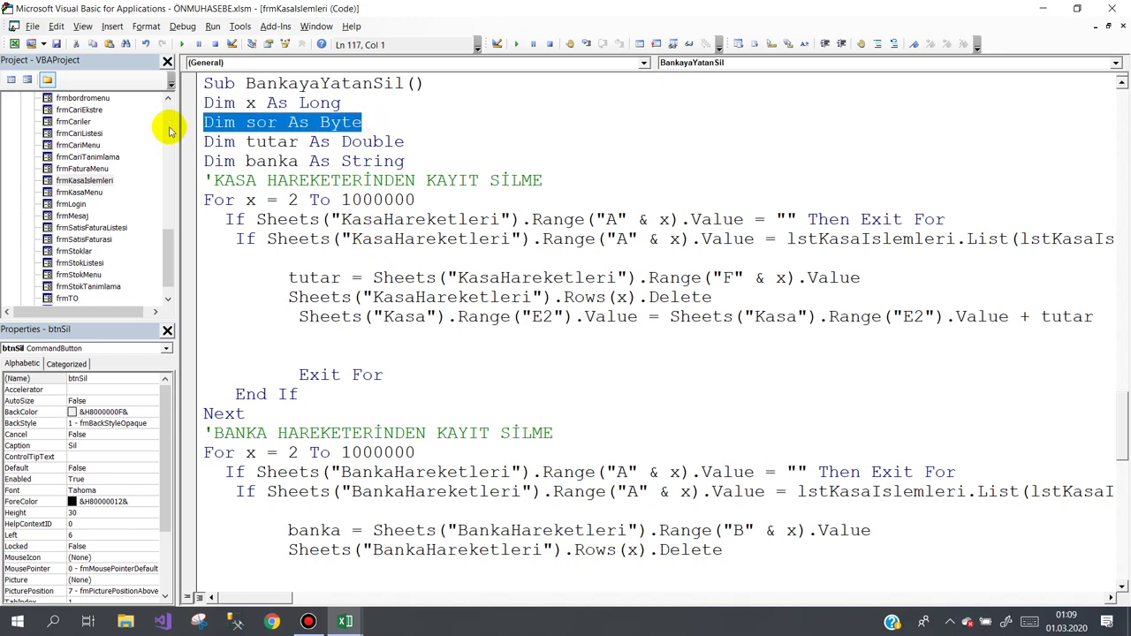
{"action": "key", "text": "Delete"}
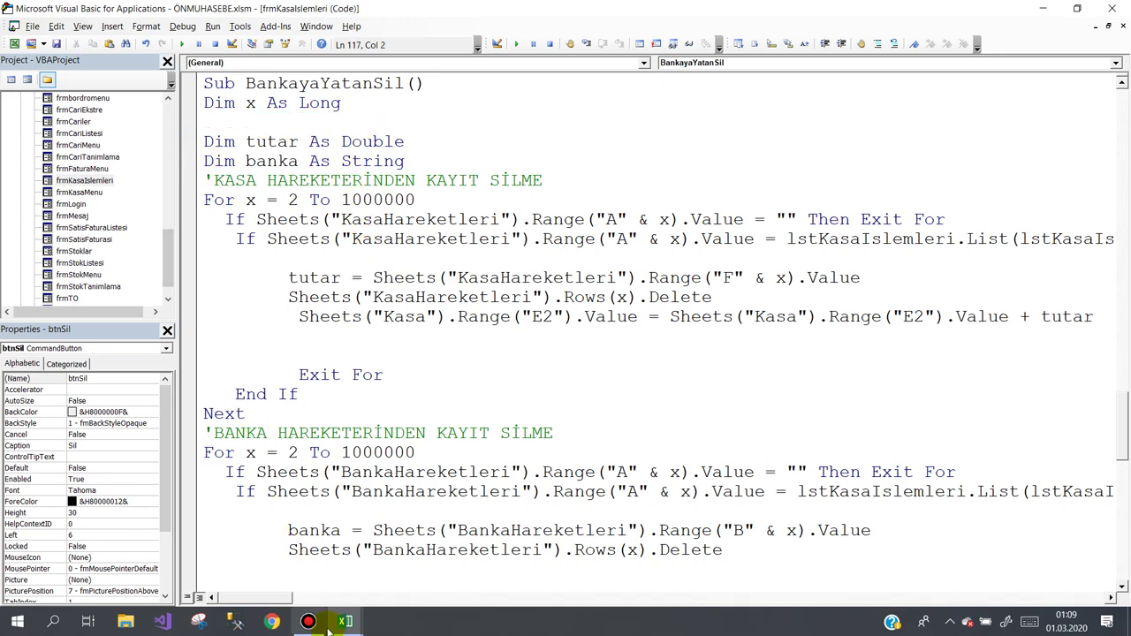
{"action": "left_click", "coordinate": [345, 621]}
- Open the Kasa İşlemleri list from Excel and select the BY0007 deposit
{"action": "left_click", "coordinate": [309, 577]}
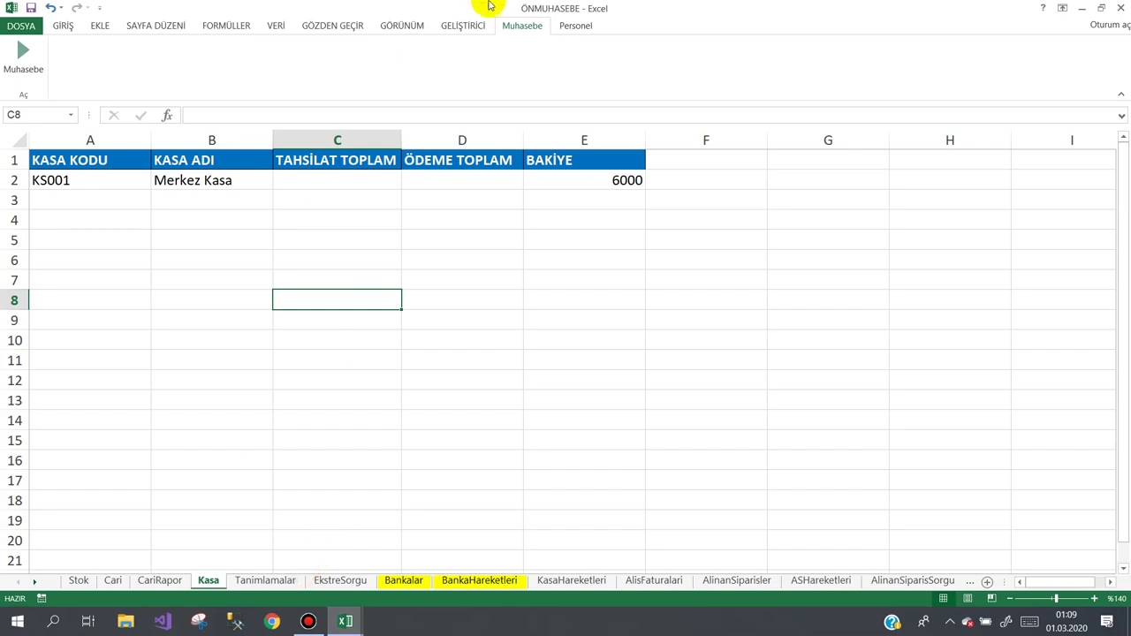
{"action": "left_click", "coordinate": [23, 54]}
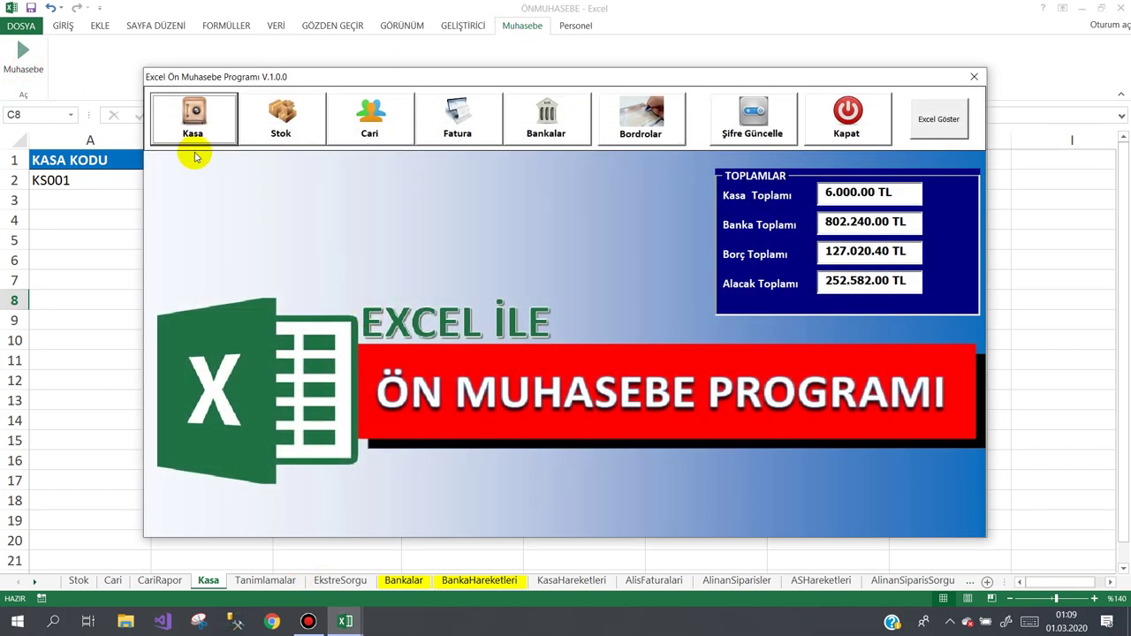
{"action": "left_click", "coordinate": [194, 133]}
{"action": "left_click", "coordinate": [219, 184]}
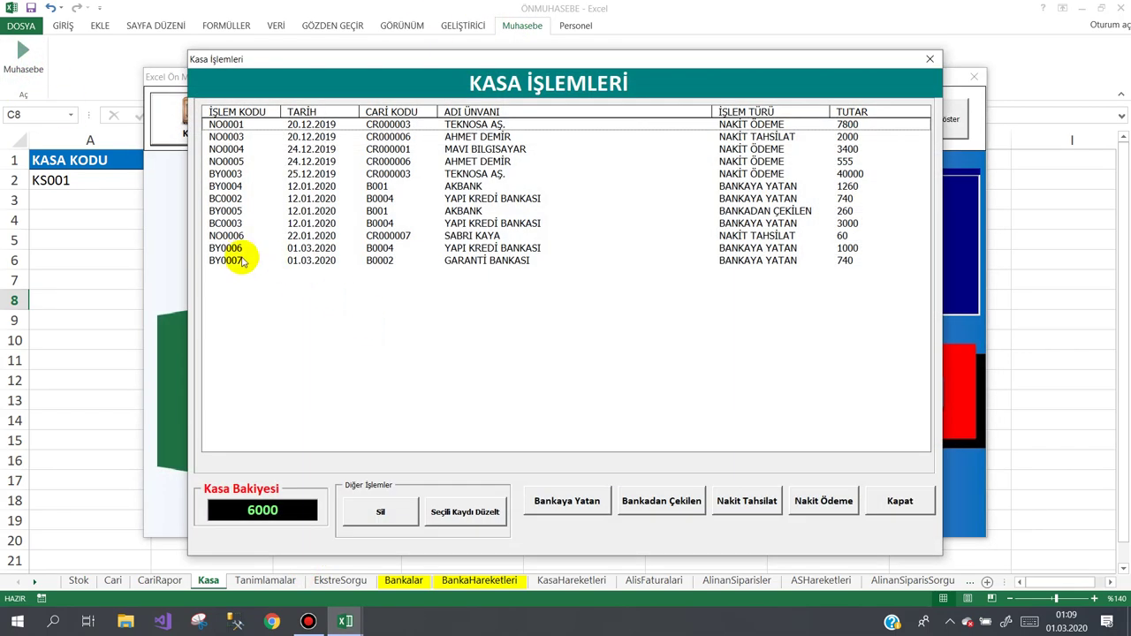
{"action": "left_click", "coordinate": [243, 260]}
- Delete BY0007 with Sil and Evet, then debug the run-time error 381
{"action": "left_click", "coordinate": [383, 507]}
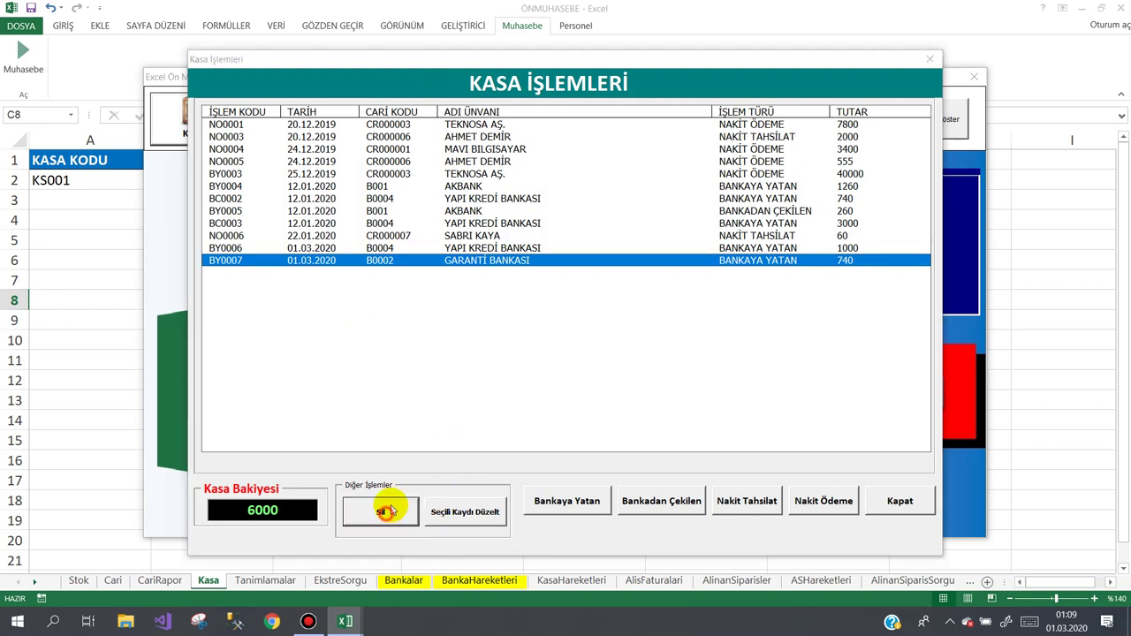
{"action": "left_click", "coordinate": [535, 360]}
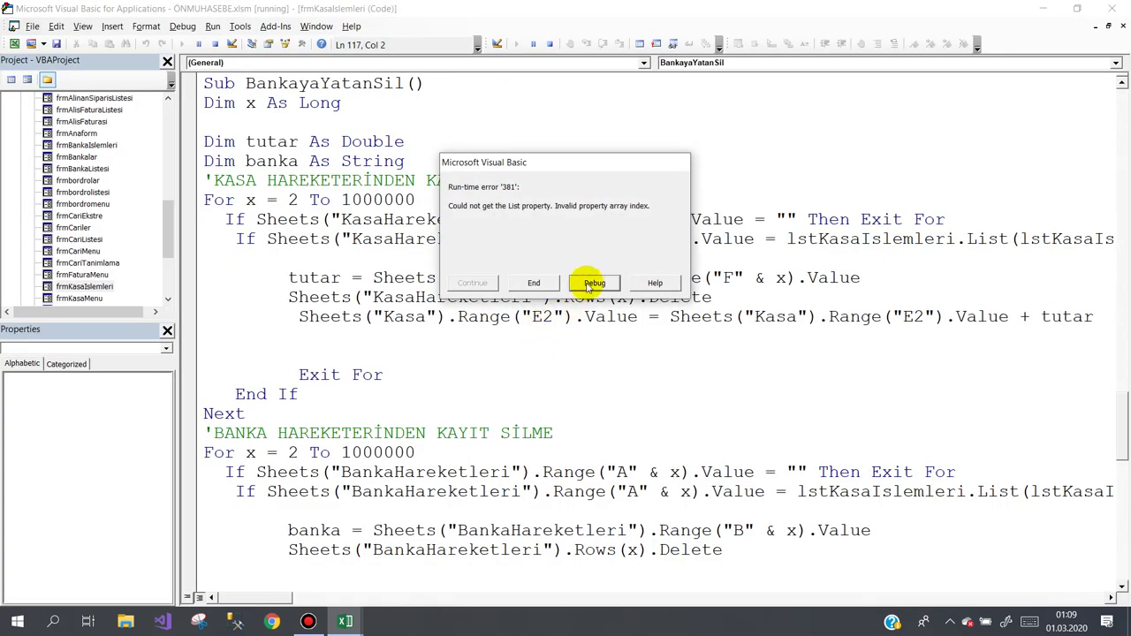
{"action": "left_click", "coordinate": [588, 279]}
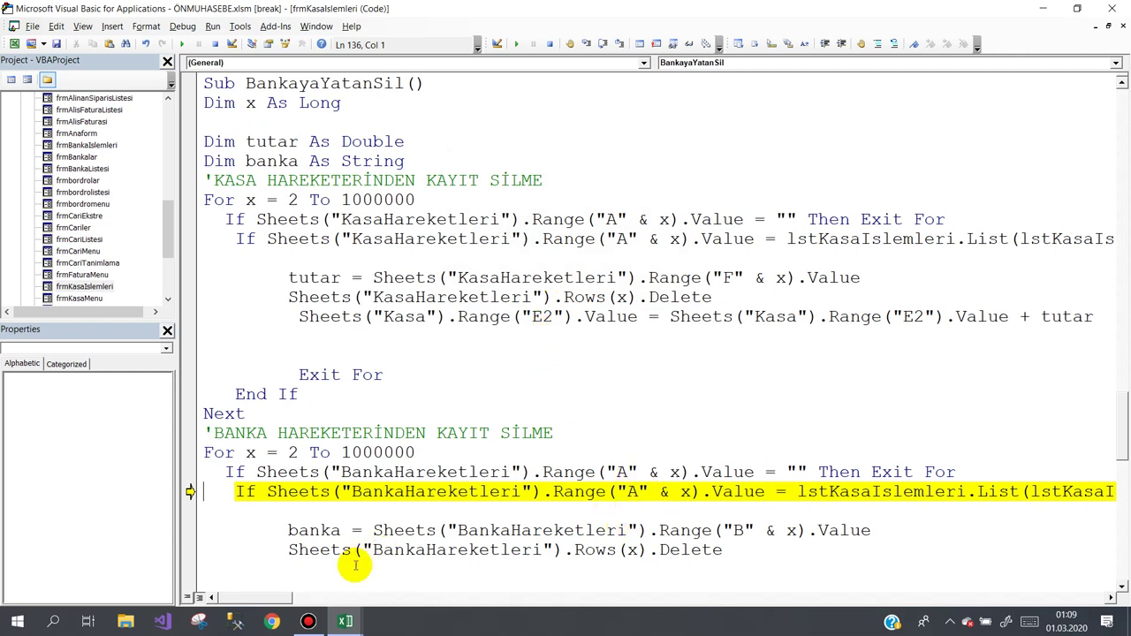
{"action": "mouse_move", "coordinate": [281, 597]}
{"action": "left_mouse_down"}
{"action": "mouse_move", "coordinate": [307, 604]}
{"action": "mouse_move", "coordinate": [253, 598]}
{"action": "left_mouse_up"}
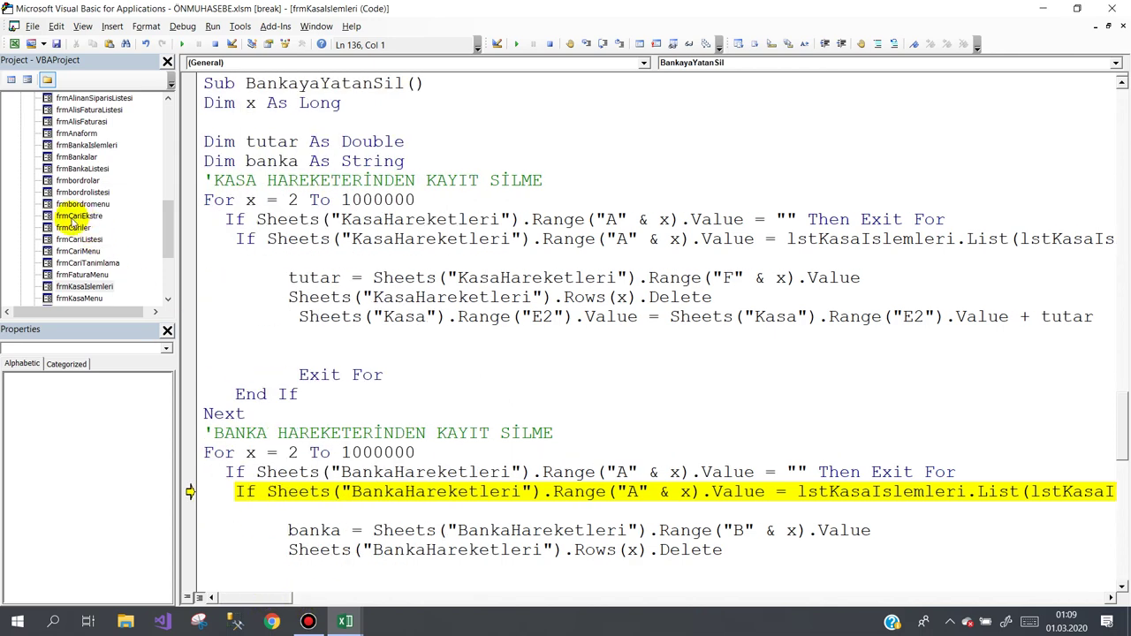
- Inspect lstKasaIslemleri and the btnSil_Click code in frmKasaIslemleri, then rerun the form
{"action": "left_click", "coordinate": [93, 288]}
{"action": "double_click", "coordinate": [94, 289]}
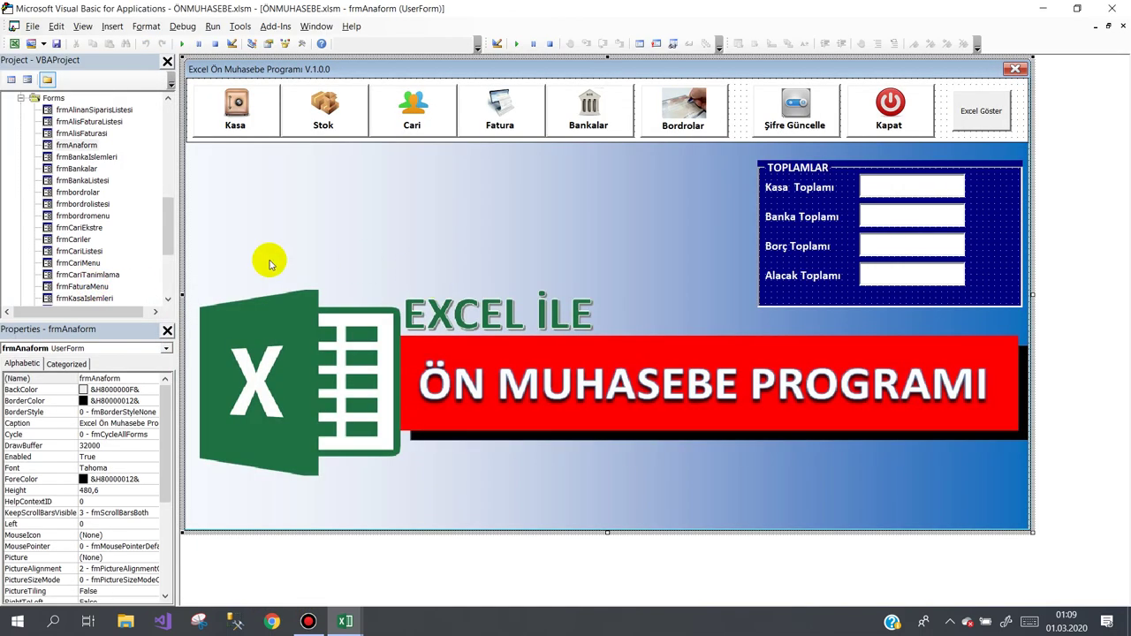
{"action": "left_click", "coordinate": [103, 299]}
{"action": "double_click", "coordinate": [103, 299]}
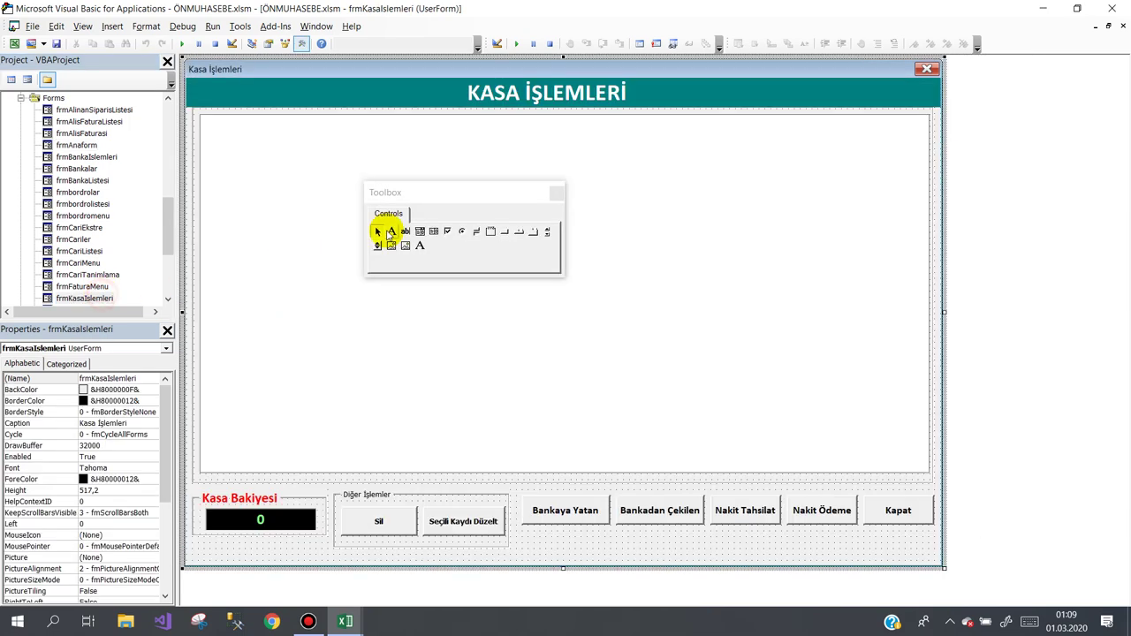
{"action": "left_click", "coordinate": [227, 249]}
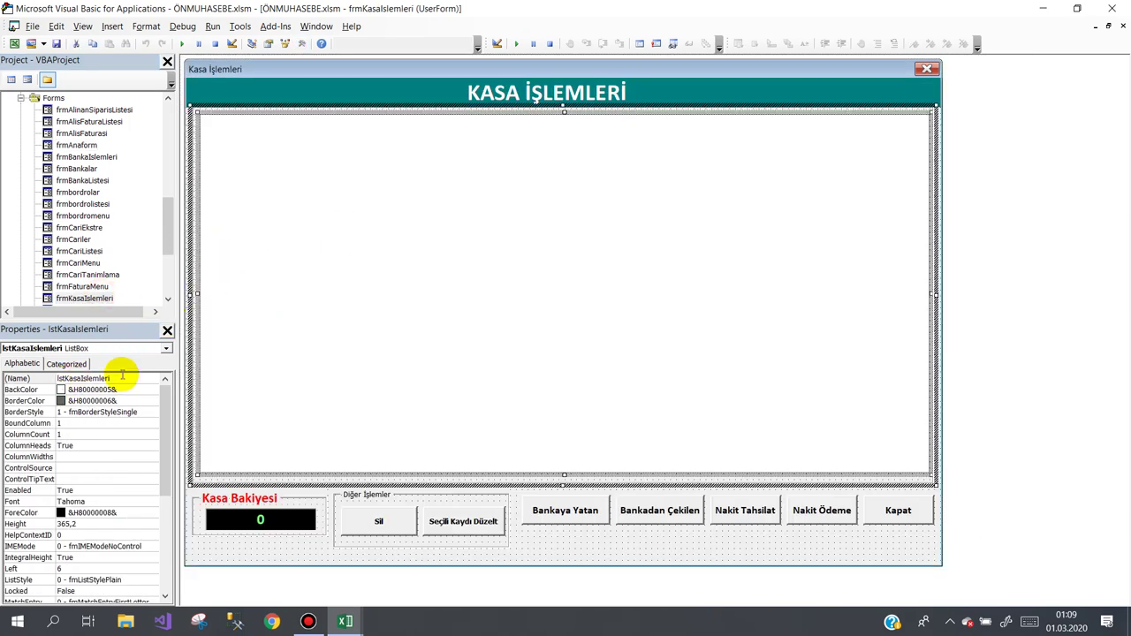
{"action": "double_click", "coordinate": [386, 522]}
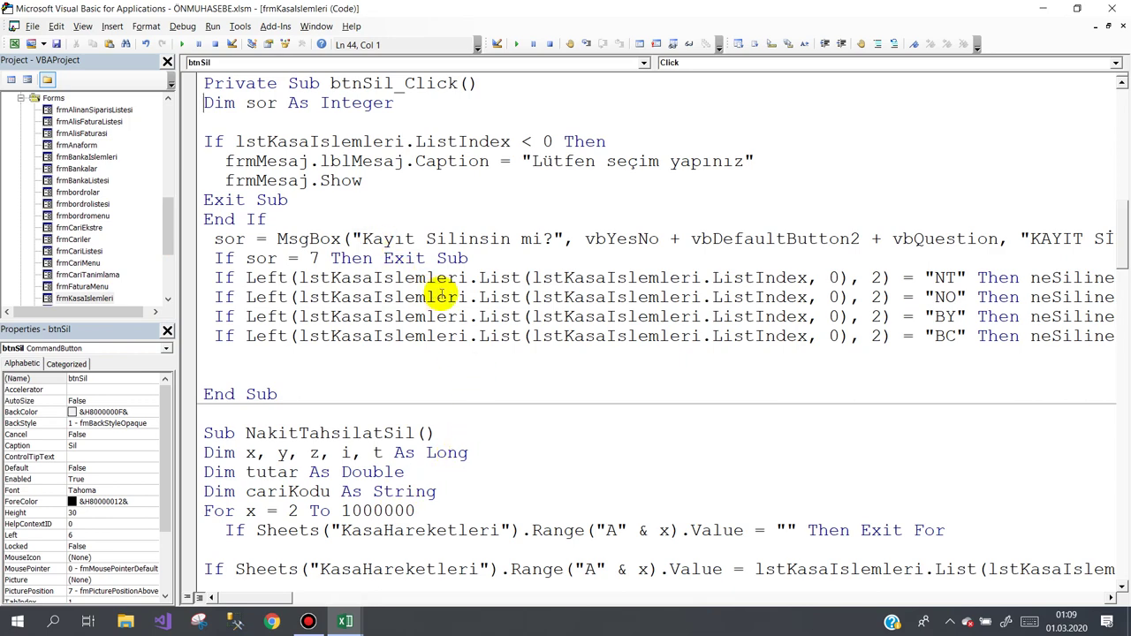
{"action": "scroll", "coordinate": [441, 296], "scroll_direction": "down", "scroll_amount": 3}
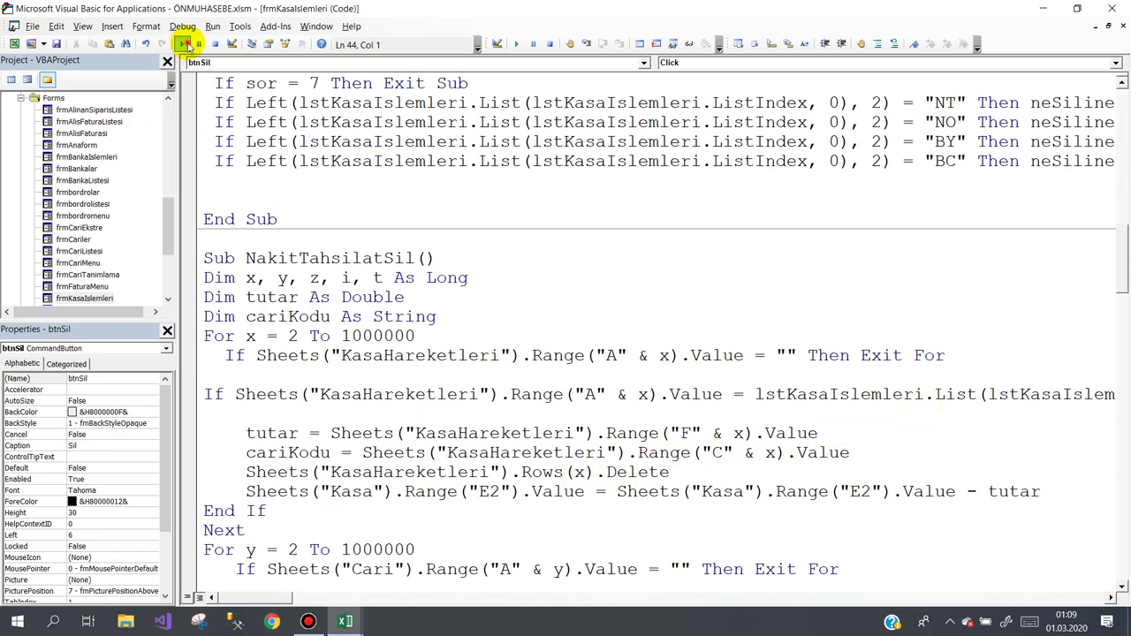
{"action": "left_click", "coordinate": [183, 44]}
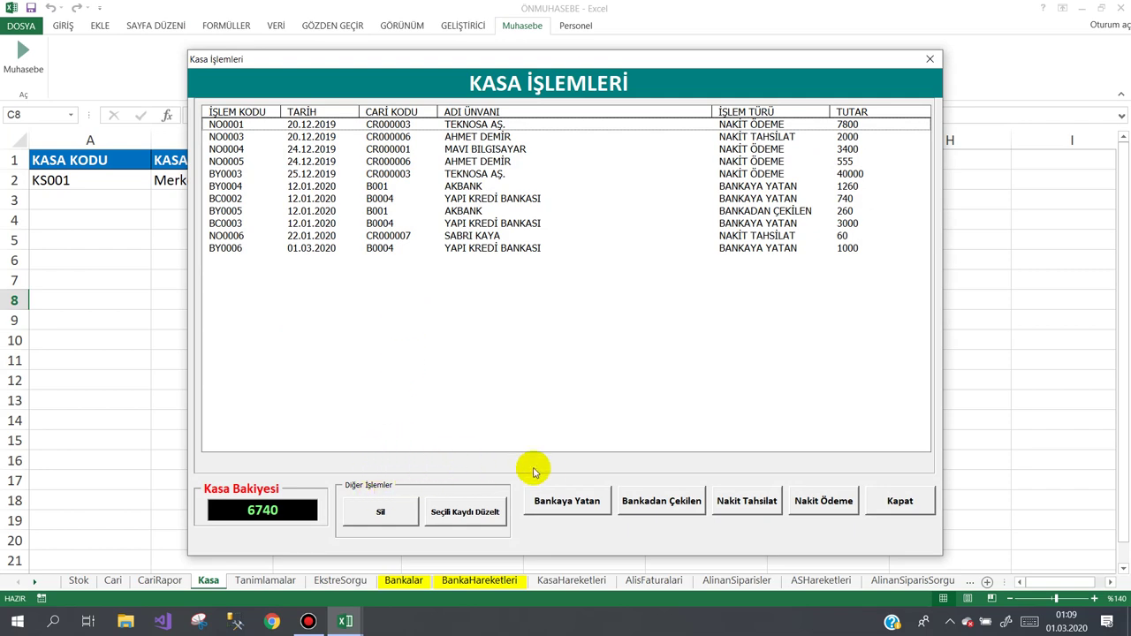
- Start a new bank deposit to the ZİRAAT BANKASI account (B0003)
{"action": "left_click", "coordinate": [576, 501]}
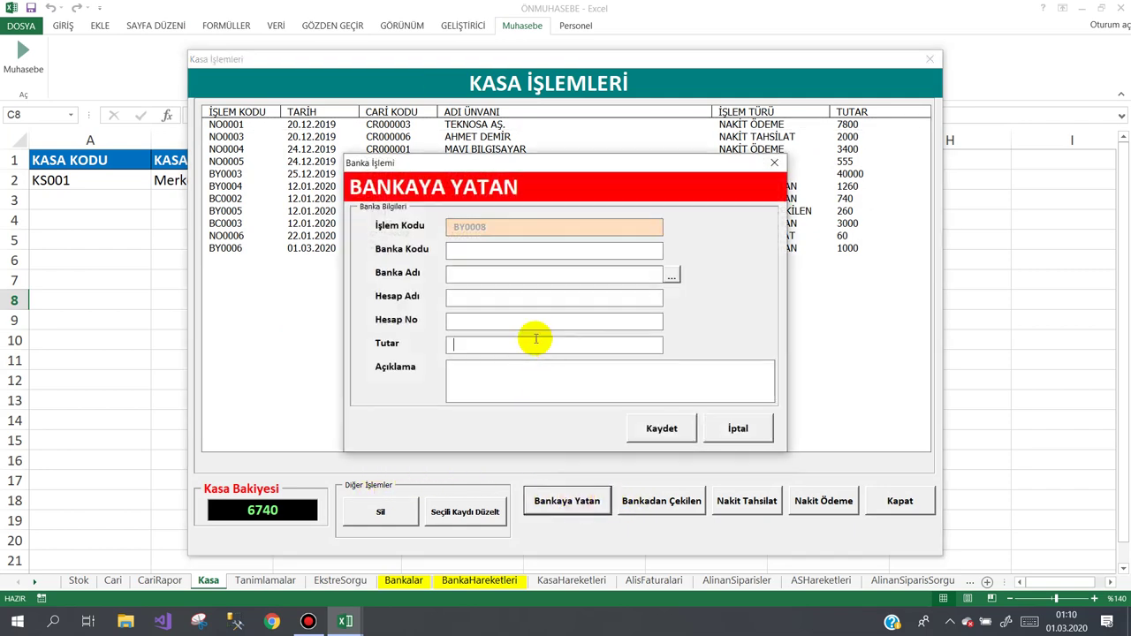
{"action": "left_click", "coordinate": [669, 277]}
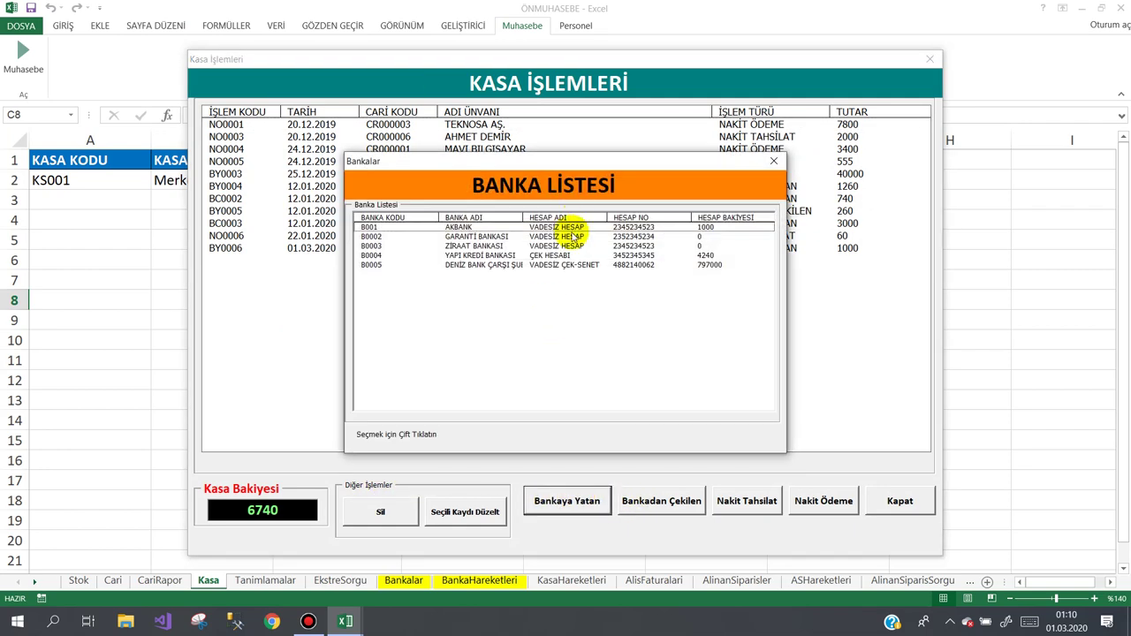
{"action": "left_click", "coordinate": [512, 246]}
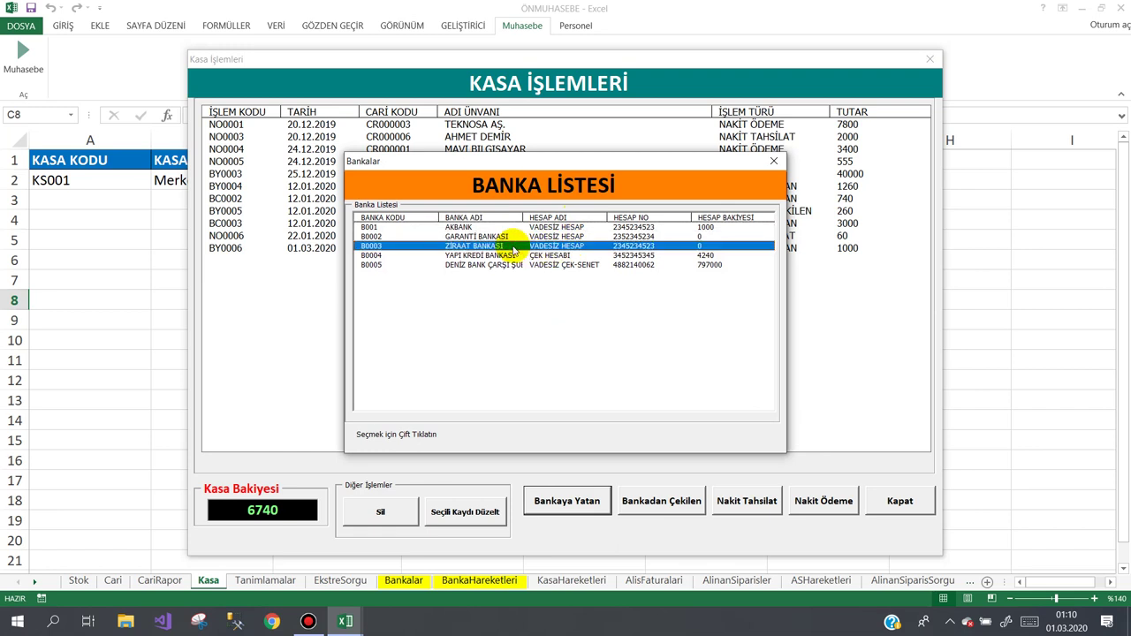
{"action": "double_click", "coordinate": [512, 247]}
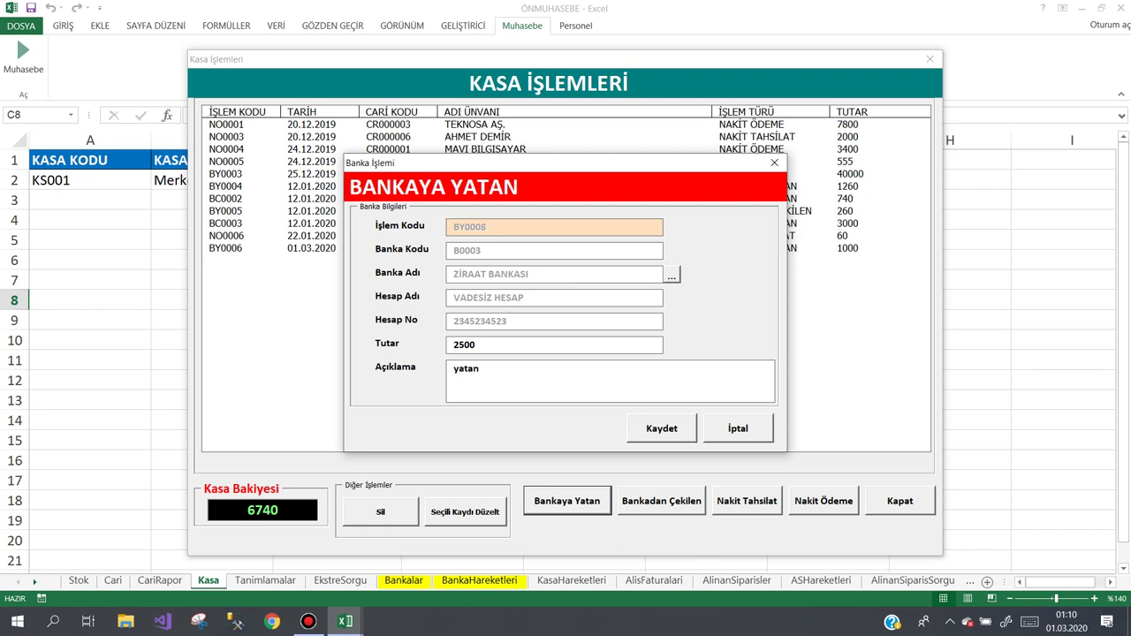
- Save the 2500 deposit as BY0008, confirm the prompts, and select the new record
{"action": "left_click", "coordinate": [656, 426]}
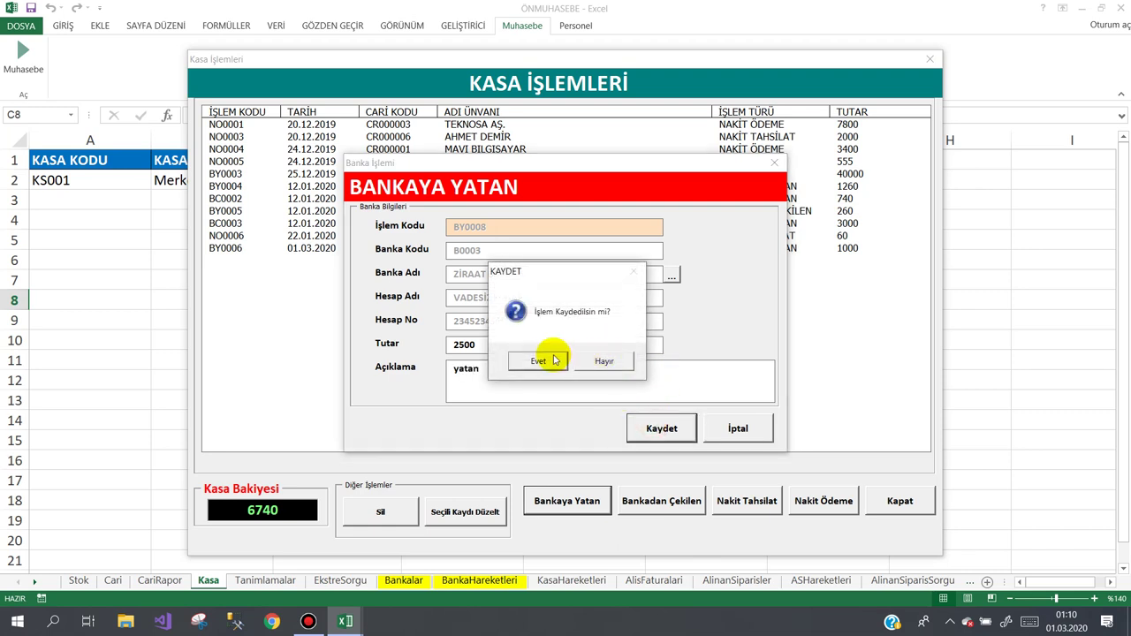
{"action": "left_click", "coordinate": [554, 359]}
{"action": "left_click", "coordinate": [687, 346]}
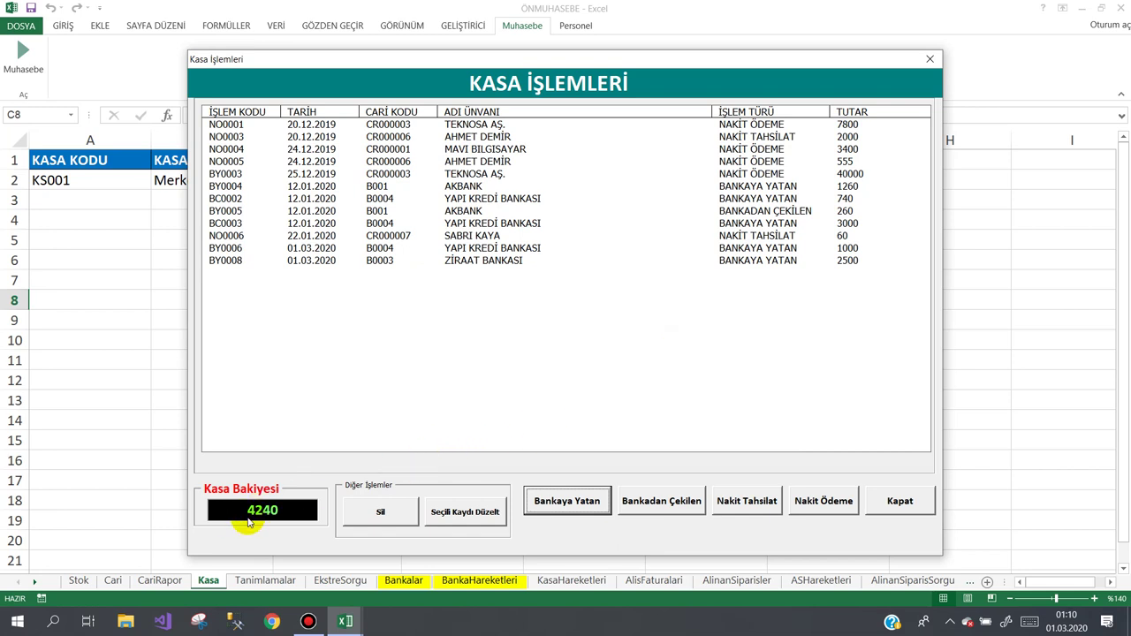
{"action": "left_click", "coordinate": [253, 262]}
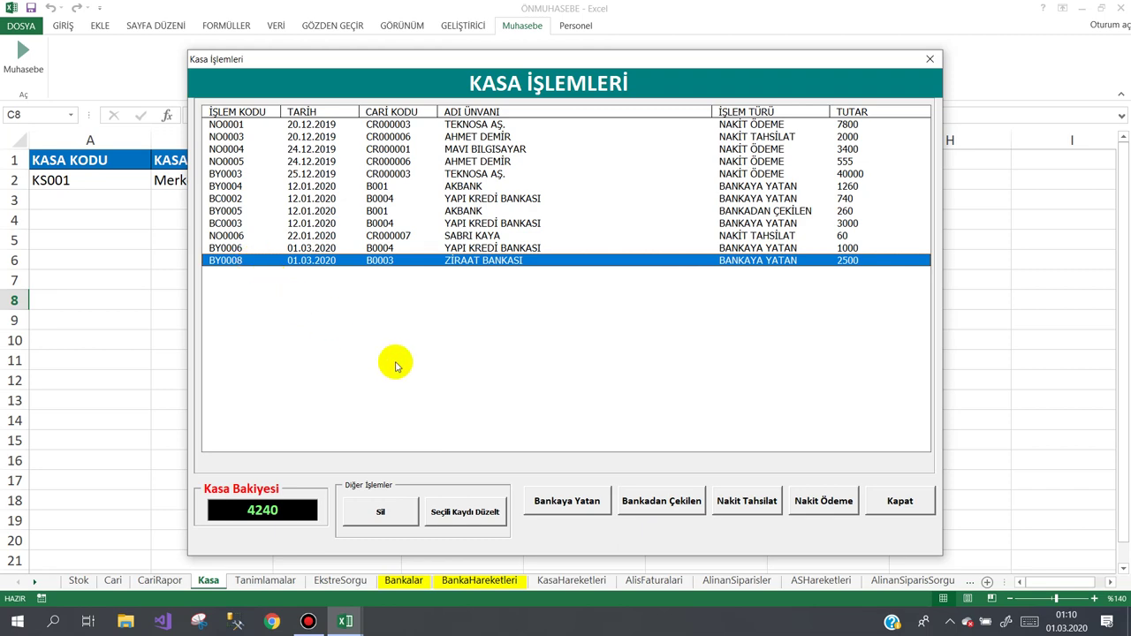
- Close the cash transactions form and return to the Excel workbook
{"action": "left_click", "coordinate": [899, 501]}
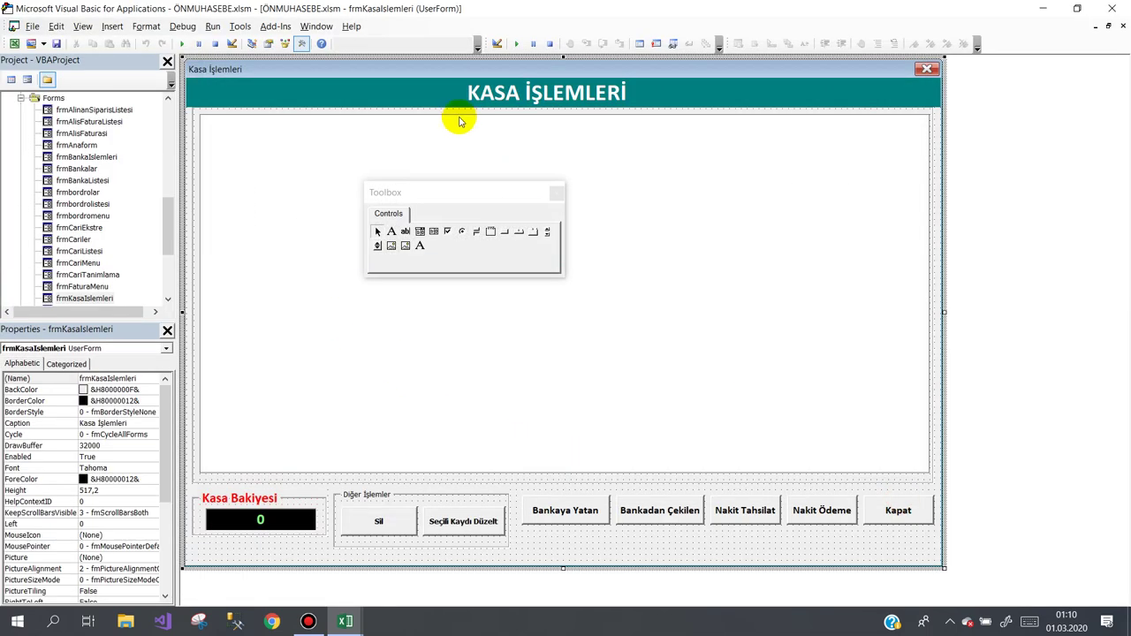
{"action": "mouse_move", "coordinate": [349, 623]}
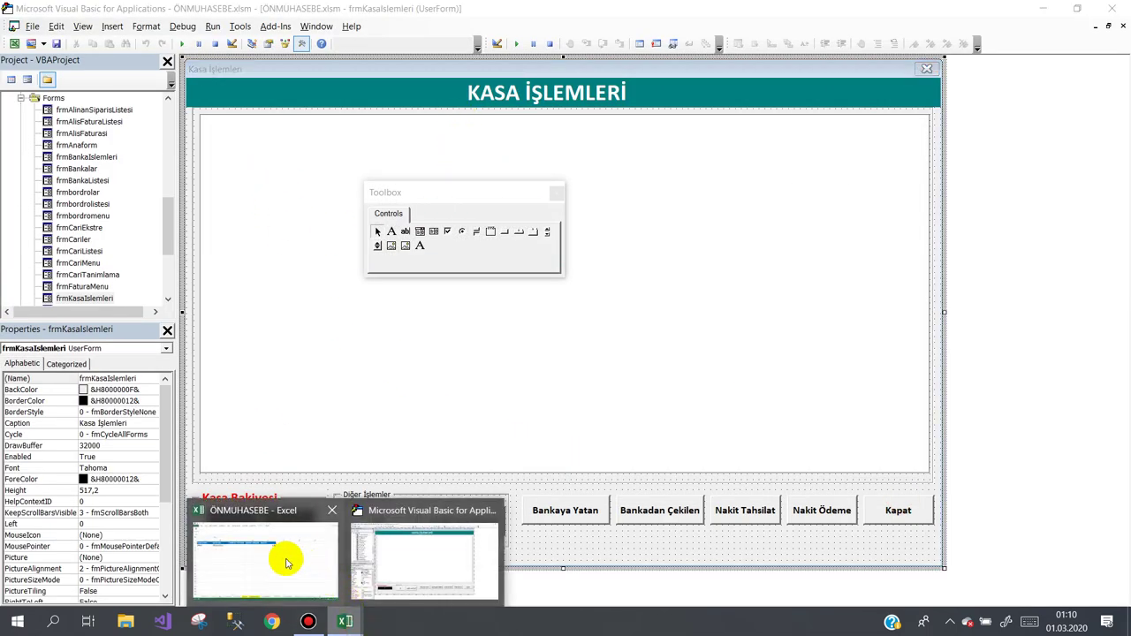
{"action": "left_click", "coordinate": [291, 556]}
- Confirm ZİRAAT BANKASI's 2500 balance in the bank definitions, then reopen Kasa İşlemleri
{"action": "left_click", "coordinate": [48, 63]}
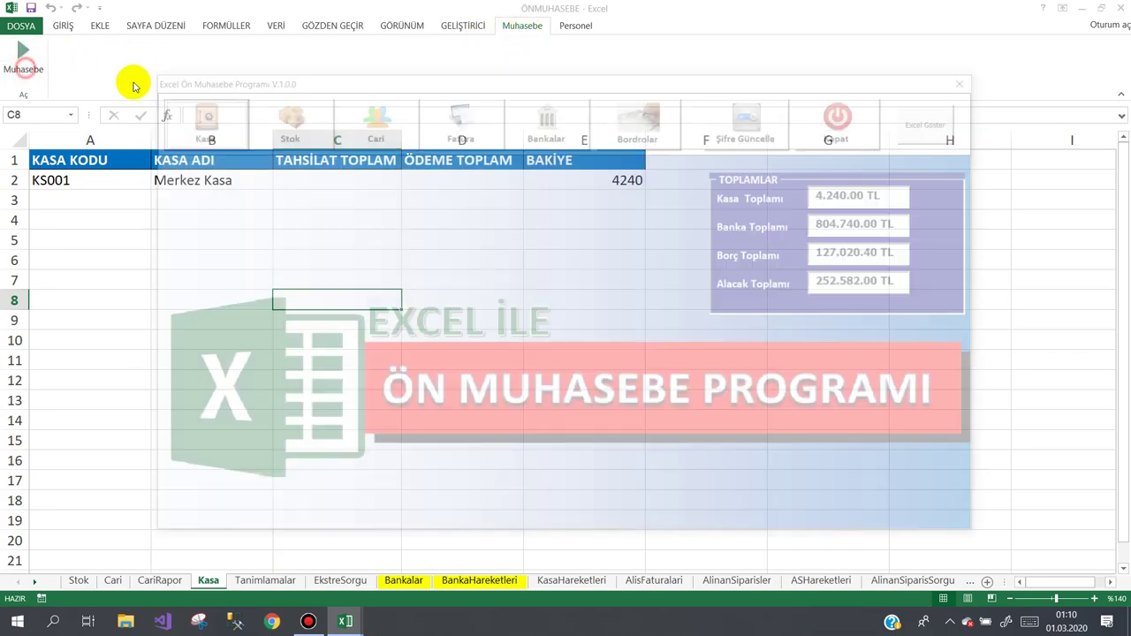
{"action": "left_click", "coordinate": [457, 119]}
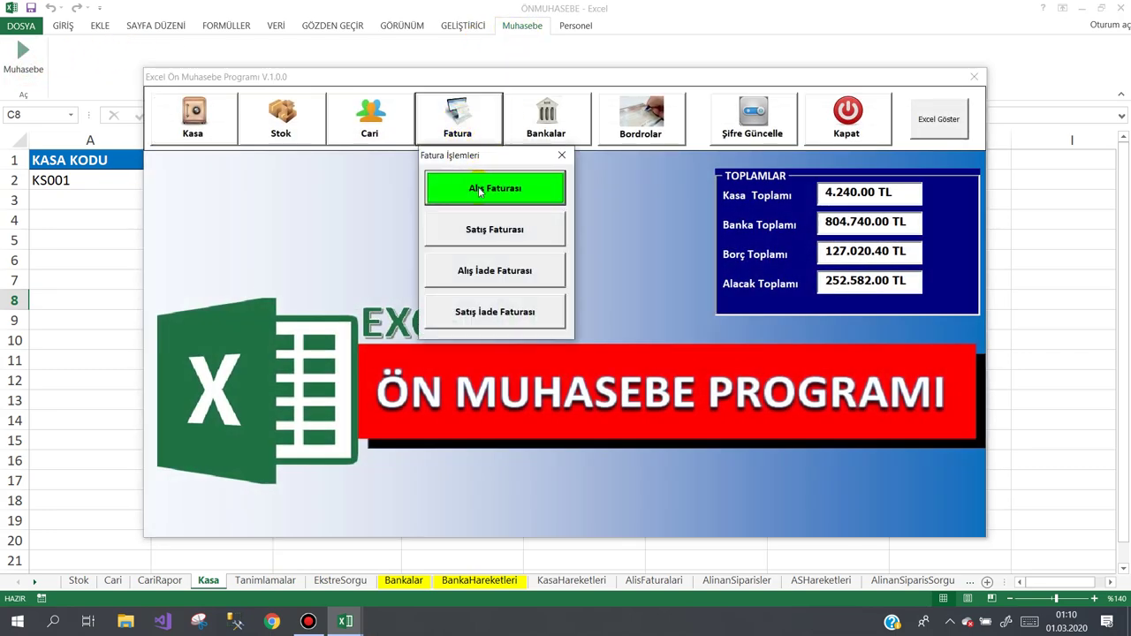
{"action": "left_click", "coordinate": [561, 154]}
{"action": "left_click", "coordinate": [553, 129]}
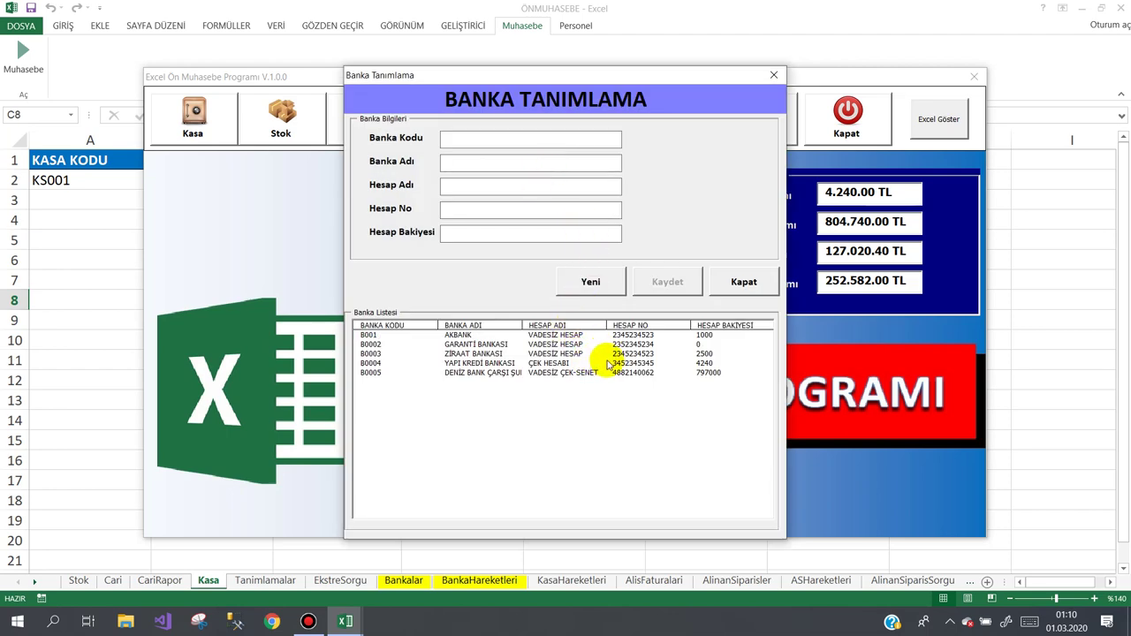
{"action": "left_click", "coordinate": [597, 354]}
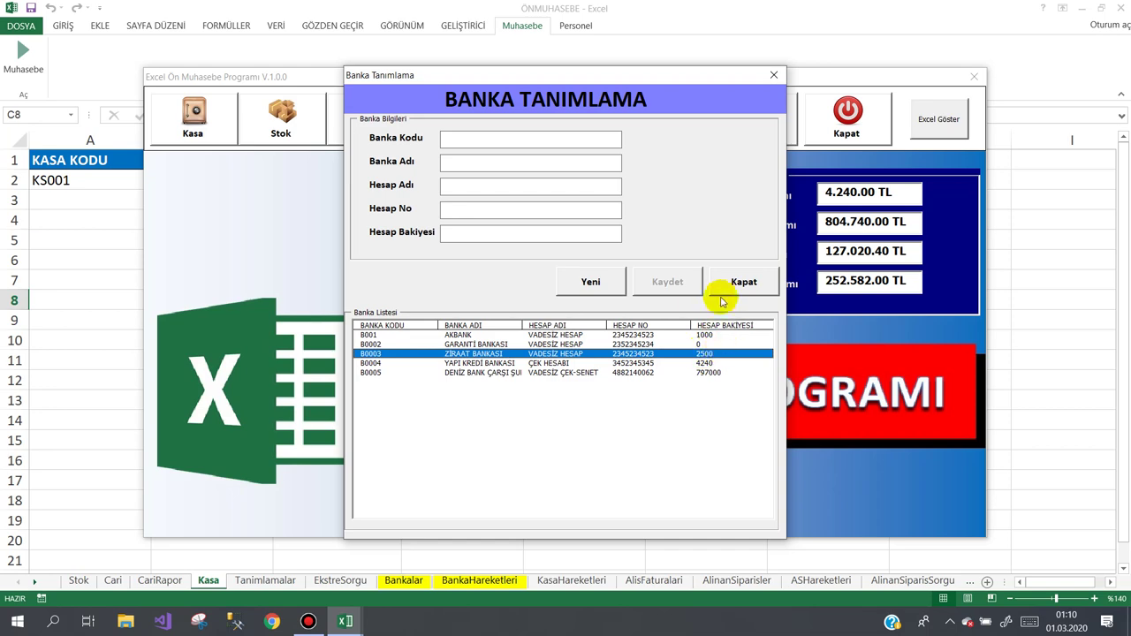
{"action": "left_click", "coordinate": [742, 283]}
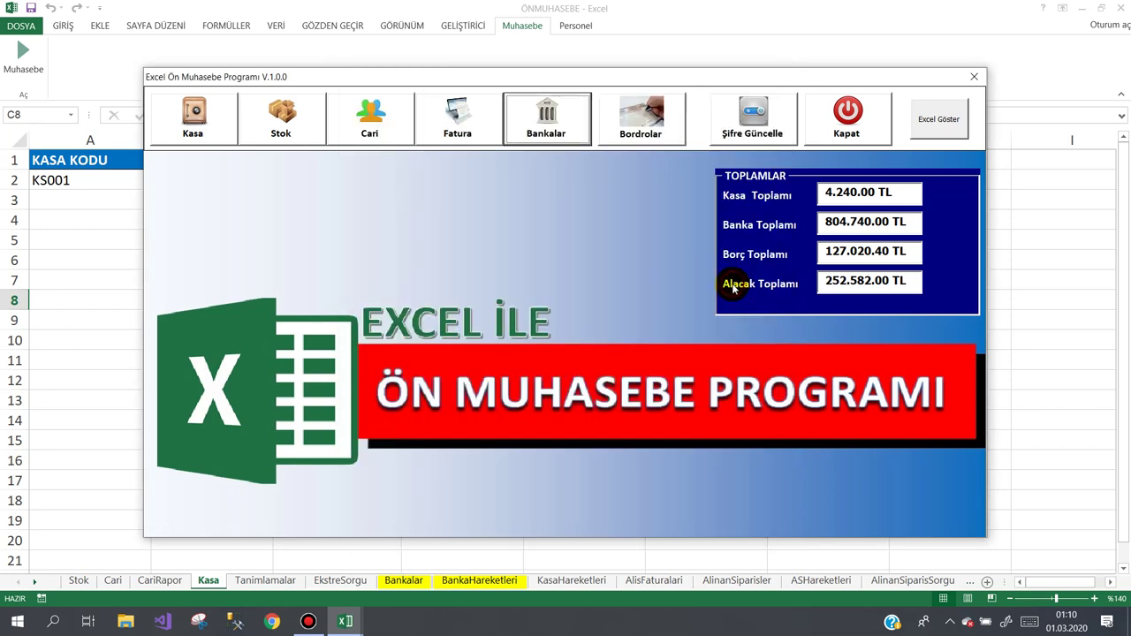
{"action": "left_click", "coordinate": [210, 121]}
{"action": "left_click", "coordinate": [230, 187]}
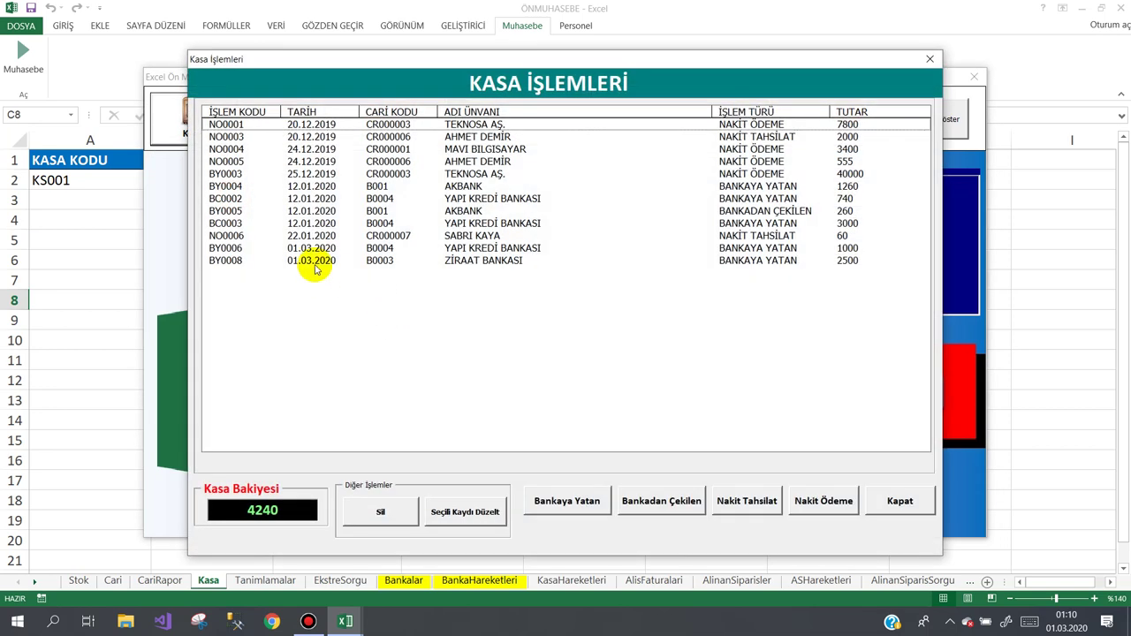
- Delete BY0008 with Sil and Evet, debug error 381, then Reset the code
{"action": "left_click", "coordinate": [314, 264]}
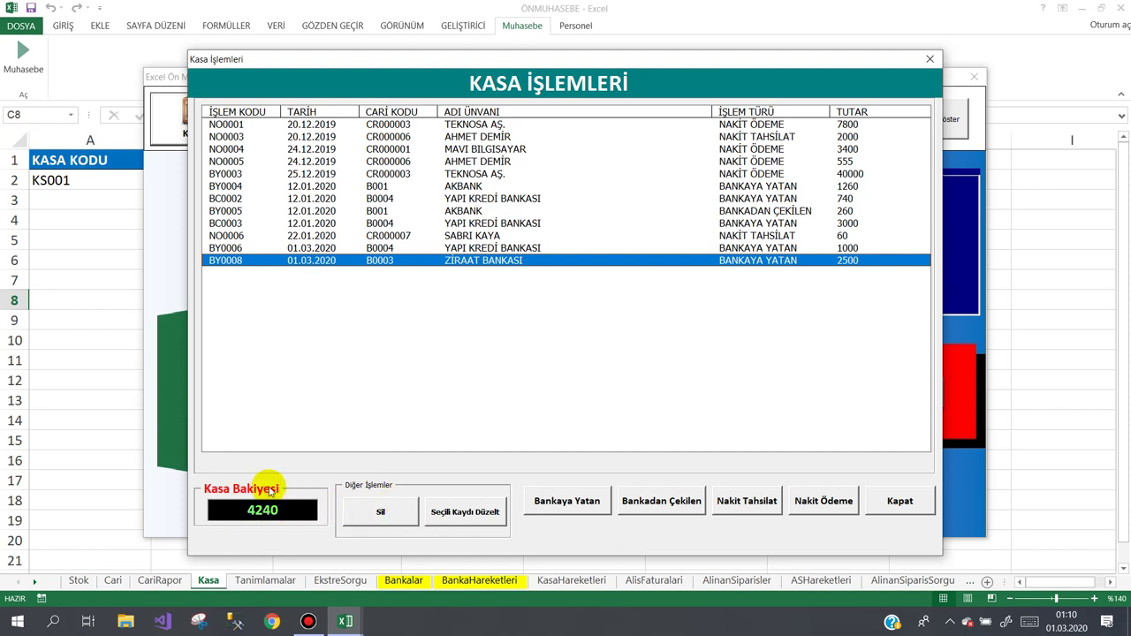
{"action": "left_click", "coordinate": [383, 511]}
{"action": "left_click", "coordinate": [546, 361]}
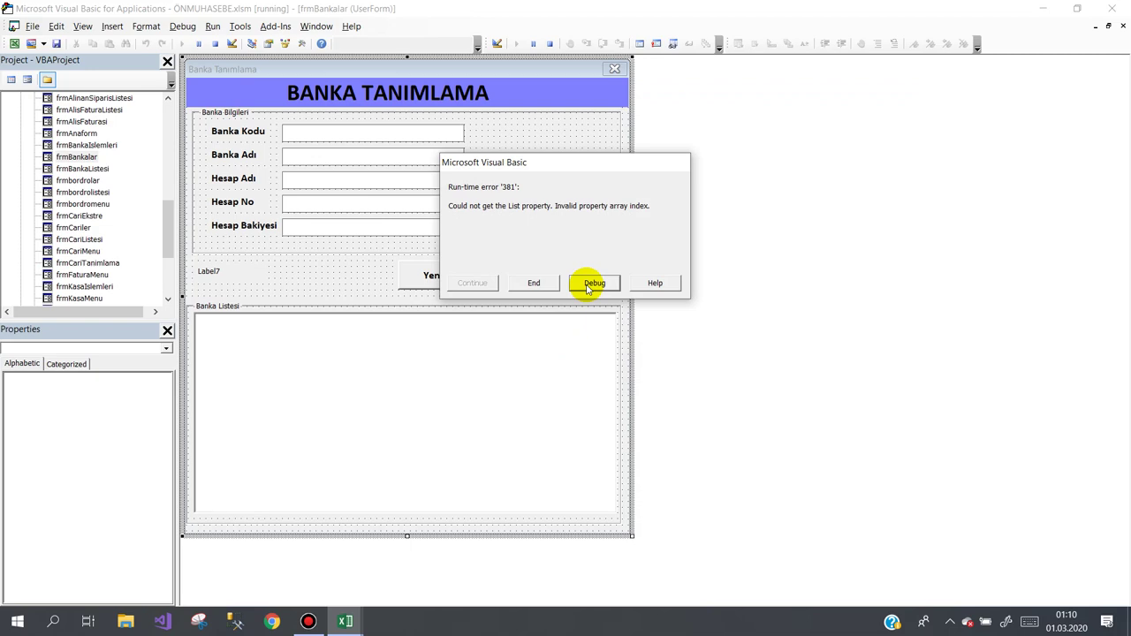
{"action": "left_click", "coordinate": [589, 285]}
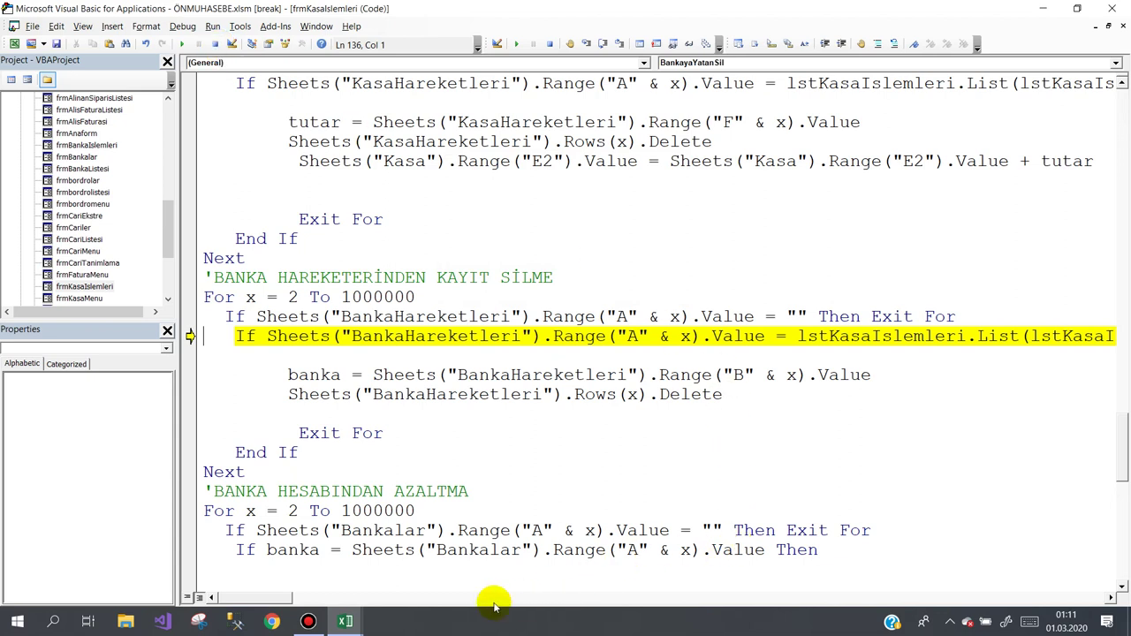
{"action": "mouse_move", "coordinate": [274, 597]}
{"action": "left_mouse_down"}
{"action": "mouse_move", "coordinate": [304, 601]}
{"action": "mouse_move", "coordinate": [261, 596]}
{"action": "left_mouse_up"}
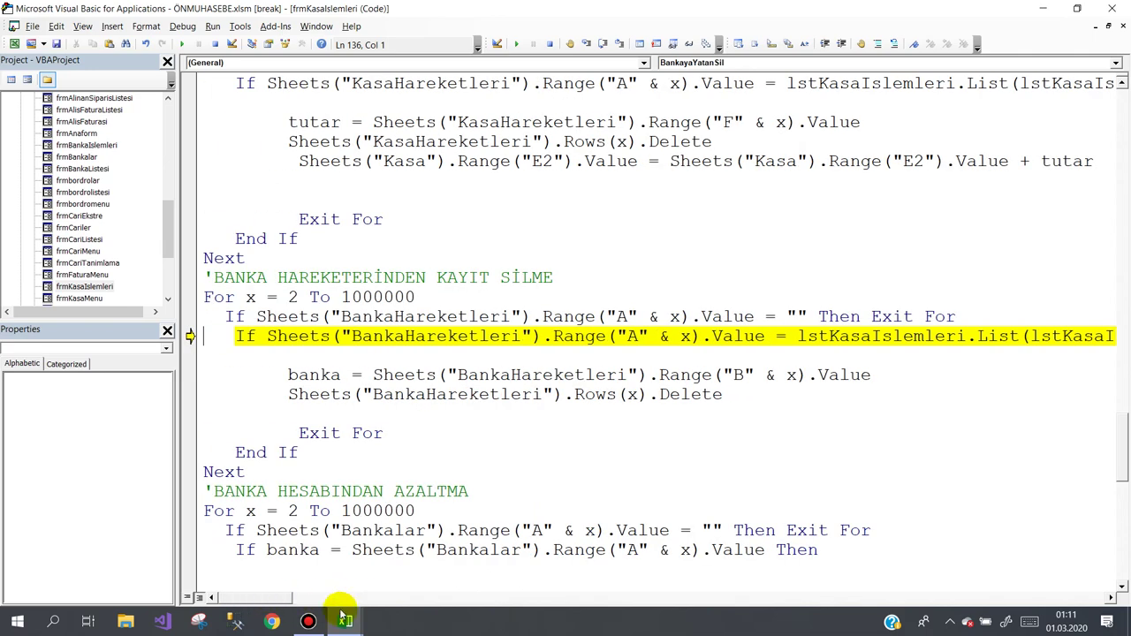
{"action": "left_click", "coordinate": [220, 46]}
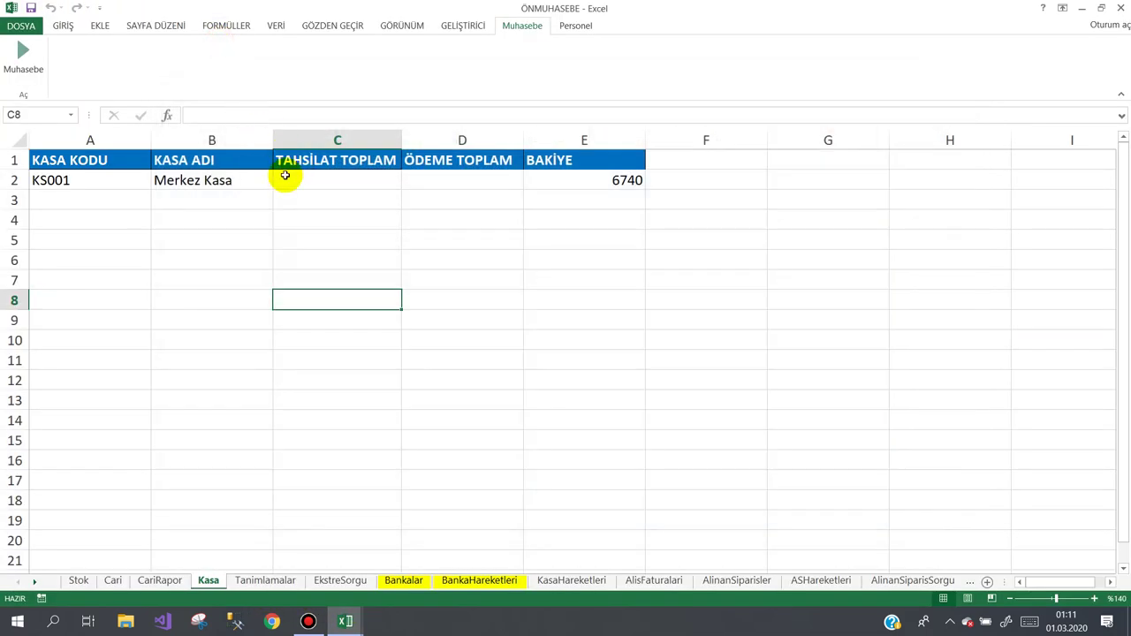
- Open the Kasa İşlemleri list and select the BY0006 deposit
{"action": "left_click", "coordinate": [21, 55]}
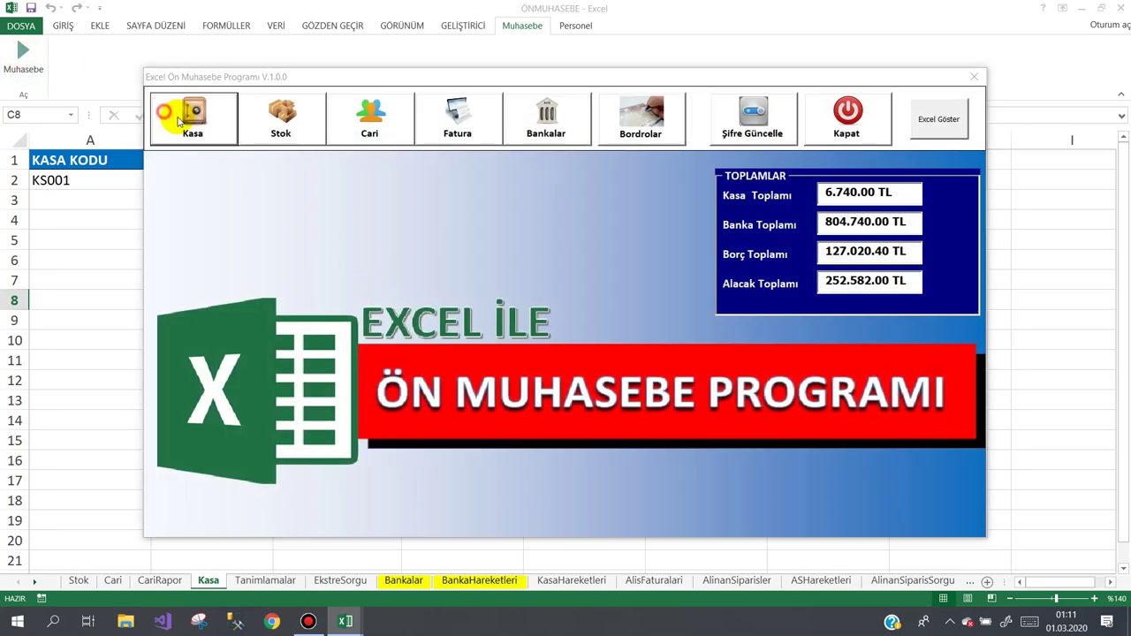
{"action": "left_click", "coordinate": [168, 110]}
{"action": "left_click", "coordinate": [228, 187]}
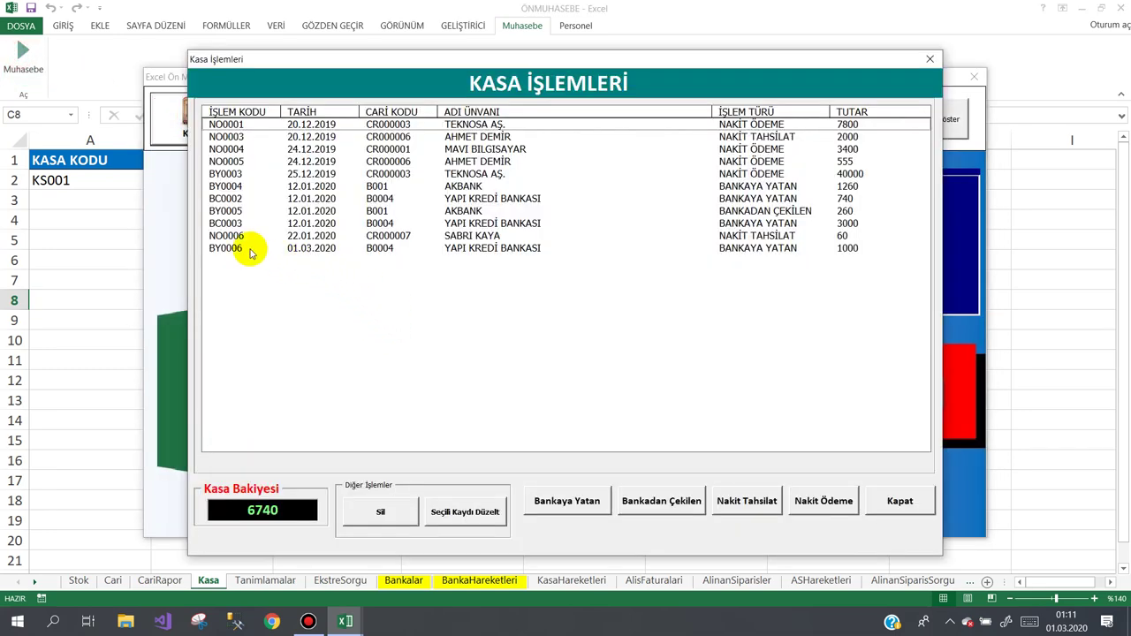
{"action": "left_click", "coordinate": [247, 247]}
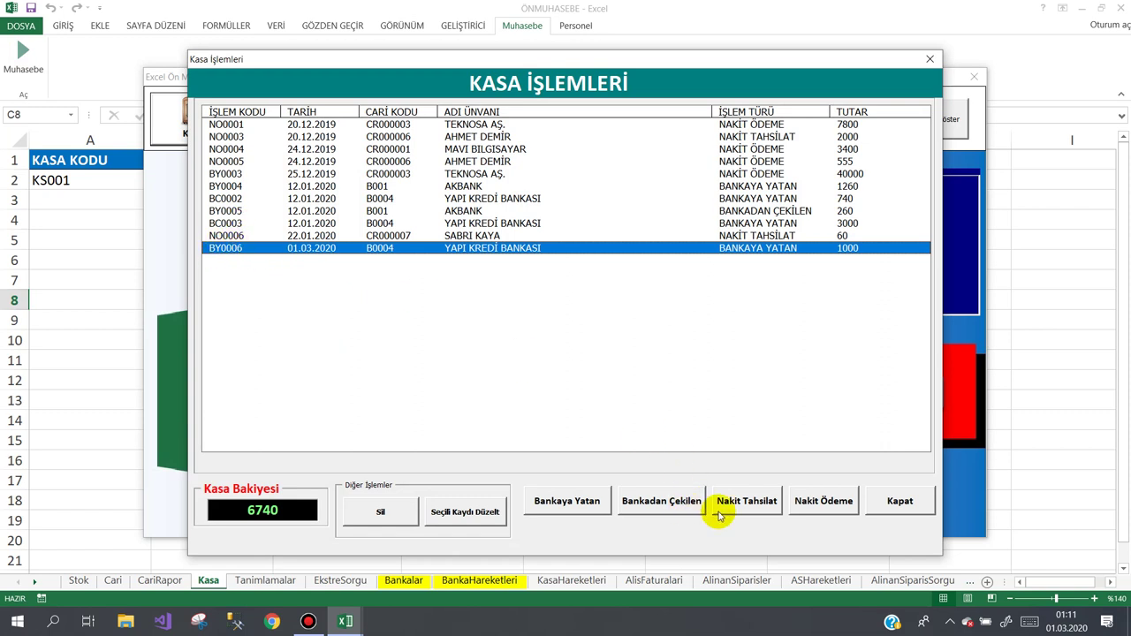
{"action": "left_click", "coordinate": [897, 500]}
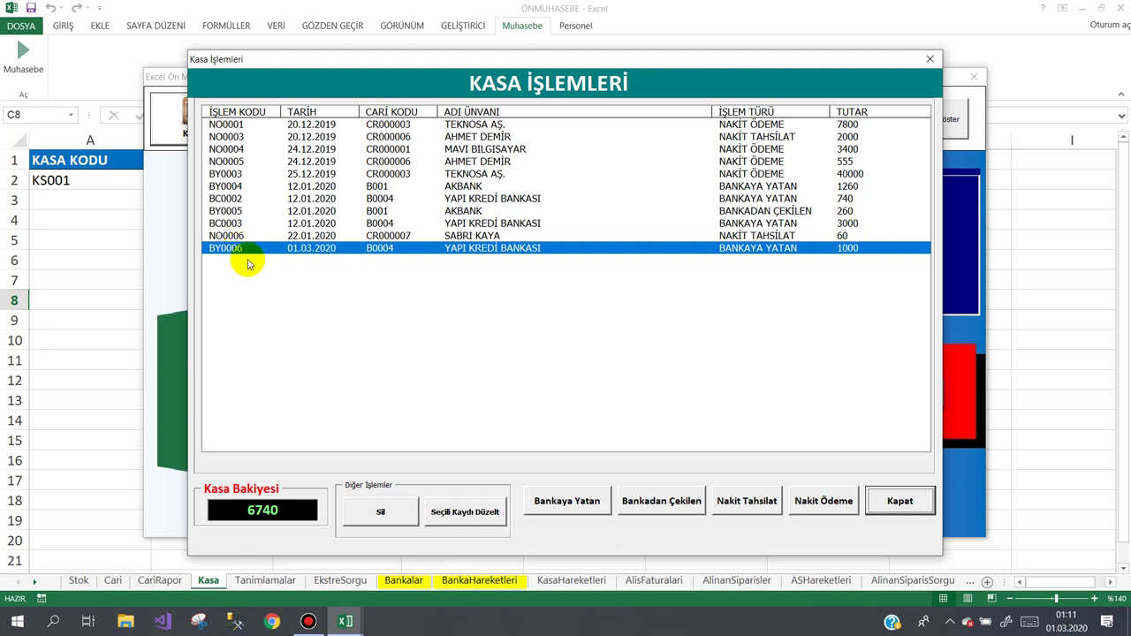
- Delete BY0006 with Sil and Evet, debug the error, and return to the paused code
{"action": "left_click", "coordinate": [358, 510]}
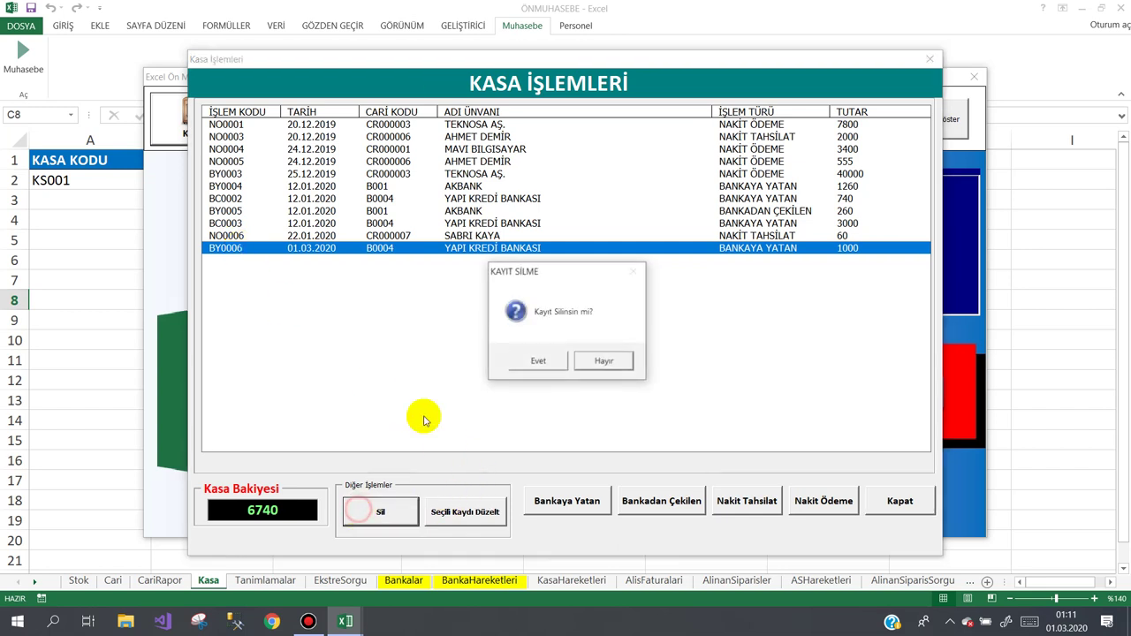
{"action": "left_click", "coordinate": [538, 360]}
{"action": "left_click", "coordinate": [593, 284]}
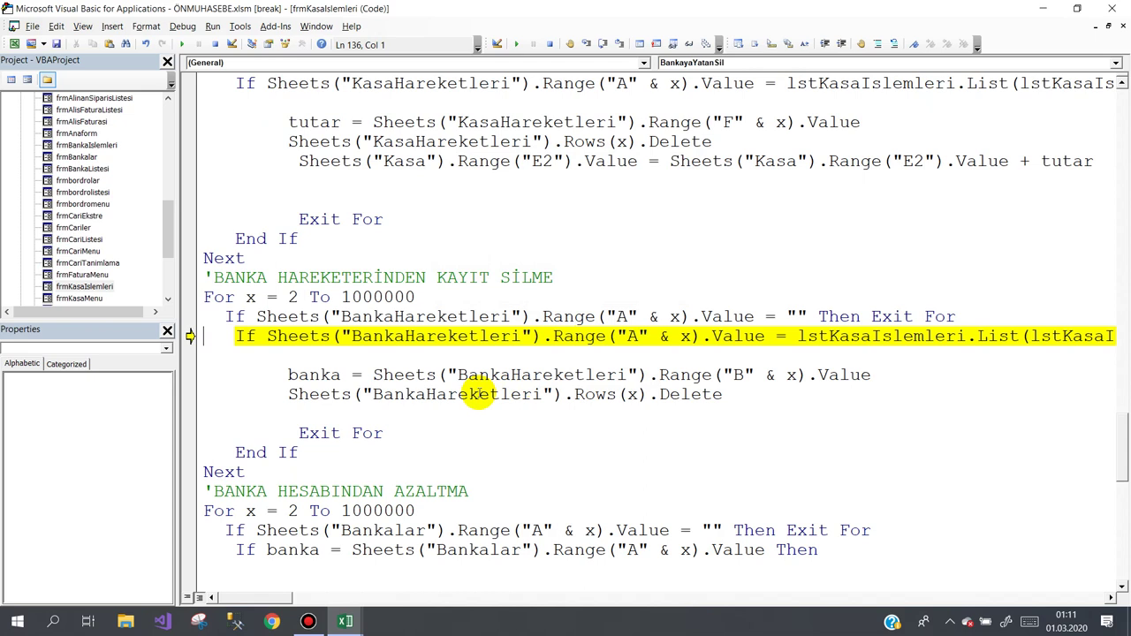
{"action": "left_click", "coordinate": [344, 621]}
{"action": "left_click", "coordinate": [271, 570]}
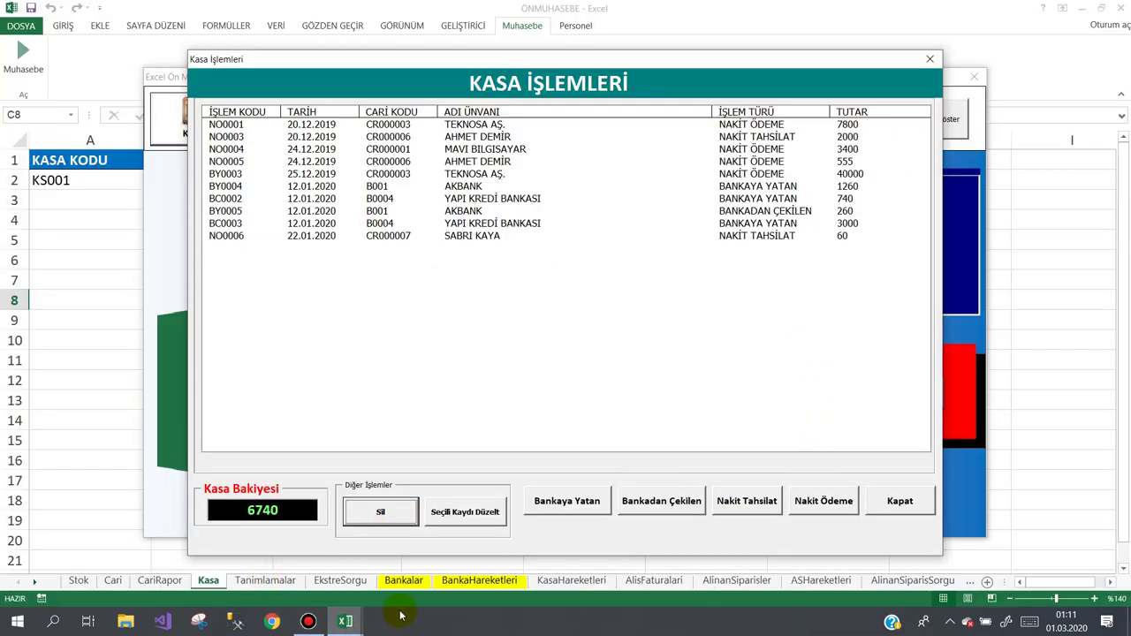
{"action": "mouse_move", "coordinate": [344, 621]}
{"action": "left_click", "coordinate": [412, 540]}
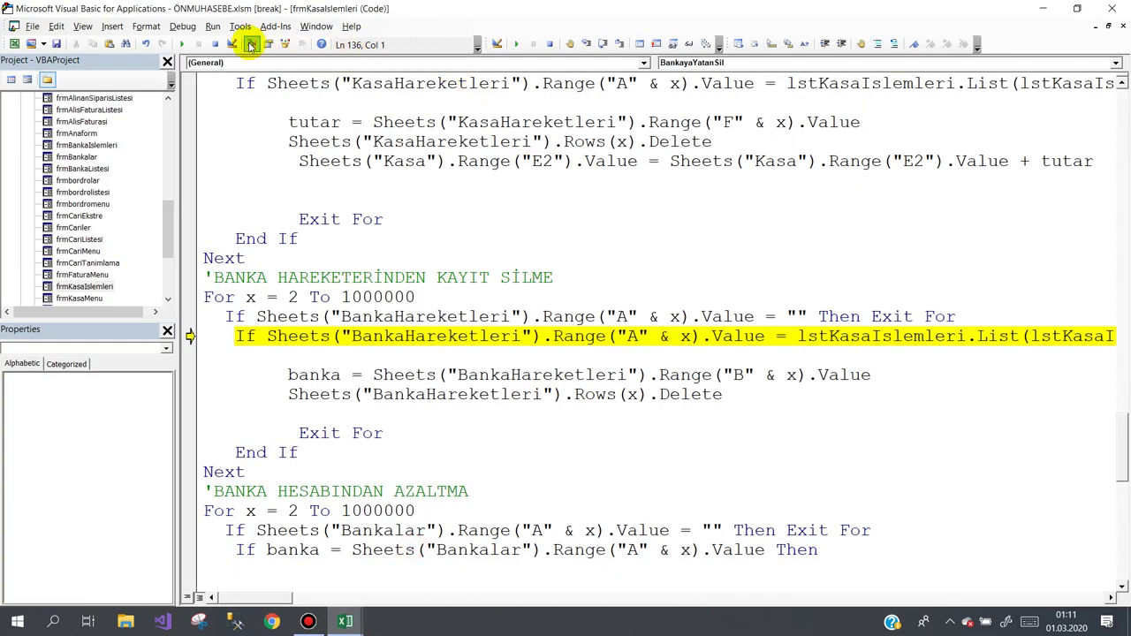
- Reset the paused code and check the last KasaHareketleri row, A11 to G11
{"action": "left_click", "coordinate": [215, 43]}
{"action": "mouse_move", "coordinate": [345, 621]}
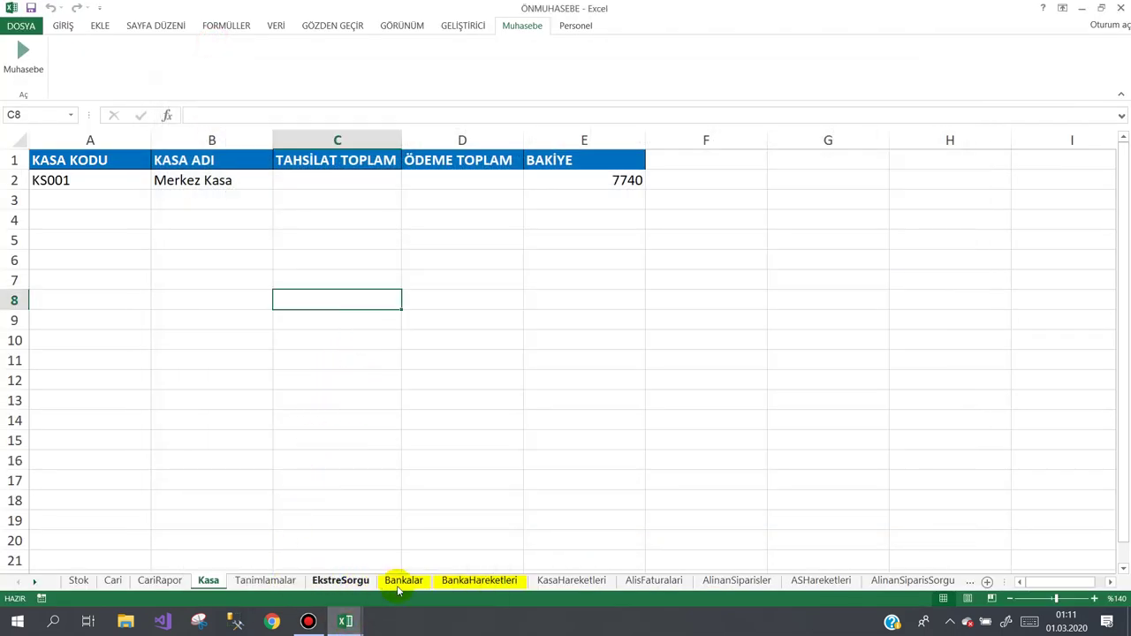
{"action": "left_click", "coordinate": [555, 581]}
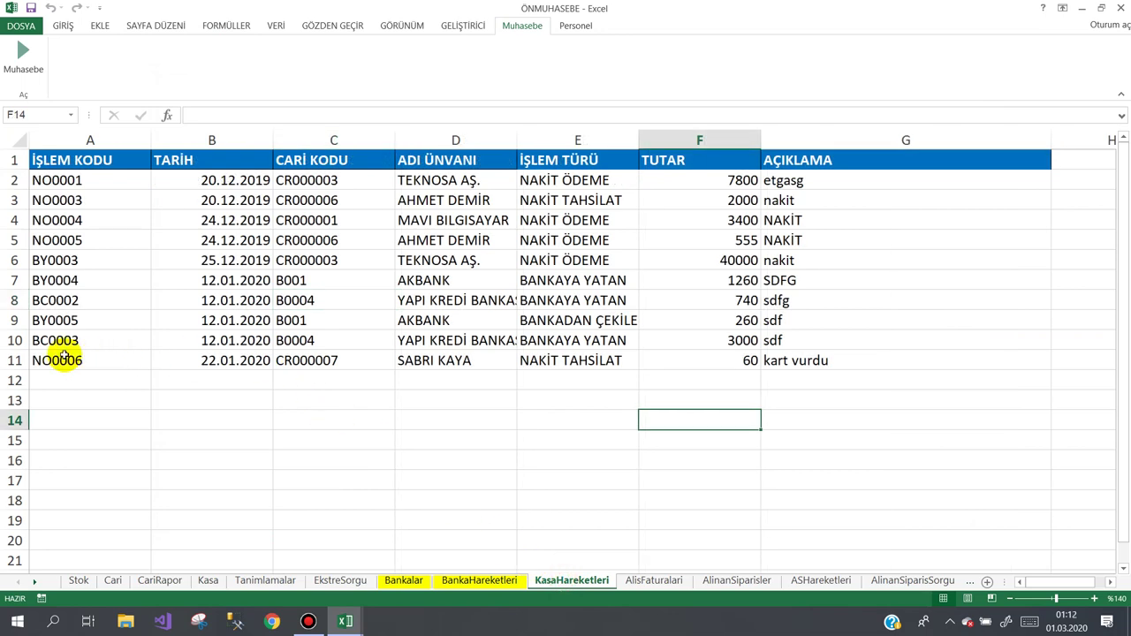
{"action": "left_click_drag", "start_coordinate": [64, 357], "coordinate": [795, 360]}
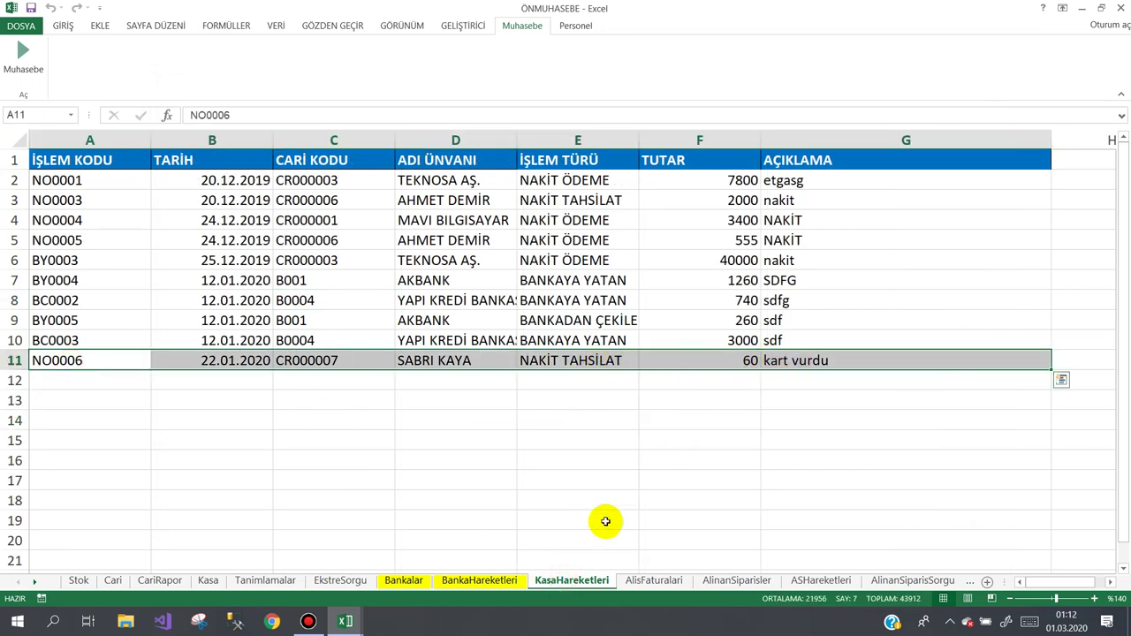
- Check BankaHareketleri and ZİRAAT BANKASI's balance in Bankalar E4, then return to the editor
{"action": "left_click", "coordinate": [484, 581]}
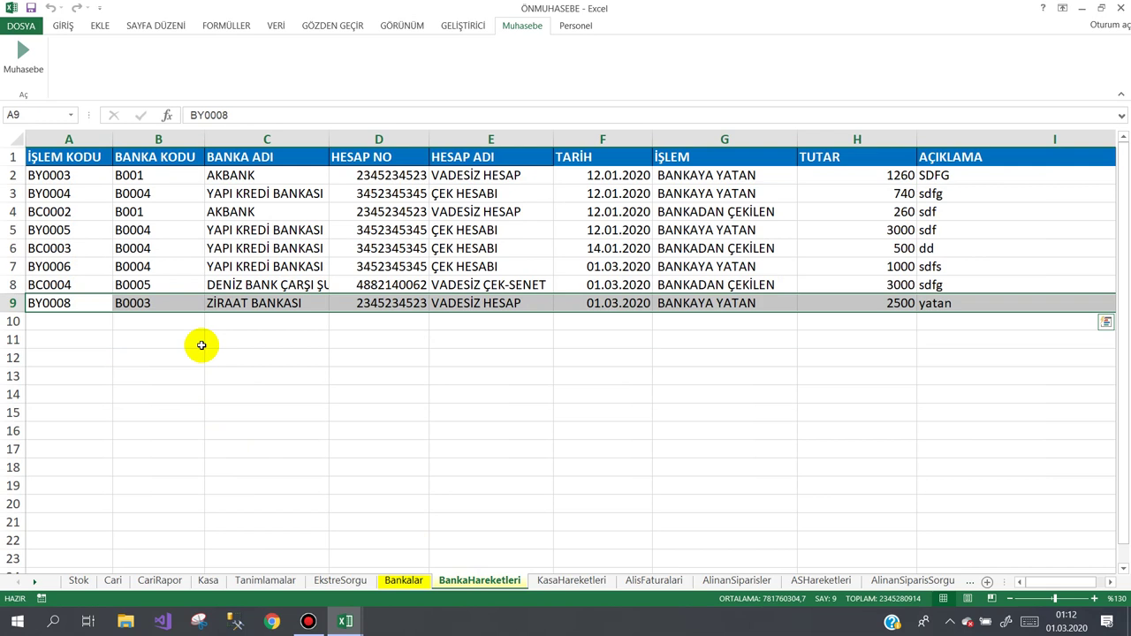
{"action": "left_click", "coordinate": [403, 580]}
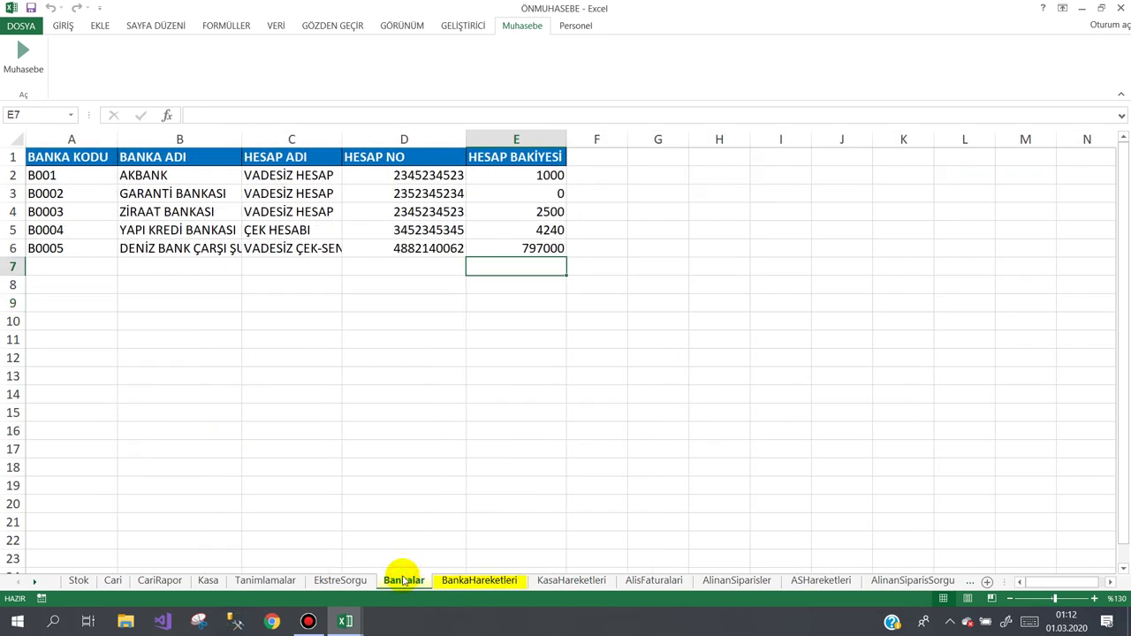
{"action": "left_click", "coordinate": [516, 212]}
{"action": "mouse_move", "coordinate": [358, 618]}
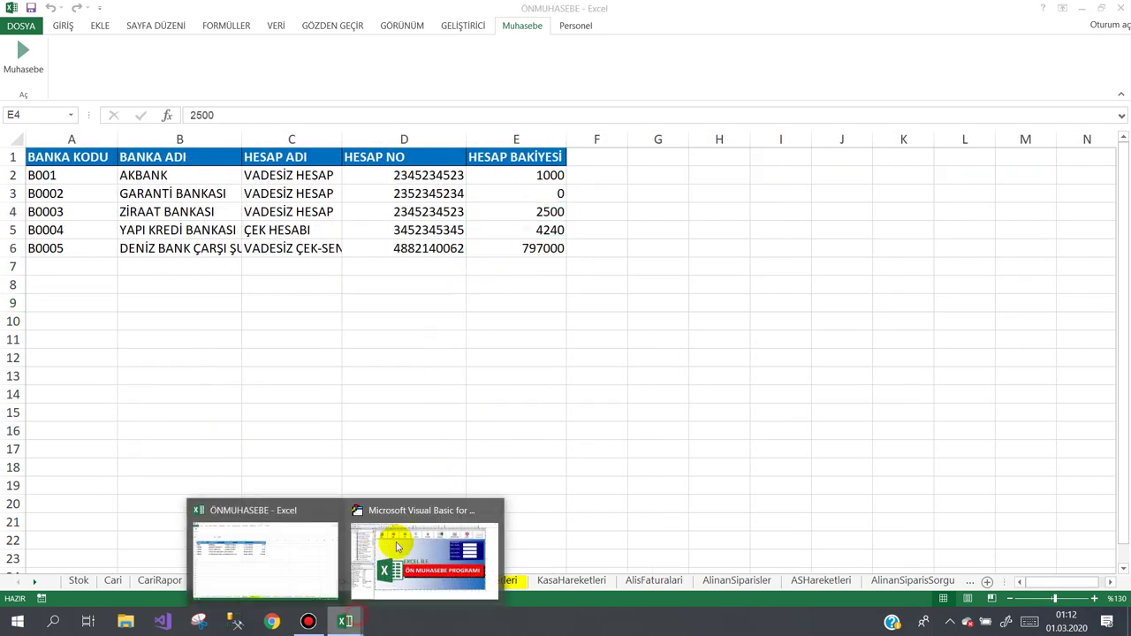
{"action": "left_click", "coordinate": [399, 540]}
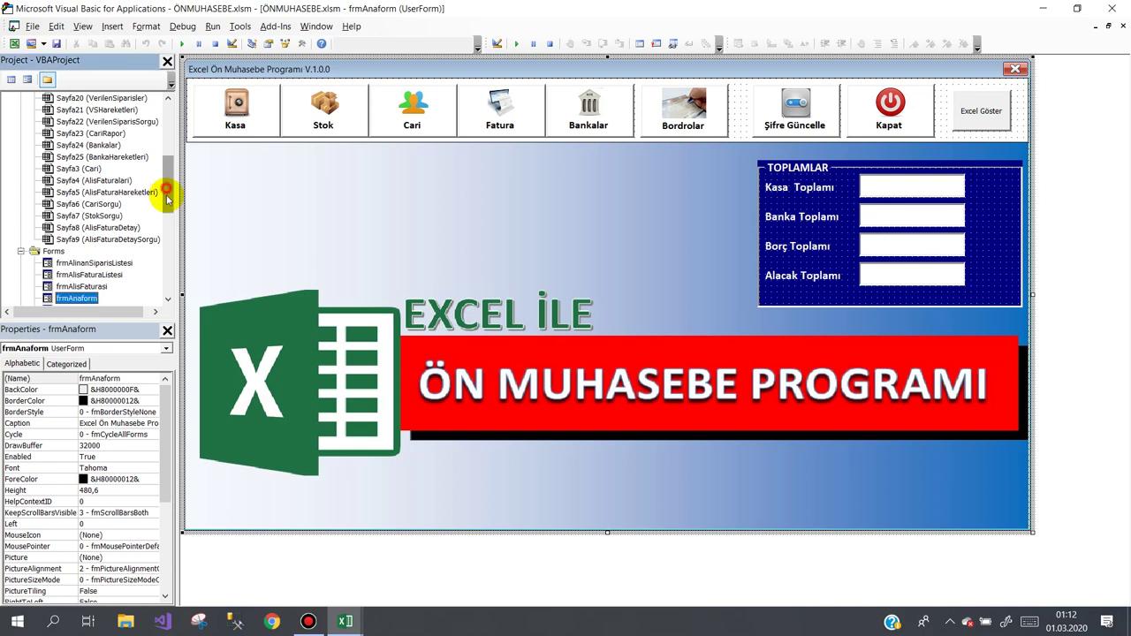
- Open the frmKasaIslemleri form in the designer and select its Sil button
{"action": "left_click_drag", "start_coordinate": [168, 189], "coordinate": [171, 266]}
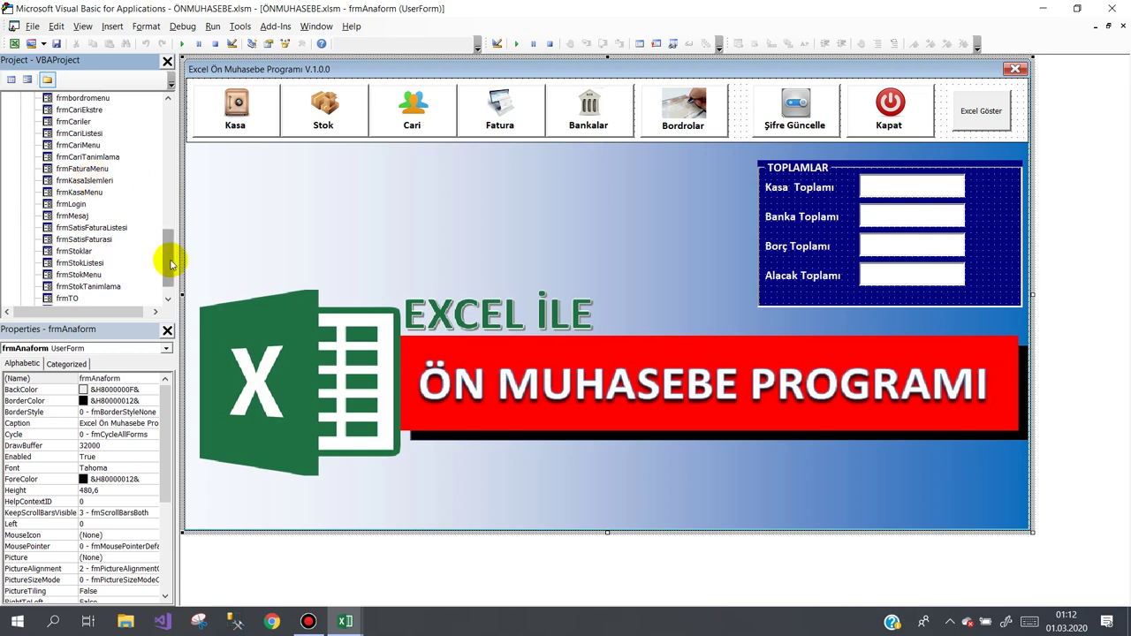
{"action": "left_click_drag", "start_coordinate": [167, 253], "coordinate": [167, 259]}
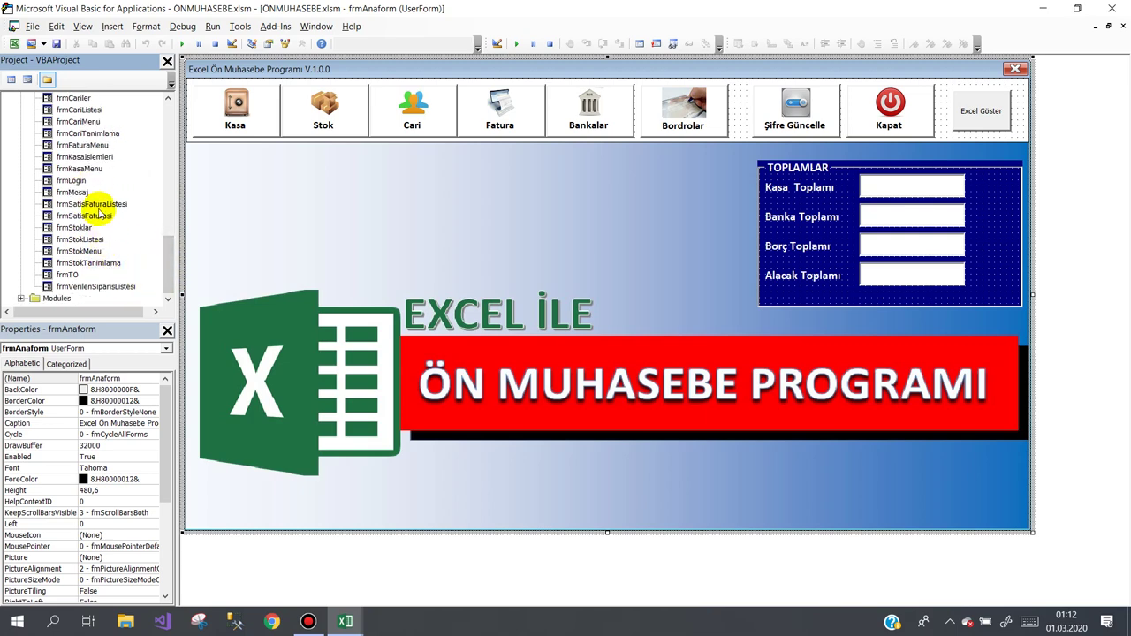
{"action": "double_click", "coordinate": [84, 156]}
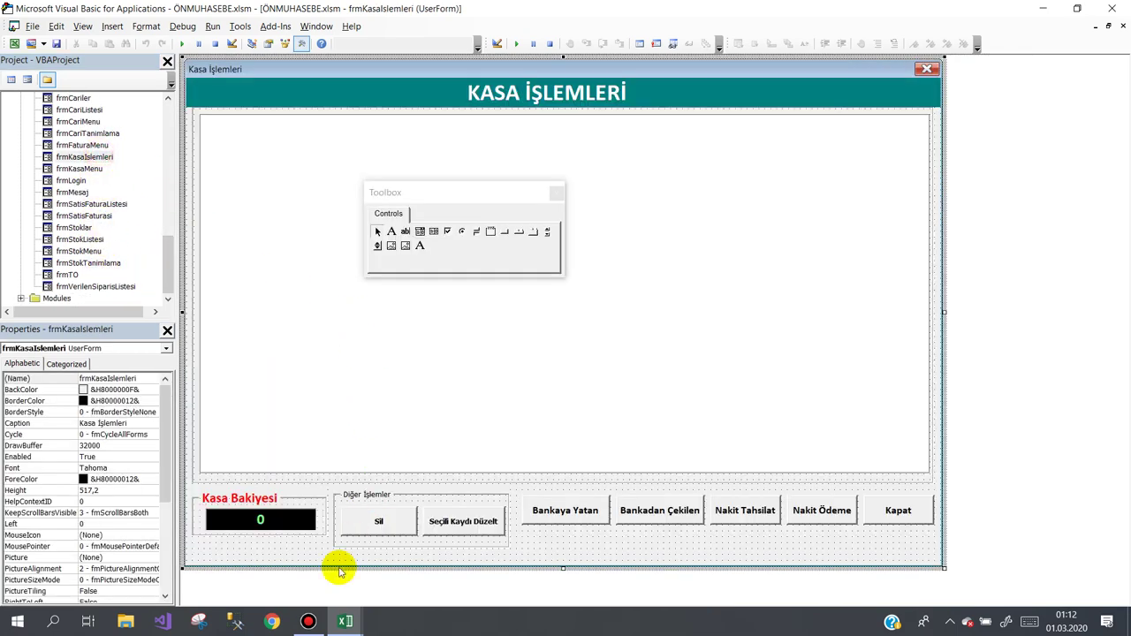
{"action": "left_click", "coordinate": [379, 522]}
{"action": "double_click", "coordinate": [378, 522]}
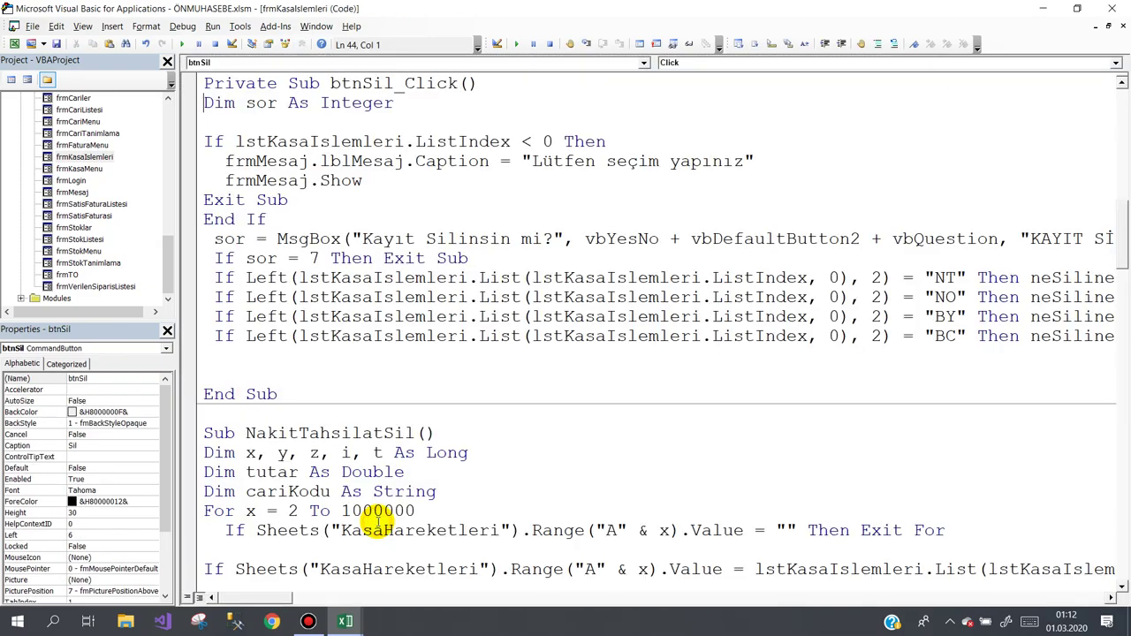
{"action": "scroll", "coordinate": [376, 484], "scroll_direction": "down", "scroll_amount": 4}
{"action": "scroll", "coordinate": [375, 484], "scroll_direction": "down", "scroll_amount": 1}
{"action": "scroll", "coordinate": [376, 484], "scroll_direction": "down", "scroll_amount": 6}
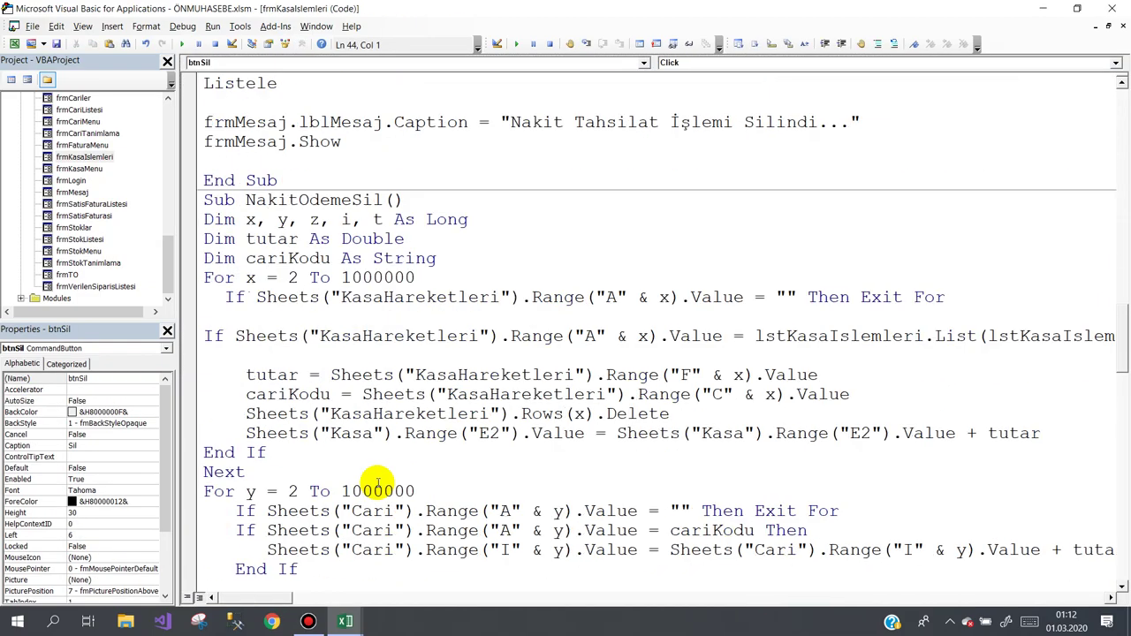
{"action": "scroll", "coordinate": [375, 485], "scroll_direction": "down", "scroll_amount": 1}
{"action": "scroll", "coordinate": [375, 484], "scroll_direction": "down", "scroll_amount": 5}
{"action": "scroll", "coordinate": [376, 484], "scroll_direction": "down", "scroll_amount": 2}
{"action": "scroll", "coordinate": [378, 483], "scroll_direction": "down", "scroll_amount": 1}
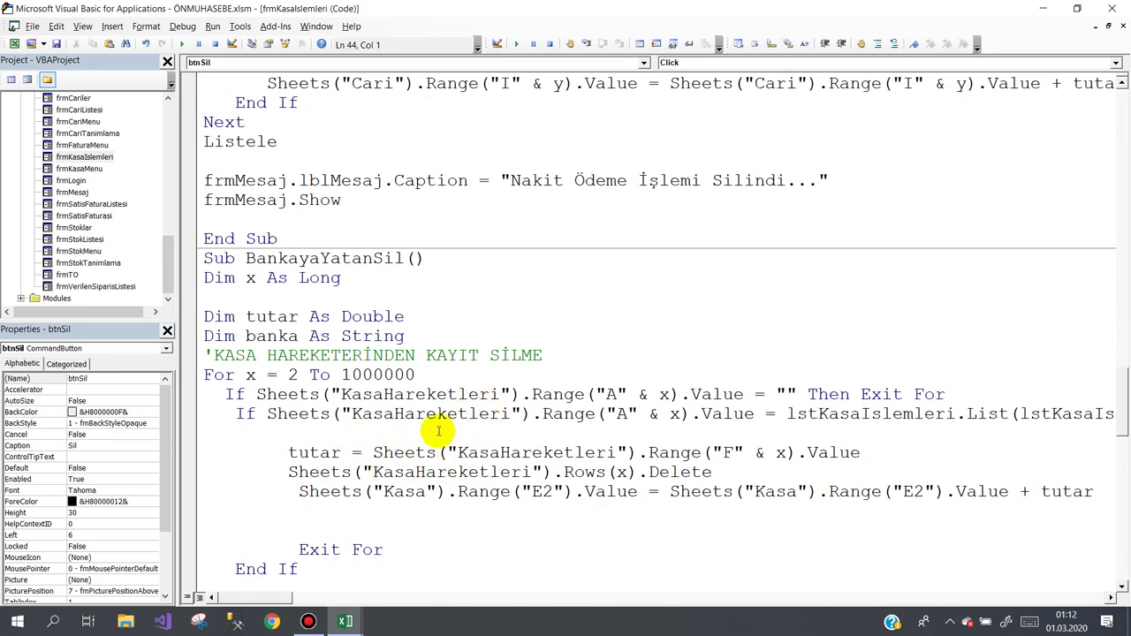
{"action": "scroll", "coordinate": [429, 434], "scroll_direction": "down", "scroll_amount": 2}
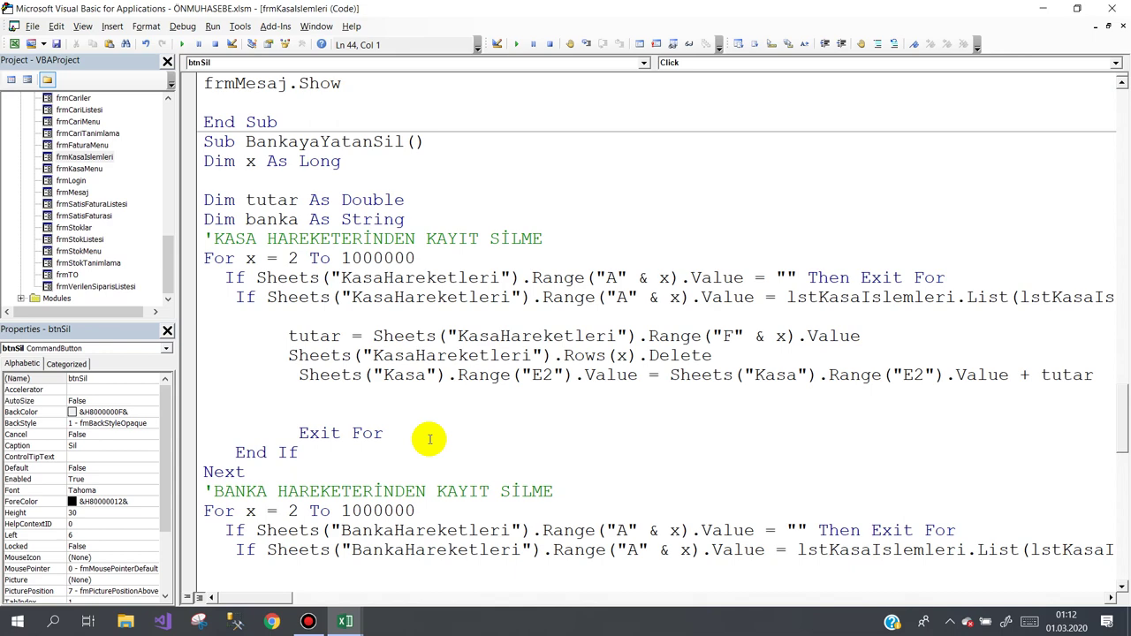
{"action": "left_click", "coordinate": [274, 491]}
{"action": "scroll", "coordinate": [276, 492], "scroll_direction": "down", "scroll_amount": 1}
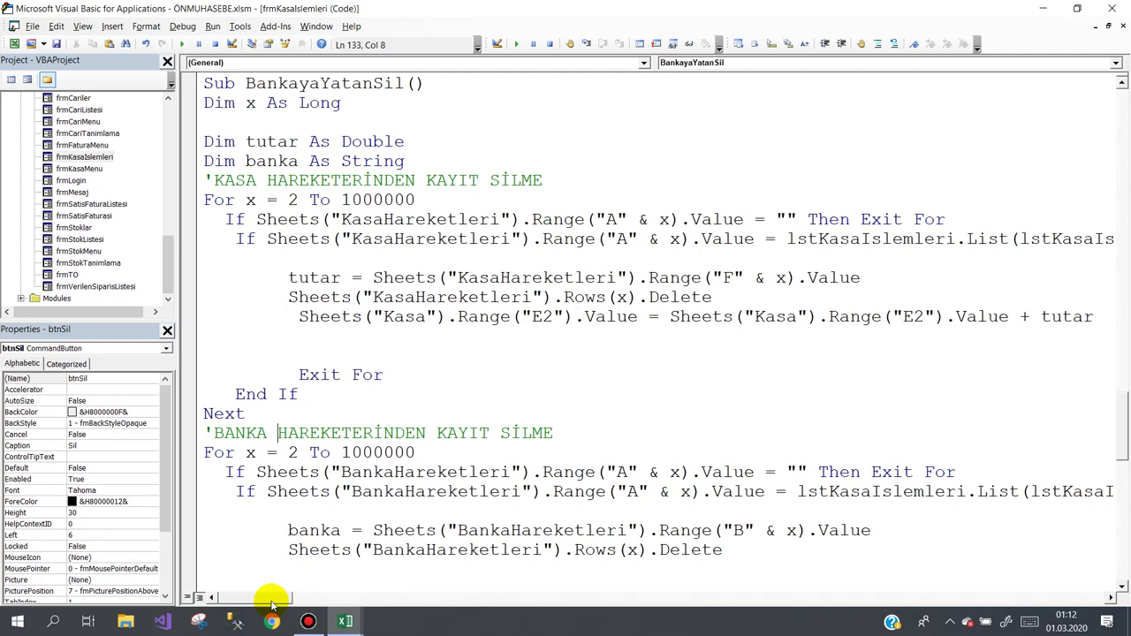
{"action": "mouse_move", "coordinate": [271, 602]}
{"action": "left_mouse_down"}
{"action": "mouse_move", "coordinate": [296, 603]}
{"action": "mouse_move", "coordinate": [283, 603]}
{"action": "left_mouse_up"}
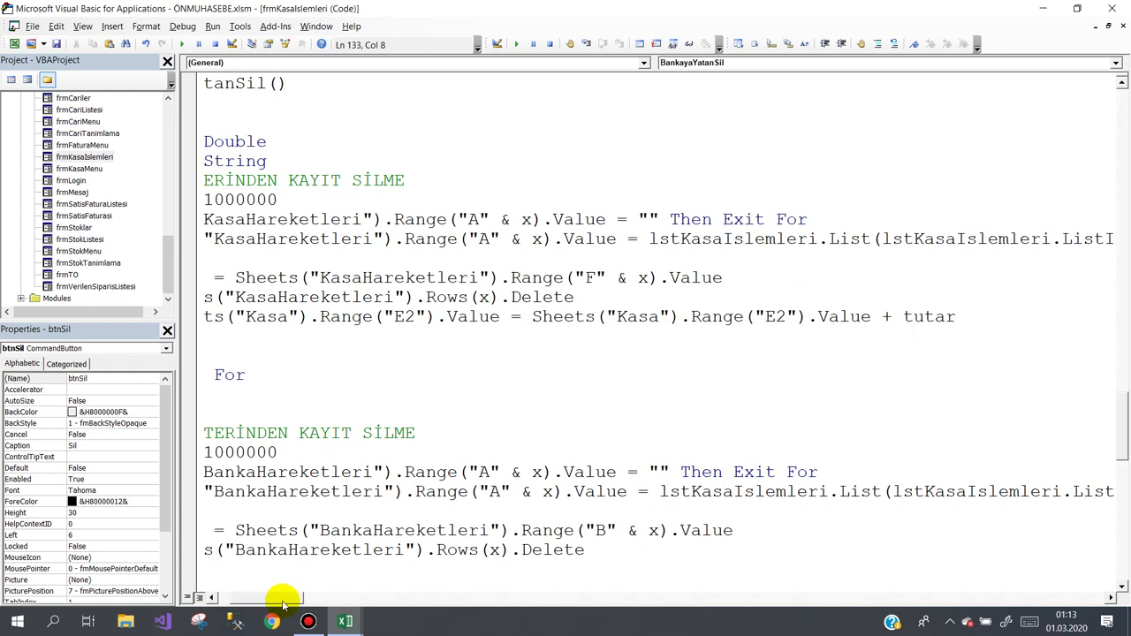
{"action": "mouse_move", "coordinate": [283, 604]}
{"action": "left_mouse_down"}
{"action": "mouse_move", "coordinate": [256, 603]}
{"action": "mouse_move", "coordinate": [291, 603]}
{"action": "left_mouse_up"}
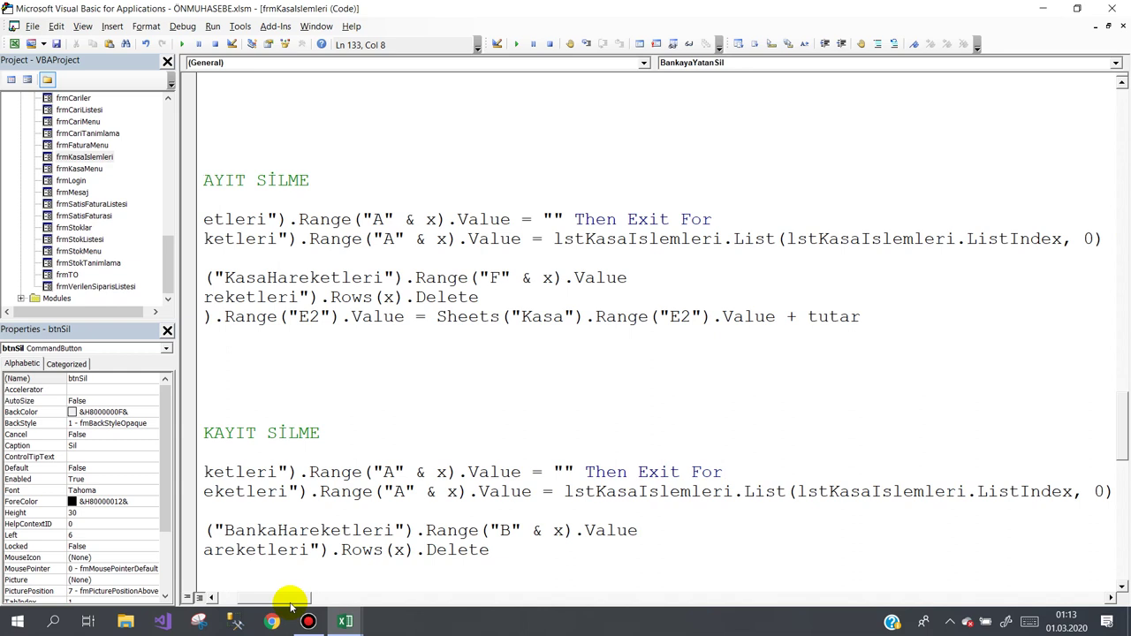
{"action": "left_click_drag", "start_coordinate": [292, 604], "coordinate": [250, 608]}
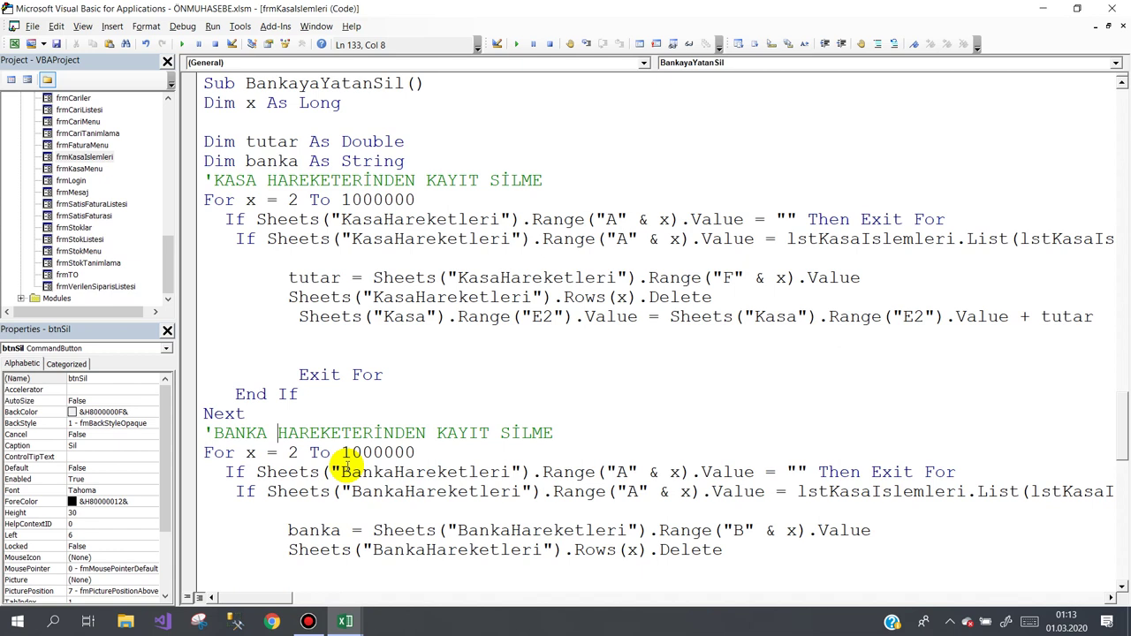
- Remove the lstKasaIslemleri.List(...) lookup from the Kasa If condition, leaving the comparison empty
{"action": "left_click", "coordinate": [785, 237]}
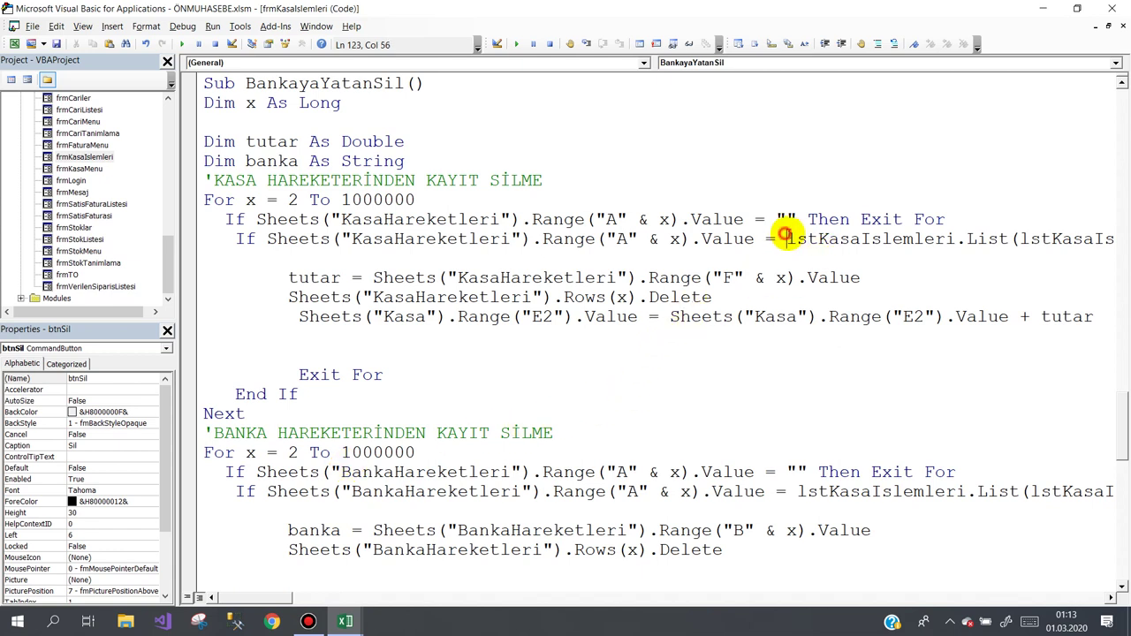
{"action": "left_click_drag", "start_coordinate": [785, 237], "coordinate": [1118, 238]}
{"action": "key", "text": "ctrl+c"}
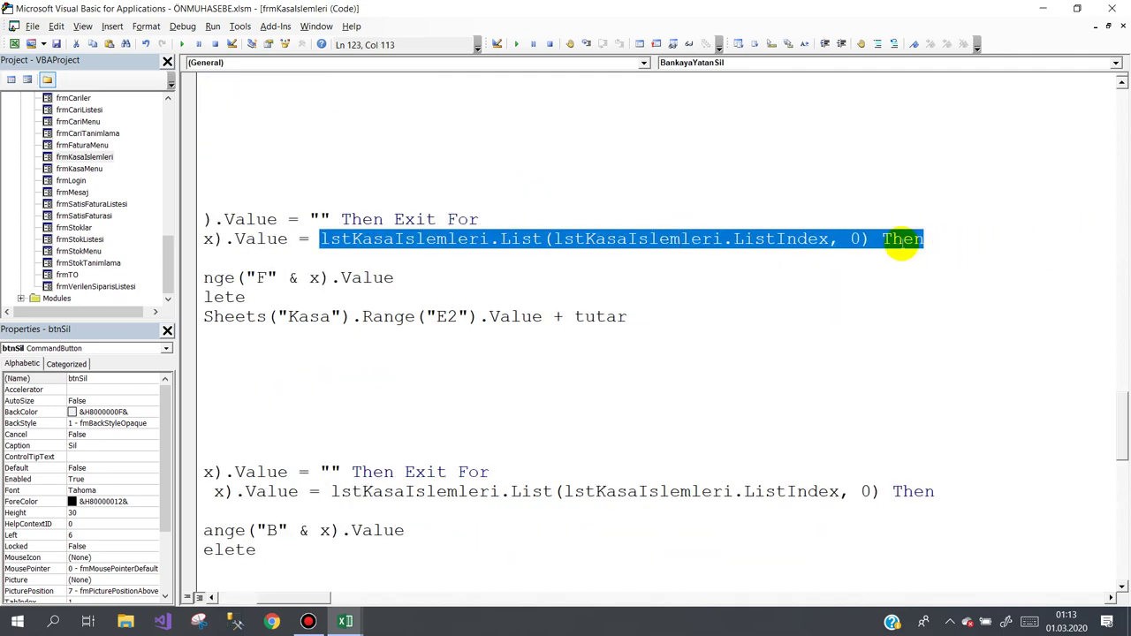
{"action": "left_click_drag", "start_coordinate": [901, 242], "coordinate": [864, 240]}
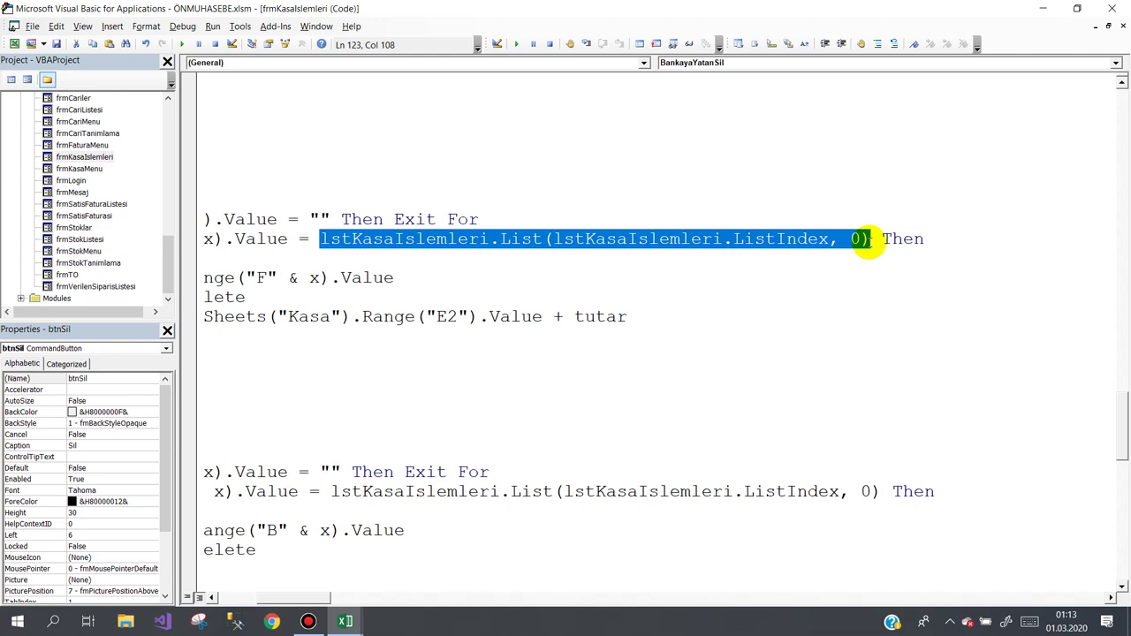
{"action": "key", "text": "Delete"}
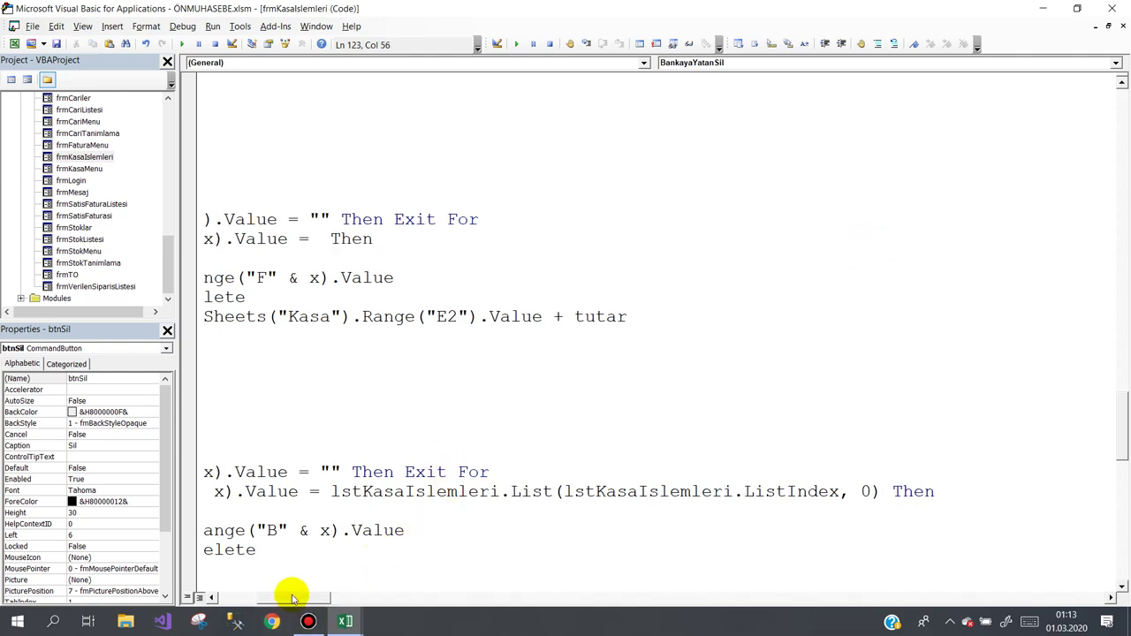
{"action": "left_click_drag", "start_coordinate": [291, 598], "coordinate": [254, 598]}
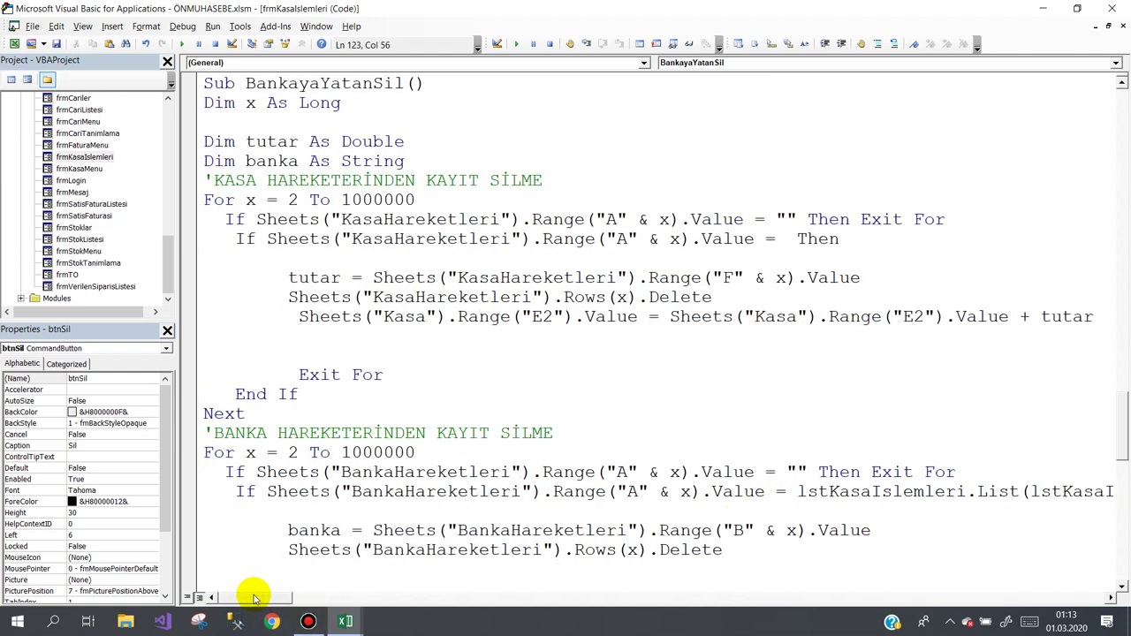
{"action": "left_click", "coordinate": [215, 106]}
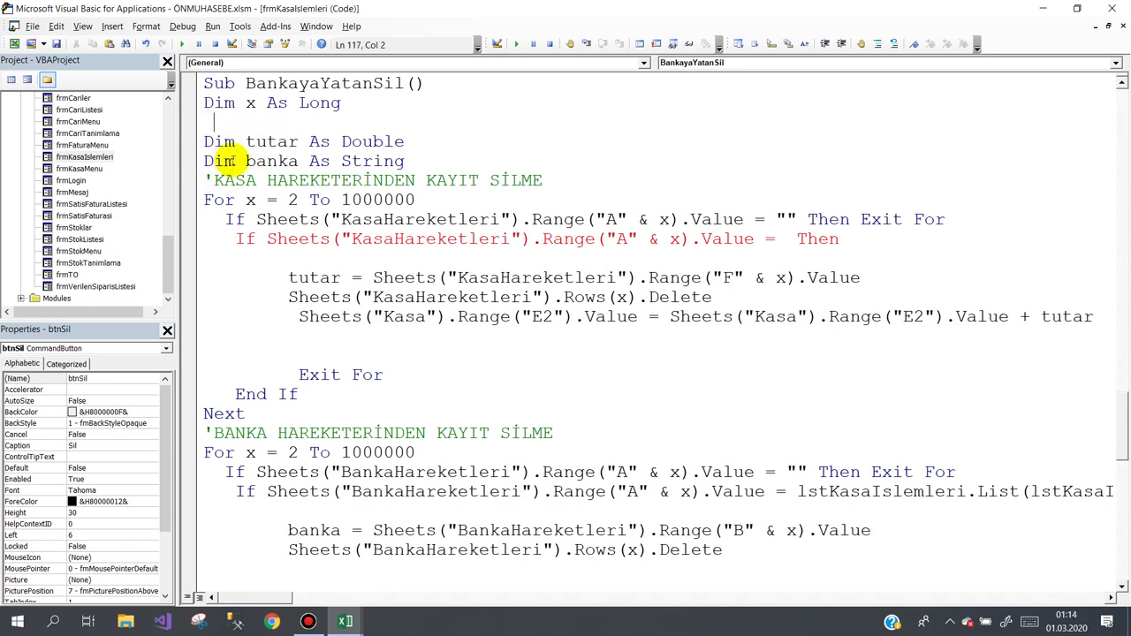
- Add a 'banka =' line after the KASA comment containing the pasted list lookup
{"action": "left_click", "coordinate": [786, 238]}
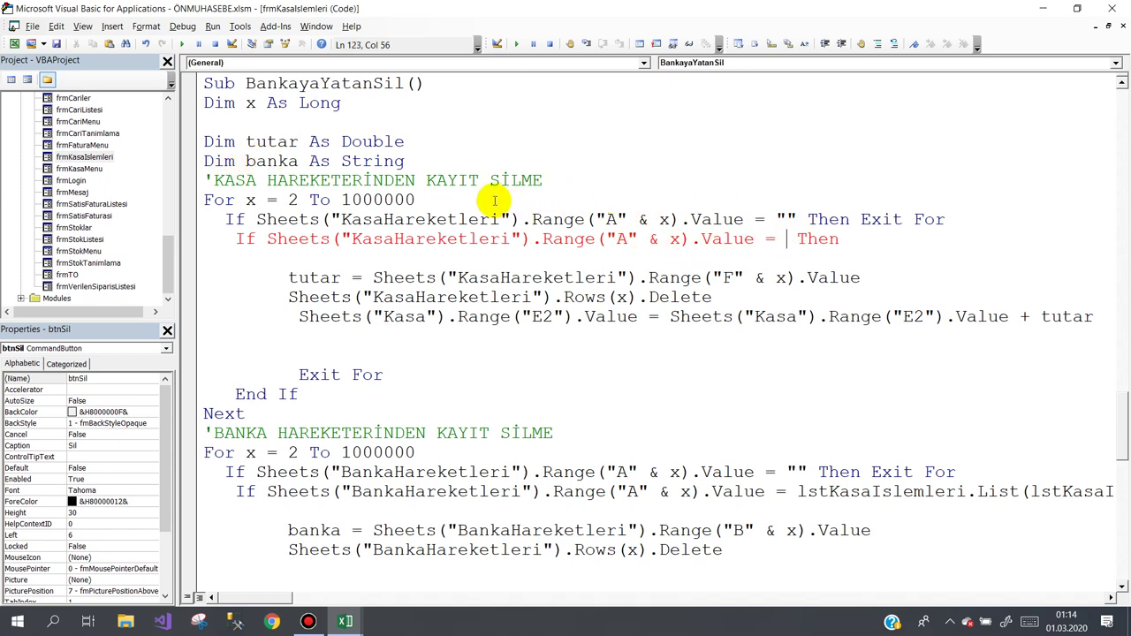
{"action": "left_click", "coordinate": [568, 180]}
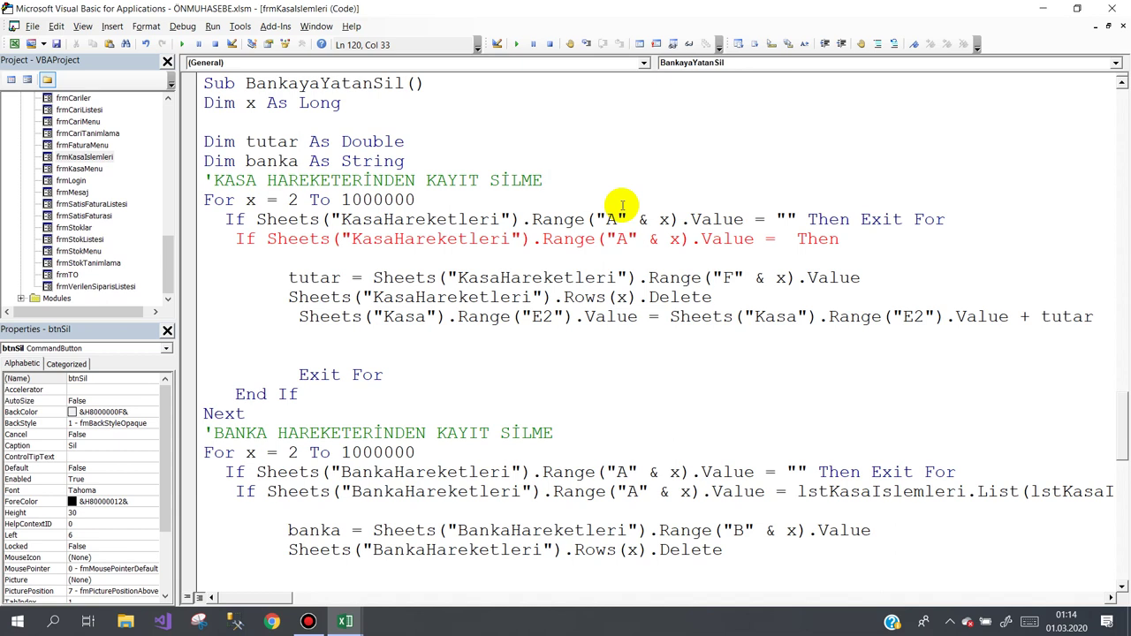
{"action": "key", "text": "Return"}
{"action": "type", "text": "banka="}
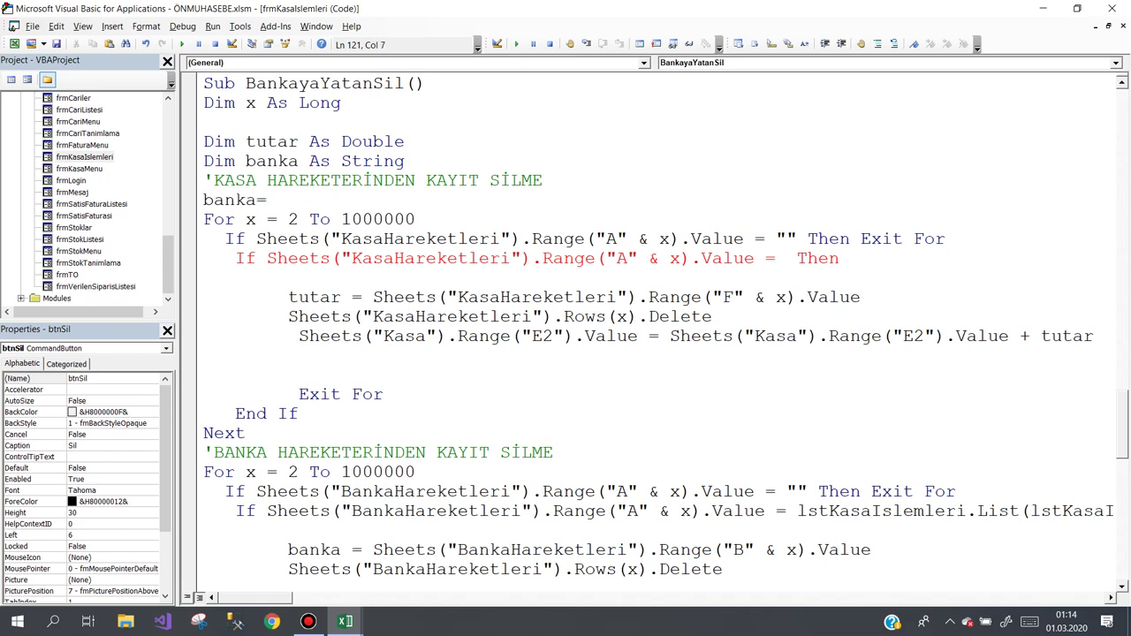
{"action": "key", "text": "ctrl+v"}
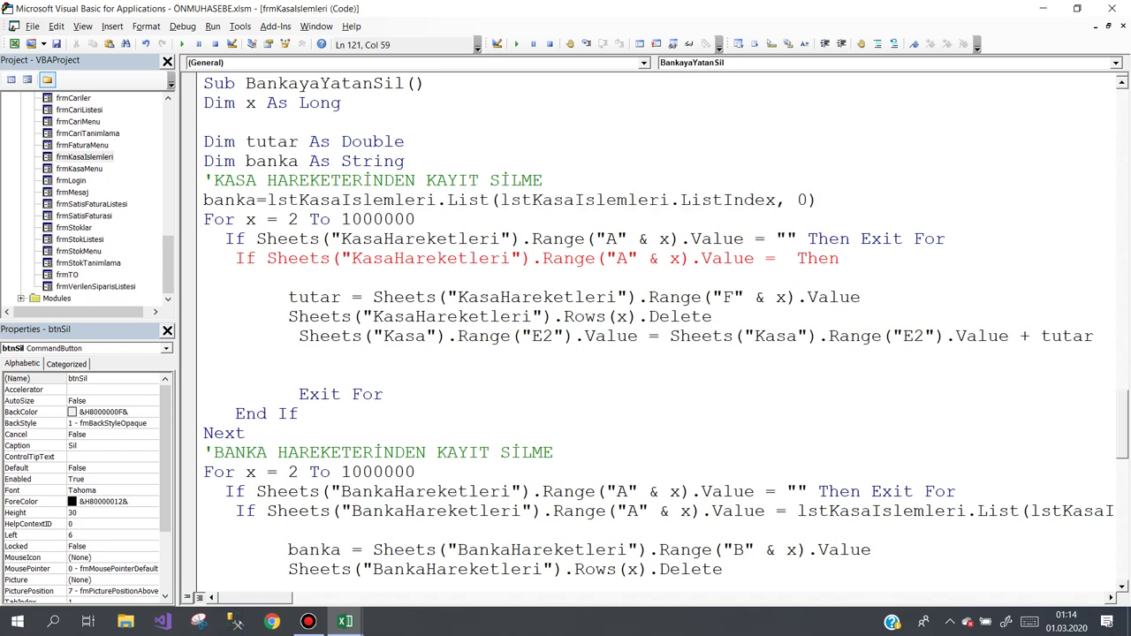
{"action": "left_click", "coordinate": [605, 272]}
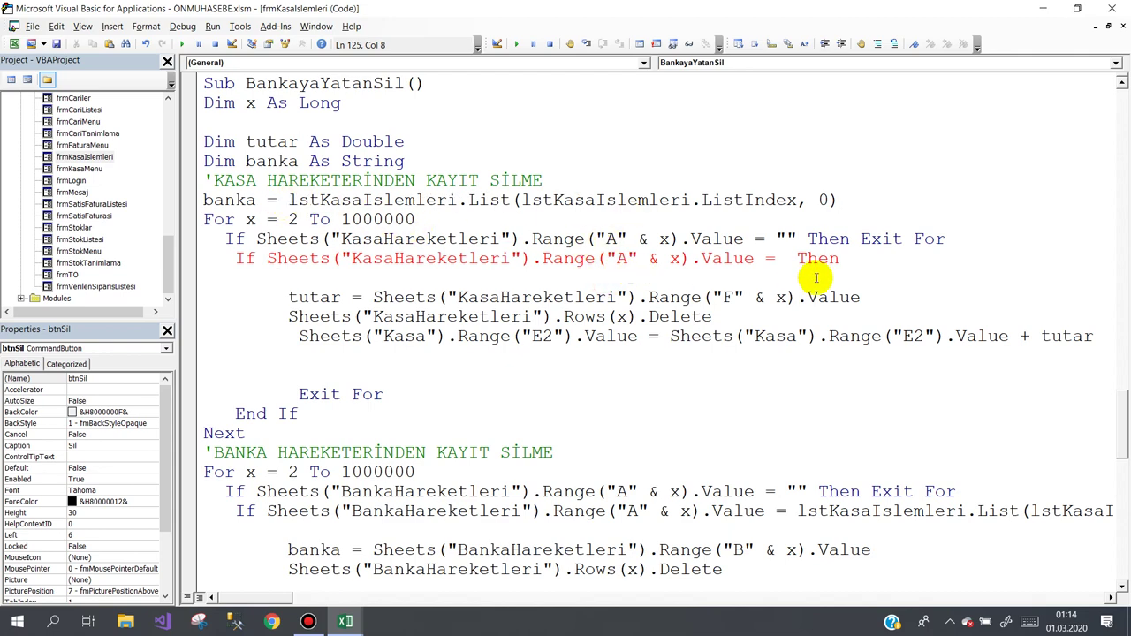
- Write banka after the = in the KasaHareketleri If condition
{"action": "left_click", "coordinate": [777, 258]}
{"action": "type", "text": "bank"}
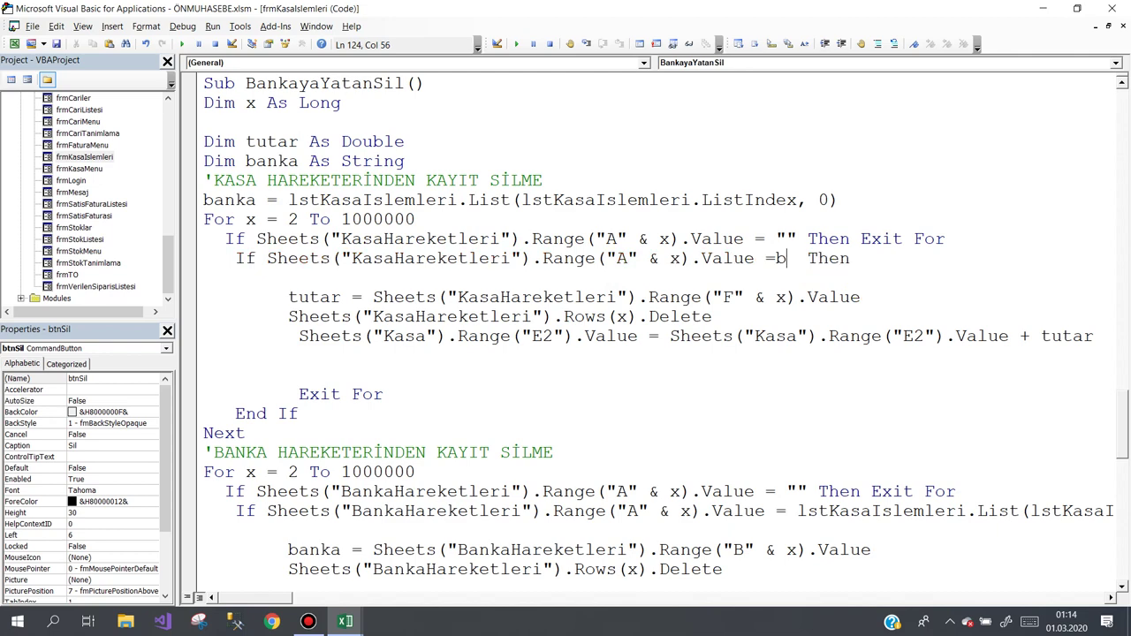
{"action": "type", "text": "a"}
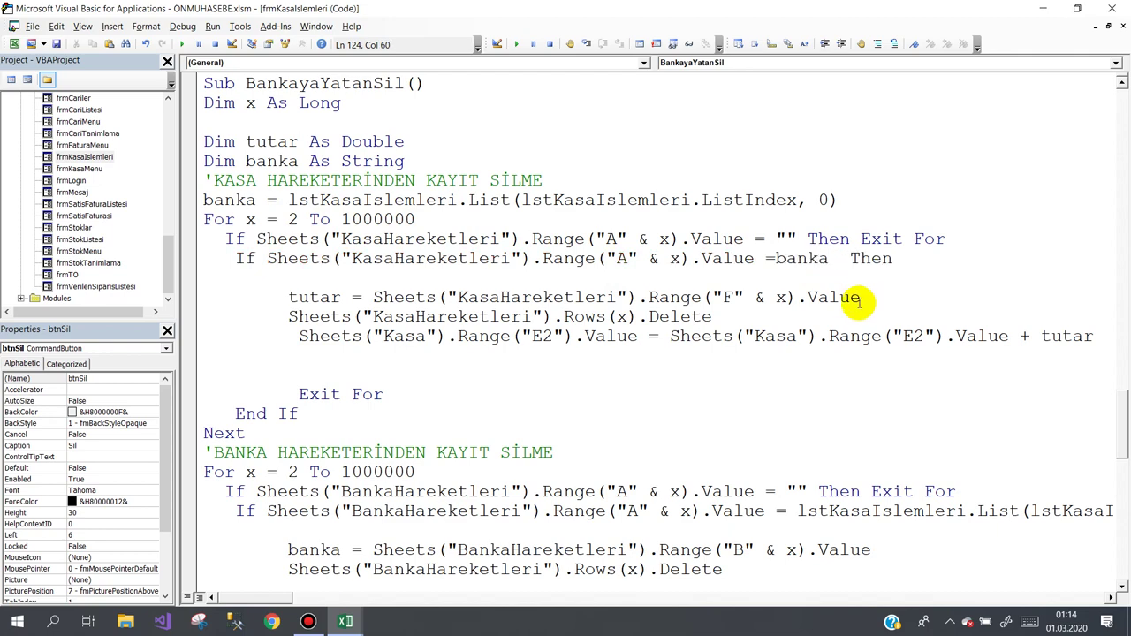
{"action": "left_click", "coordinate": [851, 313]}
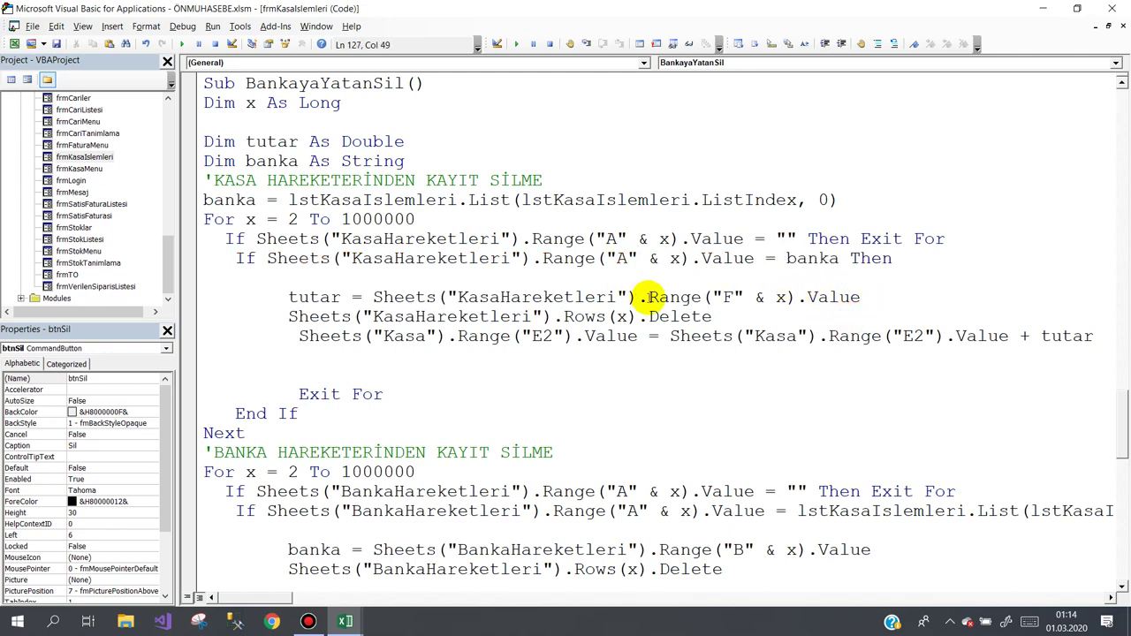
{"action": "scroll", "coordinate": [651, 298], "scroll_direction": "down", "scroll_amount": 1}
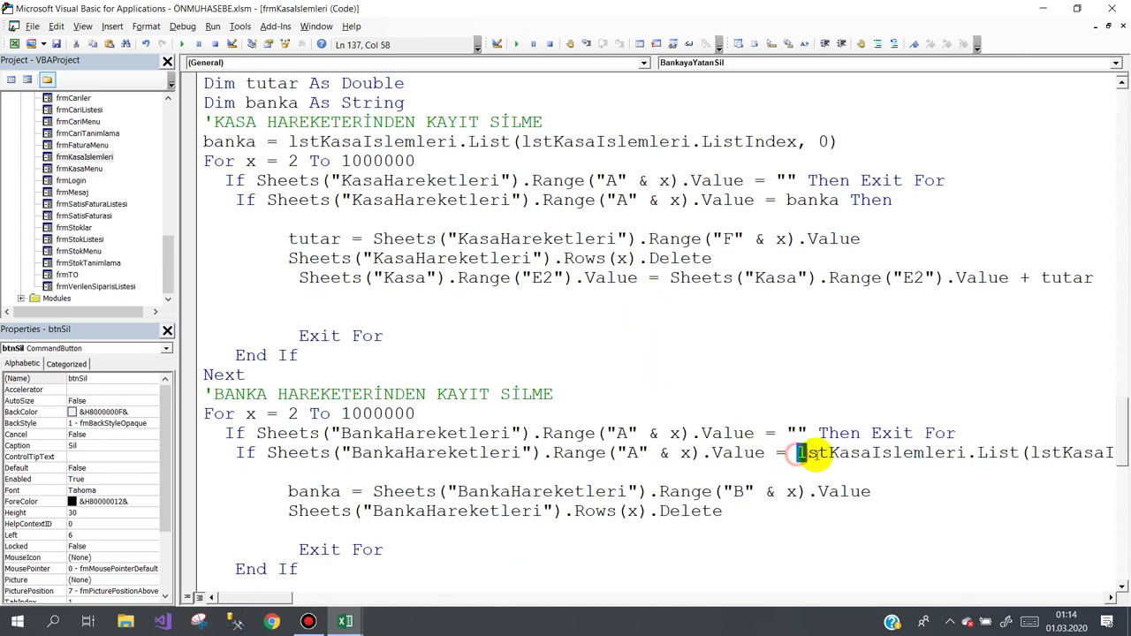
- Replace the list expression in the BankaHareketleri If line with banka
{"action": "mouse_move", "coordinate": [797, 452]}
{"action": "left_mouse_down"}
{"action": "mouse_move", "coordinate": [1110, 453]}
{"action": "mouse_move", "coordinate": [874, 453]}
{"action": "left_mouse_up"}
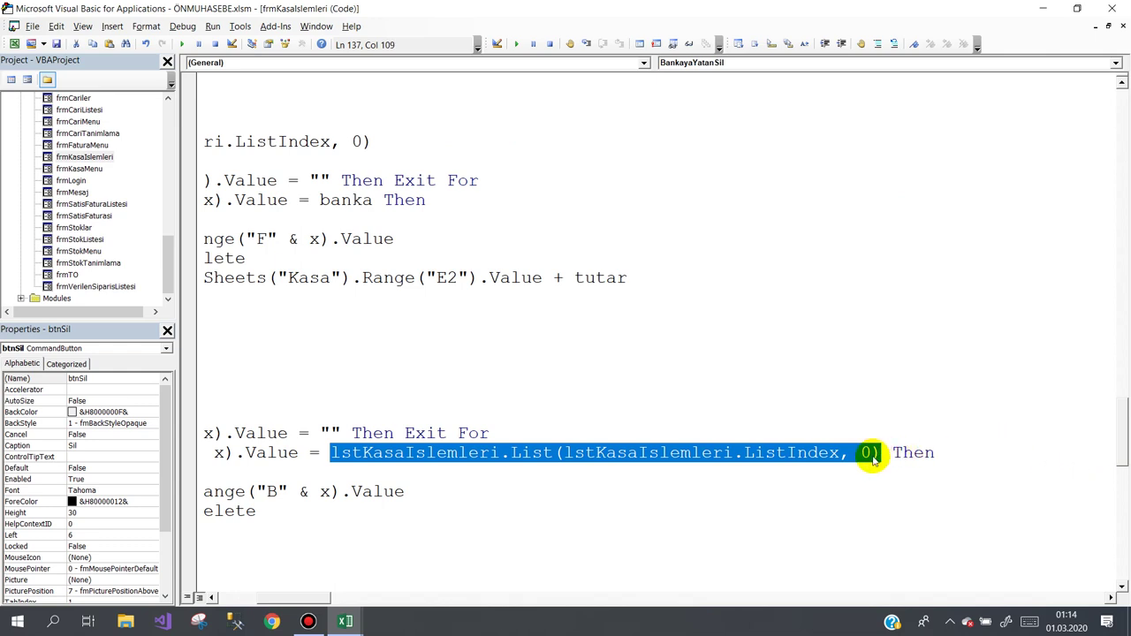
{"action": "type", "text": "bana"}
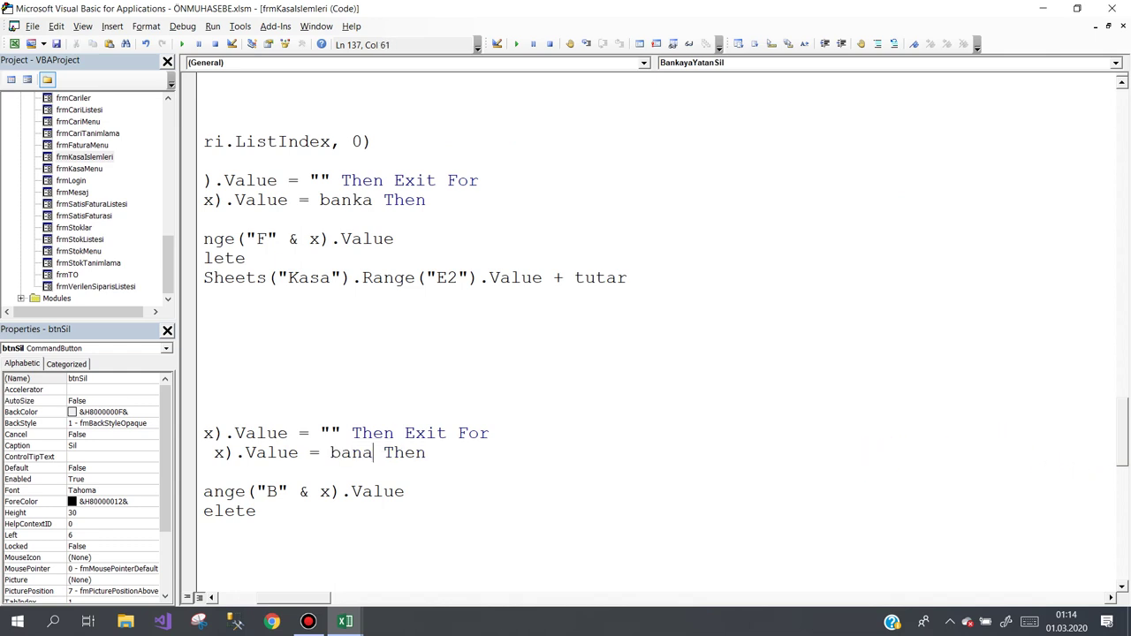
{"action": "key", "text": "BackSpace"}
{"action": "type", "text": "k"}
{"action": "type", "text": "a"}
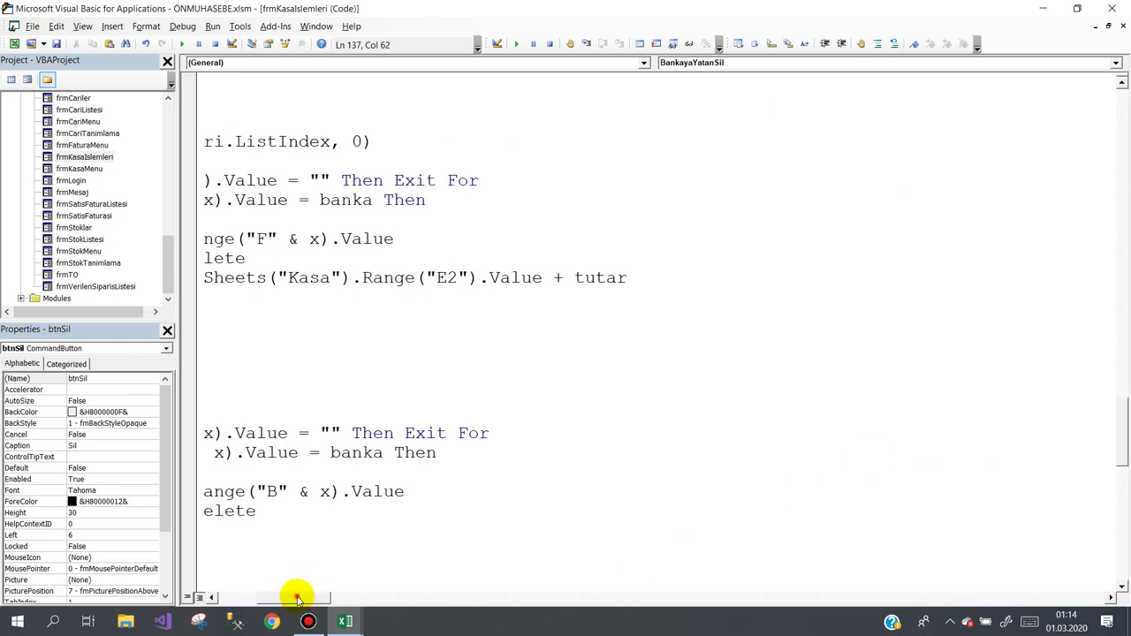
{"action": "left_click_drag", "start_coordinate": [295, 595], "coordinate": [249, 600]}
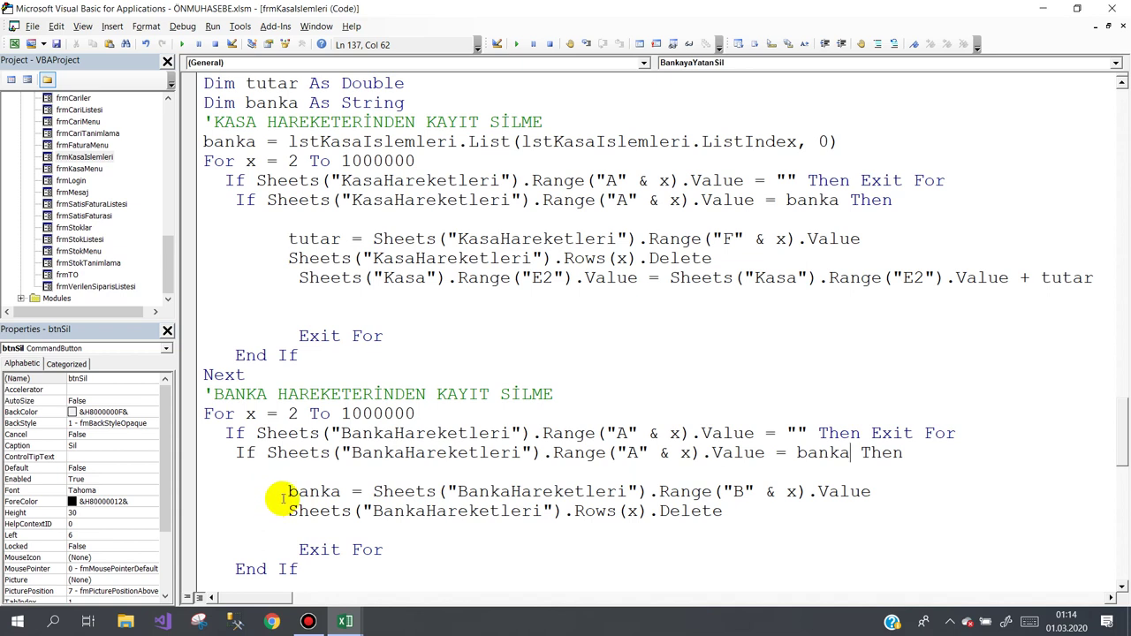
- Delete the 'banka = Sheets(...).Range("B")' line and the empty lines around Delete
{"action": "left_click_drag", "start_coordinate": [278, 498], "coordinate": [891, 486]}
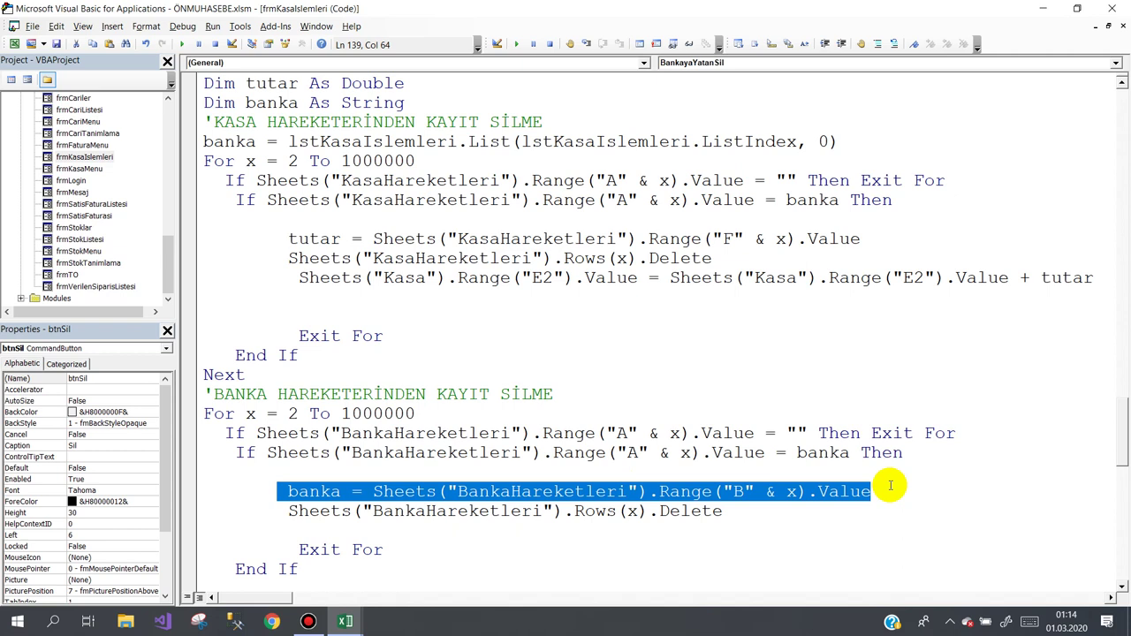
{"action": "key", "text": "Delete"}
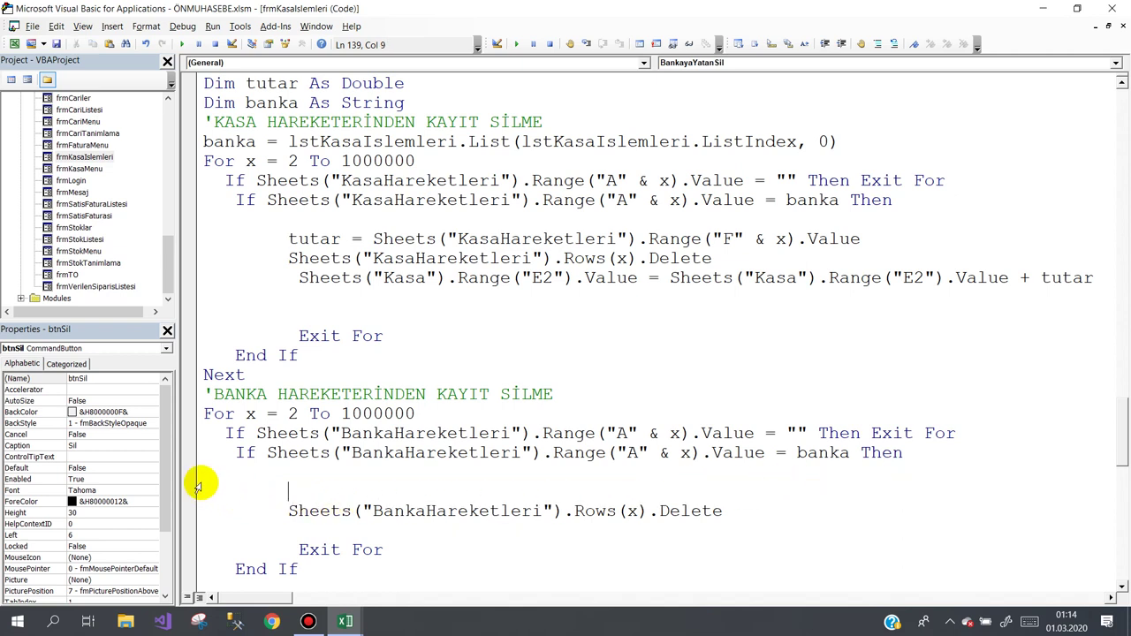
{"action": "mouse_move", "coordinate": [198, 480]}
{"action": "left_mouse_down"}
{"action": "mouse_move", "coordinate": [186, 509]}
{"action": "mouse_move", "coordinate": [189, 492]}
{"action": "left_mouse_up"}
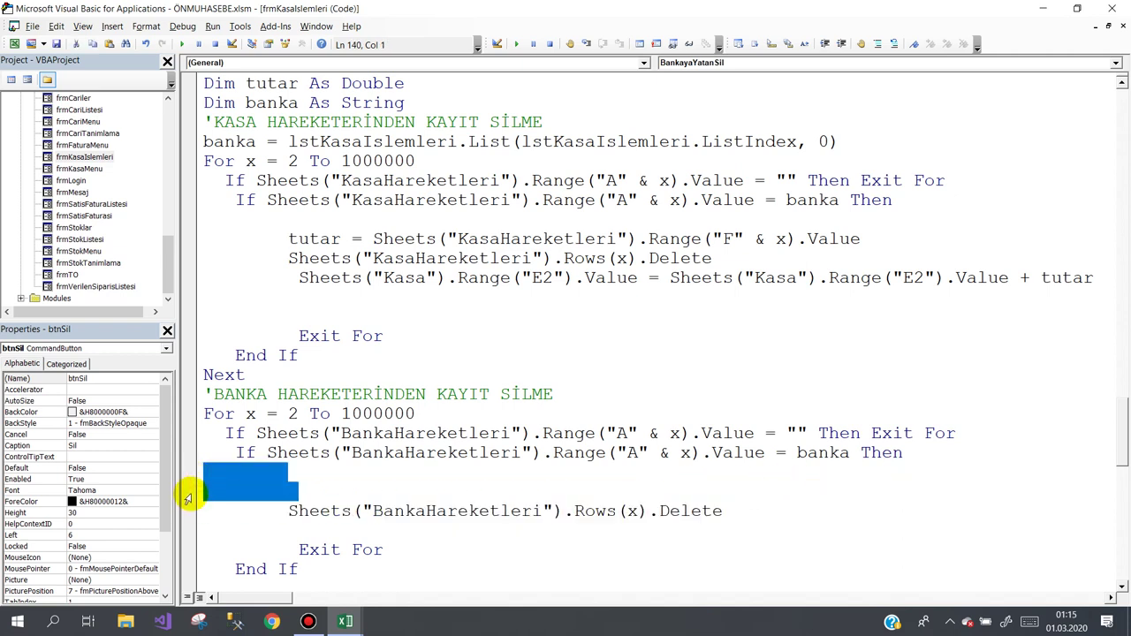
{"action": "key", "text": "Delete"}
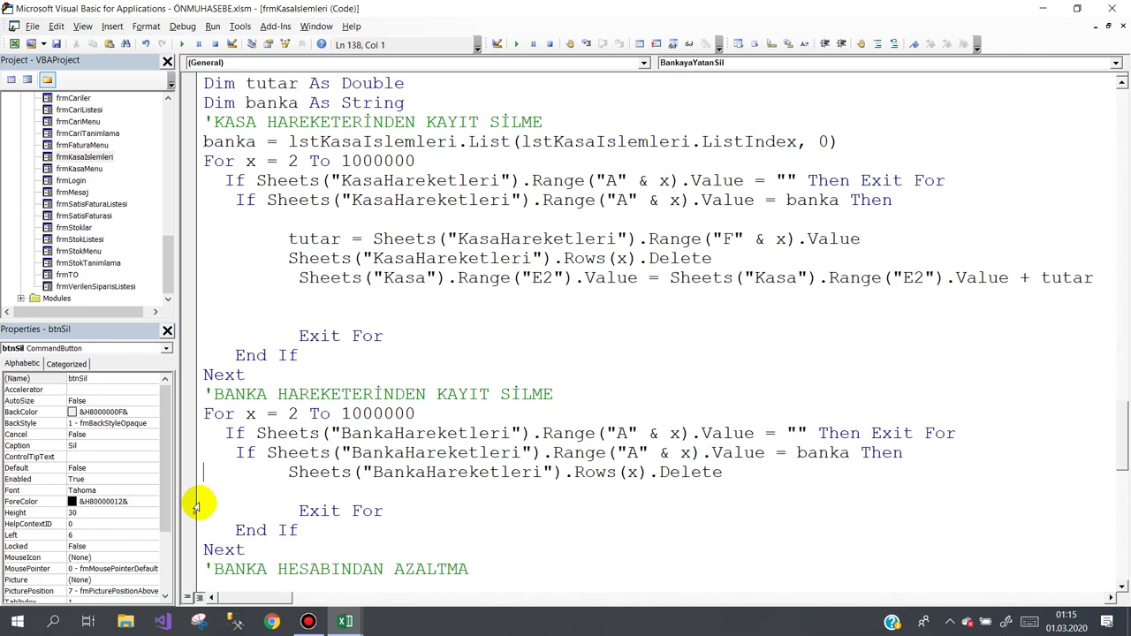
{"action": "left_click_drag", "start_coordinate": [192, 492], "coordinate": [192, 507]}
{"action": "key", "text": "Delete"}
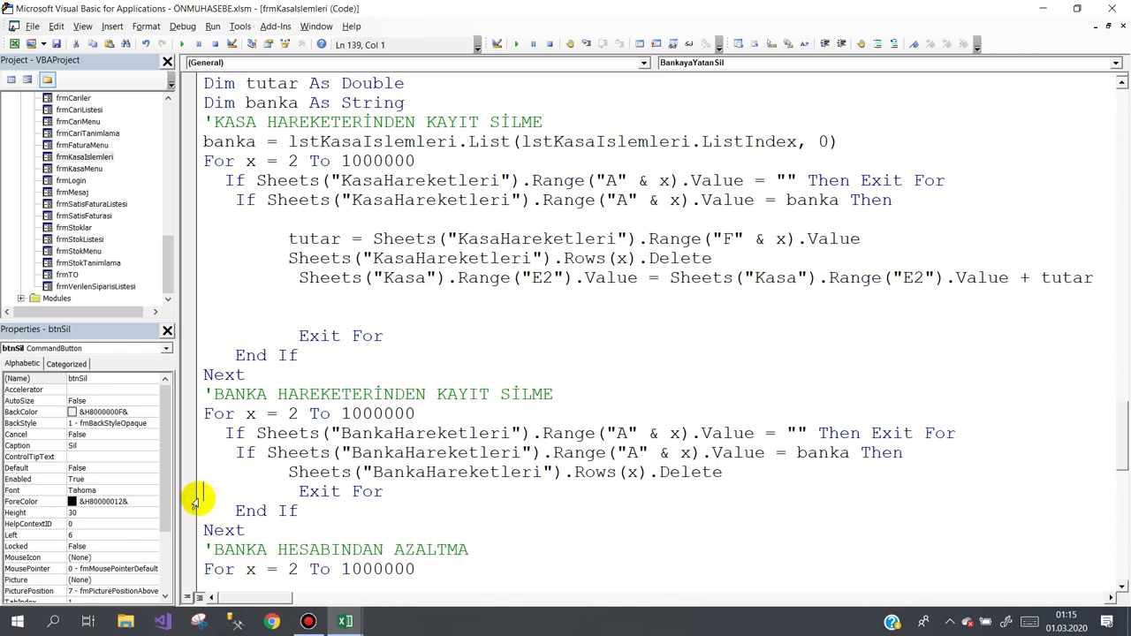
{"action": "scroll", "coordinate": [192, 501], "scroll_direction": "down", "scroll_amount": 1}
{"action": "scroll", "coordinate": [189, 502], "scroll_direction": "down", "scroll_amount": 1}
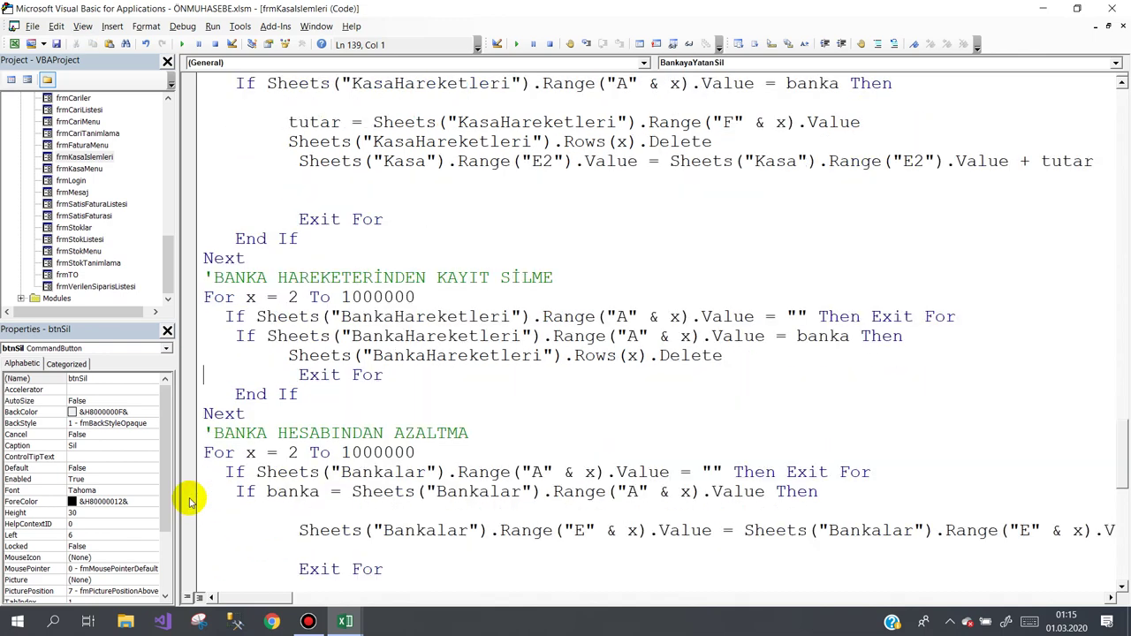
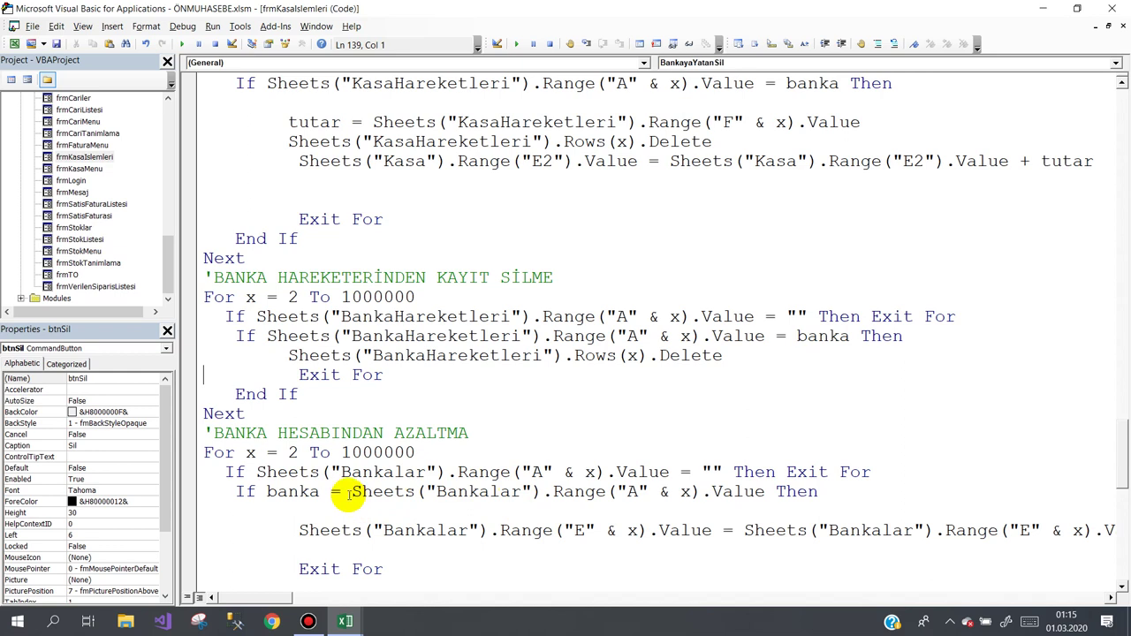
- In BankayaYatanSil, remove 'banka =' from the If condition's start and append '= banka' after .Value
{"action": "left_click", "coordinate": [349, 493]}
{"action": "left_click_drag", "start_coordinate": [349, 493], "coordinate": [267, 493]}
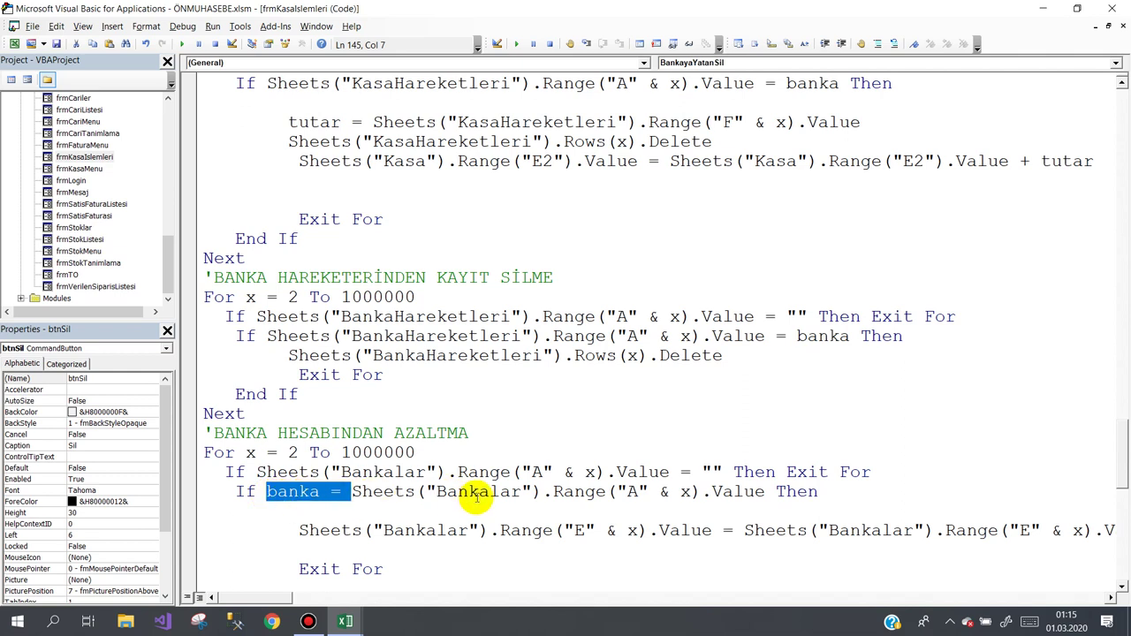
{"action": "key", "text": "Delete"}
{"action": "left_click", "coordinate": [699, 493]}
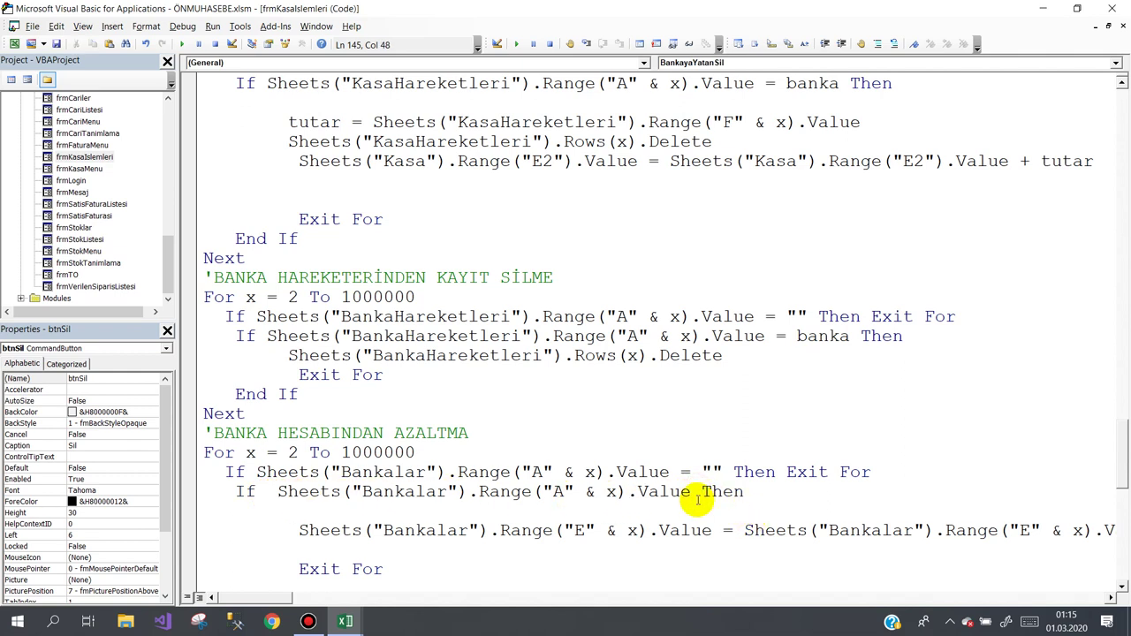
{"action": "left_click", "coordinate": [691, 493]}
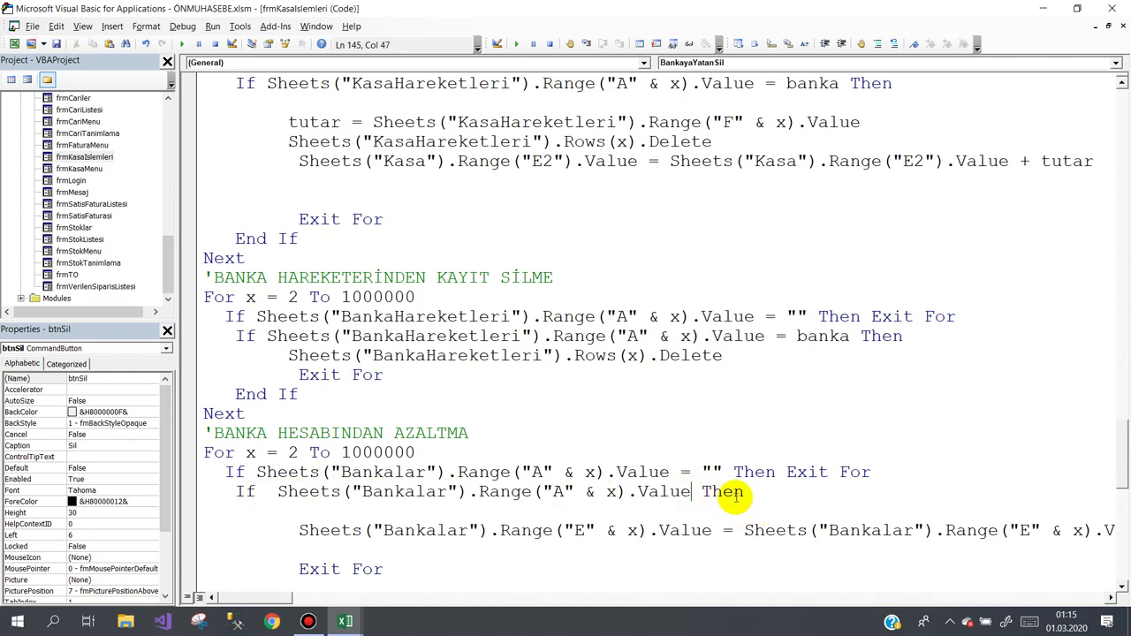
{"action": "type", "text": "="}
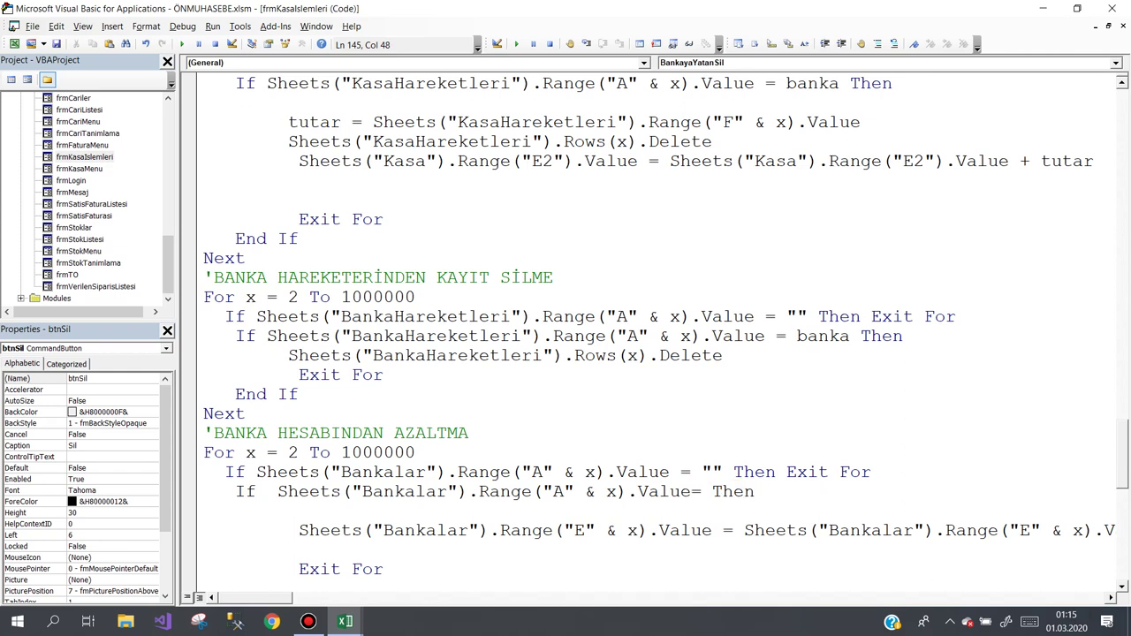
{"action": "type", "text": "banka"}
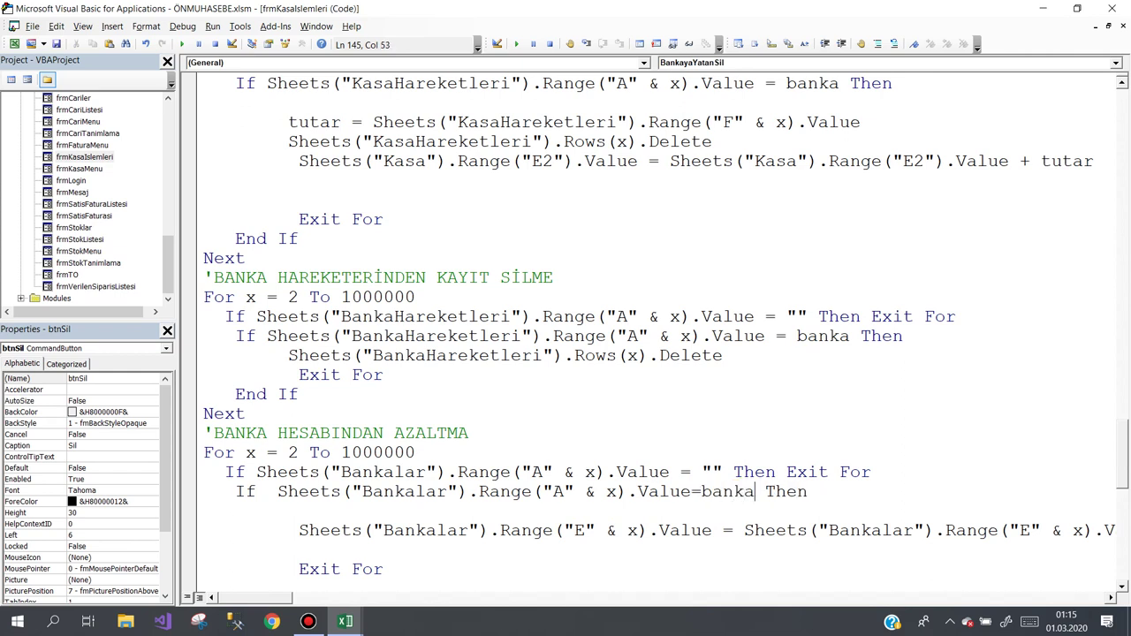
{"action": "left_click", "coordinate": [596, 511]}
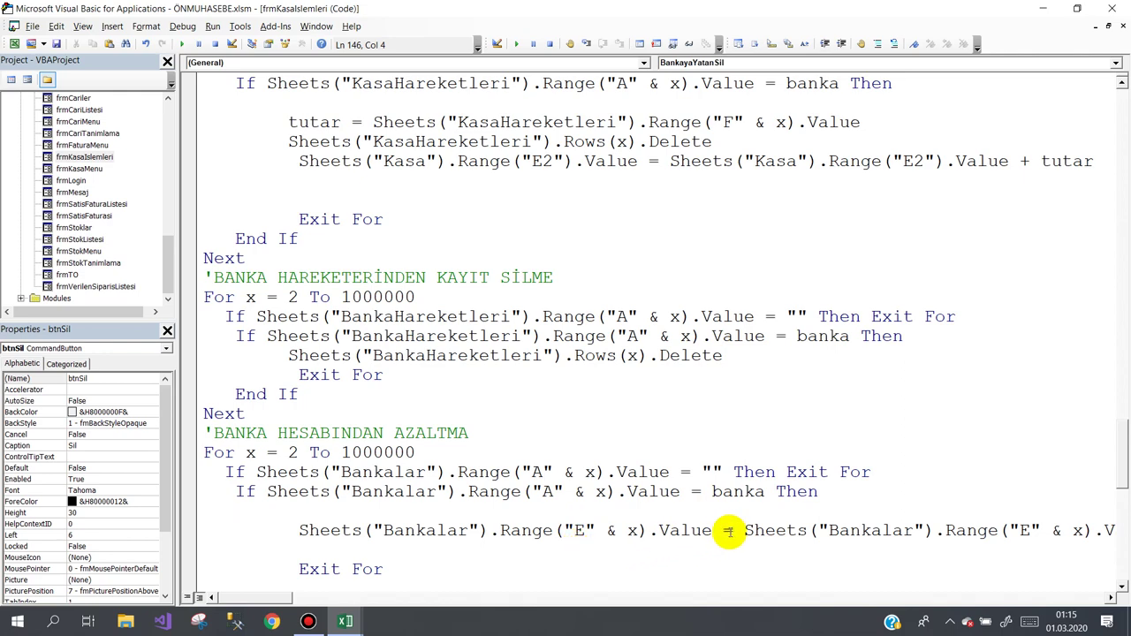
{"action": "scroll", "coordinate": [730, 520], "scroll_direction": "down", "scroll_amount": 1}
{"action": "scroll", "coordinate": [732, 522], "scroll_direction": "down", "scroll_amount": 1}
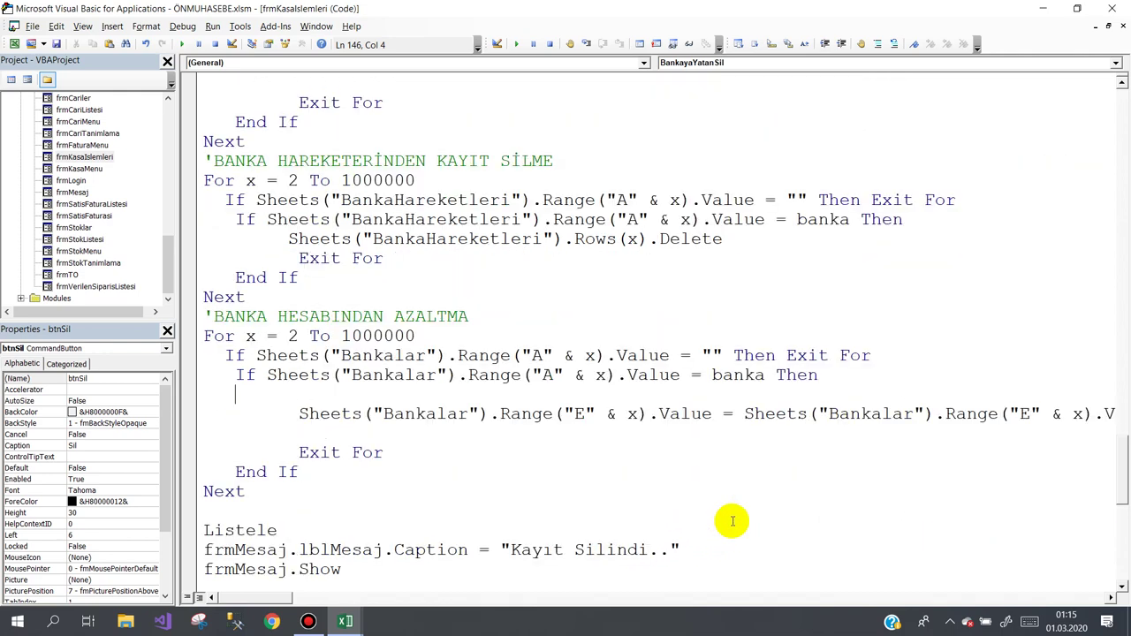
{"action": "scroll", "coordinate": [732, 521], "scroll_direction": "down", "scroll_amount": 1}
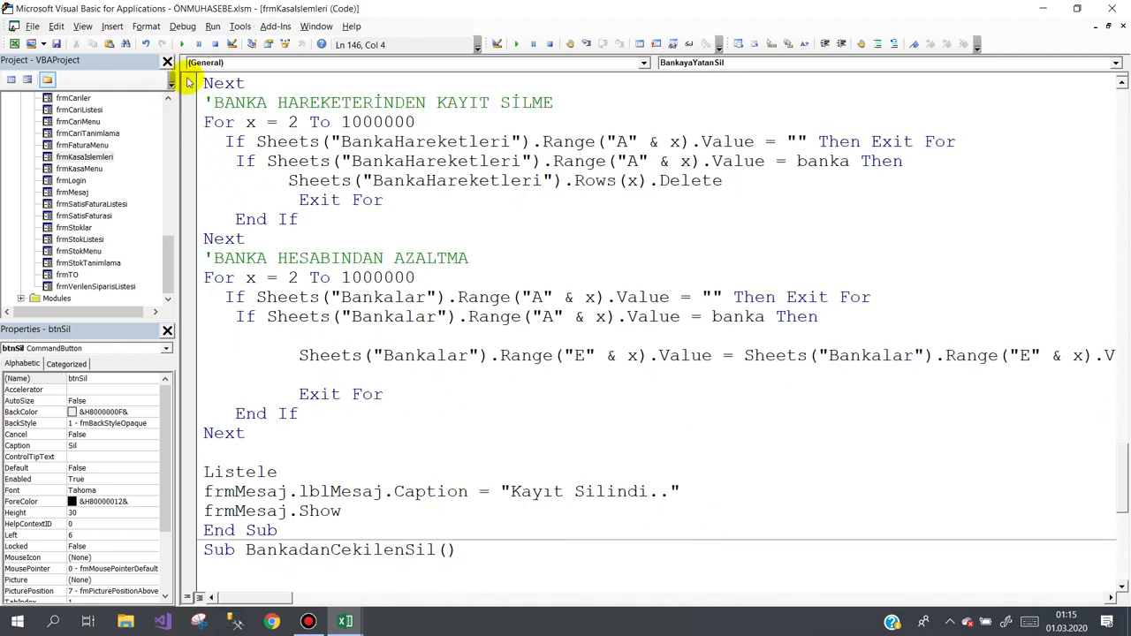
- Open the Muhasebe Kasa İşlemleri form and start a new Bankaya Yatan entry
{"action": "mouse_move", "coordinate": [343, 623]}
{"action": "left_click", "coordinate": [295, 560]}
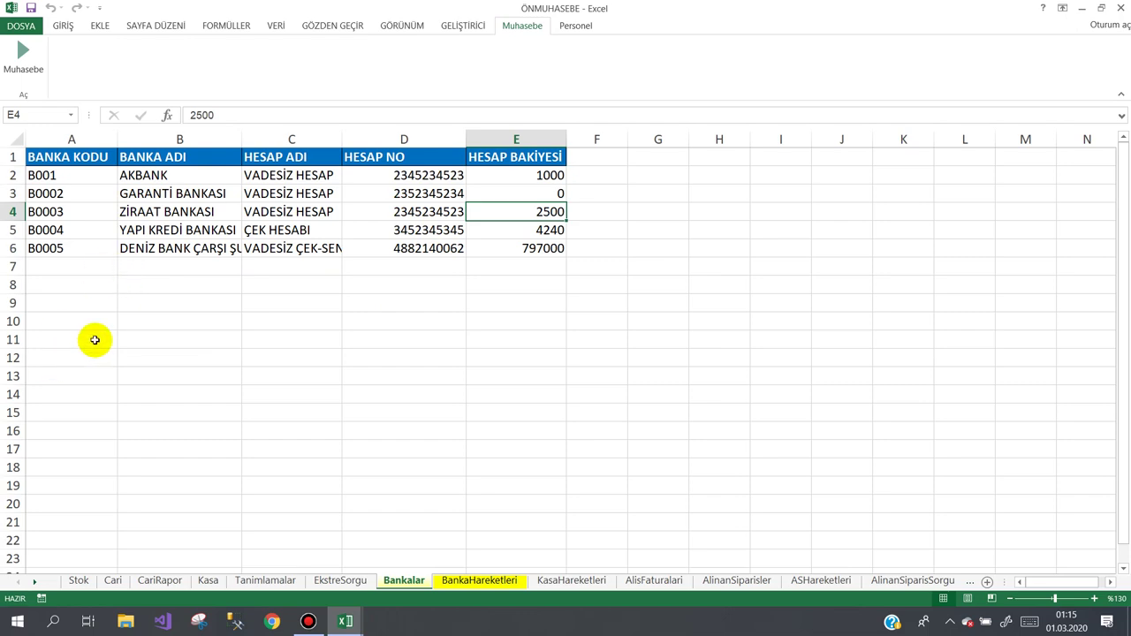
{"action": "left_click", "coordinate": [26, 55]}
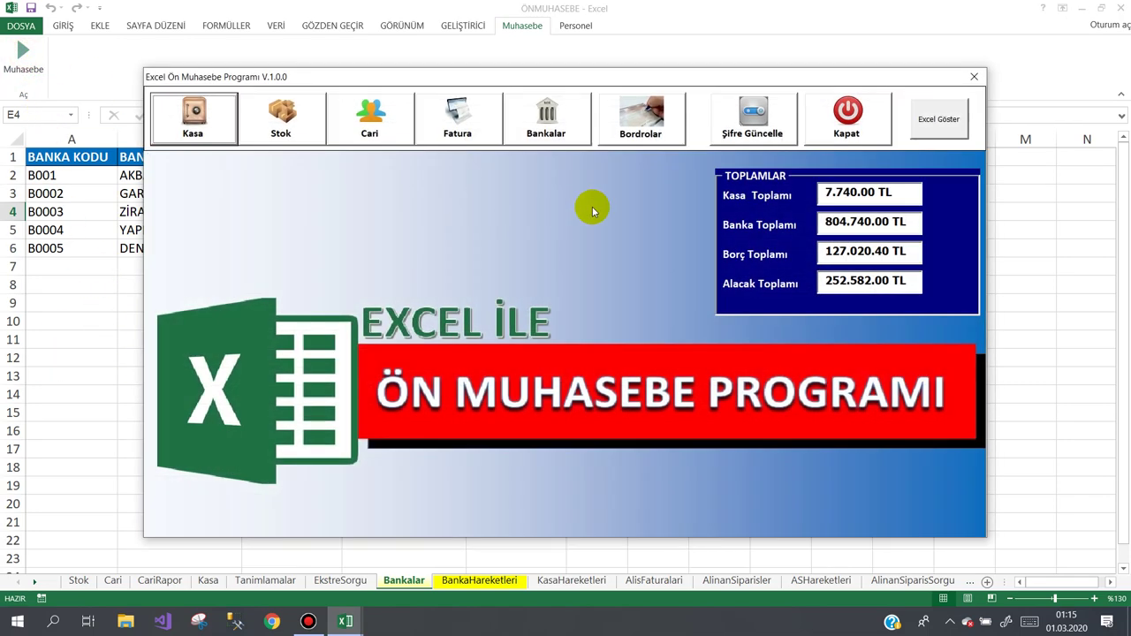
{"action": "left_click", "coordinate": [219, 134]}
{"action": "left_click", "coordinate": [237, 187]}
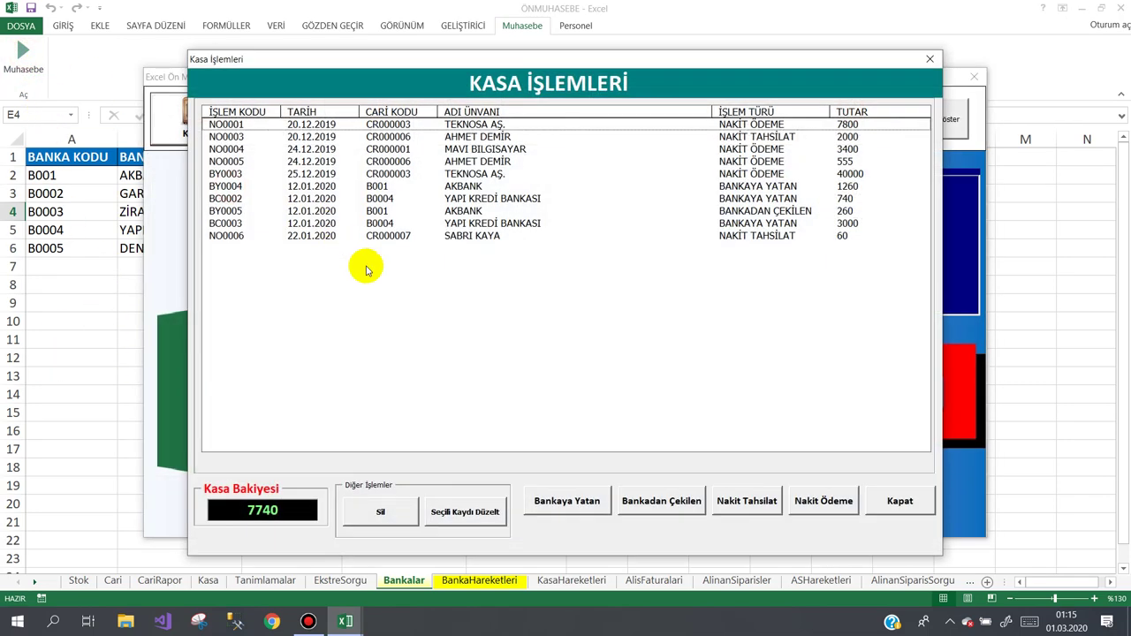
{"action": "left_click", "coordinate": [558, 504]}
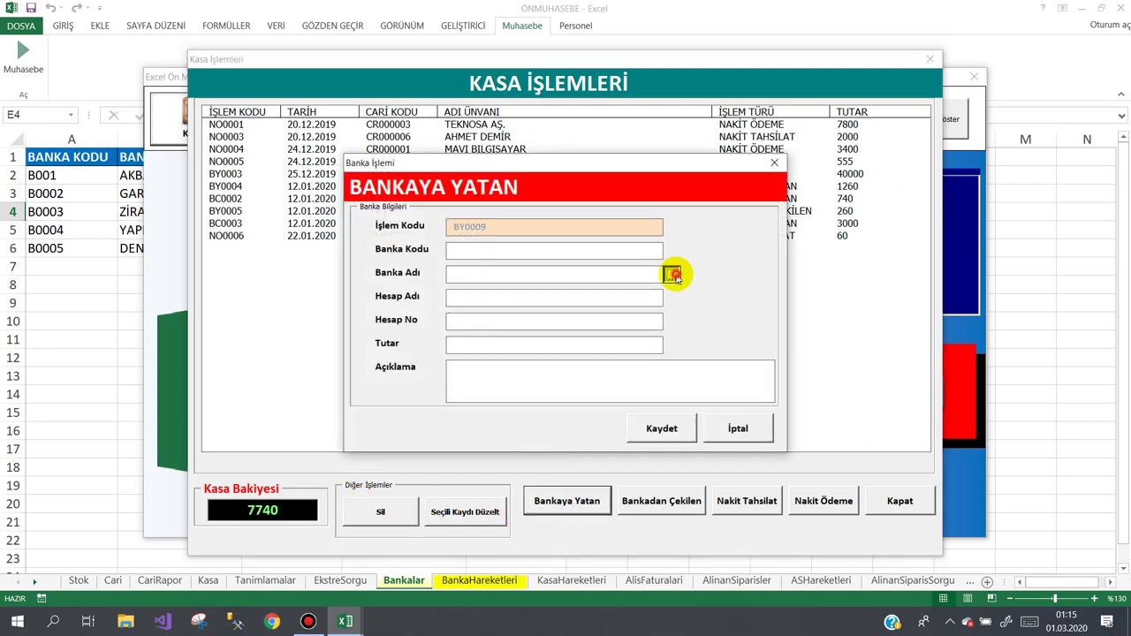
- Choose GARANTİ BANKASI as the deposit bank and set the Tutar to 740
{"action": "left_click", "coordinate": [669, 276]}
{"action": "left_click", "coordinate": [583, 239]}
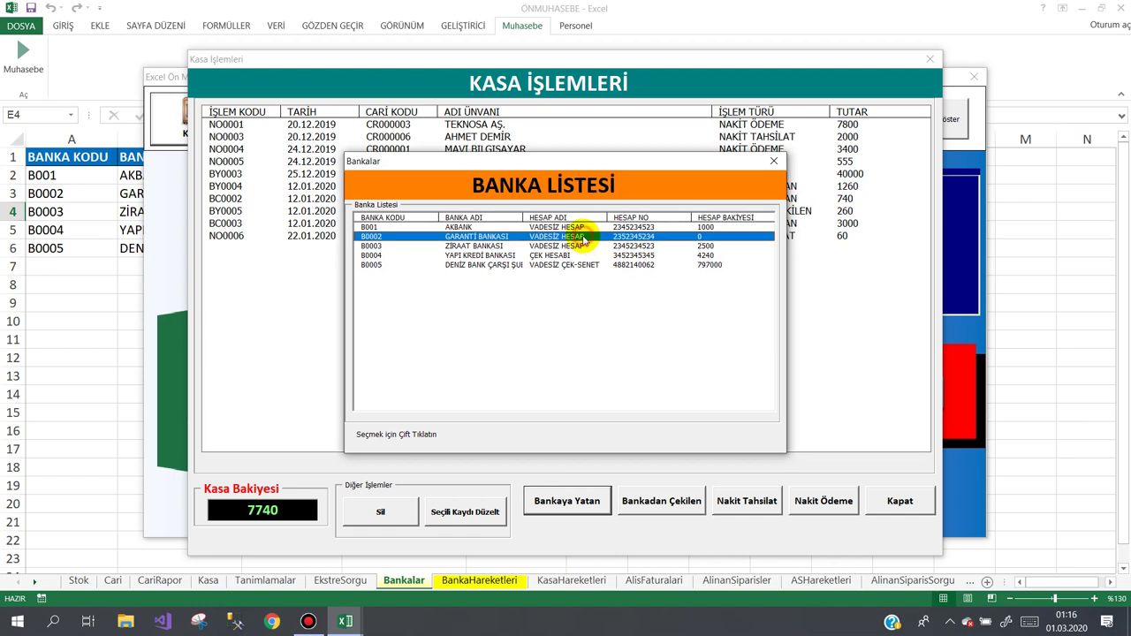
{"action": "double_click", "coordinate": [584, 239]}
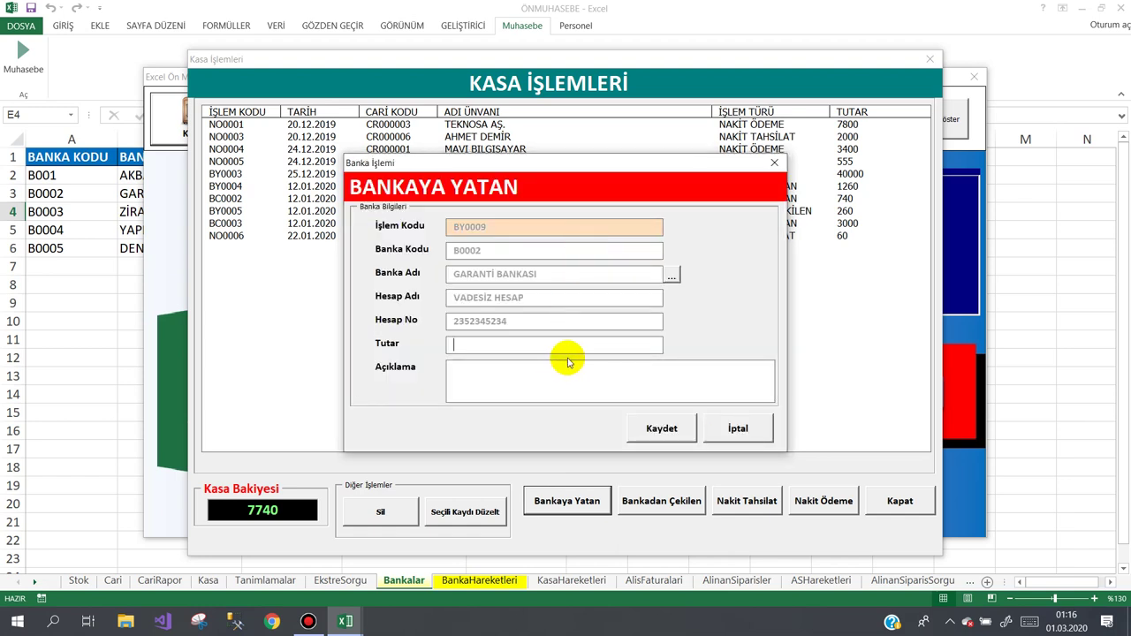
{"action": "type", "text": "360"}
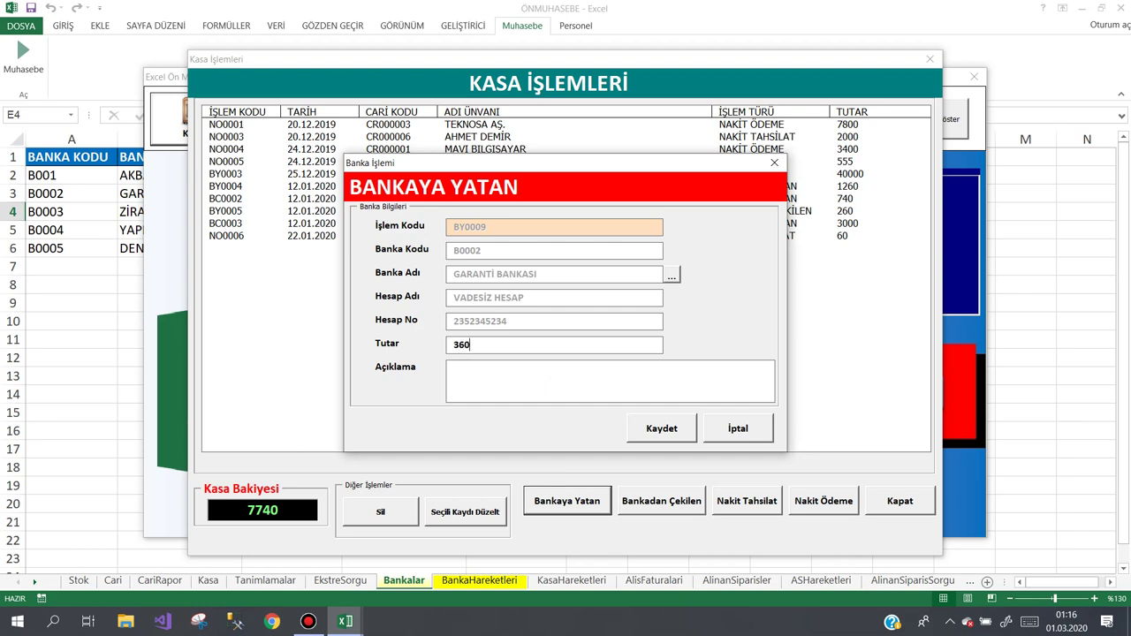
{"action": "left_click", "coordinate": [493, 377]}
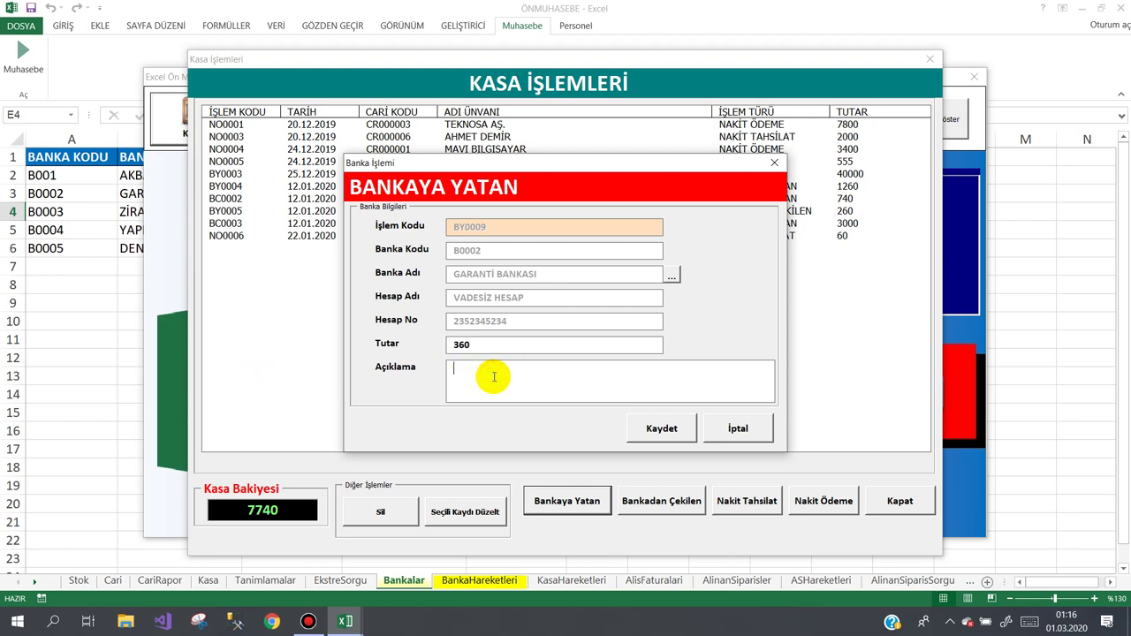
{"action": "left_click", "coordinate": [498, 343]}
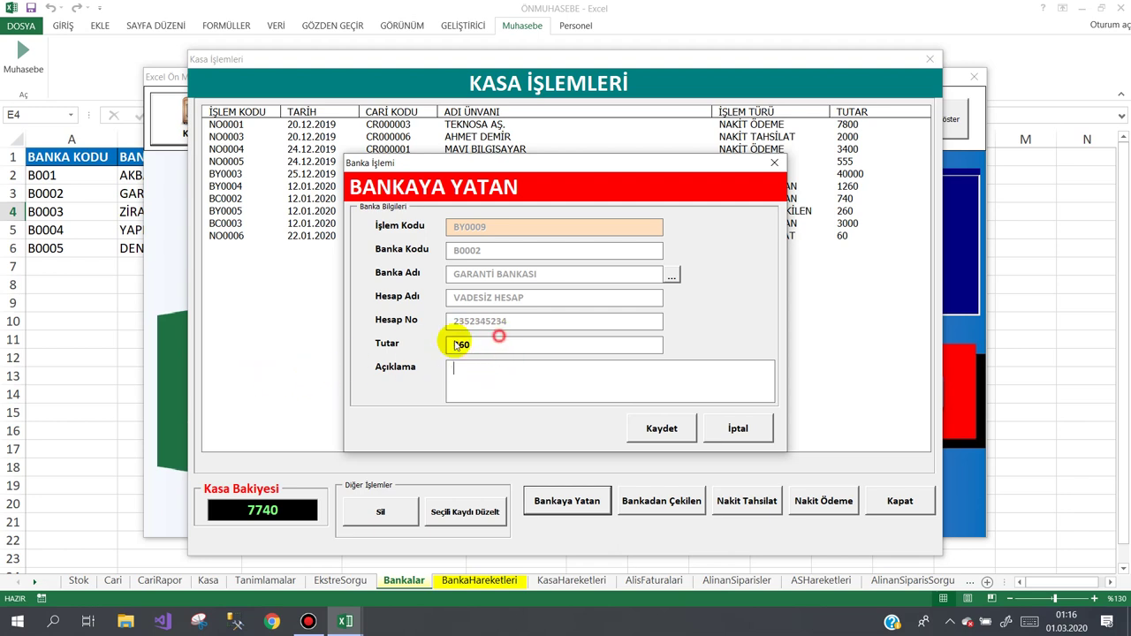
{"action": "left_click", "coordinate": [488, 343]}
{"action": "left_click_drag", "start_coordinate": [489, 344], "coordinate": [378, 348]}
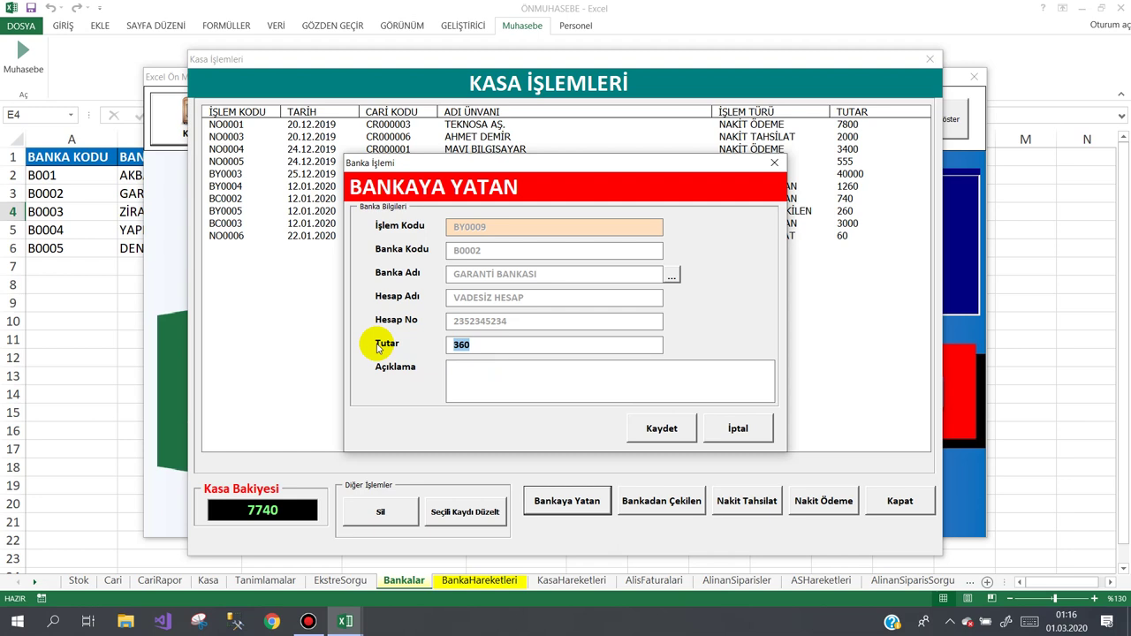
{"action": "type", "text": "740"}
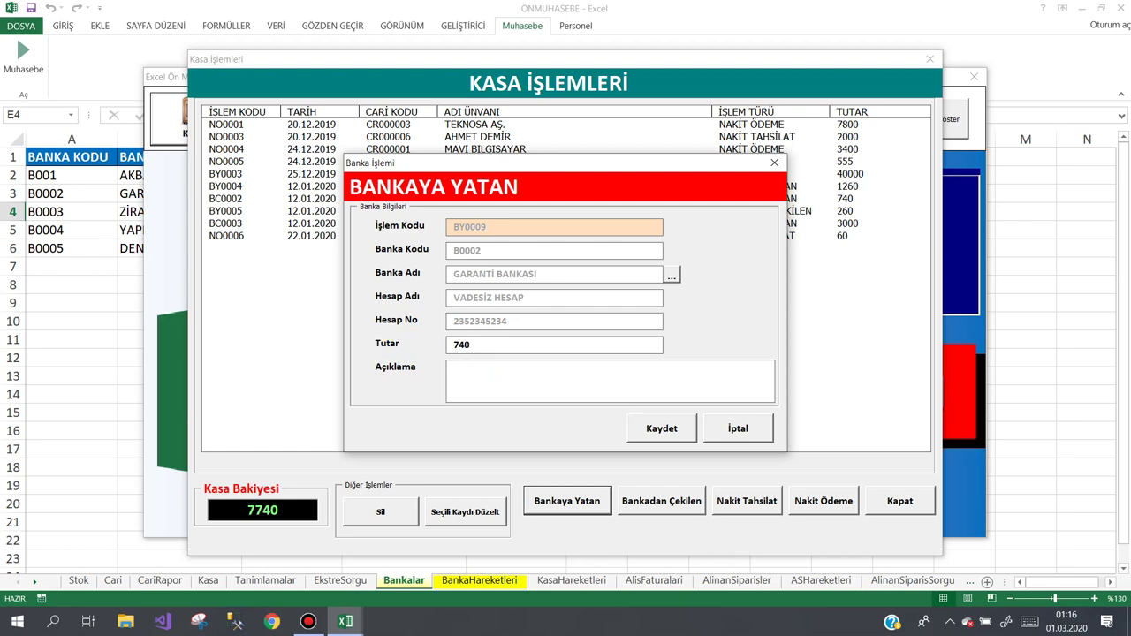
- Save and confirm deposit BY0009, then select it in the transactions list
{"action": "left_click", "coordinate": [658, 430]}
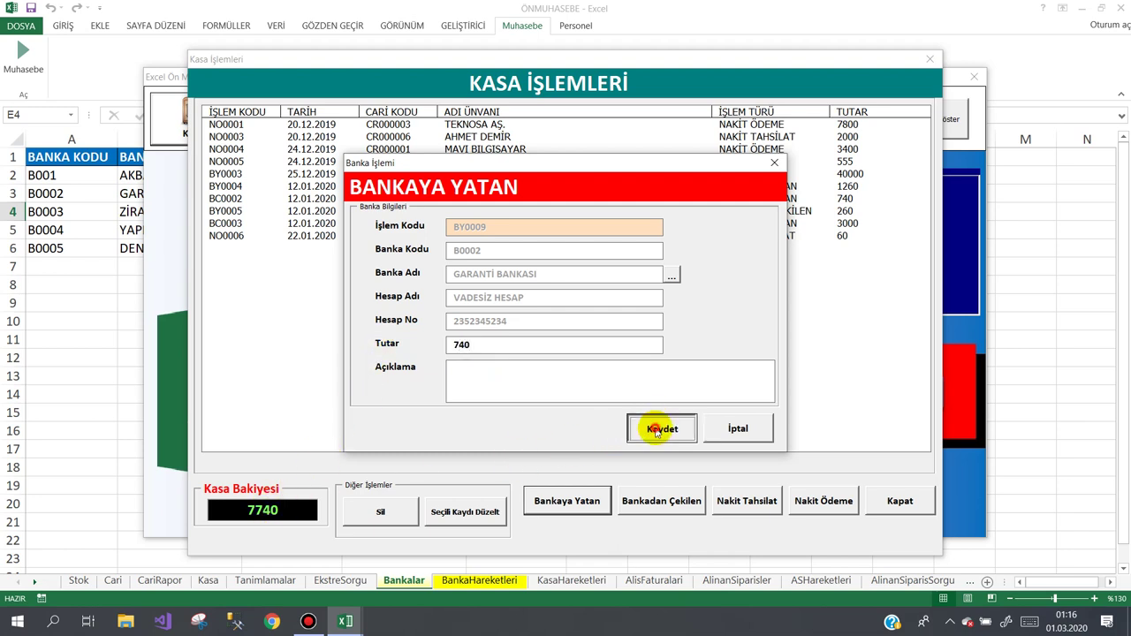
{"action": "left_click", "coordinate": [524, 360]}
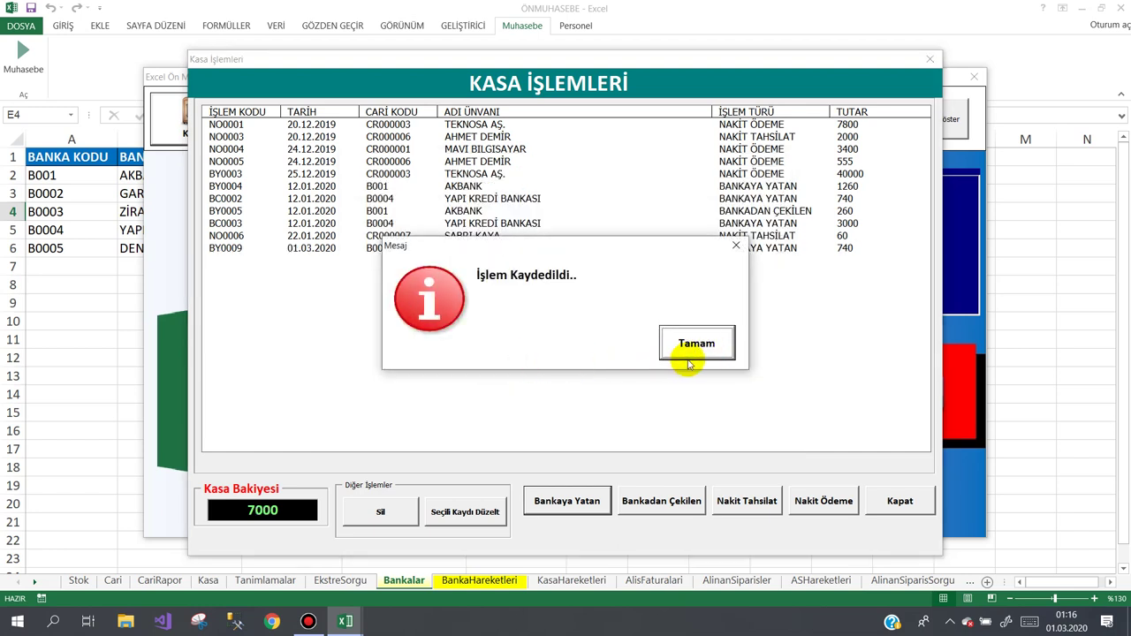
{"action": "left_click", "coordinate": [696, 345]}
{"action": "left_click", "coordinate": [345, 248]}
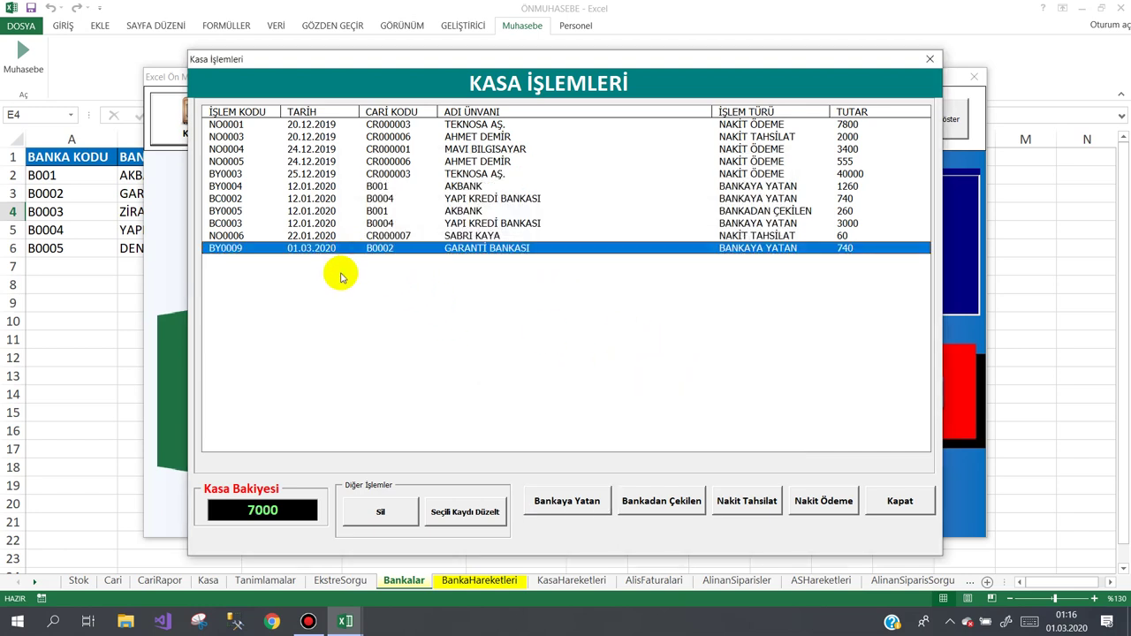
- Delete deposit BY0009 and verify in Banka Tanımlama that GARANTİ BANKASI's balance is back to 740
{"action": "left_click", "coordinate": [380, 513]}
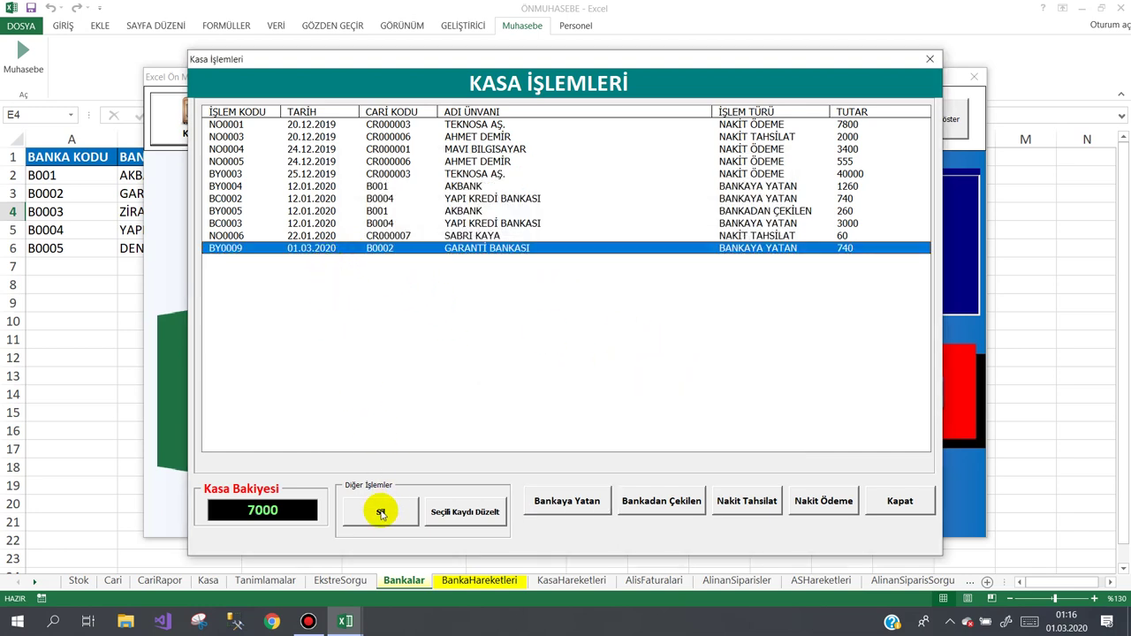
{"action": "left_click", "coordinate": [539, 362]}
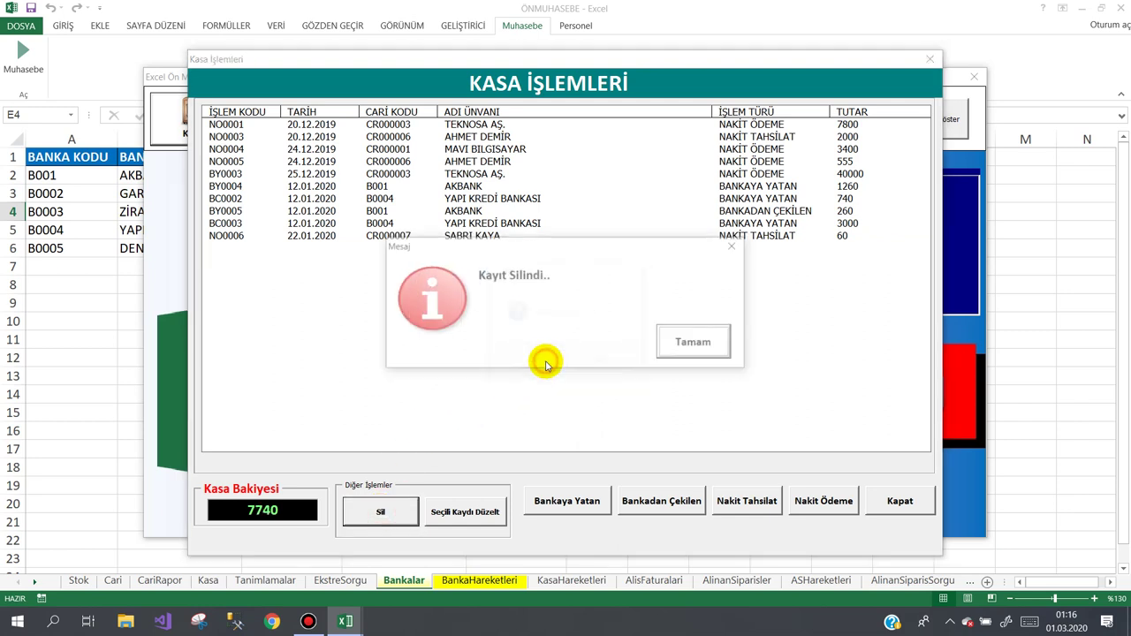
{"action": "left_click", "coordinate": [676, 345]}
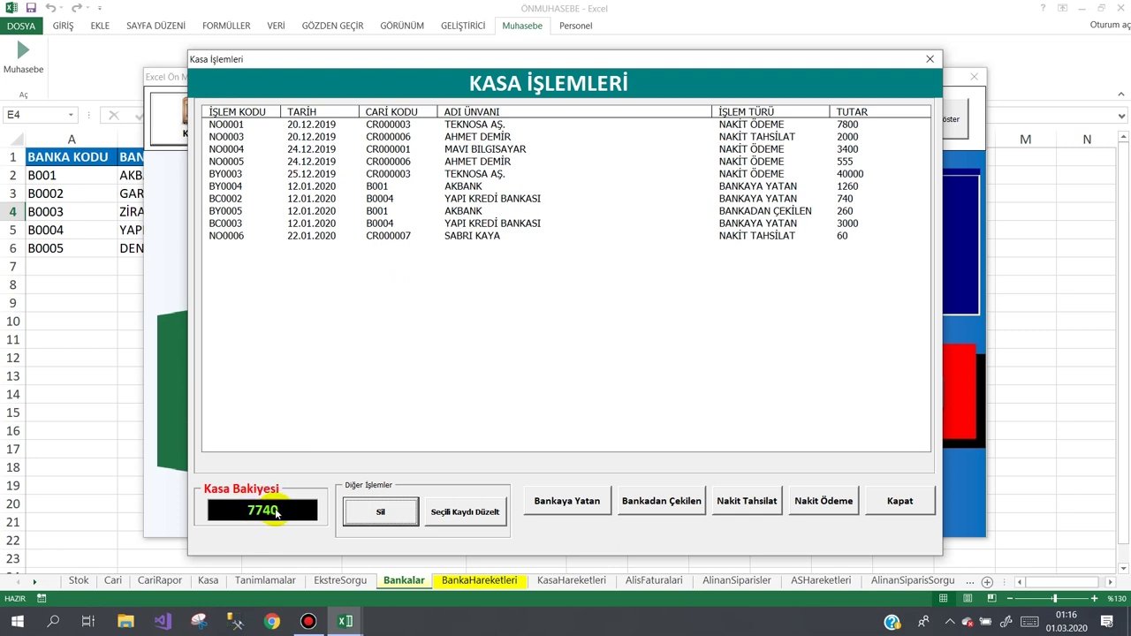
{"action": "left_click", "coordinate": [900, 503]}
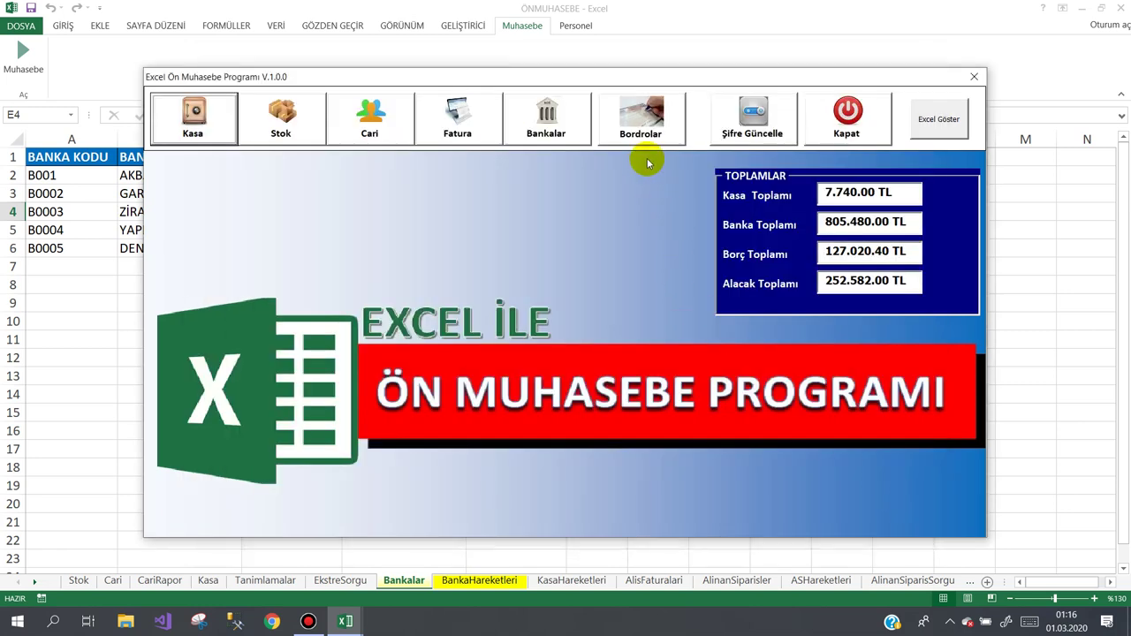
{"action": "left_click", "coordinate": [567, 125]}
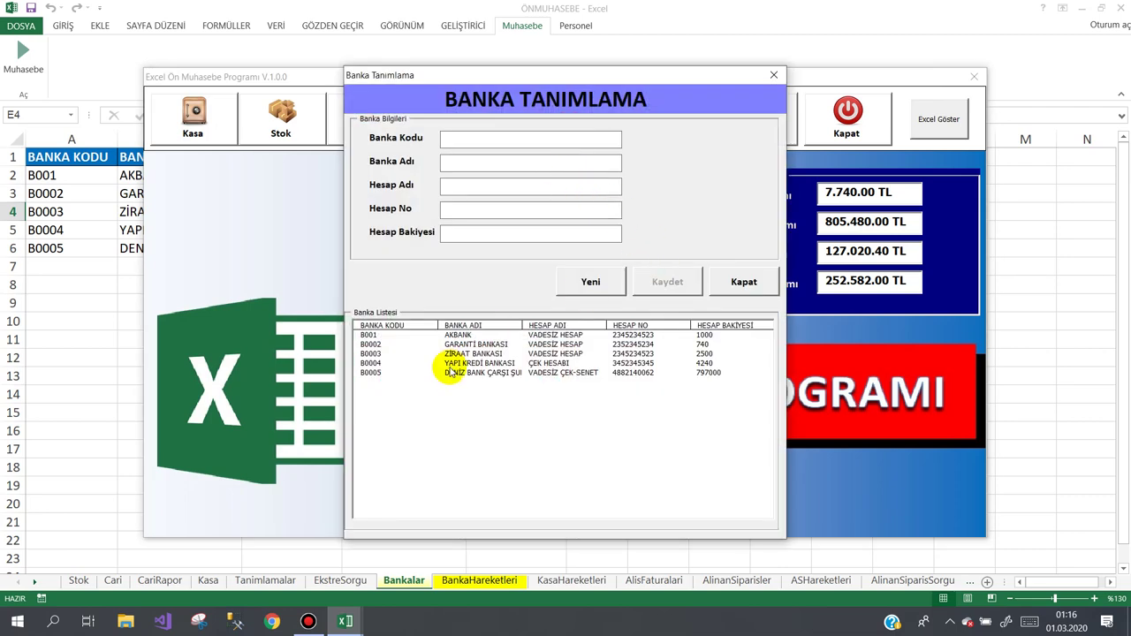
{"action": "left_click", "coordinate": [495, 344]}
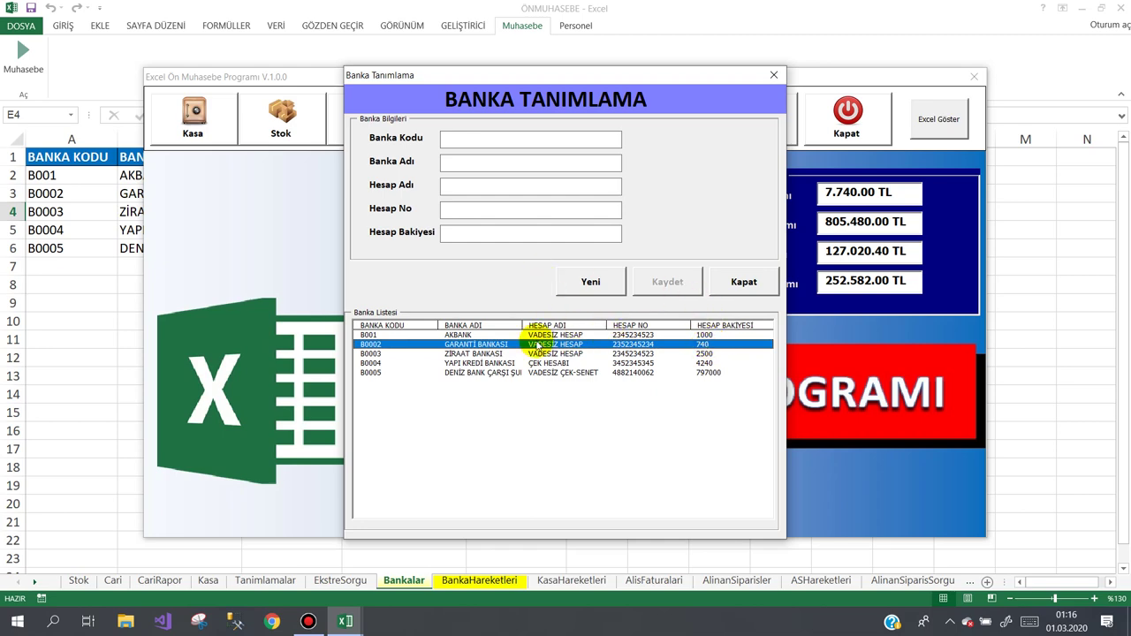
{"action": "left_click", "coordinate": [744, 281]}
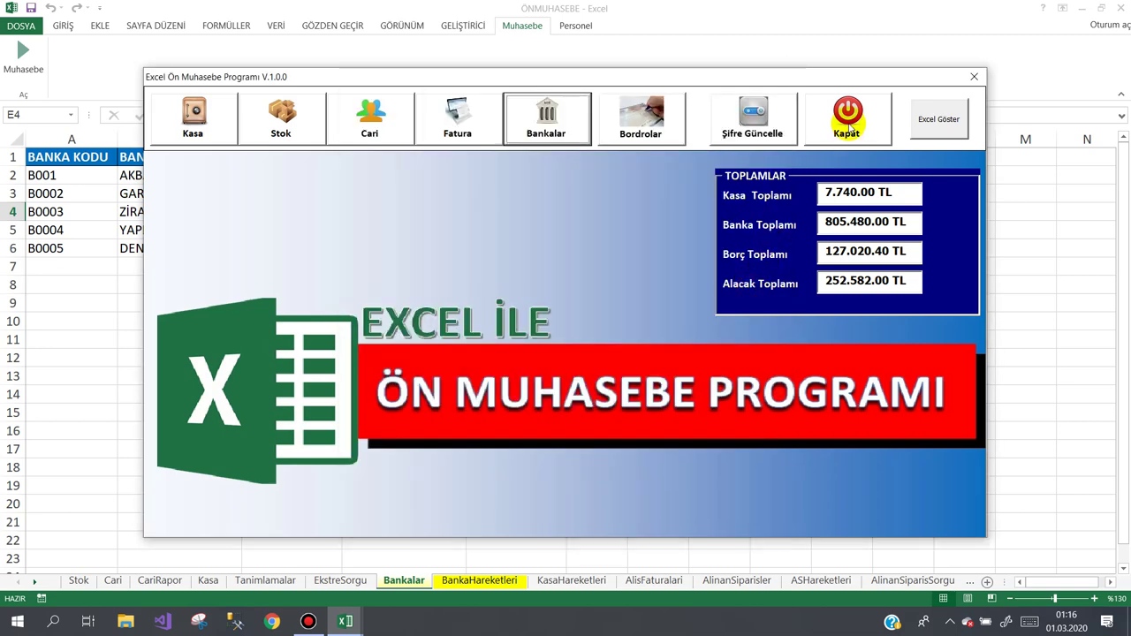
{"action": "left_click", "coordinate": [847, 132]}
- Look over the BankaHareketleri sheet, then check B0002's 740 balance in E3 on Bankalar
{"action": "left_click", "coordinate": [475, 580]}
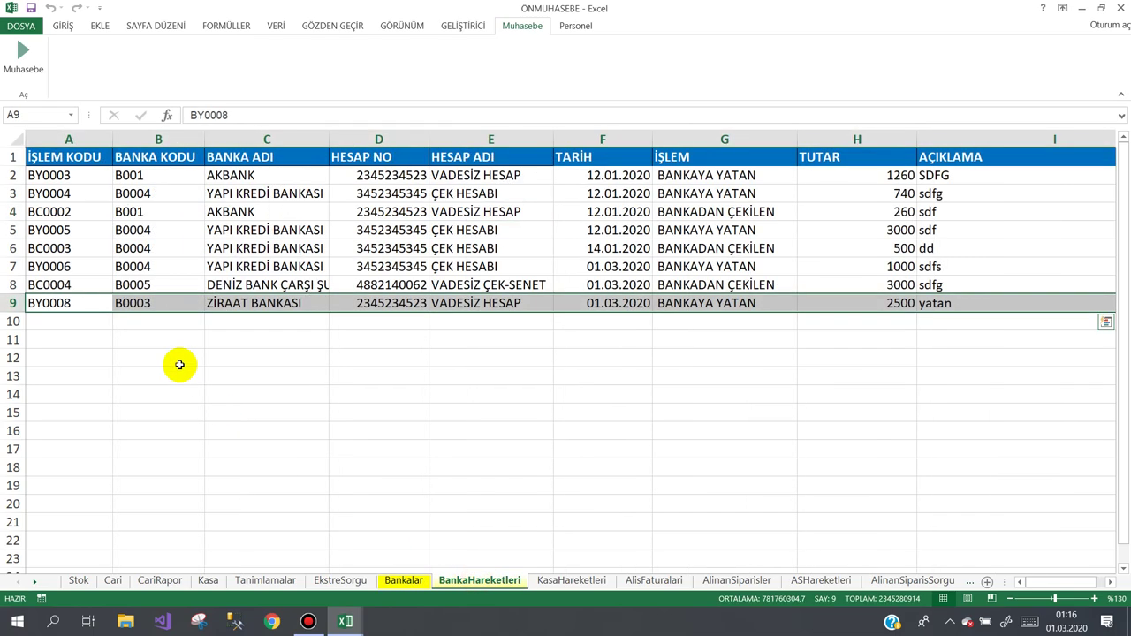
{"action": "left_click", "coordinate": [221, 358]}
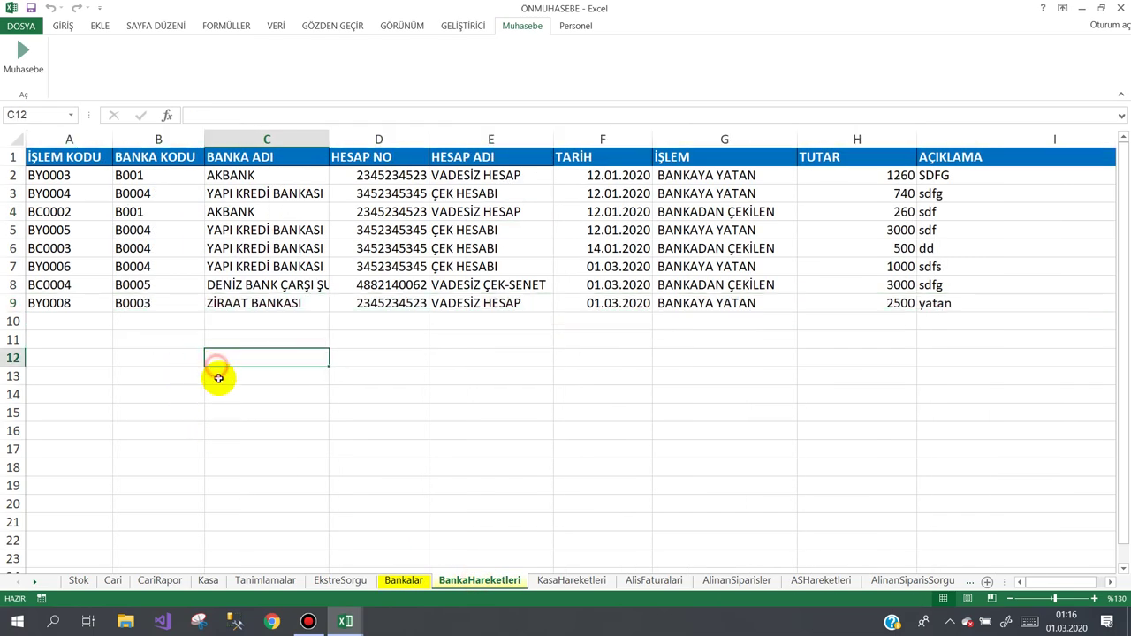
{"action": "left_click", "coordinate": [411, 578]}
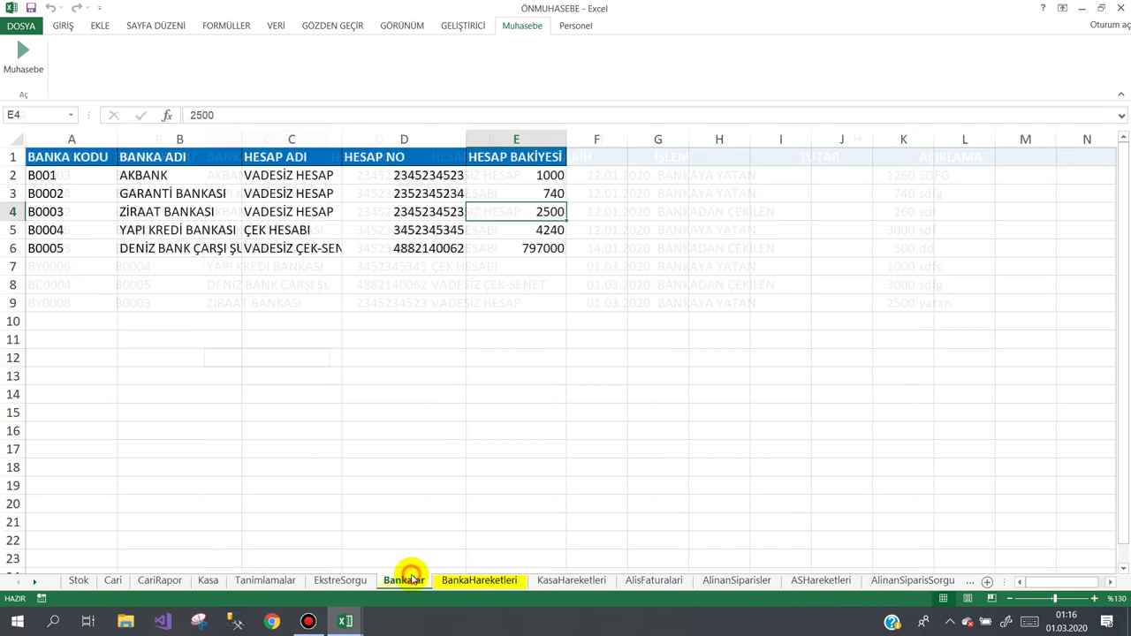
{"action": "left_click", "coordinate": [526, 194]}
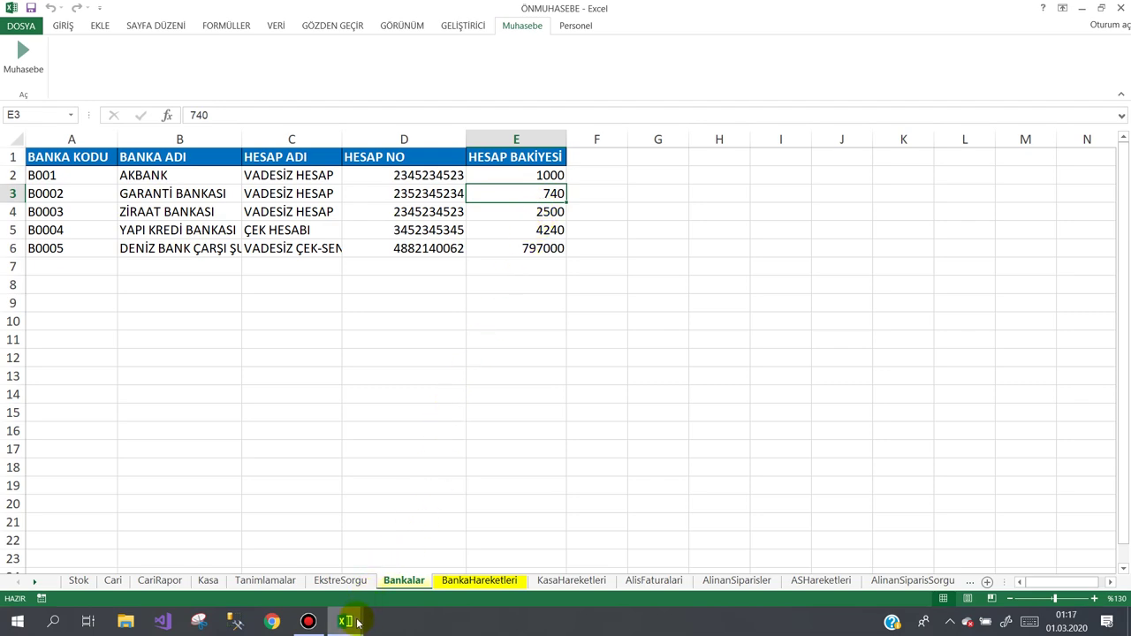
- Open frmKasaIslemleri's Sil button code and scroll down to the BankayaYatanSil bank-balance loop
{"action": "mouse_move", "coordinate": [353, 623]}
{"action": "left_click", "coordinate": [398, 561]}
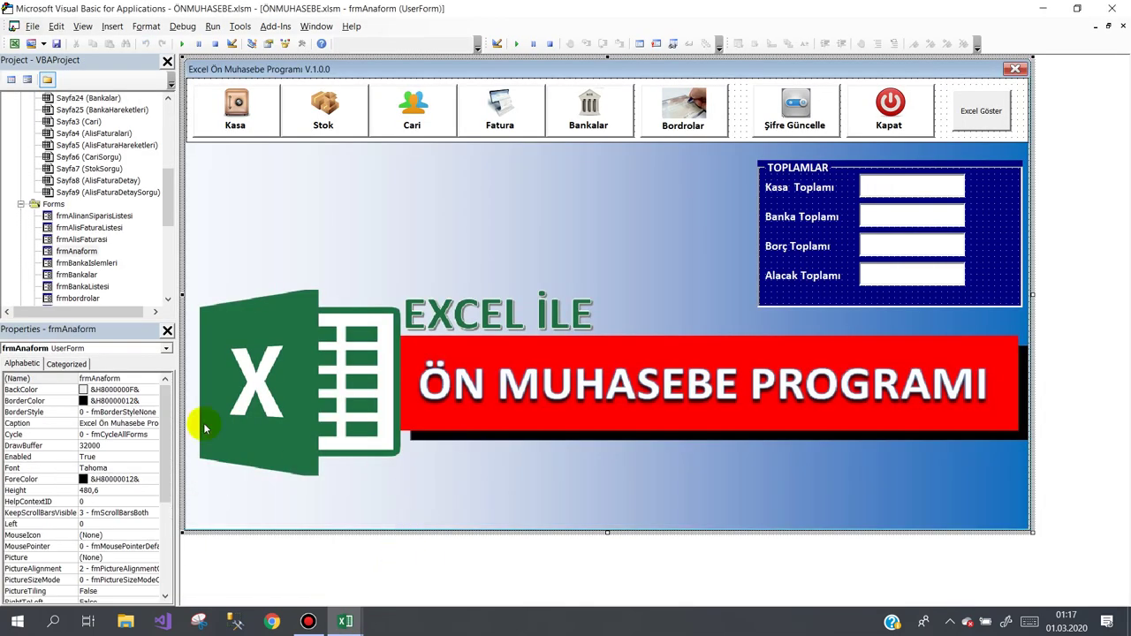
{"action": "left_click_drag", "start_coordinate": [165, 201], "coordinate": [174, 245]}
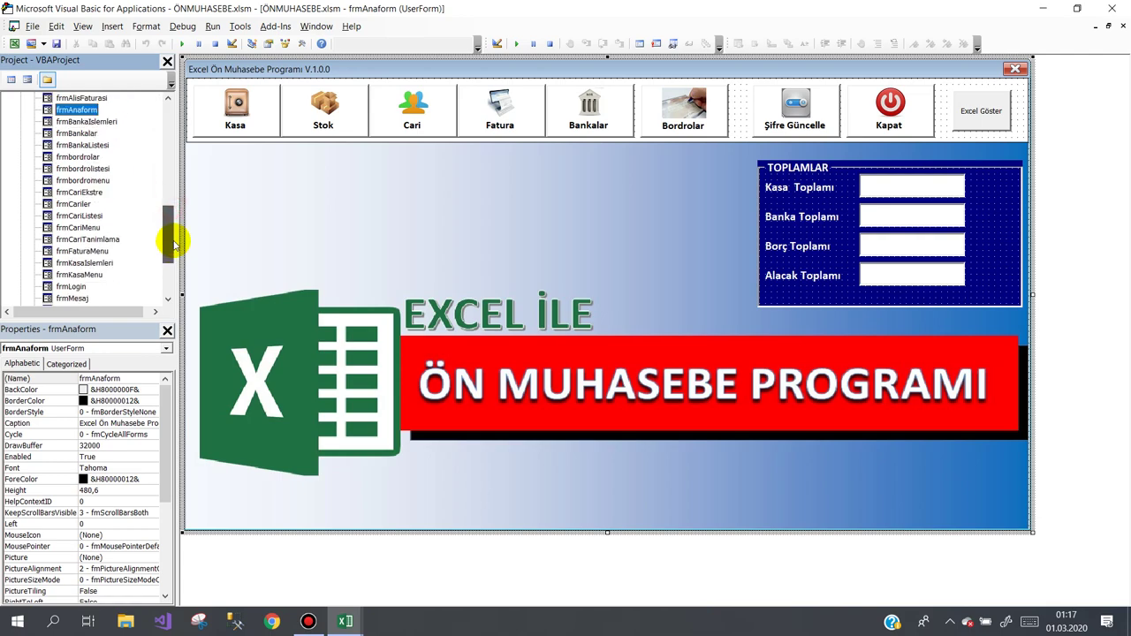
{"action": "double_click", "coordinate": [85, 263]}
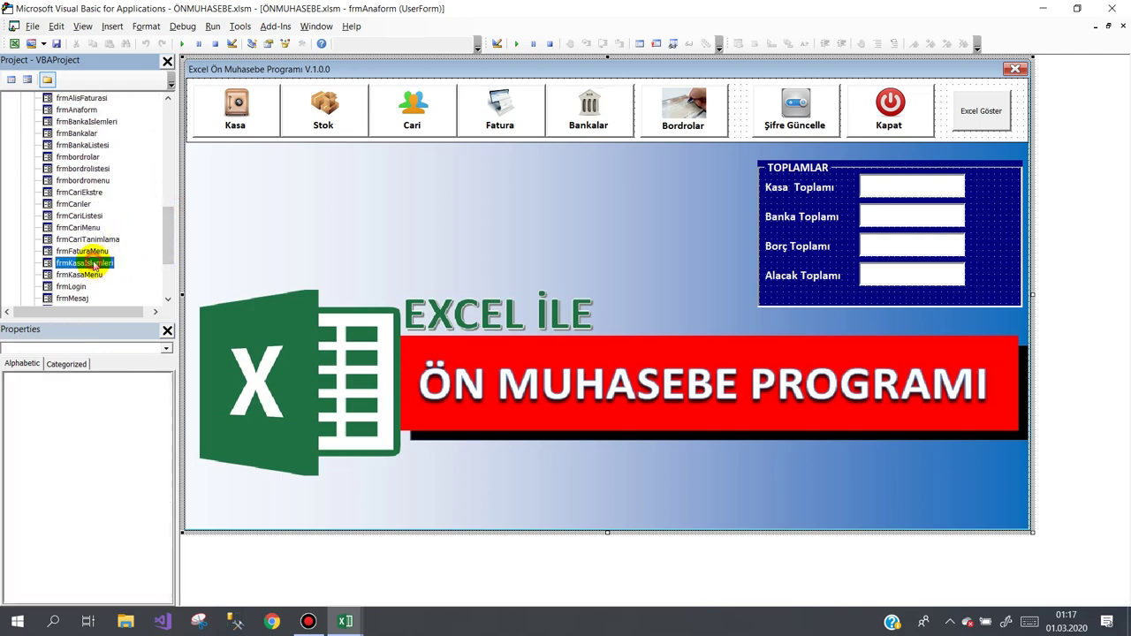
{"action": "double_click", "coordinate": [386, 522]}
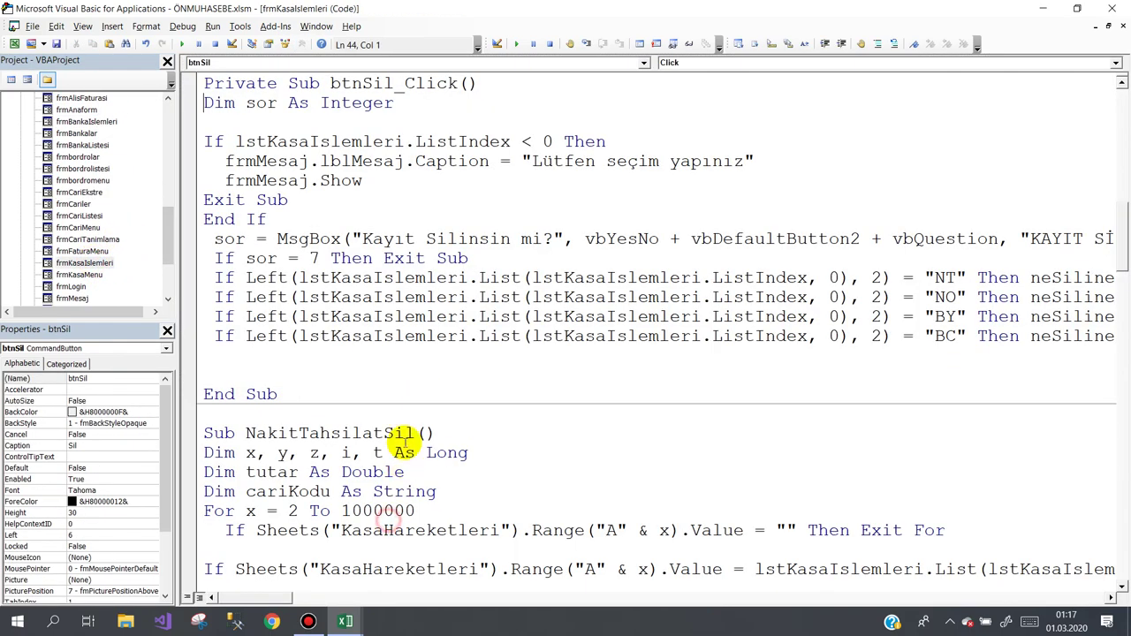
{"action": "scroll", "coordinate": [389, 442], "scroll_direction": "down", "scroll_amount": 5}
{"action": "scroll", "coordinate": [392, 469], "scroll_direction": "down", "scroll_amount": 5}
{"action": "scroll", "coordinate": [391, 406], "scroll_direction": "down", "scroll_amount": 5}
{"action": "scroll", "coordinate": [392, 404], "scroll_direction": "down", "scroll_amount": 3}
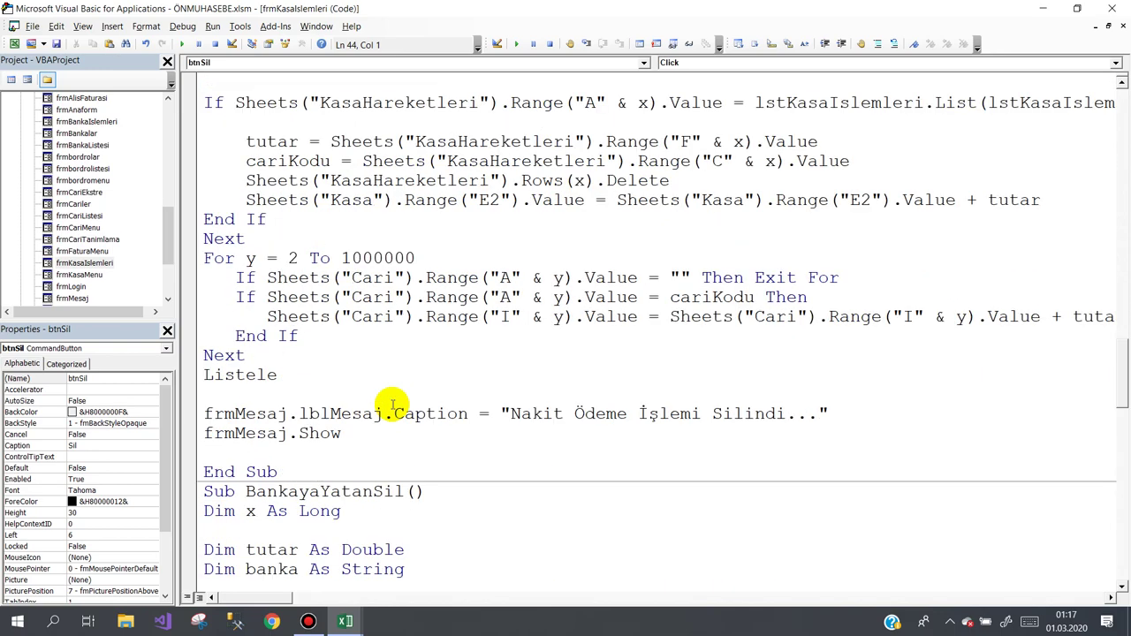
{"action": "scroll", "coordinate": [392, 405], "scroll_direction": "down", "scroll_amount": 3}
{"action": "scroll", "coordinate": [392, 405], "scroll_direction": "down", "scroll_amount": 2}
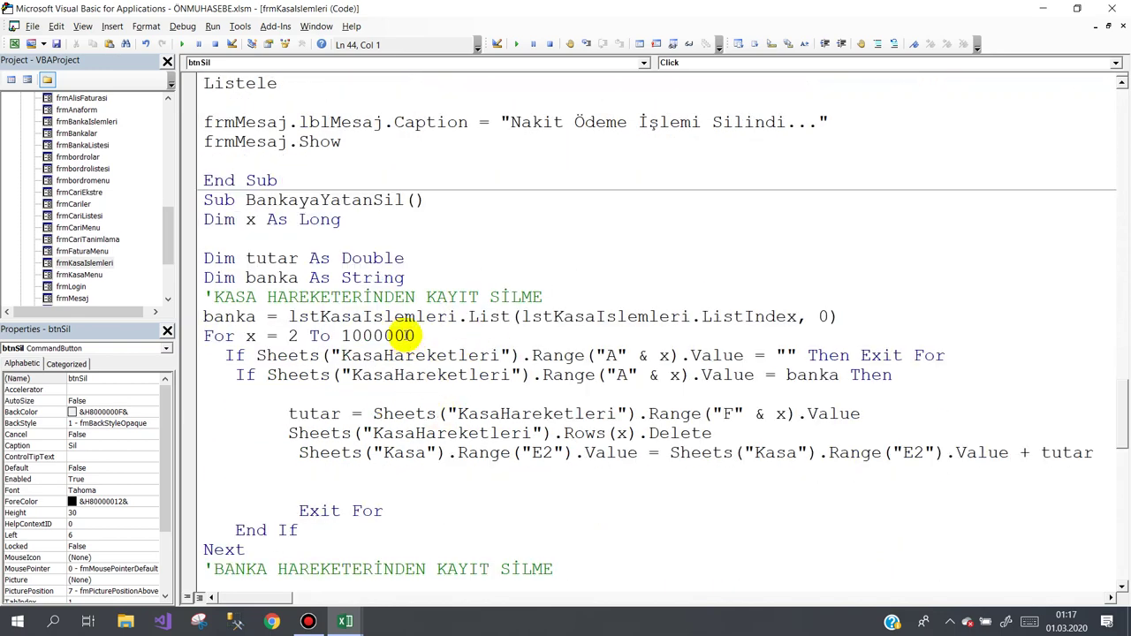
{"action": "scroll", "coordinate": [423, 340], "scroll_direction": "down", "scroll_amount": 1}
{"action": "scroll", "coordinate": [468, 349], "scroll_direction": "down", "scroll_amount": 1}
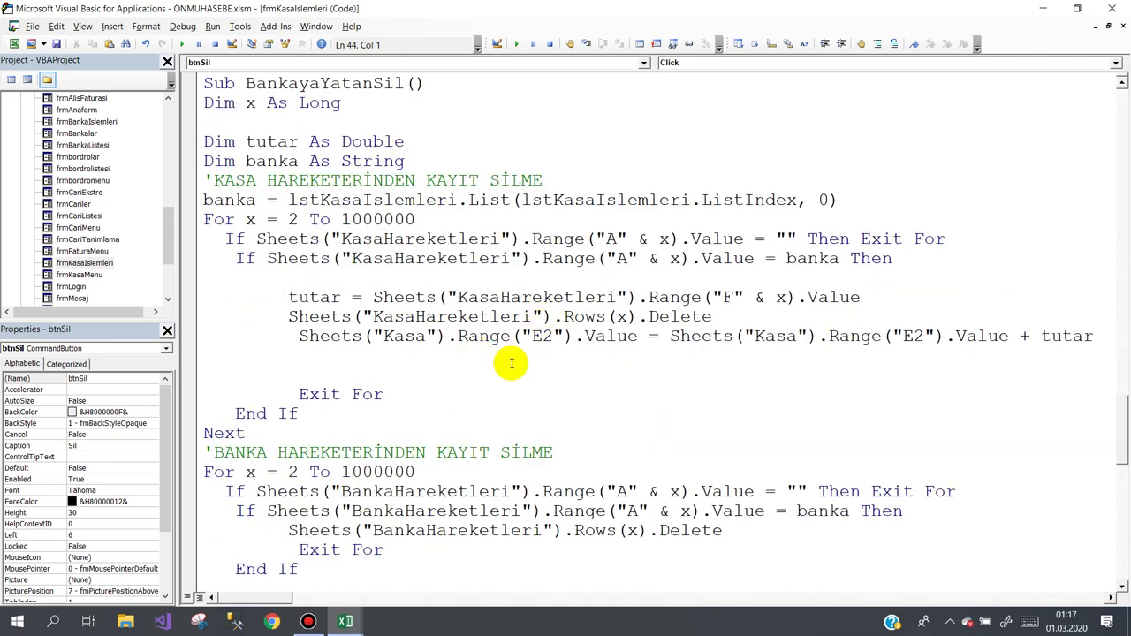
{"action": "scroll", "coordinate": [513, 363], "scroll_direction": "down", "scroll_amount": 2}
{"action": "scroll", "coordinate": [508, 368], "scroll_direction": "down", "scroll_amount": 1}
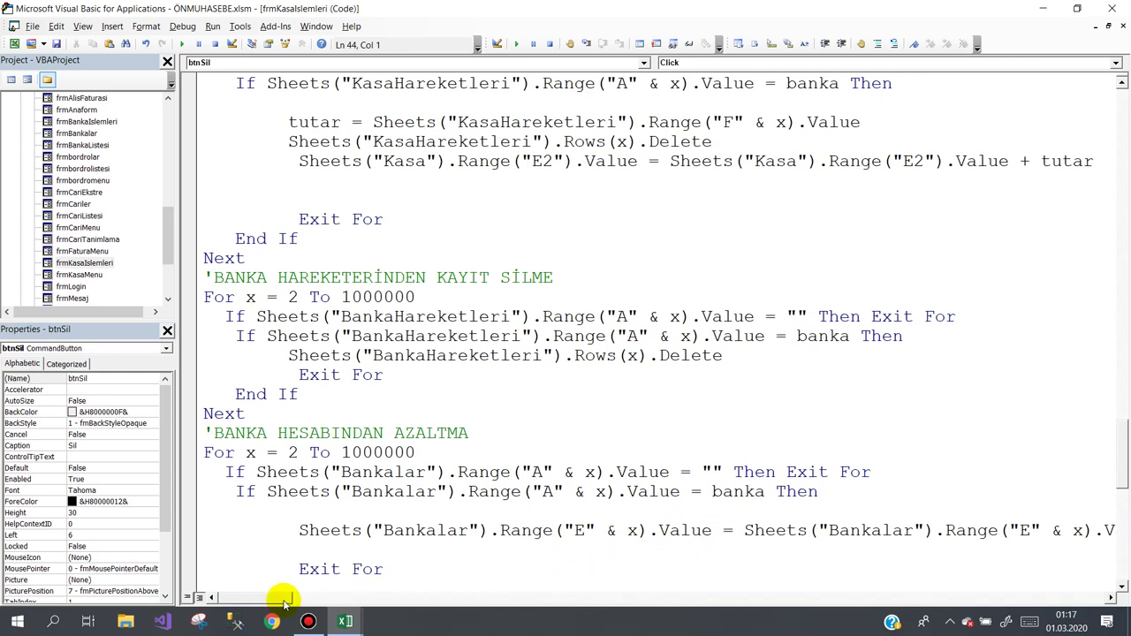
{"action": "left_click_drag", "start_coordinate": [281, 598], "coordinate": [303, 599]}
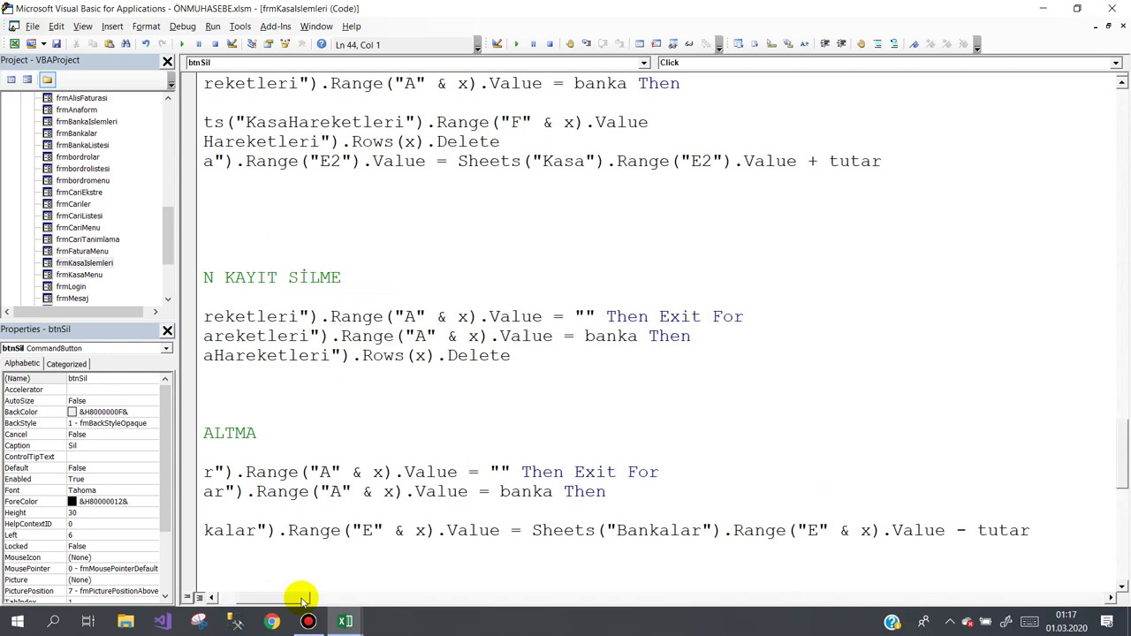
{"action": "left_click_drag", "start_coordinate": [303, 599], "coordinate": [279, 599]}
{"action": "scroll", "coordinate": [292, 503], "scroll_direction": "down", "scroll_amount": 2}
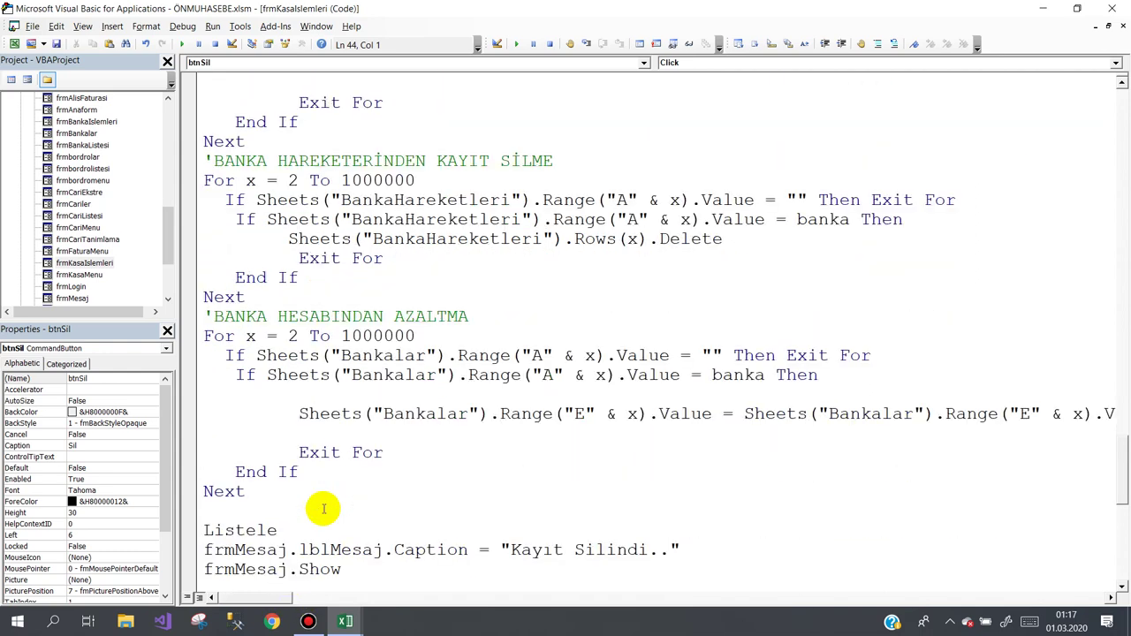
- Check bank code B0002 in A3 and its 740 balance in E3 on the Bankalar sheet
{"action": "left_click", "coordinate": [338, 625]}
{"action": "mouse_move", "coordinate": [338, 625]}
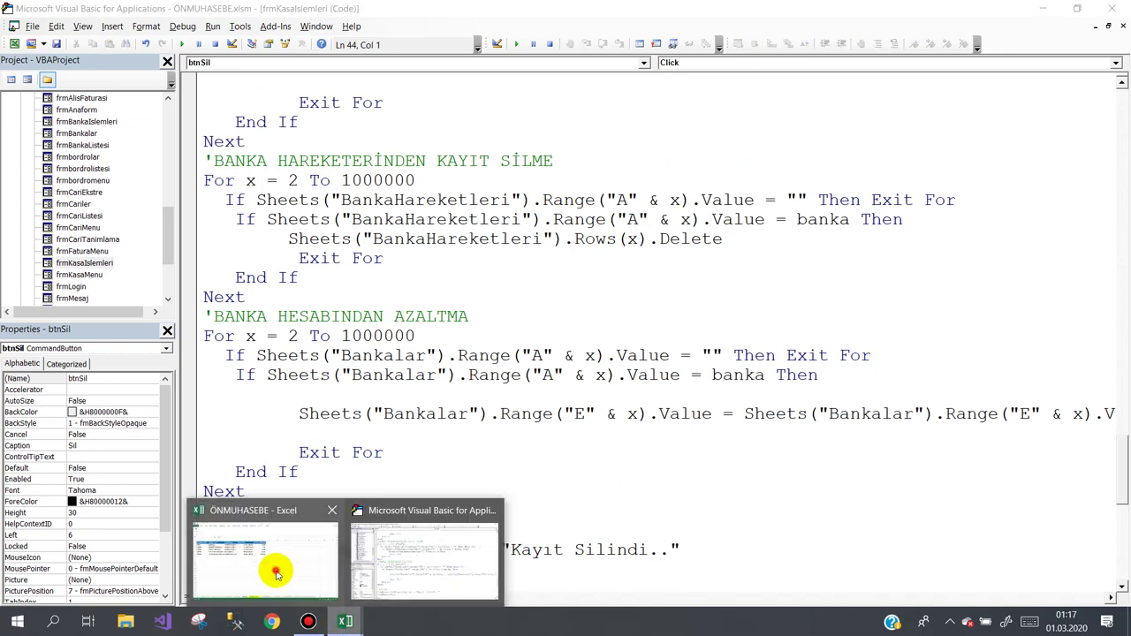
{"action": "left_click", "coordinate": [274, 565]}
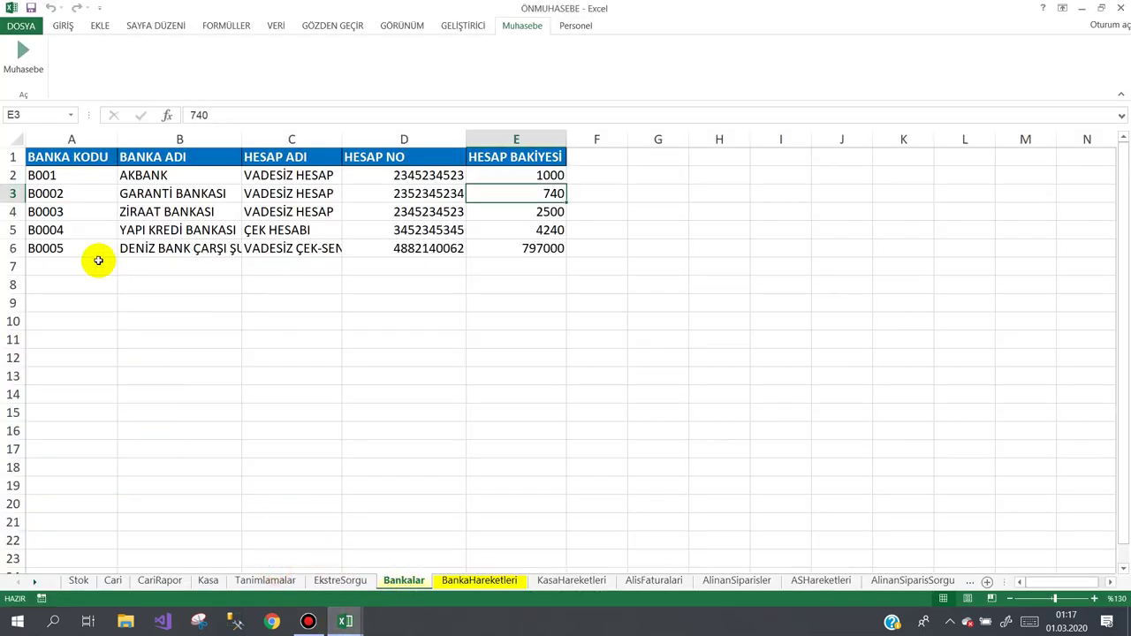
{"action": "left_click", "coordinate": [68, 193]}
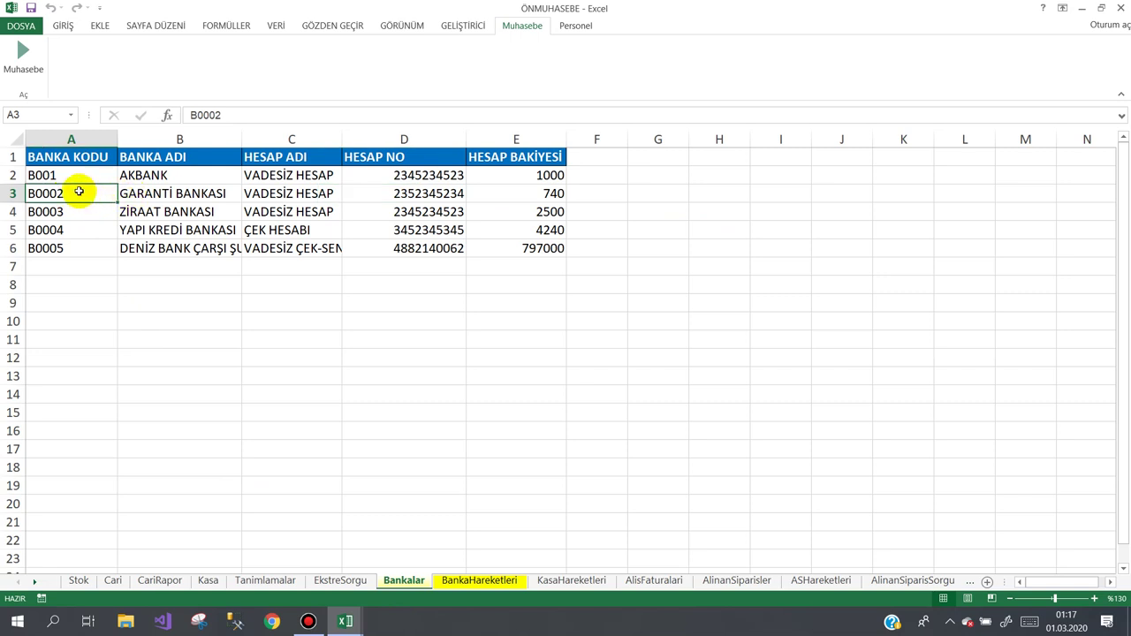
{"action": "left_click", "coordinate": [554, 194]}
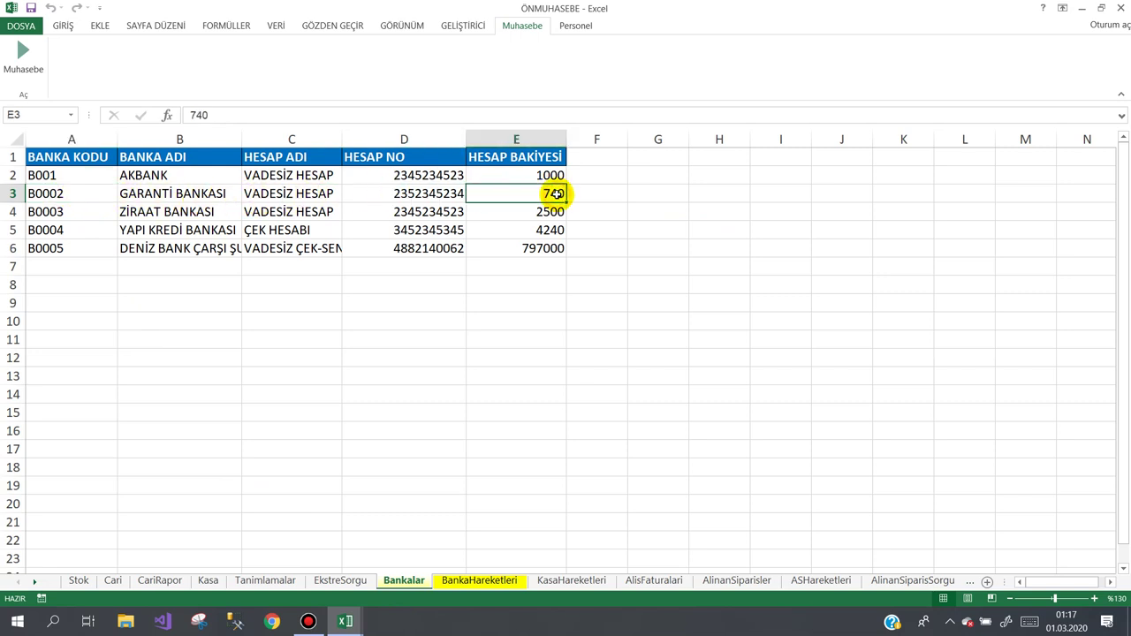
{"action": "mouse_move", "coordinate": [345, 621]}
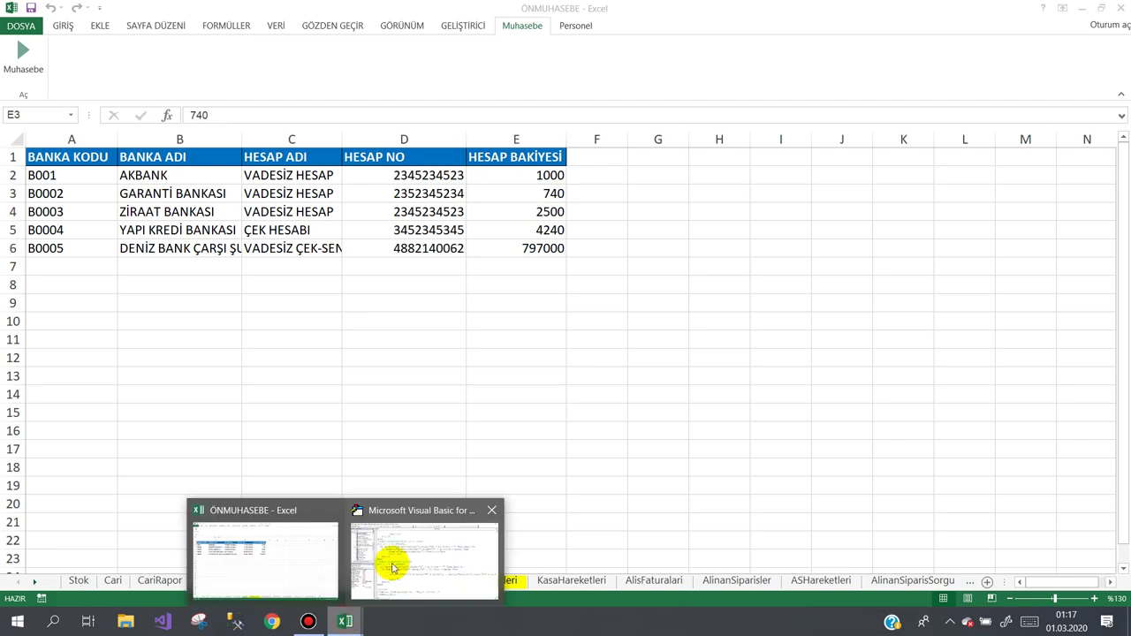
{"action": "left_click", "coordinate": [391, 566]}
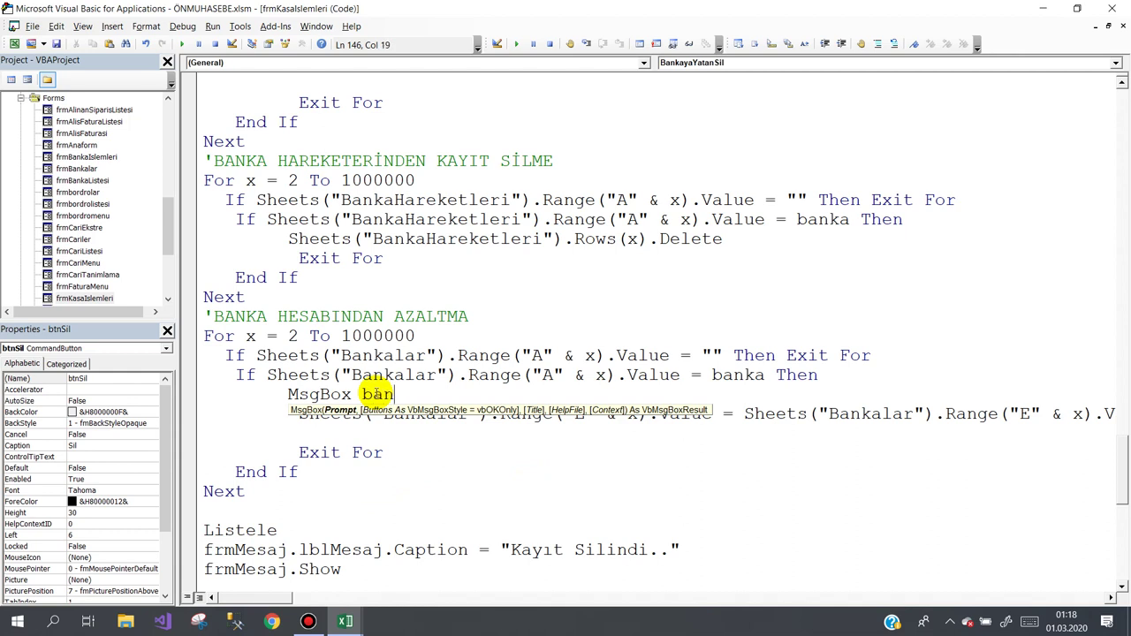
- Start a new line below 'MsgBox banka' for the 'MsgBox tutar' debug message
{"action": "key", "text": "Return"}
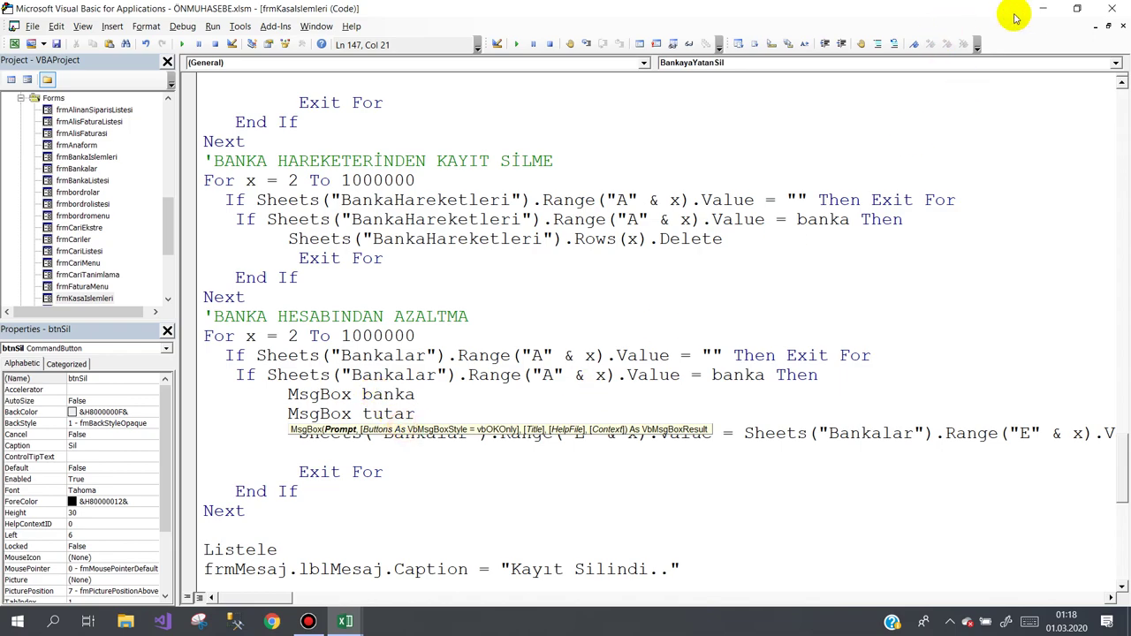
- Open the Kasa İşlemleri form from Muhasebe and start a Bankaya Yatan entry
{"action": "left_click", "coordinate": [1041, 10]}
{"action": "left_click", "coordinate": [391, 284]}
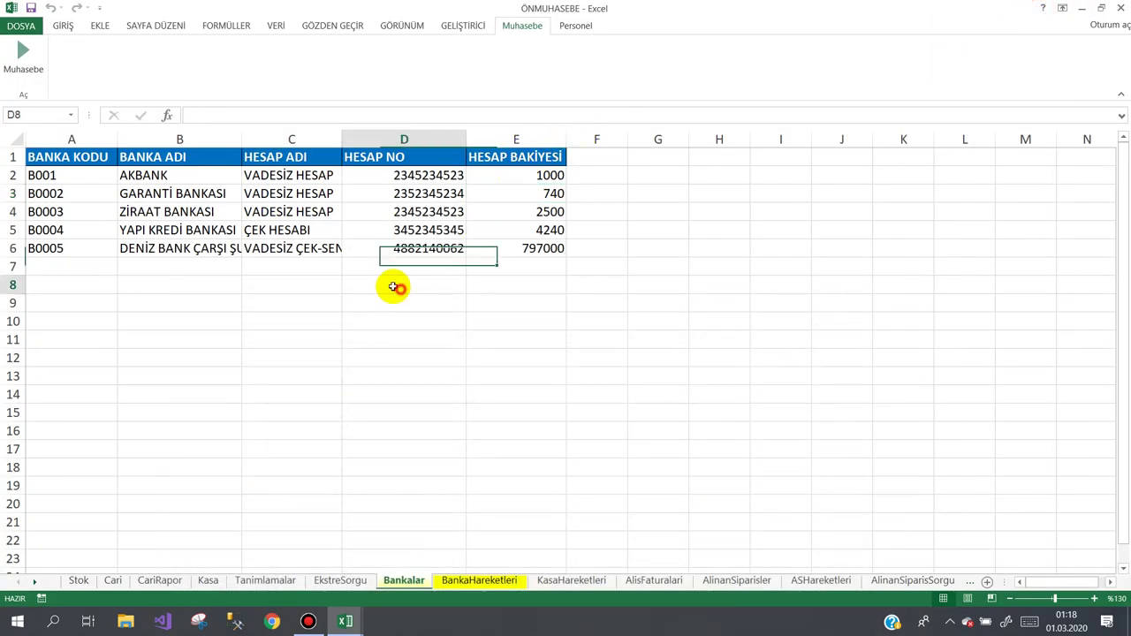
{"action": "left_click", "coordinate": [22, 55]}
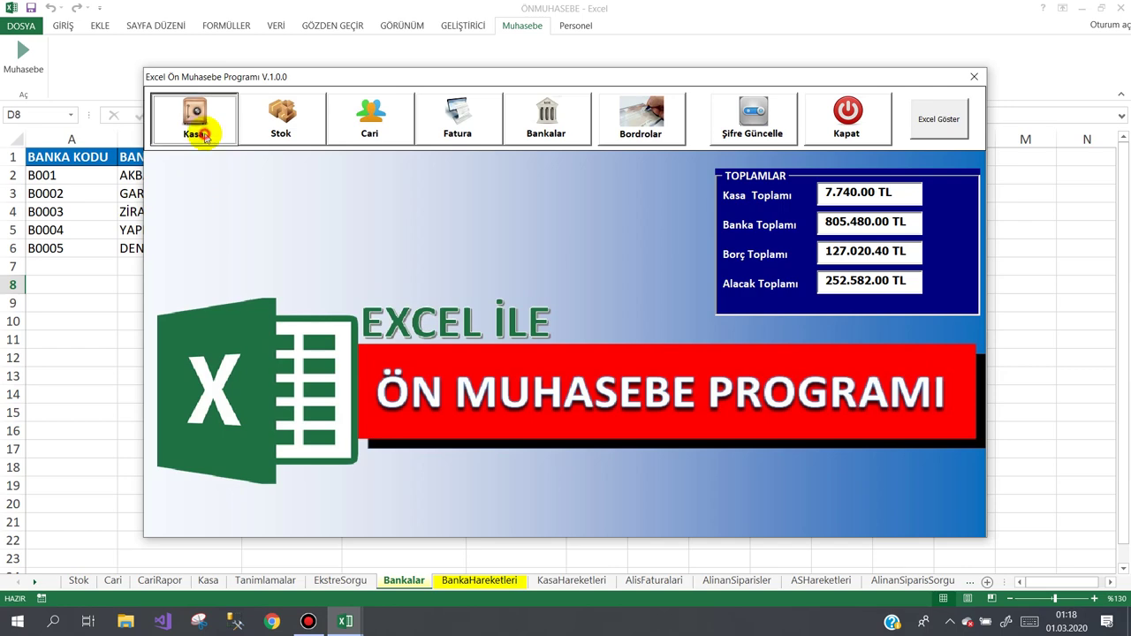
{"action": "left_click", "coordinate": [203, 131]}
{"action": "left_click", "coordinate": [222, 188]}
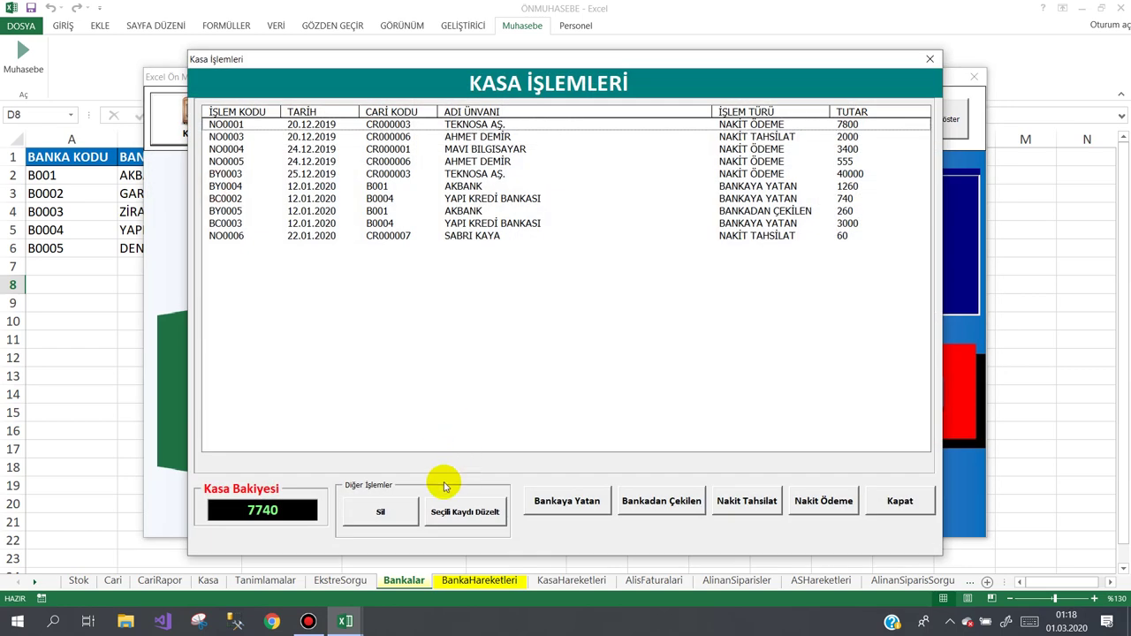
{"action": "left_click", "coordinate": [543, 504]}
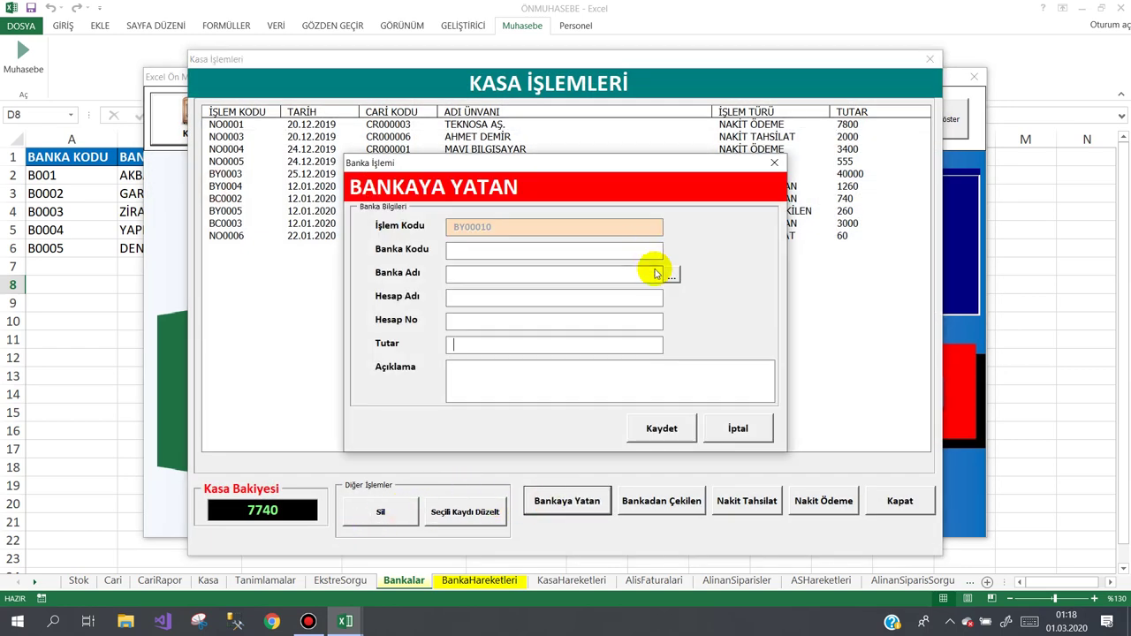
- Browse the bank list showing B001 AKBANK, then cancel the entry and close all forms
{"action": "left_click", "coordinate": [668, 272]}
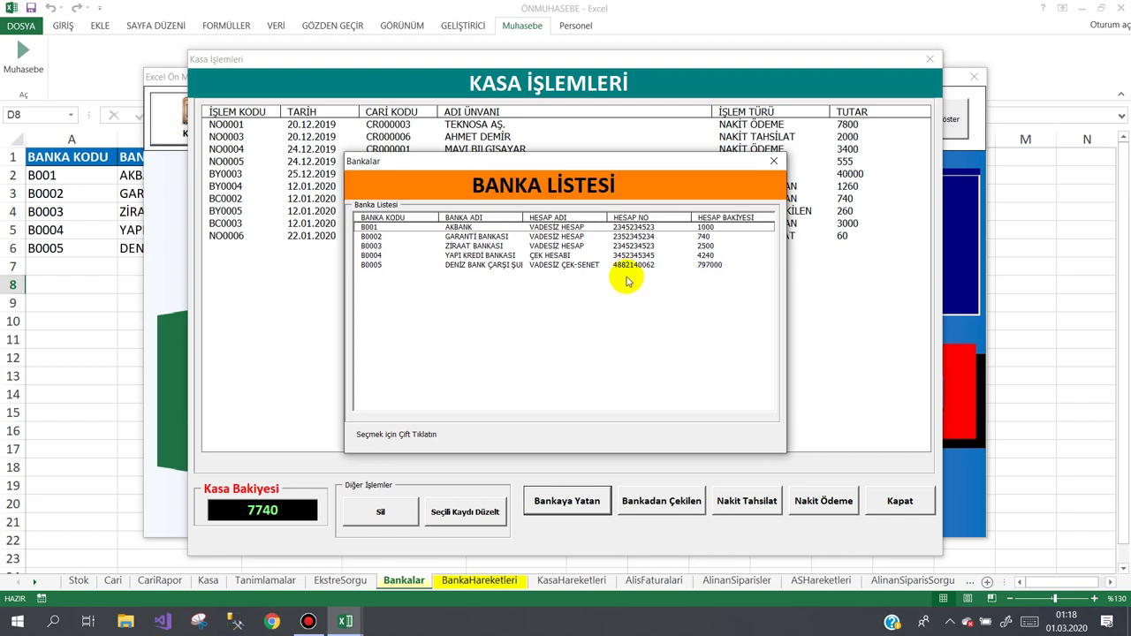
{"action": "left_click", "coordinate": [604, 228]}
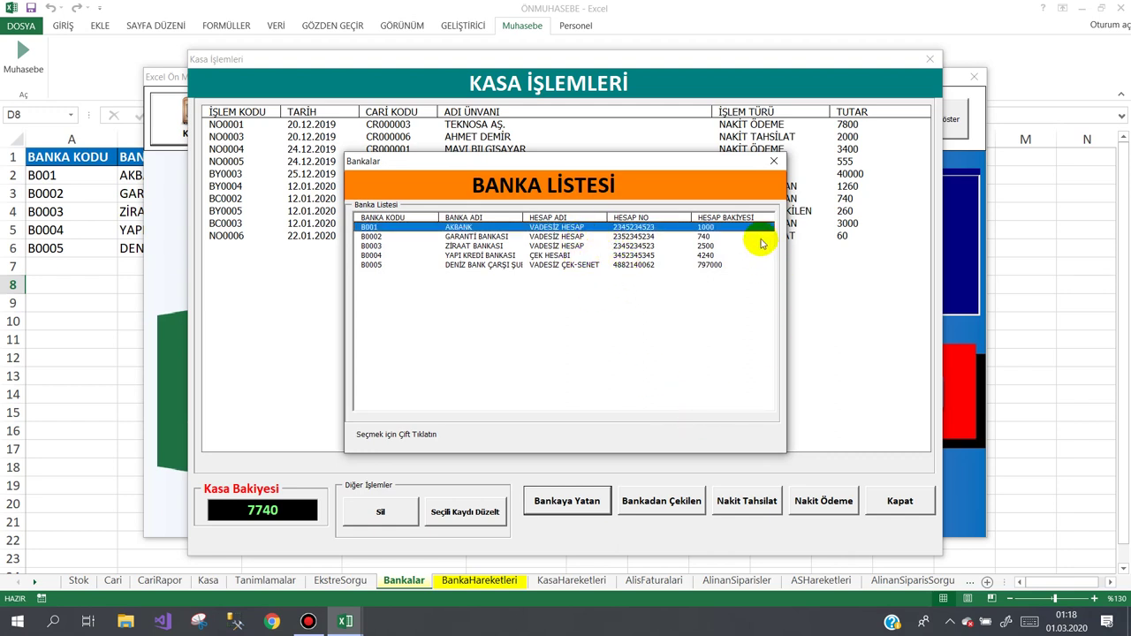
{"action": "left_click", "coordinate": [774, 162]}
{"action": "left_click", "coordinate": [738, 428]}
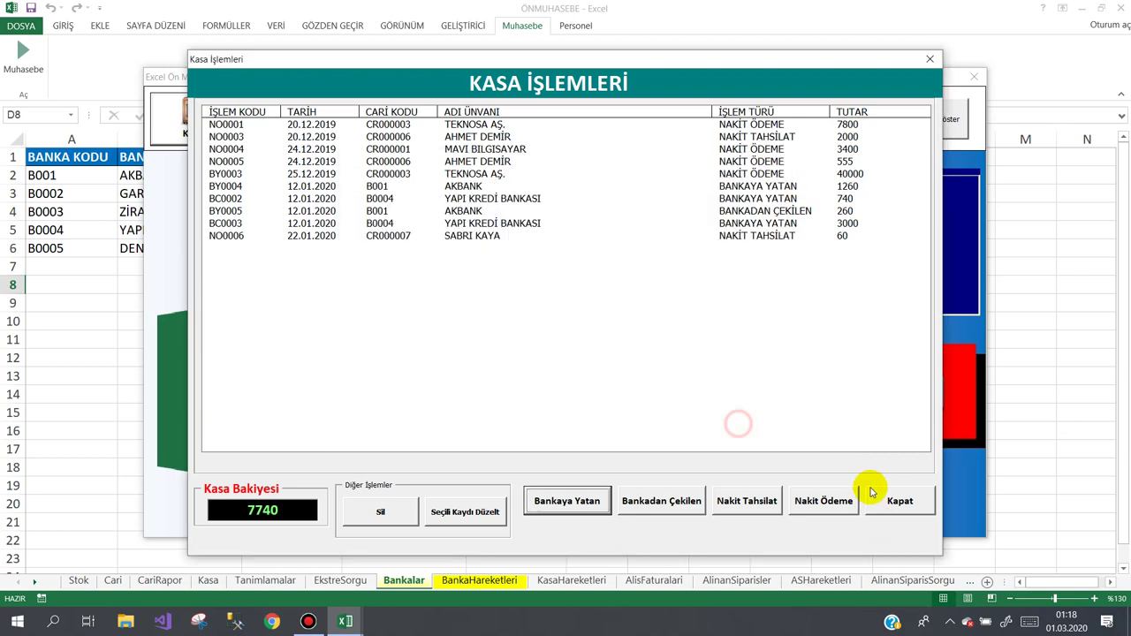
{"action": "left_click", "coordinate": [873, 497]}
{"action": "left_click", "coordinate": [883, 128]}
{"action": "left_click", "coordinate": [592, 265]}
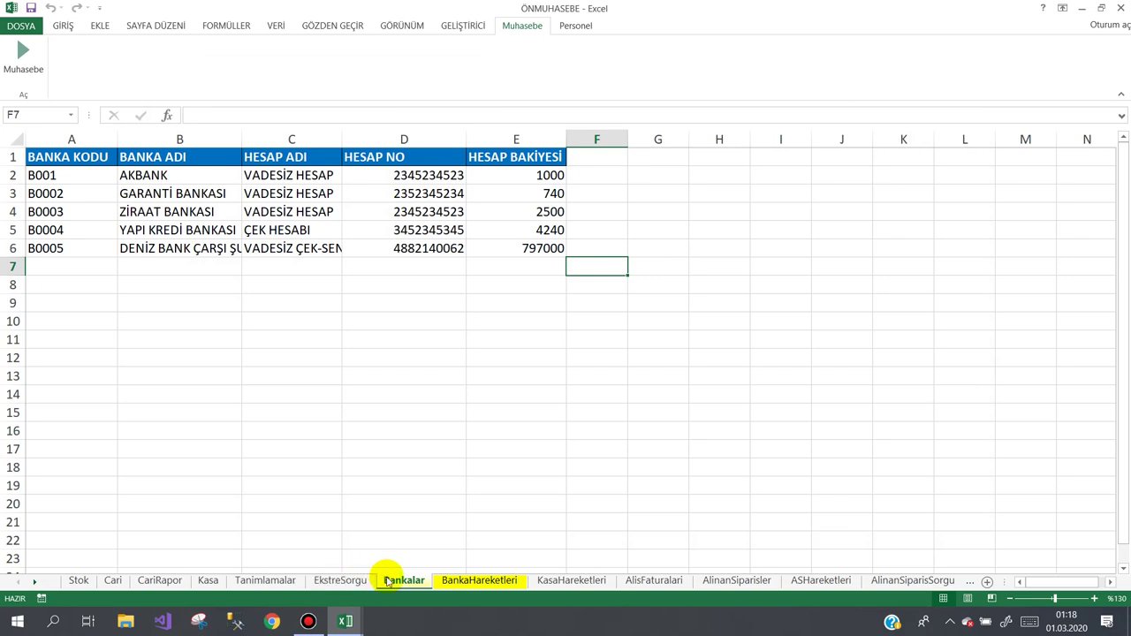
- Set every bank balance in E2:E6 on the Bankalar sheet to 0
{"action": "left_click", "coordinate": [548, 179]}
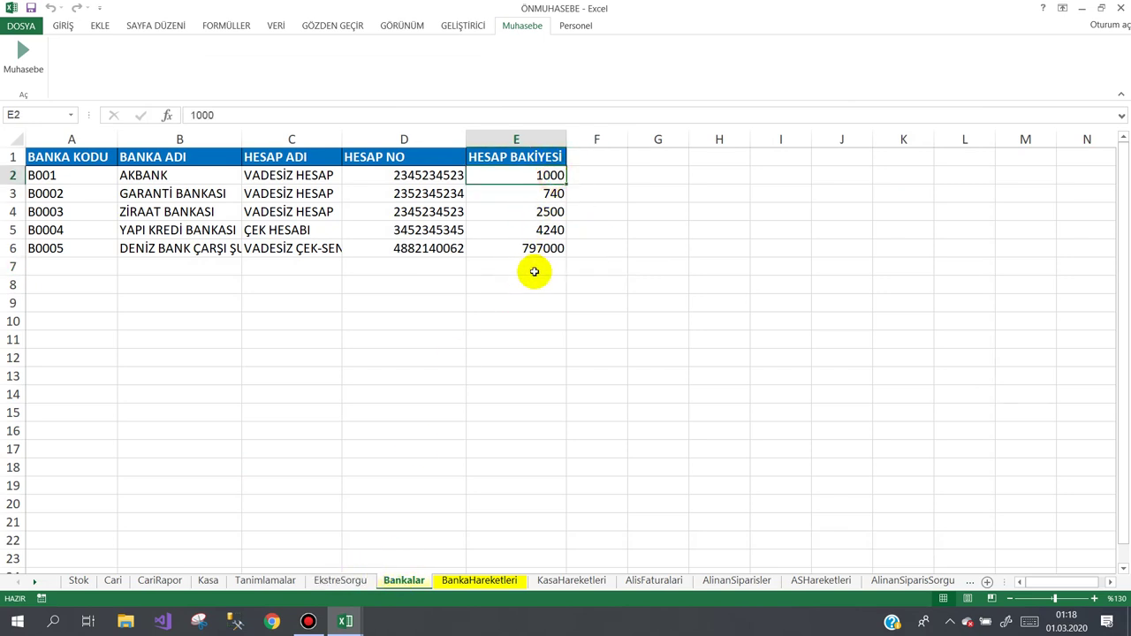
{"action": "type", "text": "0"}
{"action": "key", "text": "Return"}
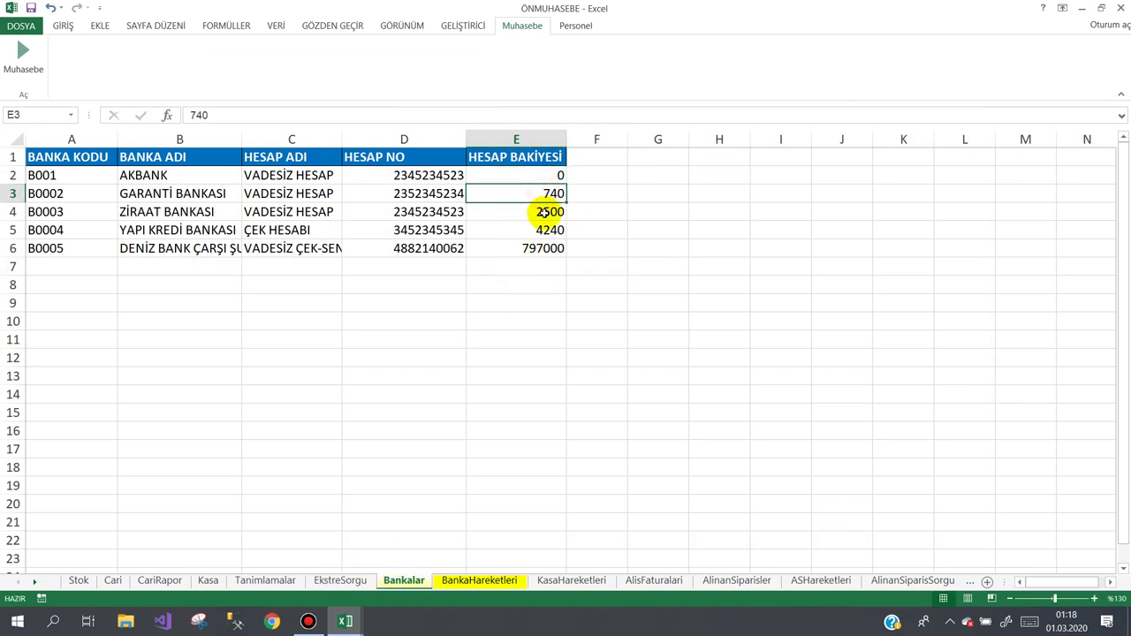
{"action": "type", "text": "0"}
{"action": "key", "text": "Return"}
{"action": "type", "text": "0"}
{"action": "key", "text": "Return"}
{"action": "type", "text": "0"}
{"action": "key", "text": "Return"}
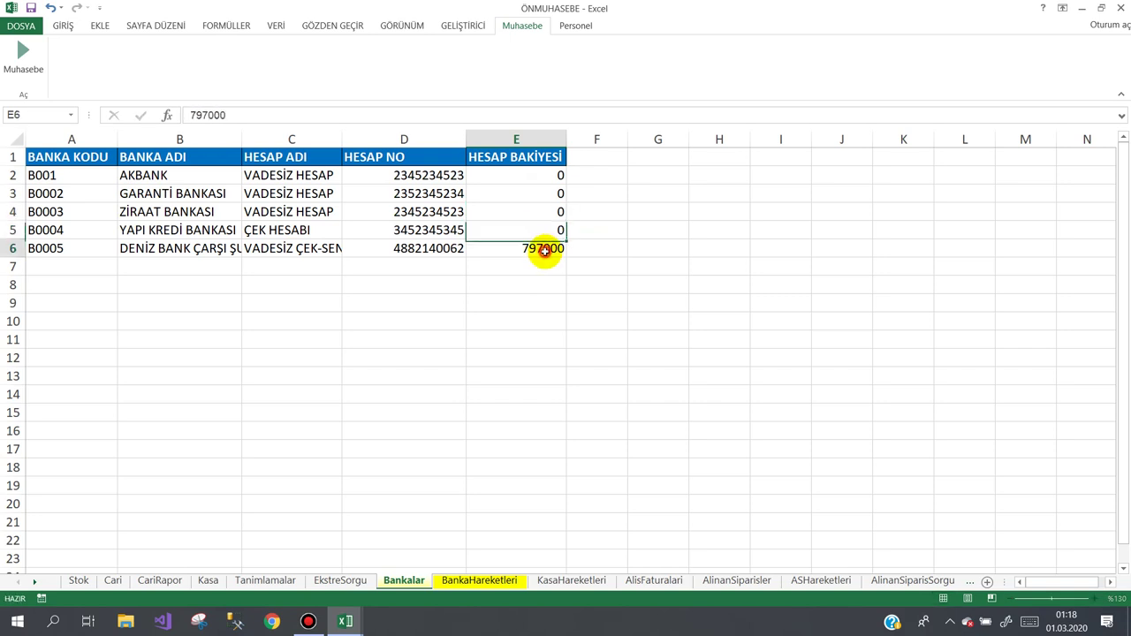
{"action": "type", "text": "0"}
{"action": "left_click", "coordinate": [525, 303]}
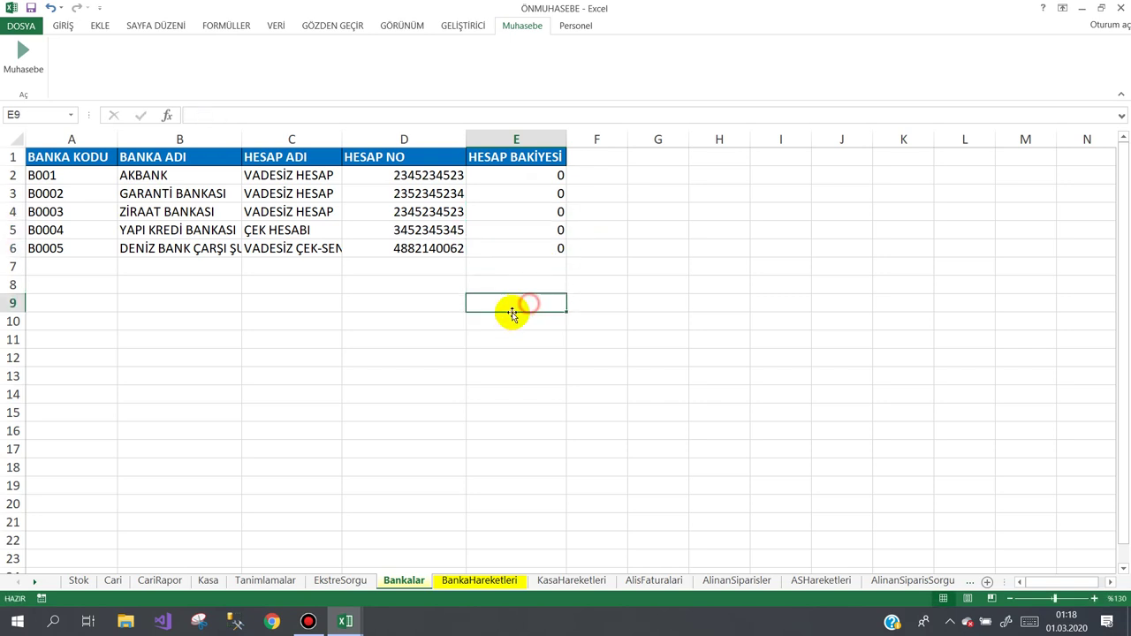
- Set the Kasa sheet's cash balance in E2 to 5000
{"action": "left_click", "coordinate": [345, 621]}
{"action": "left_click", "coordinate": [240, 303]}
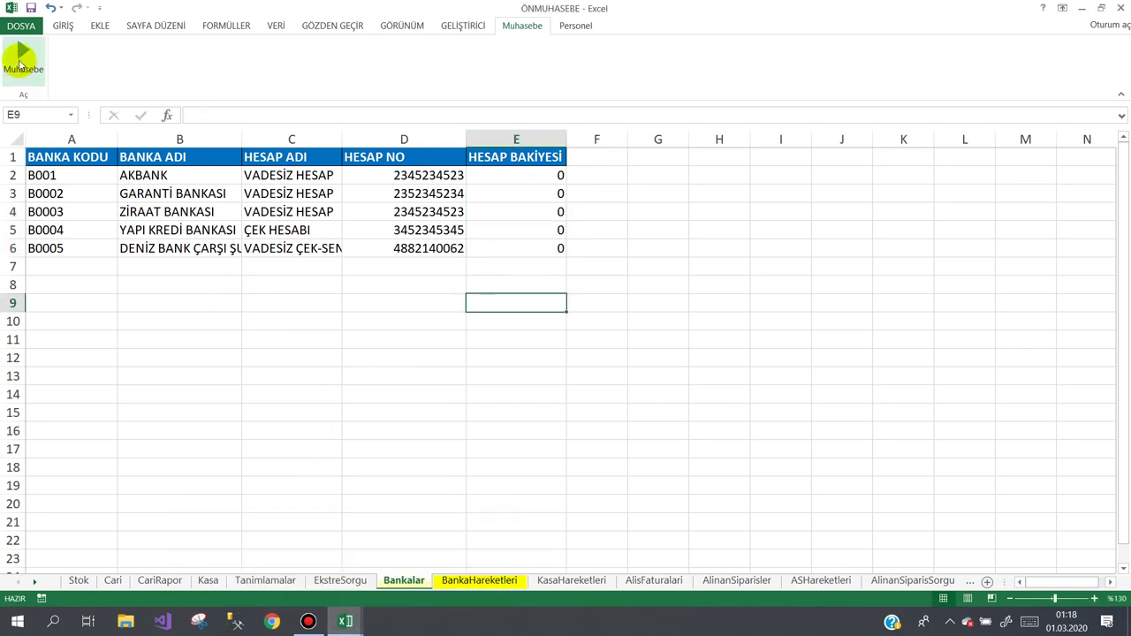
{"action": "left_click", "coordinate": [19, 63]}
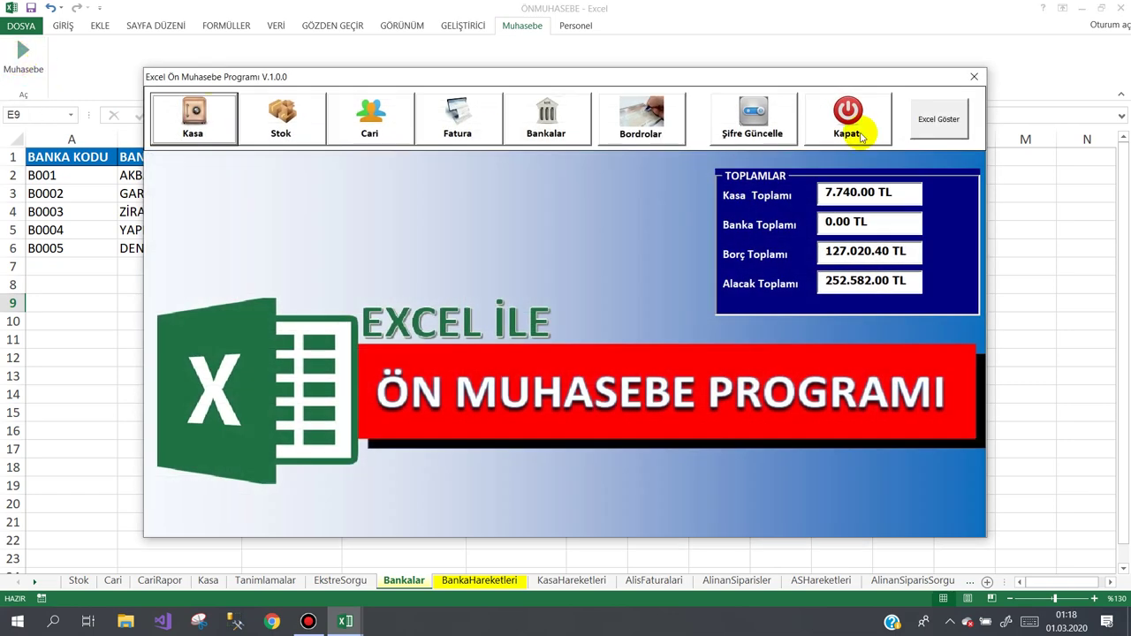
{"action": "left_click", "coordinate": [866, 121]}
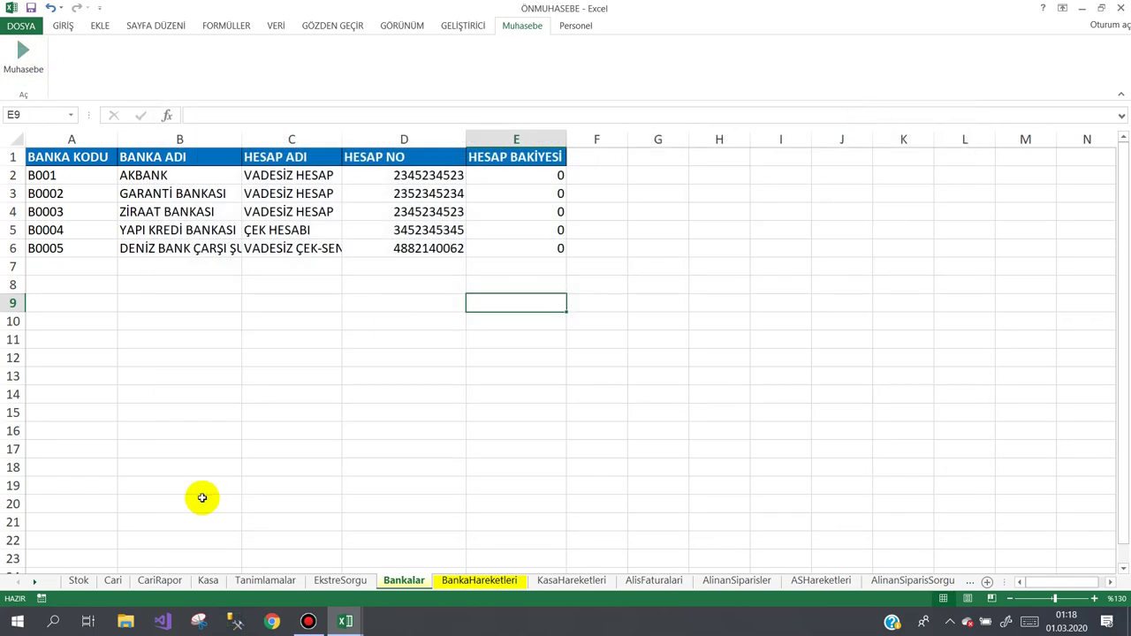
{"action": "left_click", "coordinate": [207, 579]}
{"action": "left_click", "coordinate": [616, 182]}
{"action": "type", "text": "5000"}
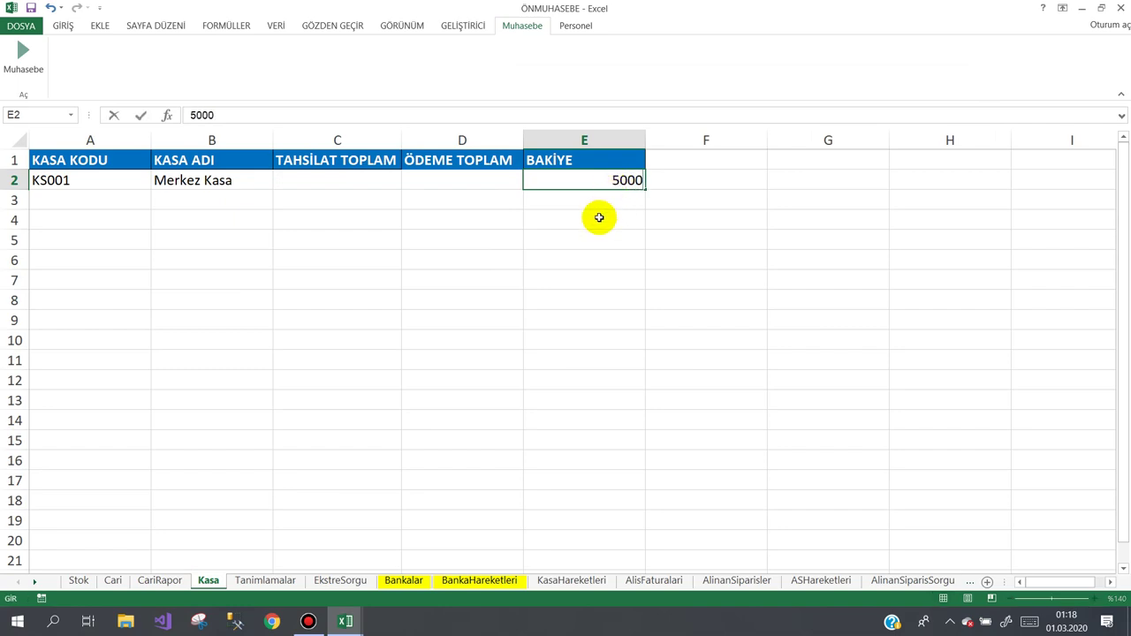
{"action": "left_click", "coordinate": [595, 217]}
{"action": "left_click", "coordinate": [23, 60]}
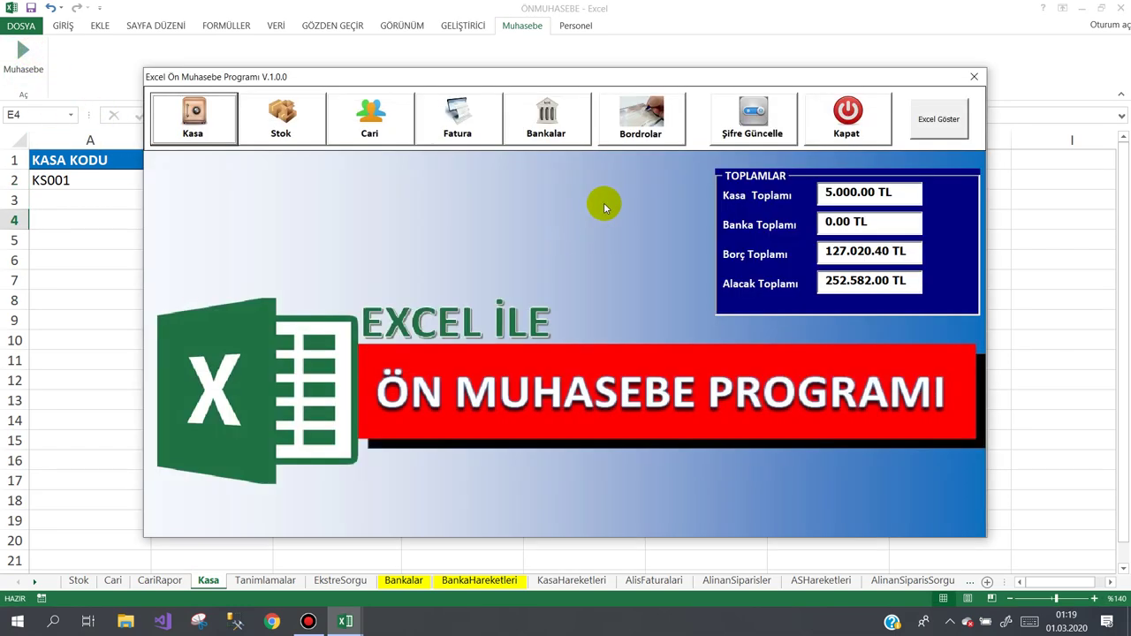
{"action": "left_click", "coordinate": [225, 115]}
- Start a Bankaya Yatan entry with ZİRAAT BANKASI chosen from the bank list
{"action": "left_click", "coordinate": [262, 203]}
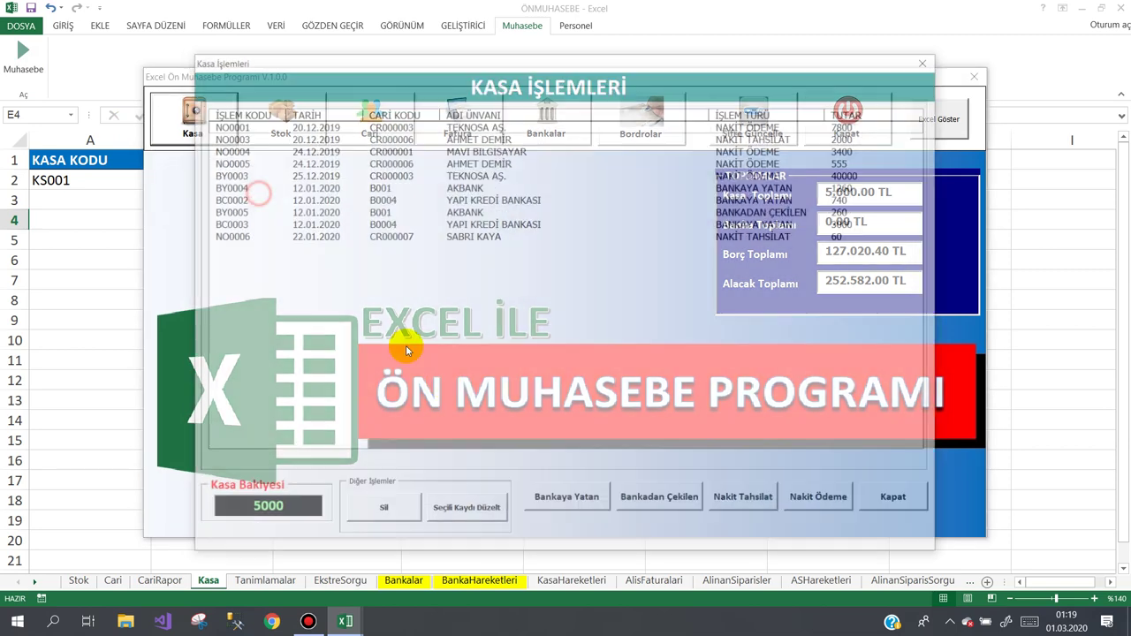
{"action": "left_click", "coordinate": [558, 501]}
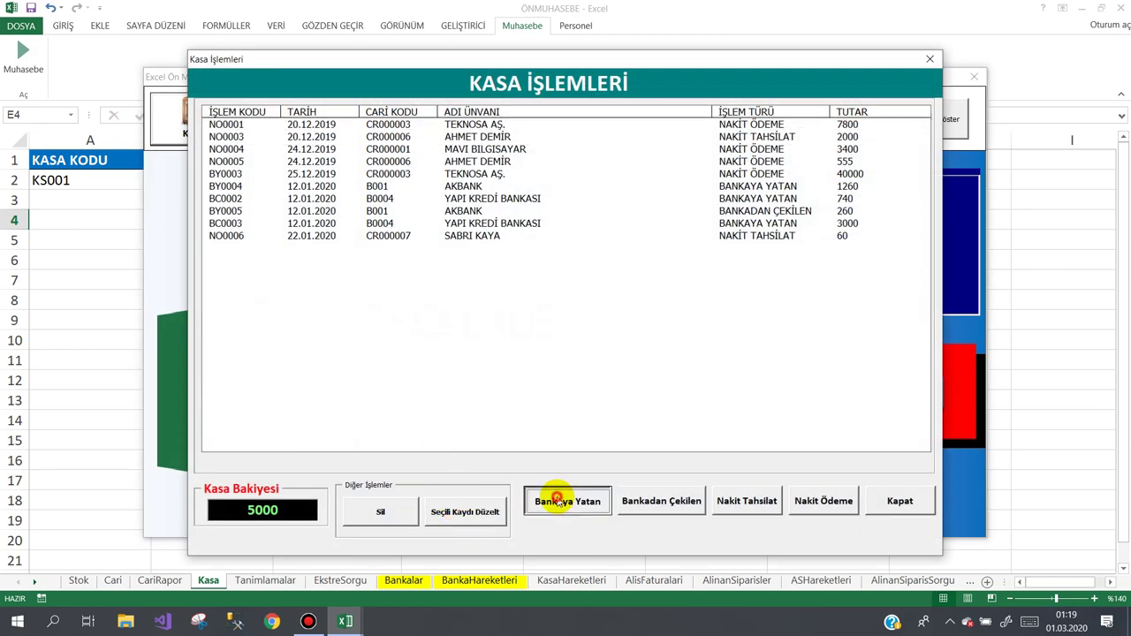
{"action": "left_click", "coordinate": [671, 273]}
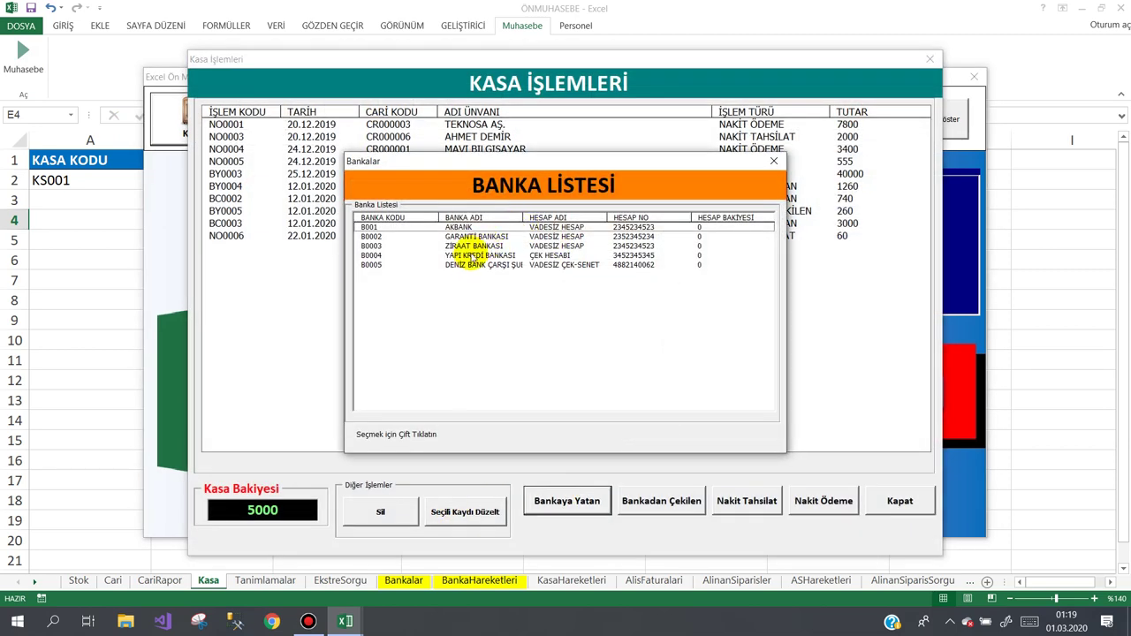
{"action": "double_click", "coordinate": [467, 245]}
{"action": "type", "text": "1000"}
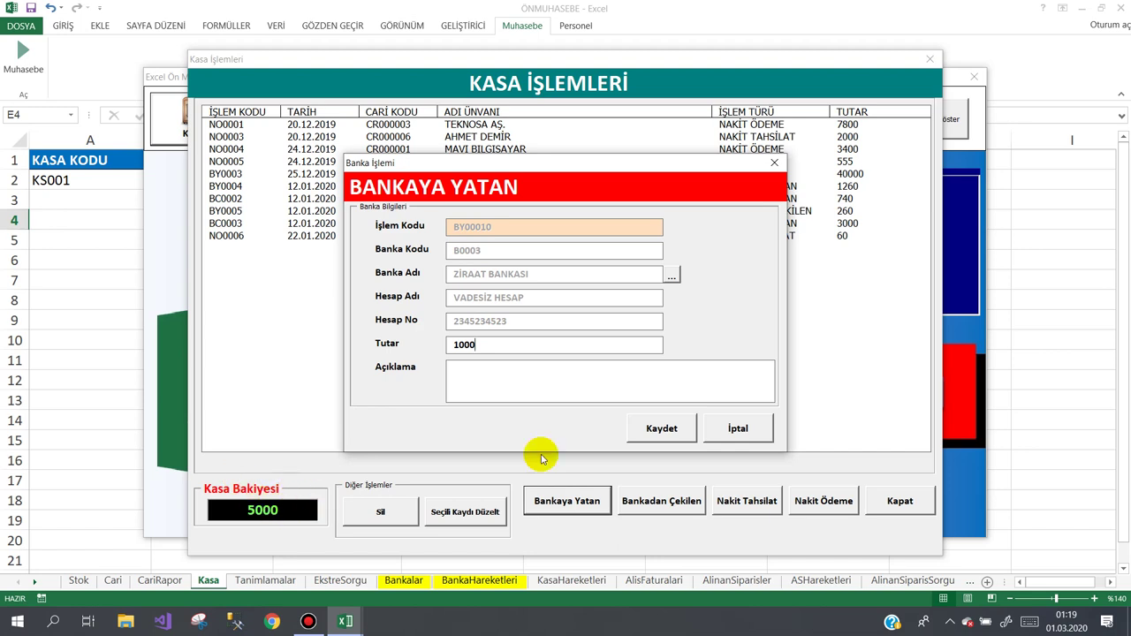
- Save deposit BY00010 of 1000, then open Banka Tanımlama to check the balances
{"action": "left_click", "coordinate": [658, 427]}
{"action": "left_click", "coordinate": [537, 360]}
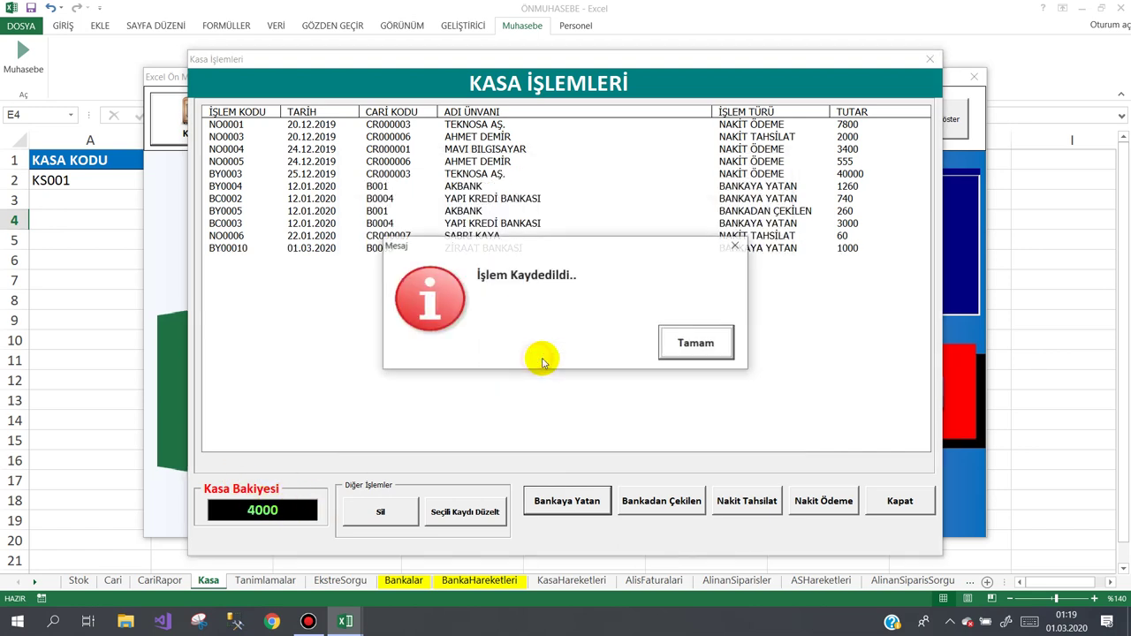
{"action": "left_click", "coordinate": [682, 344]}
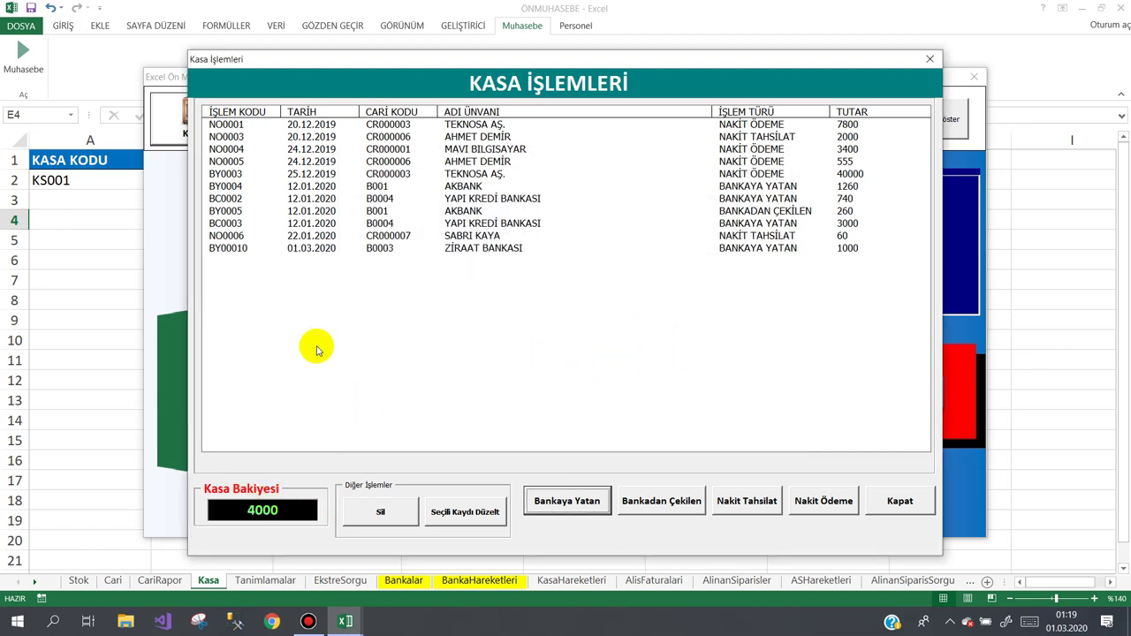
{"action": "left_click", "coordinate": [246, 249]}
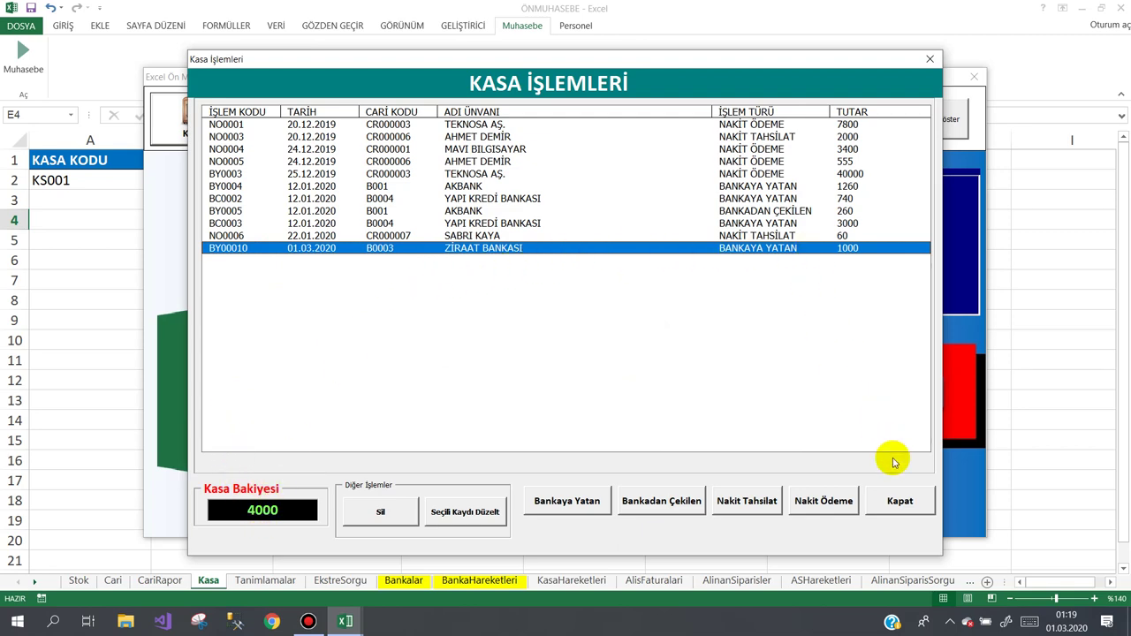
{"action": "left_click", "coordinate": [894, 488]}
{"action": "left_click", "coordinate": [562, 137]}
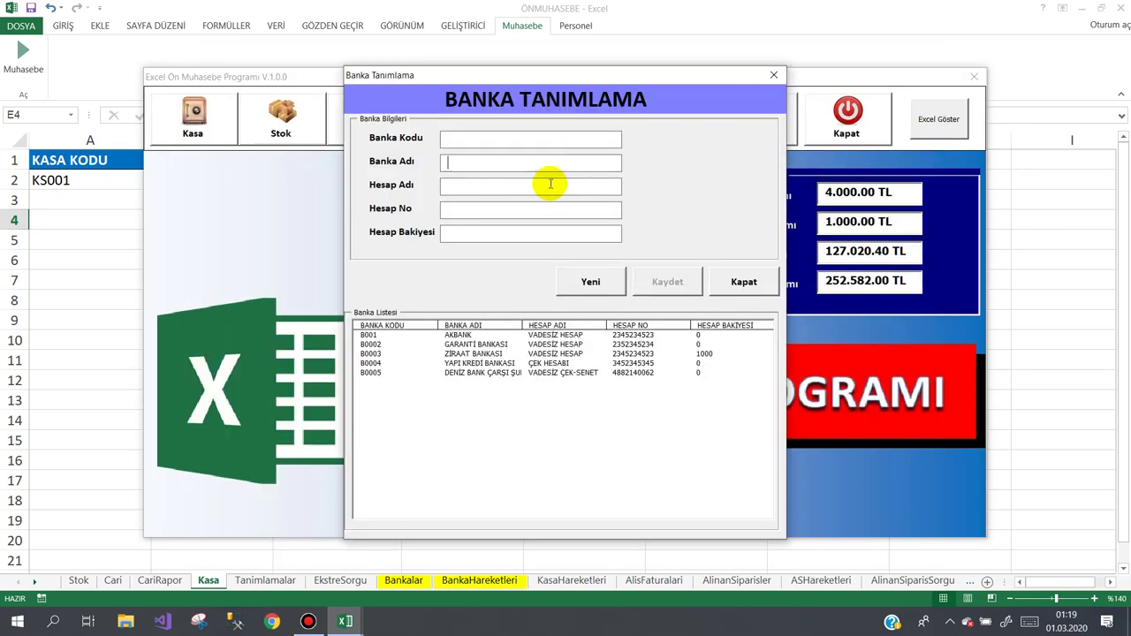
- Delete deposit BY00010 from Kasa İşlemleri, confirm, and close both program forms
{"action": "left_click", "coordinate": [476, 353]}
{"action": "left_click", "coordinate": [735, 281]}
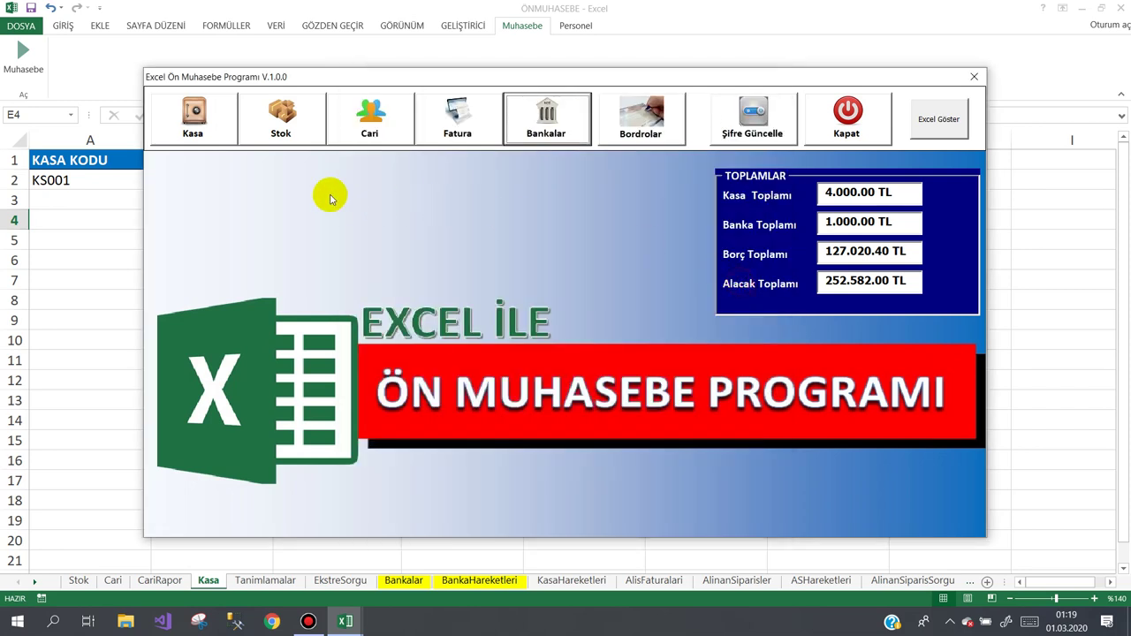
{"action": "left_click", "coordinate": [200, 131]}
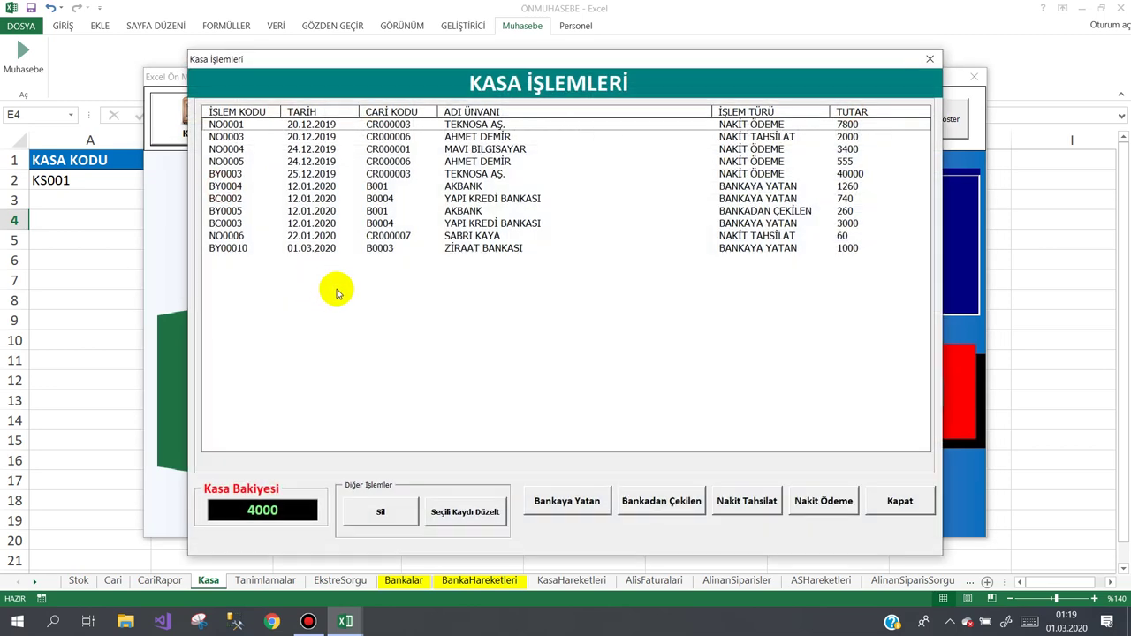
{"action": "left_click", "coordinate": [233, 250]}
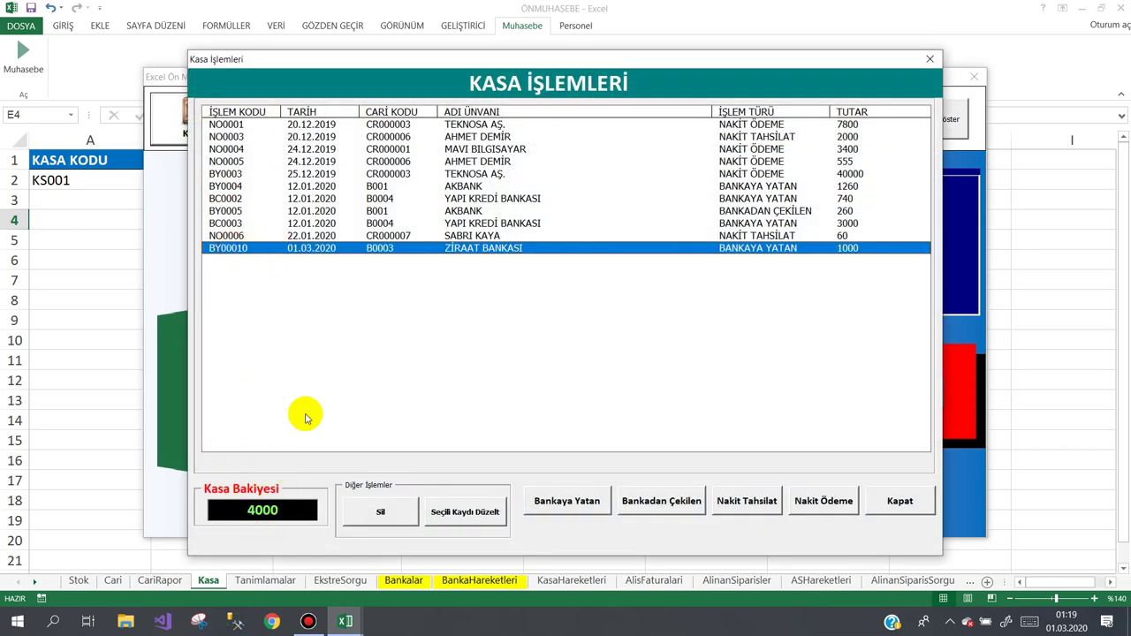
{"action": "left_click", "coordinate": [388, 514]}
{"action": "left_click", "coordinate": [535, 360]}
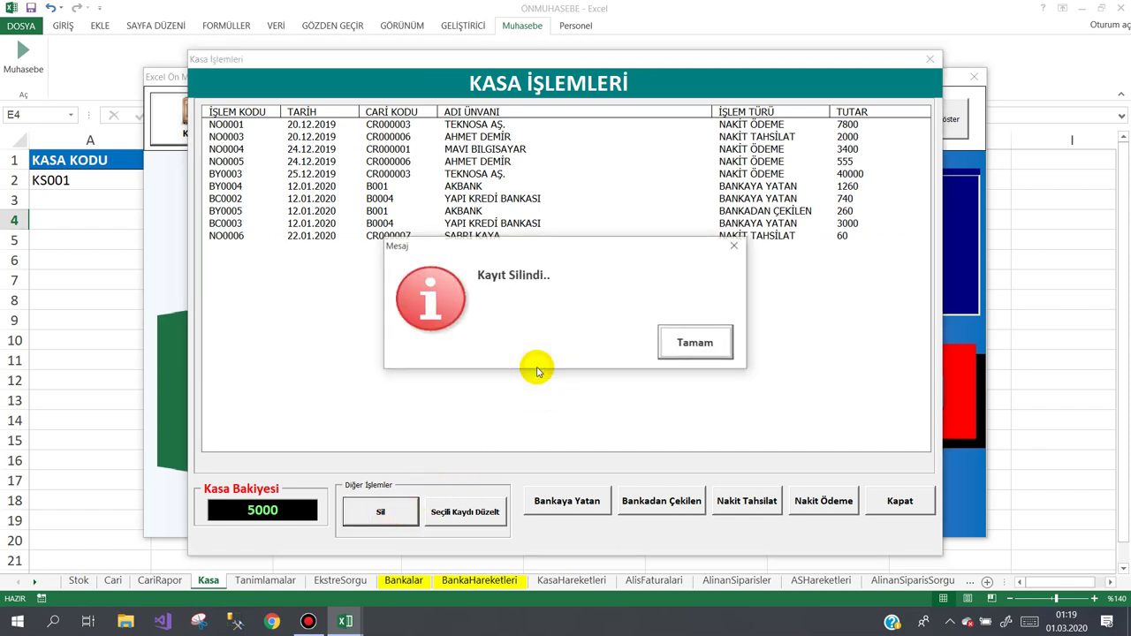
{"action": "left_click", "coordinate": [674, 344]}
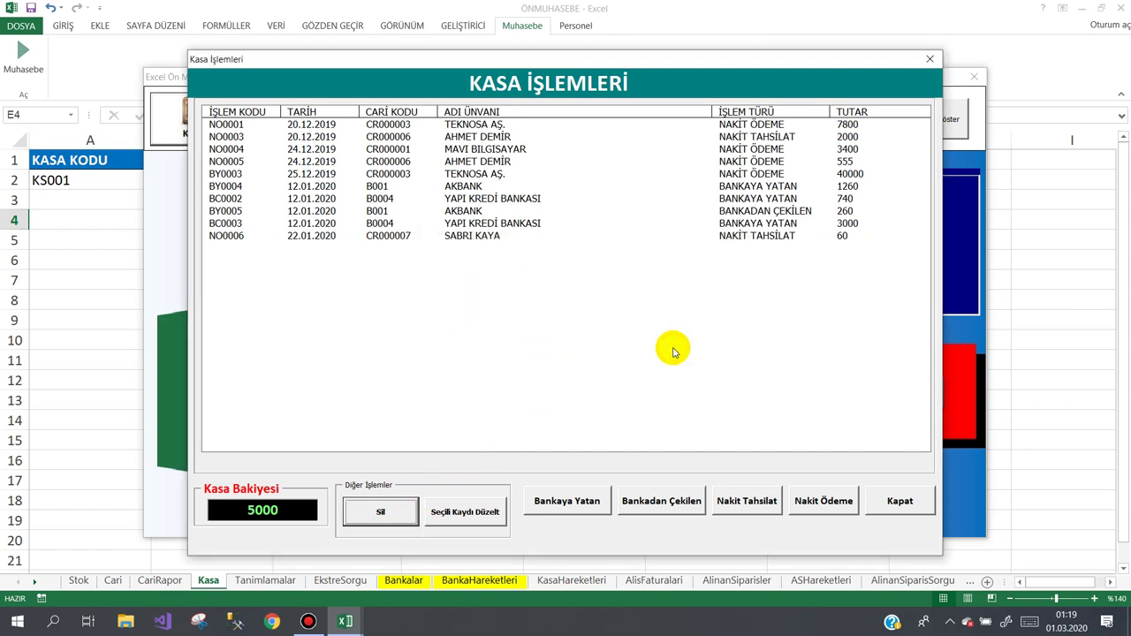
{"action": "left_click", "coordinate": [885, 501]}
{"action": "left_click", "coordinate": [848, 108]}
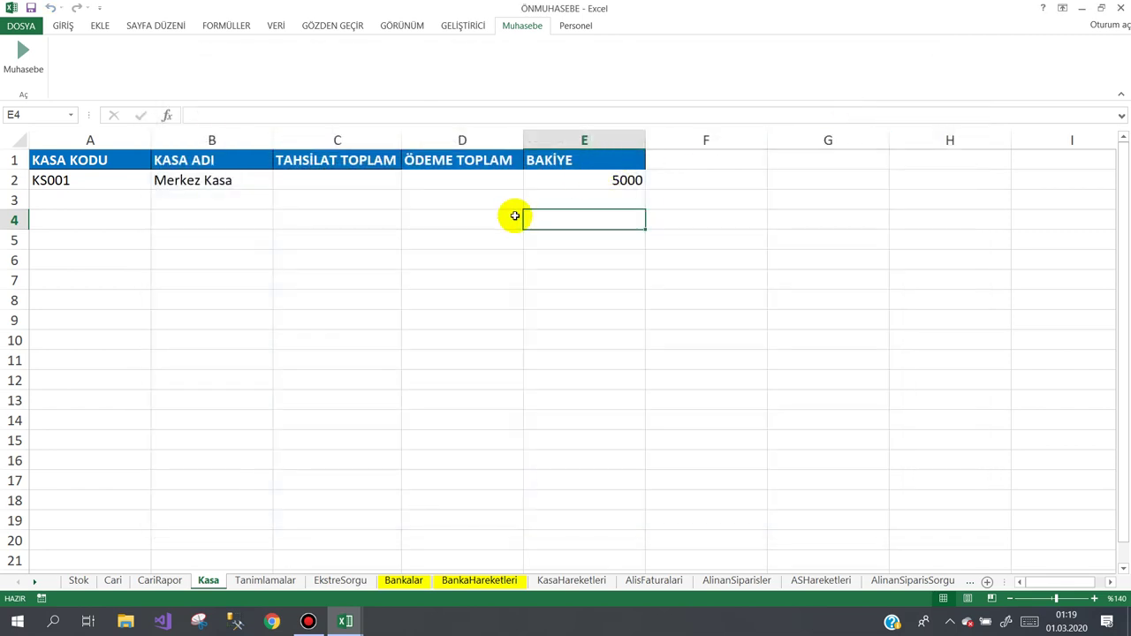
- Open the frmKasaIslemleri form's delete-action code in the VBA editor and scroll down through it
{"action": "key", "text": "alt+F11"}
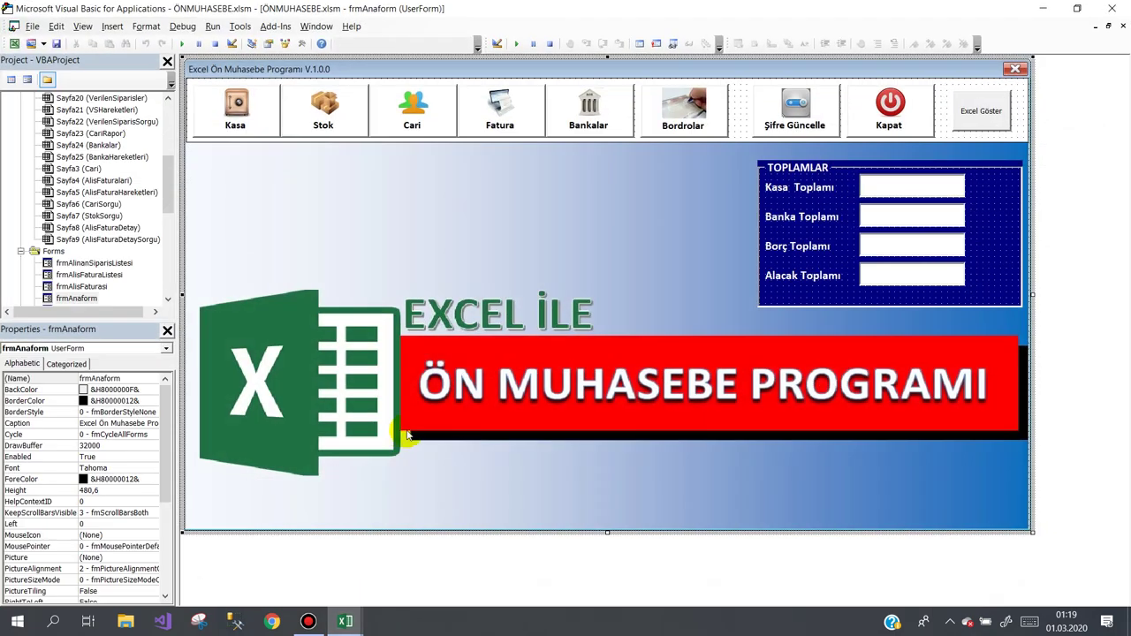
{"action": "left_click_drag", "start_coordinate": [170, 188], "coordinate": [171, 240]}
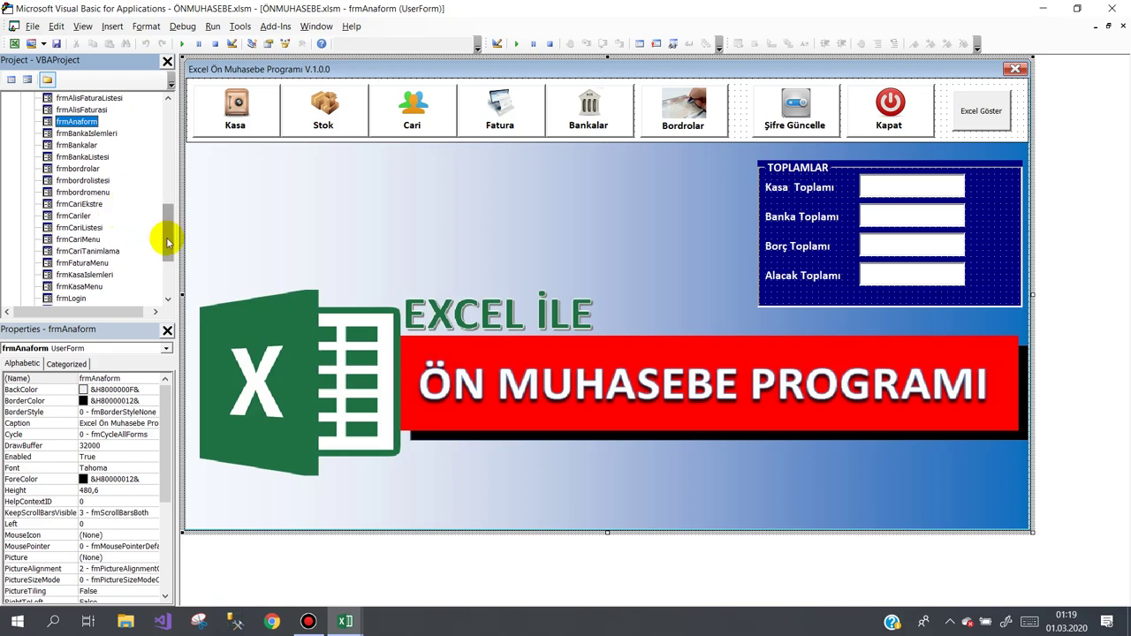
{"action": "double_click", "coordinate": [133, 275]}
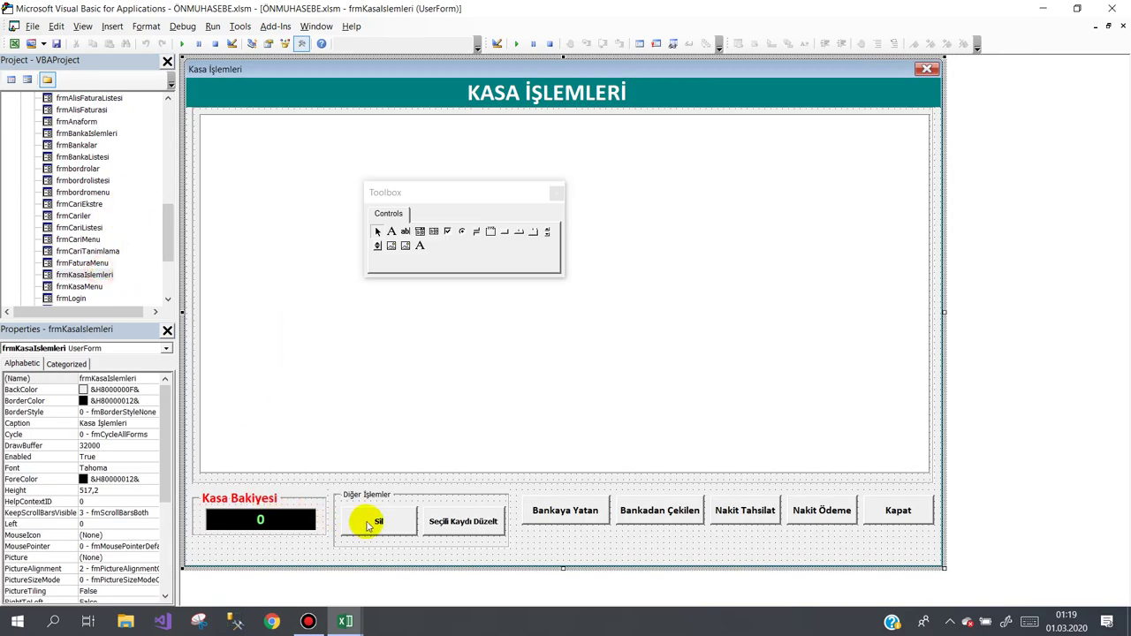
{"action": "double_click", "coordinate": [369, 521]}
{"action": "scroll", "coordinate": [403, 388], "scroll_direction": "down", "scroll_amount": 7}
{"action": "scroll", "coordinate": [404, 389], "scroll_direction": "down", "scroll_amount": 3}
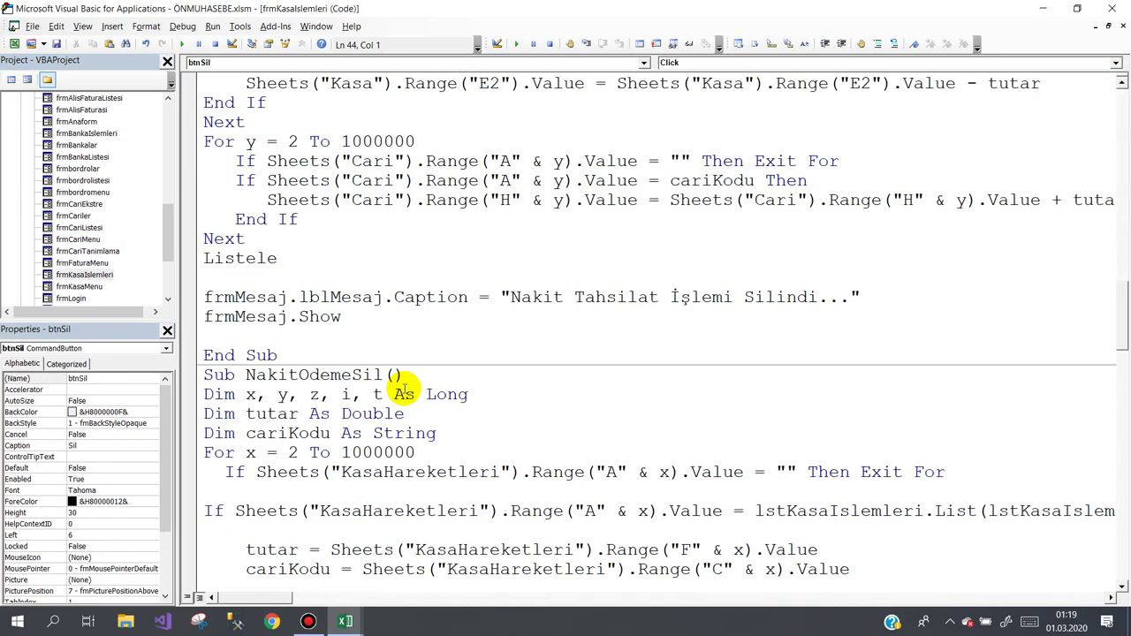
{"action": "scroll", "coordinate": [403, 389], "scroll_direction": "down", "scroll_amount": 9}
{"action": "scroll", "coordinate": [404, 389], "scroll_direction": "down", "scroll_amount": 1}
{"action": "scroll", "coordinate": [404, 389], "scroll_direction": "down", "scroll_amount": 5}
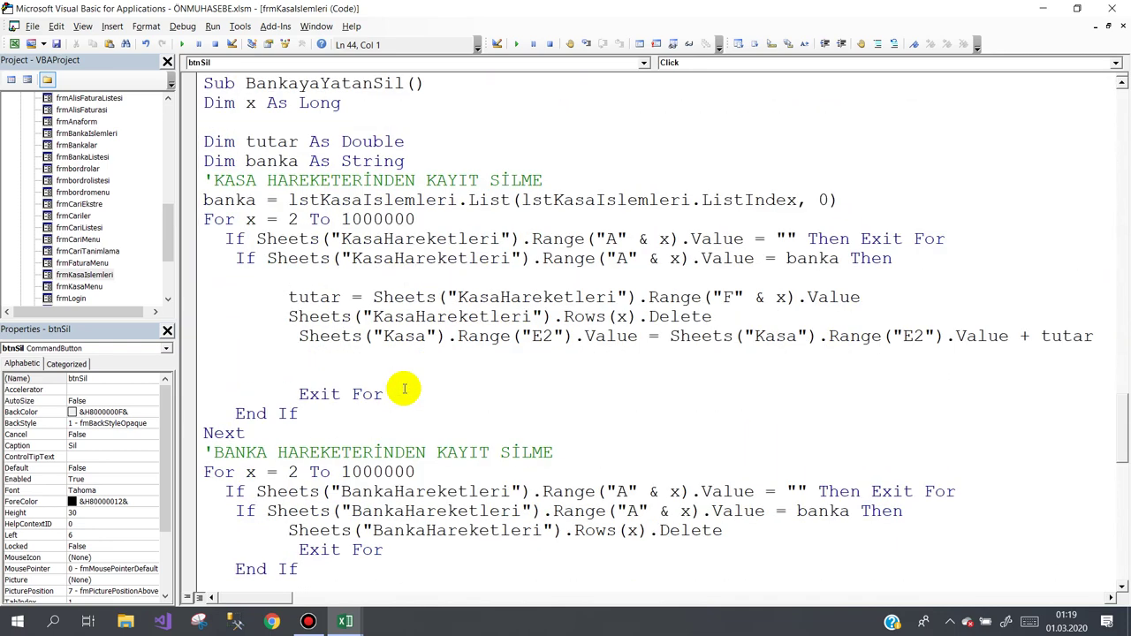
{"action": "scroll", "coordinate": [404, 388], "scroll_direction": "down", "scroll_amount": 3}
{"action": "scroll", "coordinate": [404, 389], "scroll_direction": "down", "scroll_amount": 1}
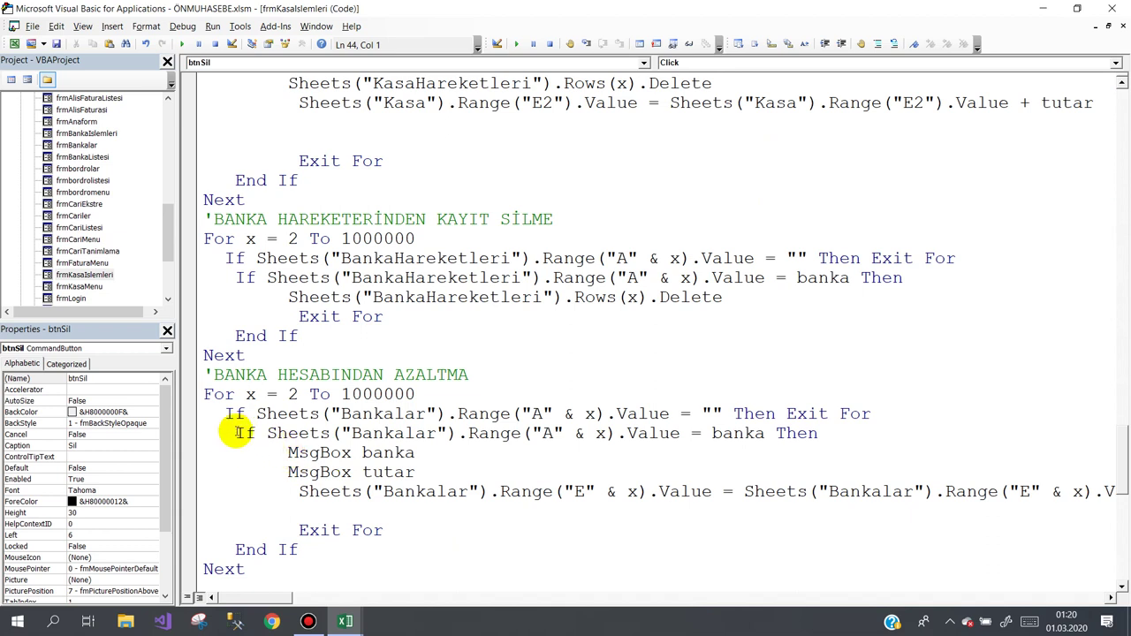
- Select the two MsgBox debug lines, then return to the Excel workbook
{"action": "left_click_drag", "start_coordinate": [236, 433], "coordinate": [414, 472]}
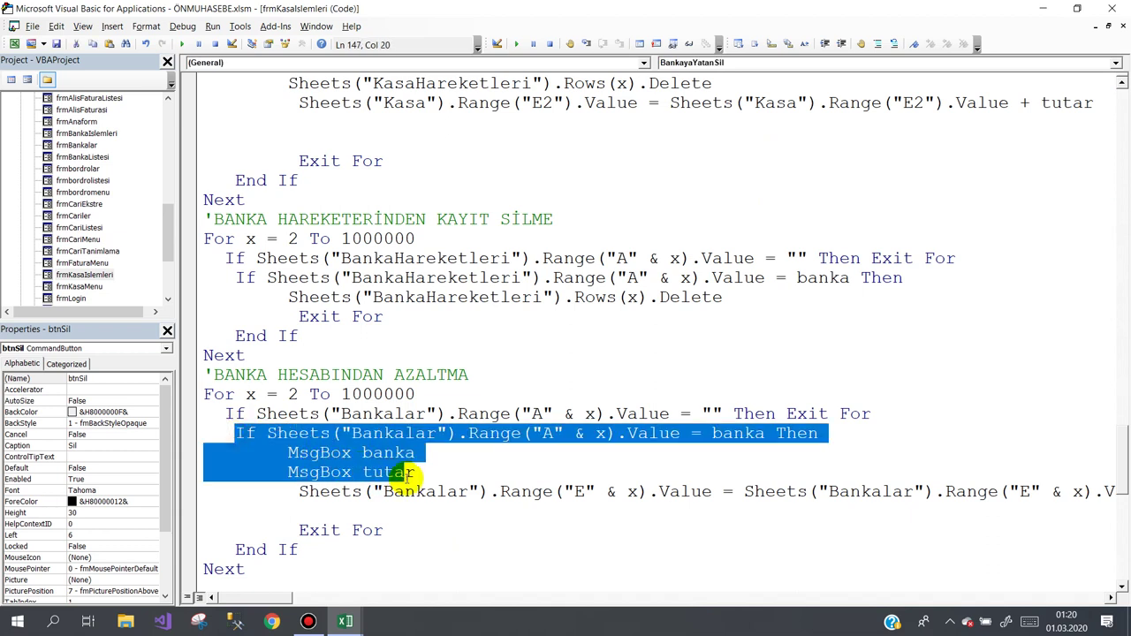
{"action": "left_click", "coordinate": [362, 515]}
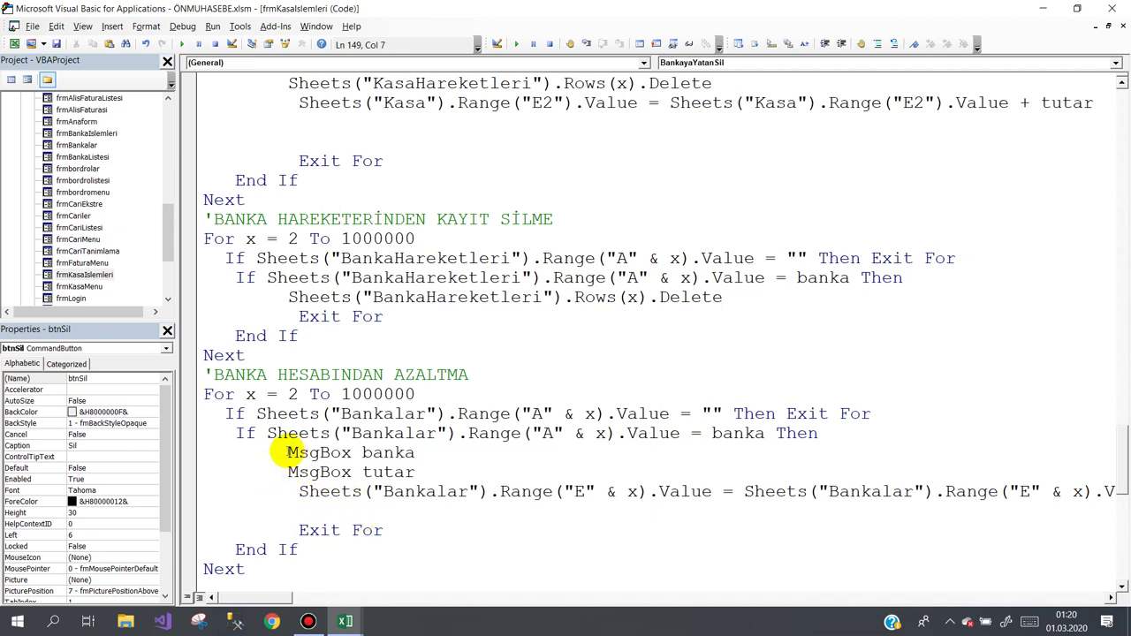
{"action": "left_click_drag", "start_coordinate": [287, 452], "coordinate": [417, 470]}
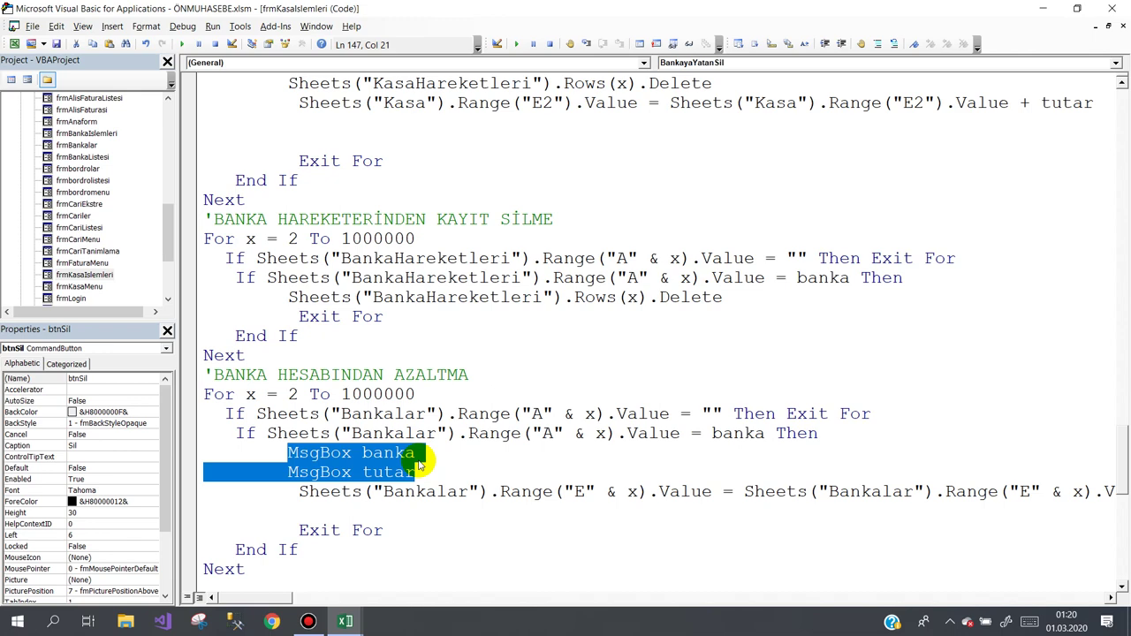
{"action": "left_click", "coordinate": [345, 621]}
- View the Kasa and Bankalar sheets, then go back to the VBA code
{"action": "left_click", "coordinate": [250, 584]}
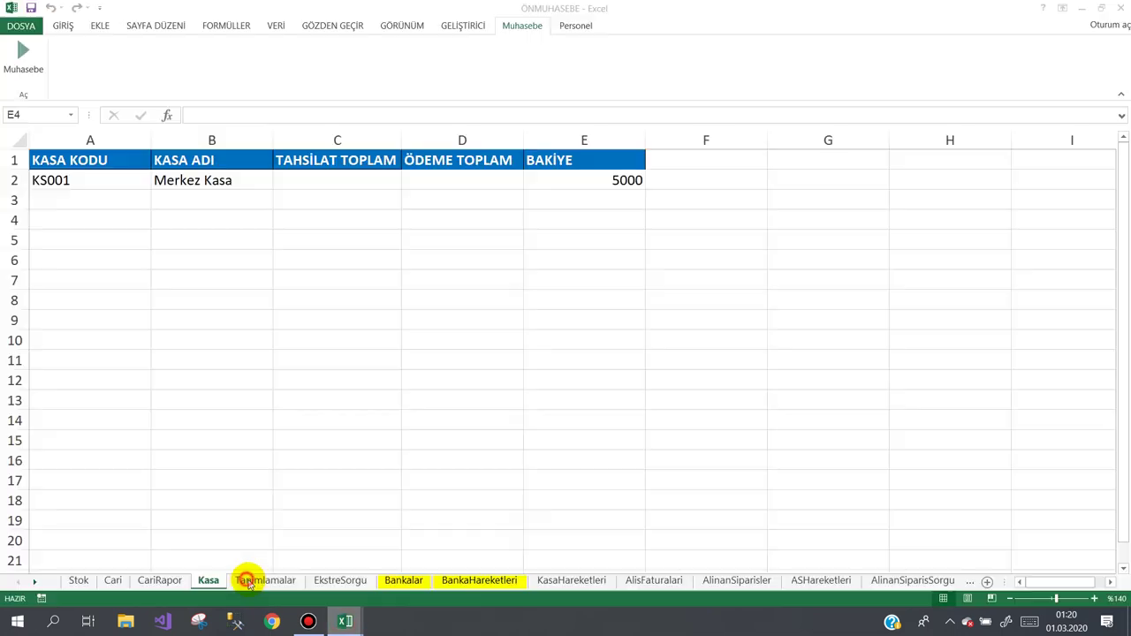
{"action": "left_click", "coordinate": [403, 582]}
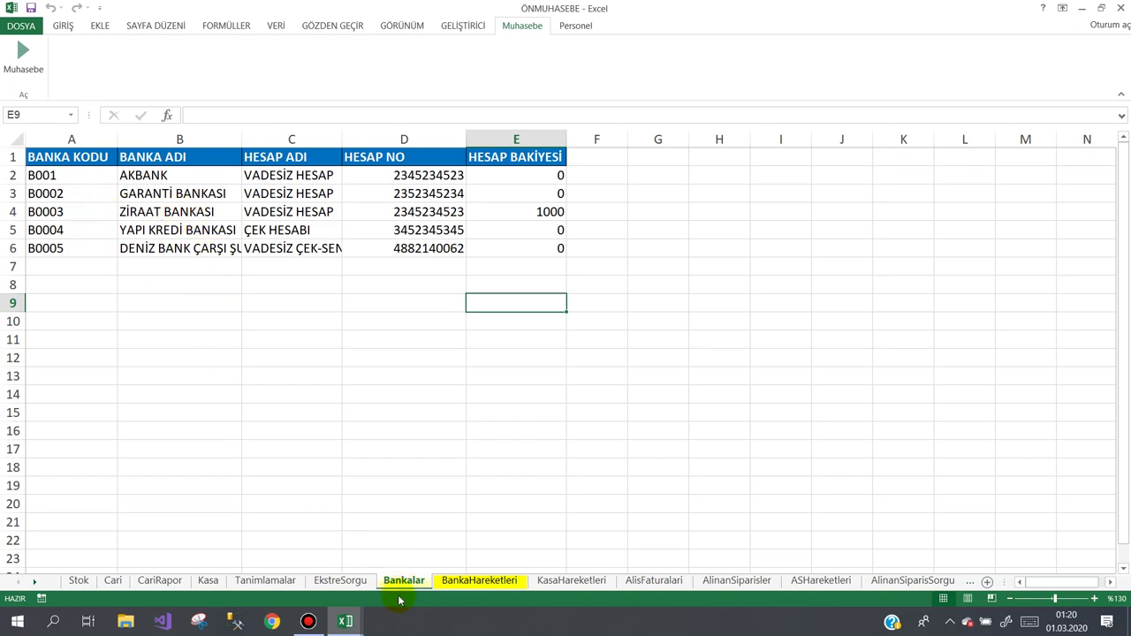
{"action": "left_click", "coordinate": [345, 621]}
{"action": "left_click", "coordinate": [439, 575]}
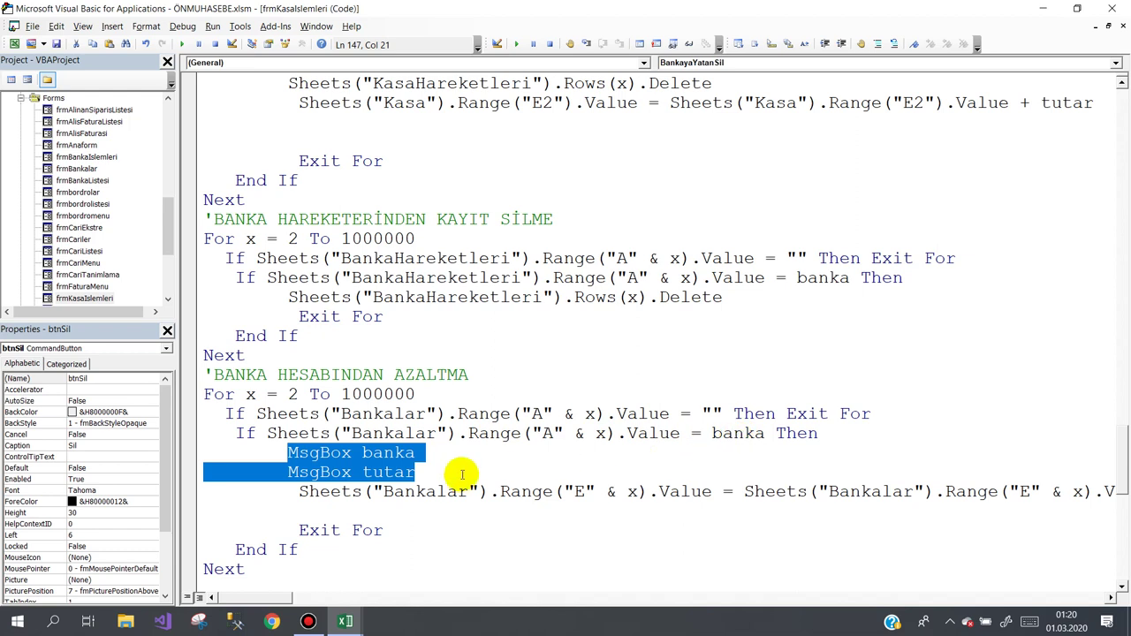
- Move the MsgBox banka and MsgBox tutar lines onto a new line after Next
{"action": "key", "text": "Delete"}
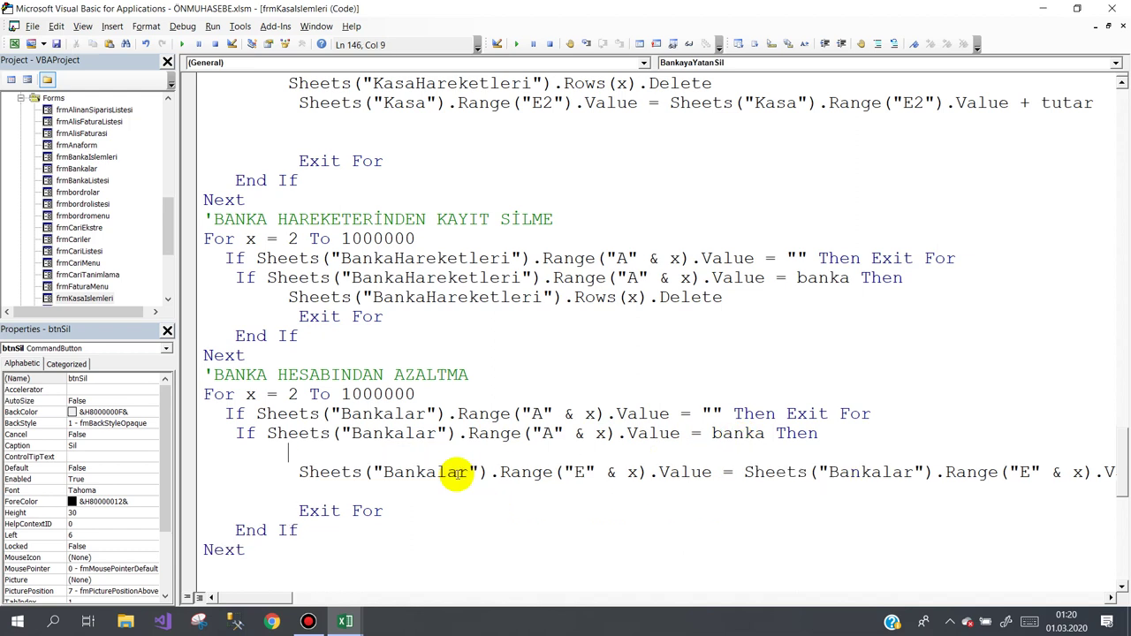
{"action": "left_click", "coordinate": [277, 361]}
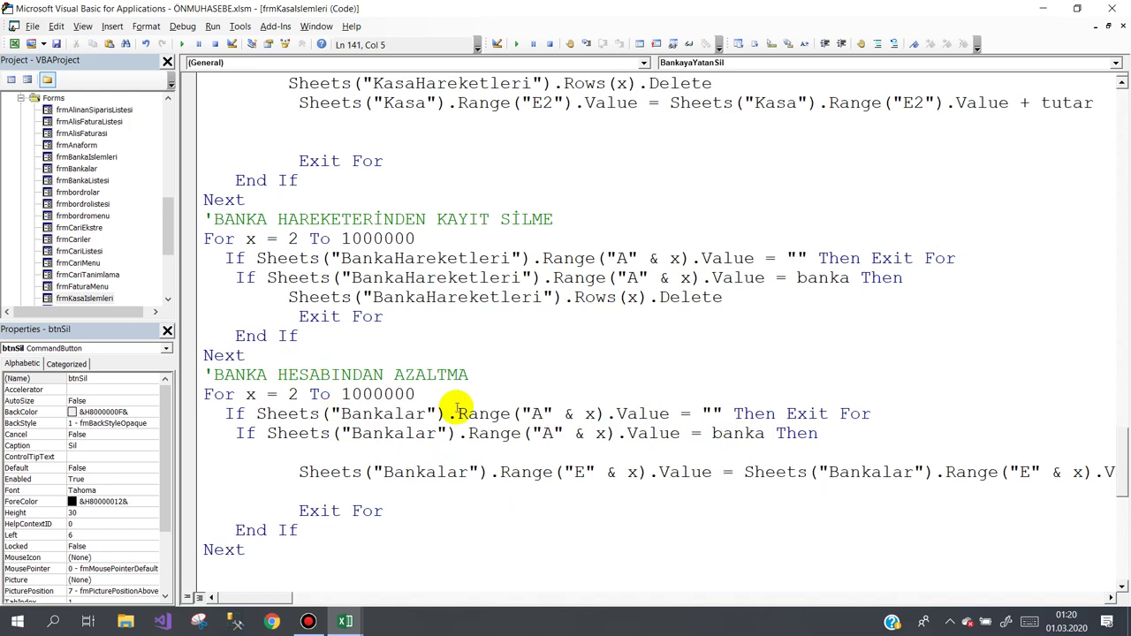
{"action": "key", "text": "Return"}
{"action": "type", "text": "MsgBox banka         MsgBox tutar"}
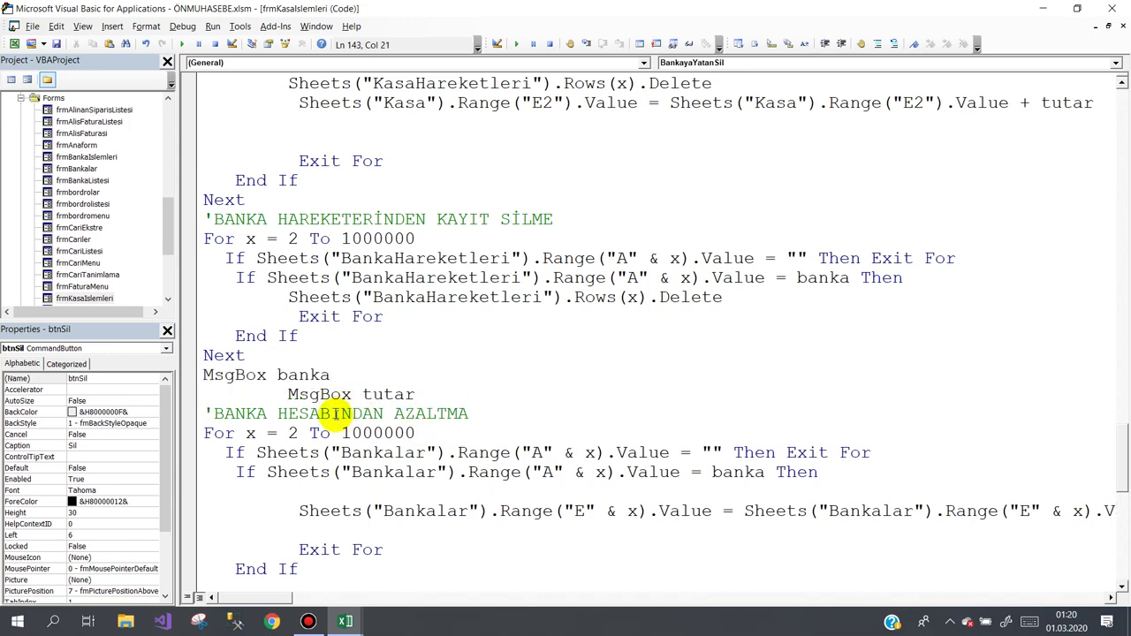
{"action": "left_click", "coordinate": [202, 376]}
- Bring the Excel workbook back to the front
{"action": "left_click", "coordinate": [251, 393]}
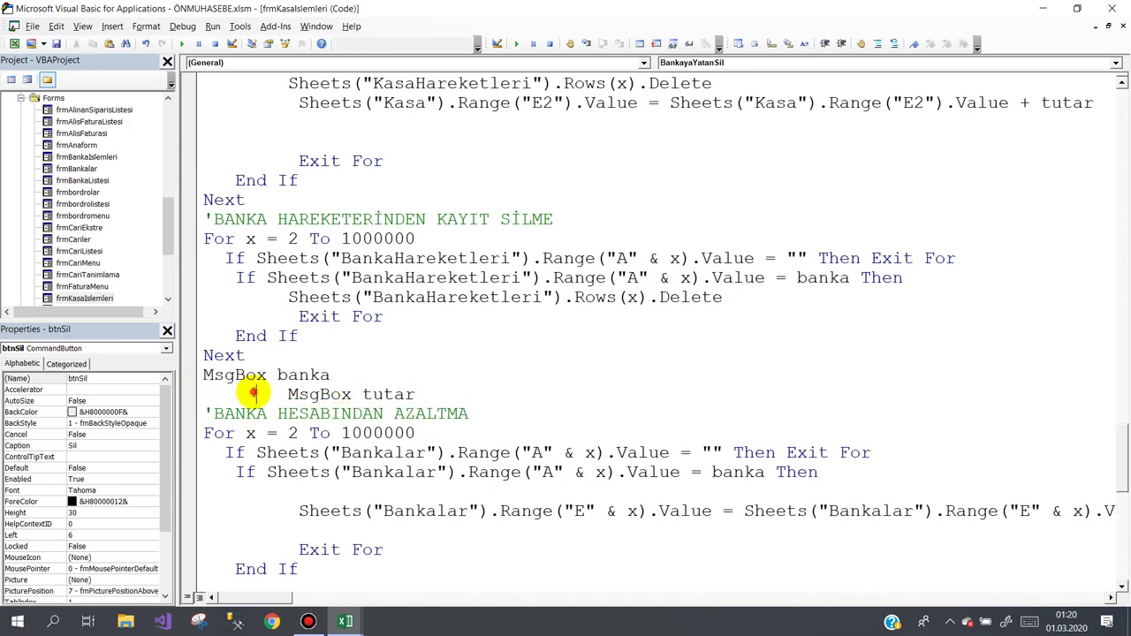
{"action": "mouse_move", "coordinate": [344, 619]}
{"action": "left_click", "coordinate": [293, 548]}
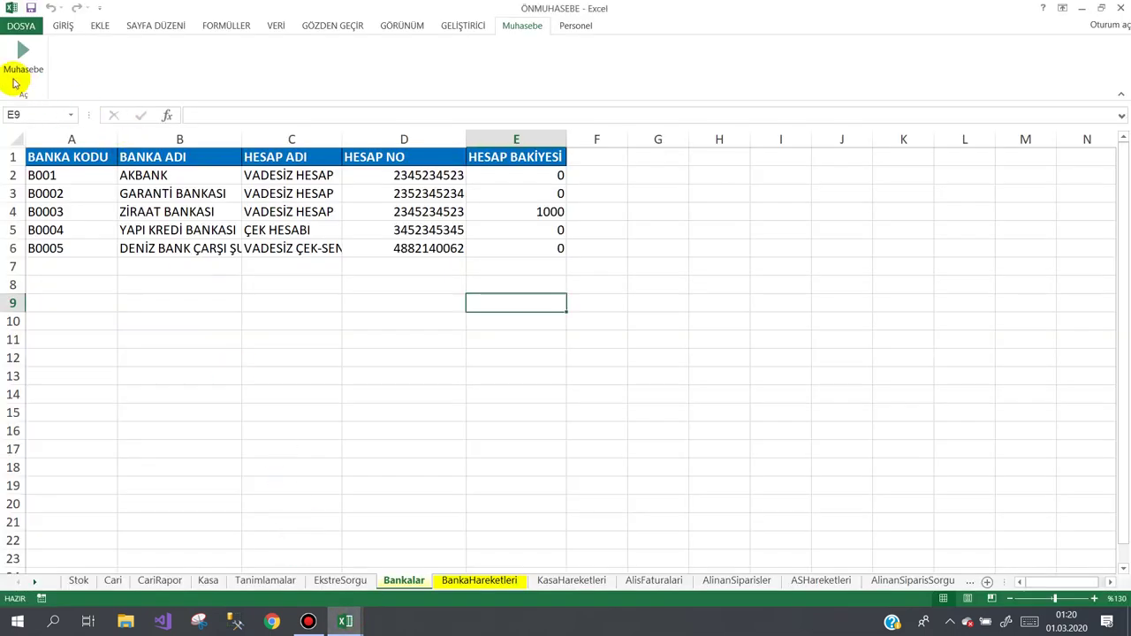
- Record a 1500 bank deposit to B0005 through Kasa İşlemleri and save it
{"action": "left_click", "coordinate": [20, 69]}
{"action": "left_click", "coordinate": [221, 117]}
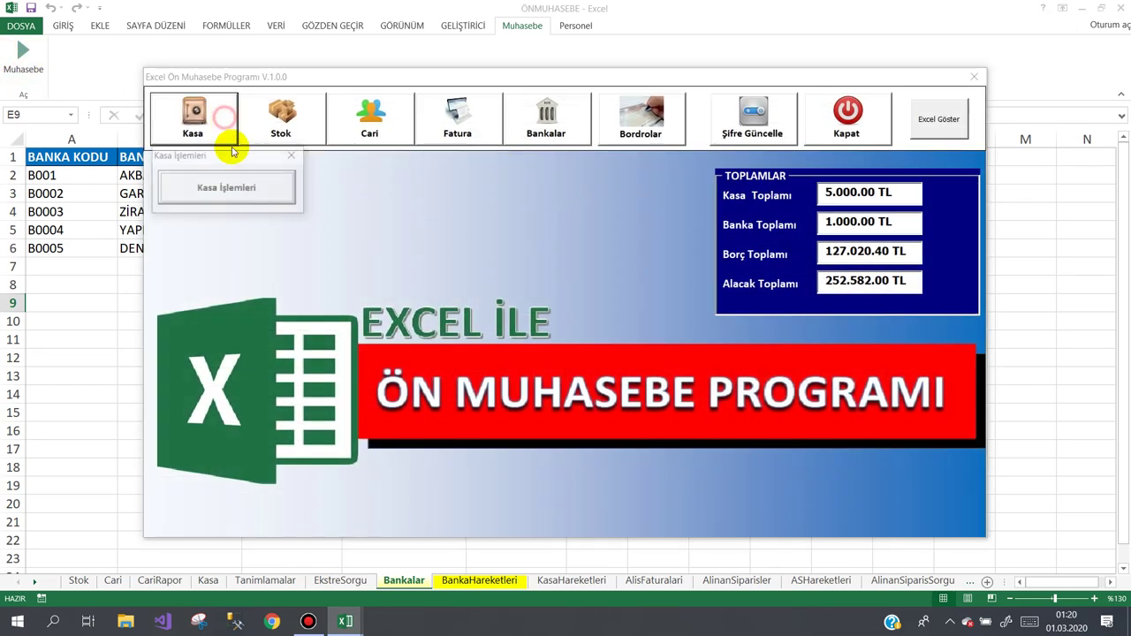
{"action": "left_click", "coordinate": [258, 183]}
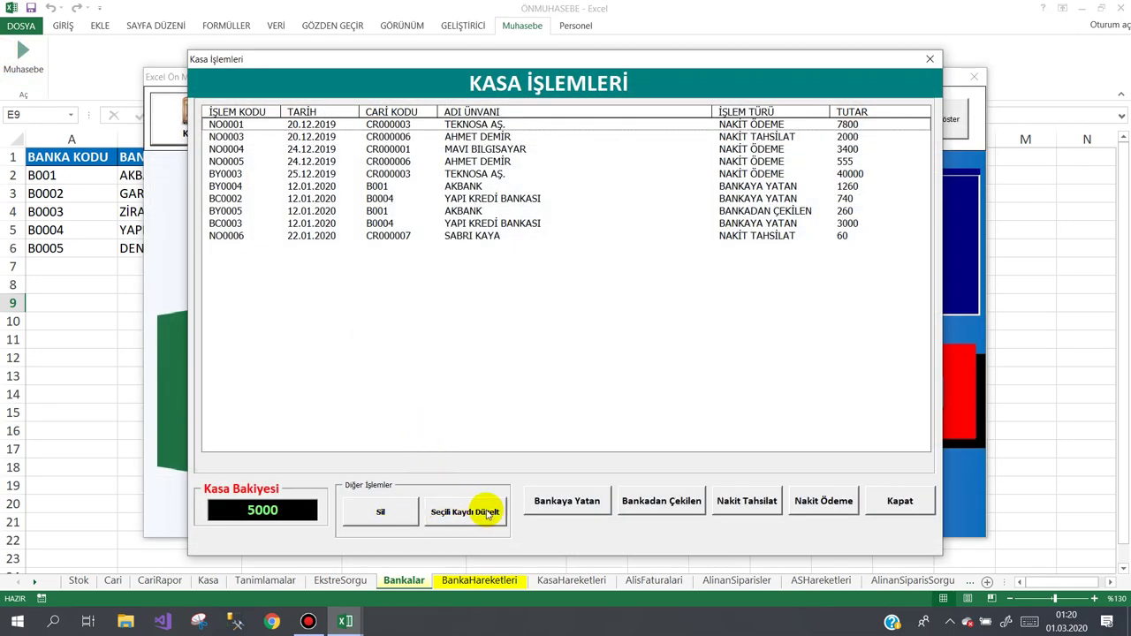
{"action": "left_click", "coordinate": [542, 500]}
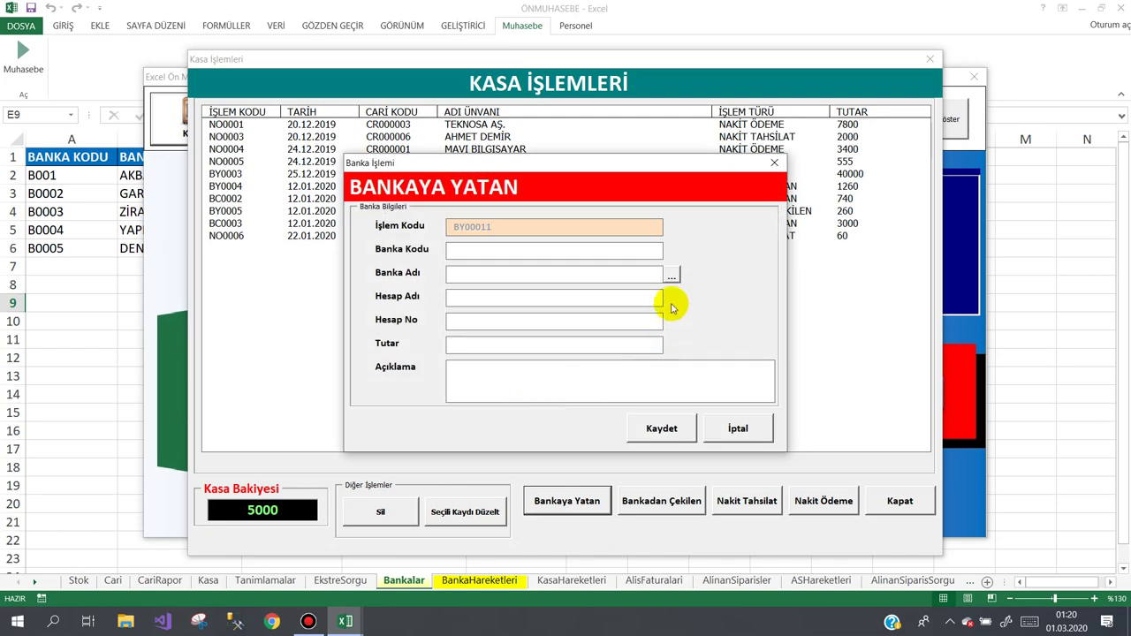
{"action": "left_click", "coordinate": [671, 276]}
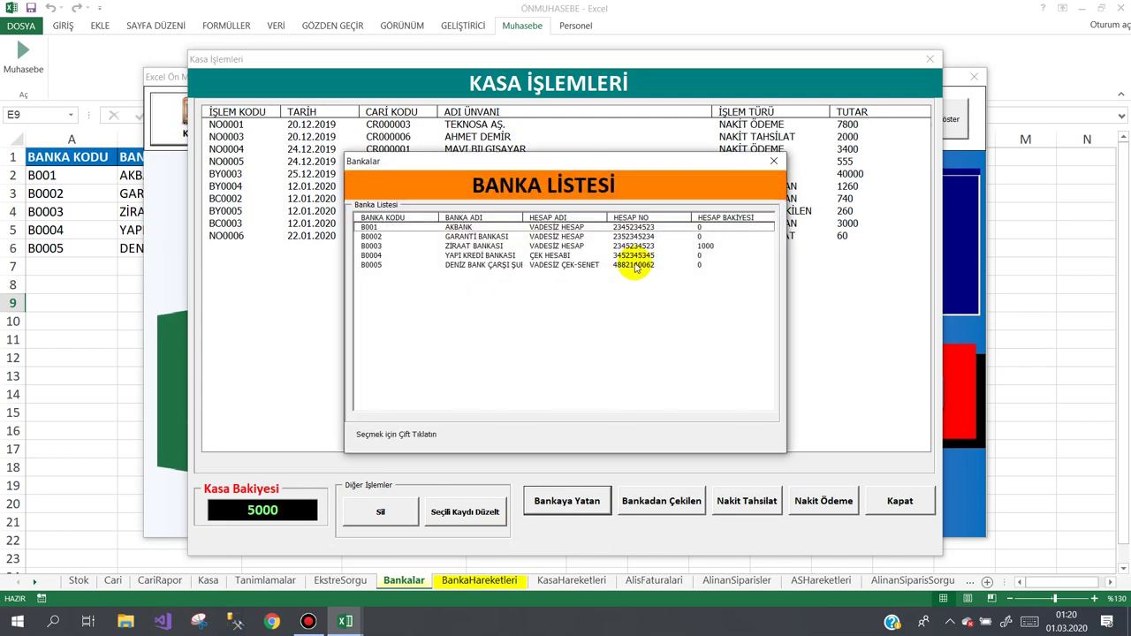
{"action": "double_click", "coordinate": [578, 264]}
{"action": "type", "text": "1500"}
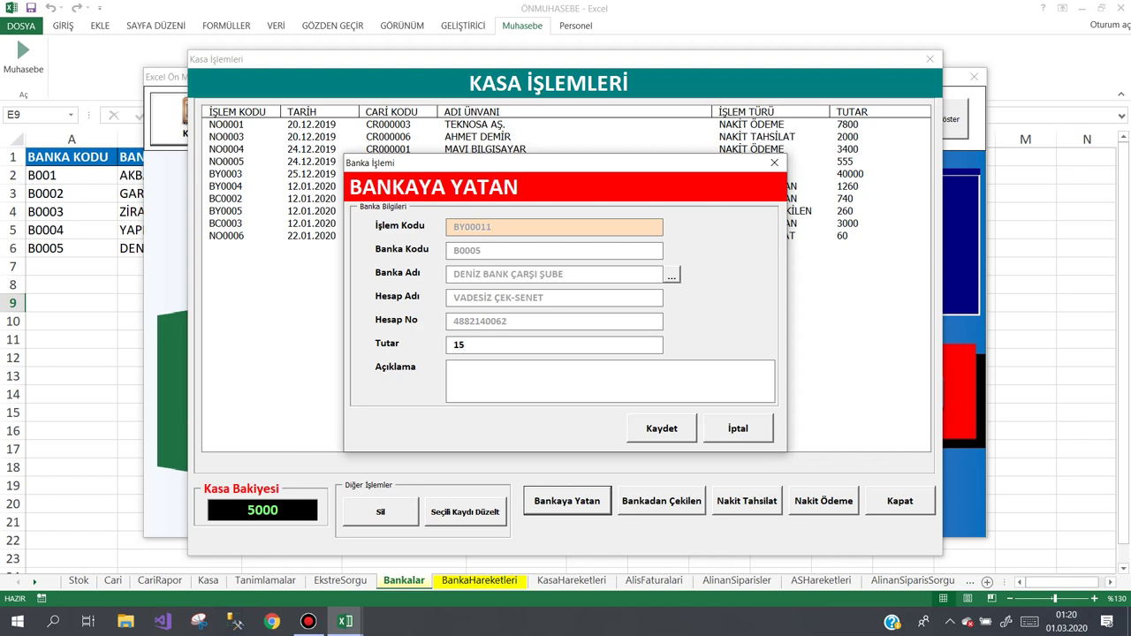
{"action": "left_click", "coordinate": [662, 428]}
{"action": "left_click", "coordinate": [541, 367]}
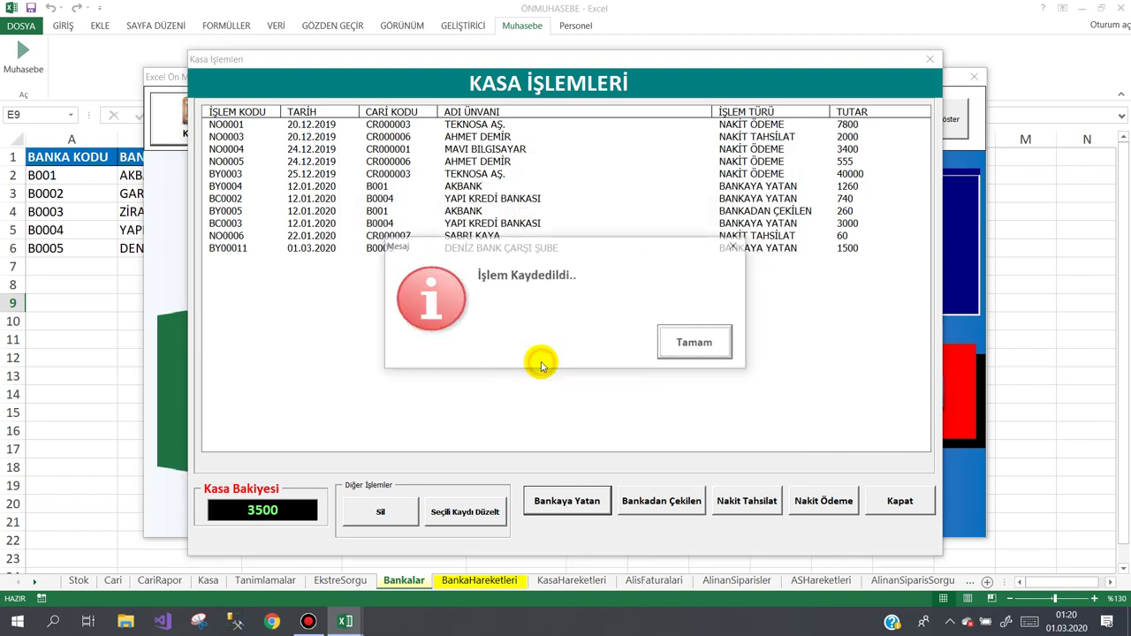
{"action": "left_click", "coordinate": [682, 339]}
- Delete deposit BY00011, dismiss the debug messages, and close both forms
{"action": "left_click", "coordinate": [264, 248]}
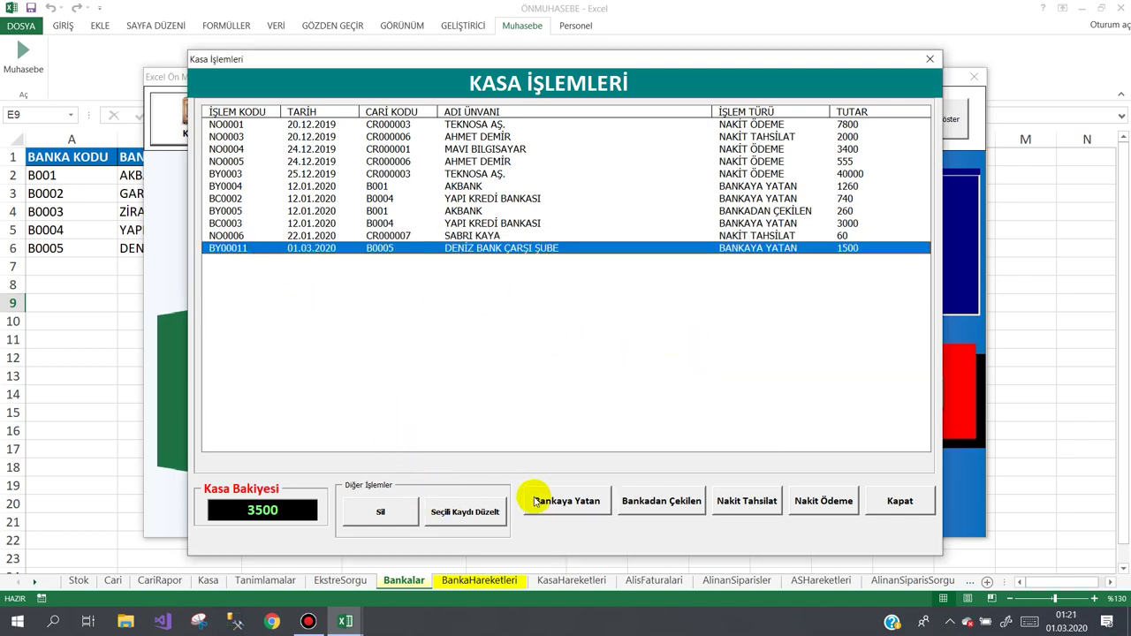
{"action": "left_click", "coordinate": [380, 512]}
{"action": "left_click", "coordinate": [538, 360]}
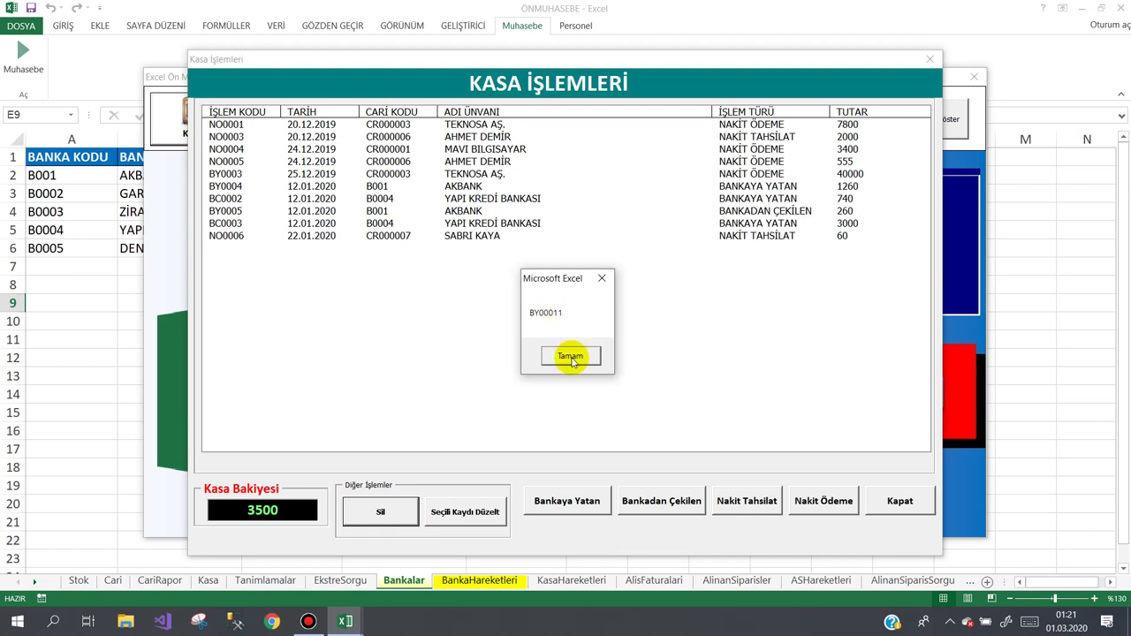
{"action": "left_click", "coordinate": [571, 359]}
{"action": "left_click", "coordinate": [571, 358]}
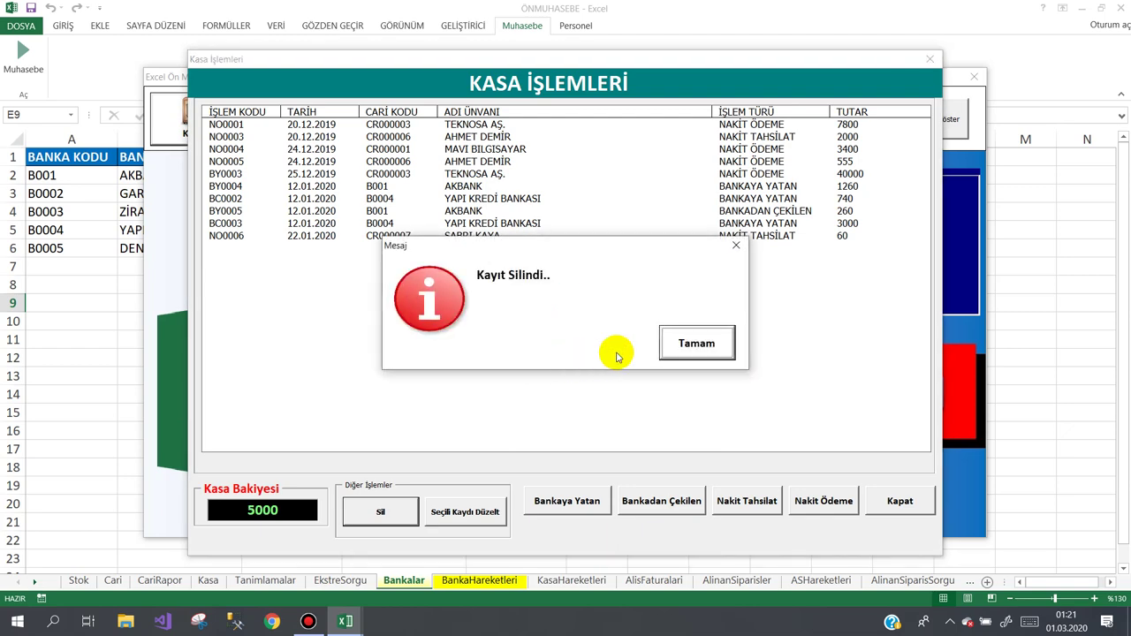
{"action": "left_click", "coordinate": [694, 349]}
{"action": "left_click", "coordinate": [899, 501]}
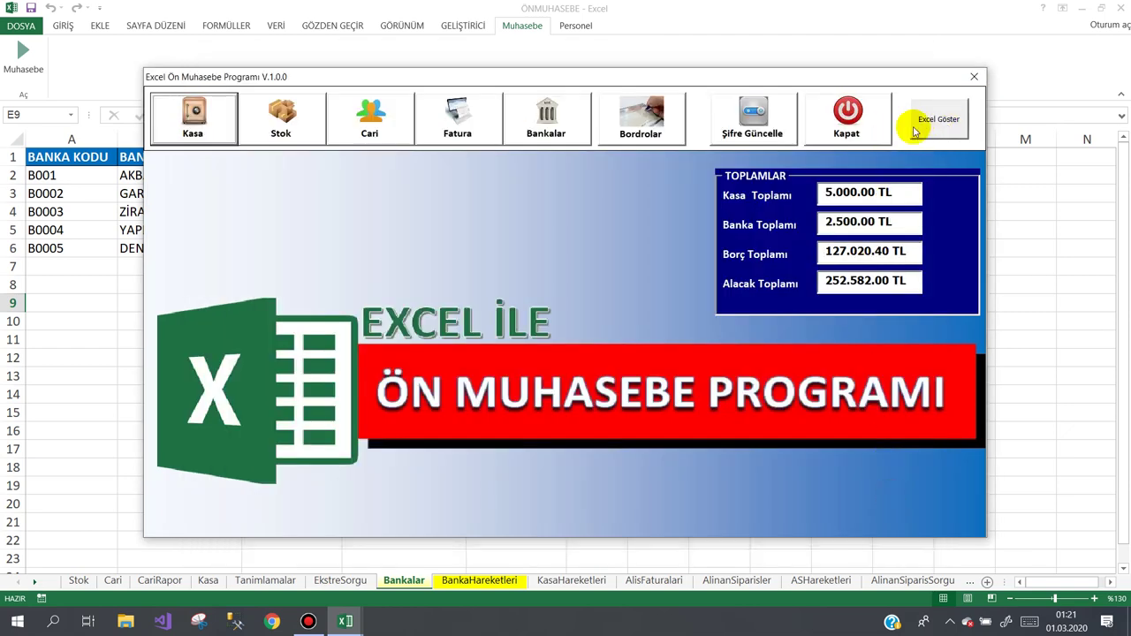
{"action": "left_click", "coordinate": [873, 126]}
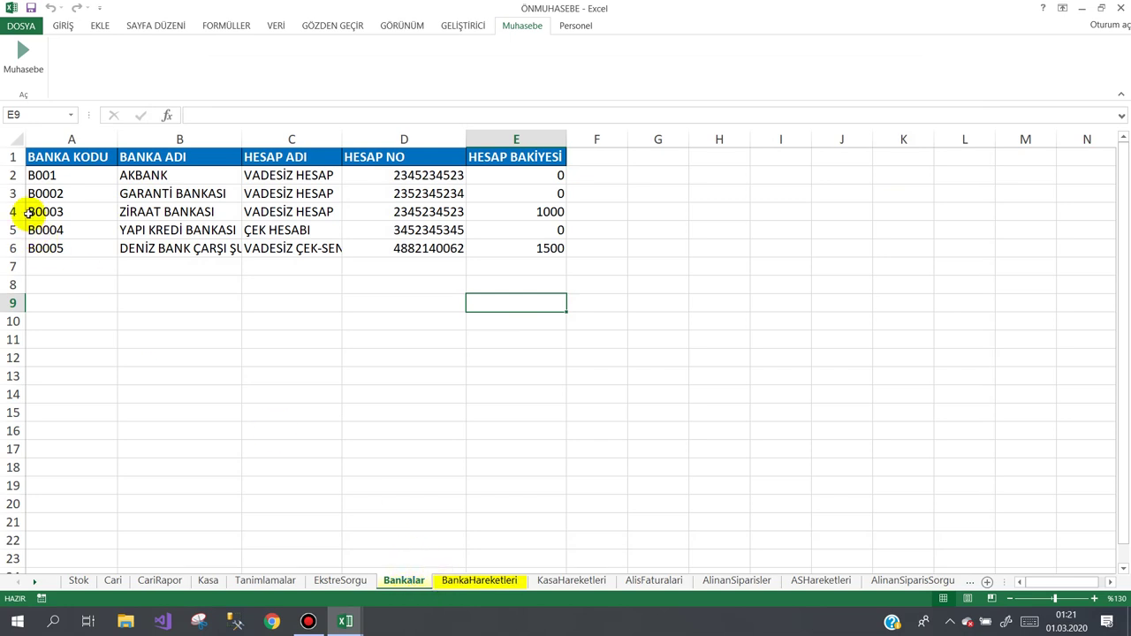
- Review the Bankalar balances, checking the B0002 bank row
{"action": "left_click", "coordinate": [50, 194]}
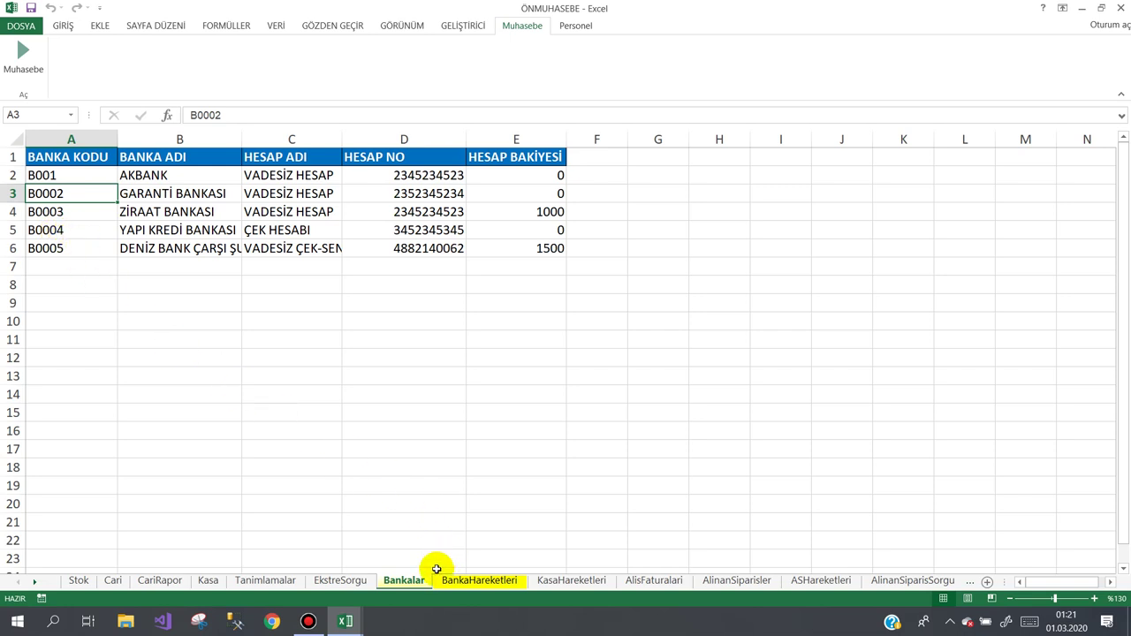
{"action": "mouse_move", "coordinate": [347, 626]}
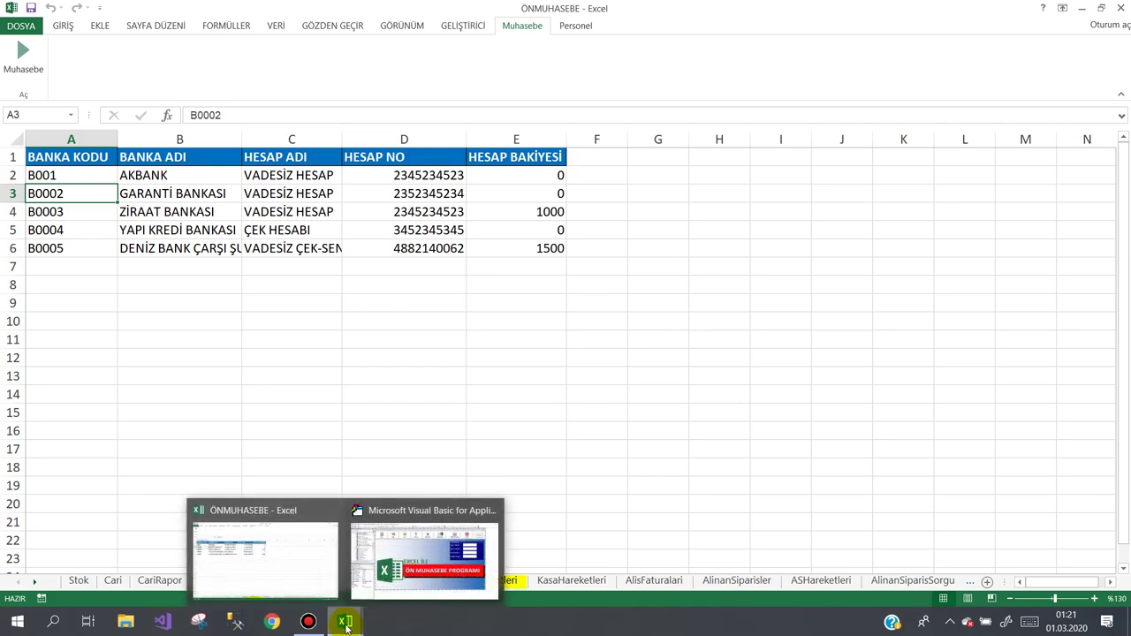
{"action": "left_click", "coordinate": [297, 410]}
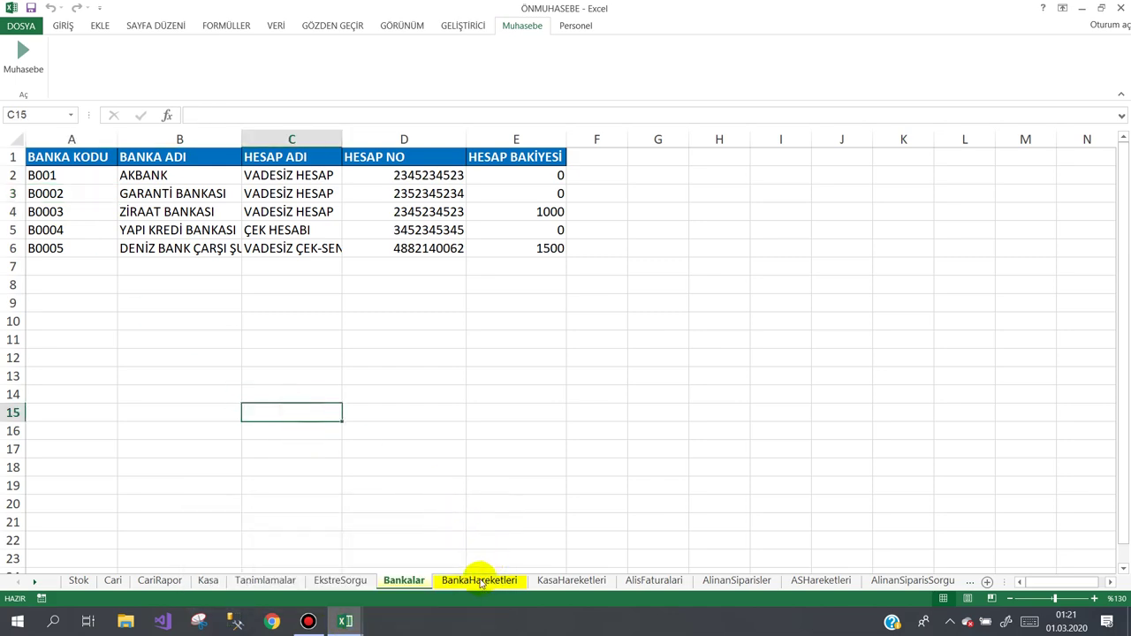
- Inspect BankaHareketleri row 9 (BY0008, B0003), then switch to the VBA editor
{"action": "left_click", "coordinate": [479, 580]}
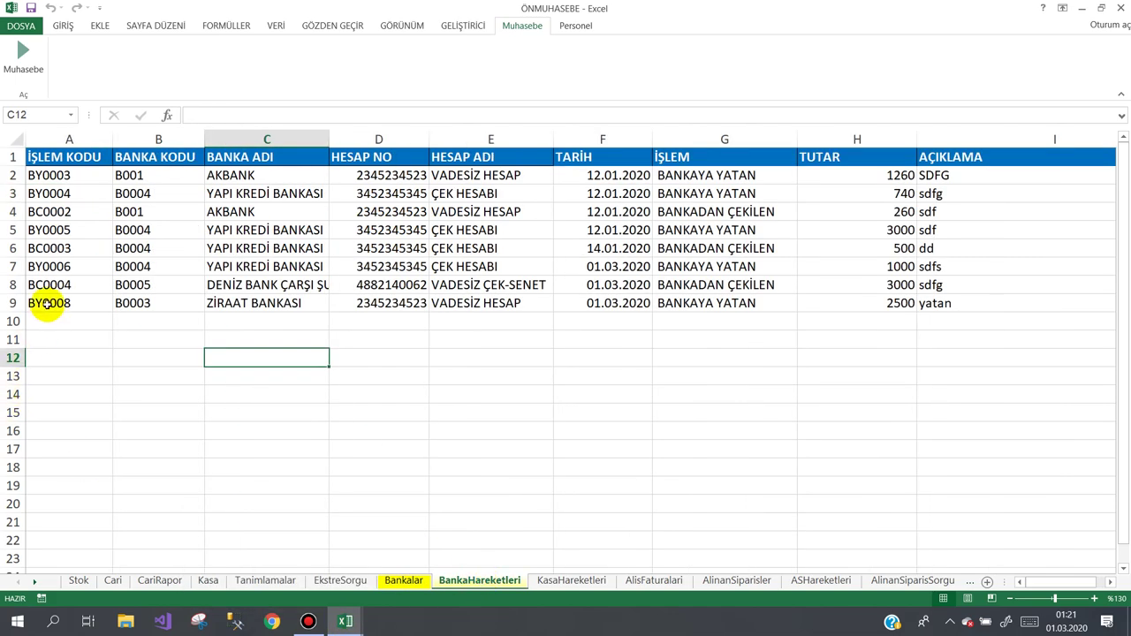
{"action": "left_click", "coordinate": [51, 304]}
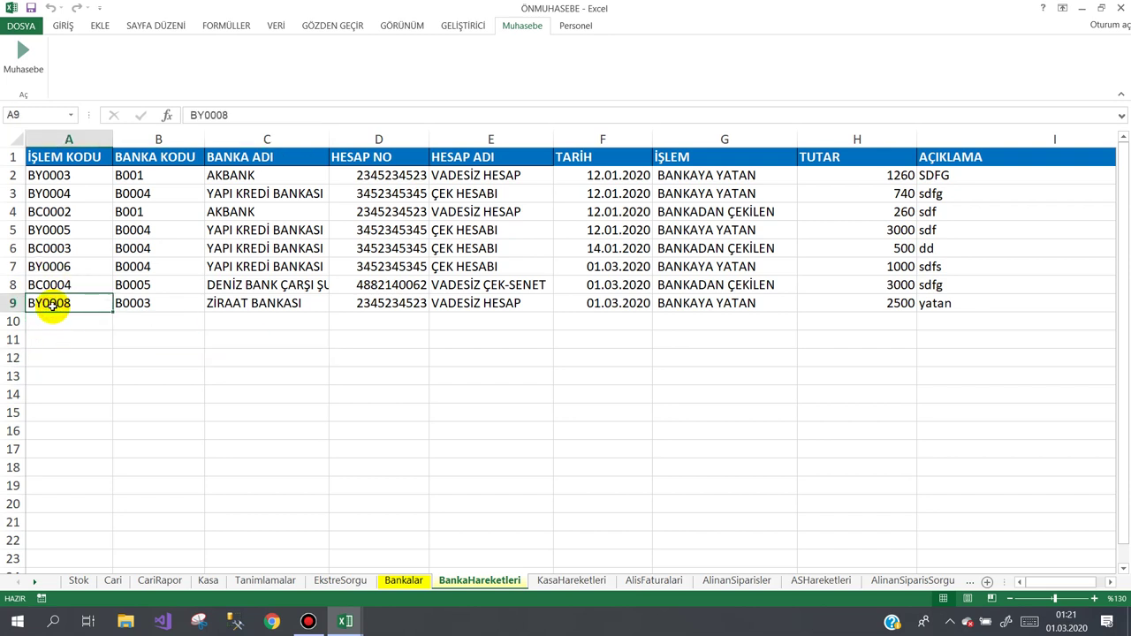
{"action": "left_click", "coordinate": [162, 304]}
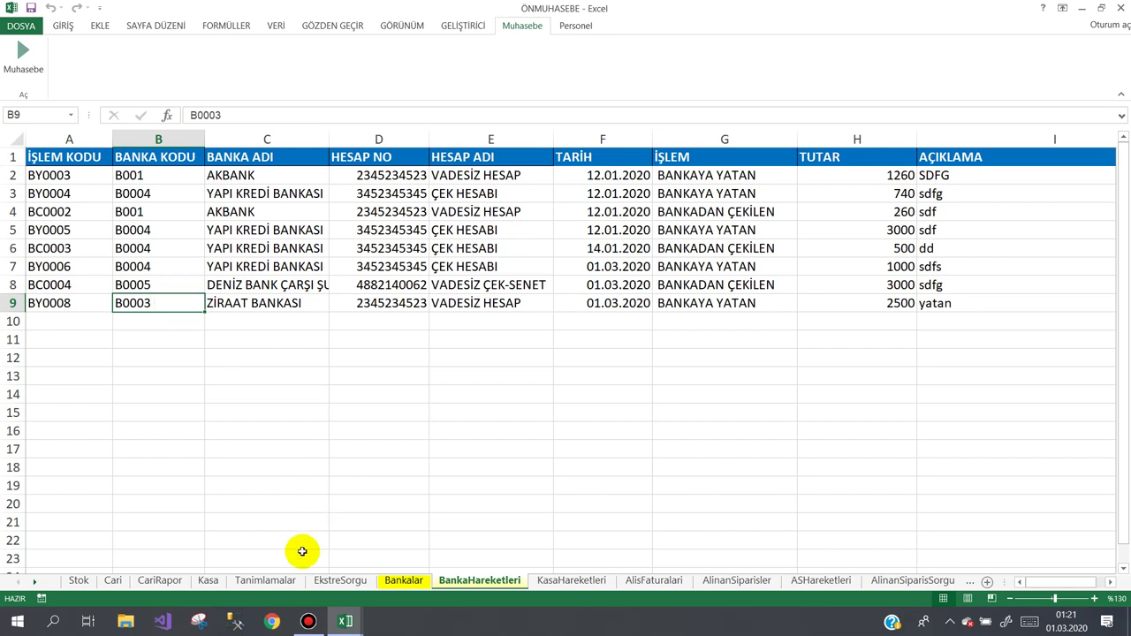
{"action": "left_click", "coordinate": [343, 624]}
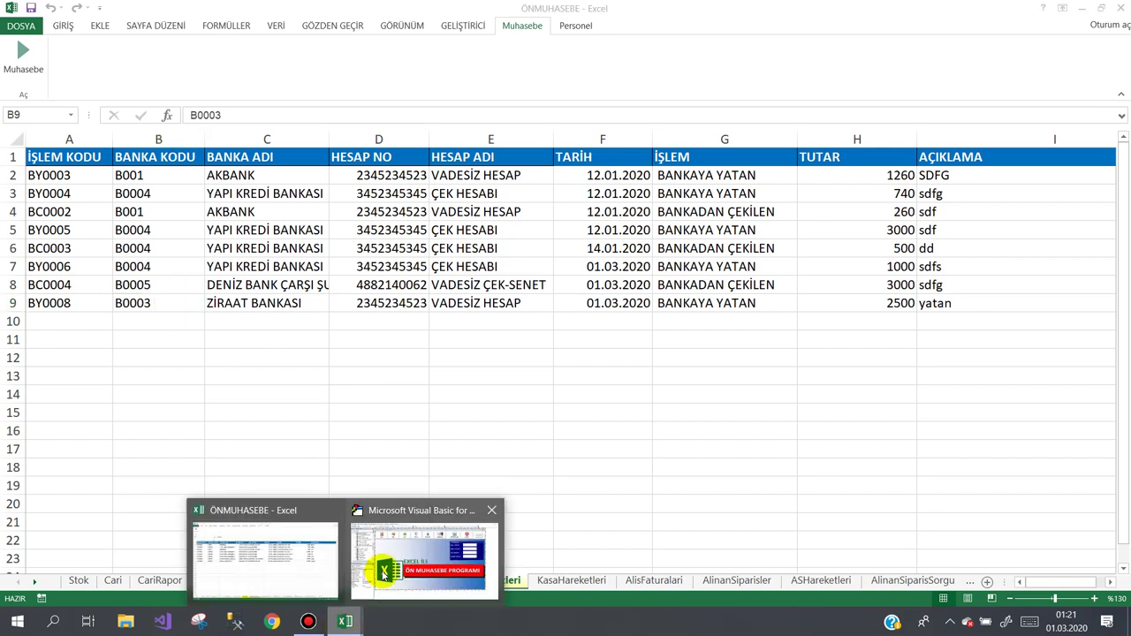
{"action": "left_click", "coordinate": [394, 550]}
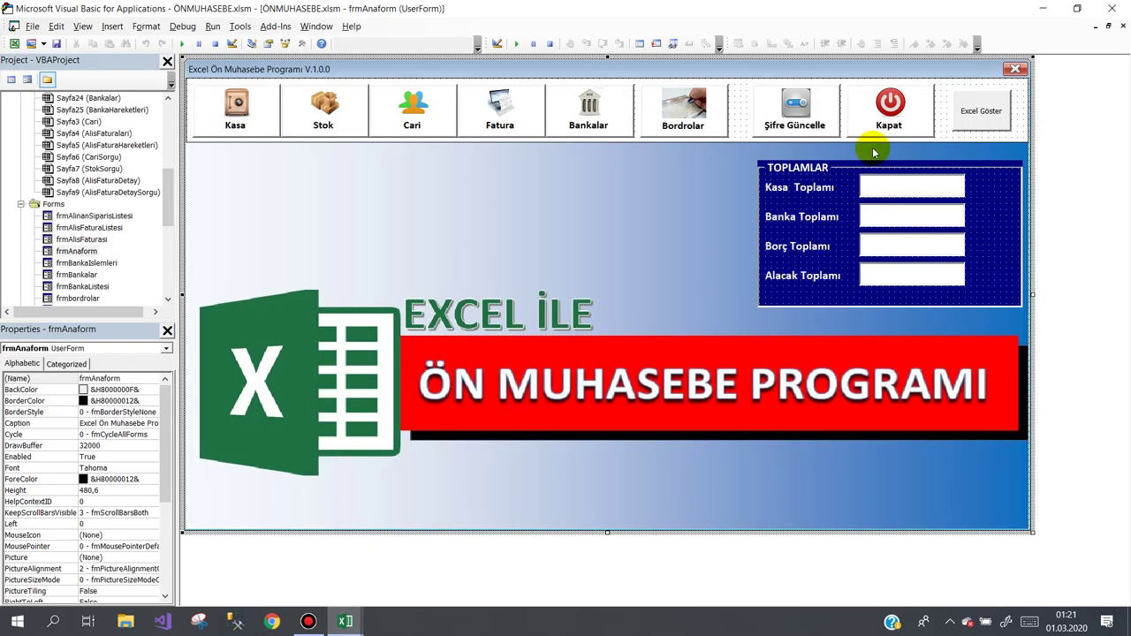
- Open the Kasa İşlemleri form design and its delete button's code
{"action": "left_click", "coordinate": [172, 207]}
{"action": "left_click_drag", "start_coordinate": [172, 207], "coordinate": [167, 247]}
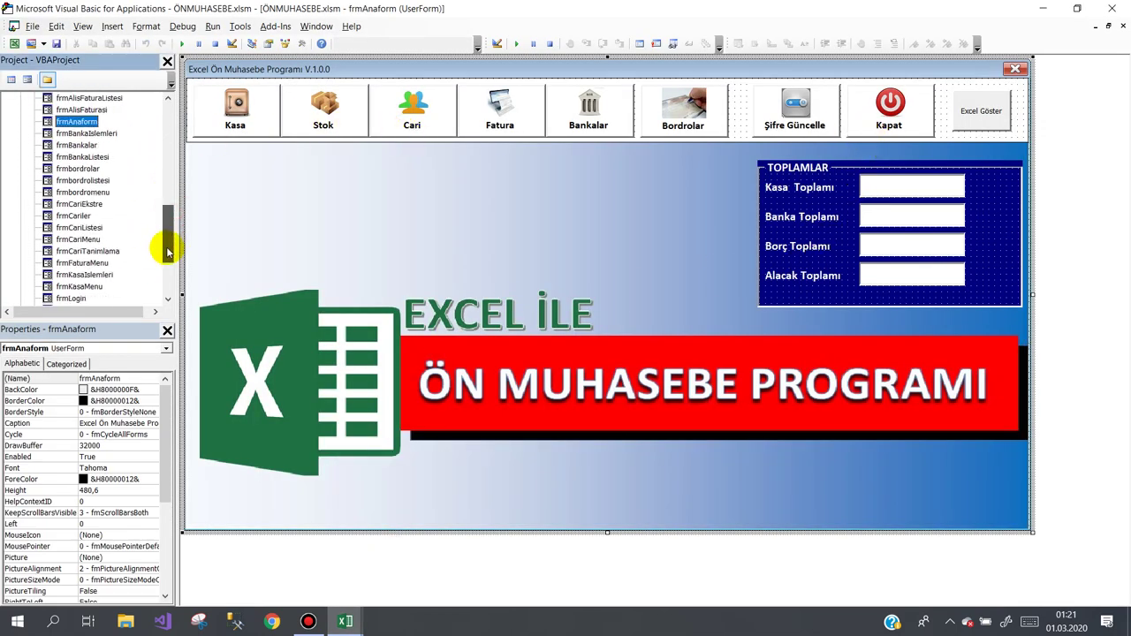
{"action": "double_click", "coordinate": [85, 239]}
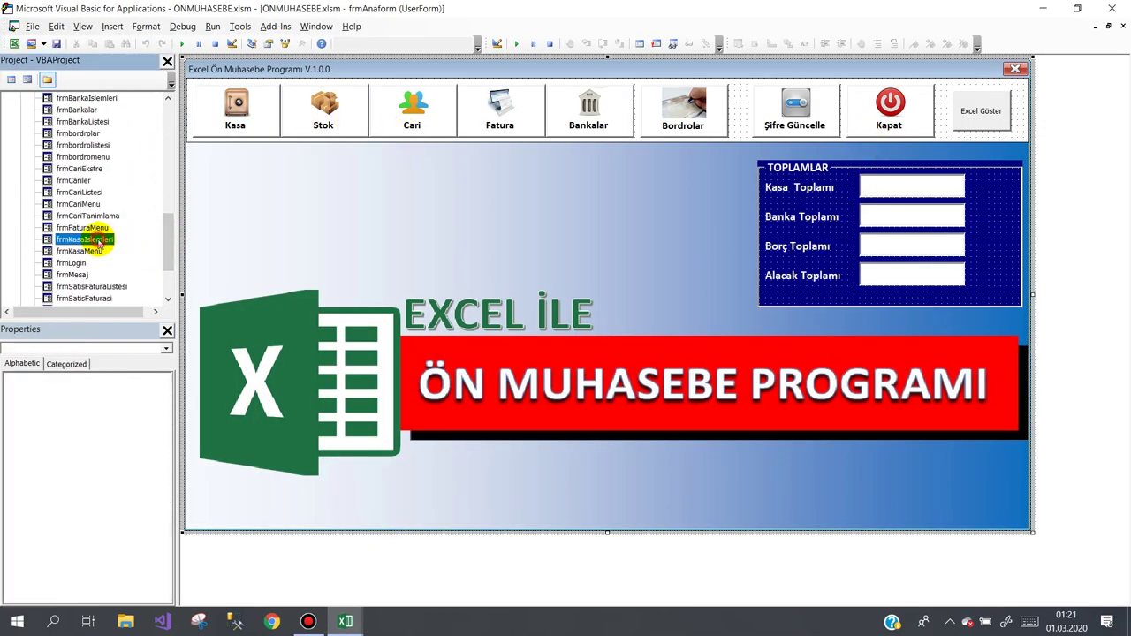
{"action": "double_click", "coordinate": [389, 514]}
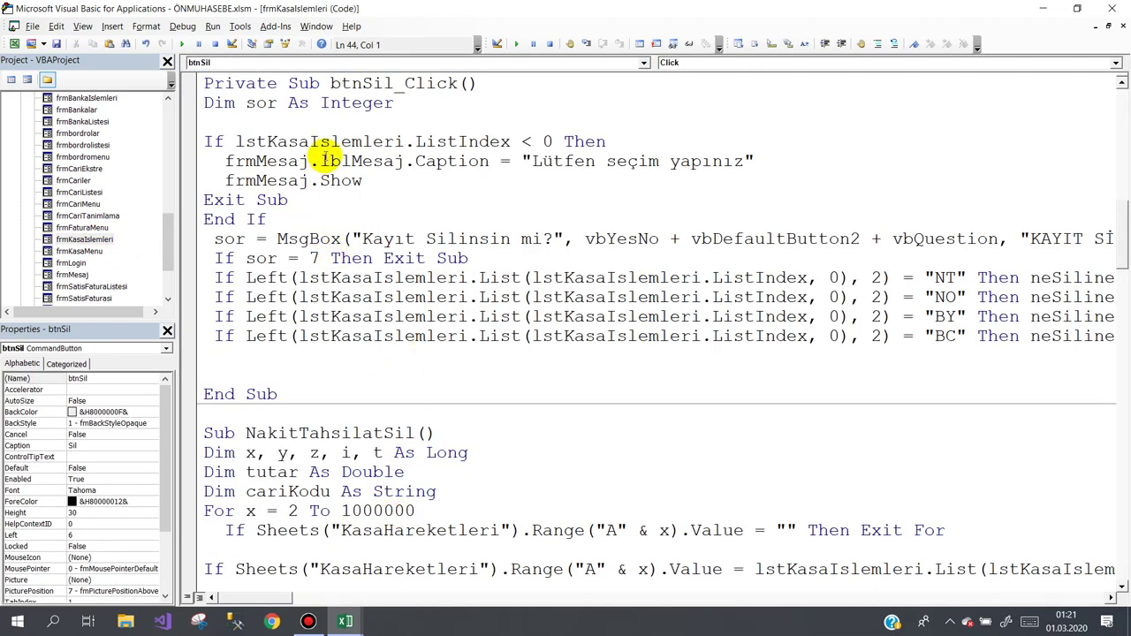
- Insert a blank line below 'Dim banka As String' in Sub BankayaYatanSil
{"action": "scroll", "coordinate": [327, 159], "scroll_direction": "up", "scroll_amount": 1}
{"action": "scroll", "coordinate": [310, 220], "scroll_direction": "down", "scroll_amount": 3}
{"action": "scroll", "coordinate": [286, 172], "scroll_direction": "down", "scroll_amount": 5}
{"action": "scroll", "coordinate": [304, 250], "scroll_direction": "down", "scroll_amount": 6}
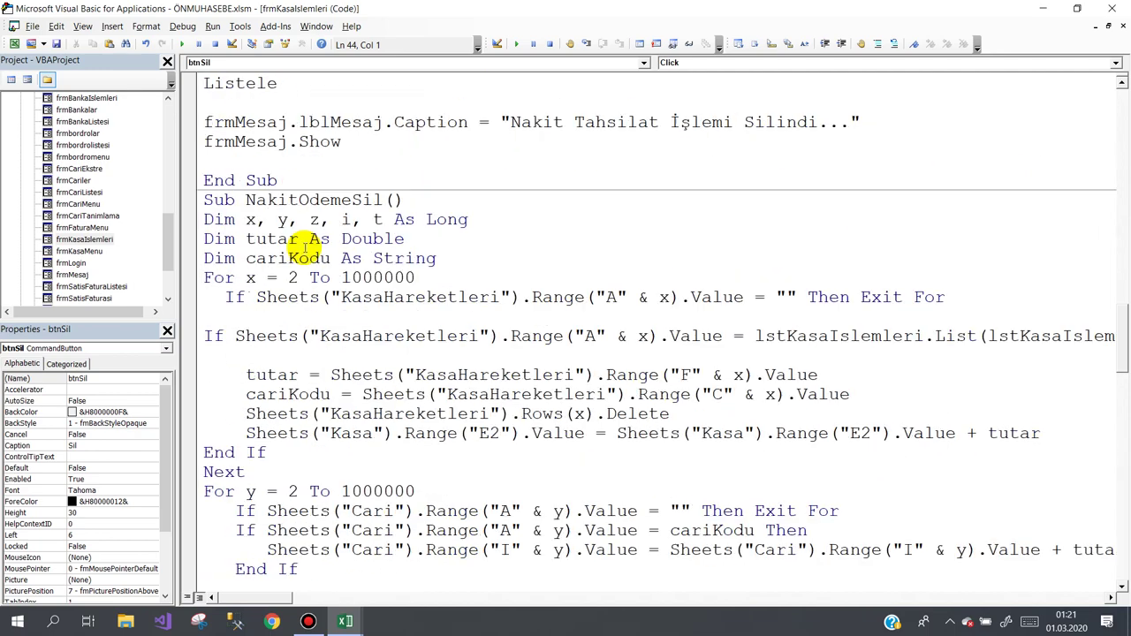
{"action": "scroll", "coordinate": [302, 249], "scroll_direction": "down", "scroll_amount": 3}
{"action": "scroll", "coordinate": [277, 522], "scroll_direction": "down", "scroll_amount": 7}
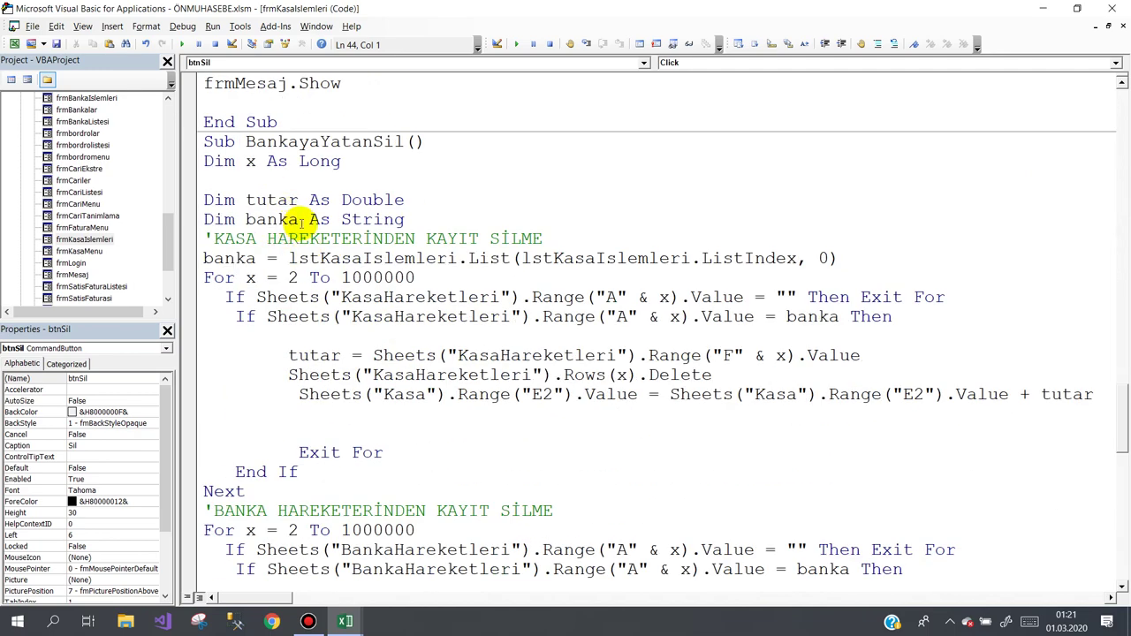
{"action": "left_click", "coordinate": [407, 219]}
{"action": "key", "text": "Return"}
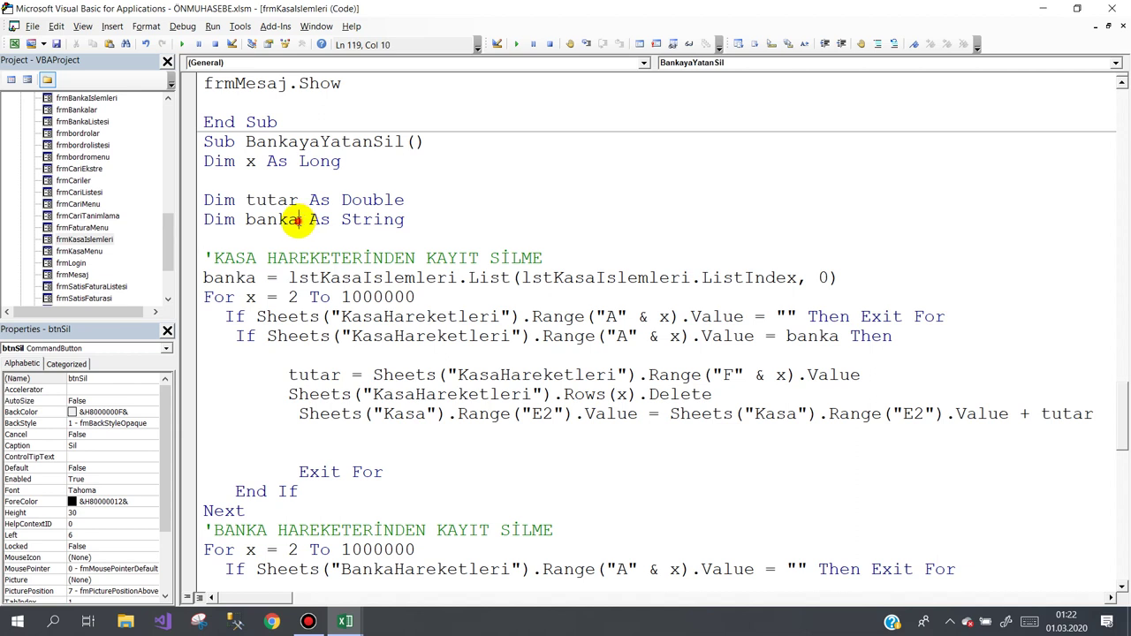
- Type 'Dim bankaKodu As String' on the new empty line in BankayaYatanSil
{"action": "left_click_drag", "start_coordinate": [296, 221], "coordinate": [255, 222]}
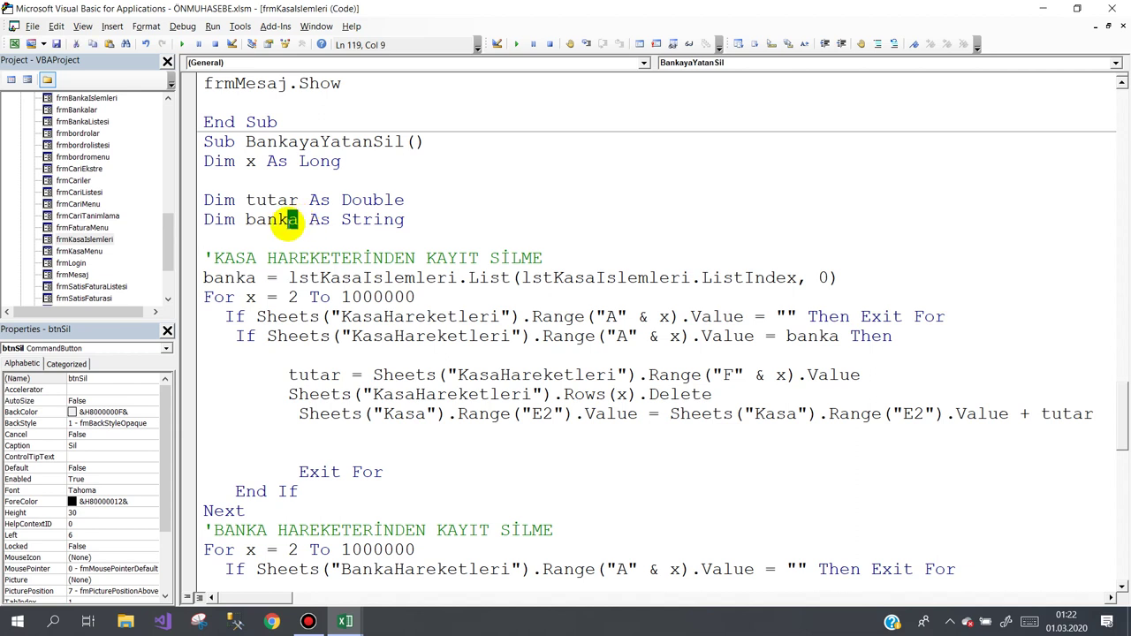
{"action": "left_click", "coordinate": [228, 230]}
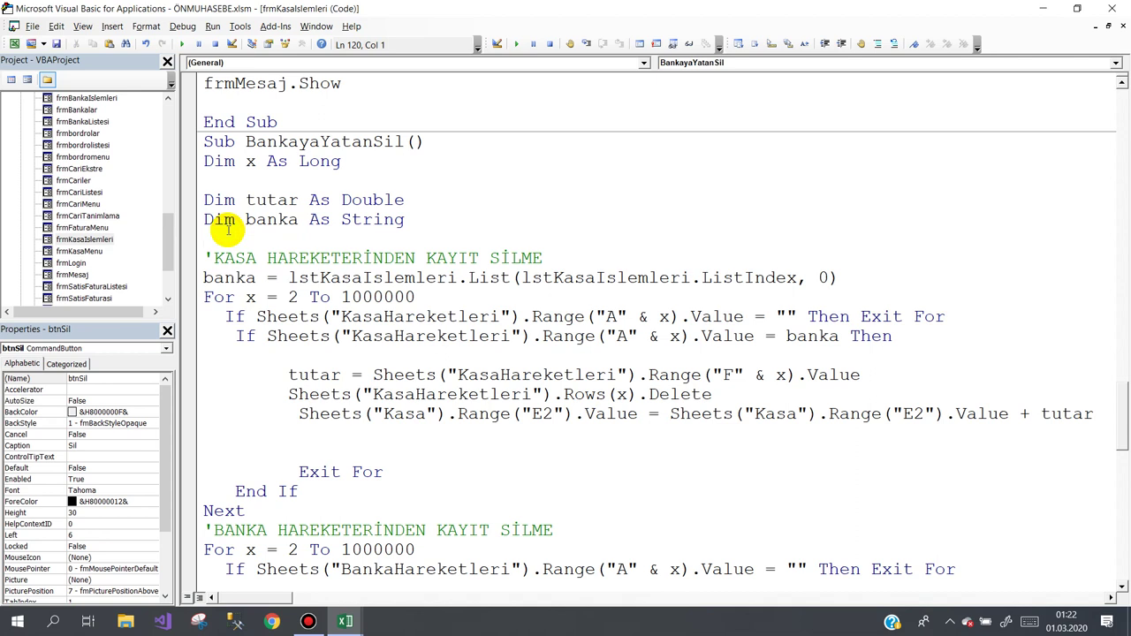
{"action": "type", "text": "dim bankaKodu"}
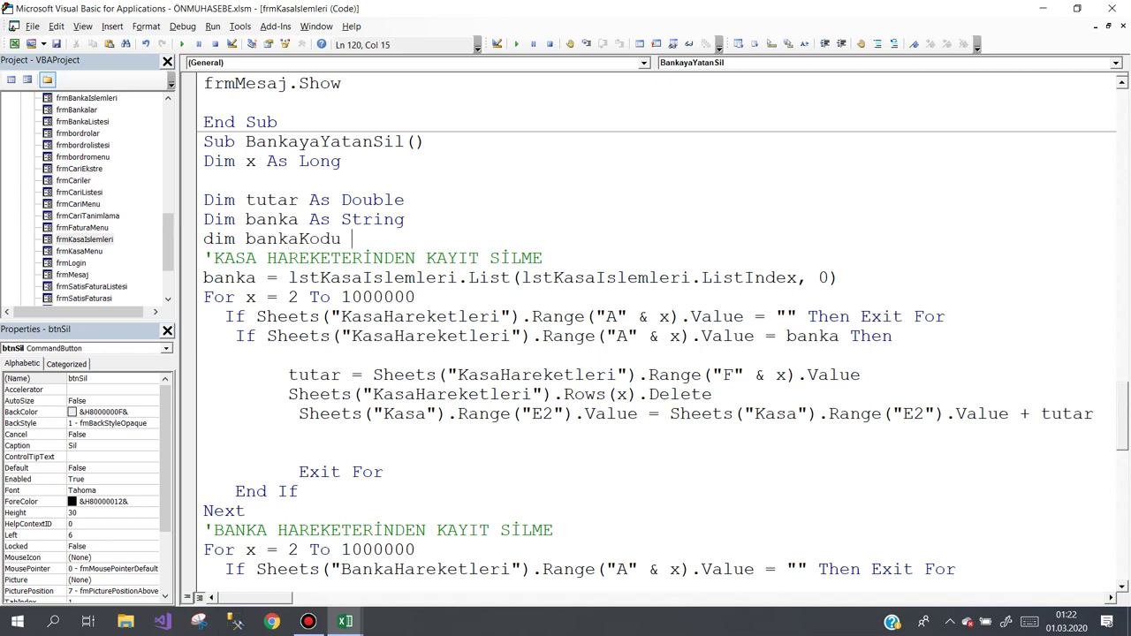
{"action": "type", "text": "str"}
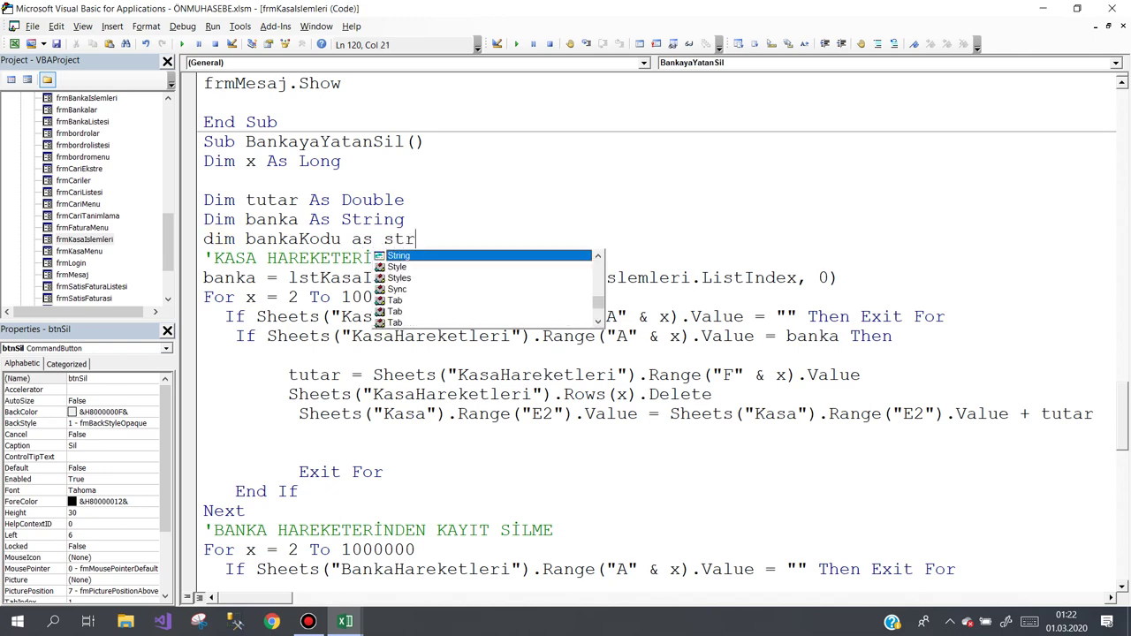
{"action": "left_click", "coordinate": [446, 299]}
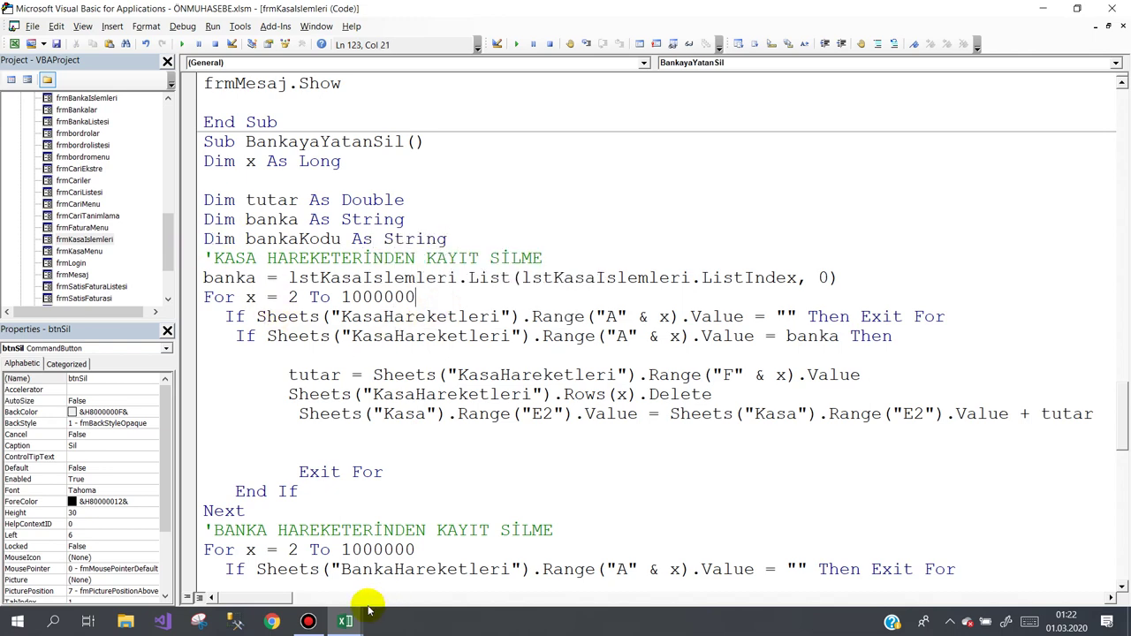
{"action": "mouse_move", "coordinate": [347, 618]}
{"action": "left_click", "coordinate": [256, 585]}
{"action": "left_click", "coordinate": [51, 304]}
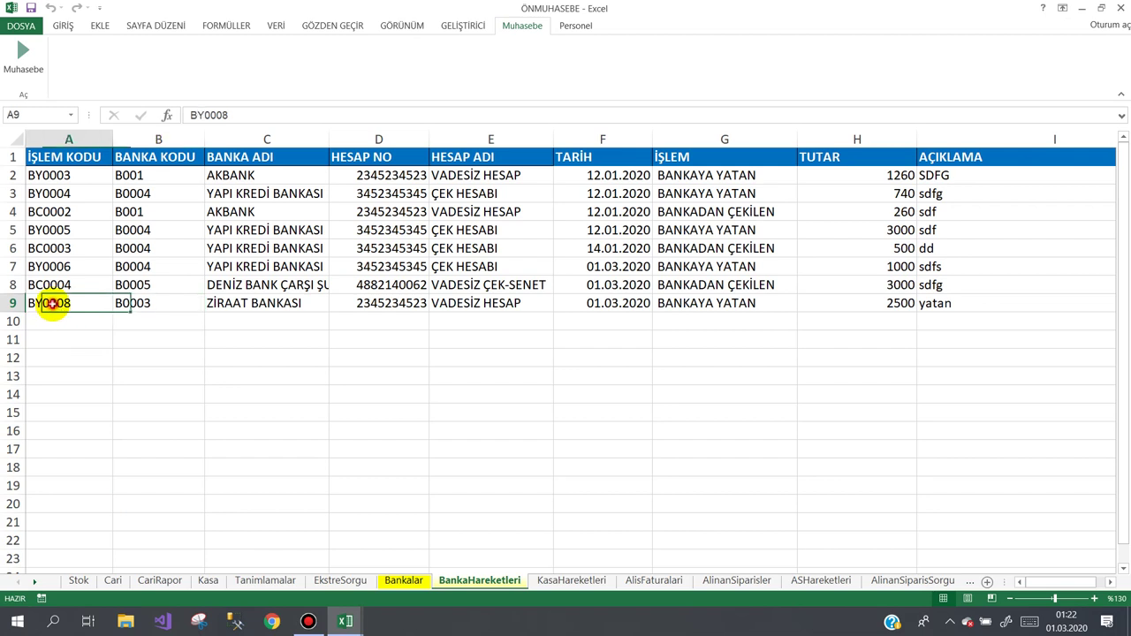
{"action": "left_click_drag", "start_coordinate": [57, 228], "coordinate": [59, 294]}
{"action": "left_click", "coordinate": [51, 260]}
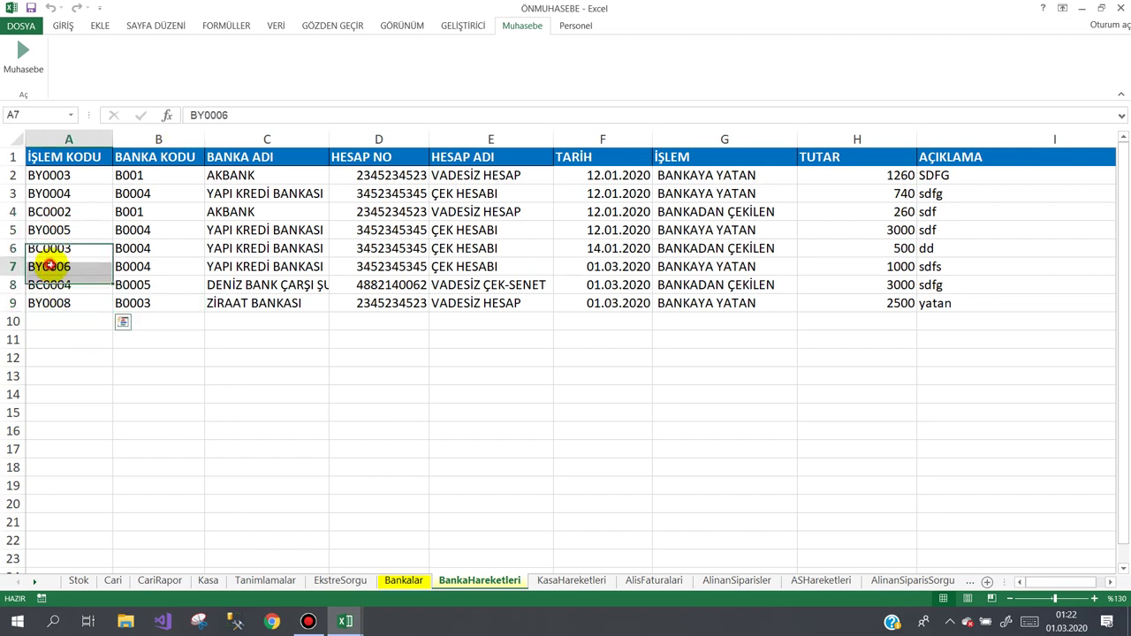
{"action": "left_click", "coordinate": [62, 303]}
{"action": "left_click", "coordinate": [64, 248]}
{"action": "left_click", "coordinate": [76, 212]}
{"action": "left_click", "coordinate": [70, 285]}
{"action": "left_click", "coordinate": [68, 303]}
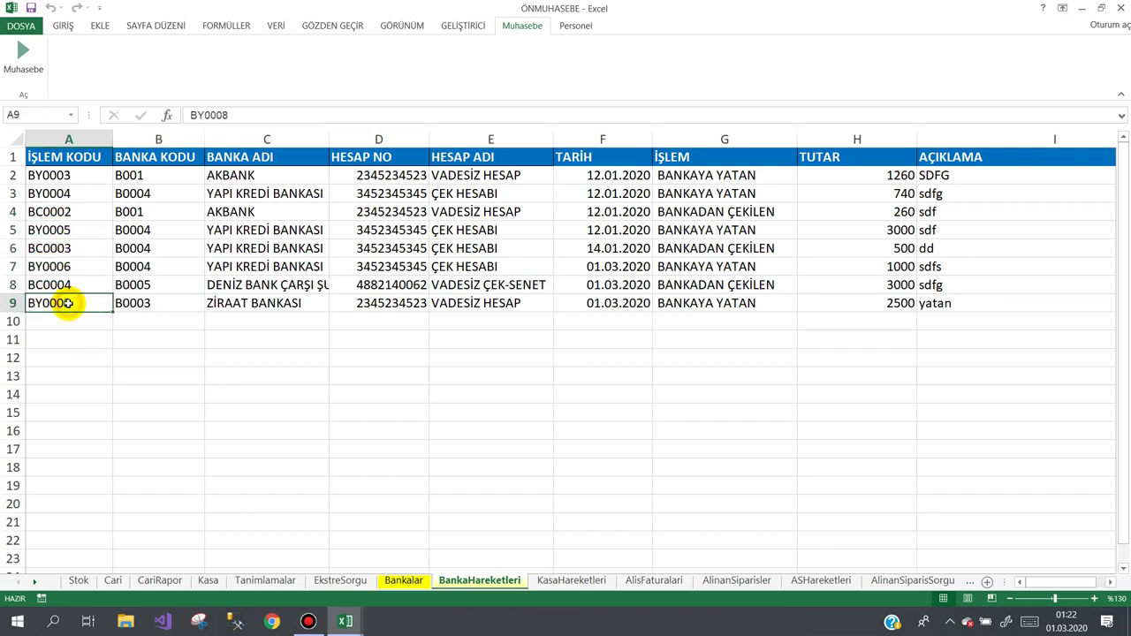
{"action": "left_click", "coordinate": [146, 303]}
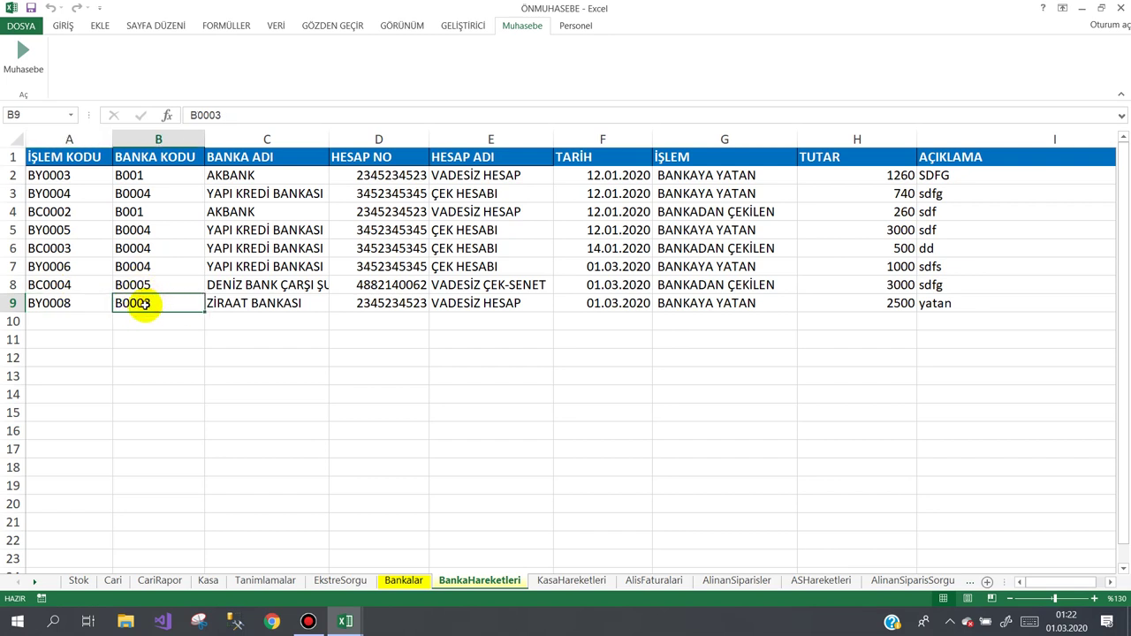
{"action": "left_click", "coordinate": [64, 303]}
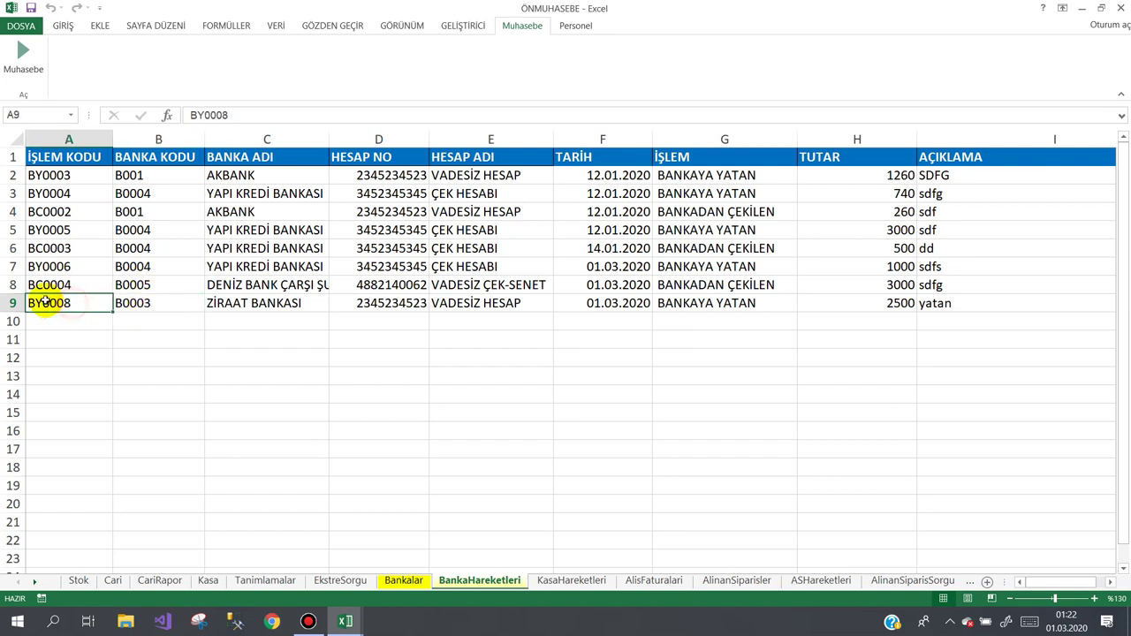
{"action": "left_click", "coordinate": [172, 312]}
{"action": "left_click", "coordinate": [344, 622]}
- Replace banka with islemKodu in the Dim line and the list-item assignment line
{"action": "left_click", "coordinate": [394, 552]}
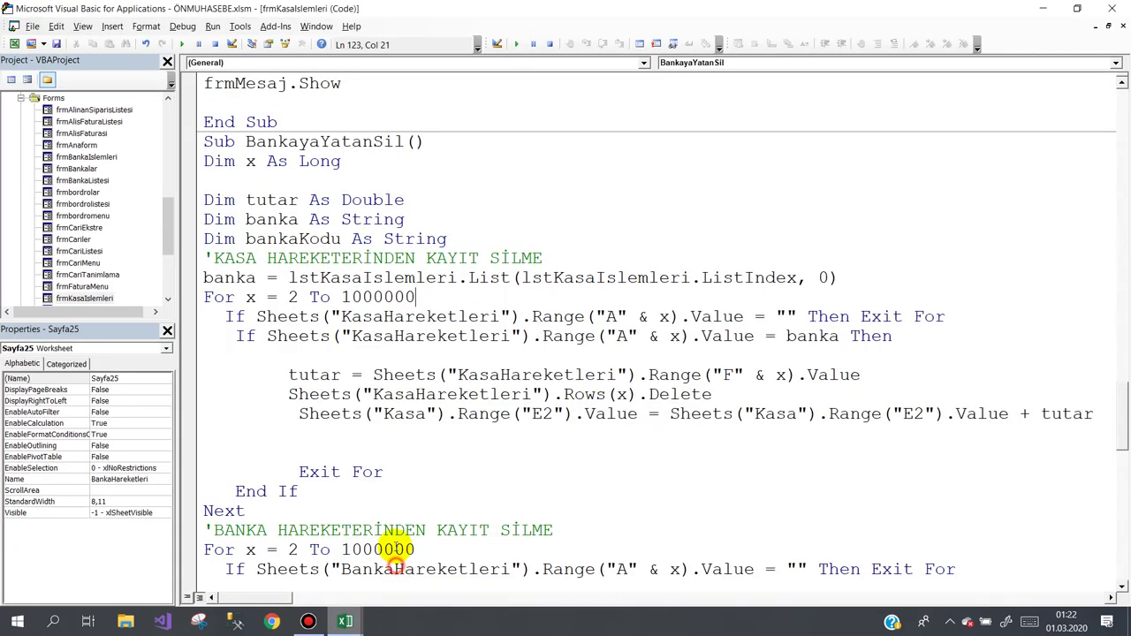
{"action": "double_click", "coordinate": [263, 219]}
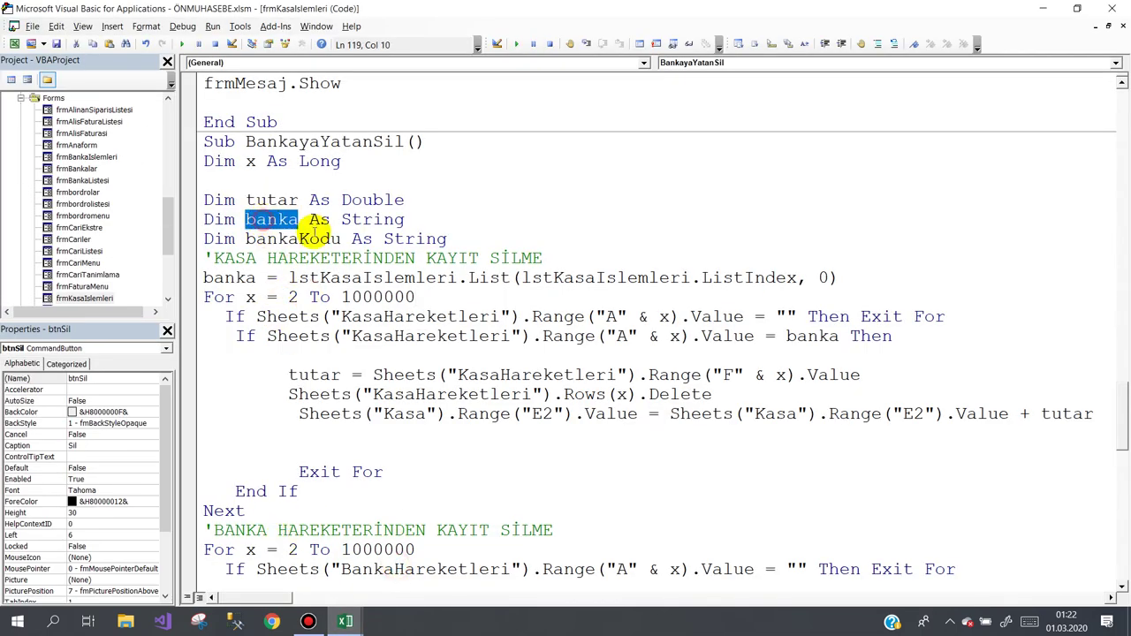
{"action": "type", "text": "is"}
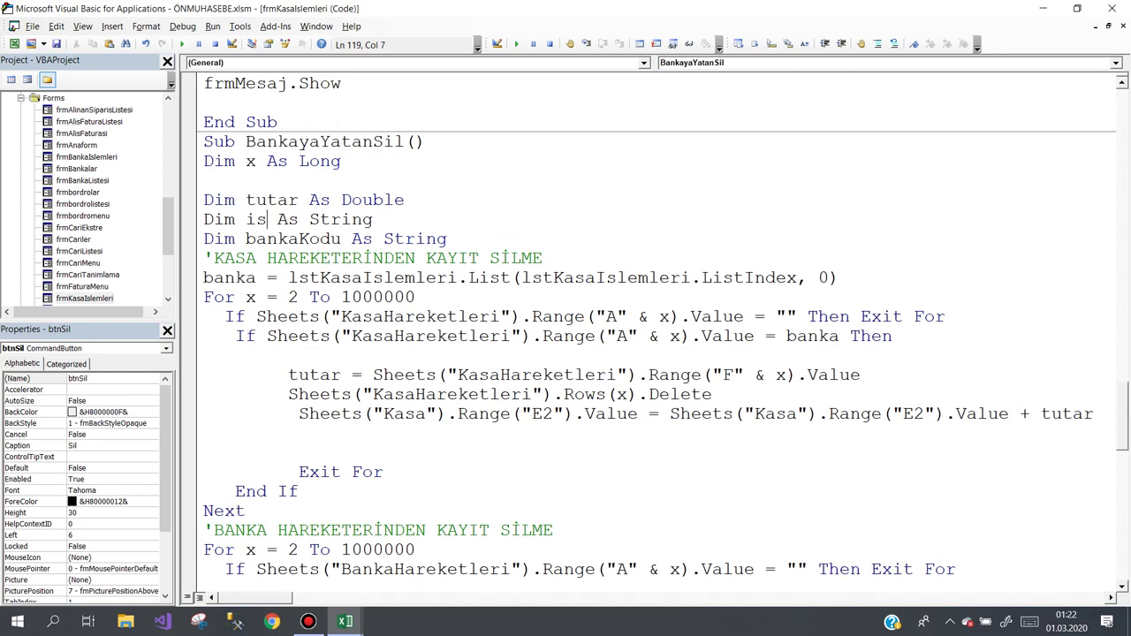
{"action": "type", "text": "le"}
{"action": "type", "text": "mKo"}
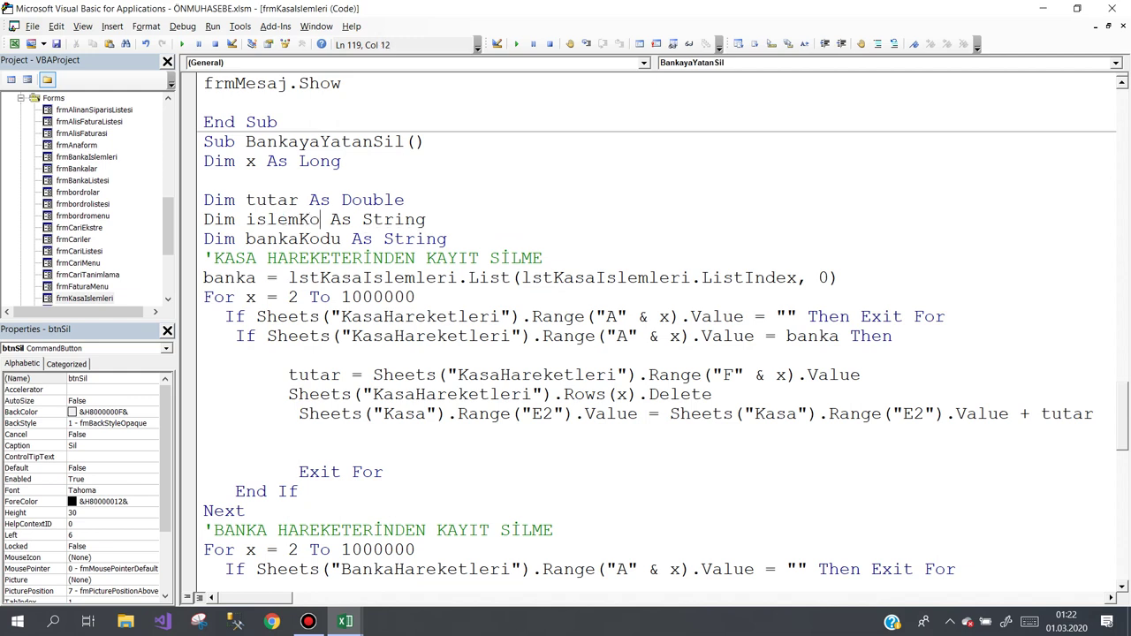
{"action": "type", "text": "du"}
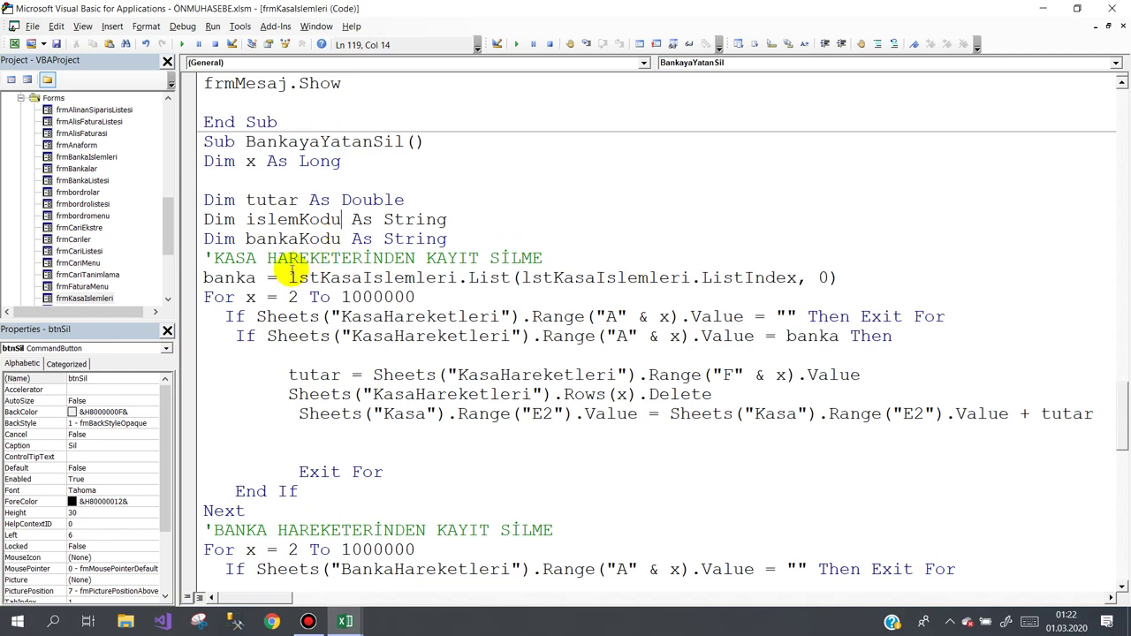
{"action": "left_click", "coordinate": [299, 238]}
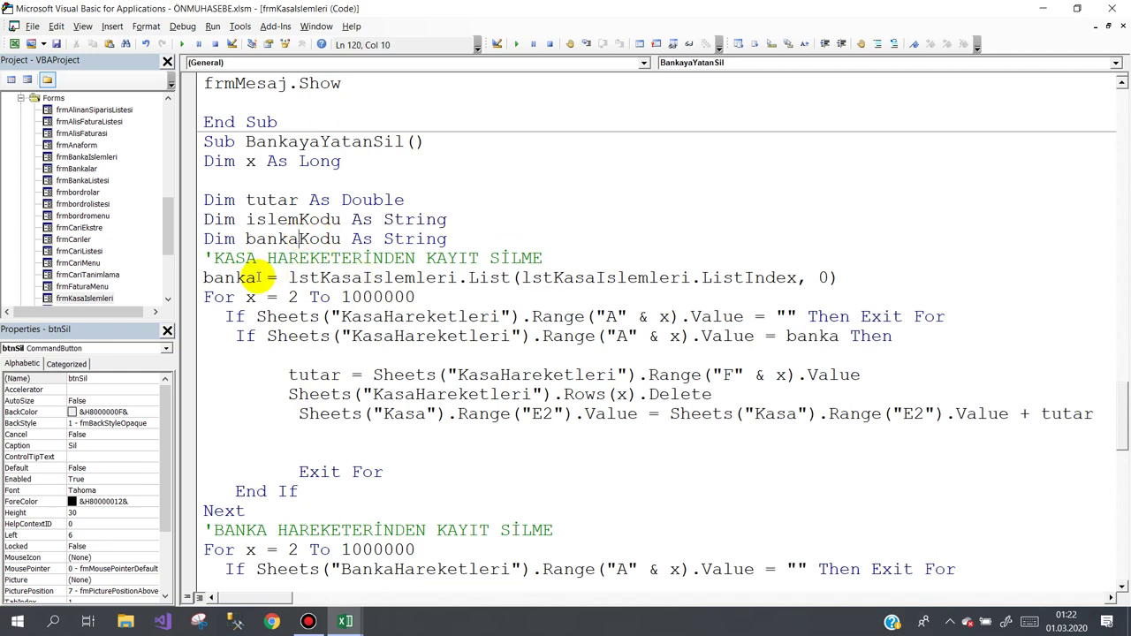
{"action": "left_click_drag", "start_coordinate": [255, 277], "coordinate": [202, 277]}
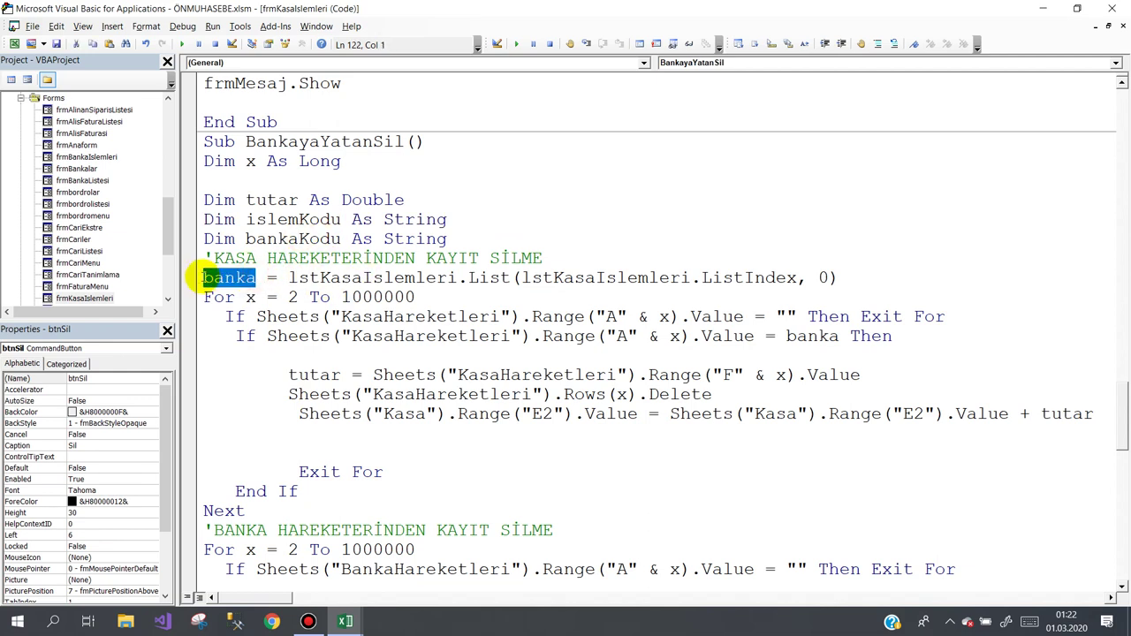
{"action": "type", "text": "is"}
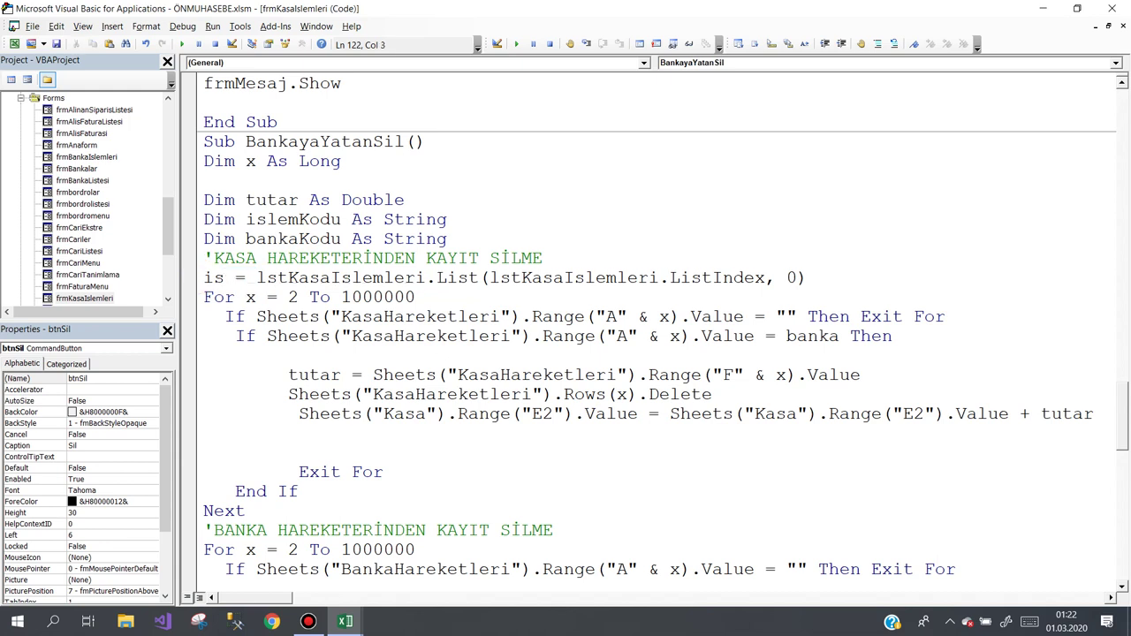
{"action": "type", "text": "le"}
{"action": "key", "text": "ctrl+space"}
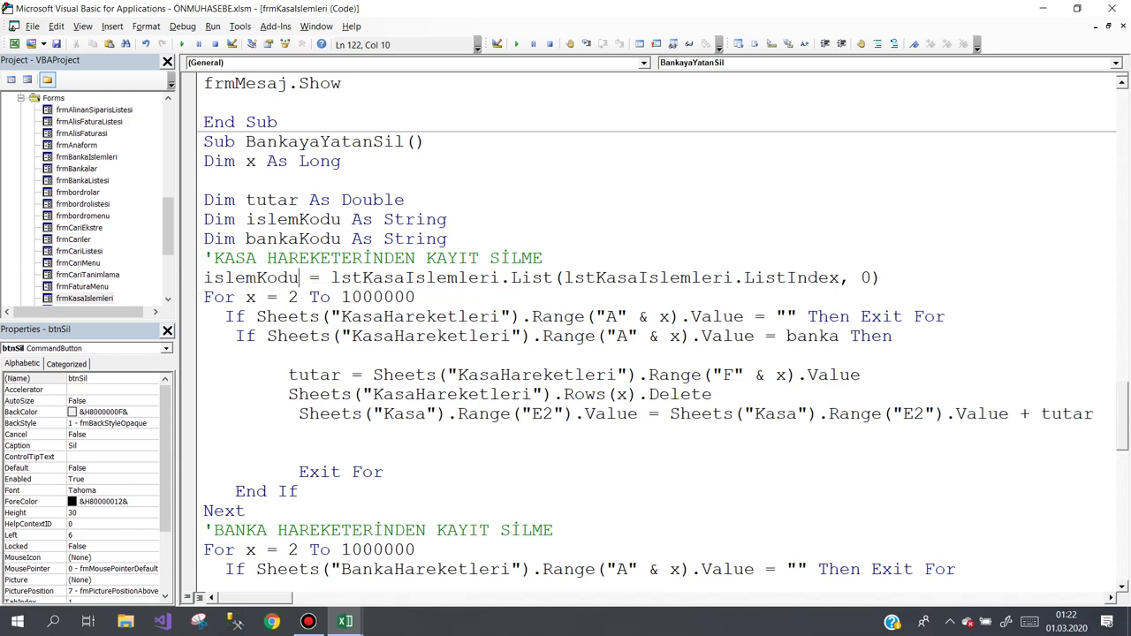
{"action": "left_click", "coordinate": [485, 278]}
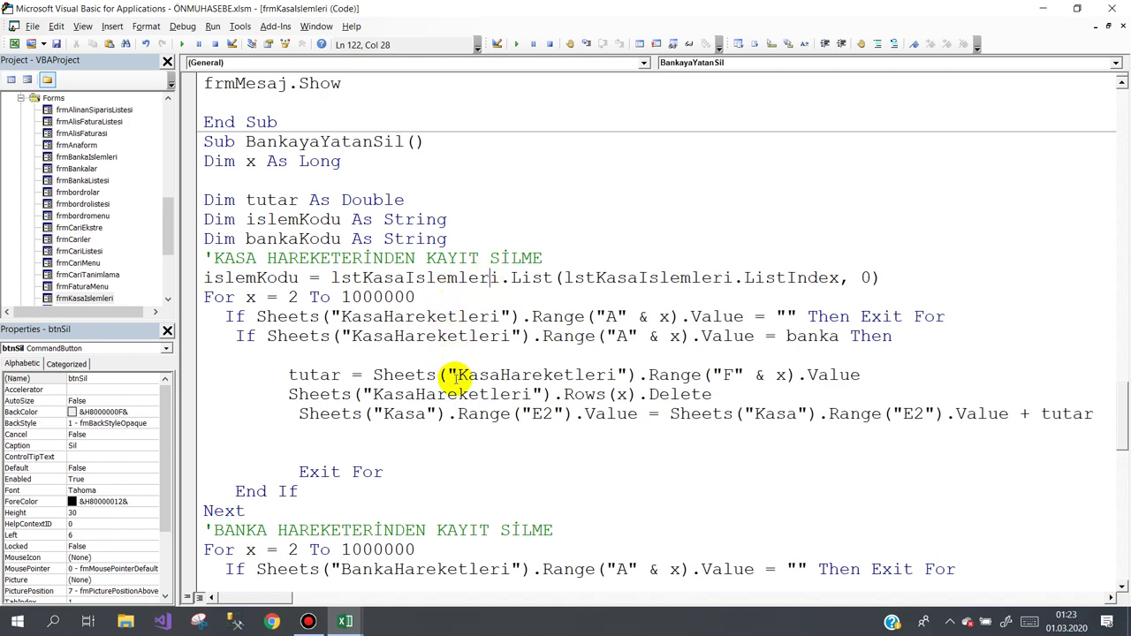
{"action": "scroll", "coordinate": [456, 389], "scroll_direction": "down", "scroll_amount": 1}
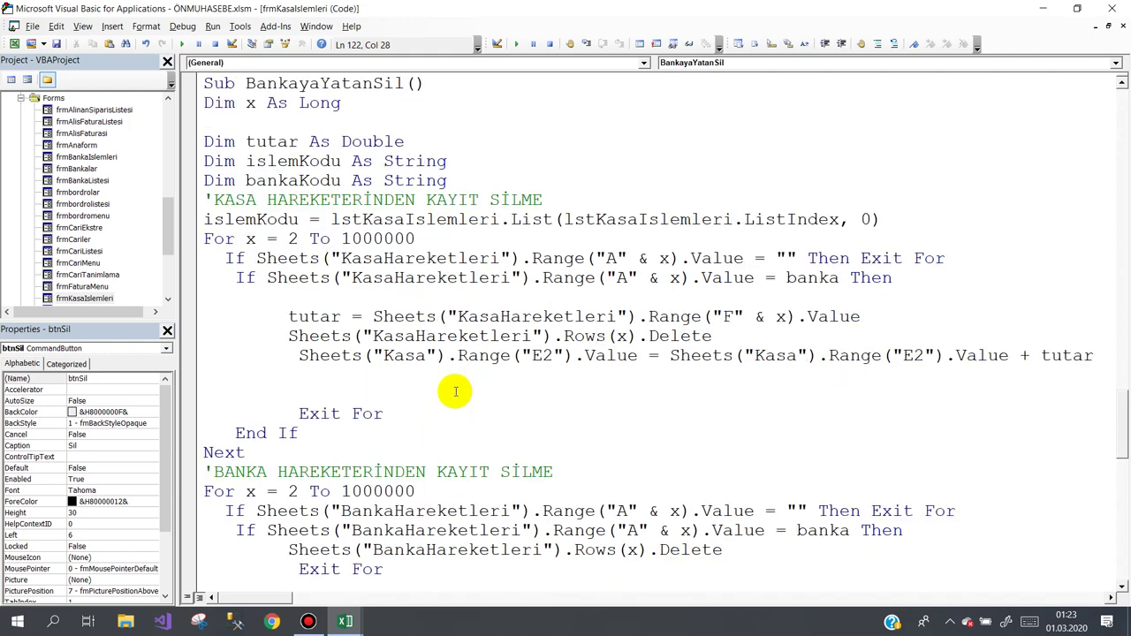
{"action": "scroll", "coordinate": [456, 391], "scroll_direction": "down", "scroll_amount": 2}
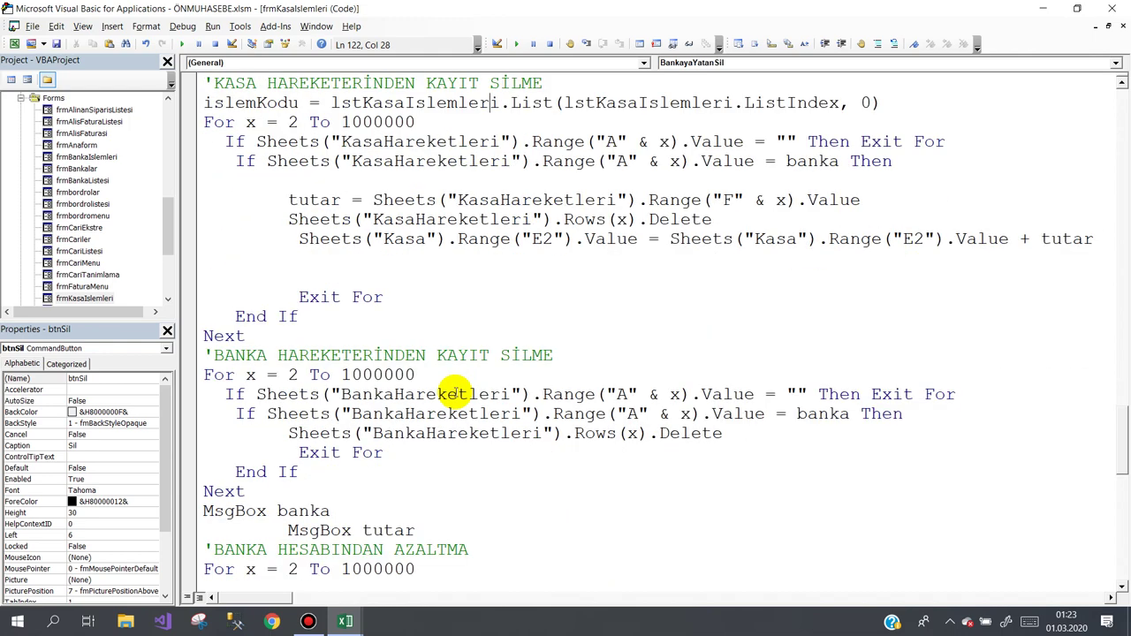
- Change the BankaHareketleri match condition to compare against islemKodu
{"action": "double_click", "coordinate": [823, 415]}
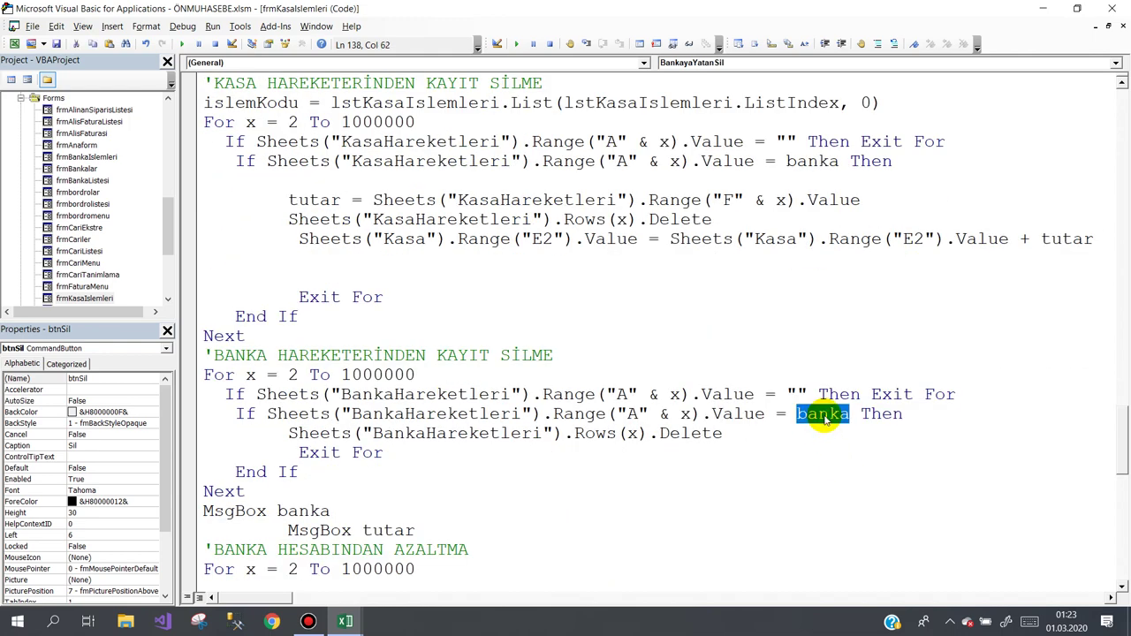
{"action": "type", "text": "is"}
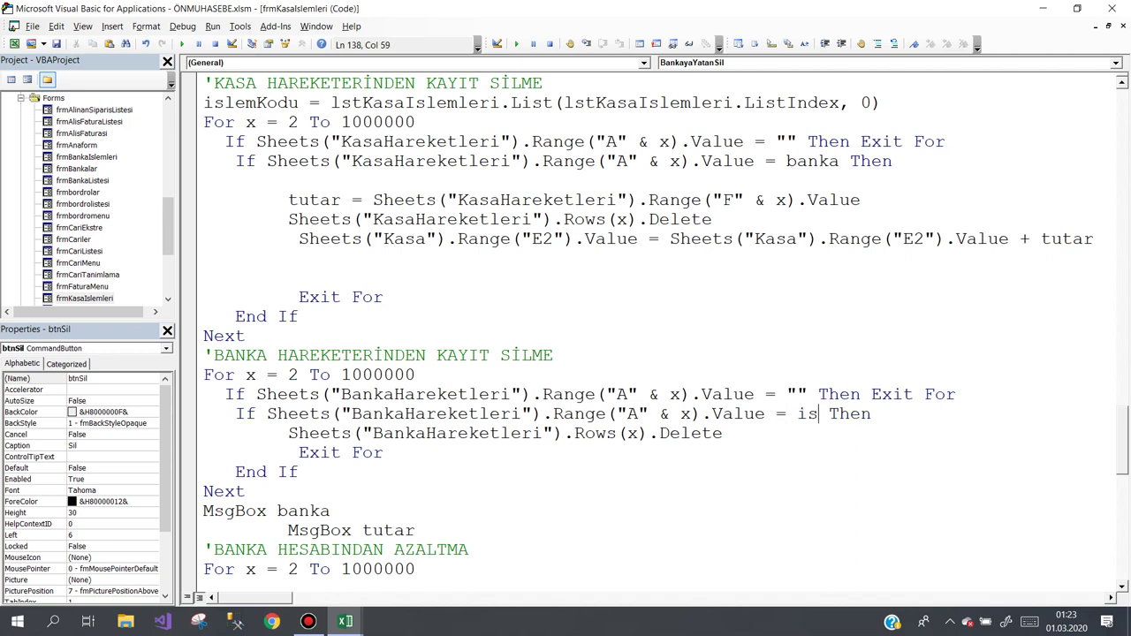
{"action": "key", "text": "ctrl+space"}
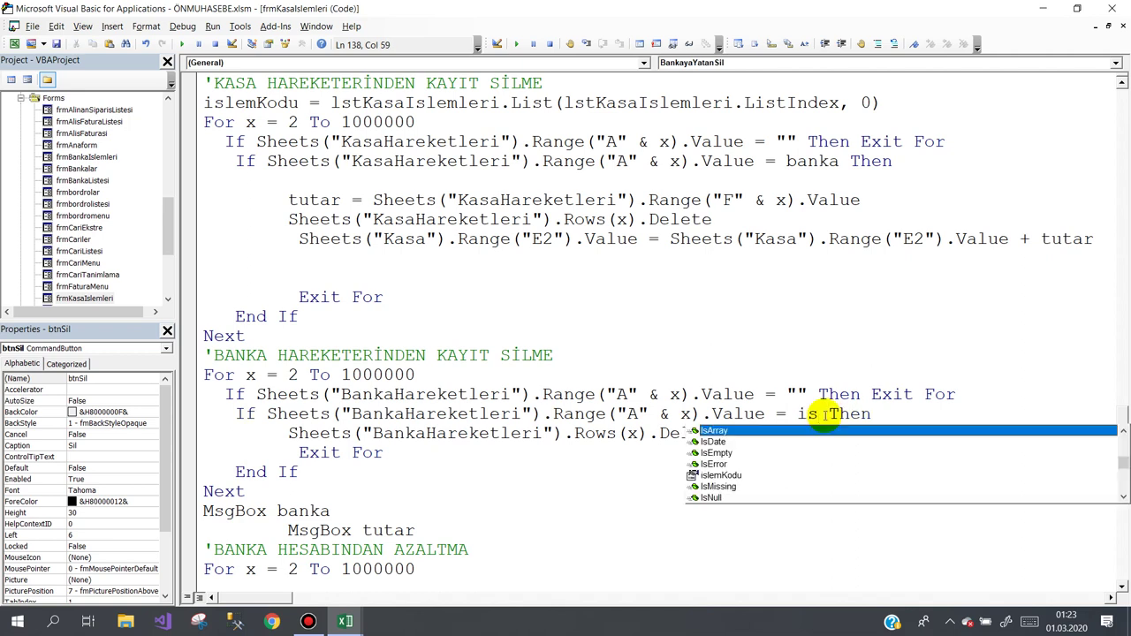
{"action": "key", "text": "Down"}
{"action": "key", "text": "Down"}
{"action": "key", "text": "Down"}
{"action": "key", "text": "Down"}
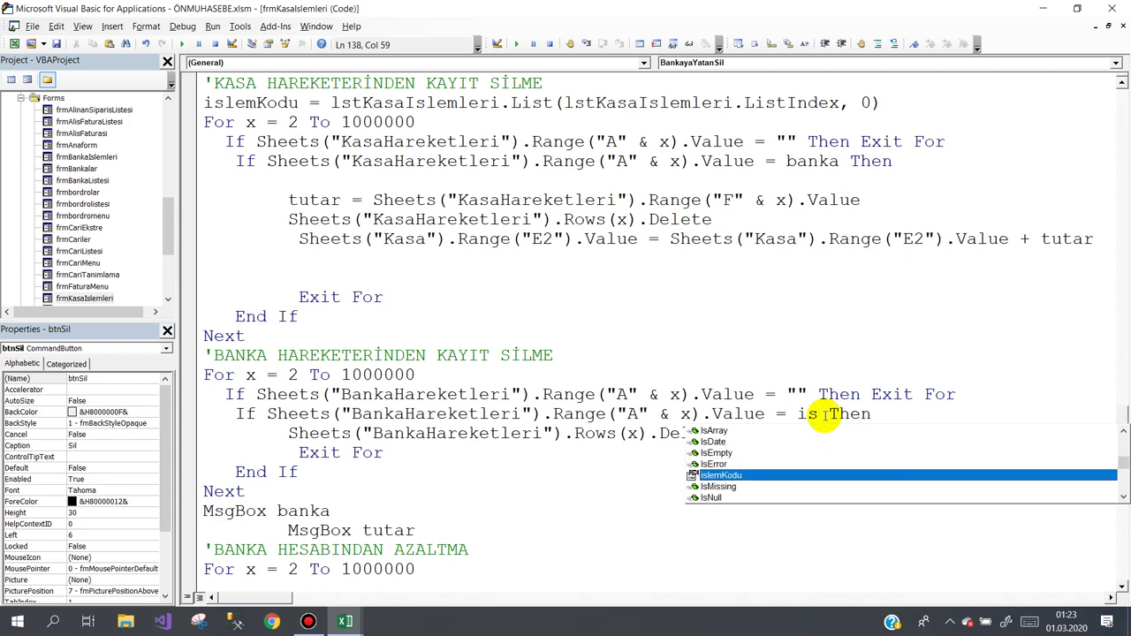
{"action": "key", "text": "Tab"}
{"action": "key", "text": "Down"}
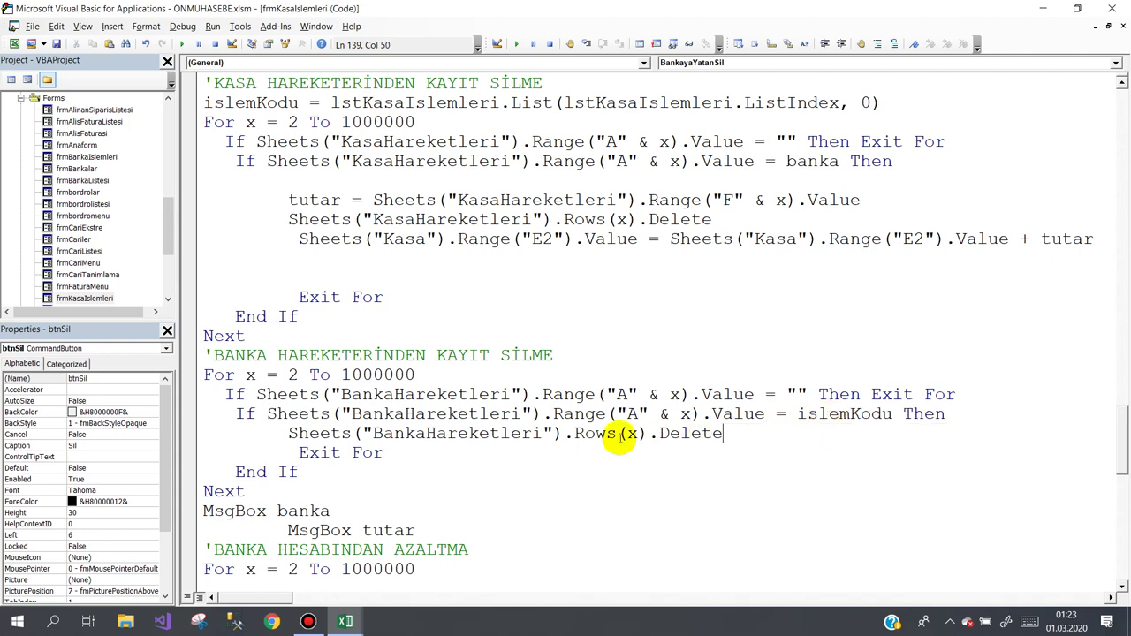
- Add bankaKodu = Sheets("BankaHareketleri").Range("B" & x).Value inside the match block
{"action": "left_click", "coordinate": [972, 414]}
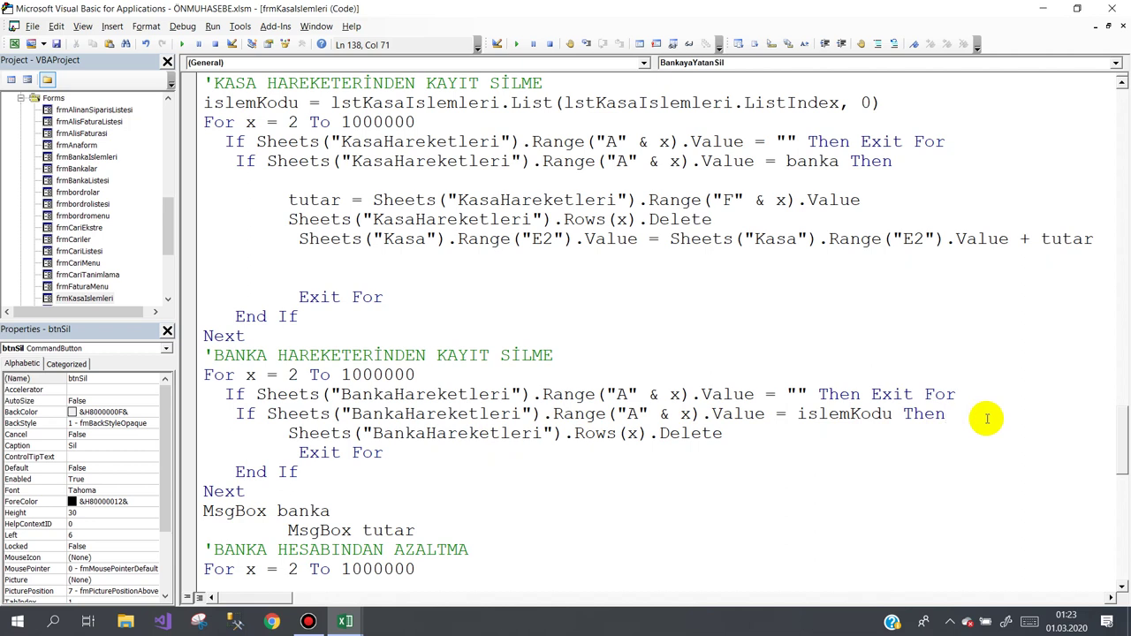
{"action": "key", "text": "Return"}
{"action": "type", "text": "bankaKodu="}
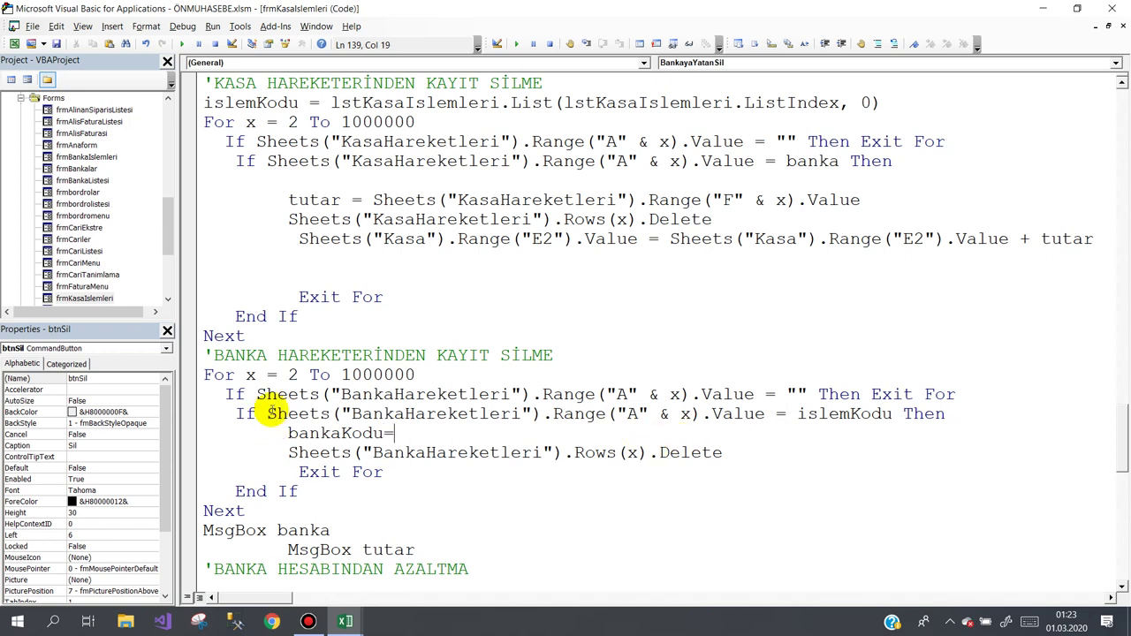
{"action": "left_click_drag", "start_coordinate": [267, 413], "coordinate": [752, 423]}
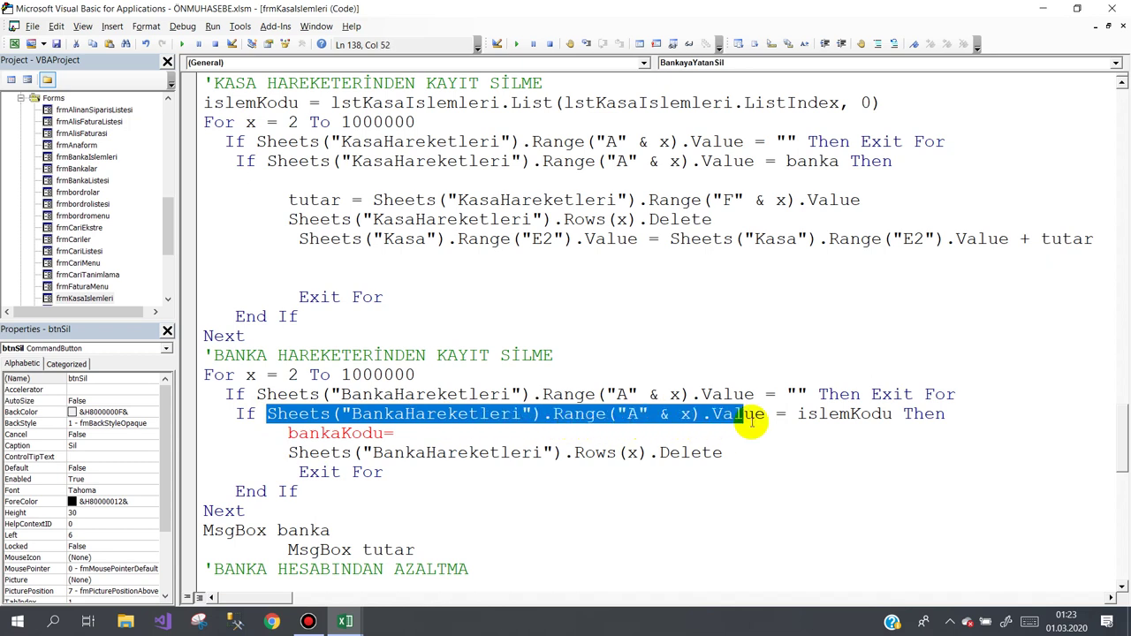
{"action": "left_click", "coordinate": [428, 437]}
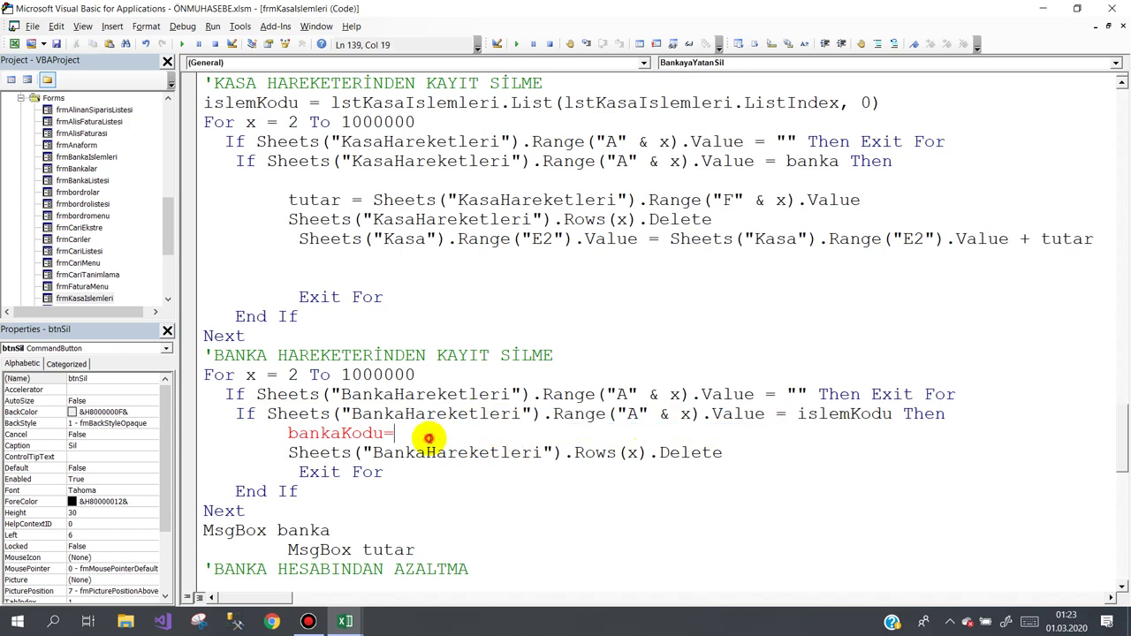
{"action": "type", "text": "Sheets(\"BankaHareketleri\").Range(\"A\" & x).Value"}
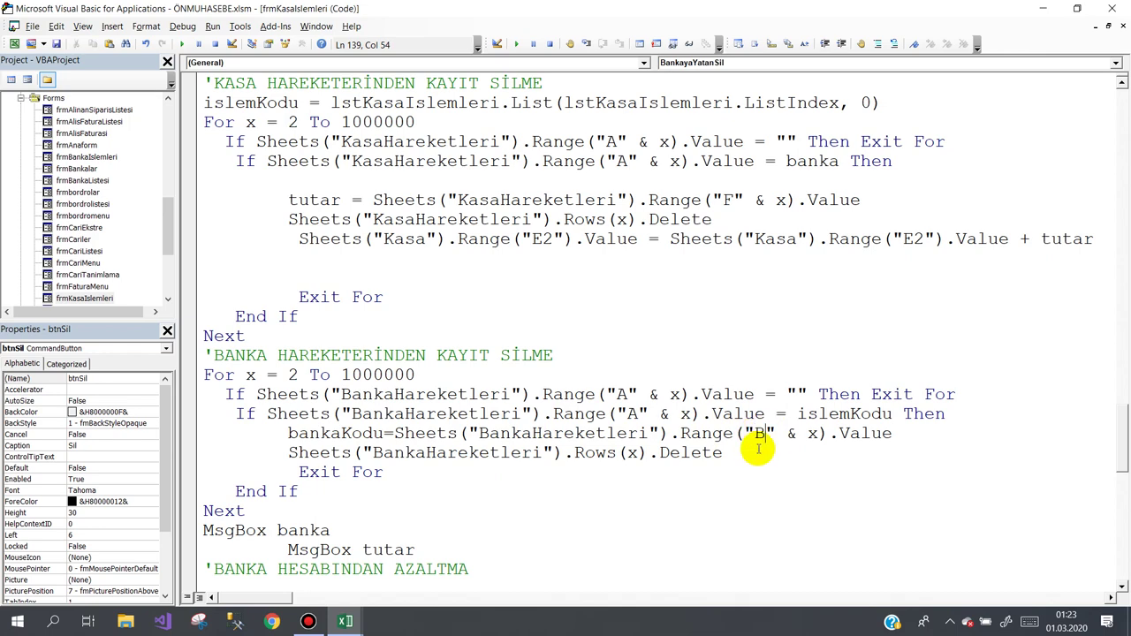
{"action": "left_click", "coordinate": [748, 453]}
{"action": "scroll", "coordinate": [480, 433], "scroll_direction": "down", "scroll_amount": 1}
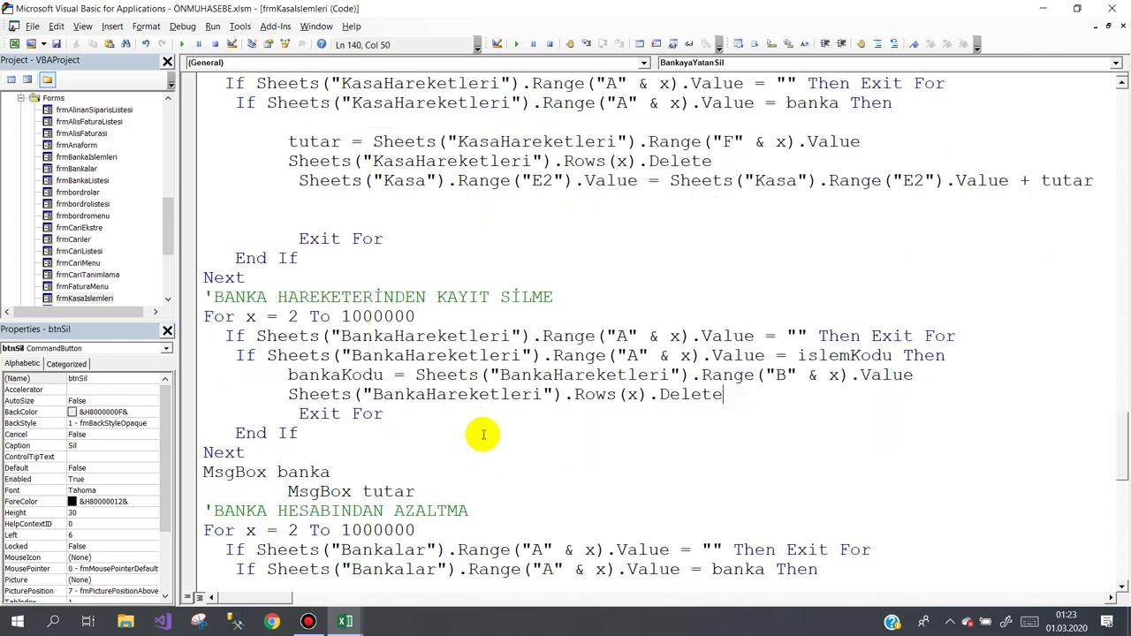
{"action": "scroll", "coordinate": [404, 429], "scroll_direction": "down", "scroll_amount": 2}
- Delete the MsgBox banka and tutar lines and change the Bankalar If condition to bankaKodu
{"action": "left_click_drag", "start_coordinate": [203, 355], "coordinate": [417, 378]}
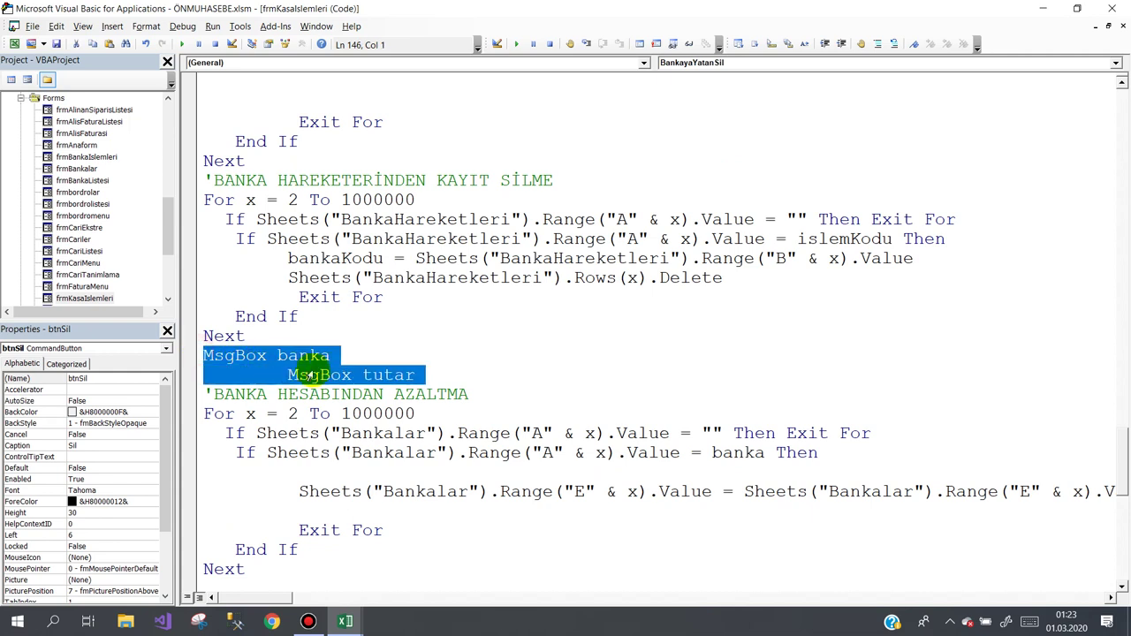
{"action": "key", "text": "Delete"}
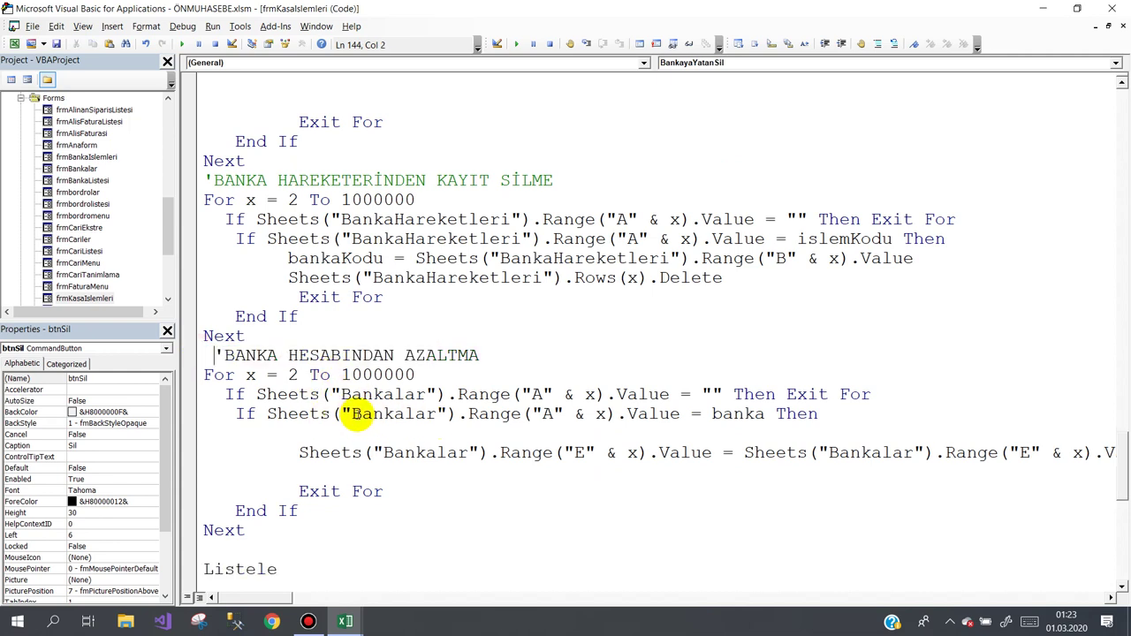
{"action": "left_click", "coordinate": [726, 415]}
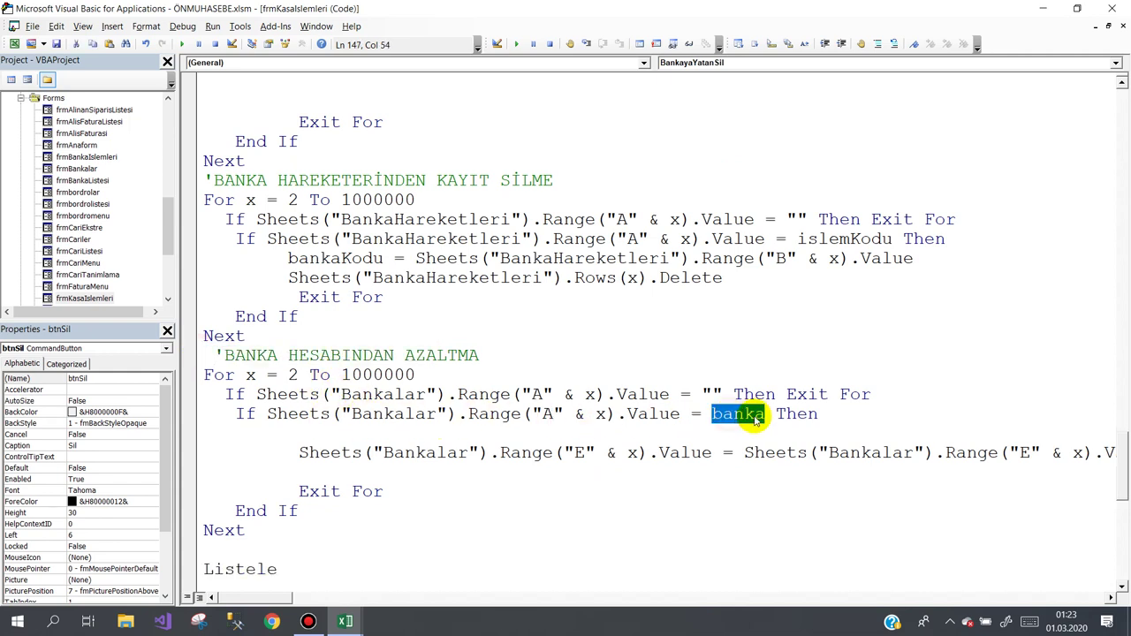
{"action": "left_click", "coordinate": [765, 416]}
{"action": "type", "text": "Kodu"}
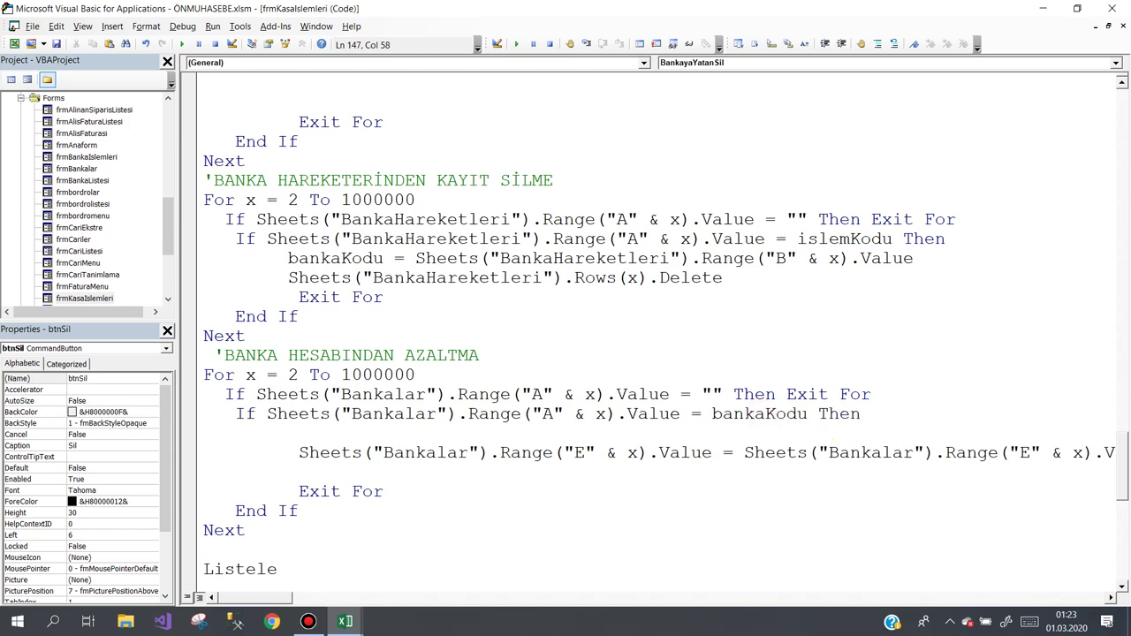
{"action": "left_click_drag", "start_coordinate": [628, 453], "coordinate": [634, 465]}
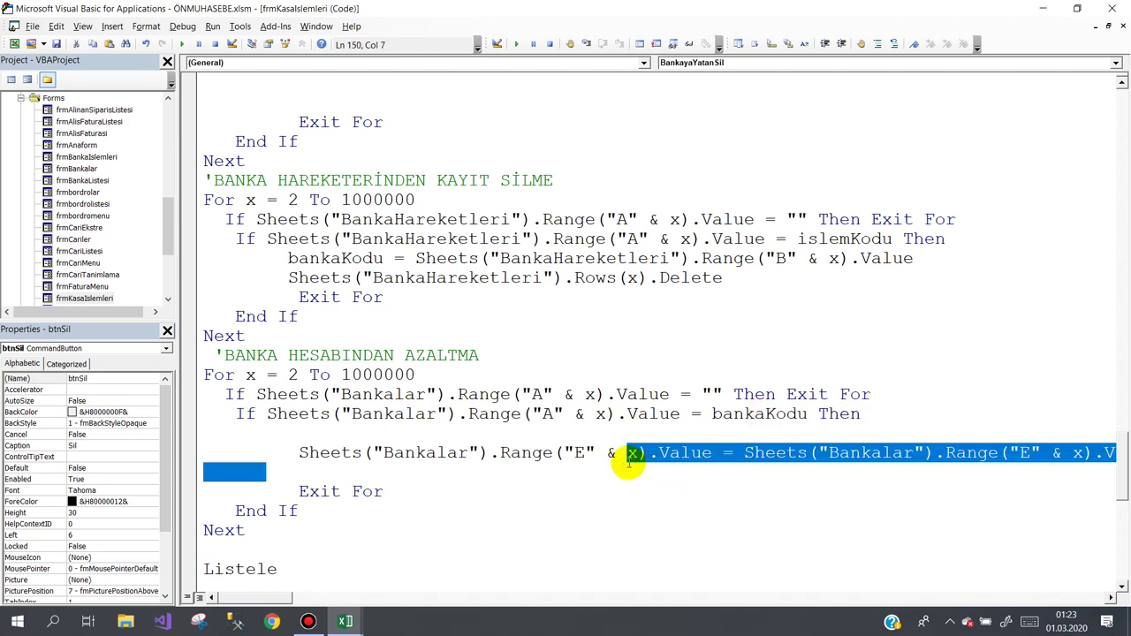
{"action": "left_click", "coordinate": [455, 492]}
{"action": "scroll", "coordinate": [393, 499], "scroll_direction": "down", "scroll_amount": 1}
{"action": "scroll", "coordinate": [379, 493], "scroll_direction": "down", "scroll_amount": 1}
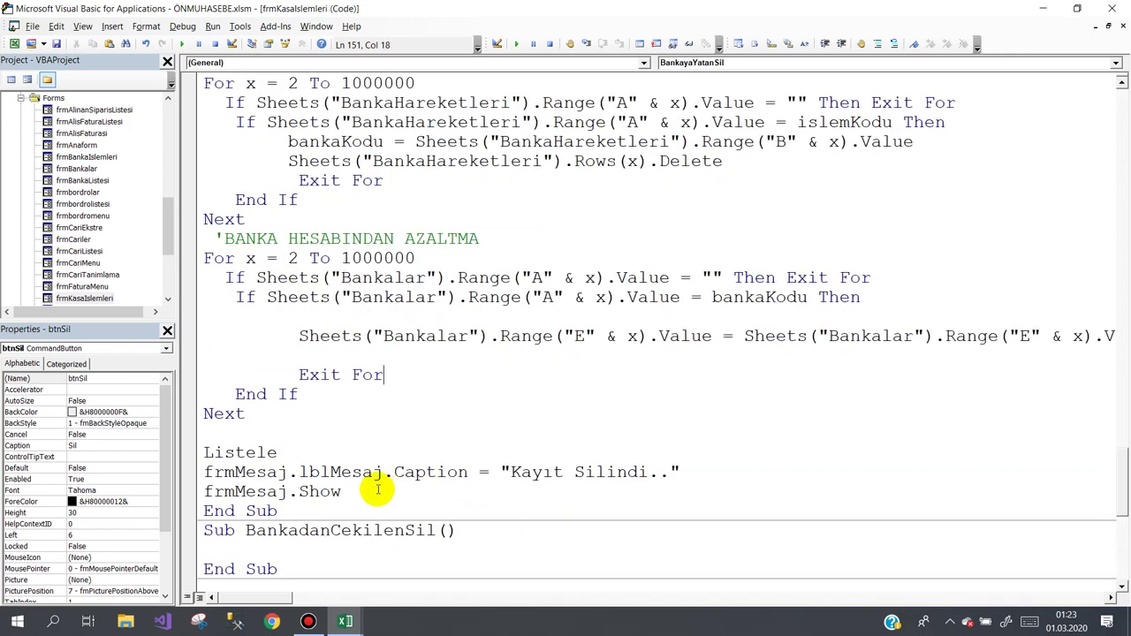
- In Excel, fill the 0 balance from E2 down through E6 on the Bankalar sheet
{"action": "mouse_move", "coordinate": [345, 621]}
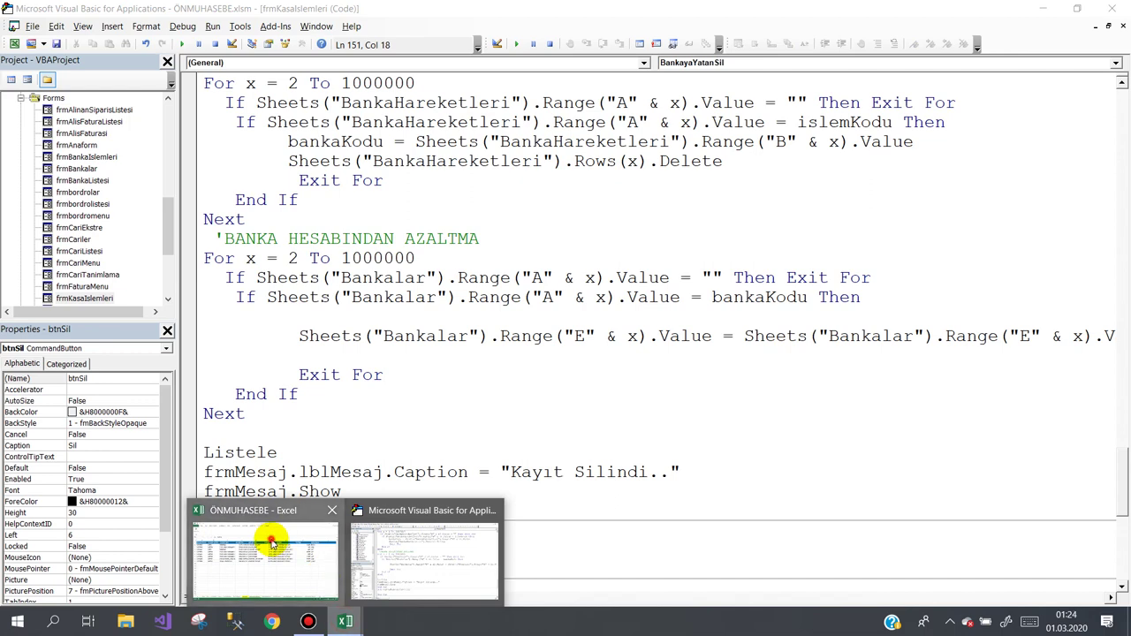
{"action": "left_click", "coordinate": [315, 575]}
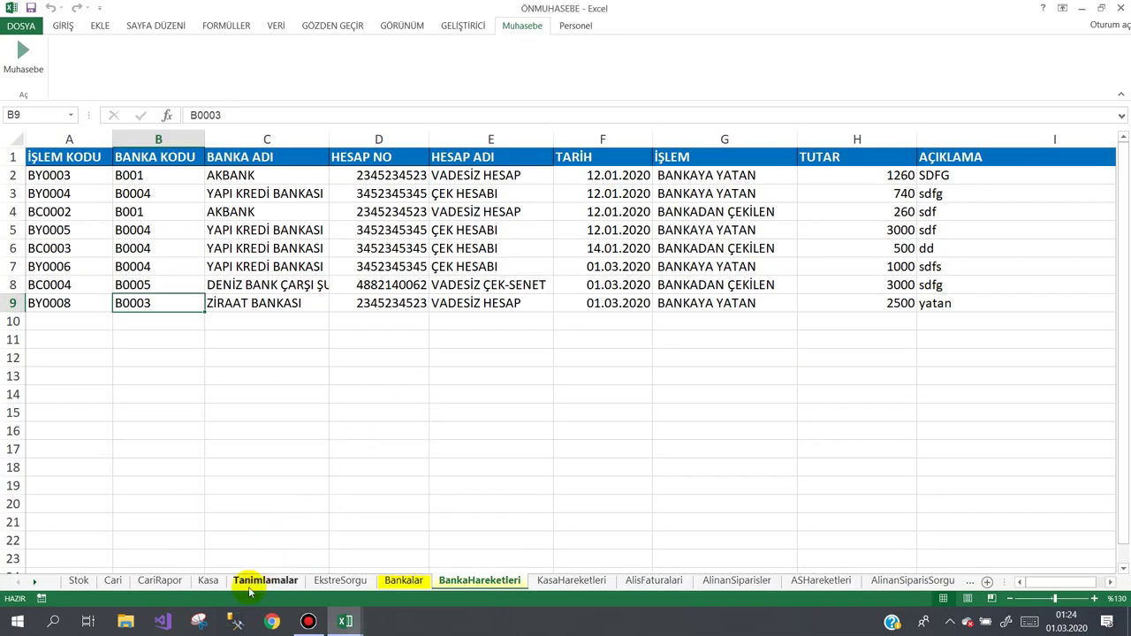
{"action": "left_click", "coordinate": [209, 582]}
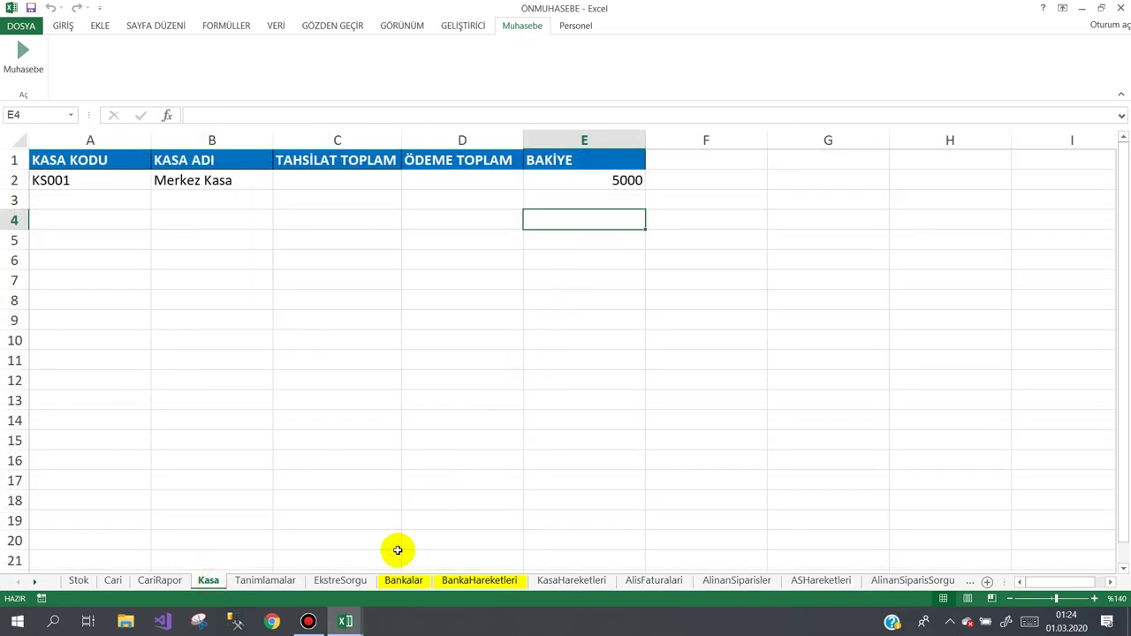
{"action": "left_click", "coordinate": [403, 580]}
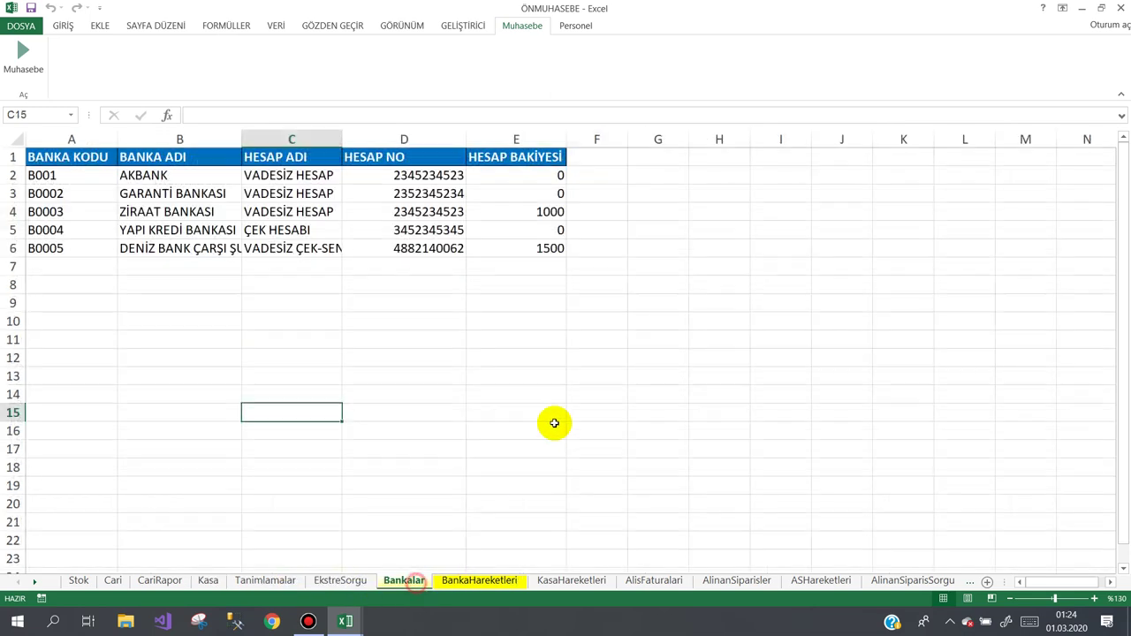
{"action": "left_click", "coordinate": [557, 174]}
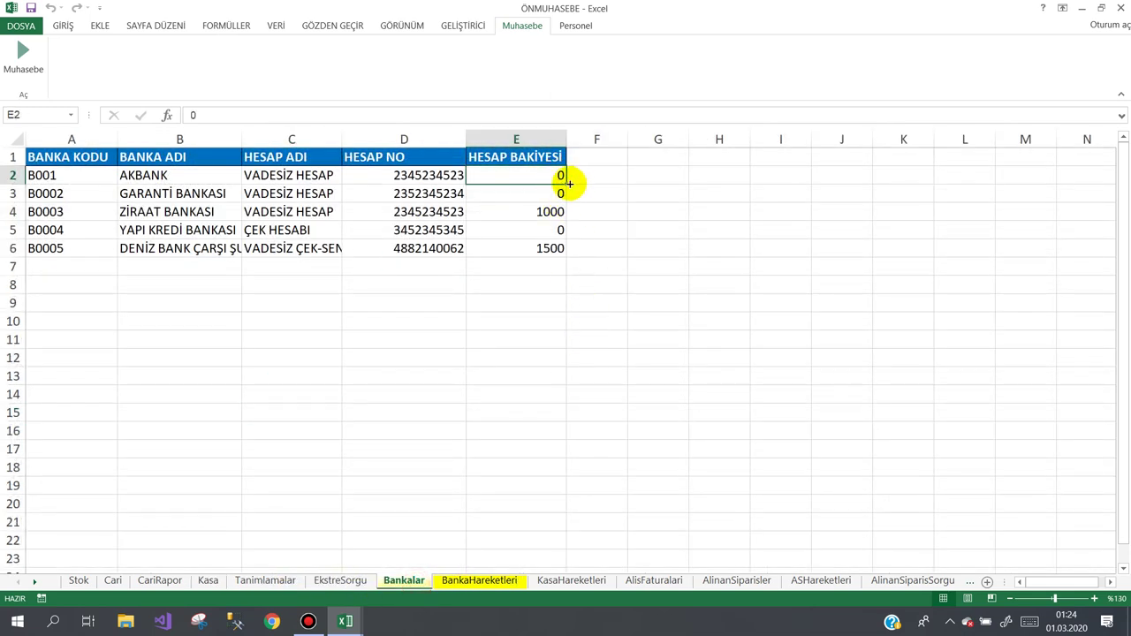
{"action": "left_click_drag", "start_coordinate": [570, 183], "coordinate": [565, 255]}
{"action": "left_click", "coordinate": [457, 314]}
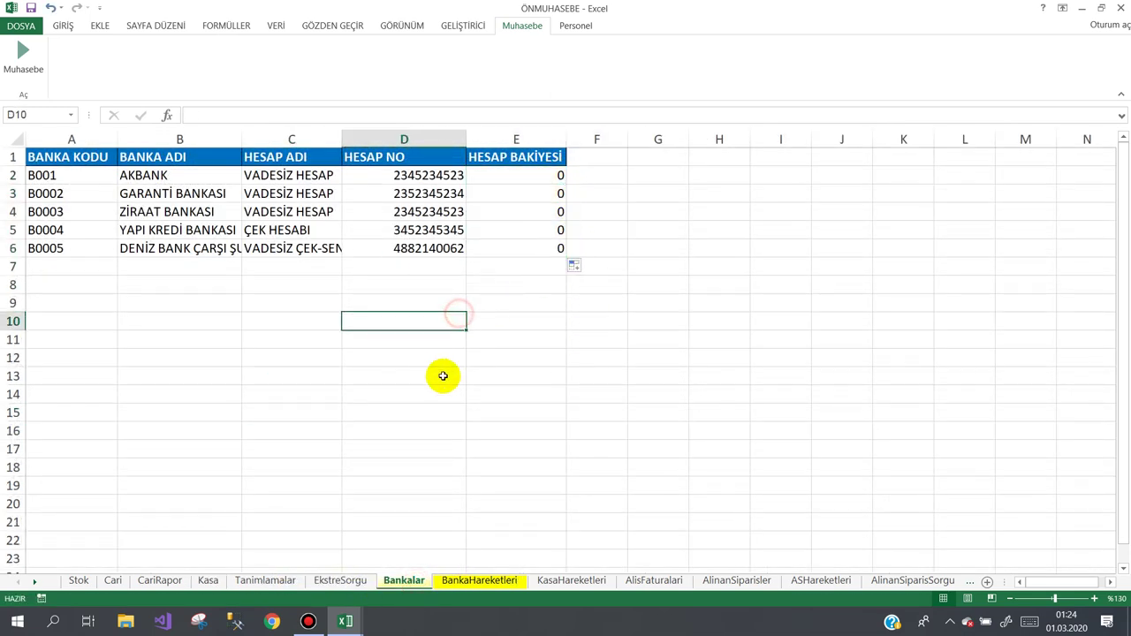
- Launch the pre-accounting program and open the Kasa İşlemleri cash operations list
{"action": "left_click", "coordinate": [35, 64]}
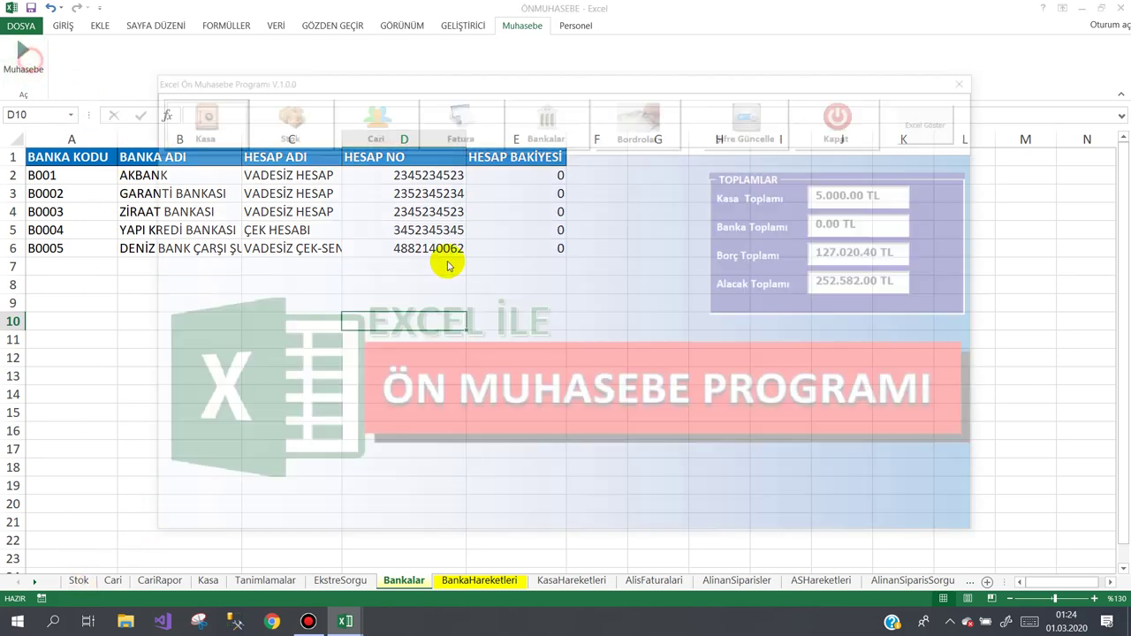
{"action": "left_click", "coordinate": [202, 131]}
{"action": "left_click", "coordinate": [220, 185]}
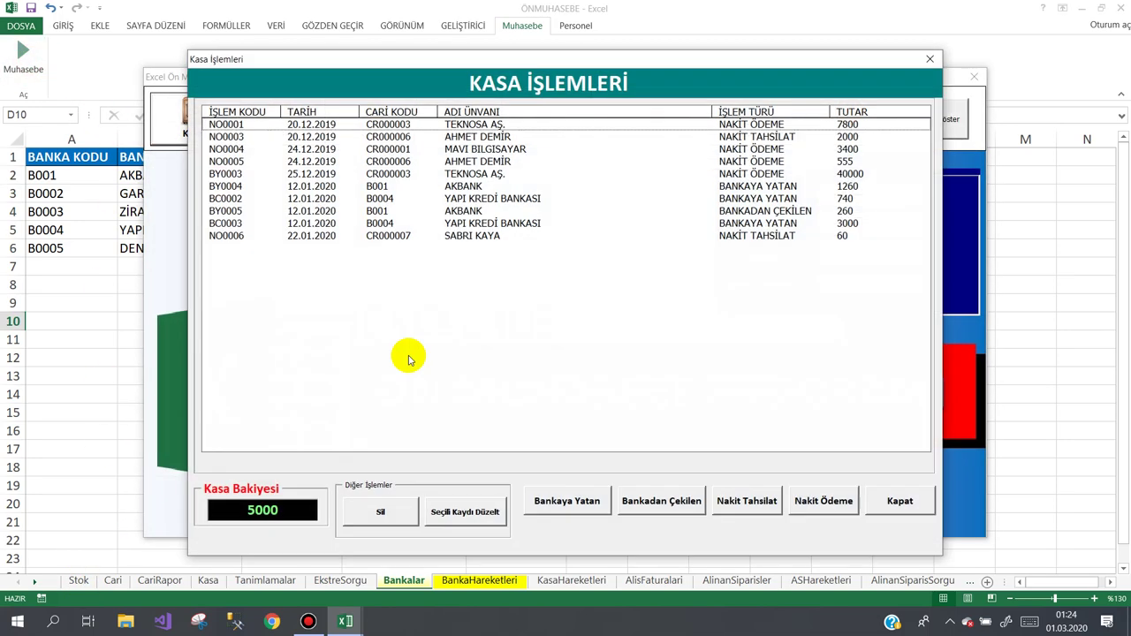
- Record a 2000 Bankaya Yatan deposit with a note to B0004 YAPI KREDİ BANKASI, then select BY00012
{"action": "left_click", "coordinate": [562, 502]}
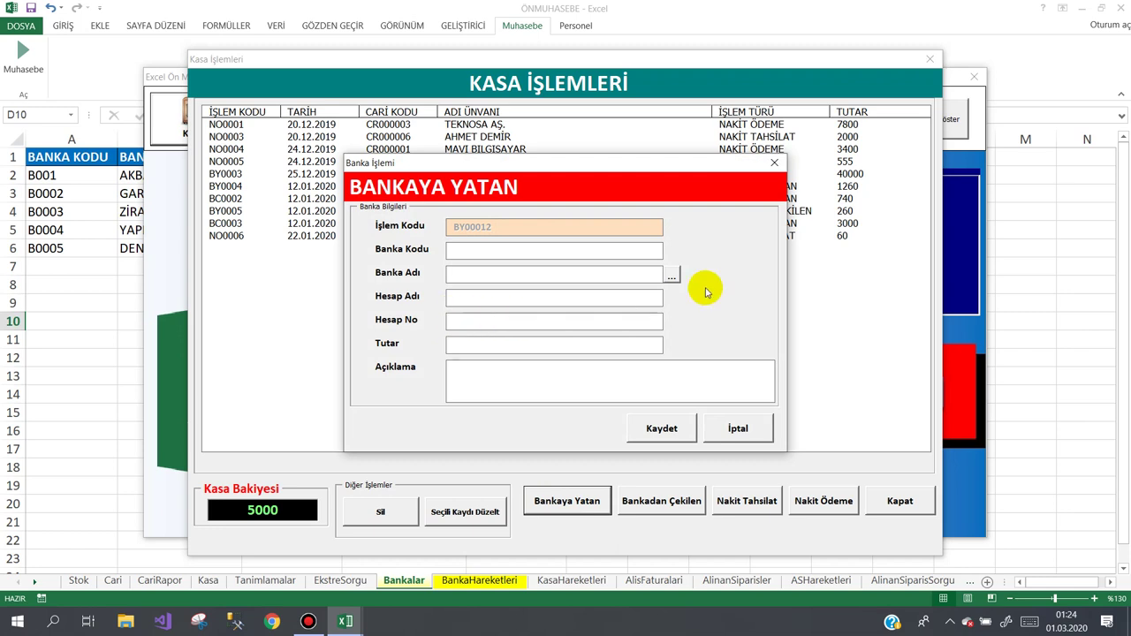
{"action": "left_click", "coordinate": [671, 276]}
{"action": "double_click", "coordinate": [481, 256]}
{"action": "type", "text": "y"}
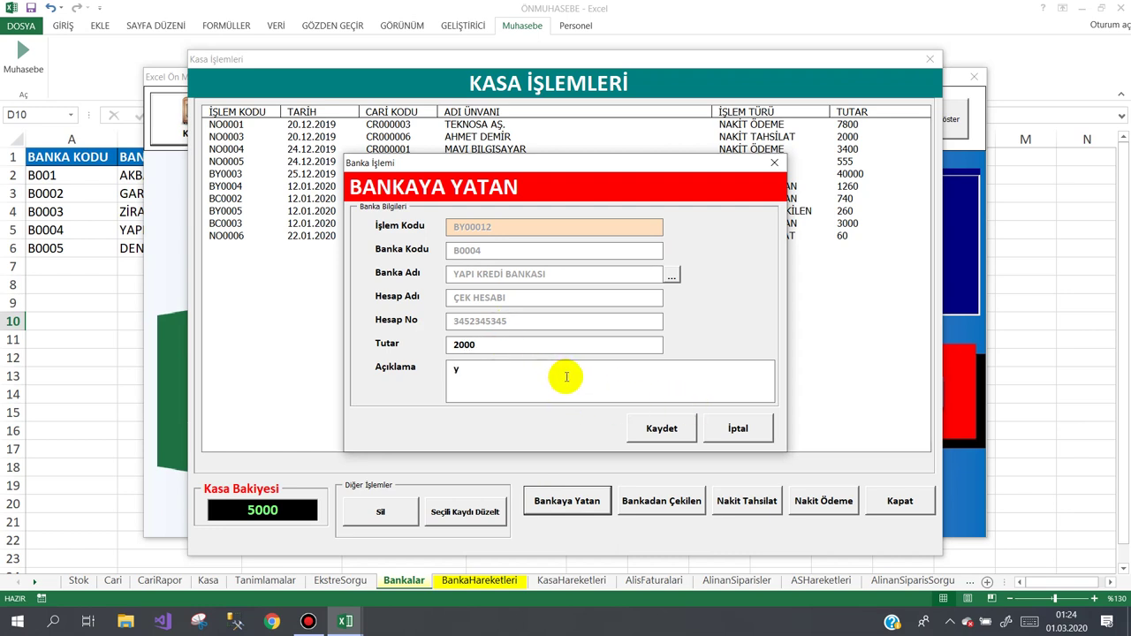
{"action": "type", "text": "ydfg"}
{"action": "left_click", "coordinate": [658, 429]}
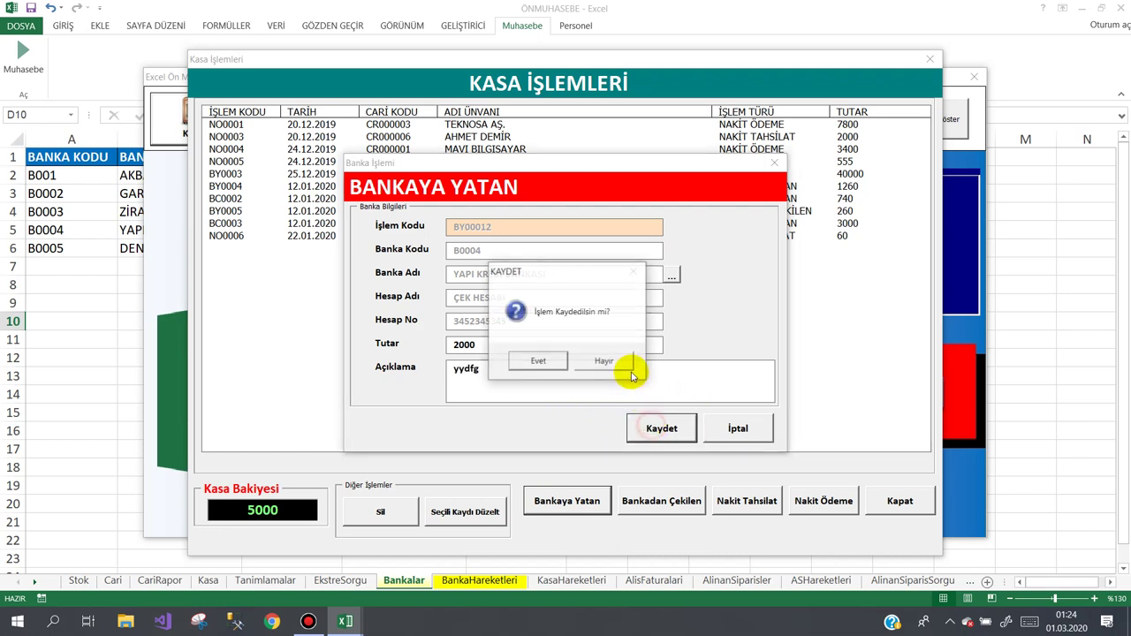
{"action": "left_click", "coordinate": [525, 370]}
{"action": "left_click", "coordinate": [685, 344]}
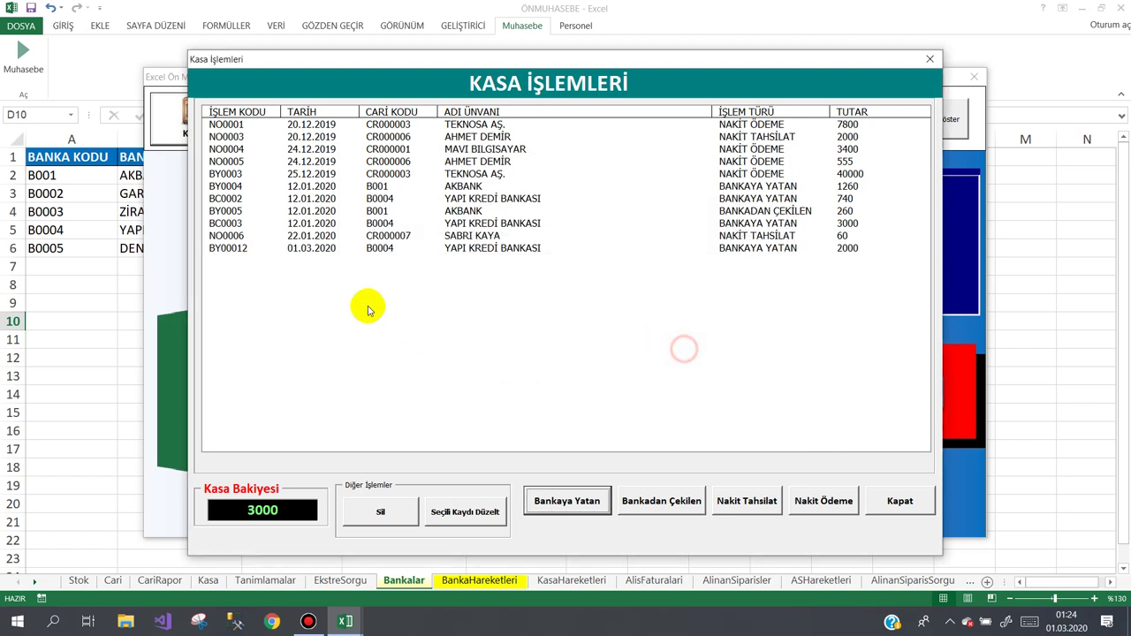
{"action": "left_click", "coordinate": [235, 251]}
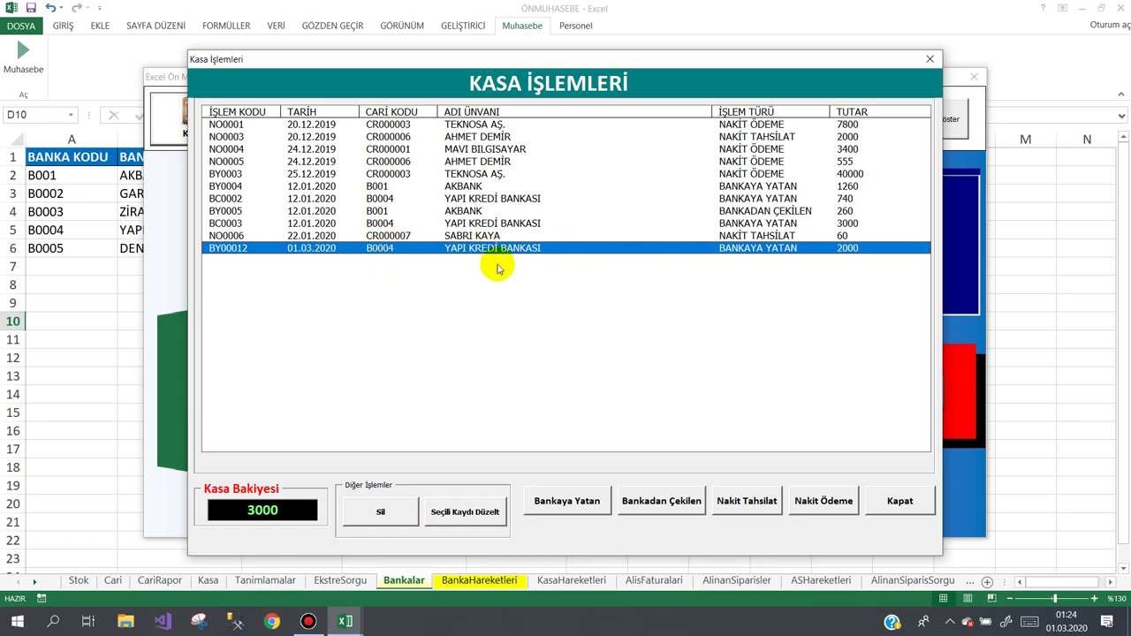
- Delete the BY00012 deposit, confirming it, then repeat the deletion a second time
{"action": "left_click", "coordinate": [385, 515]}
{"action": "left_click", "coordinate": [541, 363]}
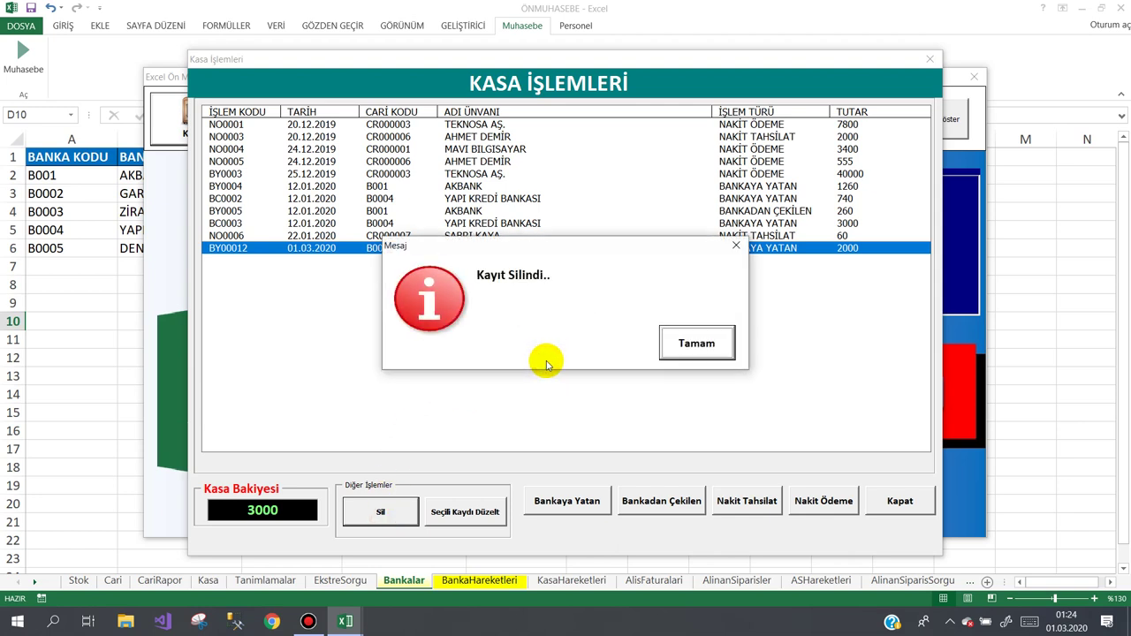
{"action": "left_click", "coordinate": [677, 343]}
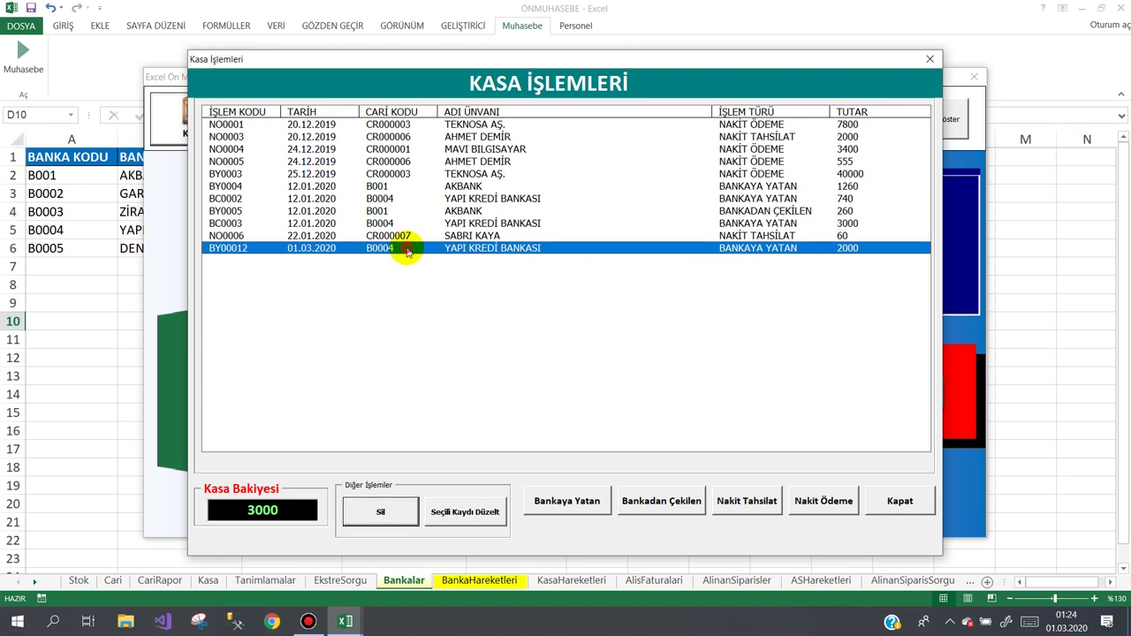
{"action": "left_click", "coordinate": [380, 507]}
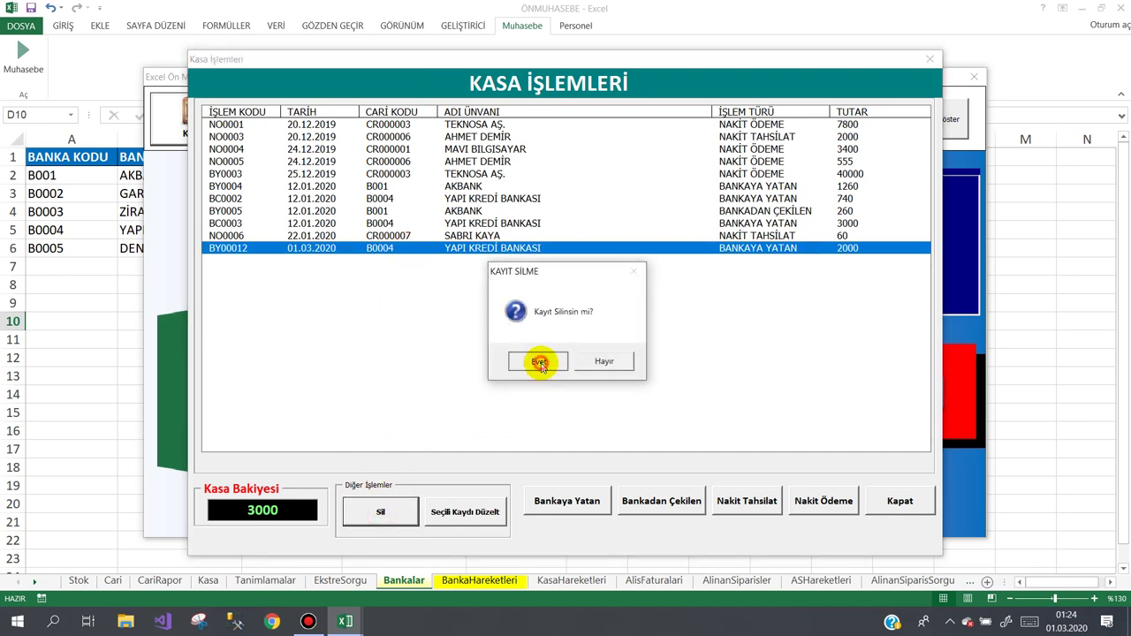
{"action": "left_click", "coordinate": [540, 363]}
{"action": "left_click", "coordinate": [690, 347]}
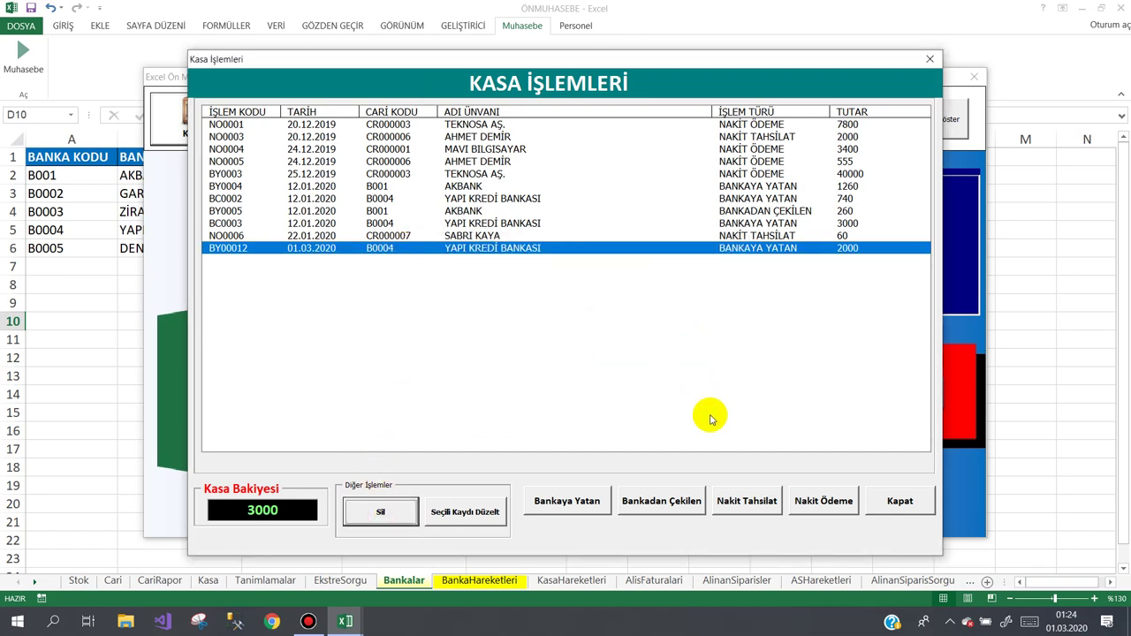
- Reopen the cash transactions list to check BY00012, then close the form and the program
{"action": "left_click", "coordinate": [897, 501]}
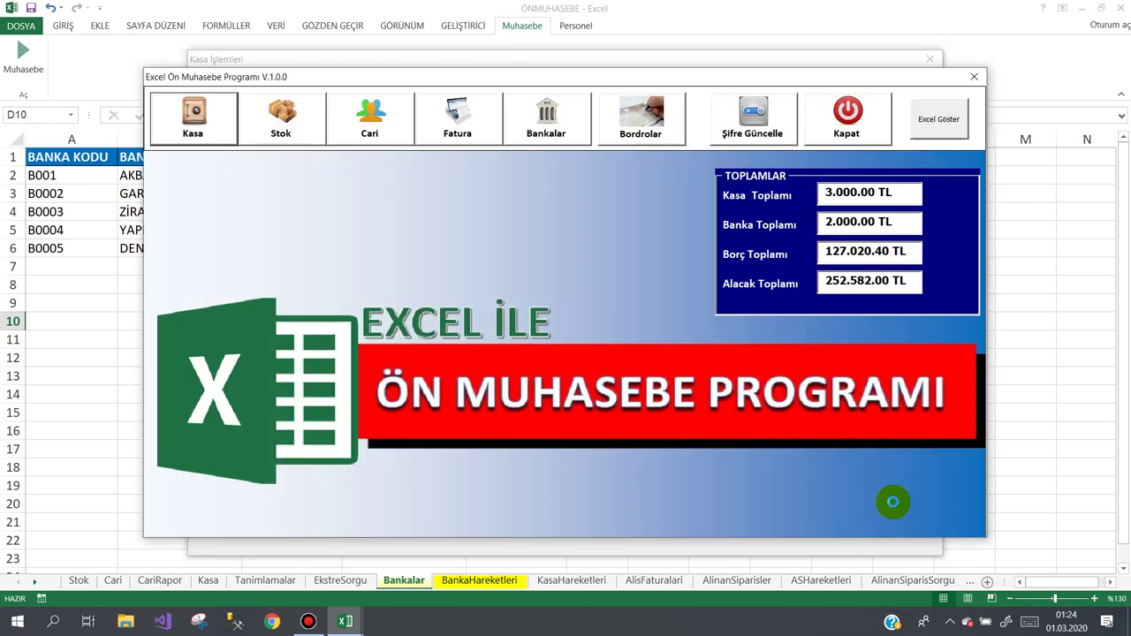
{"action": "left_click", "coordinate": [198, 132]}
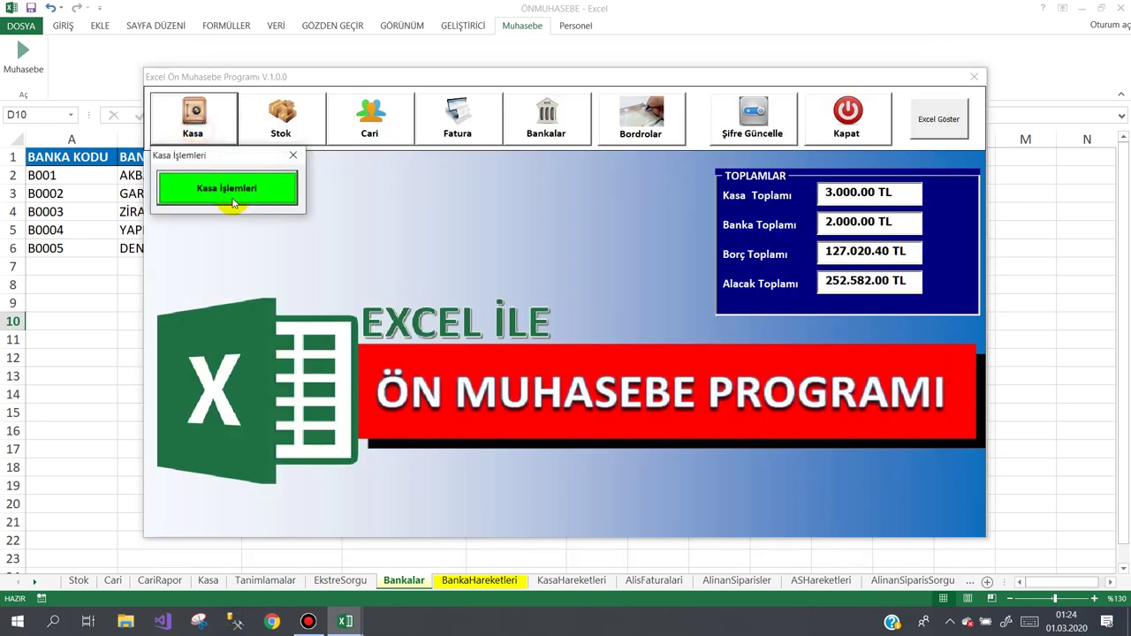
{"action": "left_click", "coordinate": [231, 187]}
{"action": "left_click", "coordinate": [264, 248]}
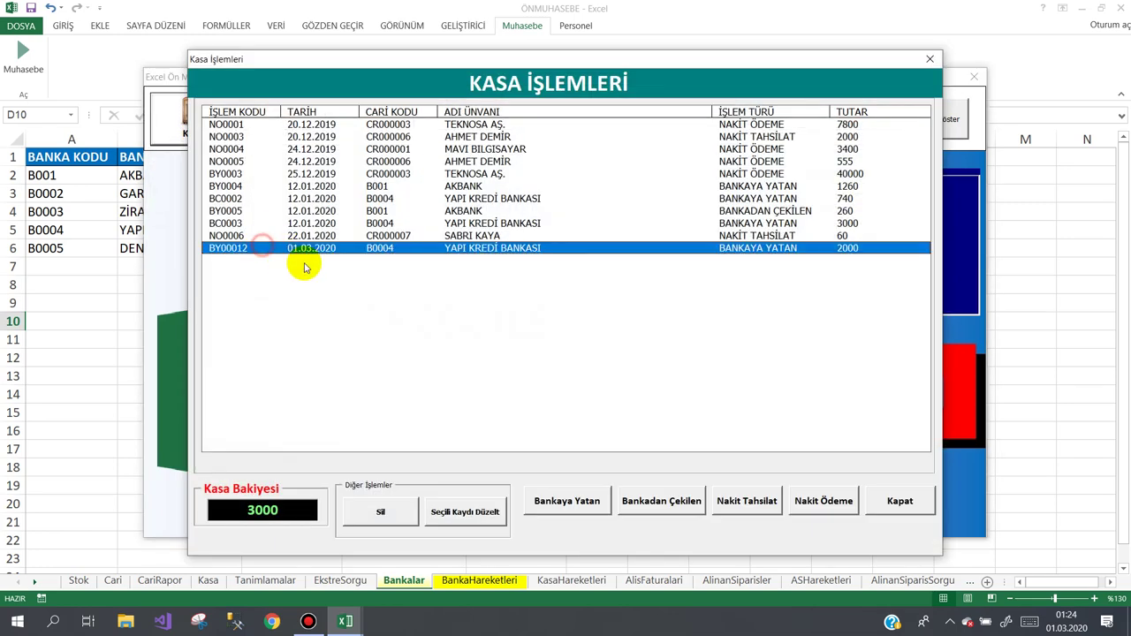
{"action": "left_click", "coordinate": [894, 504]}
{"action": "left_click", "coordinate": [846, 113]}
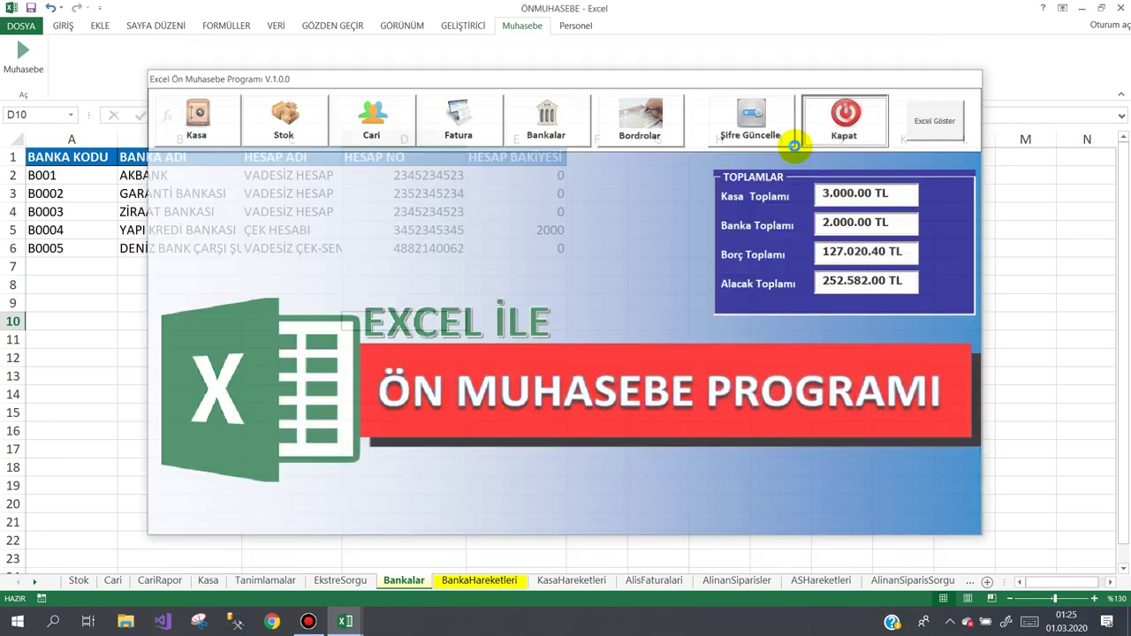
- Return to the VBA editor and open the frmKasaIslemleri form design from Project Explorer
{"action": "left_click", "coordinate": [310, 622]}
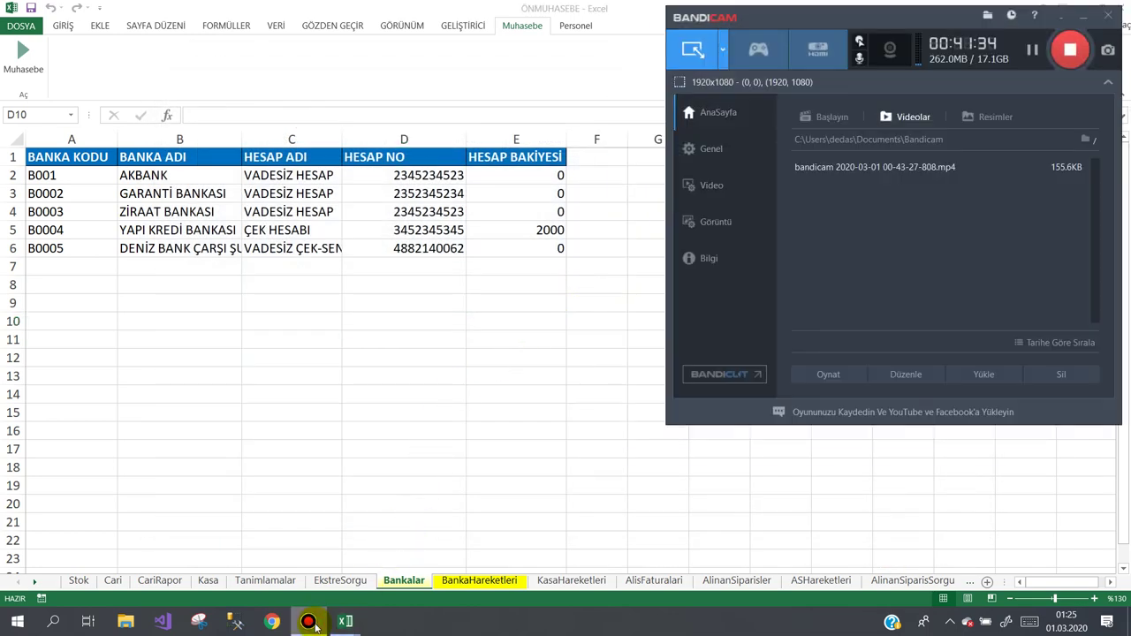
{"action": "left_click", "coordinate": [309, 622]}
{"action": "left_click", "coordinate": [372, 354]}
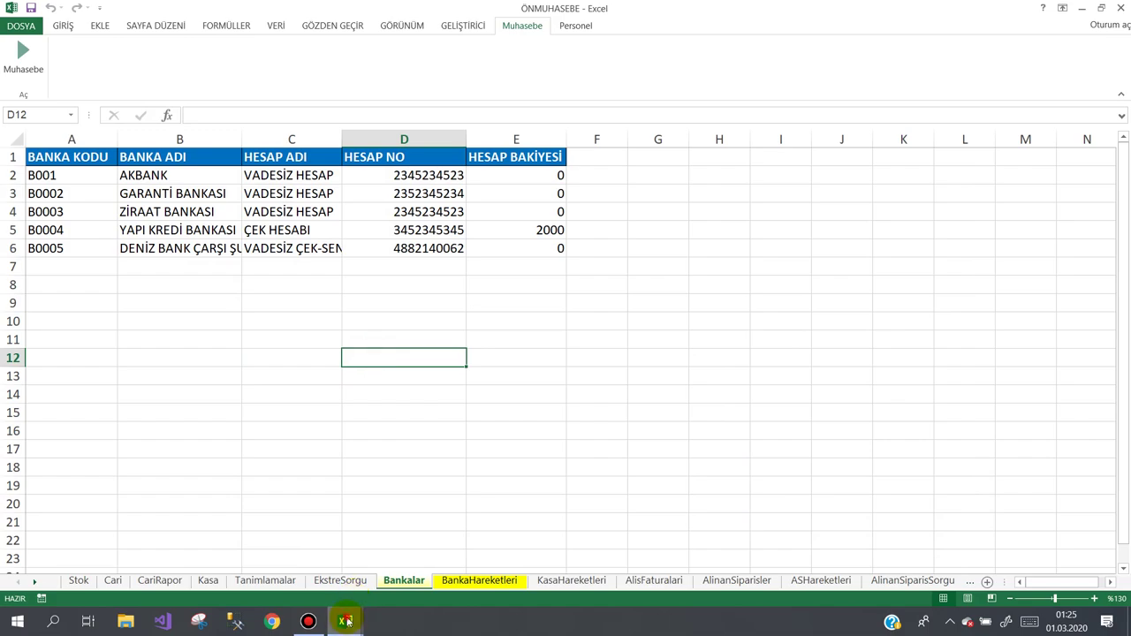
{"action": "mouse_move", "coordinate": [348, 622]}
{"action": "left_click", "coordinate": [382, 537]}
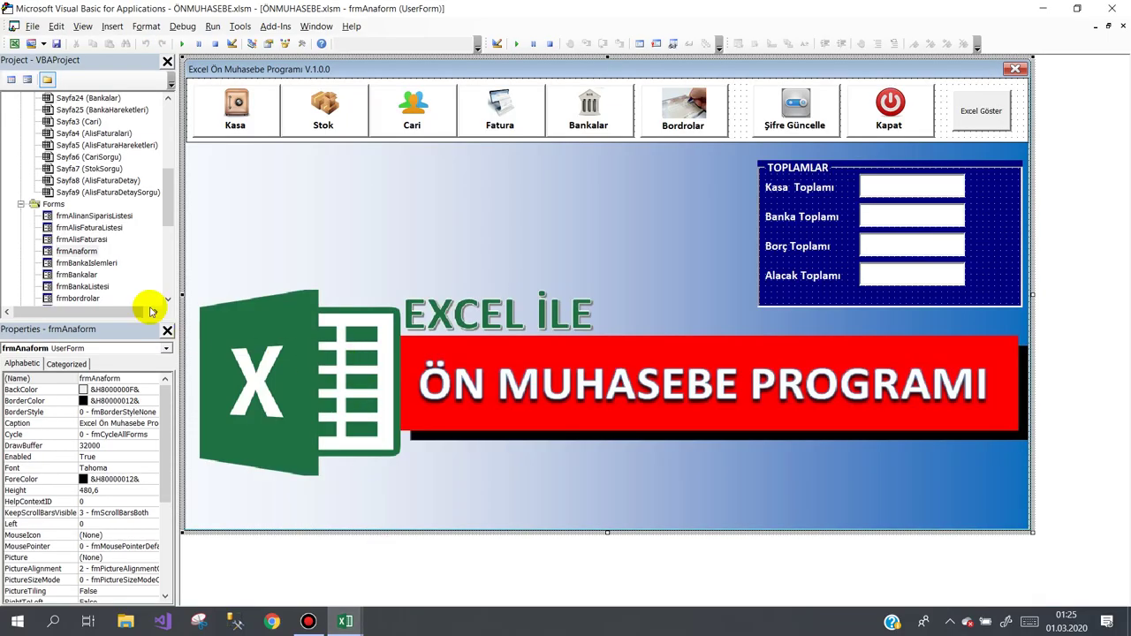
{"action": "left_click_drag", "start_coordinate": [168, 203], "coordinate": [168, 240]}
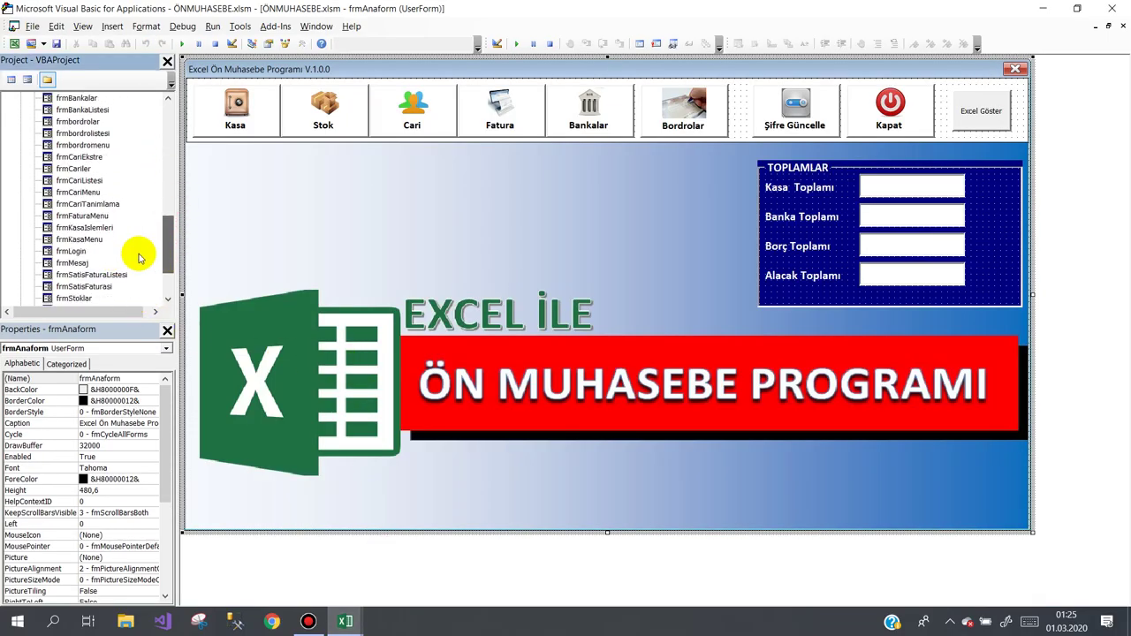
{"action": "double_click", "coordinate": [98, 227]}
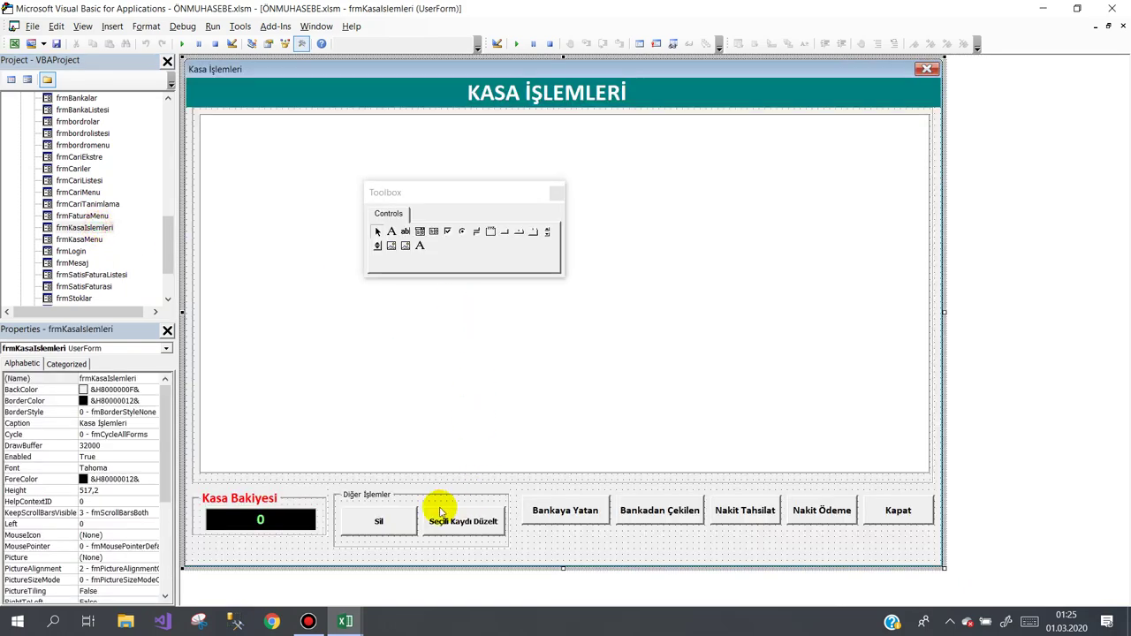
- Open the Sil button's code and scroll down to Sub BankayaYatanSil
{"action": "double_click", "coordinate": [388, 515]}
{"action": "scroll", "coordinate": [416, 371], "scroll_direction": "down", "scroll_amount": 9}
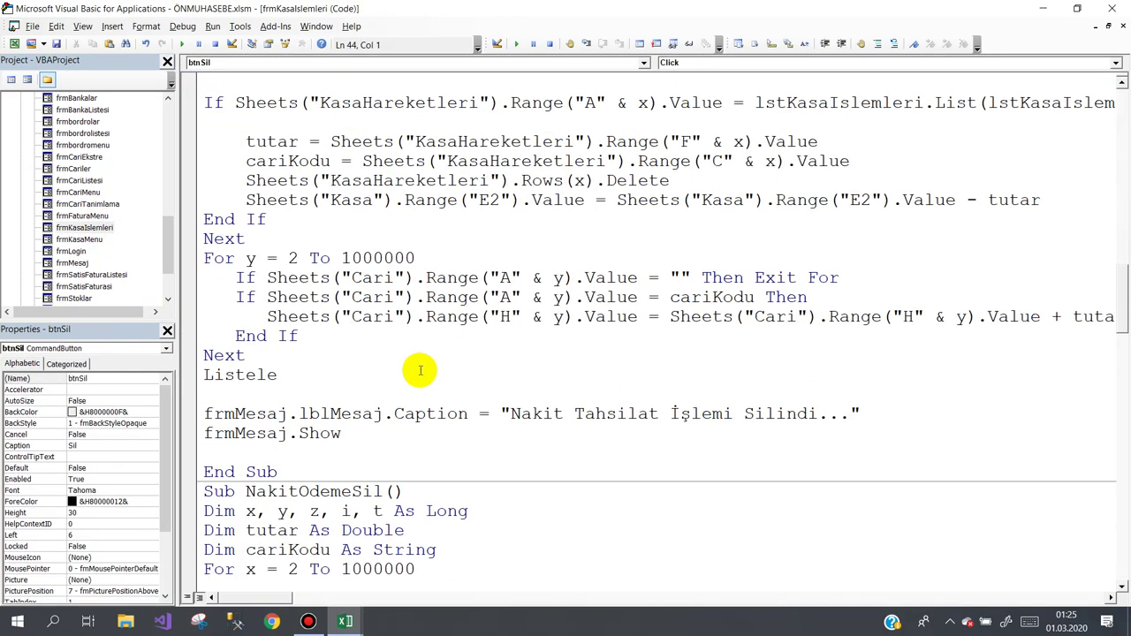
{"action": "scroll", "coordinate": [416, 371], "scroll_direction": "down", "scroll_amount": 8}
{"action": "scroll", "coordinate": [416, 371], "scroll_direction": "down", "scroll_amount": 3}
{"action": "scroll", "coordinate": [418, 345], "scroll_direction": "down", "scroll_amount": 2}
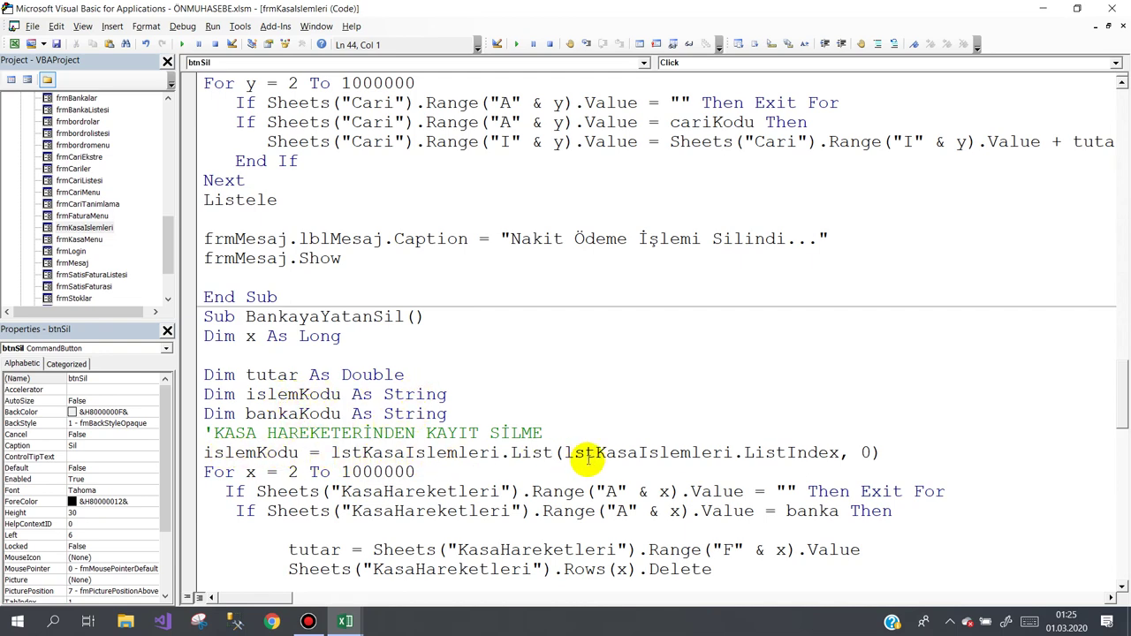
{"action": "scroll", "coordinate": [518, 426], "scroll_direction": "down", "scroll_amount": 1}
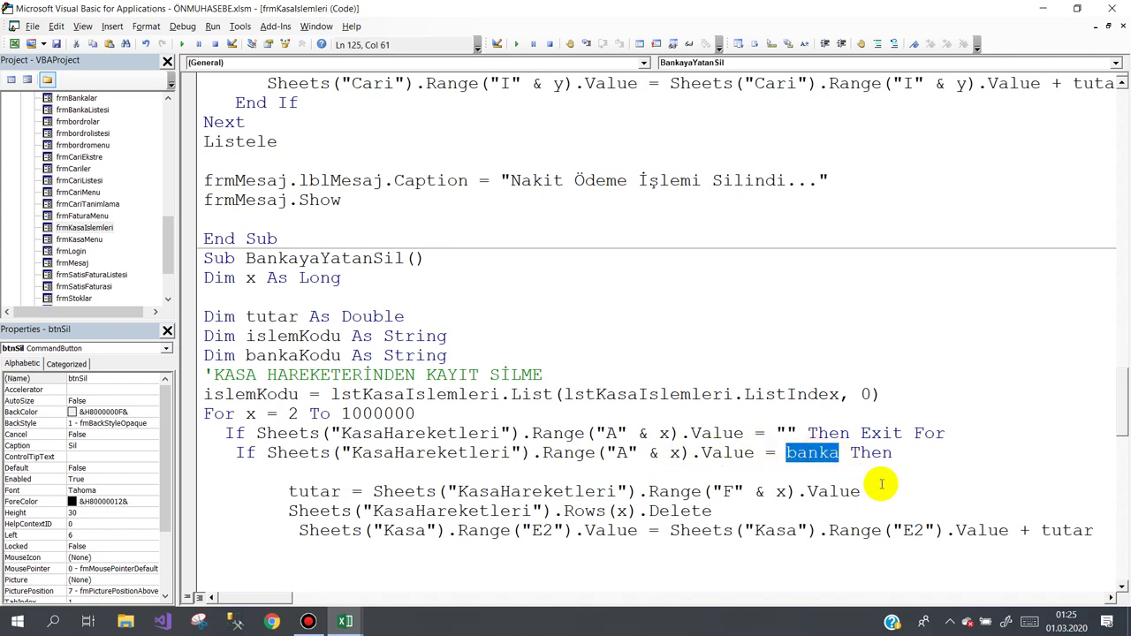
- Change the KasaHareketleri loop's If condition to compare column A with islemKodu instead of banka
{"action": "type", "text": "islemKodu"}
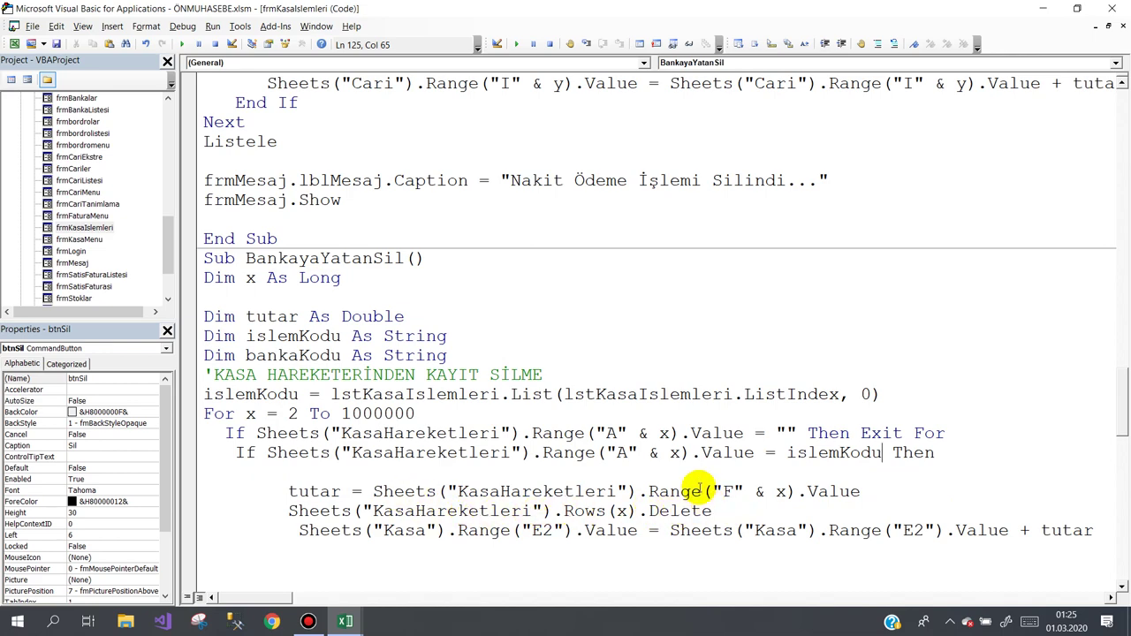
{"action": "scroll", "coordinate": [698, 468], "scroll_direction": "down", "scroll_amount": 1}
{"action": "scroll", "coordinate": [760, 424], "scroll_direction": "down", "scroll_amount": 1}
{"action": "scroll", "coordinate": [694, 433], "scroll_direction": "down", "scroll_amount": 2}
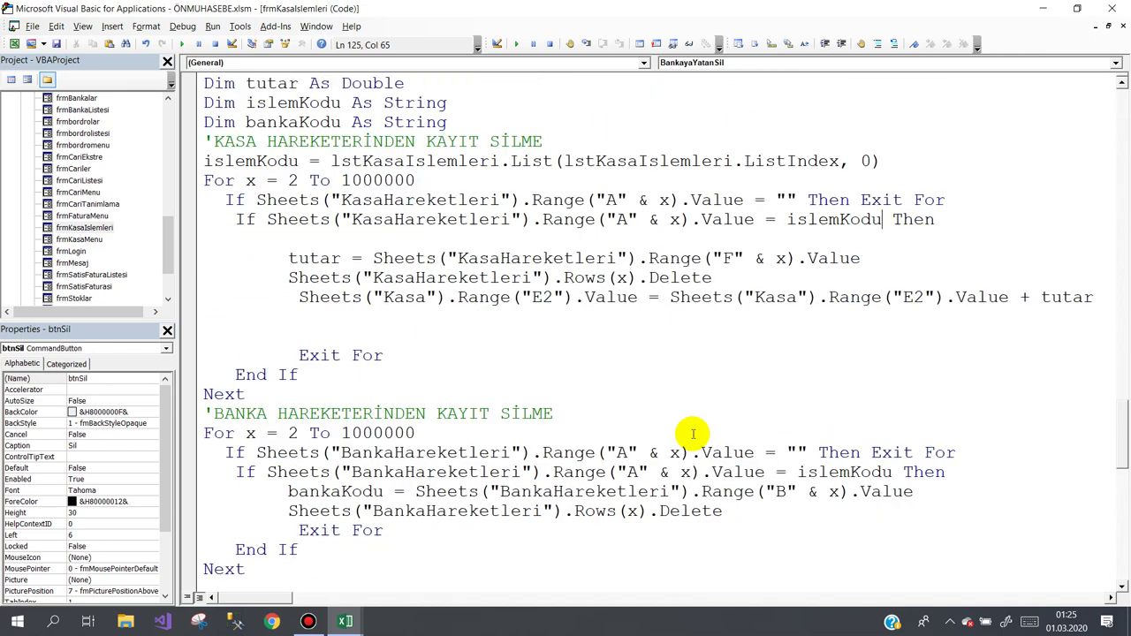
{"action": "scroll", "coordinate": [689, 433], "scroll_direction": "down", "scroll_amount": 1}
{"action": "scroll", "coordinate": [689, 433], "scroll_direction": "down", "scroll_amount": 1}
{"action": "scroll", "coordinate": [689, 433], "scroll_direction": "down", "scroll_amount": 2}
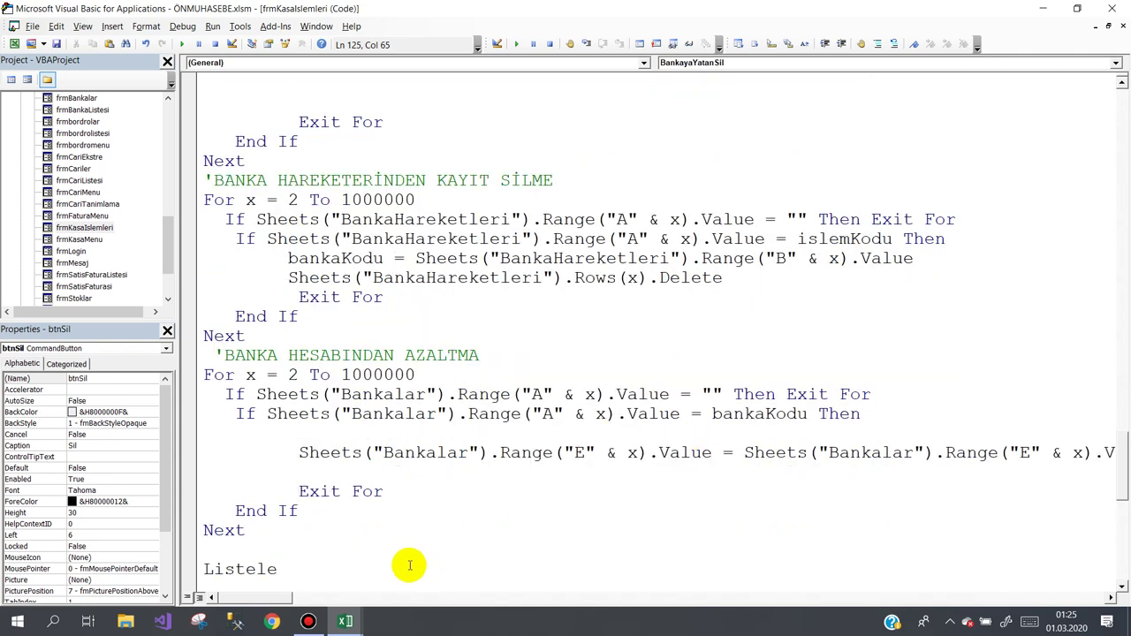
- In the Excel workbook, fill 0 from E2 down through E6 on the Bankalar sheet
{"action": "left_click", "coordinate": [345, 620]}
{"action": "left_click", "coordinate": [265, 536]}
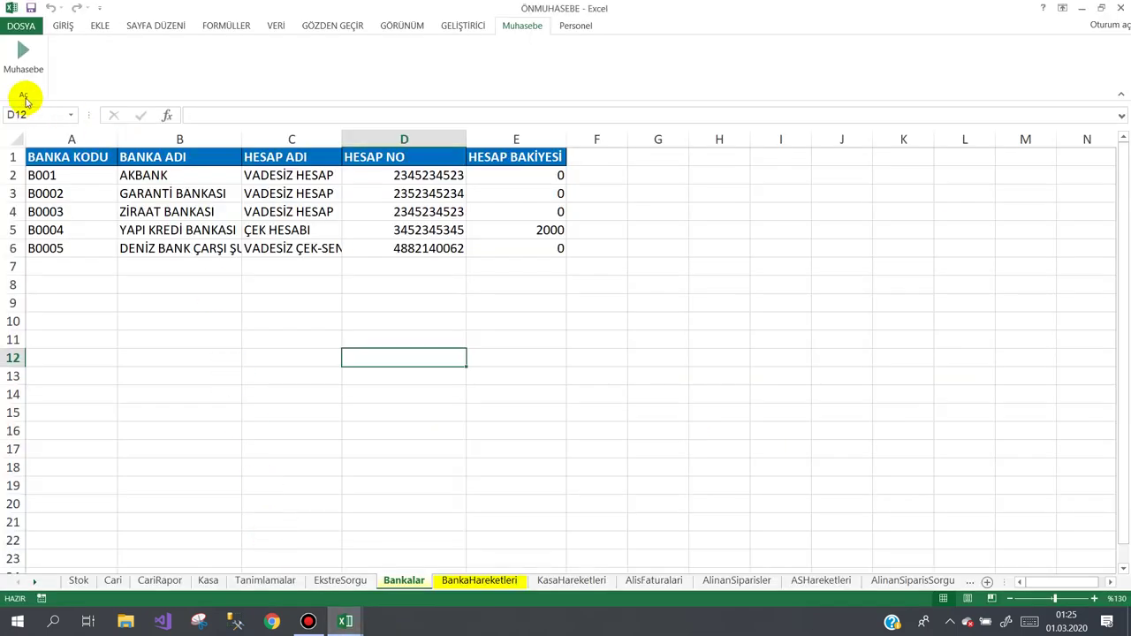
{"action": "left_click", "coordinate": [550, 180]}
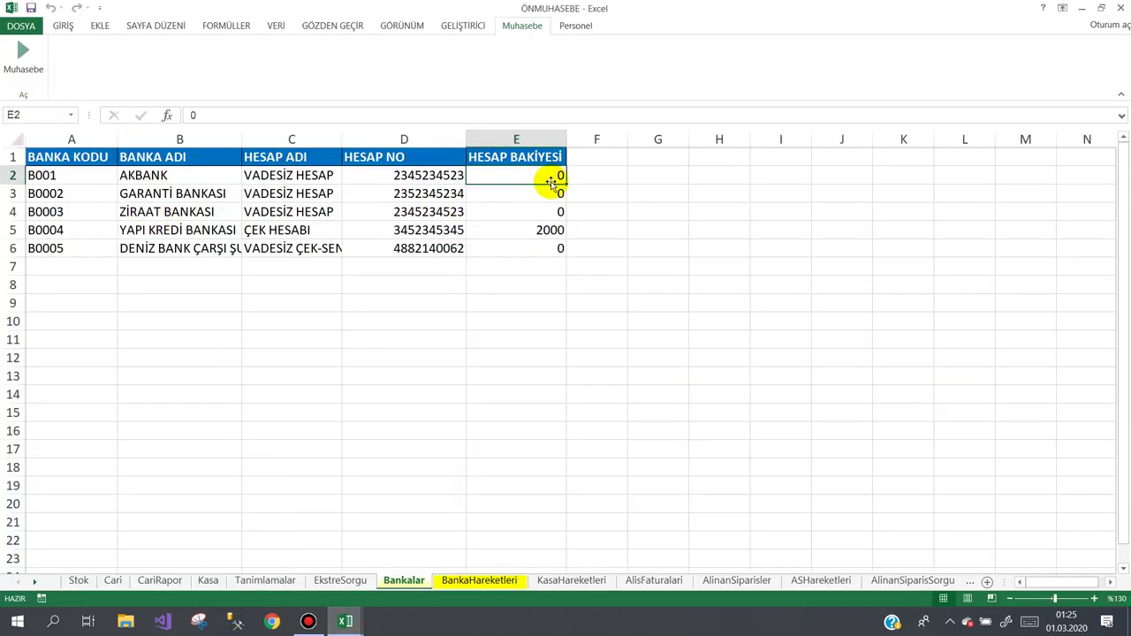
{"action": "left_click_drag", "start_coordinate": [563, 183], "coordinate": [545, 256]}
{"action": "left_click", "coordinate": [404, 321]}
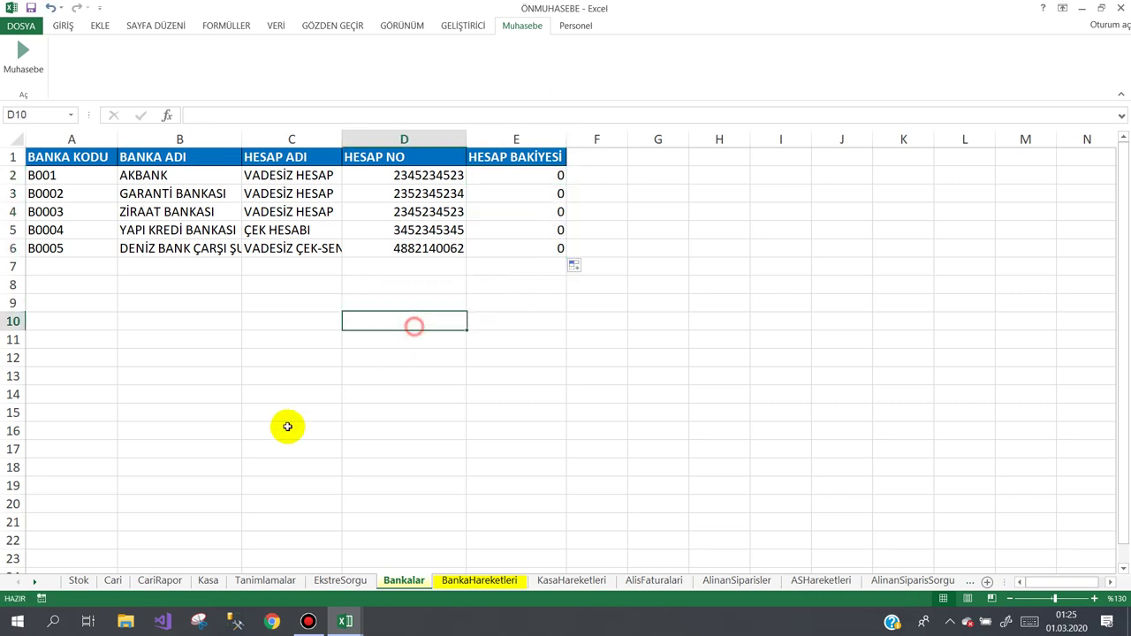
- Set the Kasa sheet's cash balance in E2 to 5000
{"action": "left_click", "coordinate": [212, 581]}
{"action": "left_click", "coordinate": [611, 180]}
{"action": "type", "text": "50000"}
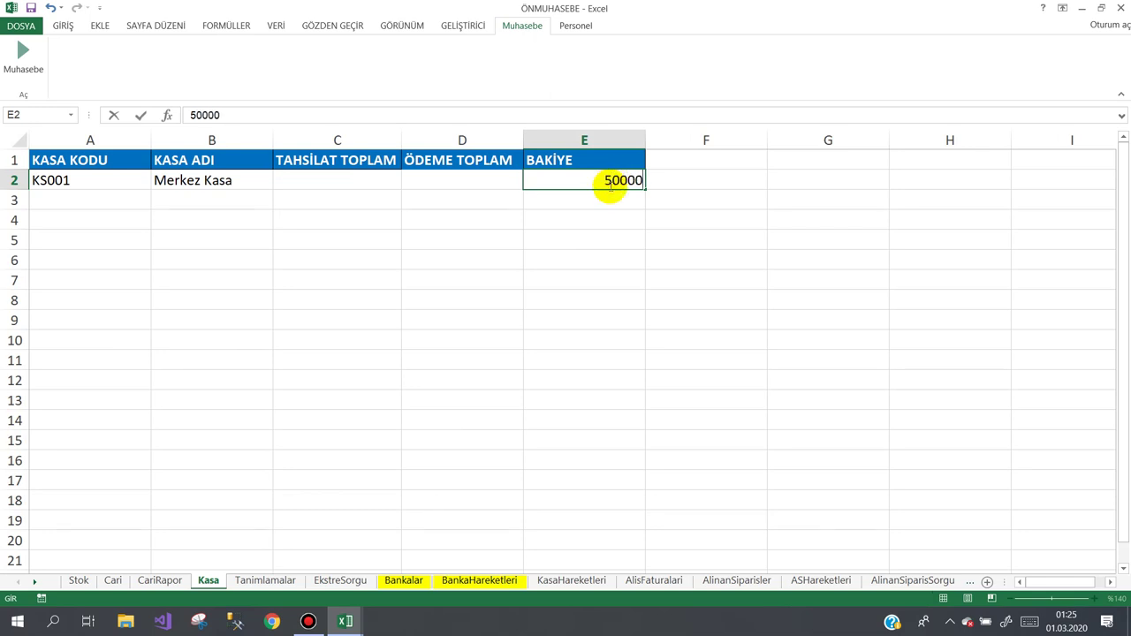
{"action": "left_click", "coordinate": [601, 217]}
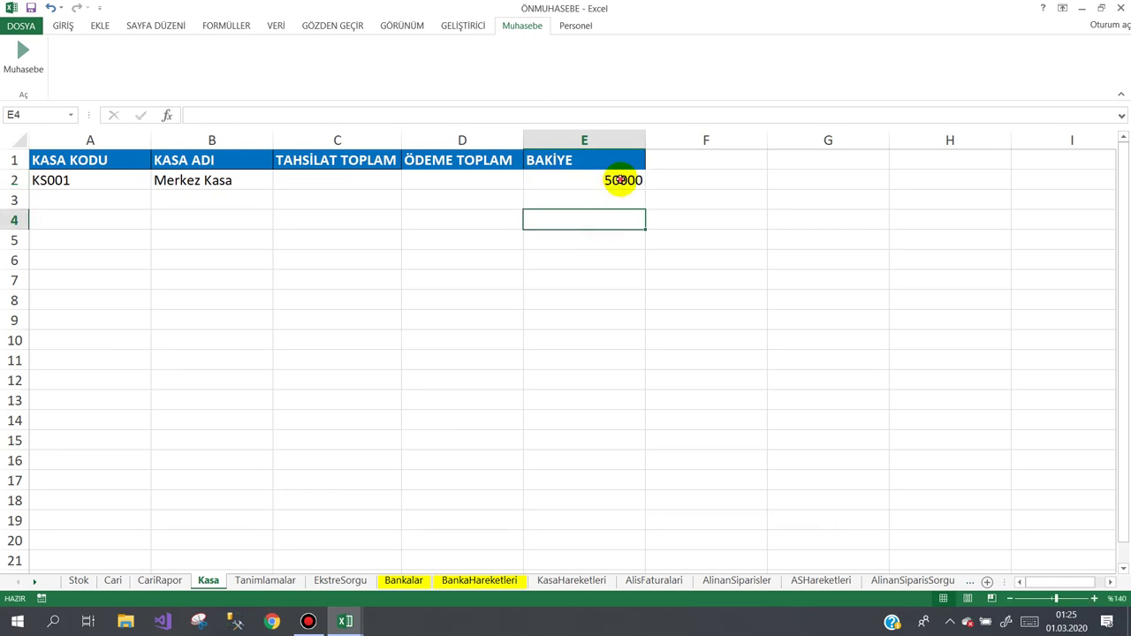
{"action": "left_click", "coordinate": [621, 179]}
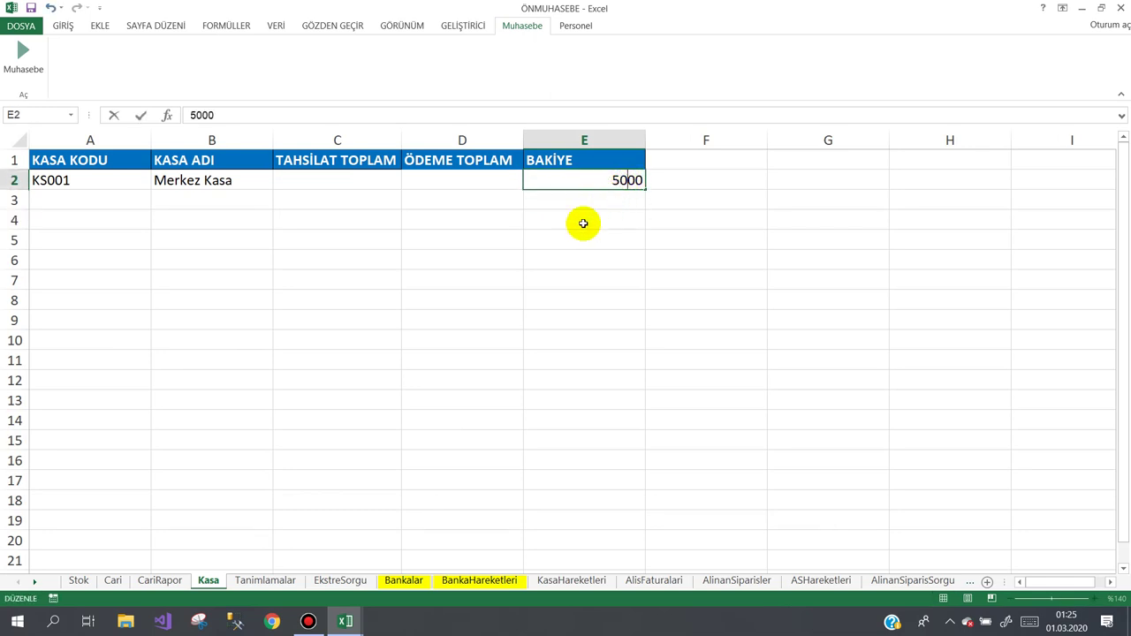
{"action": "left_click", "coordinate": [583, 221]}
- Launch the accounting program to check the cash transactions form, then close it
{"action": "left_click", "coordinate": [22, 62]}
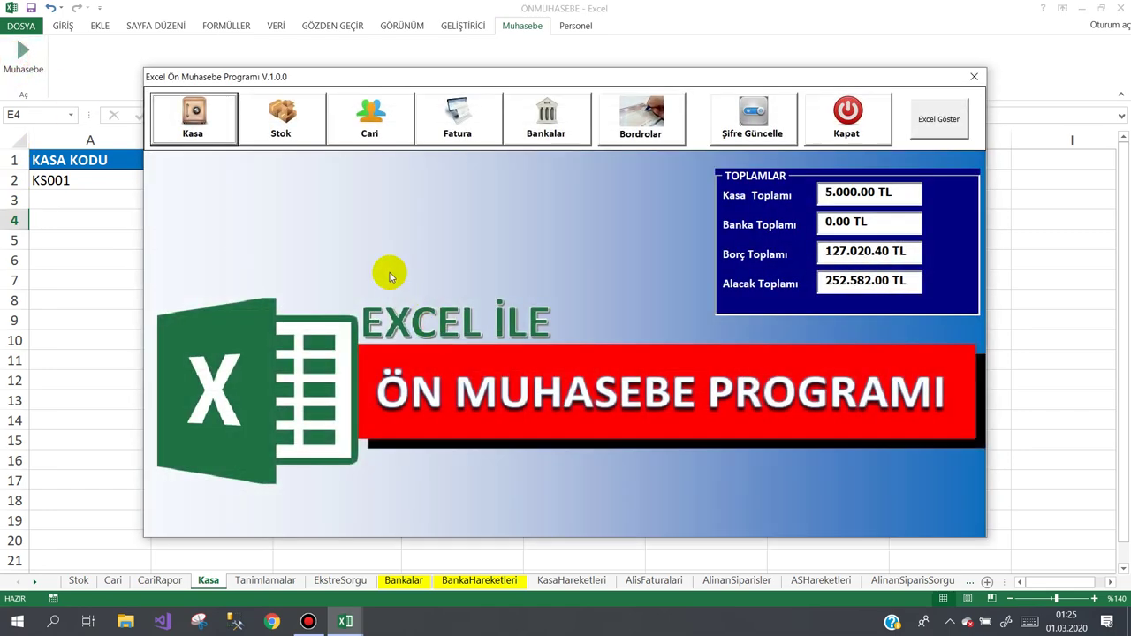
{"action": "left_click", "coordinate": [205, 120]}
{"action": "left_click", "coordinate": [253, 187]}
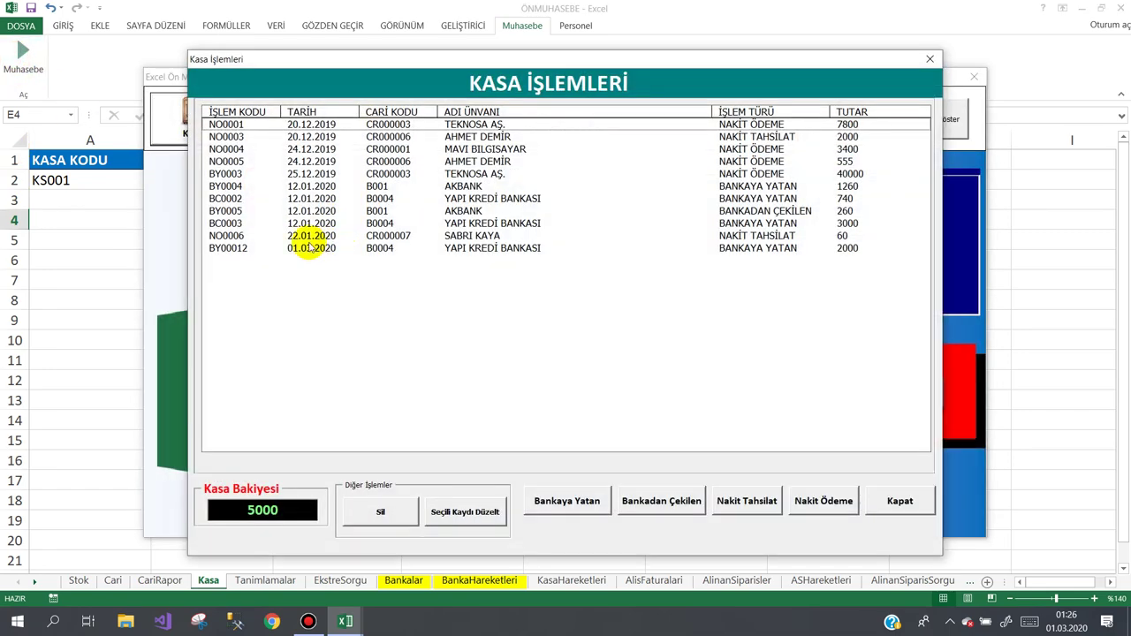
{"action": "left_click", "coordinate": [930, 60]}
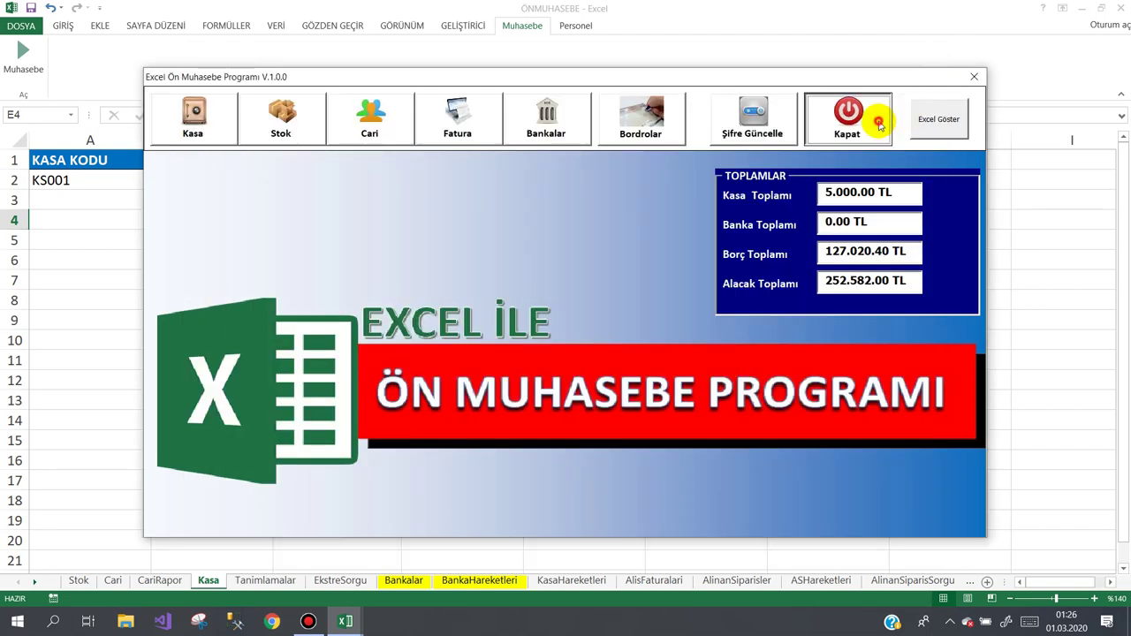
{"action": "left_click", "coordinate": [877, 106]}
- After reviewing BankaHareketleri and Bankalar, clear row 12 (BY00012) on the KasaHareketleri sheet
{"action": "left_click", "coordinate": [469, 581]}
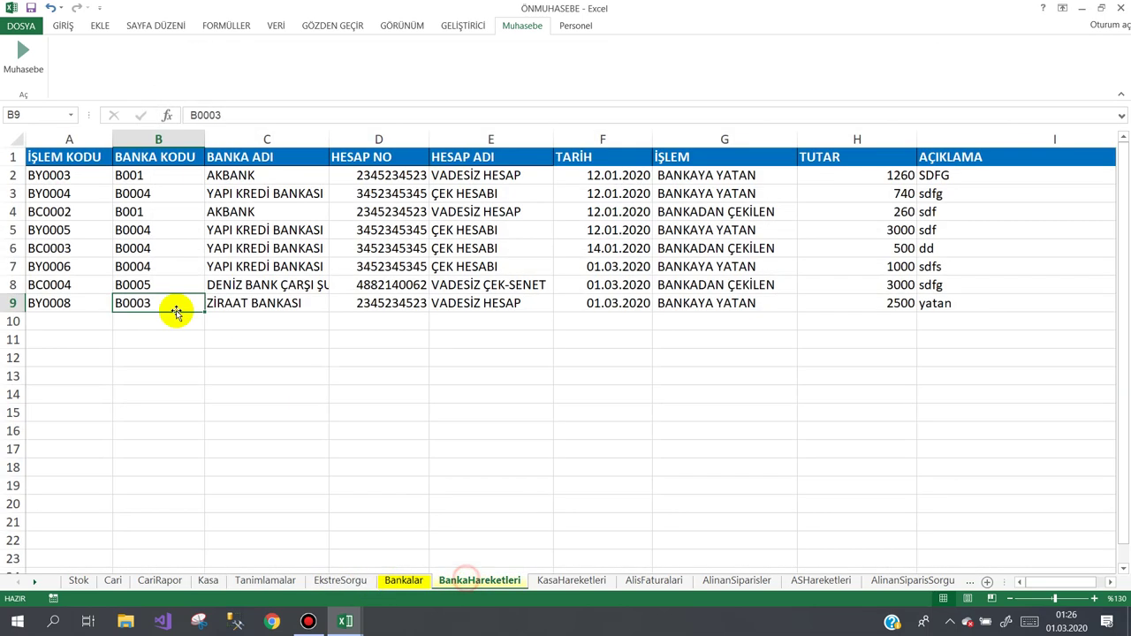
{"action": "left_click", "coordinate": [11, 303]}
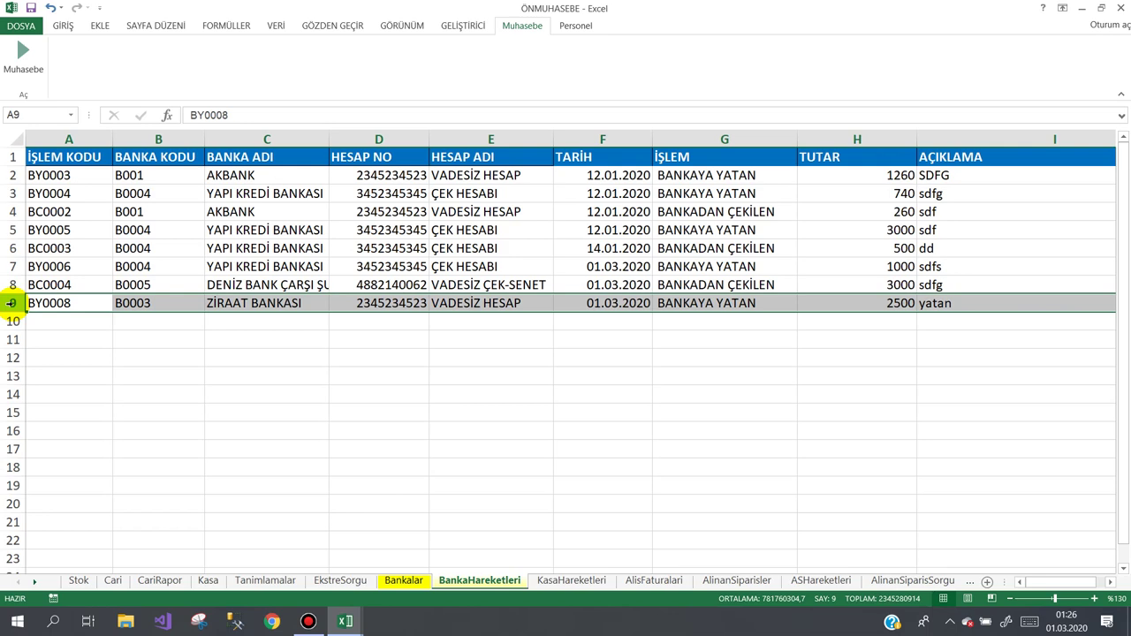
{"action": "left_click", "coordinate": [410, 580]}
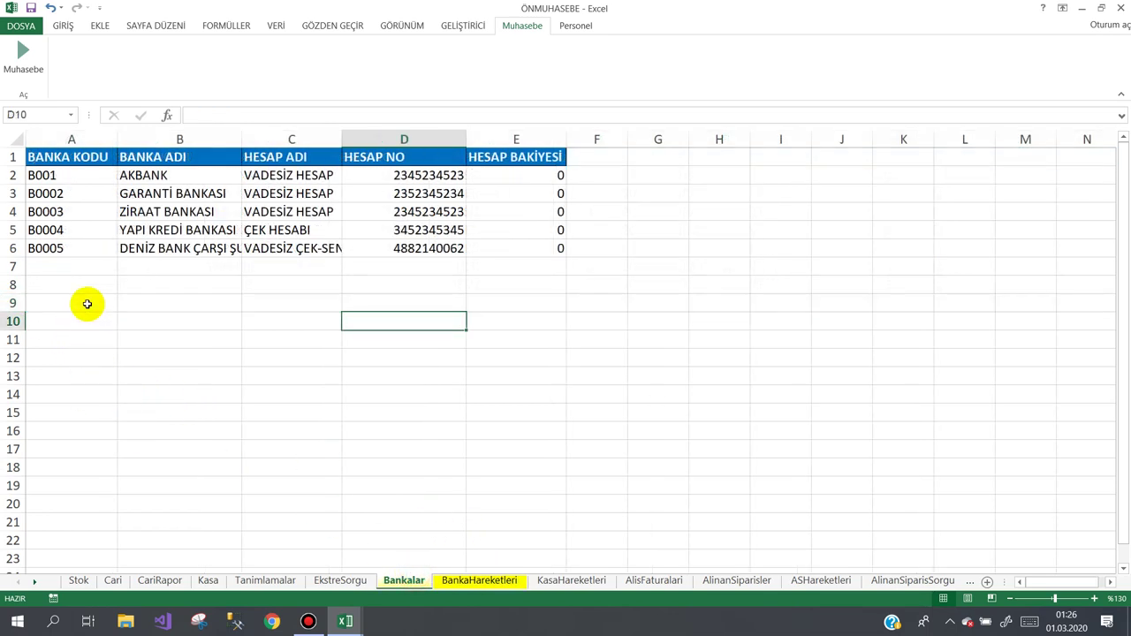
{"action": "left_click", "coordinate": [572, 580]}
{"action": "left_click", "coordinate": [14, 380]}
{"action": "key", "text": "Delete"}
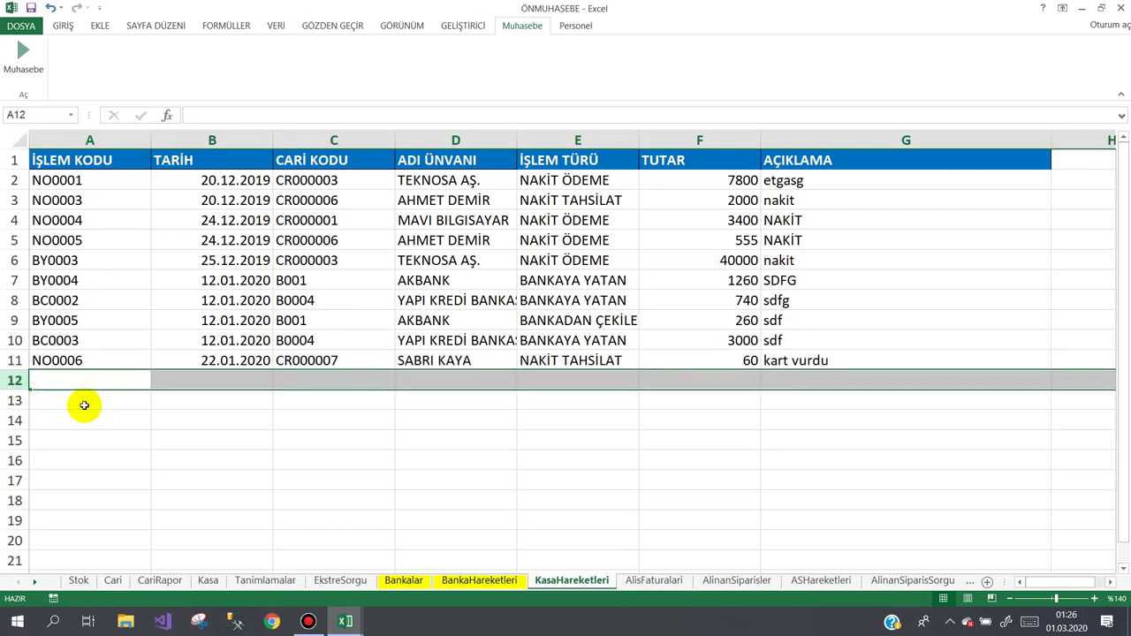
{"action": "left_click", "coordinate": [159, 400]}
{"action": "left_click", "coordinate": [23, 78]}
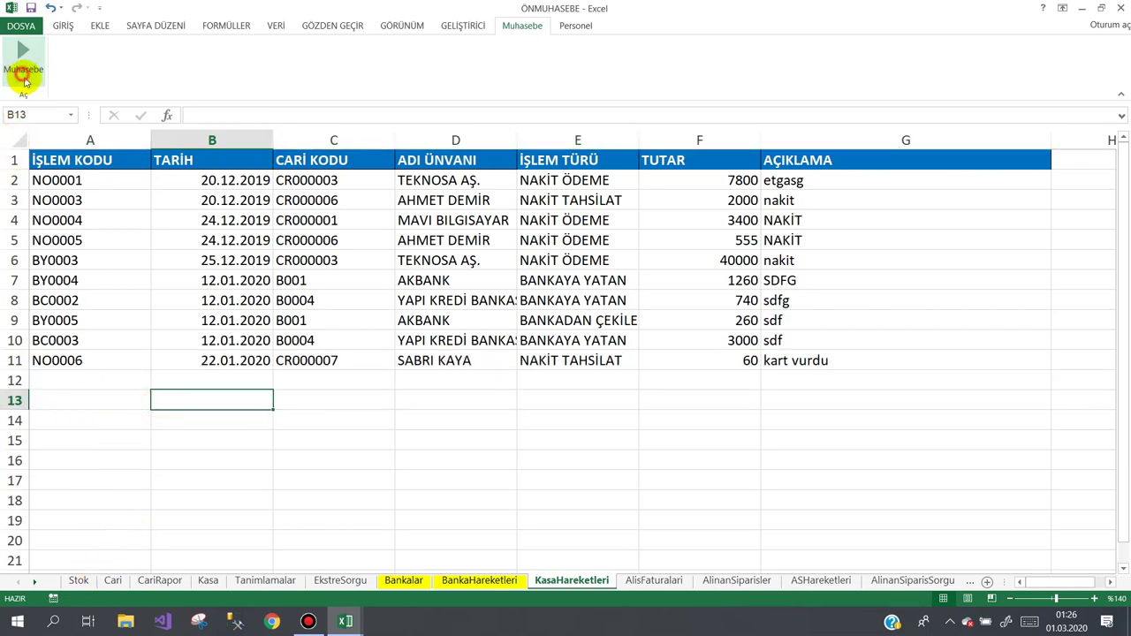
- Record a 1500 bank deposit to B0004 YAPI KREDİ BANKASI, saved as BY00013
{"action": "left_click", "coordinate": [196, 115]}
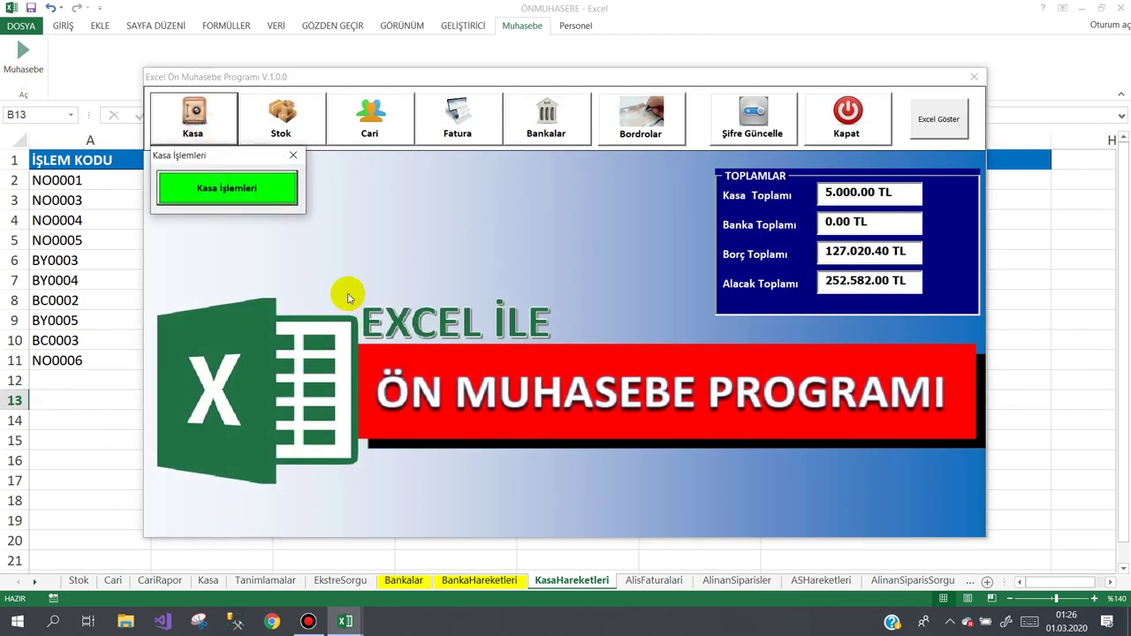
{"action": "left_click", "coordinate": [248, 204]}
{"action": "left_click", "coordinate": [545, 503]}
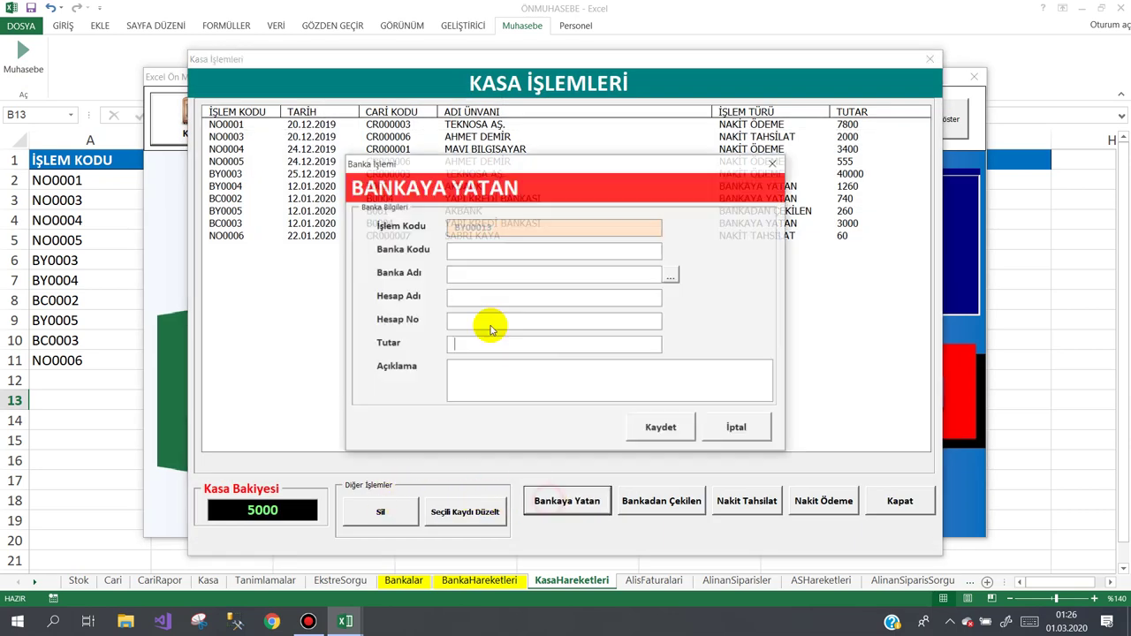
{"action": "left_click", "coordinate": [672, 273]}
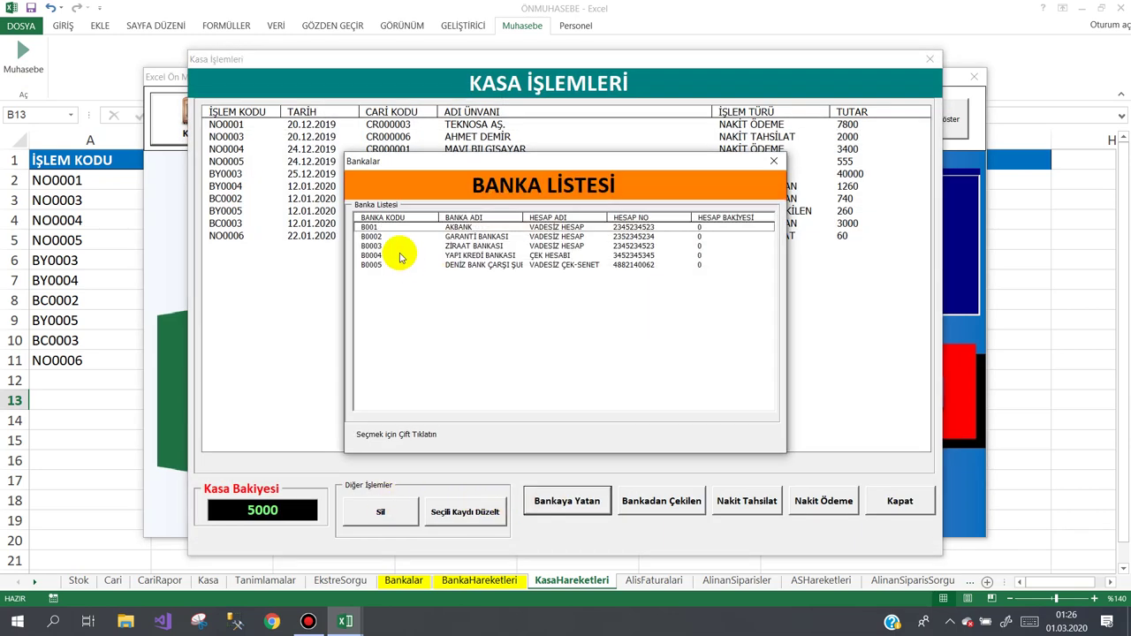
{"action": "double_click", "coordinate": [407, 256]}
{"action": "type", "text": "efhdfg"}
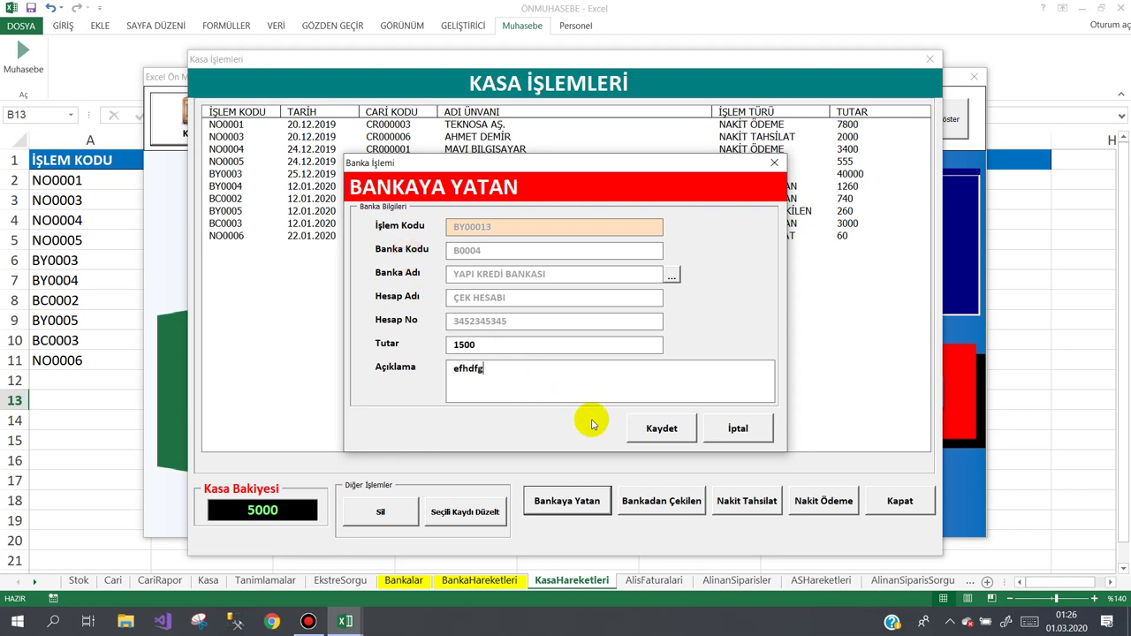
{"action": "left_click", "coordinate": [658, 428]}
{"action": "left_click", "coordinate": [539, 358]}
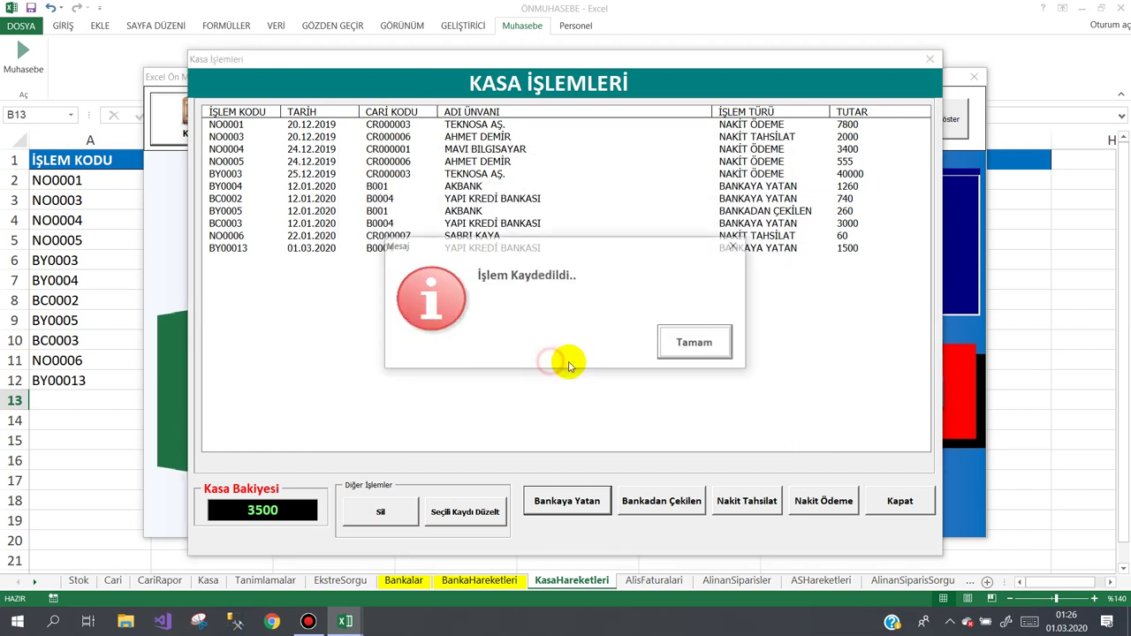
{"action": "left_click", "coordinate": [683, 352]}
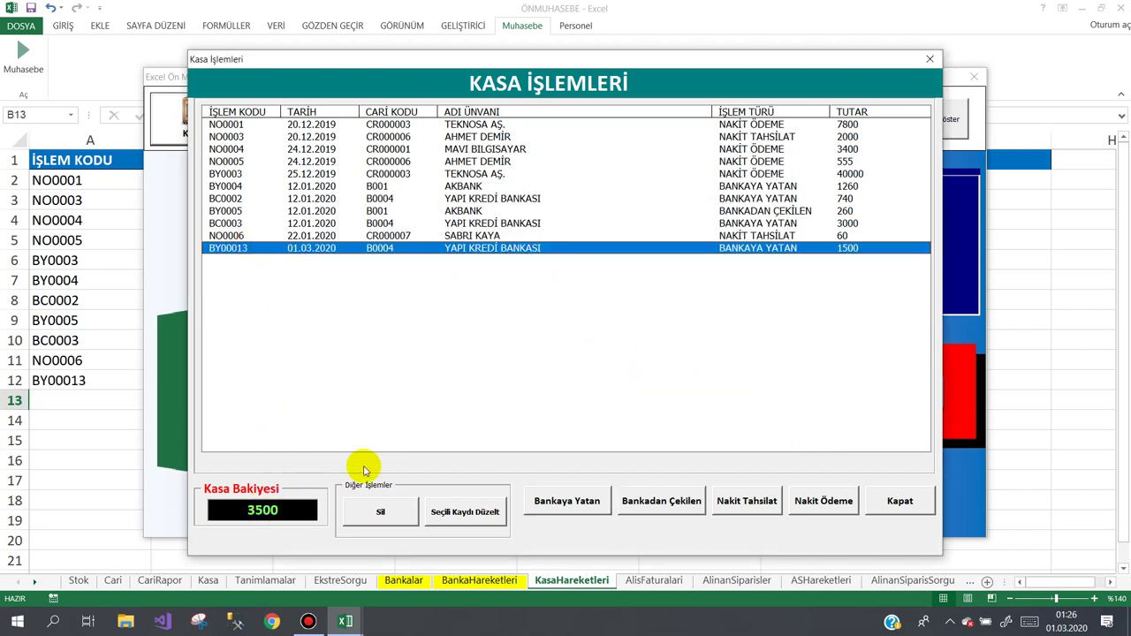
- Delete the BY00013 deposit with confirmation and close the cash transactions form
{"action": "left_click", "coordinate": [369, 513]}
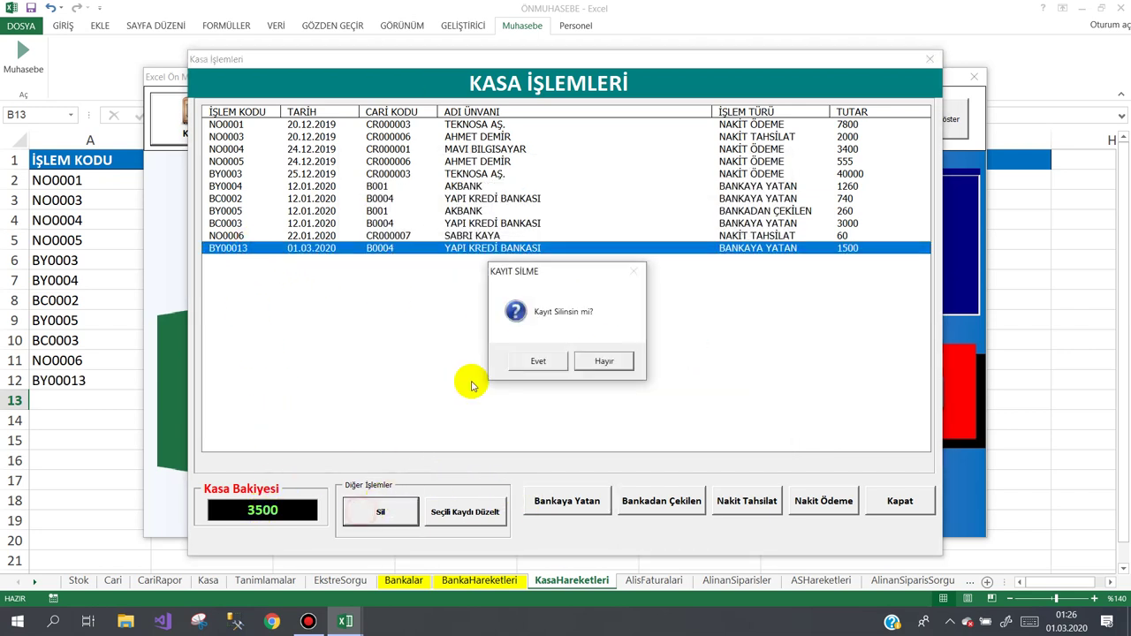
{"action": "left_click", "coordinate": [537, 361]}
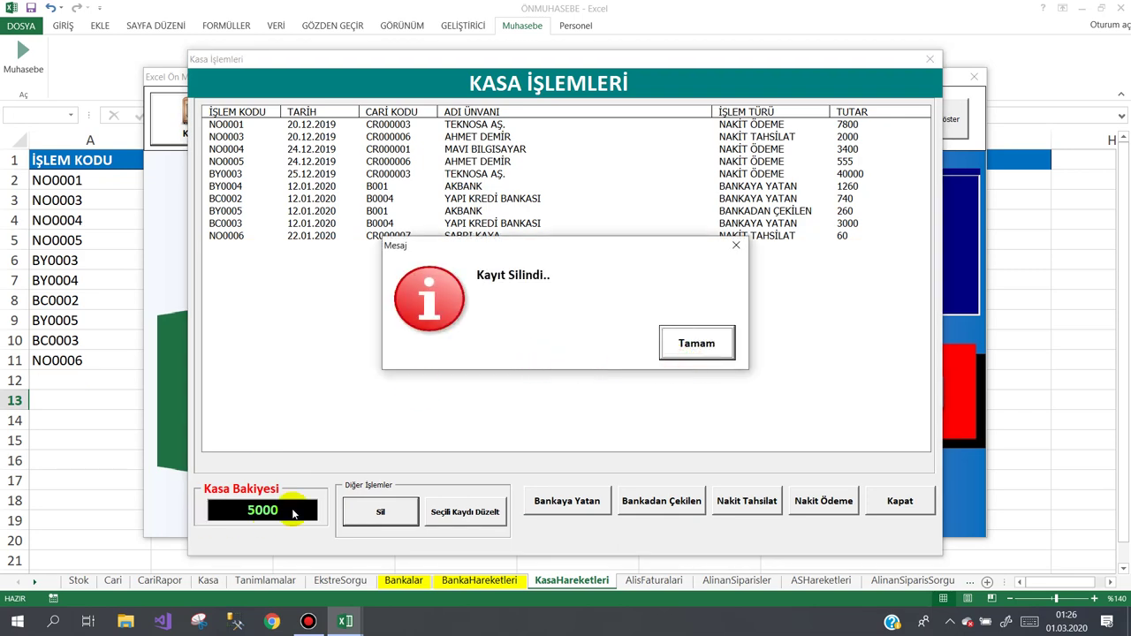
{"action": "left_click", "coordinate": [676, 339]}
{"action": "left_click", "coordinate": [900, 500]}
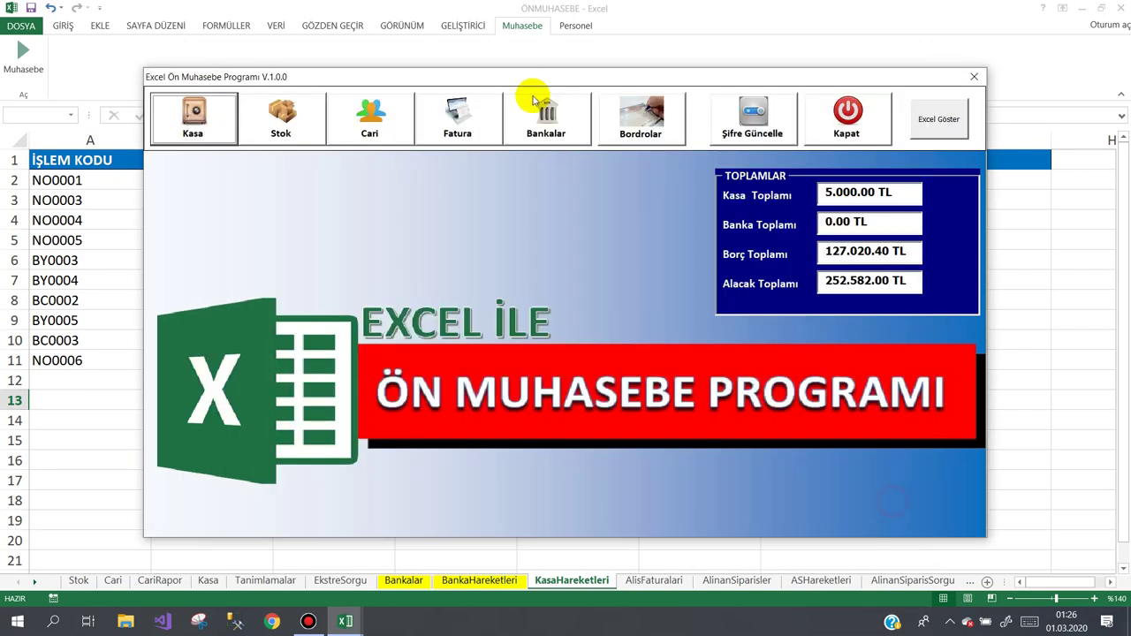
- Check B0004's balance in the bank definitions, close the program, and return to the VBA editor
{"action": "left_click", "coordinate": [548, 129]}
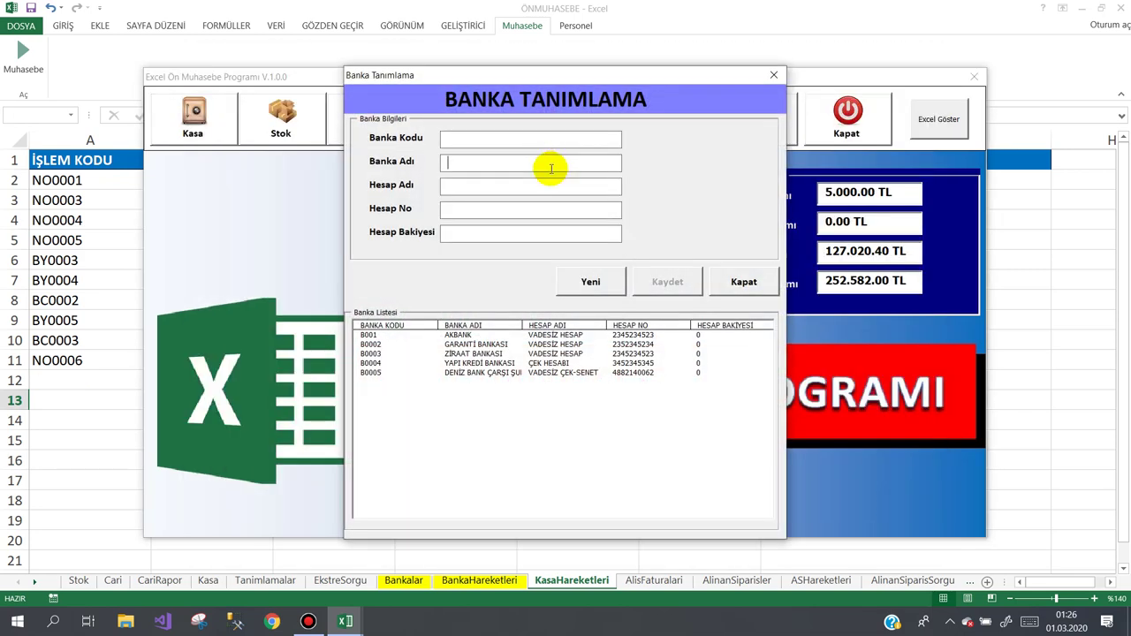
{"action": "left_click", "coordinate": [515, 363]}
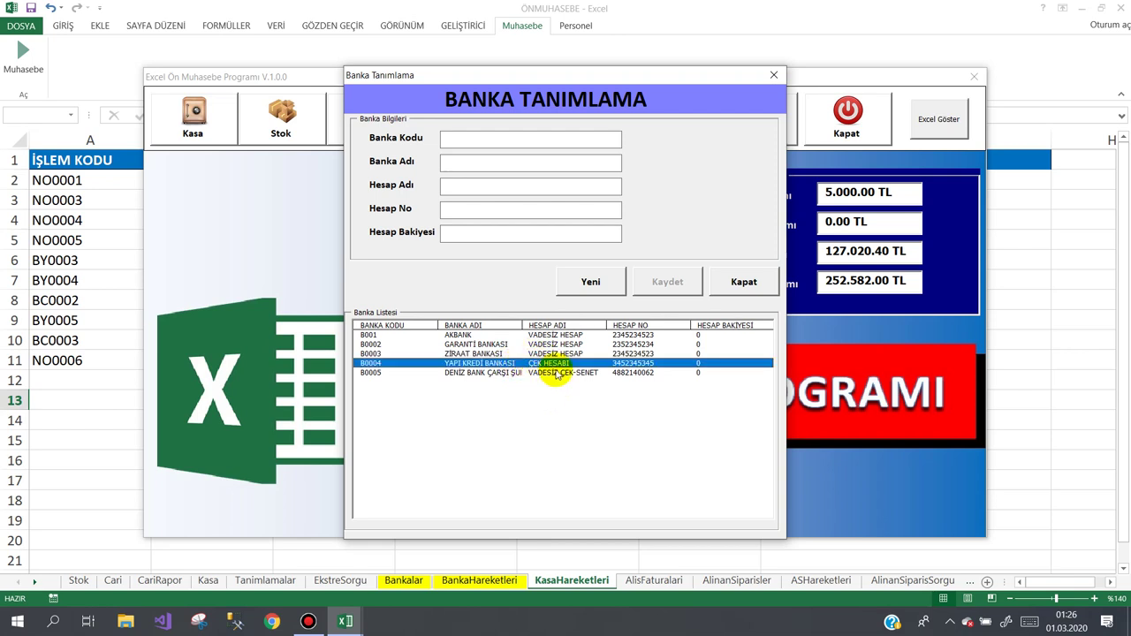
{"action": "left_click", "coordinate": [745, 282]}
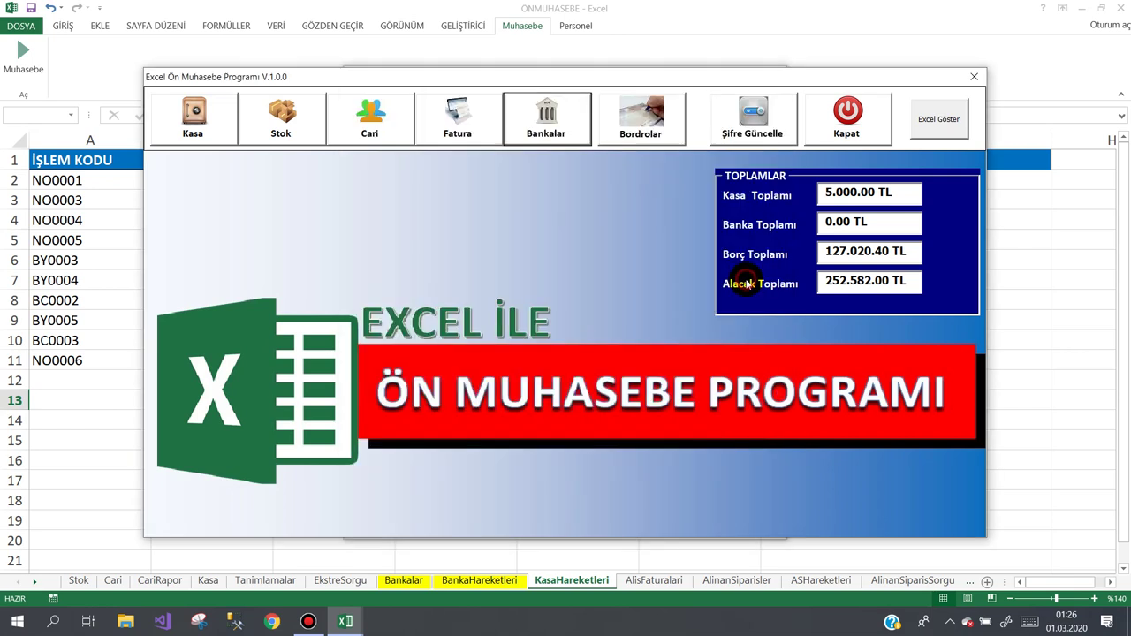
{"action": "left_click", "coordinate": [843, 118]}
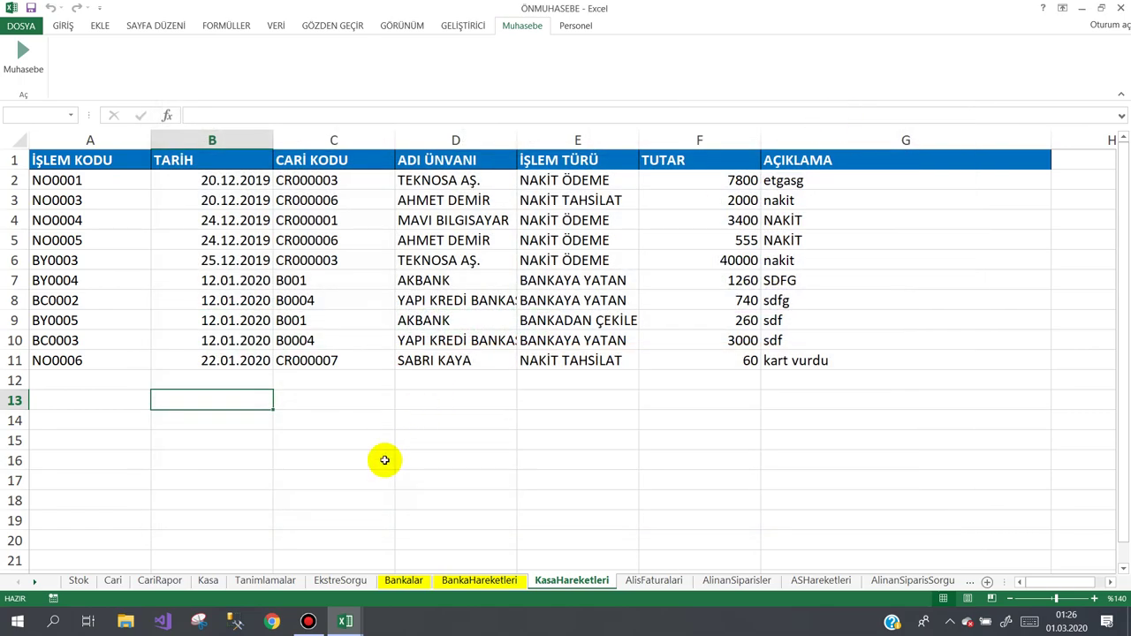
{"action": "left_click", "coordinate": [356, 625]}
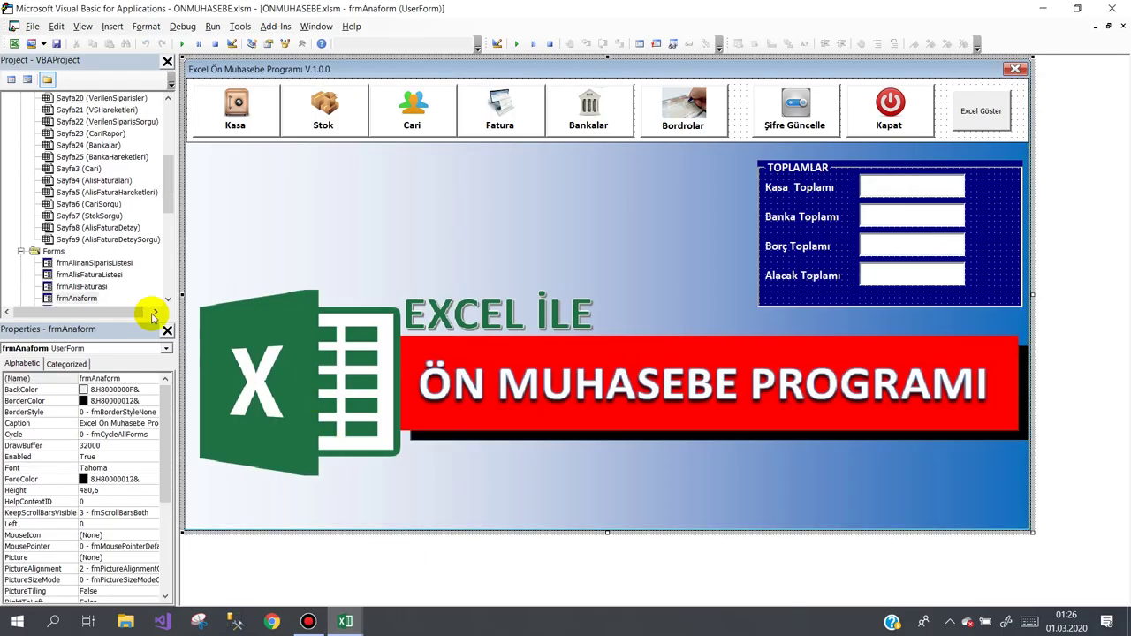
- Open frmKasaIslemleri's Sil button code and scroll to the BankayaYatanSil routine
{"action": "left_click_drag", "start_coordinate": [166, 185], "coordinate": [171, 267]}
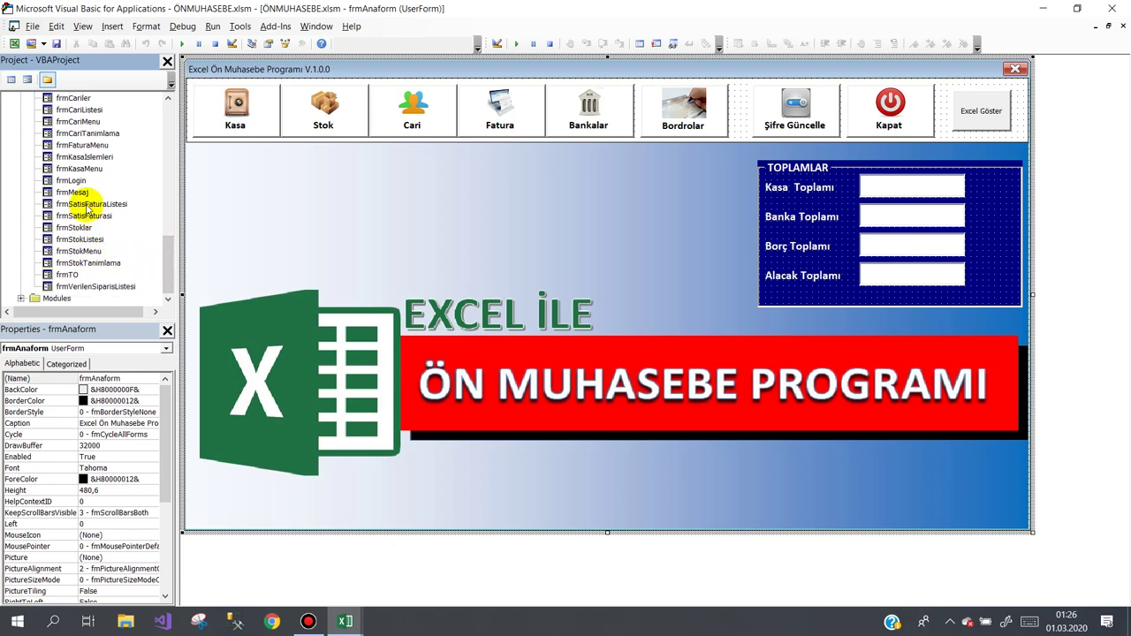
{"action": "left_click", "coordinate": [81, 159]}
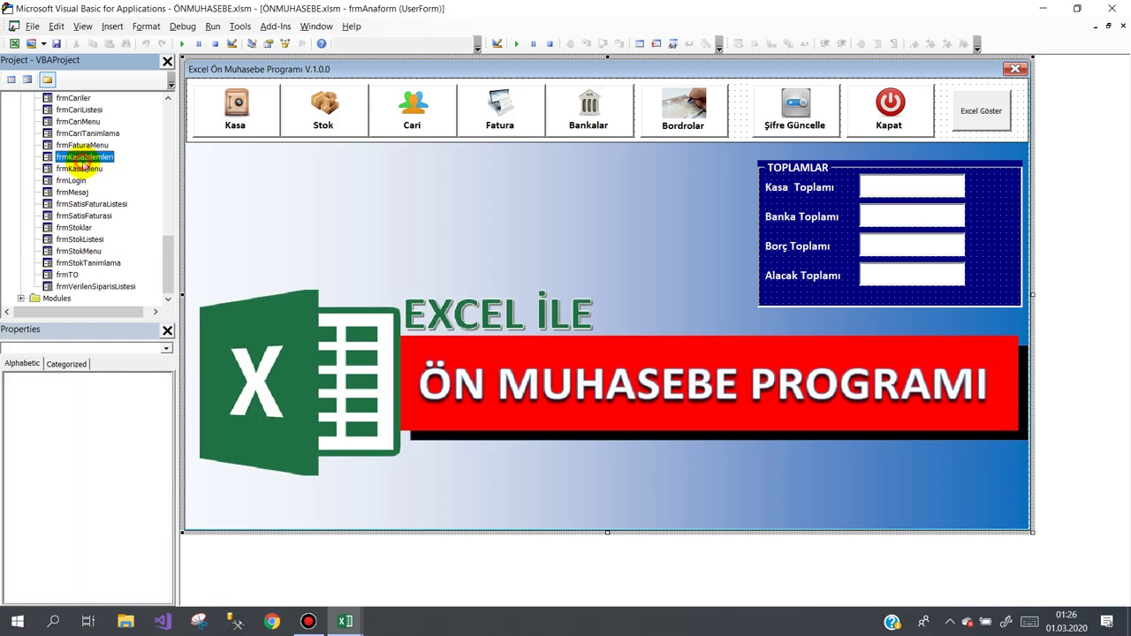
{"action": "double_click", "coordinate": [81, 163]}
{"action": "double_click", "coordinate": [394, 518]}
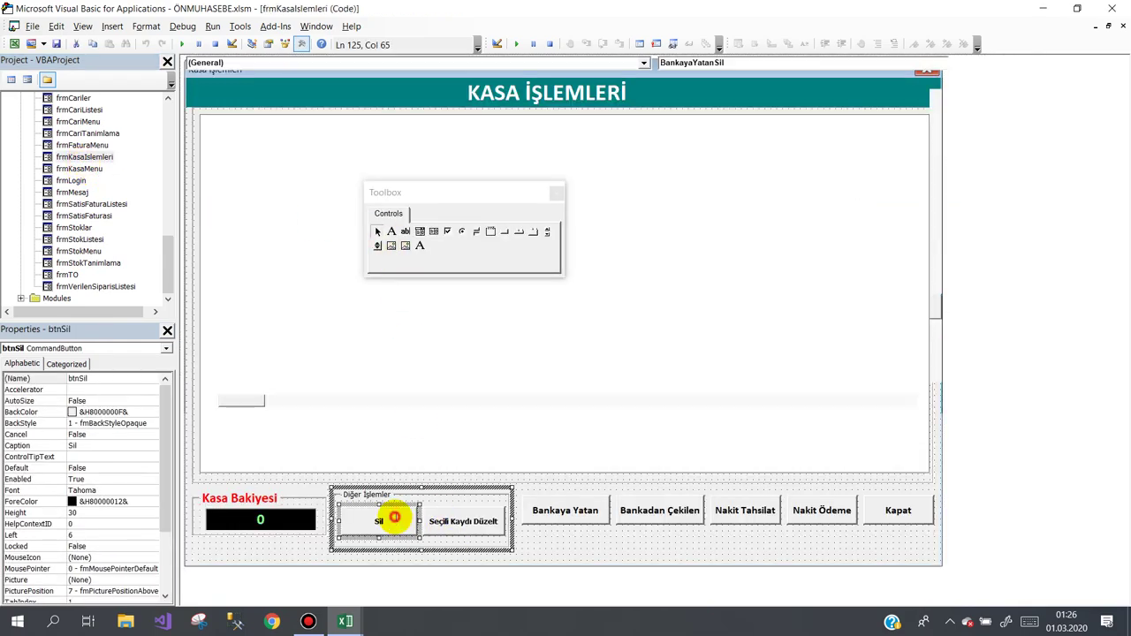
{"action": "scroll", "coordinate": [491, 206], "scroll_direction": "down", "scroll_amount": 5}
{"action": "scroll", "coordinate": [492, 273], "scroll_direction": "down", "scroll_amount": 5}
{"action": "scroll", "coordinate": [495, 274], "scroll_direction": "down", "scroll_amount": 5}
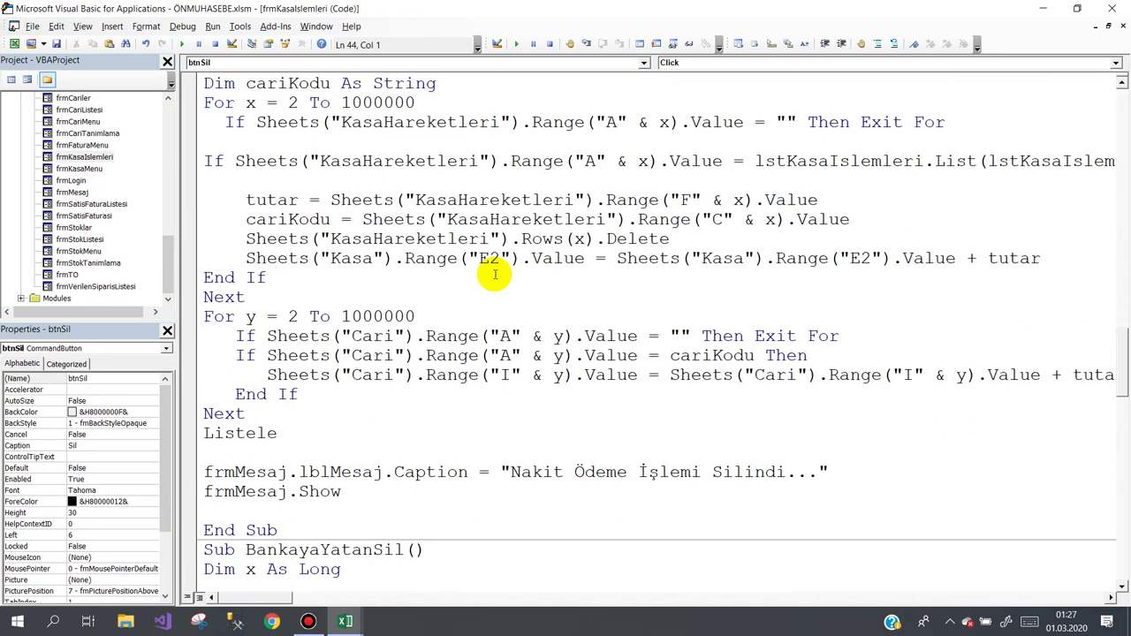
{"action": "scroll", "coordinate": [493, 279], "scroll_direction": "down", "scroll_amount": 2}
{"action": "scroll", "coordinate": [488, 287], "scroll_direction": "down", "scroll_amount": 1}
{"action": "scroll", "coordinate": [486, 291], "scroll_direction": "down", "scroll_amount": 2}
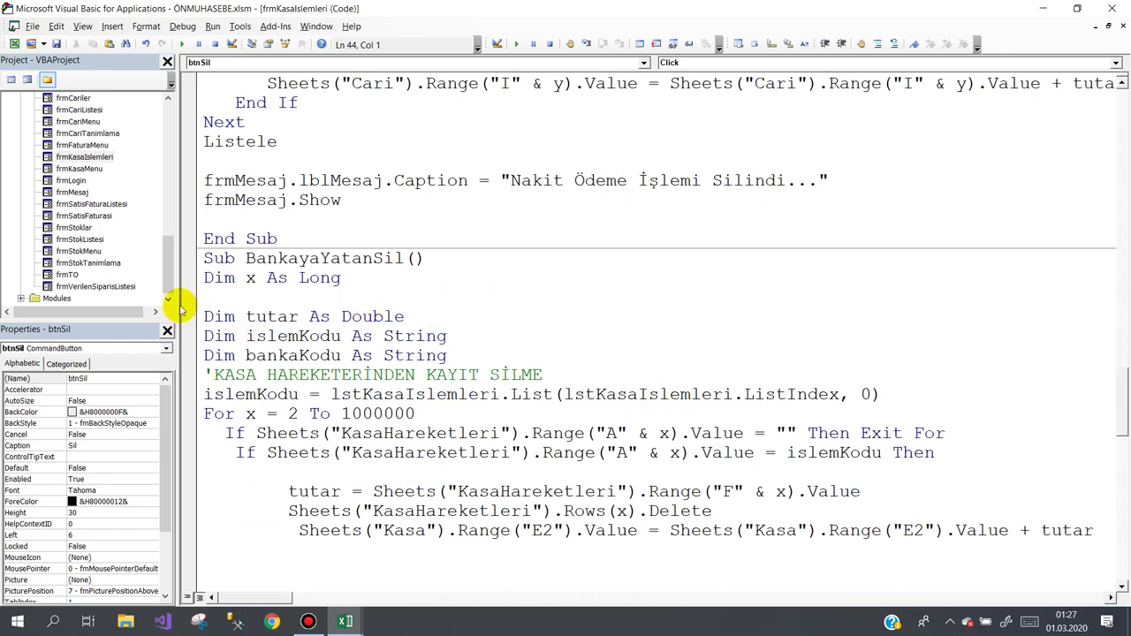
- Copy the BankayaYatanSil deletion code and paste it into the empty BankadanCekilenSil routine
{"action": "left_click_drag", "start_coordinate": [202, 278], "coordinate": [291, 574]}
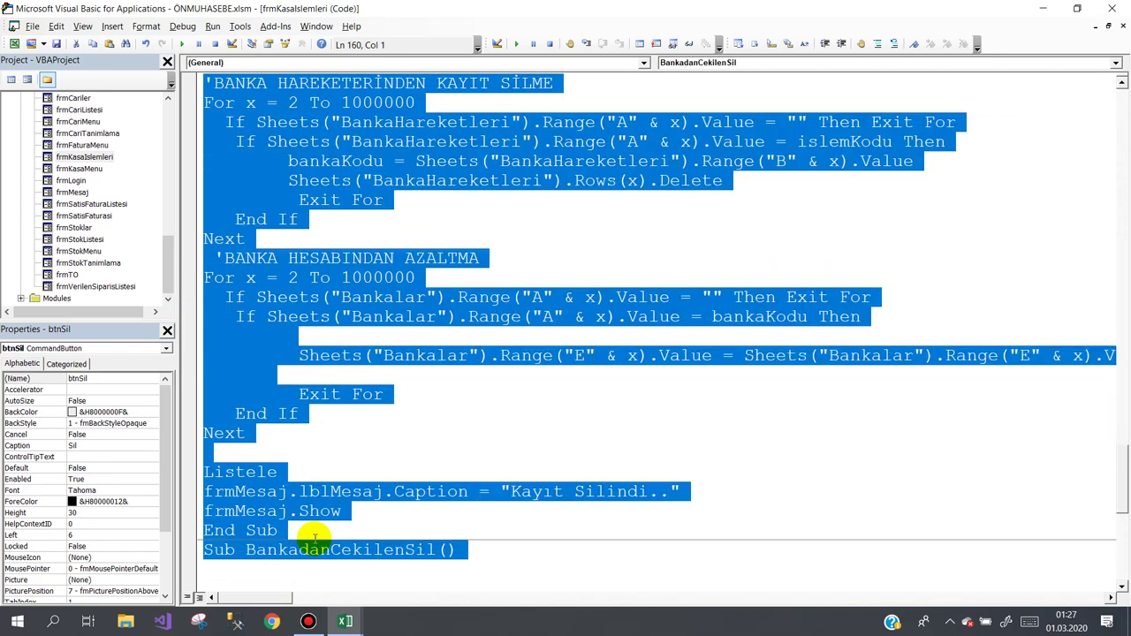
{"action": "mouse_move", "coordinate": [292, 574]}
{"action": "left_mouse_down"}
{"action": "mouse_move", "coordinate": [349, 491]}
{"action": "mouse_move", "coordinate": [363, 513]}
{"action": "left_mouse_up"}
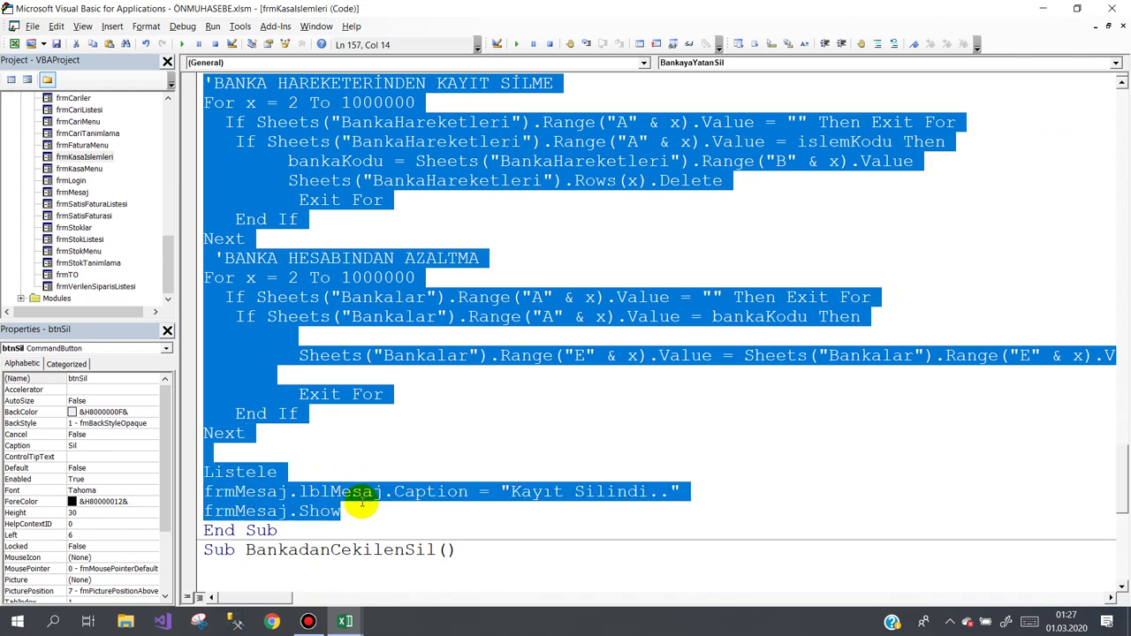
{"action": "scroll", "coordinate": [358, 504], "scroll_direction": "down", "scroll_amount": 2}
{"action": "left_click", "coordinate": [234, 451]}
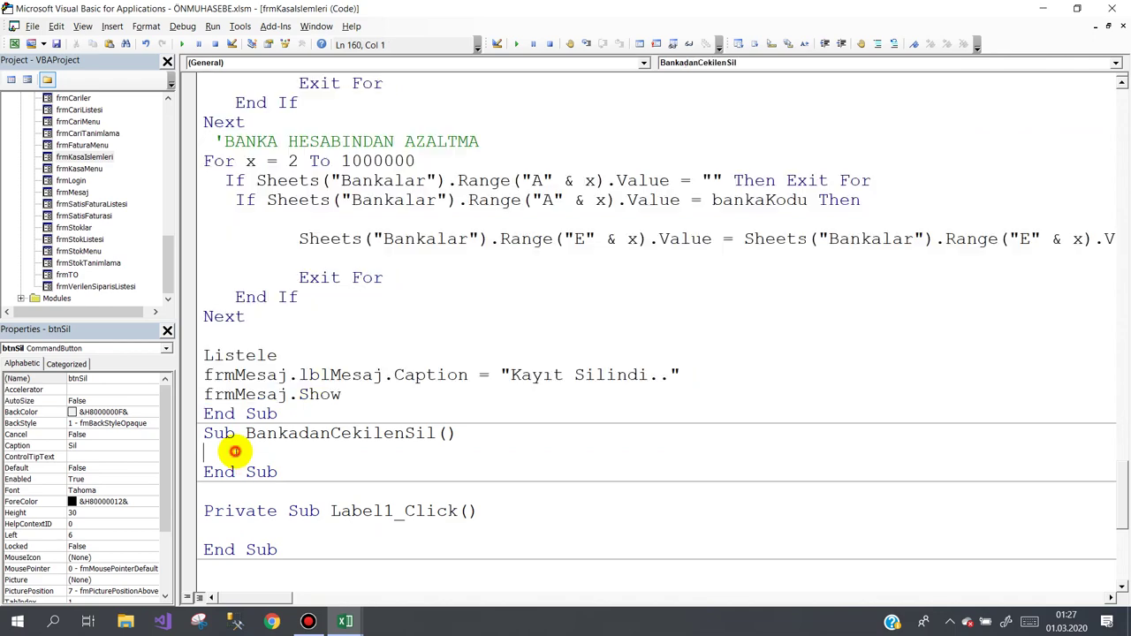
{"action": "key", "text": "ctrl+v"}
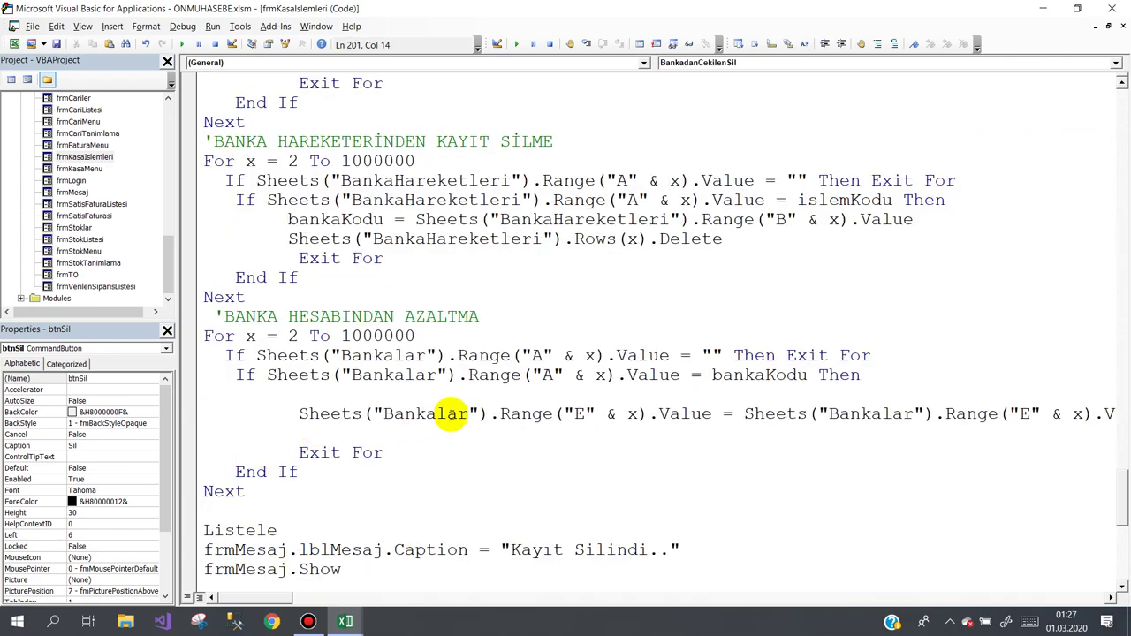
{"action": "scroll", "coordinate": [667, 334], "scroll_direction": "up", "scroll_amount": 5}
{"action": "scroll", "coordinate": [665, 336], "scroll_direction": "up", "scroll_amount": 3}
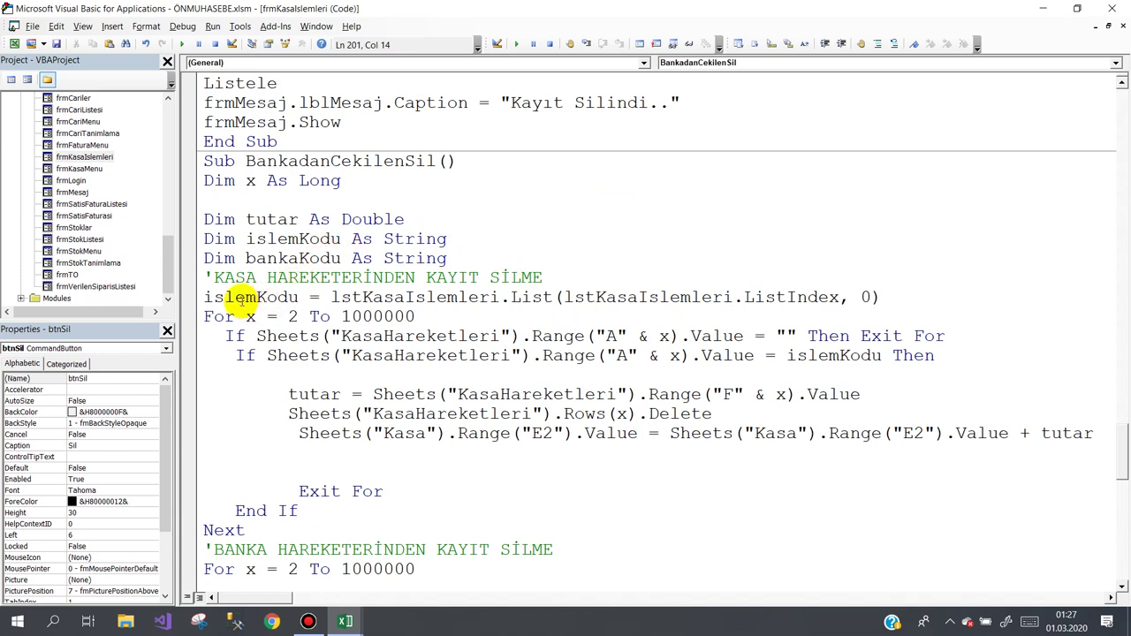
{"action": "left_click", "coordinate": [335, 298]}
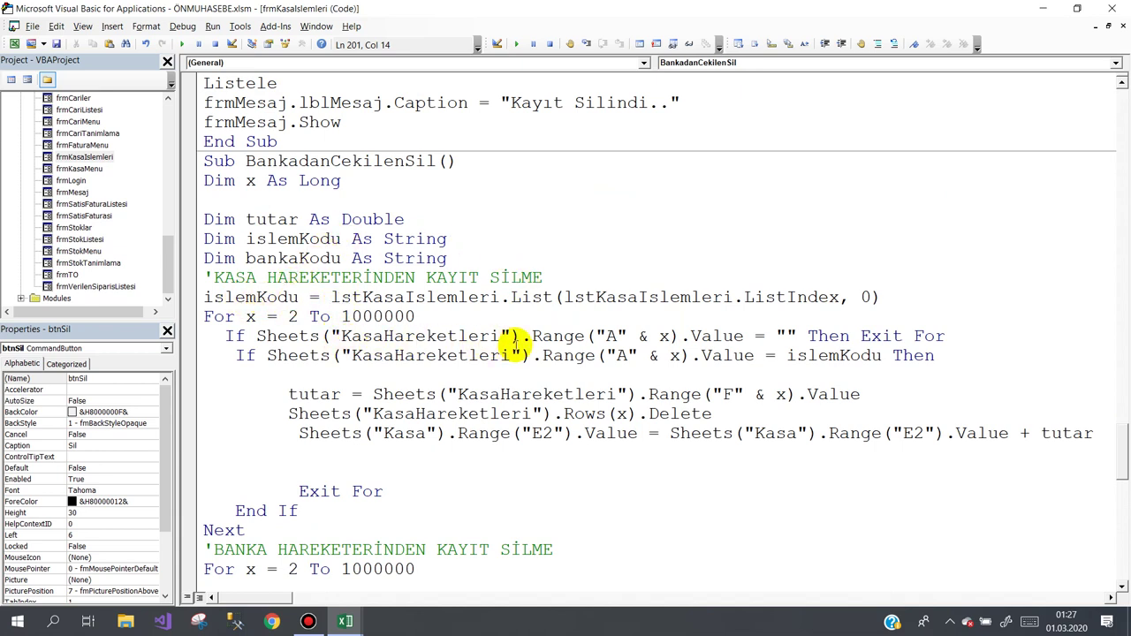
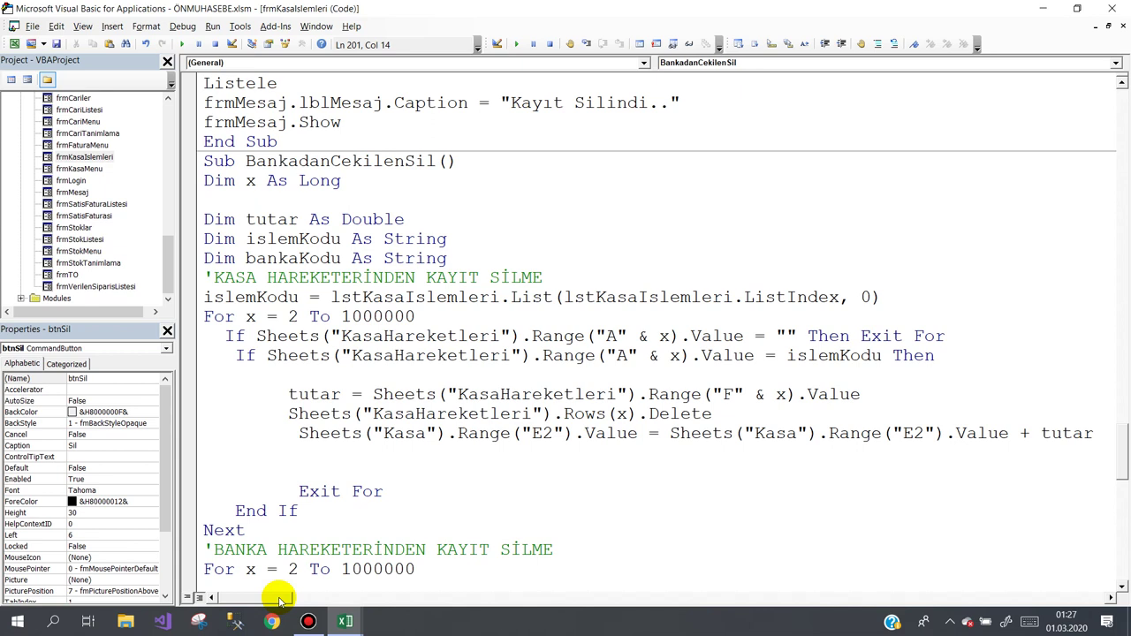
- Change the Kasa E2 line to '- tutar' and the Bankalar balance line to '+ tutar'
{"action": "left_click_drag", "start_coordinate": [282, 599], "coordinate": [295, 598]}
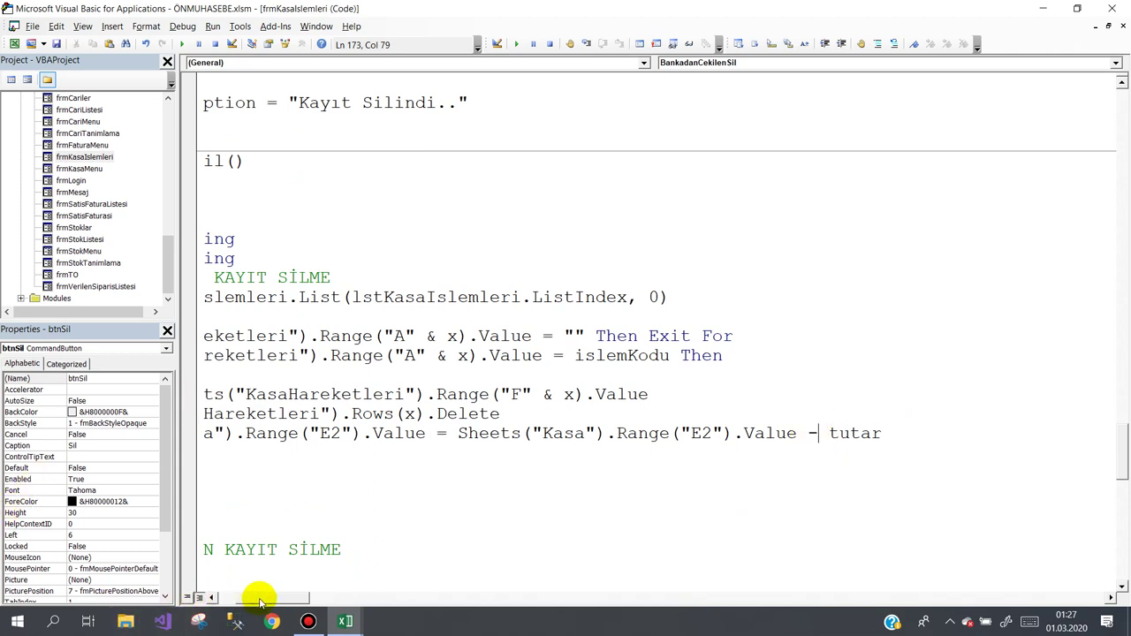
{"action": "left_click_drag", "start_coordinate": [253, 598], "coordinate": [237, 599]}
{"action": "scroll", "coordinate": [384, 375], "scroll_direction": "down", "scroll_amount": 1}
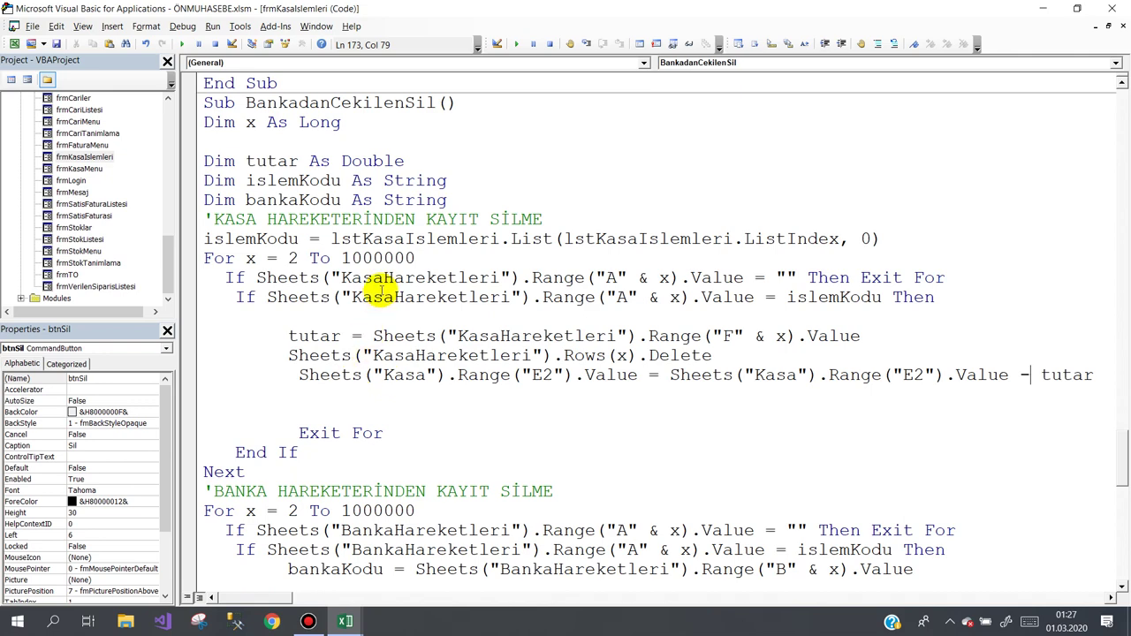
{"action": "scroll", "coordinate": [383, 411], "scroll_direction": "down", "scroll_amount": 1}
{"action": "scroll", "coordinate": [392, 417], "scroll_direction": "down", "scroll_amount": 1}
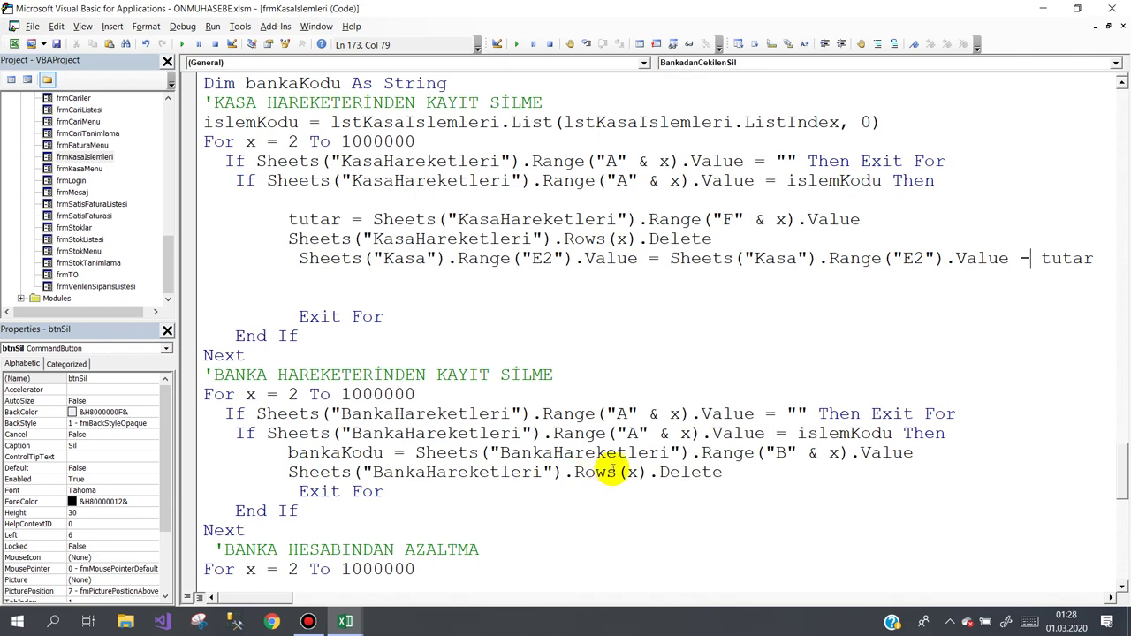
{"action": "scroll", "coordinate": [658, 458], "scroll_direction": "down", "scroll_amount": 2}
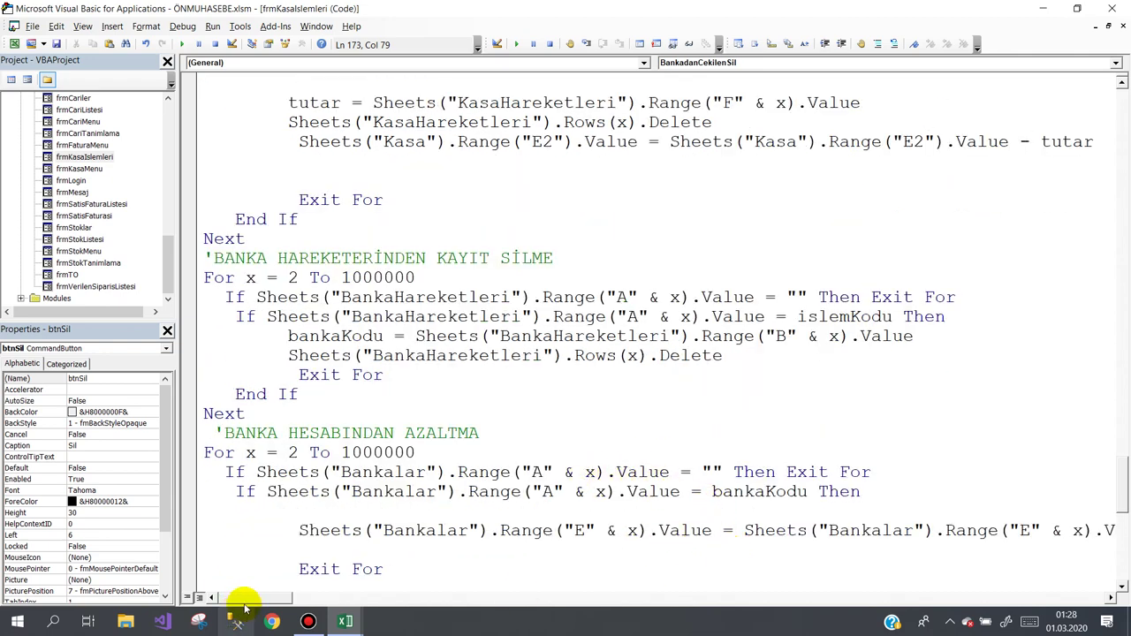
{"action": "mouse_move", "coordinate": [265, 588]}
{"action": "left_mouse_down"}
{"action": "mouse_move", "coordinate": [349, 455]}
{"action": "mouse_move", "coordinate": [275, 588]}
{"action": "mouse_move", "coordinate": [299, 605]}
{"action": "left_mouse_up"}
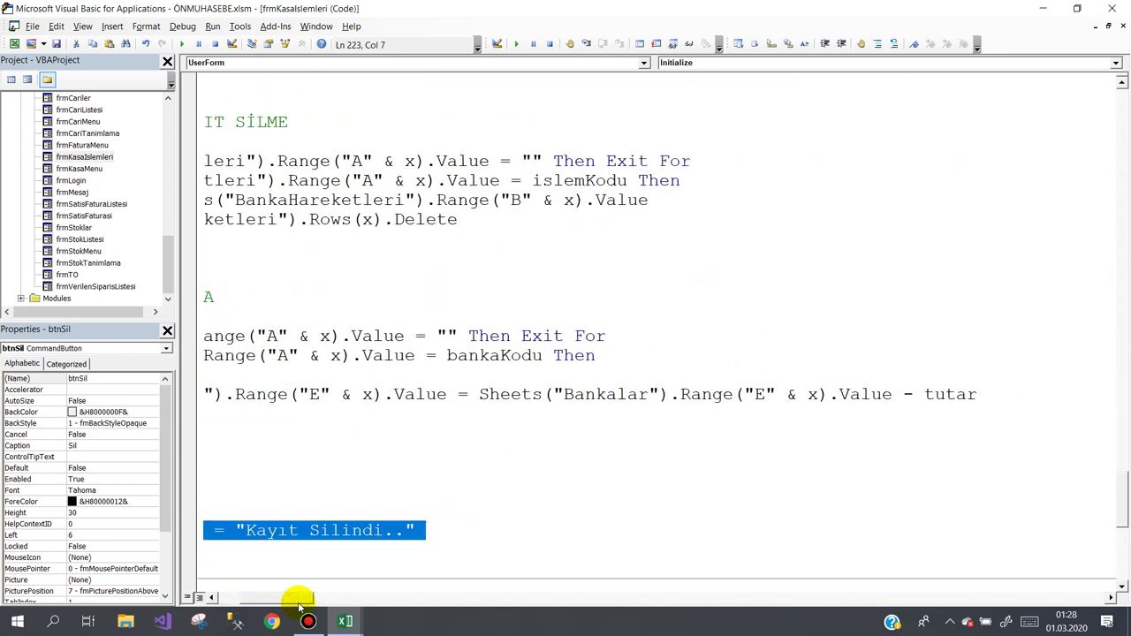
{"action": "left_click", "coordinate": [907, 396]}
{"action": "type", "text": "+"}
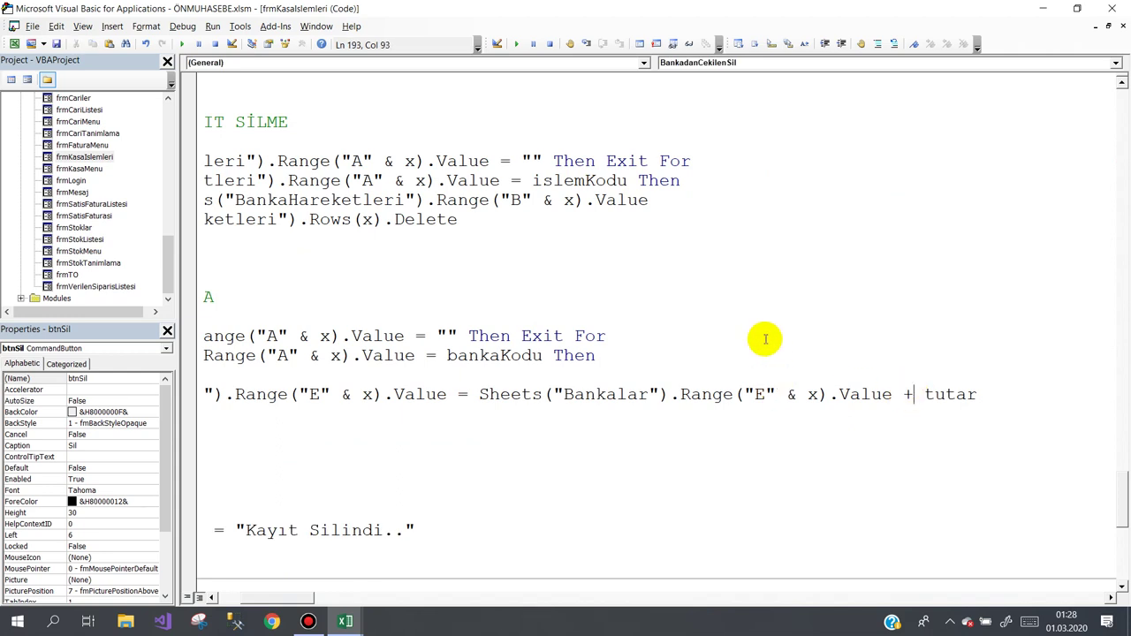
{"action": "left_click_drag", "start_coordinate": [297, 598], "coordinate": [247, 598]}
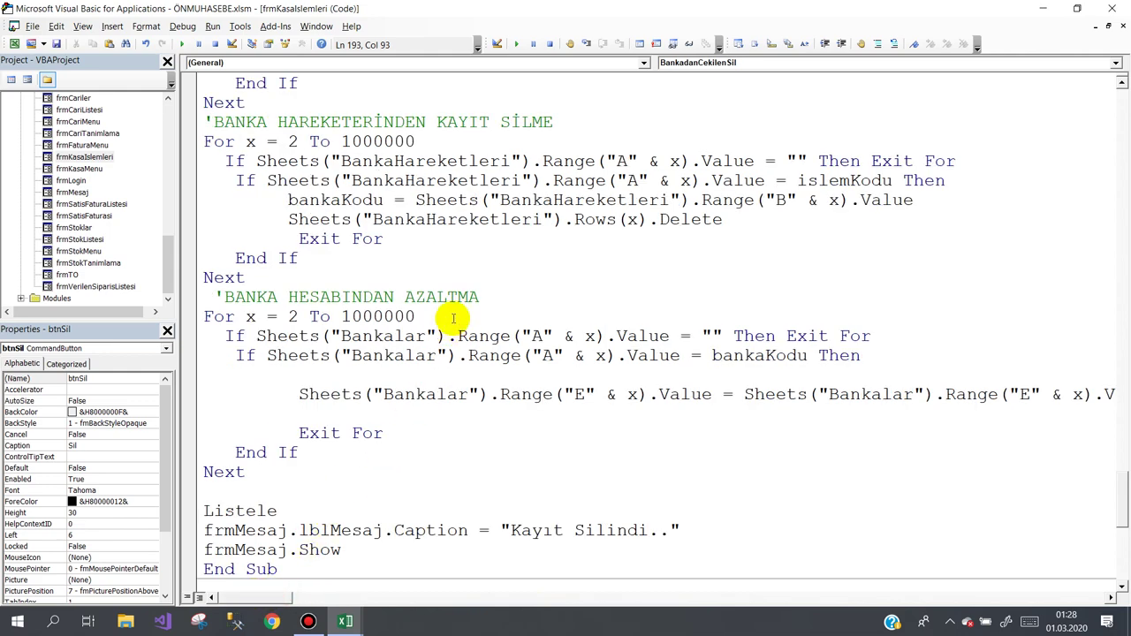
{"action": "scroll", "coordinate": [451, 318], "scroll_direction": "up", "scroll_amount": 1}
{"action": "scroll", "coordinate": [446, 328], "scroll_direction": "up", "scroll_amount": 4}
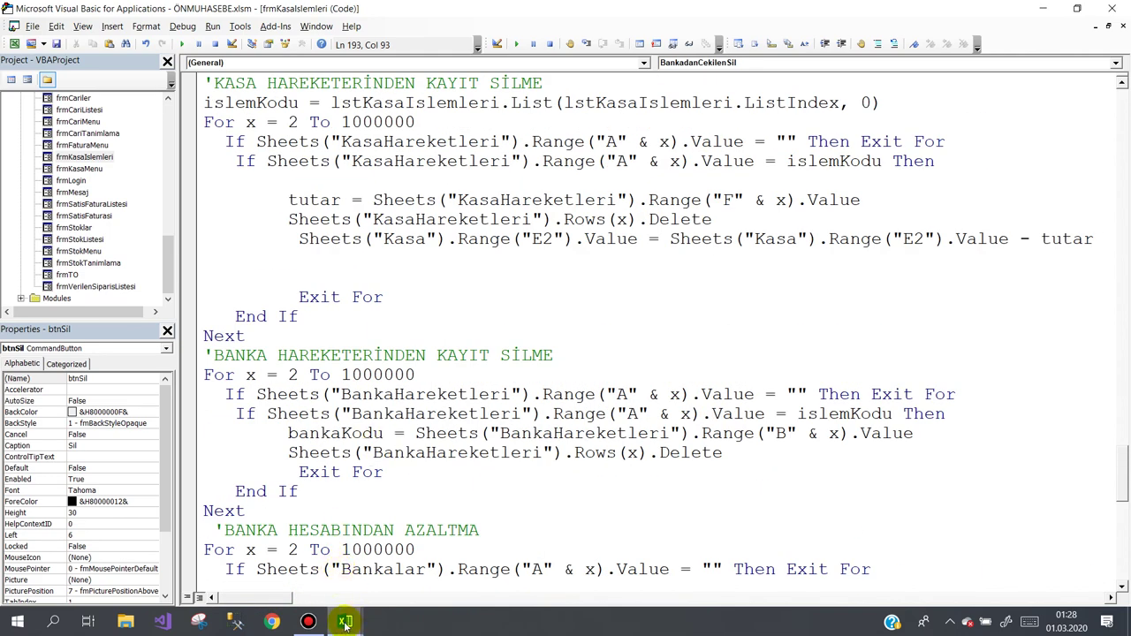
- Glance at the KasaHareketleri sheet in Excel, then return to the code editor
{"action": "mouse_move", "coordinate": [344, 623]}
{"action": "left_click", "coordinate": [260, 550]}
{"action": "left_click", "coordinate": [173, 256]}
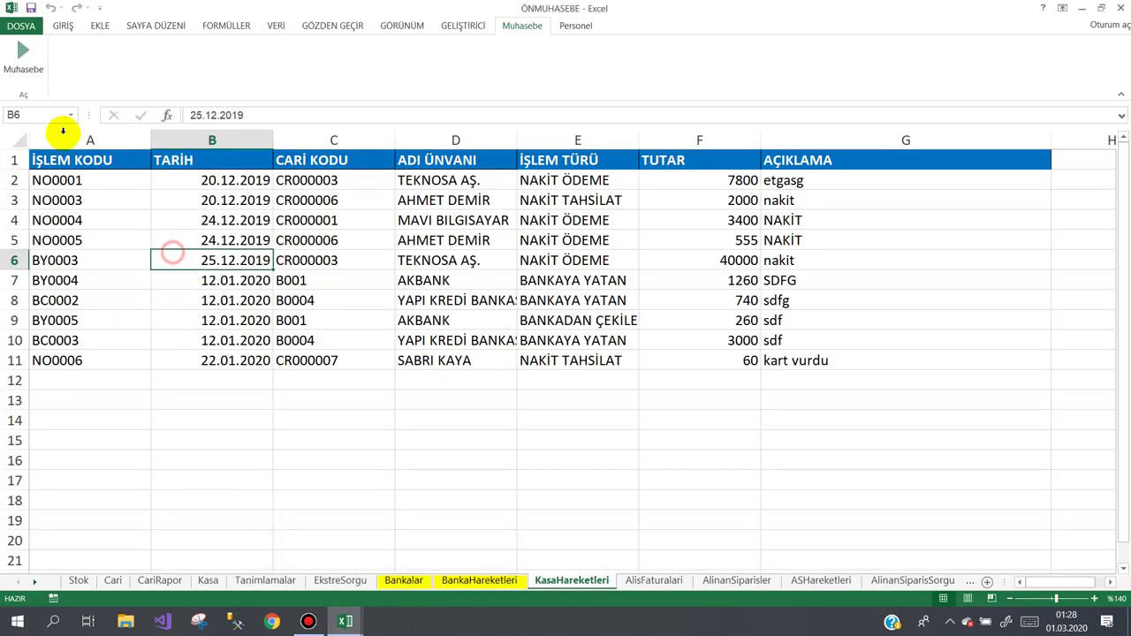
{"action": "left_click", "coordinate": [344, 621]}
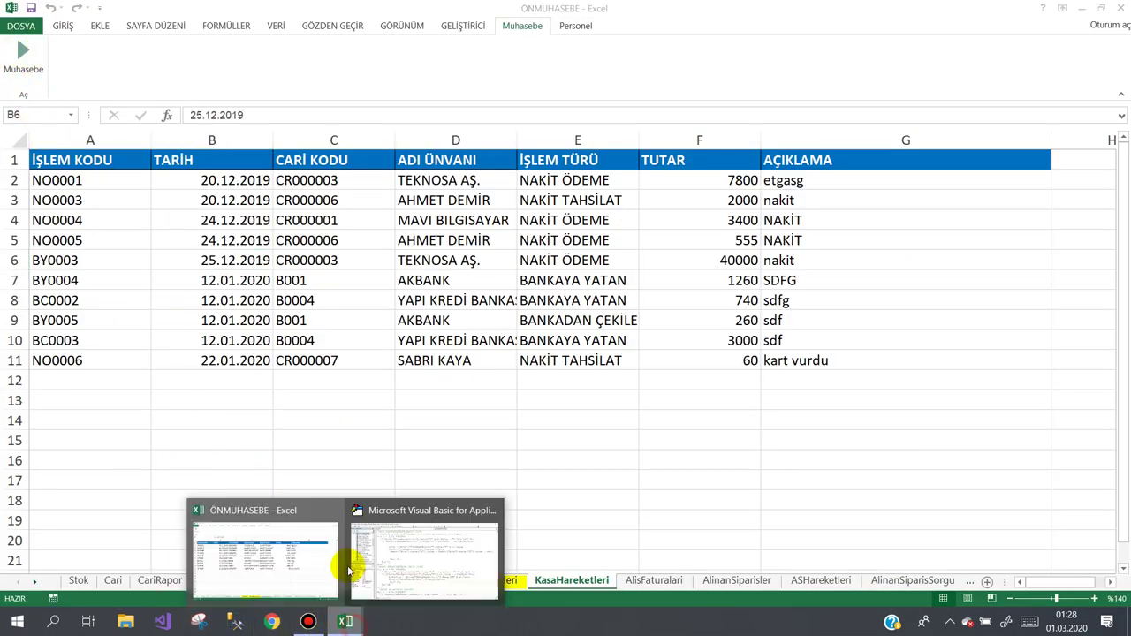
{"action": "left_click", "coordinate": [371, 552]}
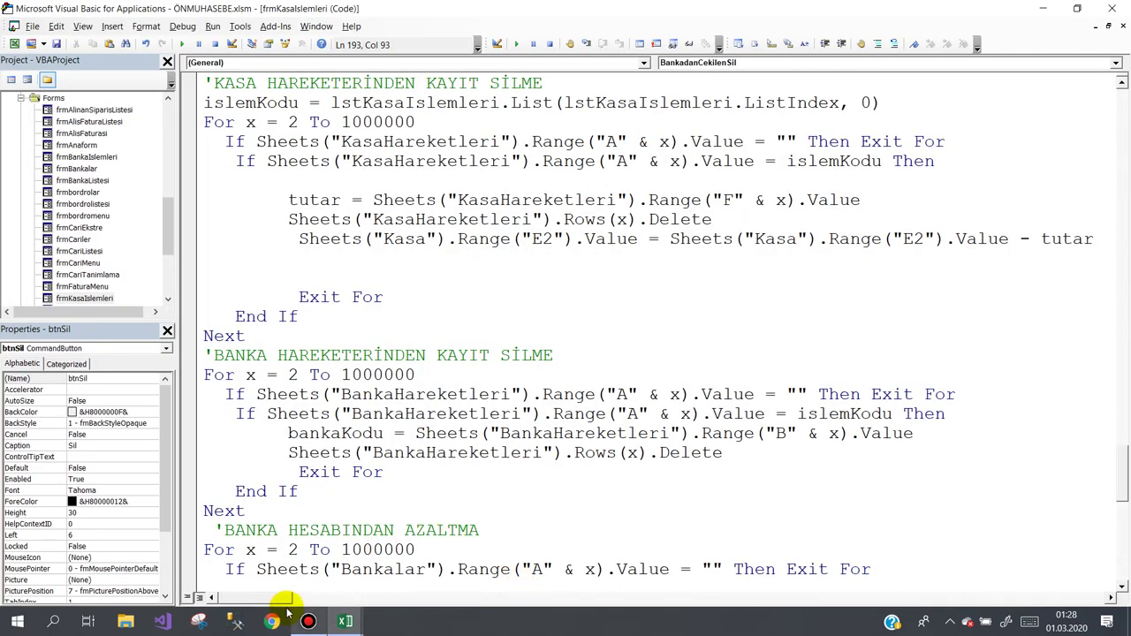
- Insert a blank line after the 'Dim bankaKodu As String' declaration
{"action": "scroll", "coordinate": [375, 416], "scroll_direction": "up", "scroll_amount": 1}
{"action": "scroll", "coordinate": [375, 415], "scroll_direction": "up", "scroll_amount": 2}
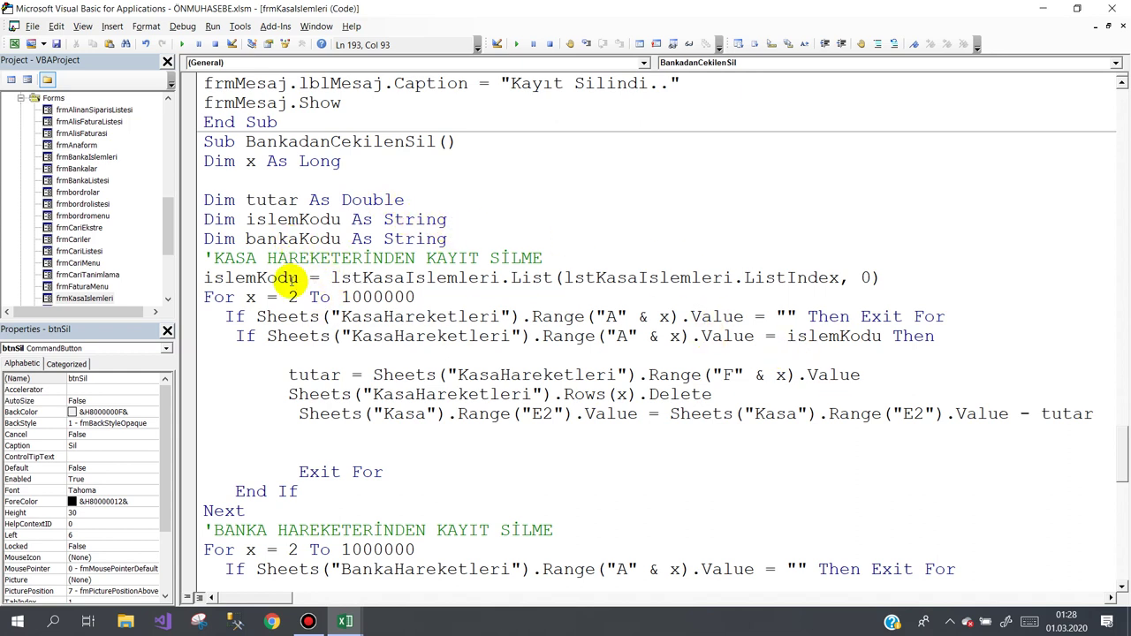
{"action": "left_click", "coordinate": [455, 235]}
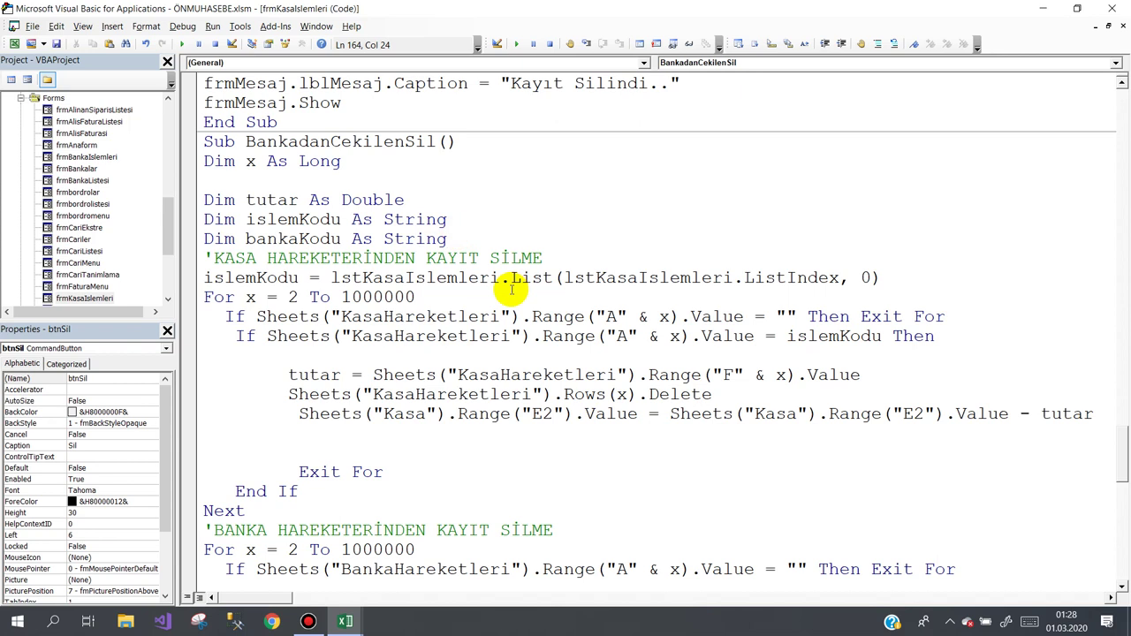
{"action": "key", "text": "Return"}
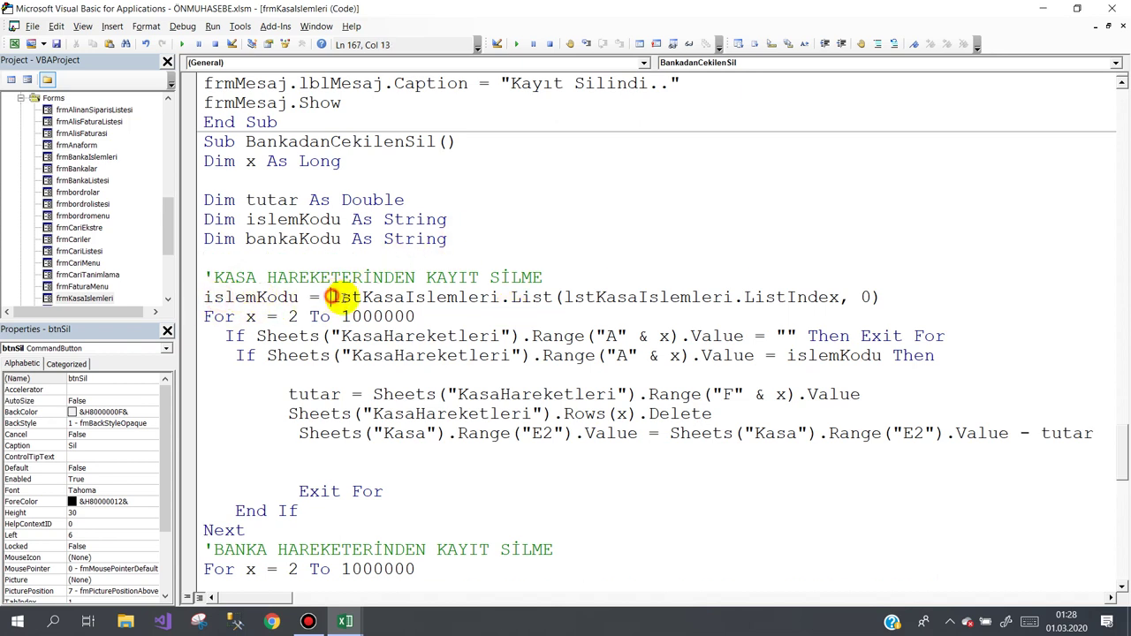
- Highlight the list box islemKodu lookup, its 0 column index, and the tutar read from column F
{"action": "left_click_drag", "start_coordinate": [332, 297], "coordinate": [758, 297]}
{"action": "left_click", "coordinate": [722, 316]}
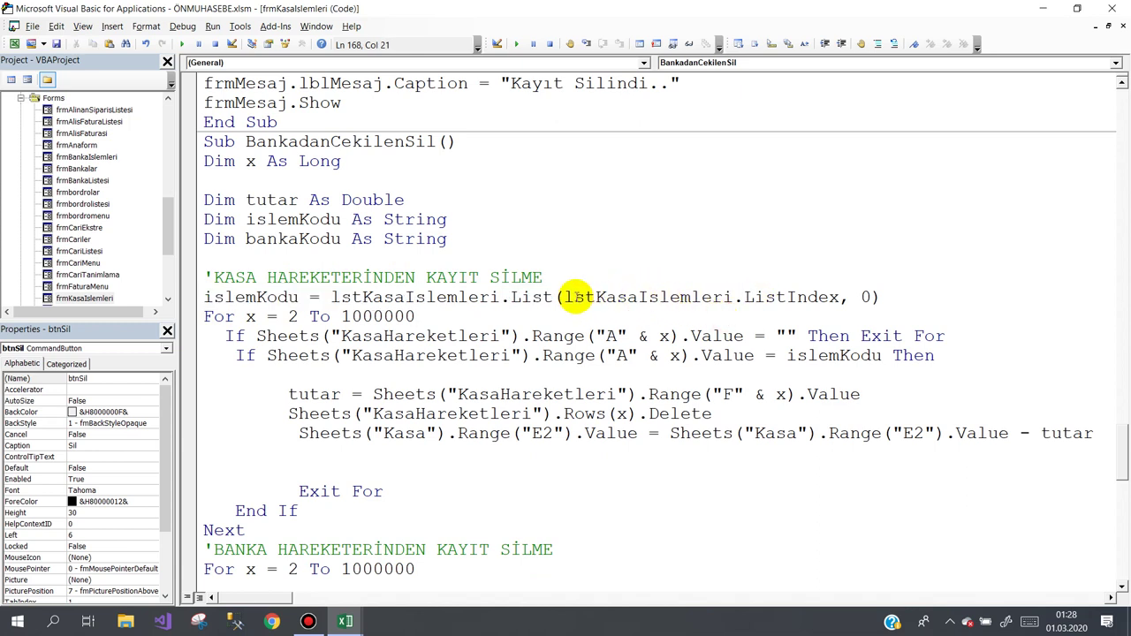
{"action": "double_click", "coordinate": [864, 296]}
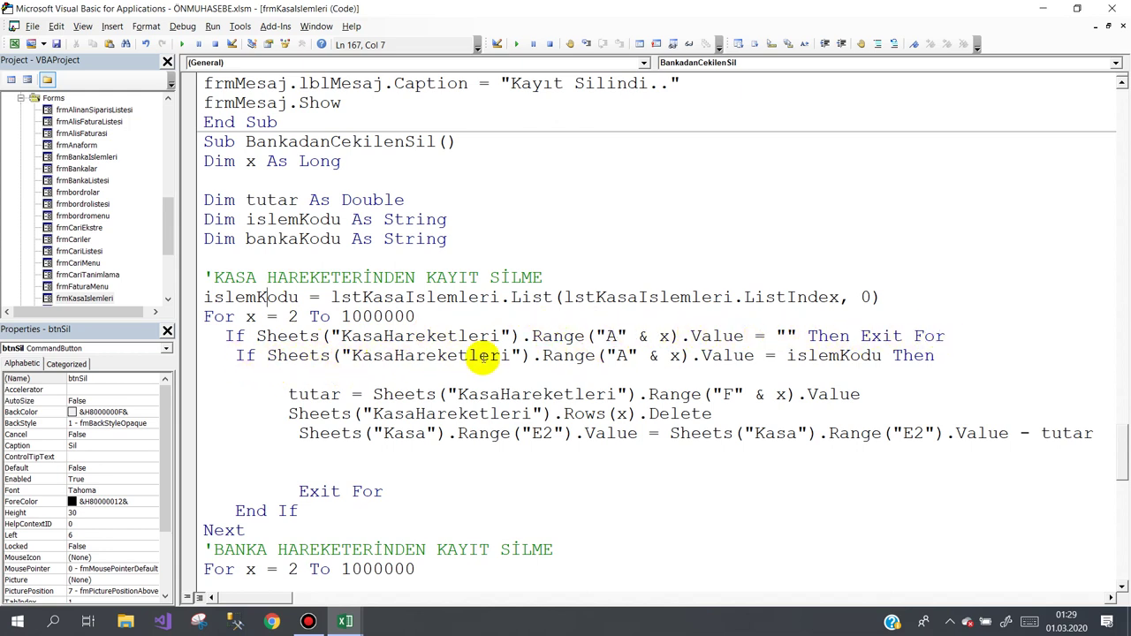
{"action": "double_click", "coordinate": [800, 354]}
{"action": "left_click", "coordinate": [908, 355]}
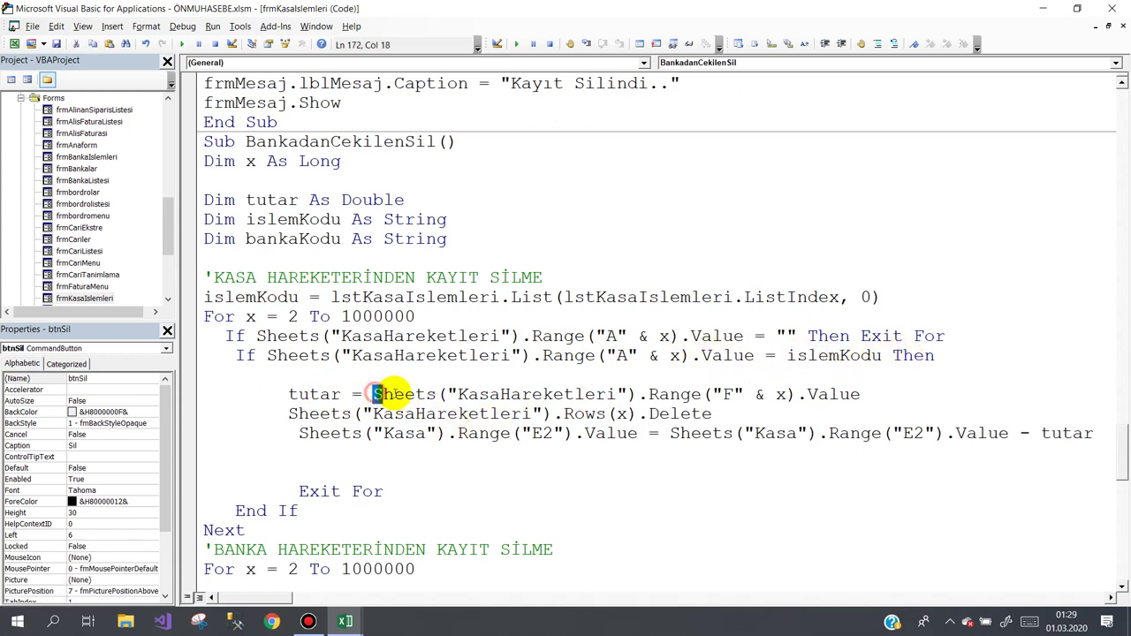
{"action": "left_click_drag", "start_coordinate": [391, 394], "coordinate": [869, 390]}
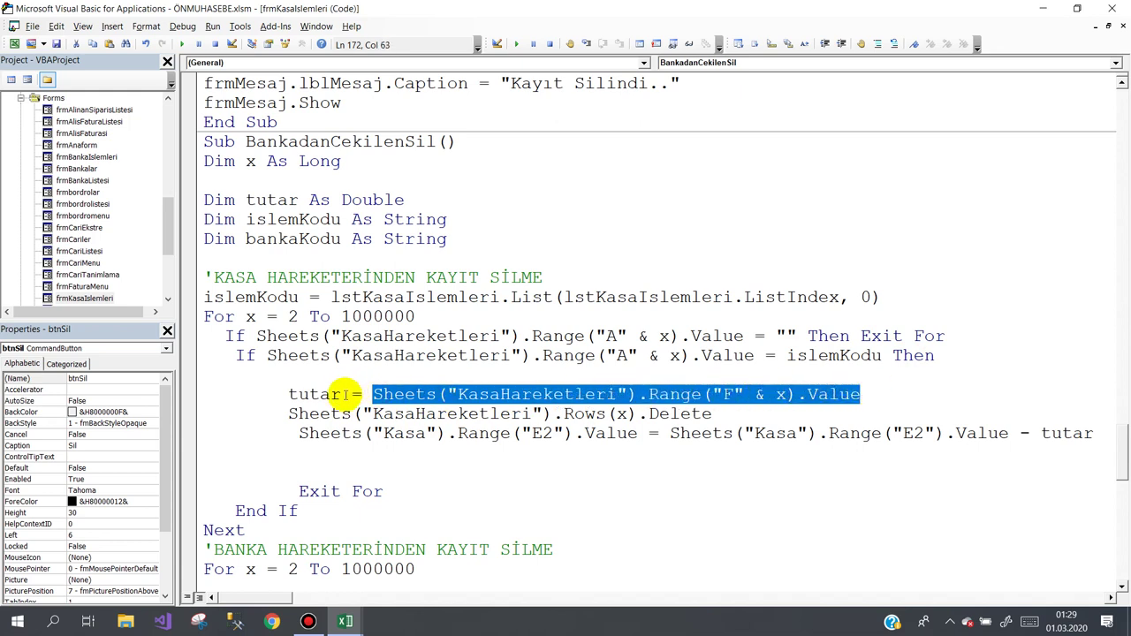
{"action": "left_click_drag", "start_coordinate": [341, 394], "coordinate": [289, 394]}
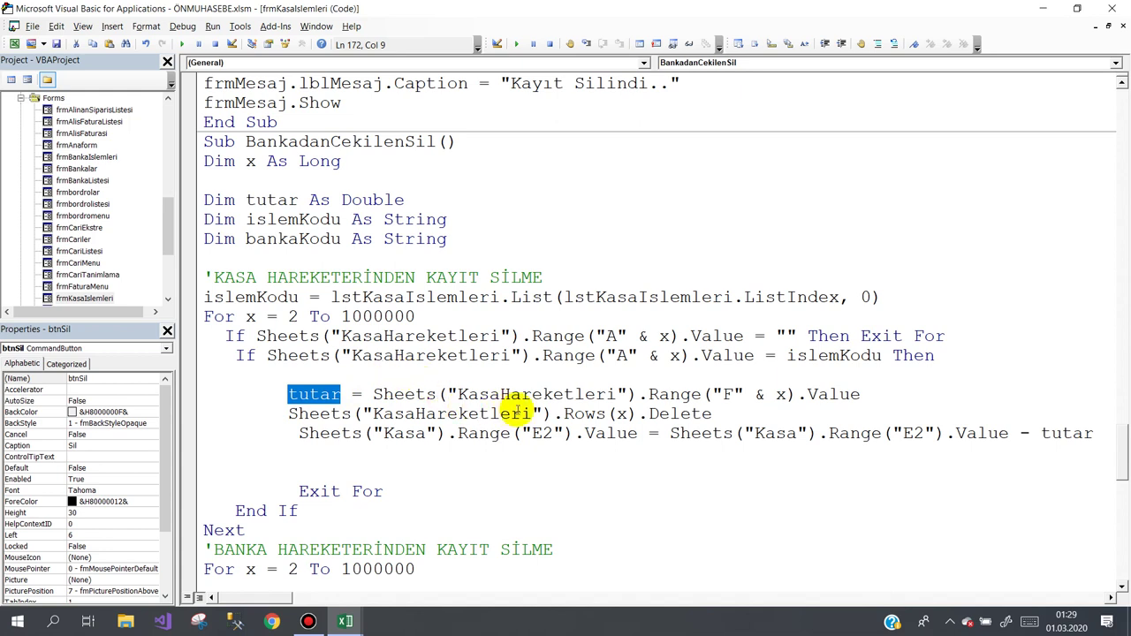
- Highlight the row-delete line, the Kasa E2 subtraction and the whole cash-deletion loop to explain them
{"action": "mouse_move", "coordinate": [718, 413]}
{"action": "left_mouse_down"}
{"action": "mouse_move", "coordinate": [288, 415]}
{"action": "mouse_move", "coordinate": [462, 433]}
{"action": "left_mouse_up"}
{"action": "left_click", "coordinate": [303, 446]}
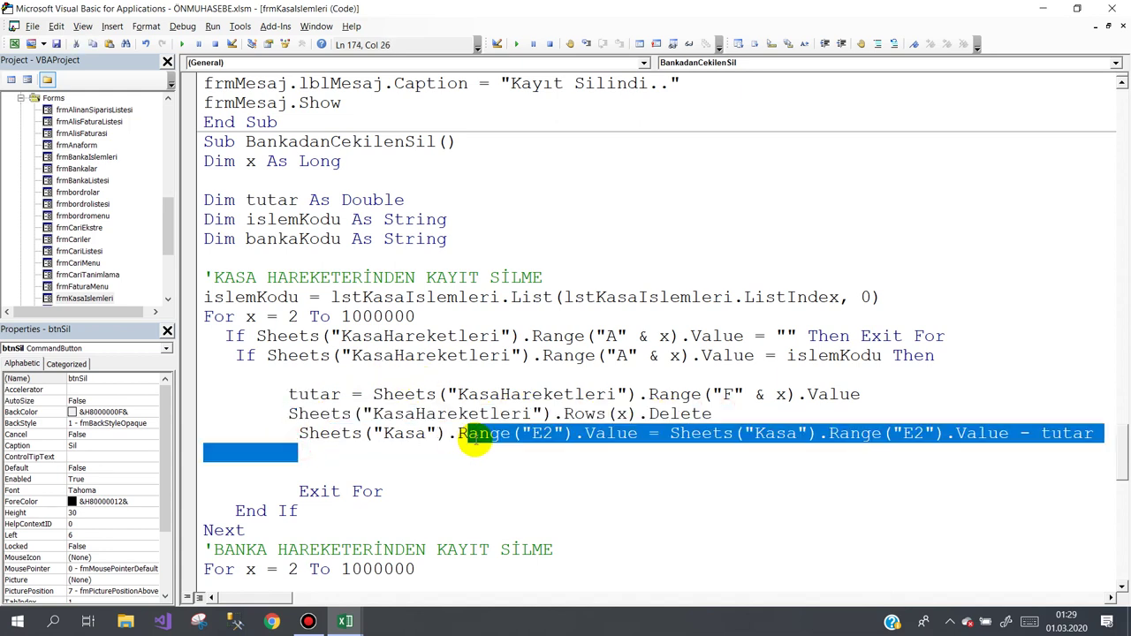
{"action": "left_click", "coordinate": [583, 450]}
{"action": "left_click_drag", "start_coordinate": [637, 435], "coordinate": [288, 433]}
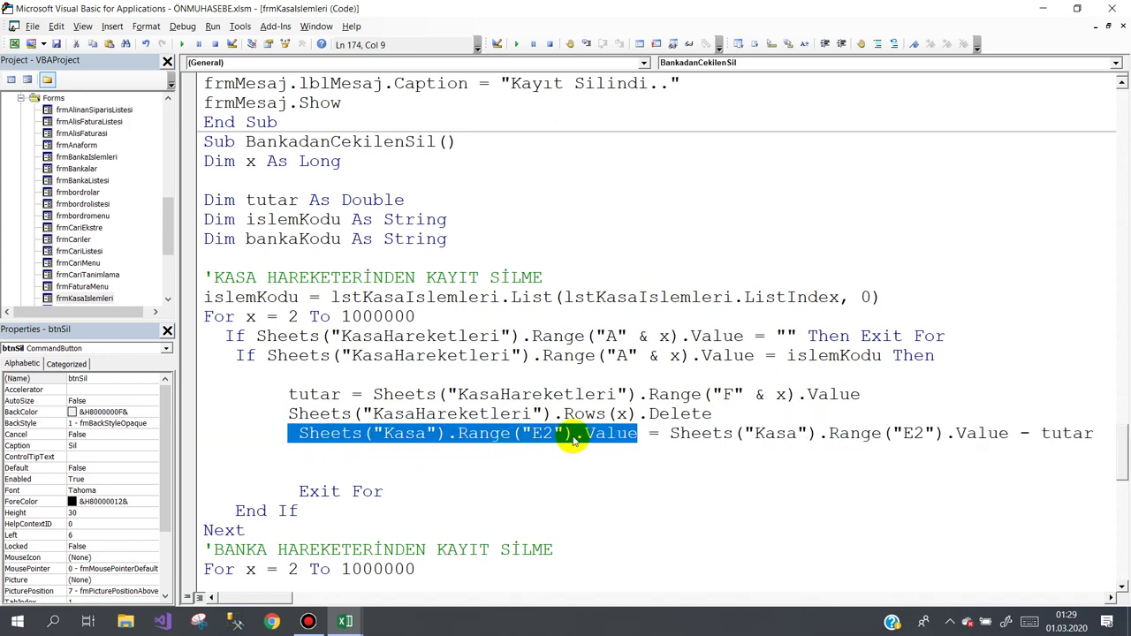
{"action": "double_click", "coordinate": [673, 433]}
{"action": "left_click_drag", "start_coordinate": [795, 433], "coordinate": [1093, 433]}
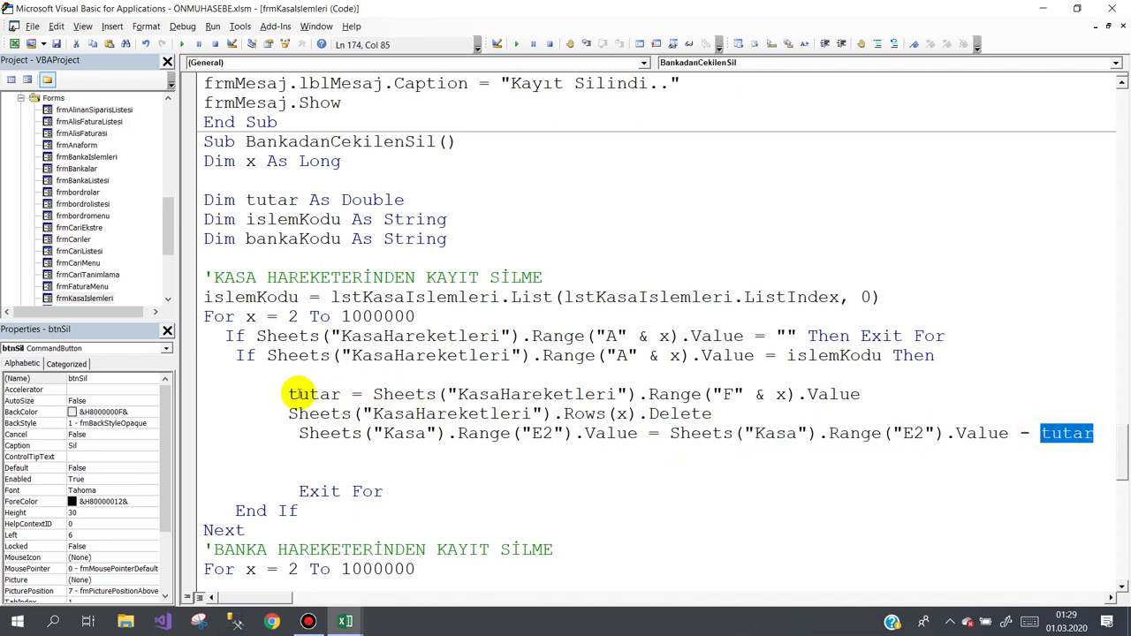
{"action": "left_click_drag", "start_coordinate": [287, 394], "coordinate": [800, 394]}
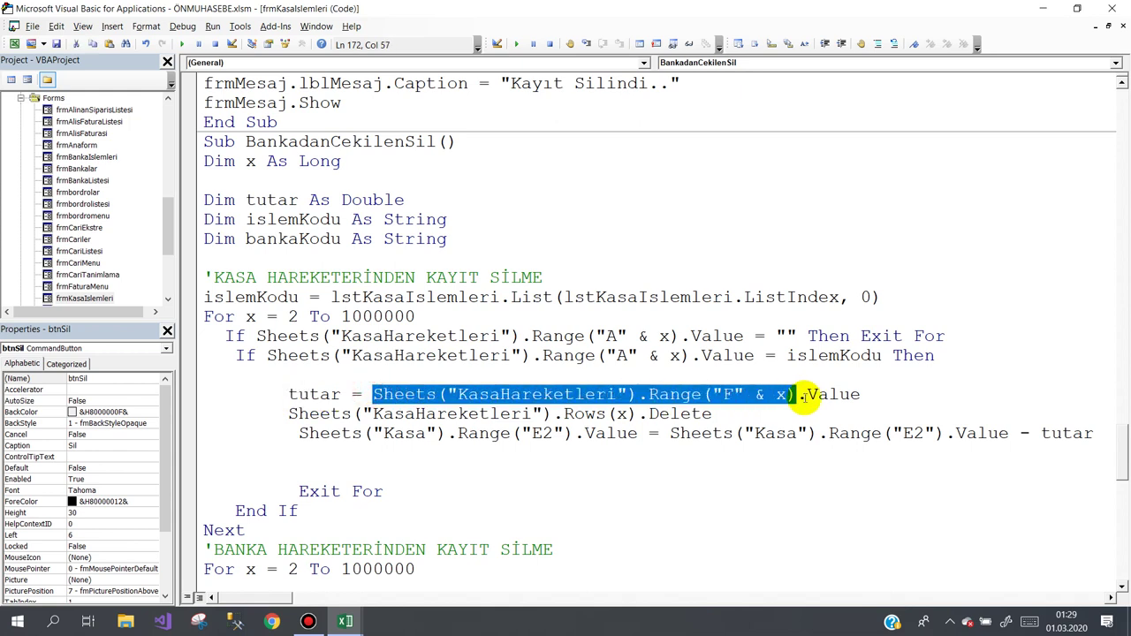
{"action": "left_click", "coordinate": [1042, 432]}
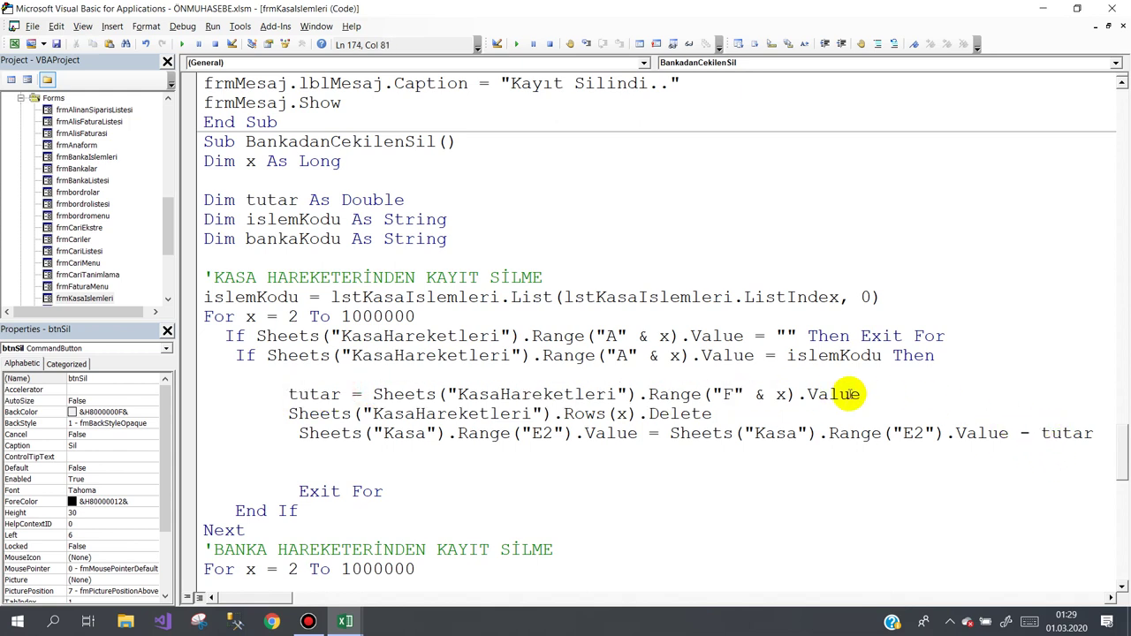
{"action": "mouse_move", "coordinate": [246, 530]}
{"action": "left_mouse_down"}
{"action": "mouse_move", "coordinate": [165, 375]}
{"action": "mouse_move", "coordinate": [164, 320]}
{"action": "left_mouse_up"}
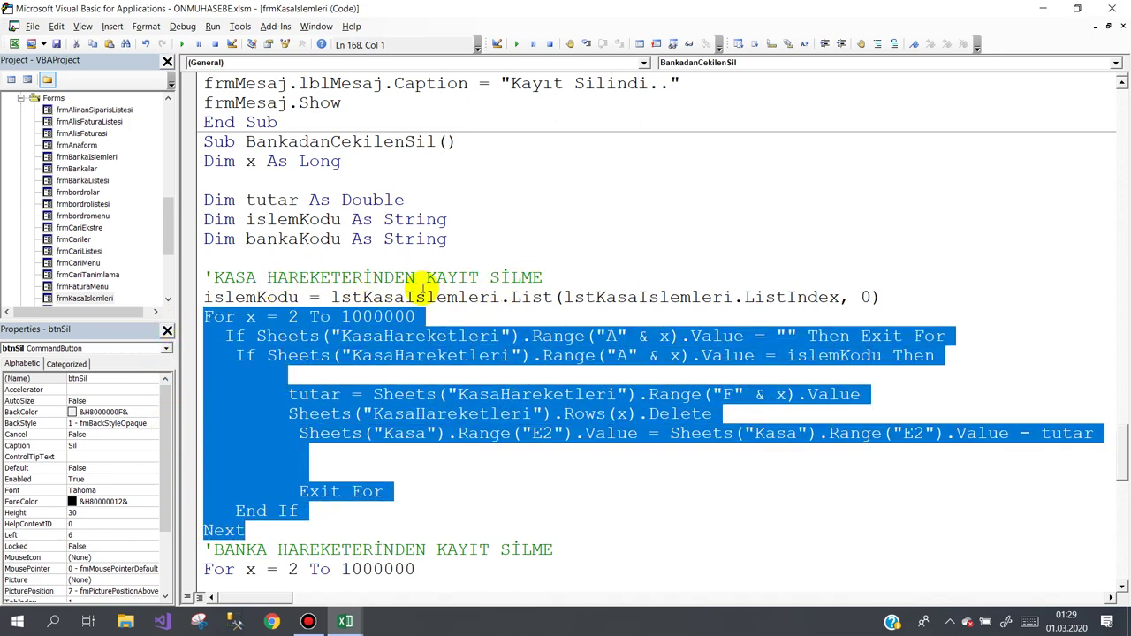
{"action": "scroll", "coordinate": [422, 288], "scroll_direction": "down", "scroll_amount": 3}
{"action": "scroll", "coordinate": [423, 288], "scroll_direction": "down", "scroll_amount": 1}
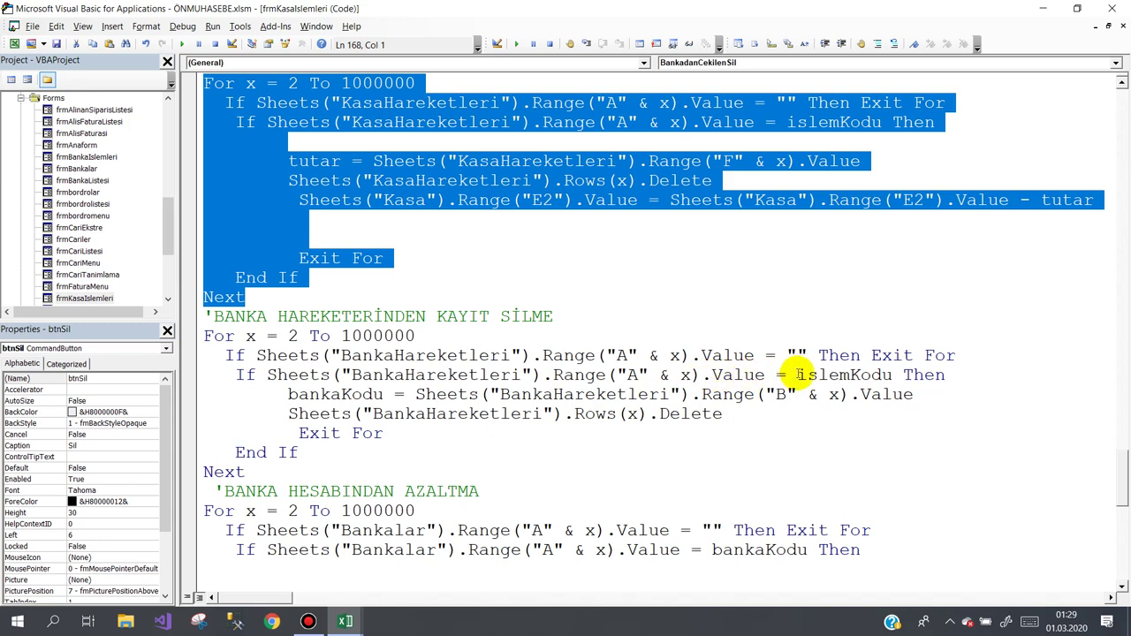
{"action": "left_click_drag", "start_coordinate": [798, 374], "coordinate": [881, 375]}
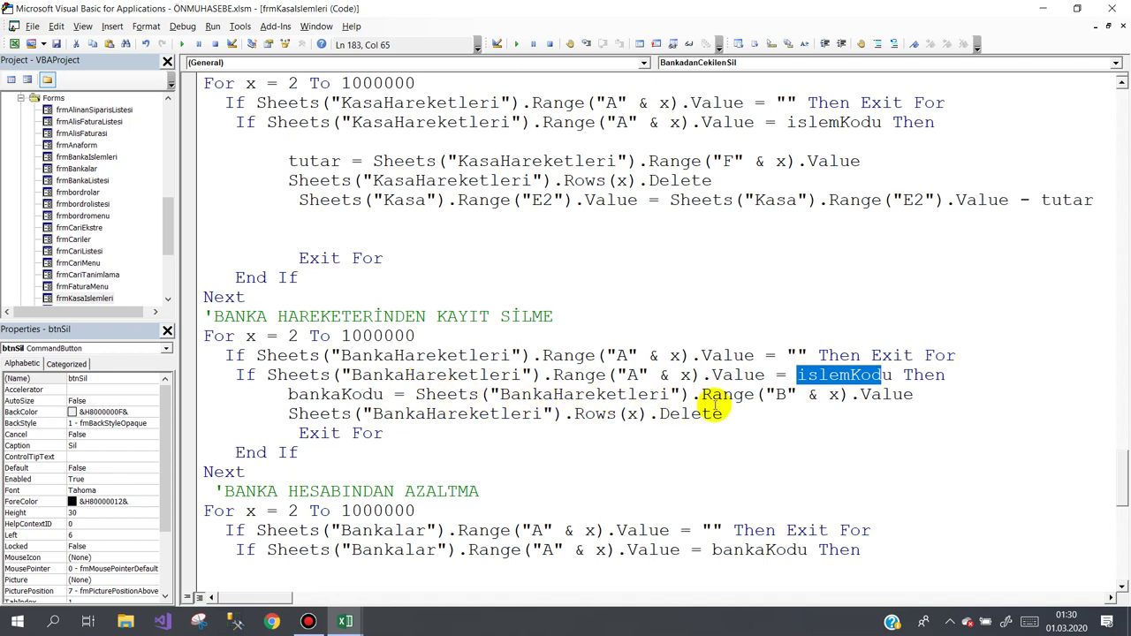
{"action": "left_click_drag", "start_coordinate": [915, 394], "coordinate": [425, 395]}
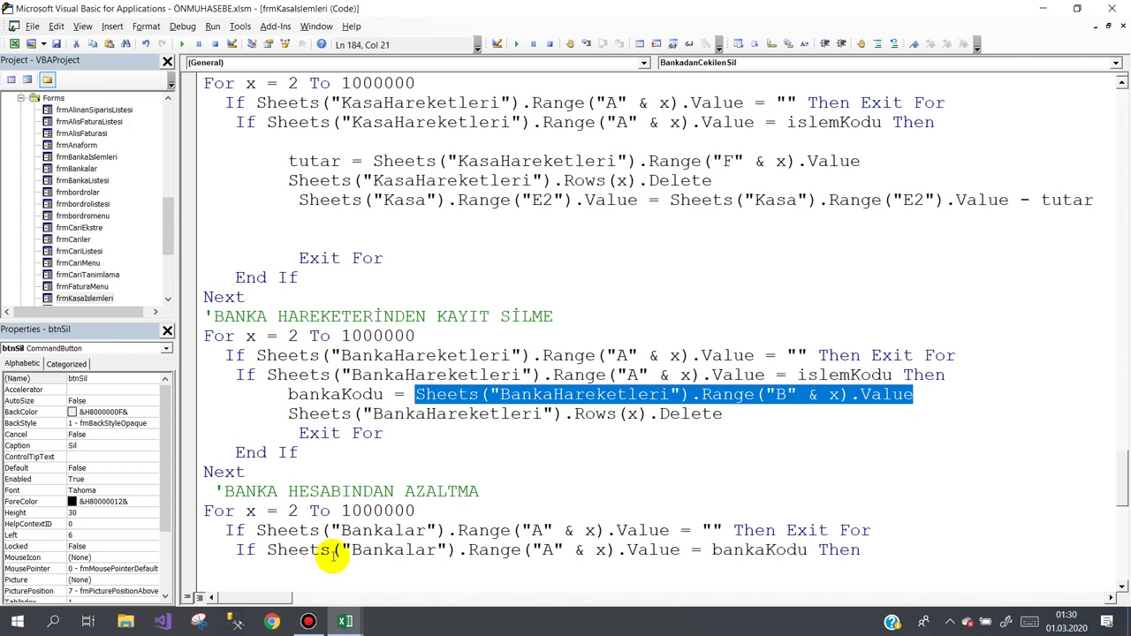
{"action": "mouse_move", "coordinate": [344, 621]}
{"action": "left_click", "coordinate": [320, 573]}
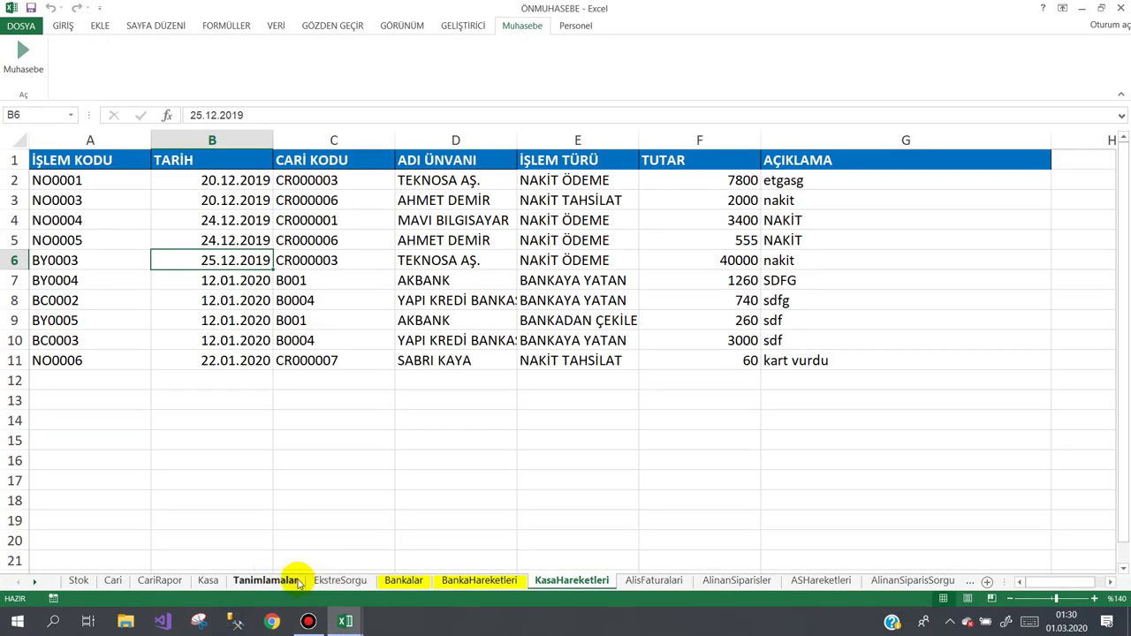
- Confirm BC0004 in A8 has bank code B0005 in B8 on BankaHareketleri, then return to VBA
{"action": "left_click", "coordinate": [486, 580]}
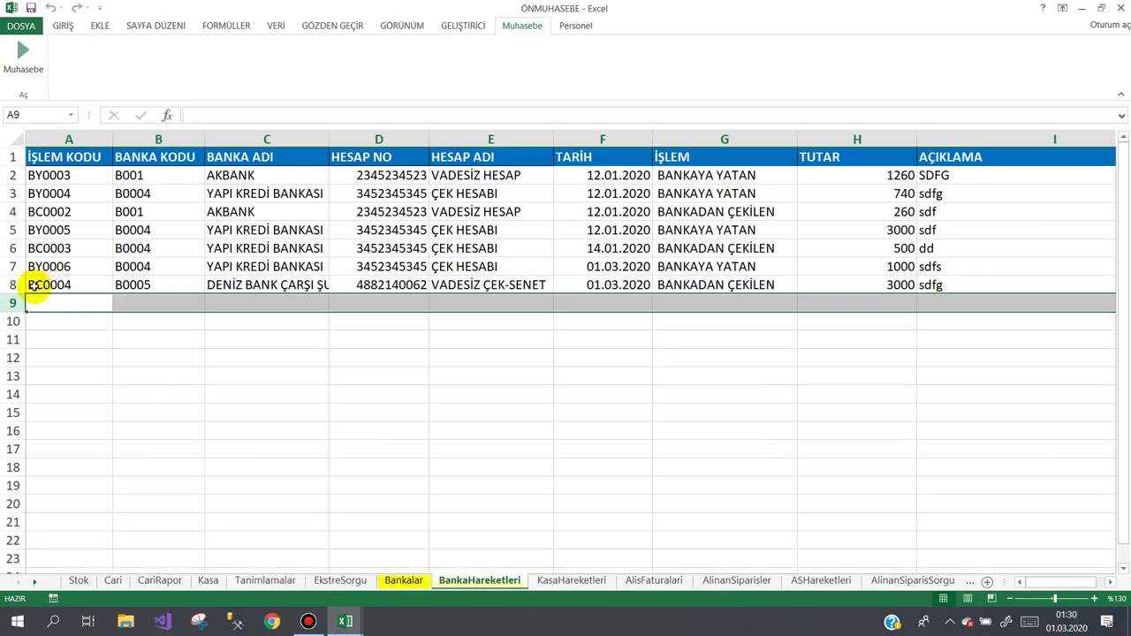
{"action": "left_click", "coordinate": [12, 284]}
{"action": "left_click", "coordinate": [53, 284]}
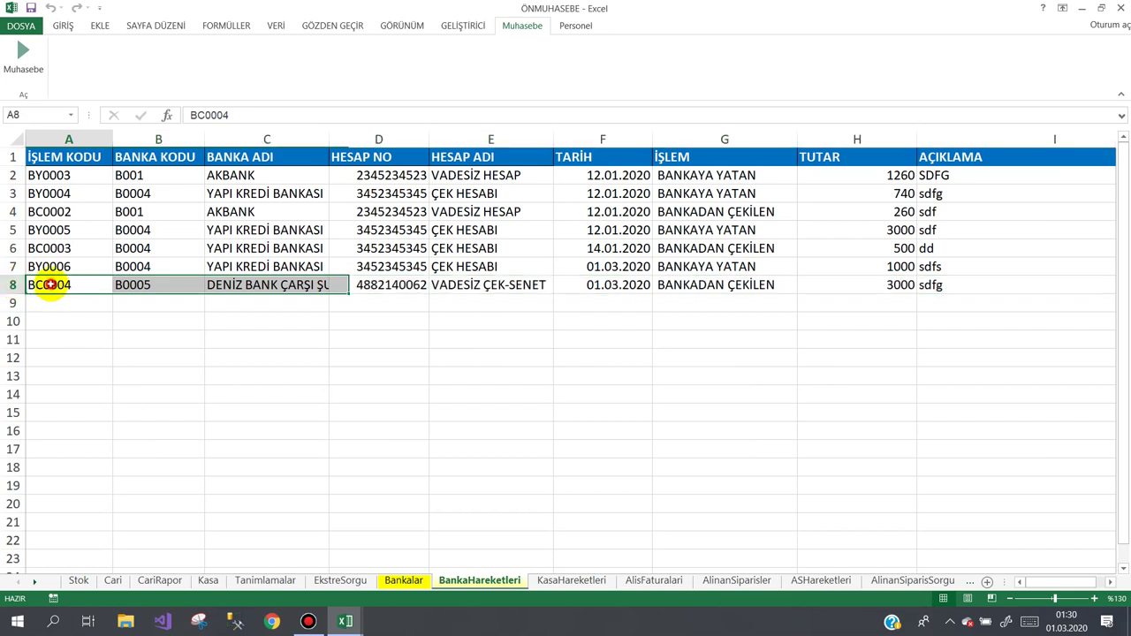
{"action": "left_click", "coordinate": [146, 281]}
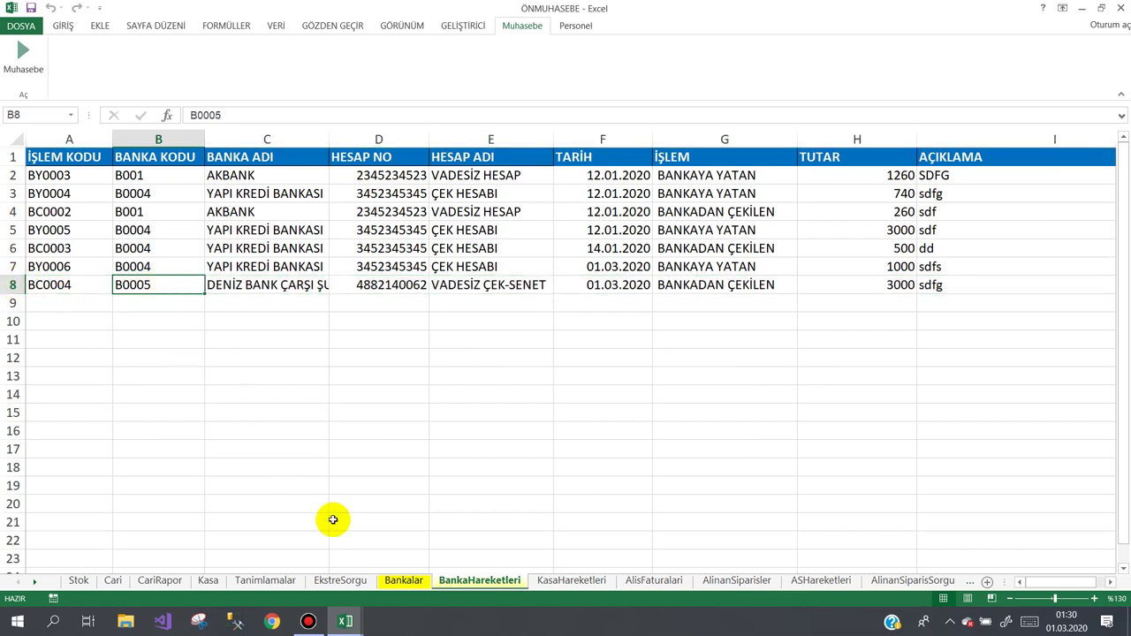
{"action": "mouse_move", "coordinate": [354, 620]}
{"action": "left_click", "coordinate": [408, 552]}
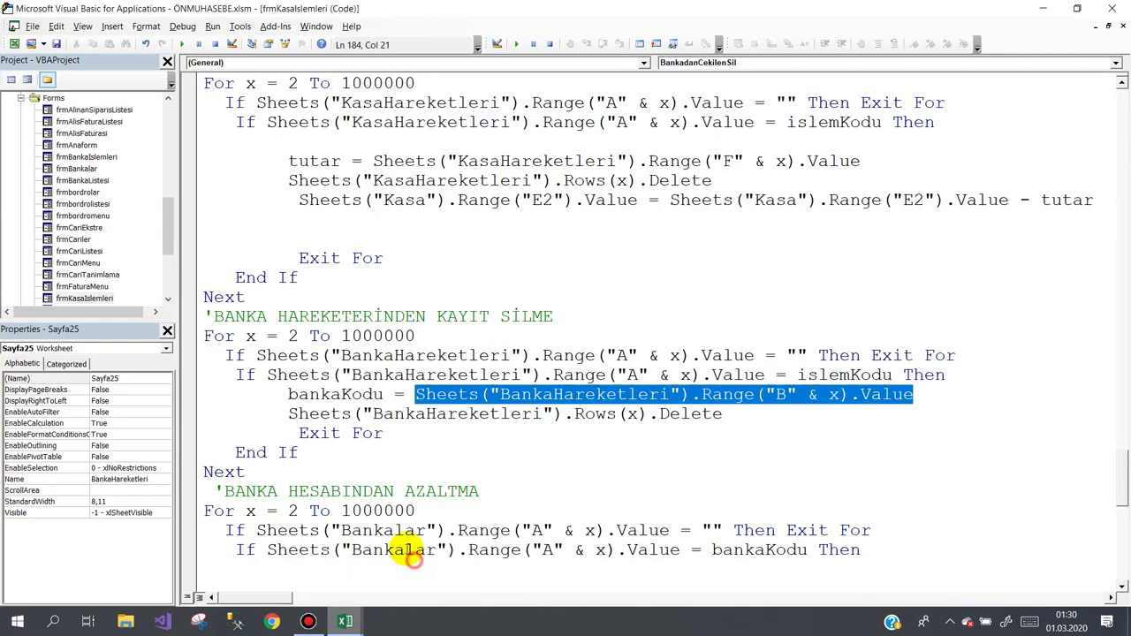
- Highlight the line deleting the BankaHareketleri row and the bankaKodu variable
{"action": "left_click", "coordinate": [338, 394]}
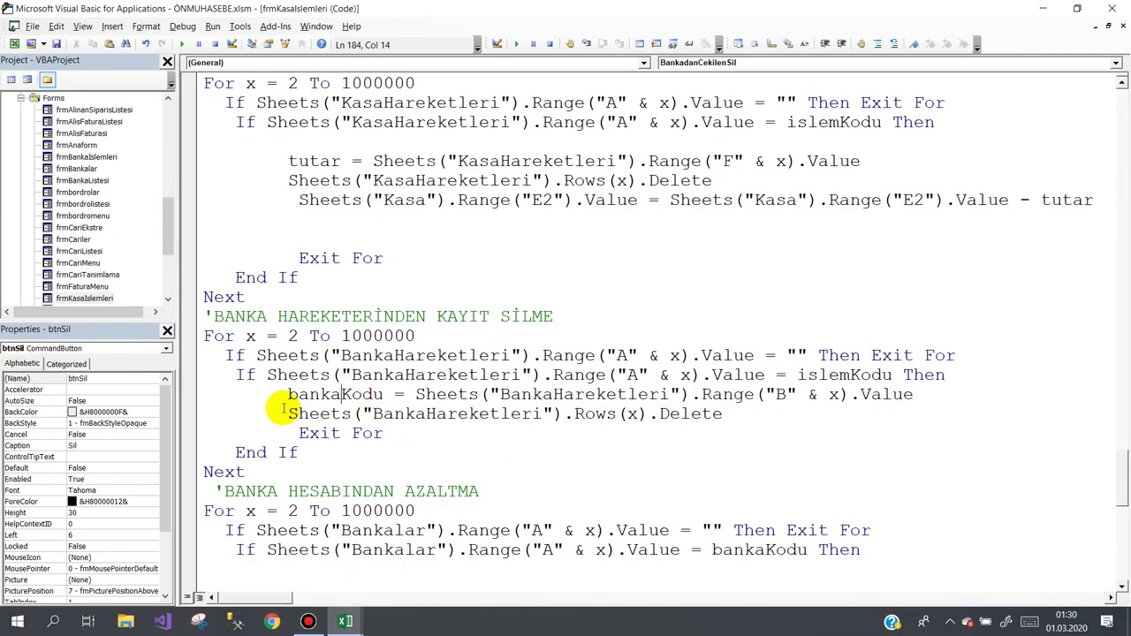
{"action": "left_click_drag", "start_coordinate": [281, 410], "coordinate": [714, 413]}
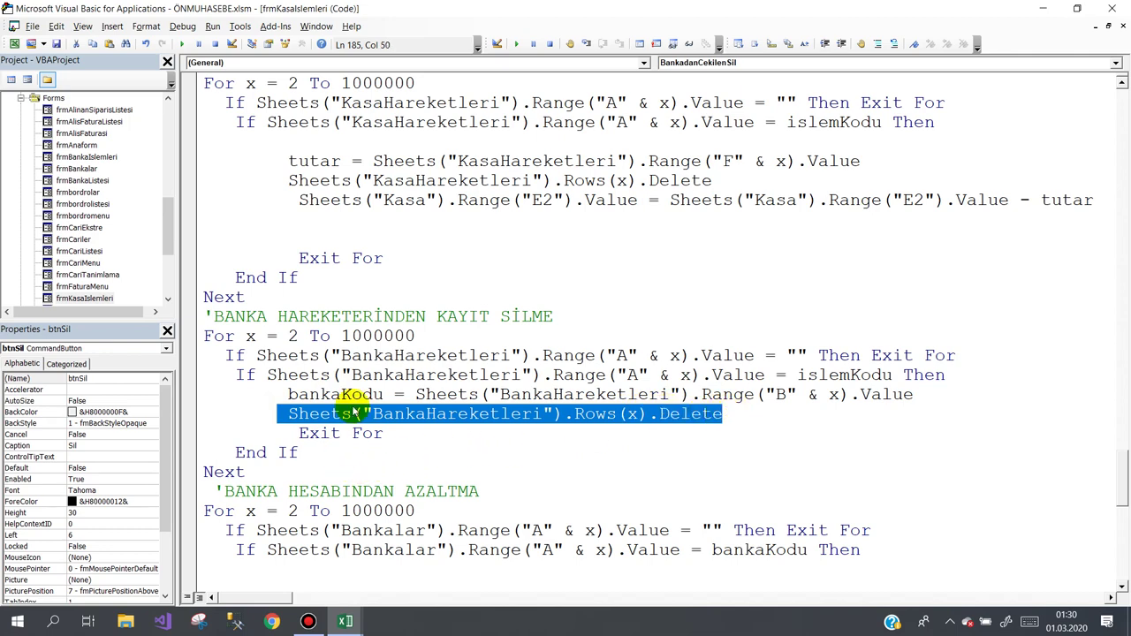
{"action": "scroll", "coordinate": [352, 413], "scroll_direction": "down", "scroll_amount": 1}
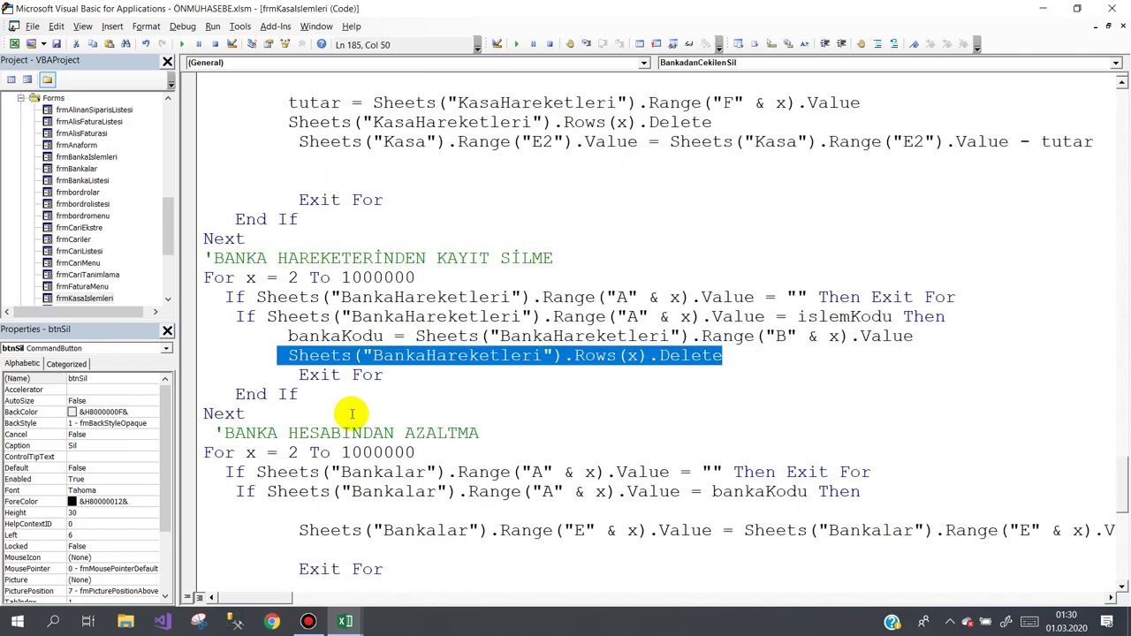
{"action": "left_click", "coordinate": [346, 337]}
{"action": "left_click_drag", "start_coordinate": [383, 337], "coordinate": [319, 336]}
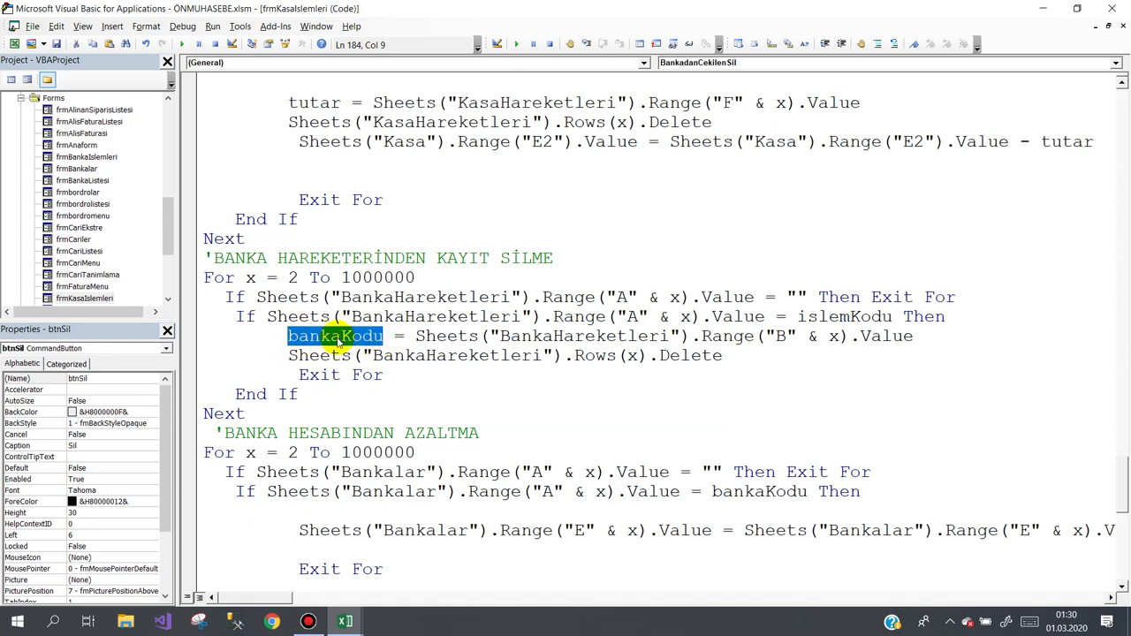
{"action": "left_click", "coordinate": [383, 336]}
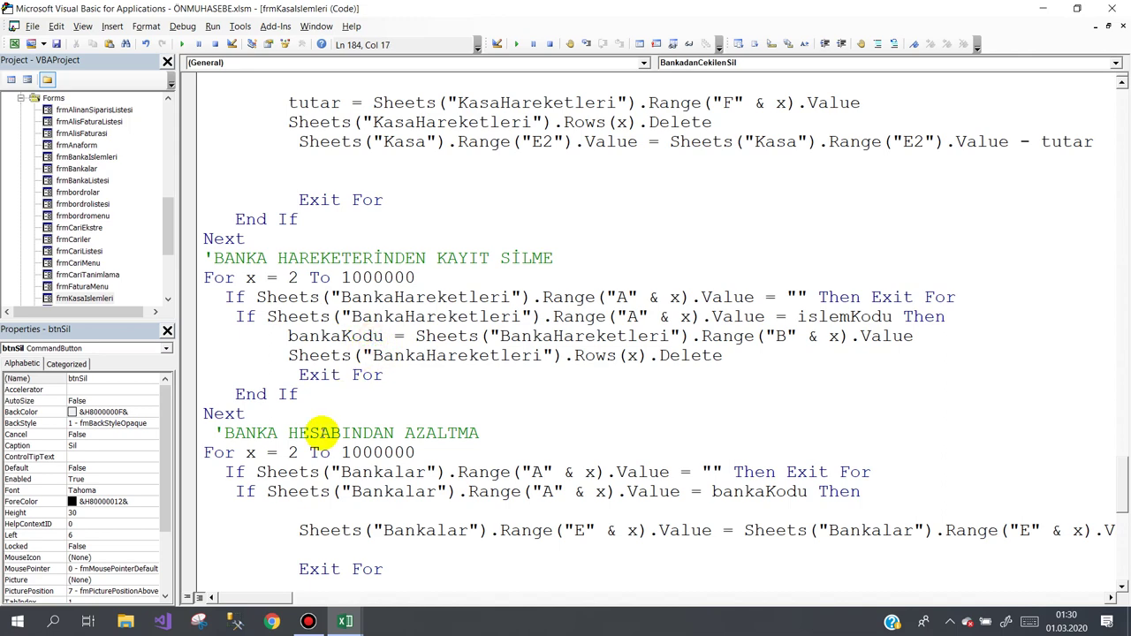
- Highlight bankaKodu in the bank lookup condition and scroll back through BankadanCekilenSil
{"action": "scroll", "coordinate": [316, 454], "scroll_direction": "down", "scroll_amount": 3}
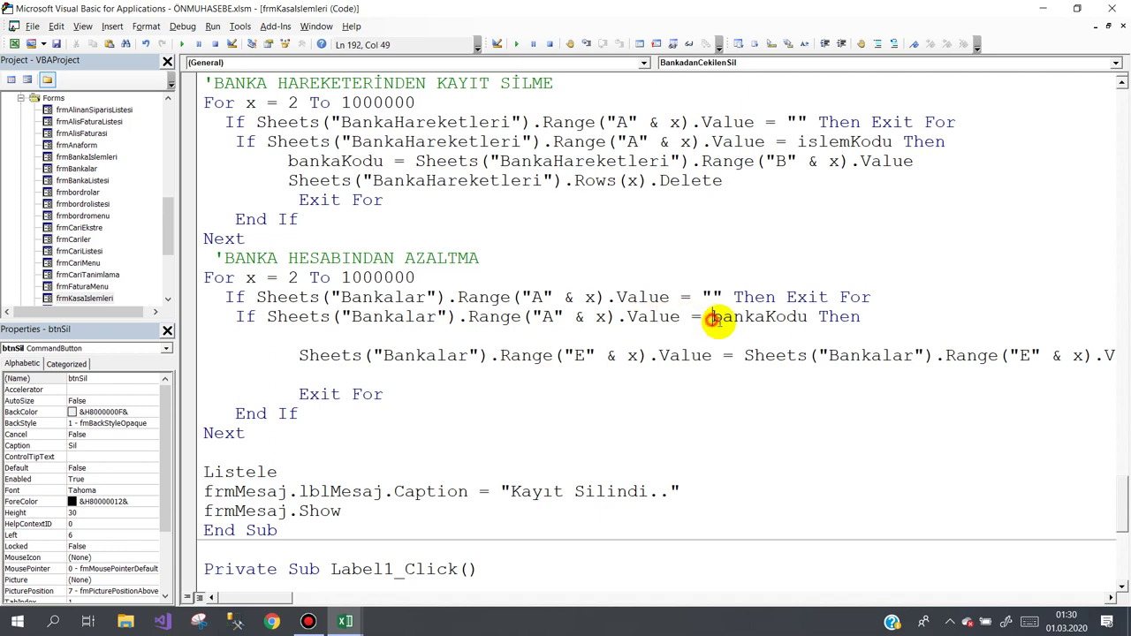
{"action": "left_click_drag", "start_coordinate": [712, 319], "coordinate": [848, 316]}
{"action": "left_click", "coordinate": [848, 316]}
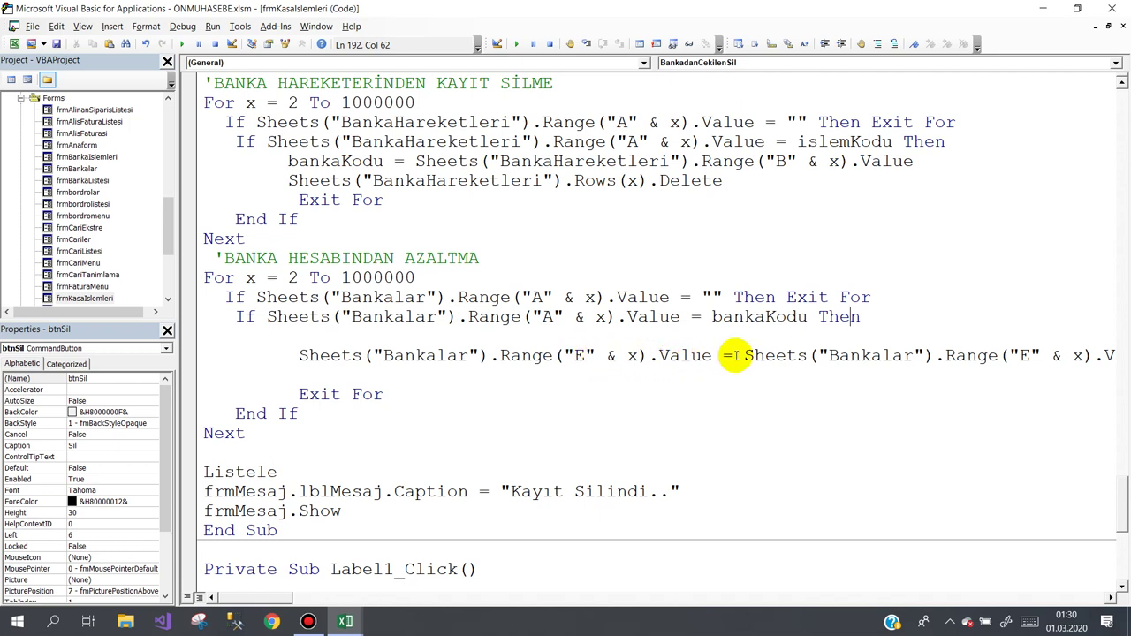
{"action": "left_click_drag", "start_coordinate": [290, 599], "coordinate": [305, 599]}
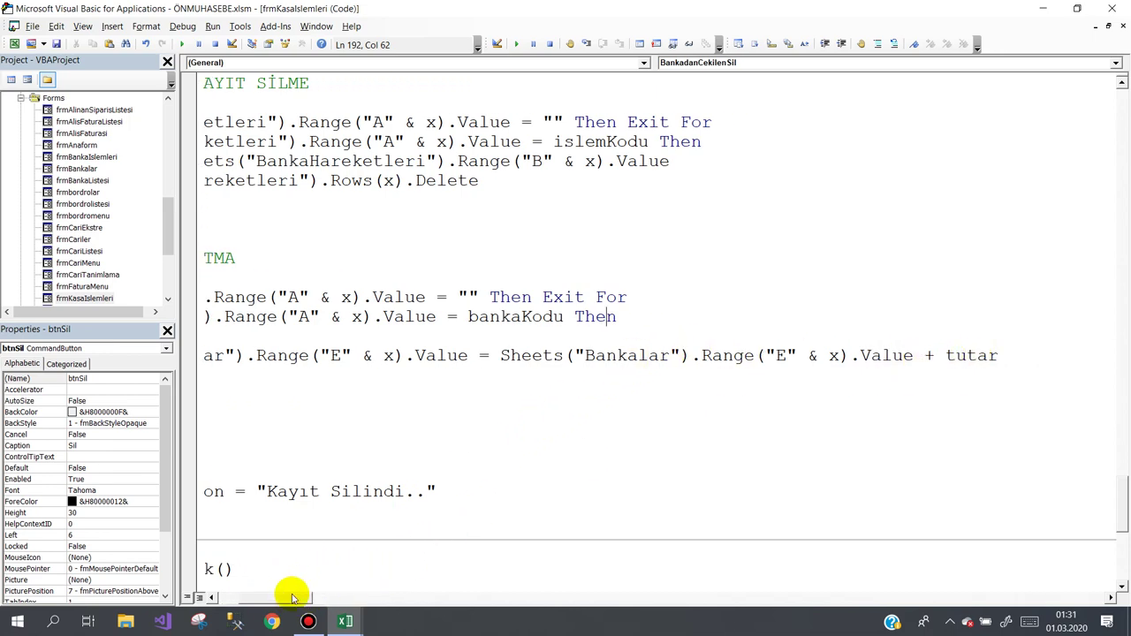
{"action": "left_click_drag", "start_coordinate": [291, 598], "coordinate": [273, 598]}
{"action": "scroll", "coordinate": [347, 406], "scroll_direction": "down", "scroll_amount": 3}
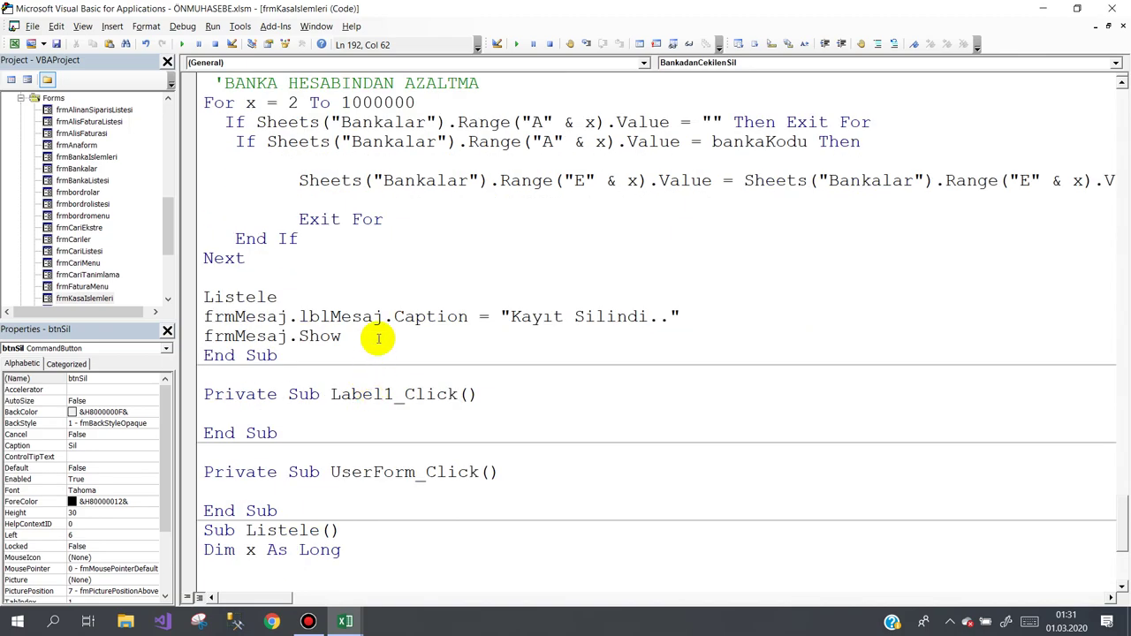
{"action": "scroll", "coordinate": [374, 353], "scroll_direction": "up", "scroll_amount": 5}
{"action": "scroll", "coordinate": [386, 299], "scroll_direction": "up", "scroll_amount": 5}
{"action": "scroll", "coordinate": [386, 299], "scroll_direction": "up", "scroll_amount": 3}
{"action": "scroll", "coordinate": [383, 298], "scroll_direction": "up", "scroll_amount": 6}
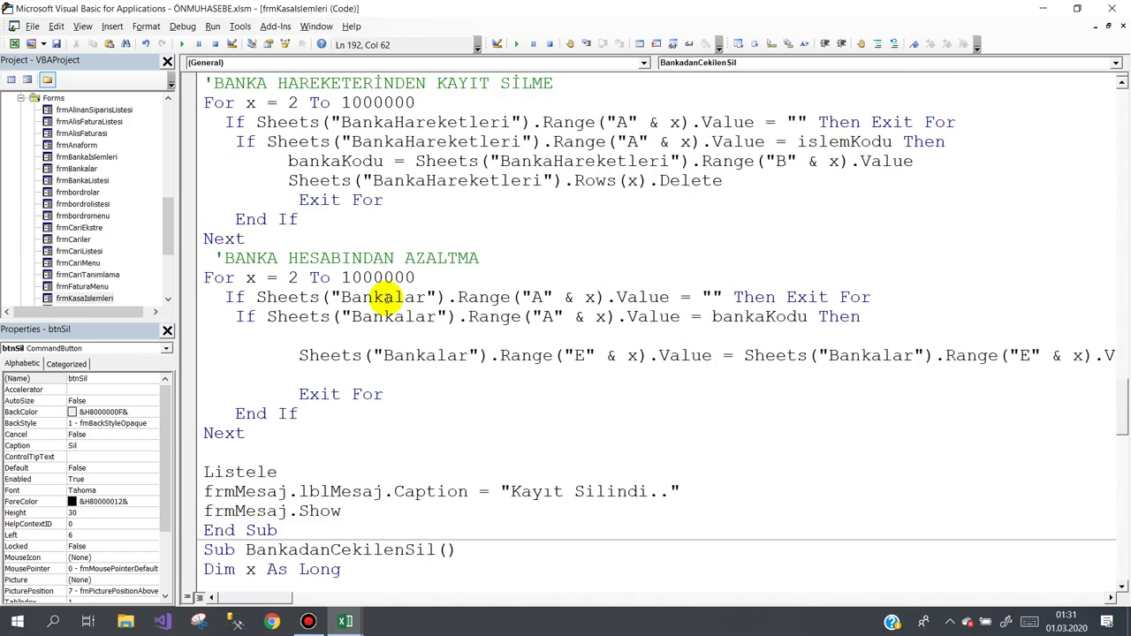
{"action": "scroll", "coordinate": [371, 291], "scroll_direction": "up", "scroll_amount": 2}
{"action": "scroll", "coordinate": [398, 274], "scroll_direction": "up", "scroll_amount": 2}
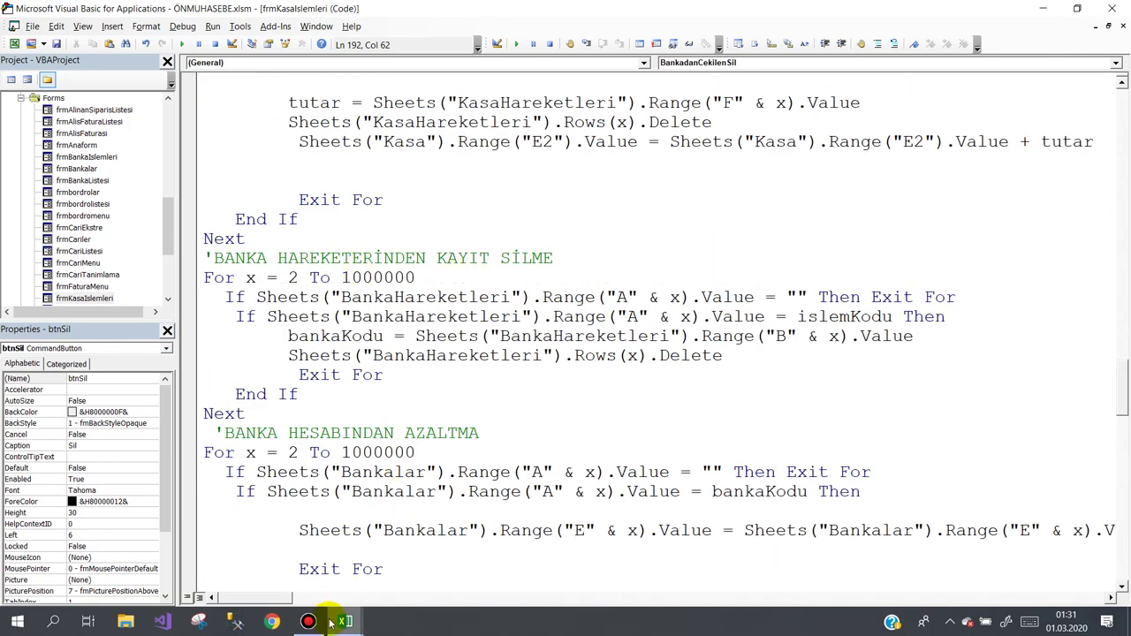
- In Excel, launch the Muhasebe program and open the Kasa İşlemleri form
{"action": "mouse_move", "coordinate": [340, 621]}
{"action": "left_click", "coordinate": [286, 551]}
{"action": "left_click", "coordinate": [136, 356]}
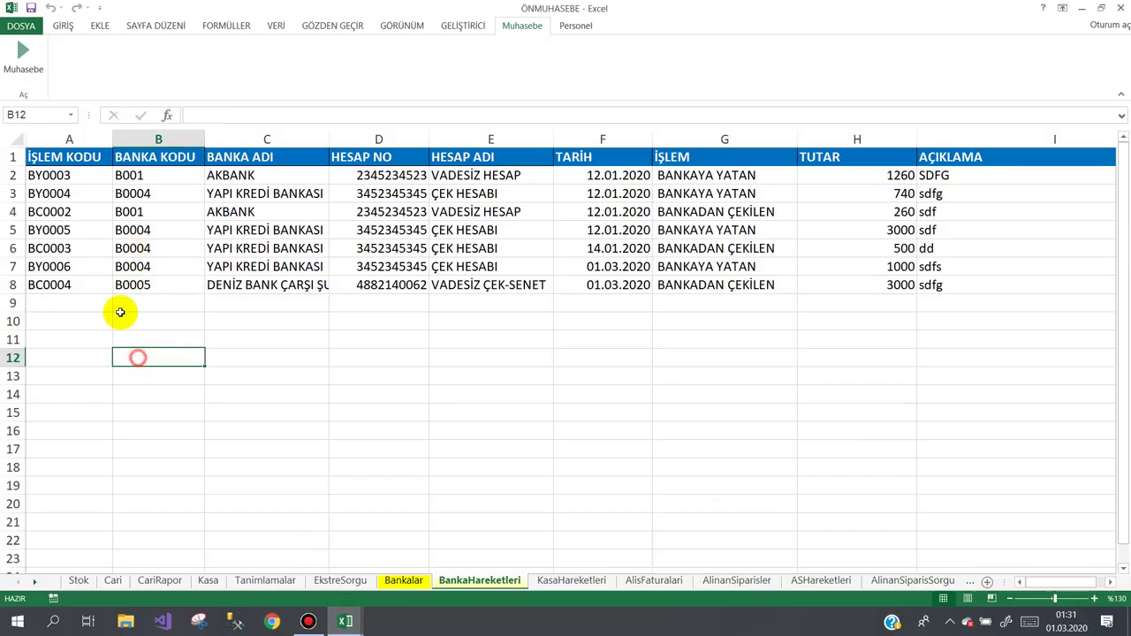
{"action": "left_click", "coordinate": [17, 60]}
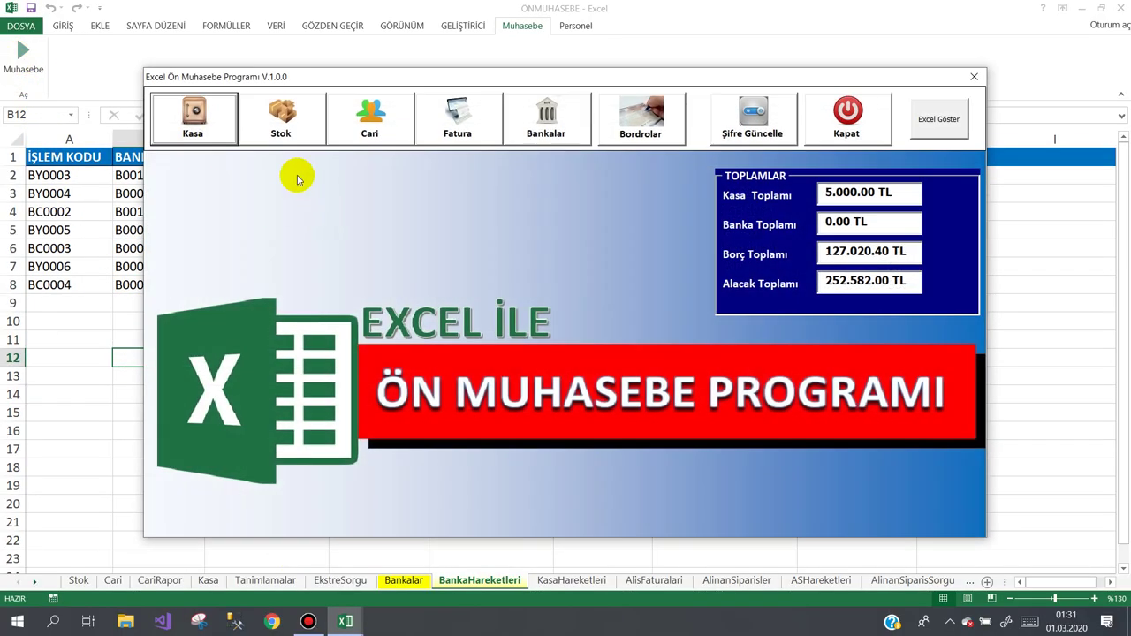
{"action": "left_click", "coordinate": [189, 113]}
{"action": "left_click", "coordinate": [240, 194]}
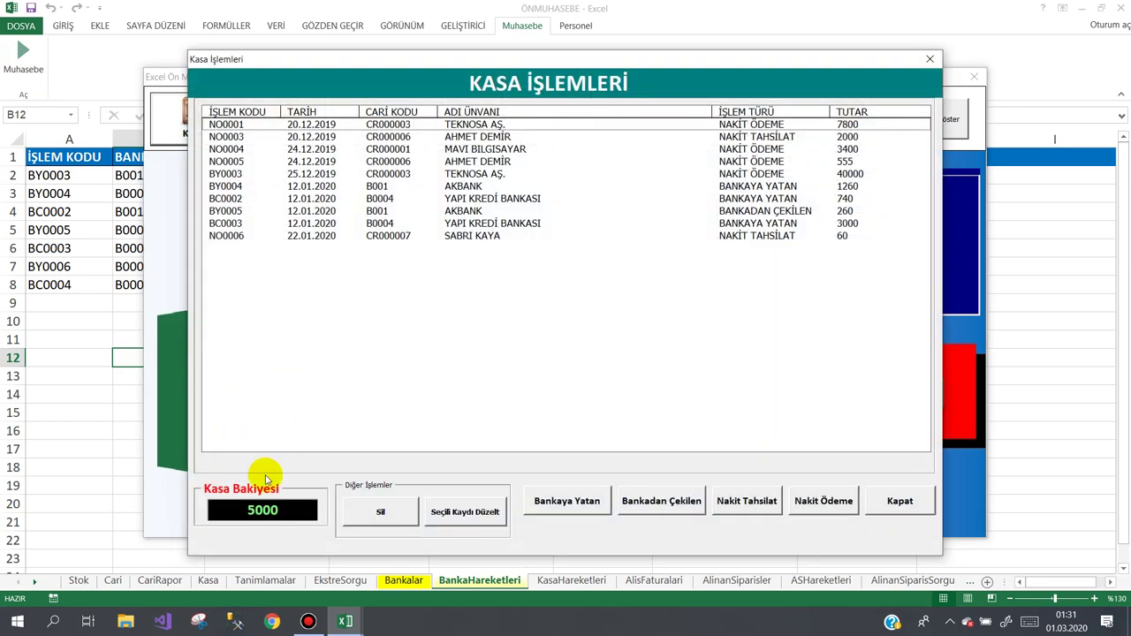
- Start a Bankadan Çekilen withdrawal entry, close the bank list, and cancel it
{"action": "left_click", "coordinate": [665, 501]}
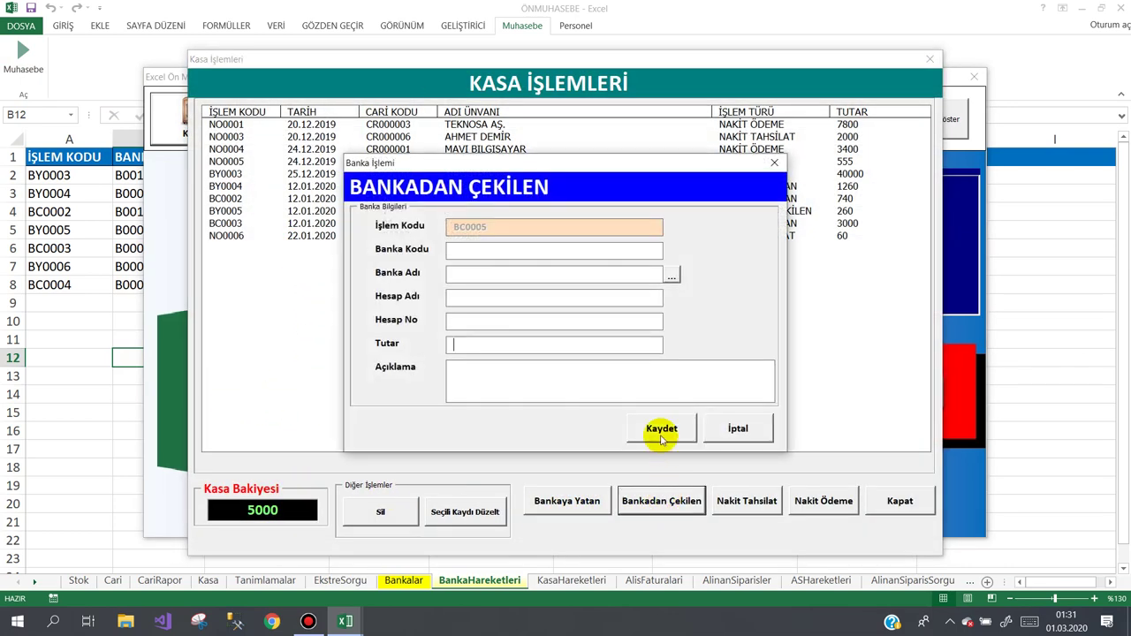
{"action": "left_click", "coordinate": [670, 278]}
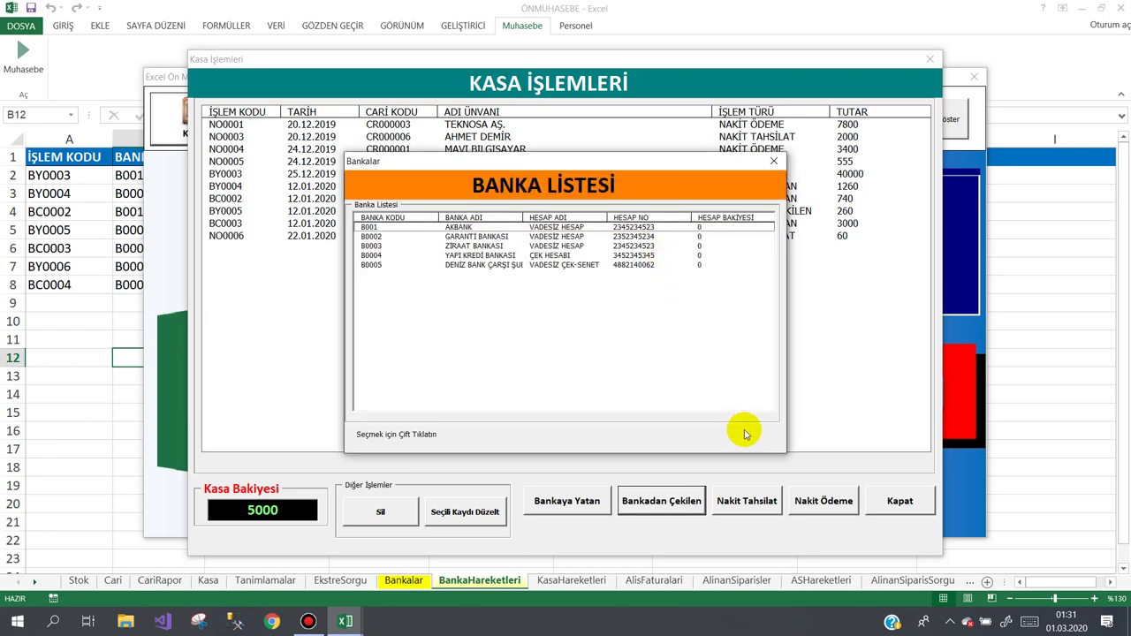
{"action": "left_click", "coordinate": [773, 162]}
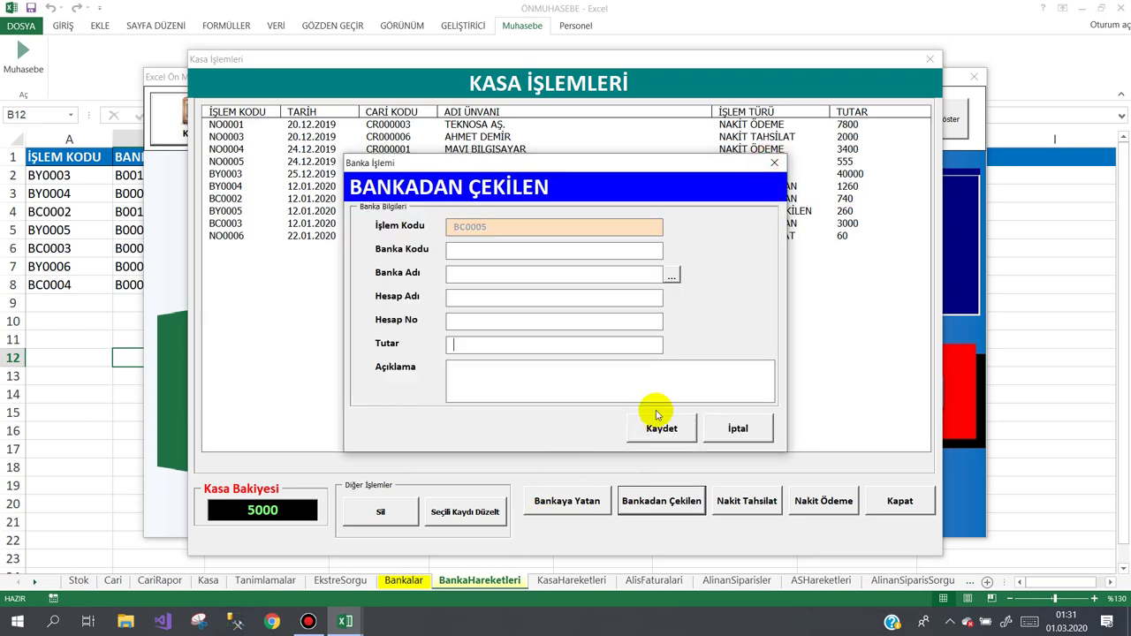
{"action": "left_click", "coordinate": [734, 428]}
- Enter a 3500 Bankaya Yatan deposit to ZİRAAT BANKASI and save it
{"action": "left_click", "coordinate": [546, 511]}
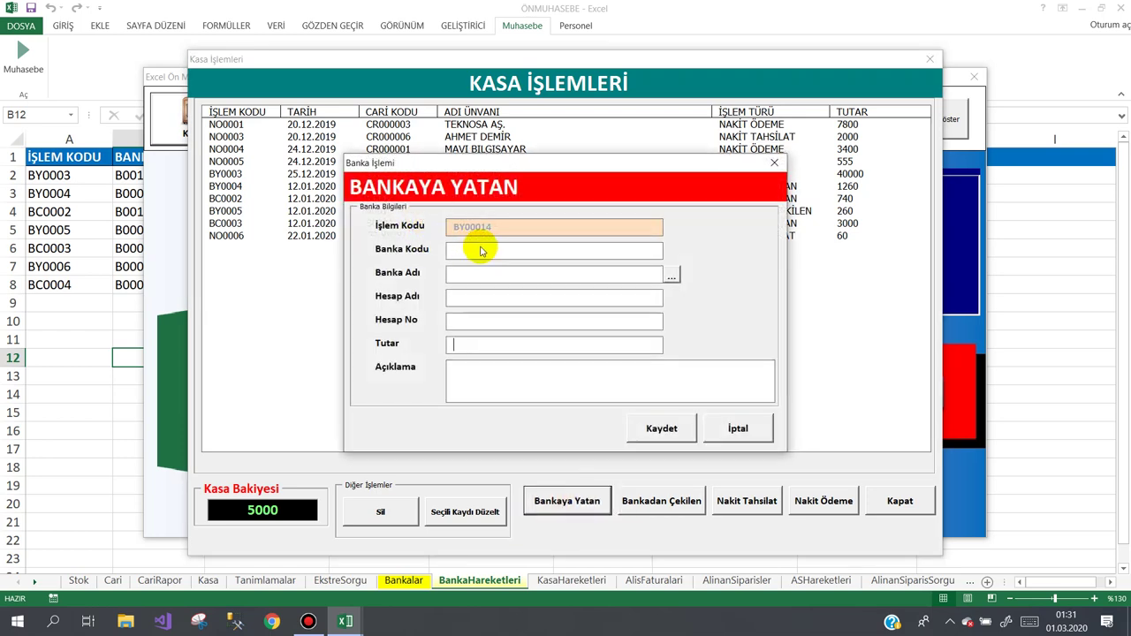
{"action": "left_click", "coordinate": [671, 275]}
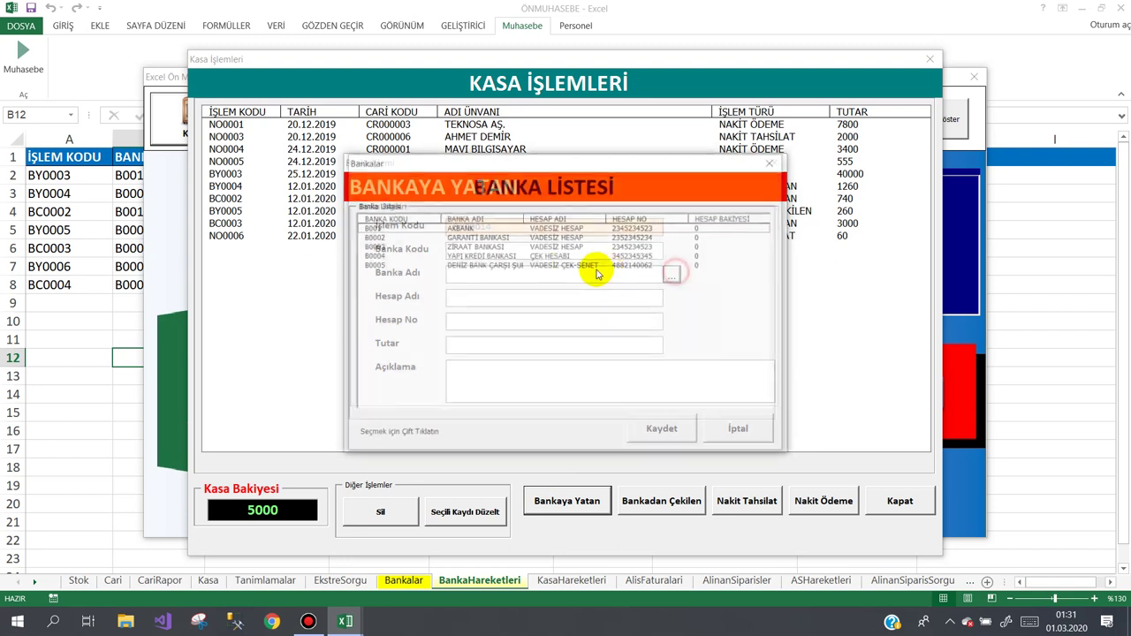
{"action": "left_click", "coordinate": [496, 248]}
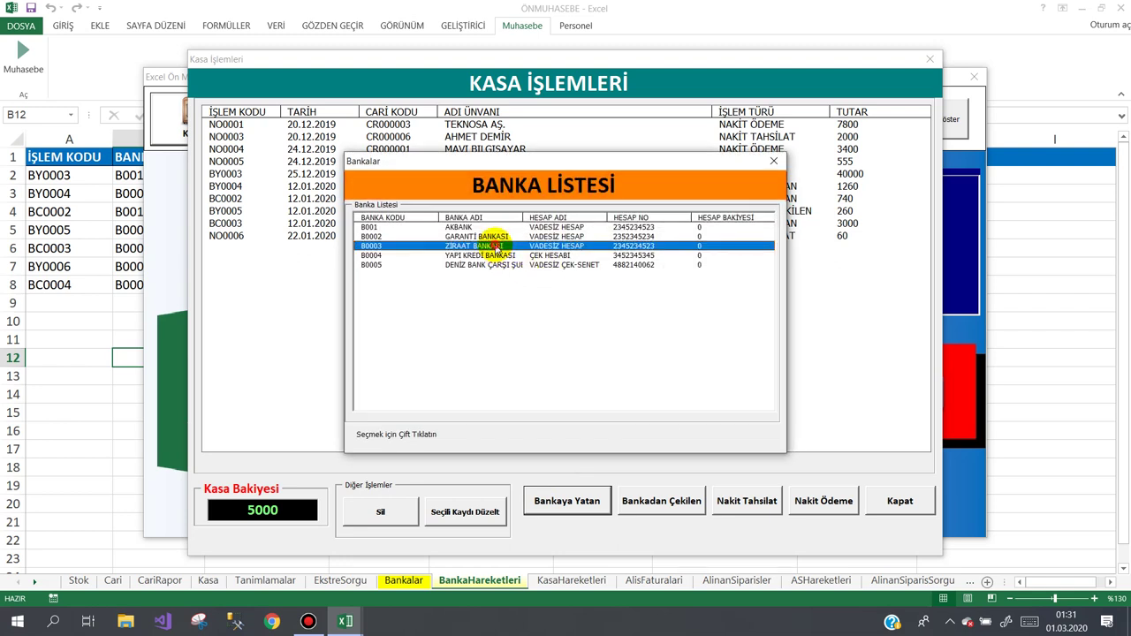
{"action": "double_click", "coordinate": [496, 247]}
{"action": "type", "text": "3500"}
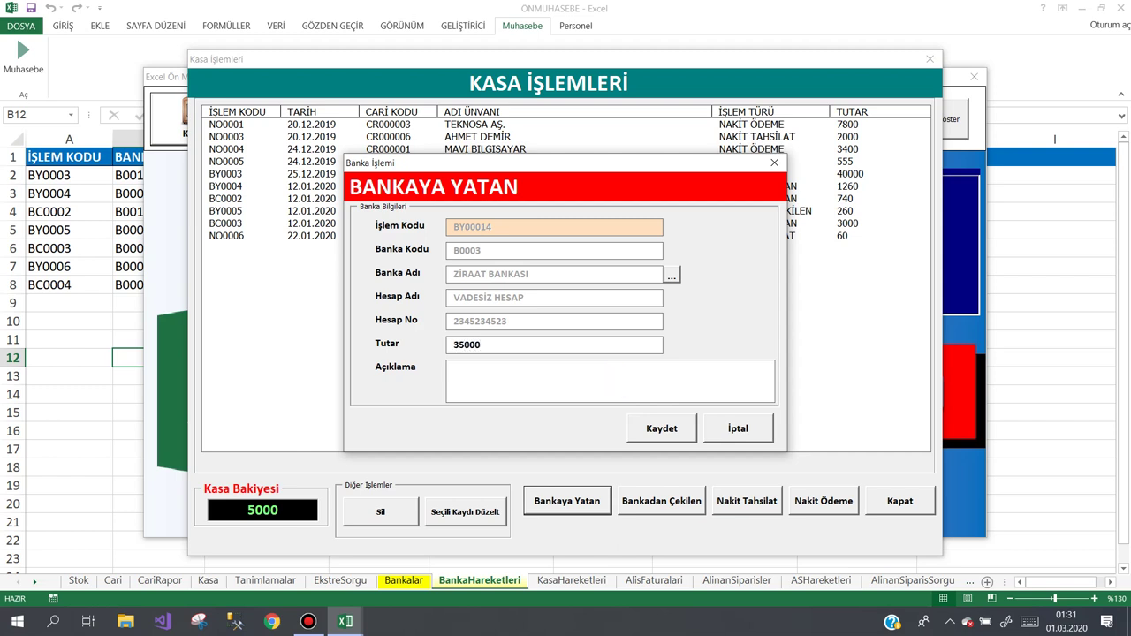
{"action": "left_click", "coordinate": [661, 427]}
- Confirm the save, then check ZİRAAT BANKASI's 3500 balance in Banka Listesi and close it
{"action": "left_click", "coordinate": [535, 364]}
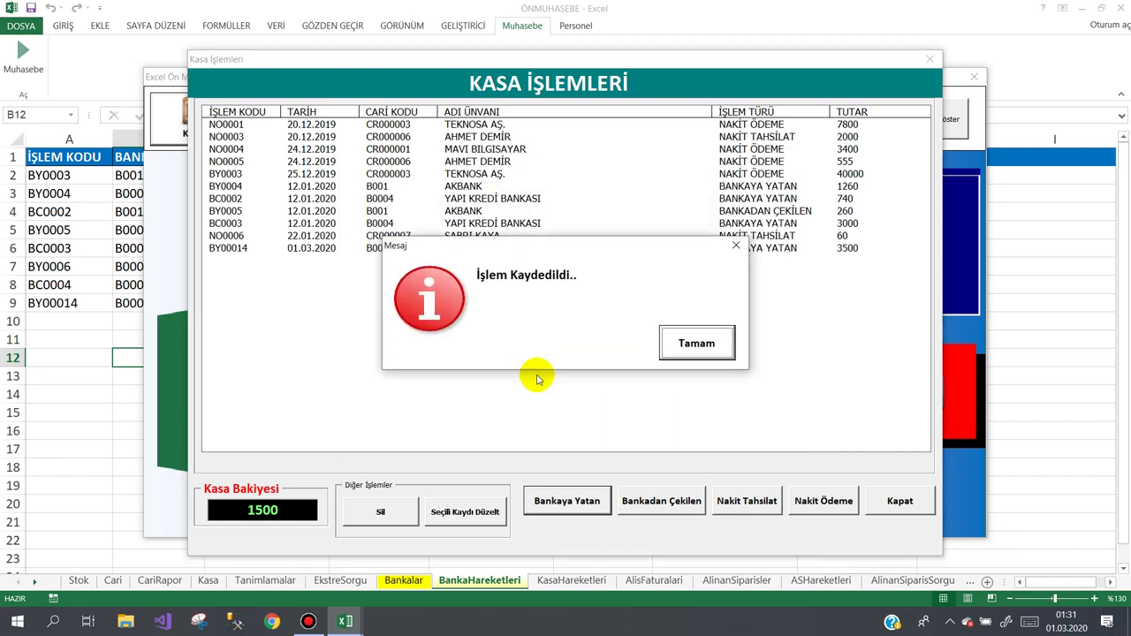
{"action": "left_click", "coordinate": [698, 352]}
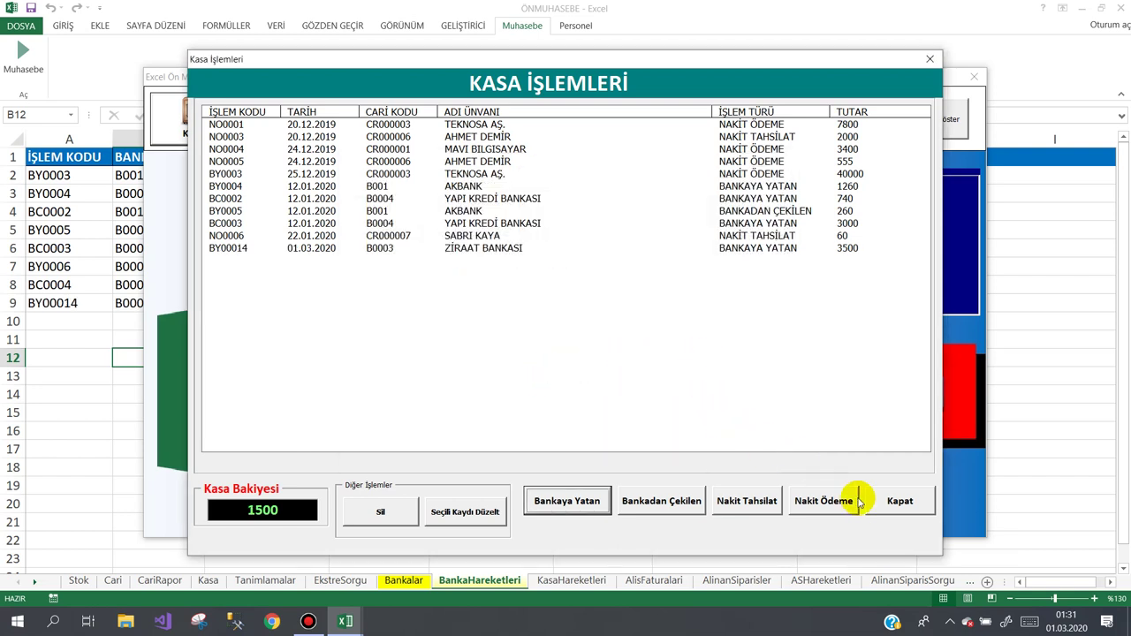
{"action": "left_click", "coordinate": [898, 501]}
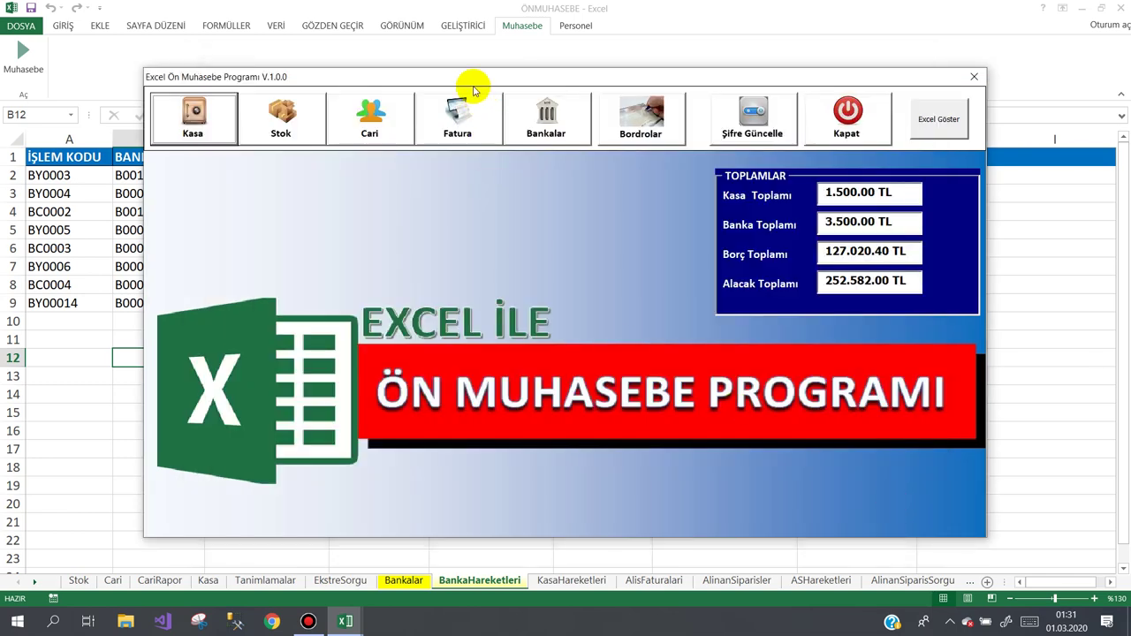
{"action": "left_click", "coordinate": [538, 112]}
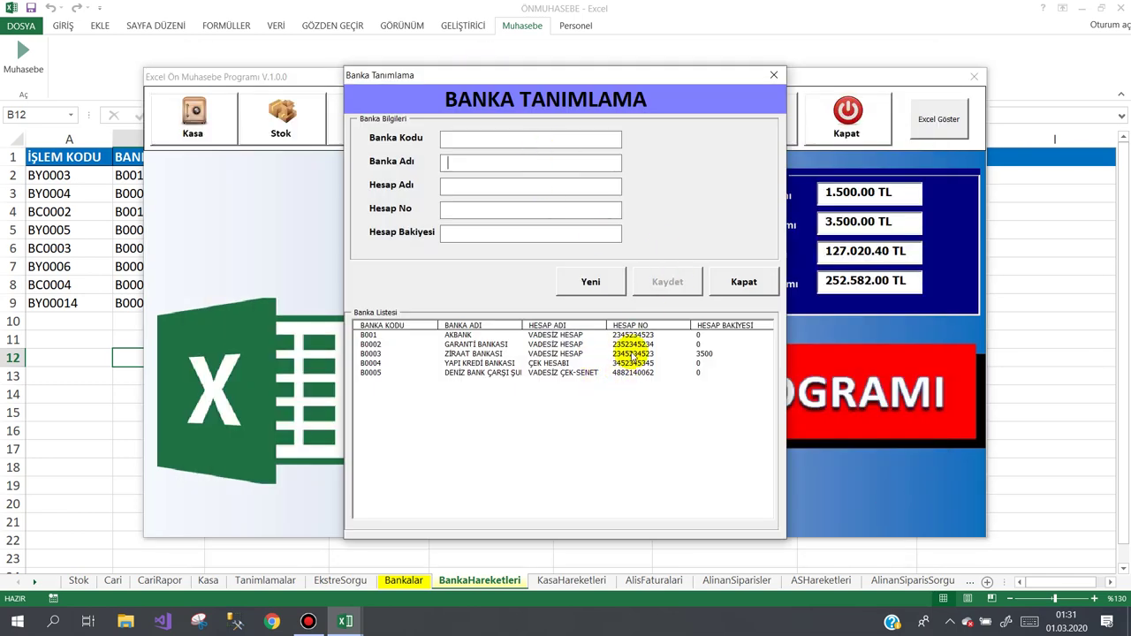
{"action": "left_click", "coordinate": [627, 353]}
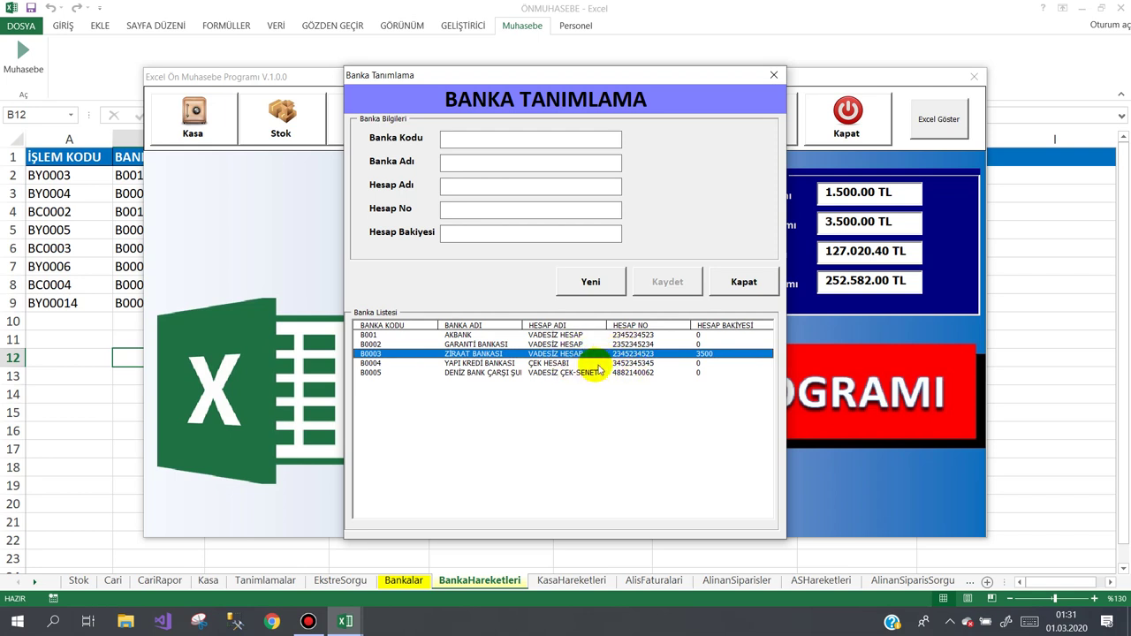
{"action": "left_click", "coordinate": [743, 281]}
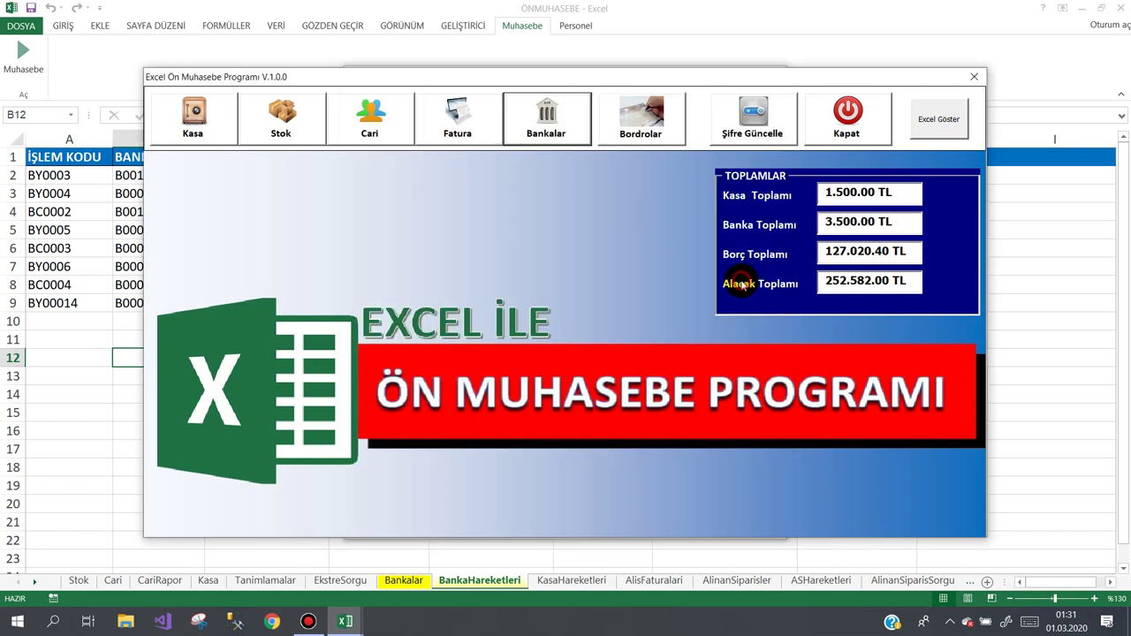
- Reopen Kasa İşlemleri and select the BY00014 deposit record
{"action": "left_click", "coordinate": [172, 133]}
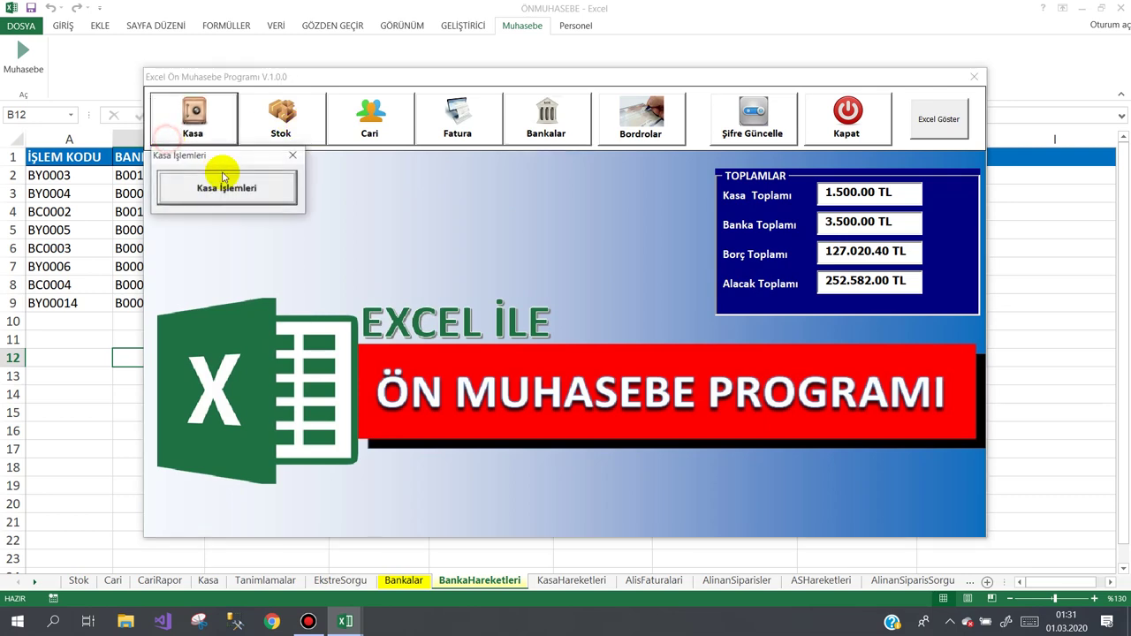
{"action": "left_click", "coordinate": [217, 186]}
{"action": "left_click", "coordinate": [253, 250]}
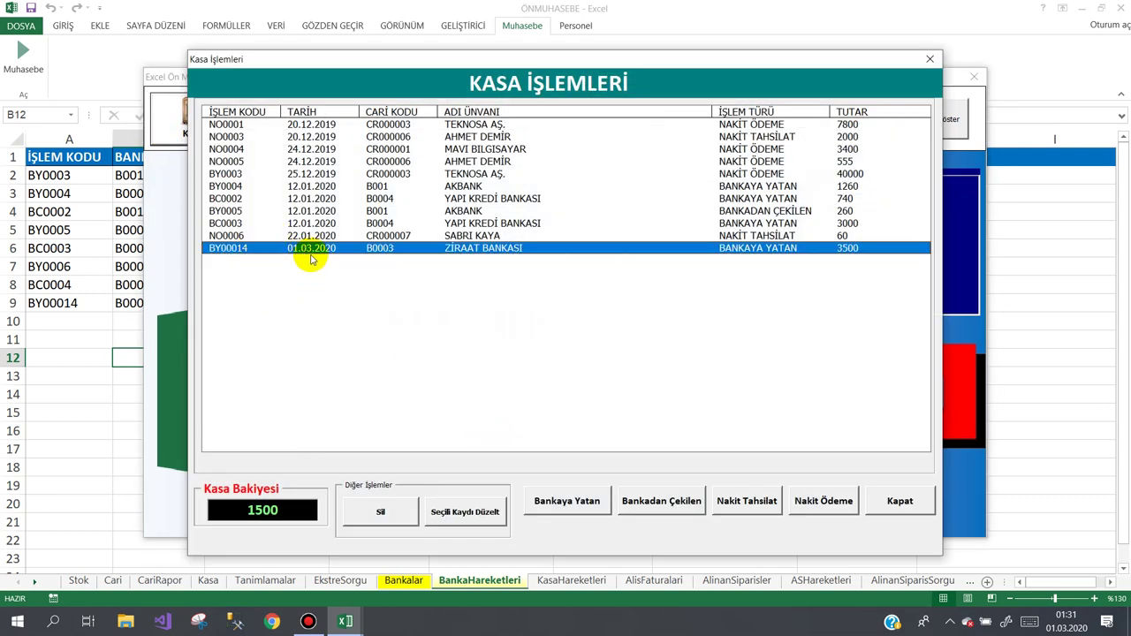
- Delete the BY00014 deposit, confirming with Evet and Tamam
{"action": "left_click", "coordinate": [393, 511]}
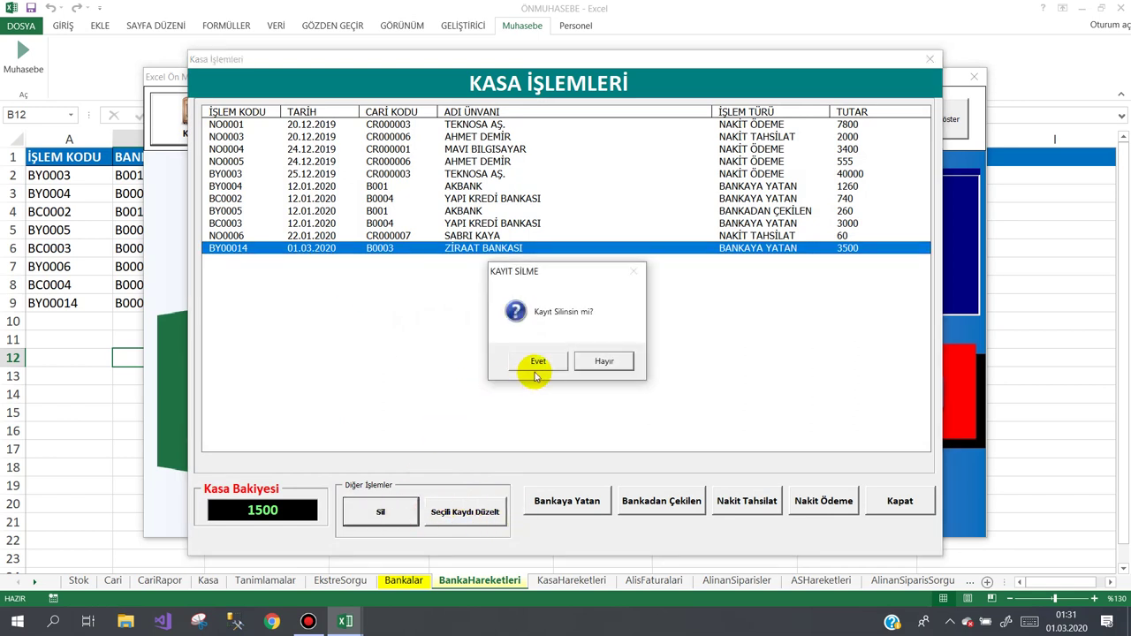
{"action": "left_click", "coordinate": [539, 363]}
{"action": "left_click", "coordinate": [684, 348]}
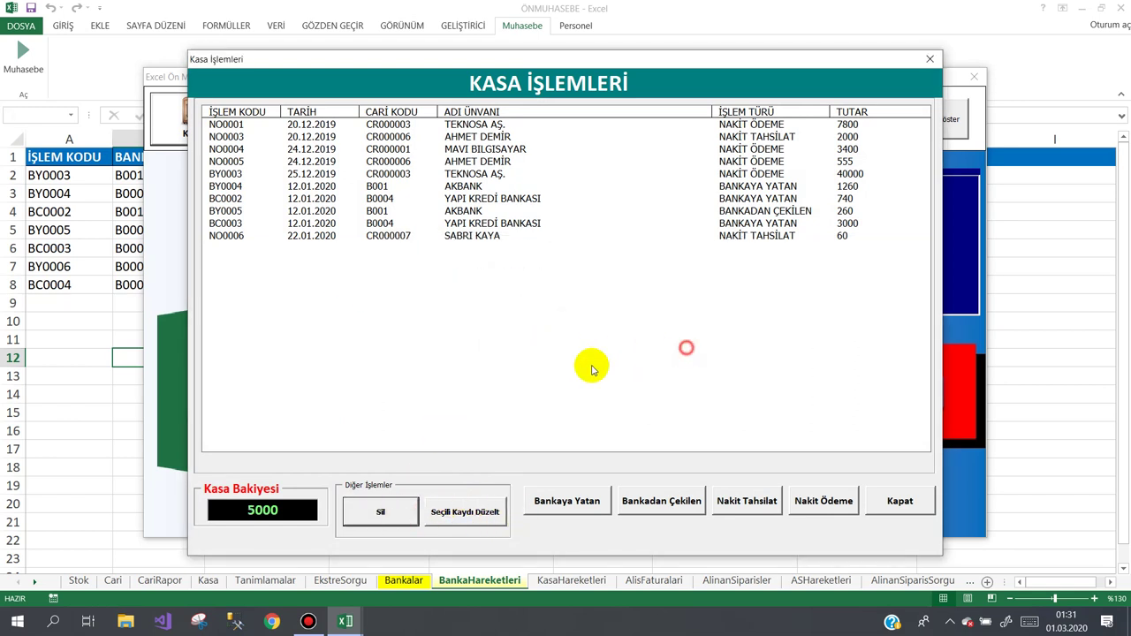
{"action": "left_click", "coordinate": [892, 501]}
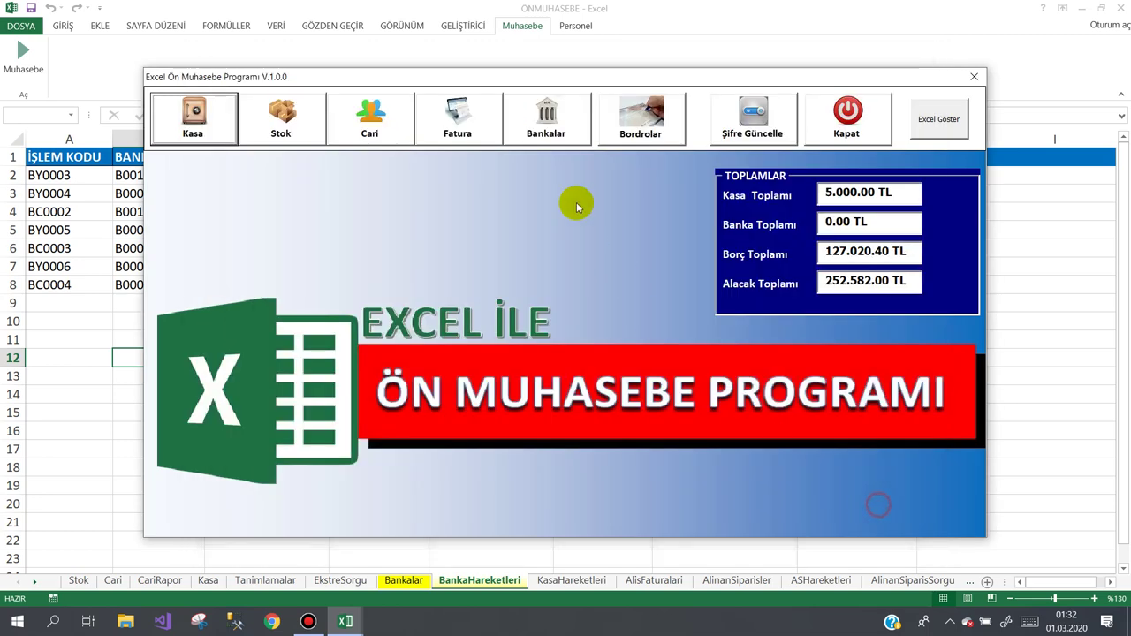
- Check the bank balances read 0.00 TL and cash is back to 5000, then close the forms
{"action": "left_click", "coordinate": [545, 110]}
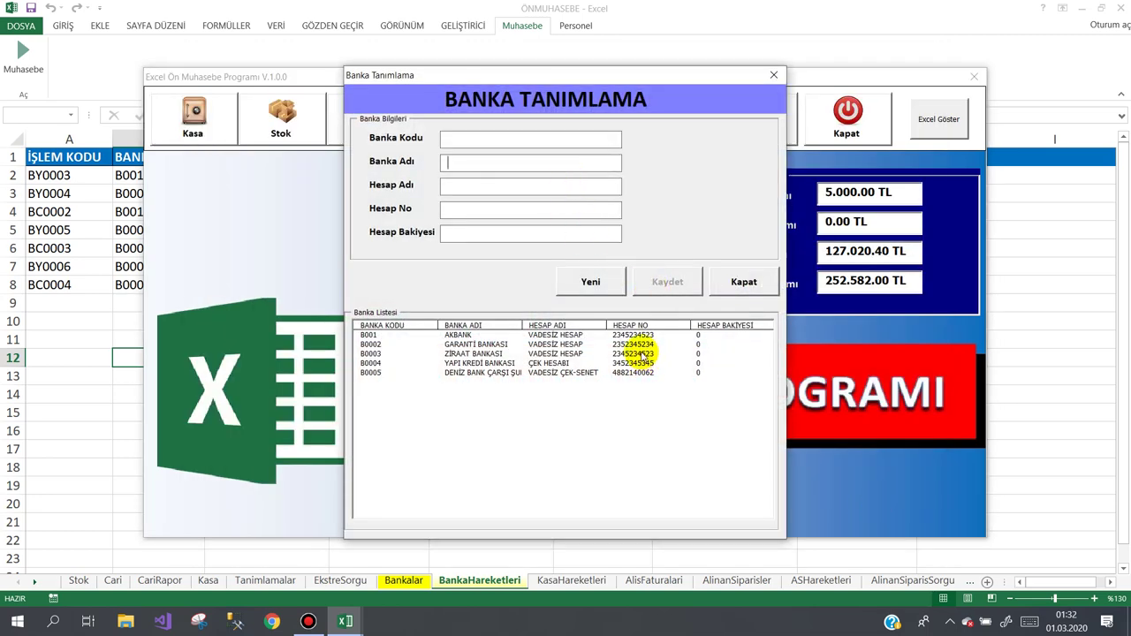
{"action": "left_click", "coordinate": [588, 353]}
{"action": "left_click", "coordinate": [587, 362]}
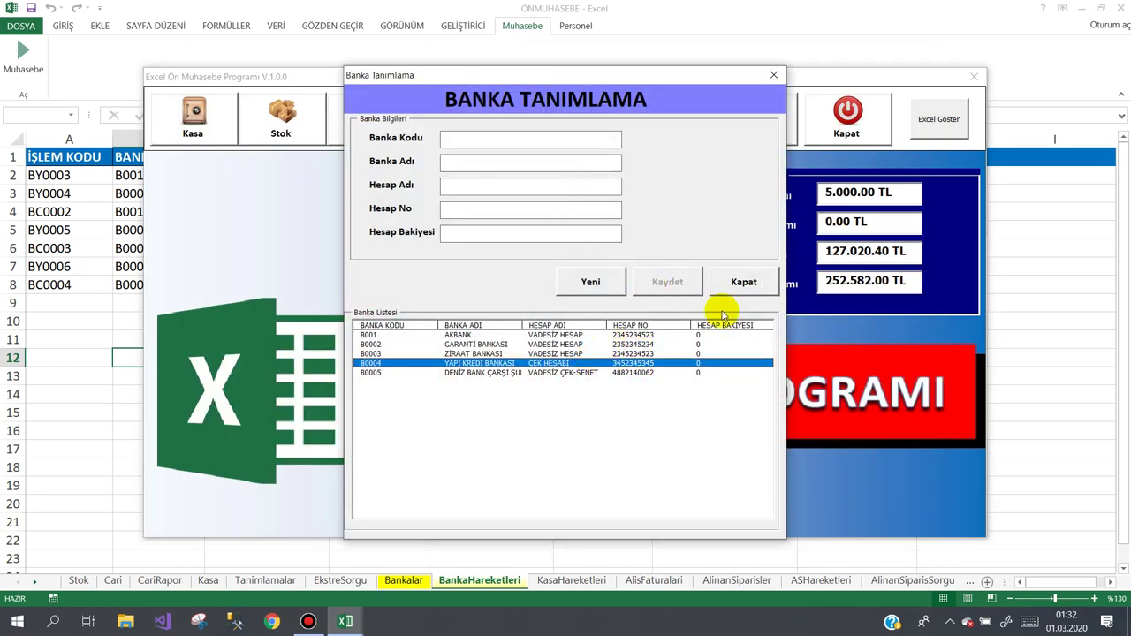
{"action": "left_click", "coordinate": [741, 284]}
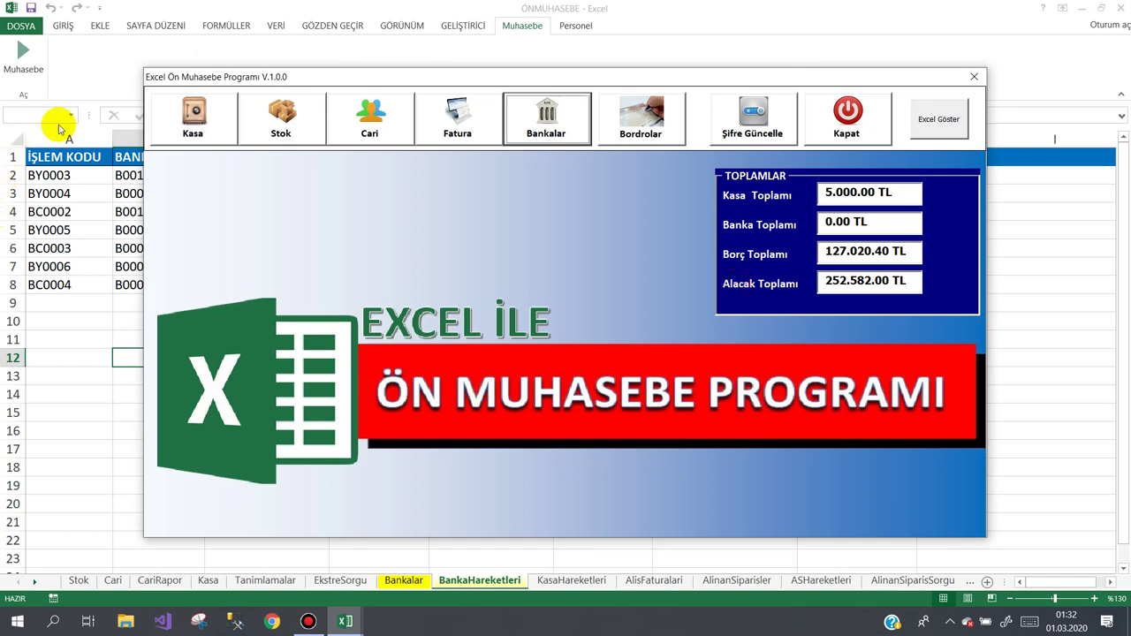
{"action": "left_click", "coordinate": [186, 119]}
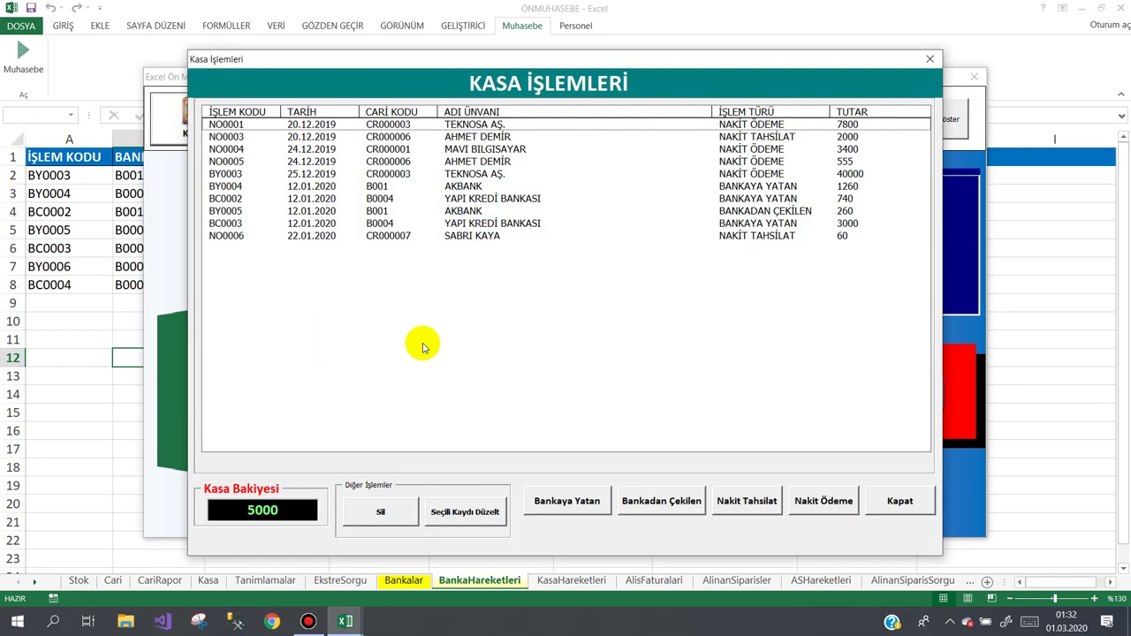
{"action": "left_click", "coordinate": [339, 235]}
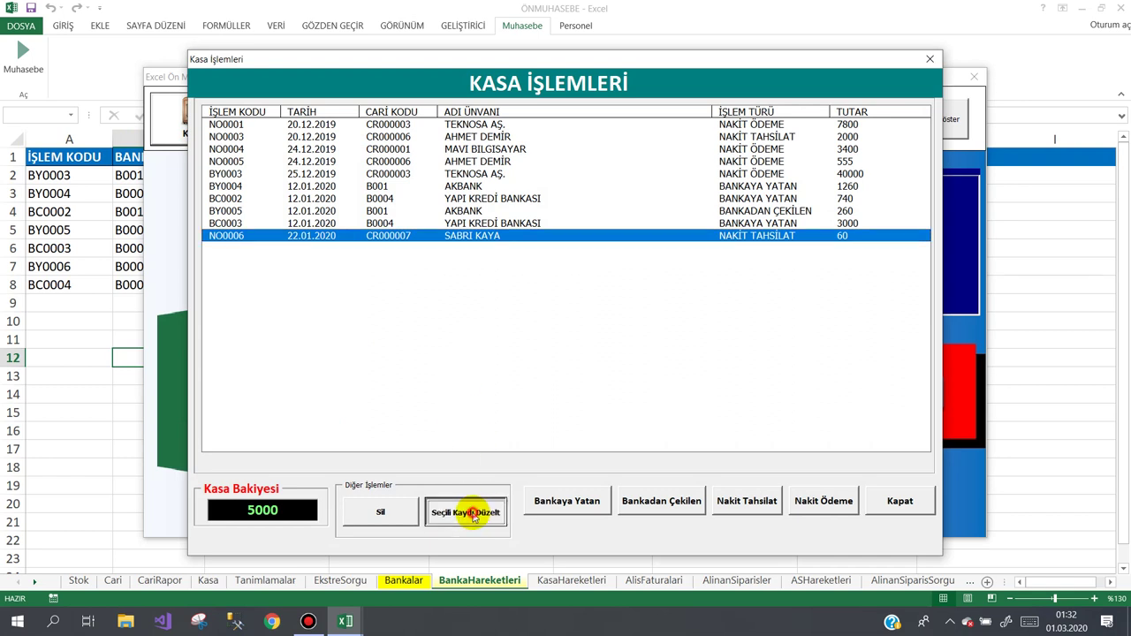
{"action": "left_click", "coordinate": [928, 60]}
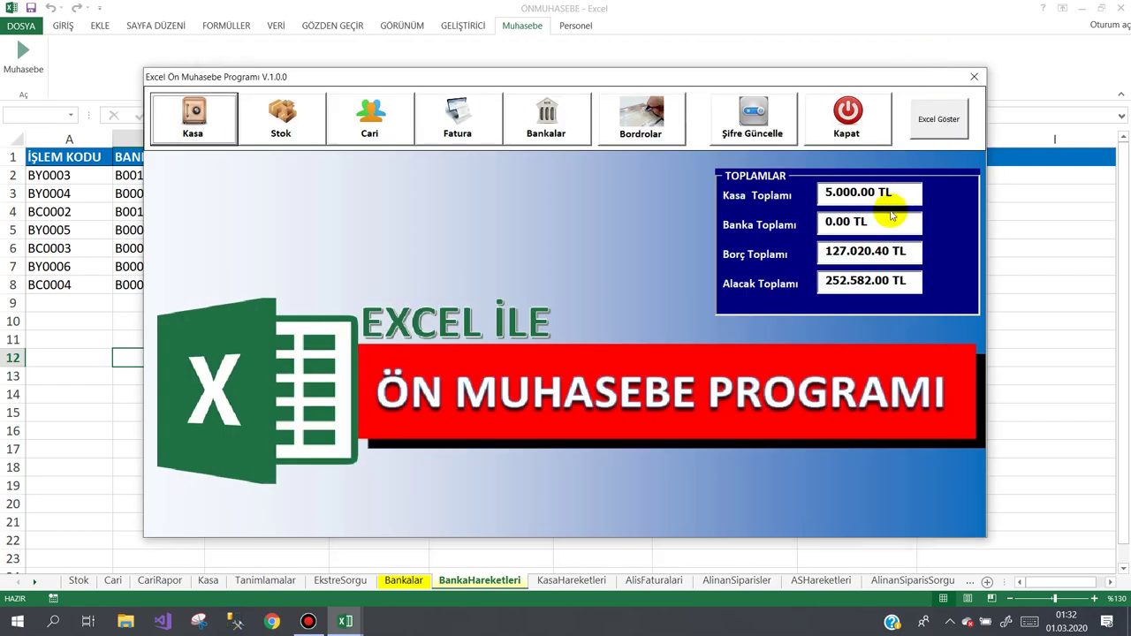
{"action": "left_click", "coordinate": [846, 113]}
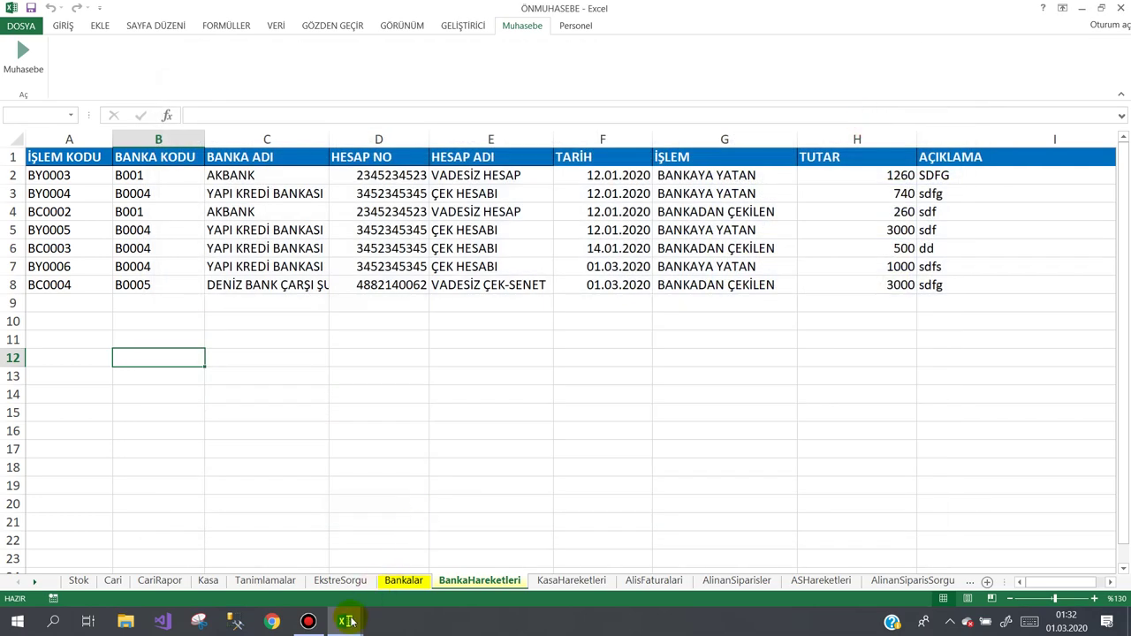
- Back in VBA, open the frmKasaIslemleri form design
{"action": "mouse_move", "coordinate": [345, 621]}
{"action": "left_click", "coordinate": [387, 563]}
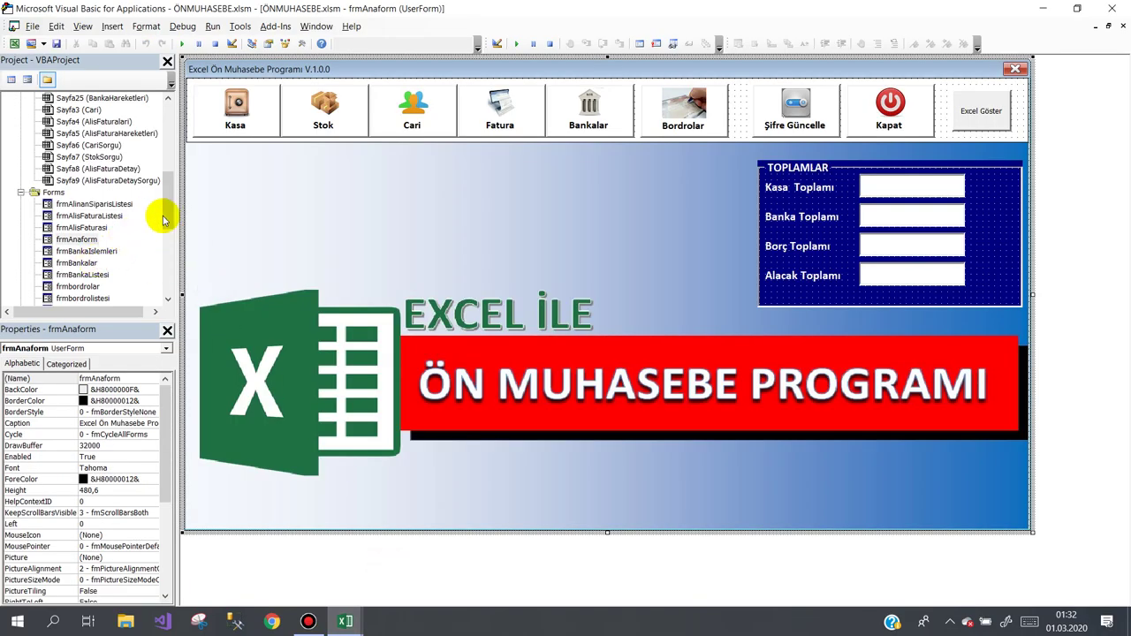
{"action": "left_click_drag", "start_coordinate": [171, 214], "coordinate": [171, 249]}
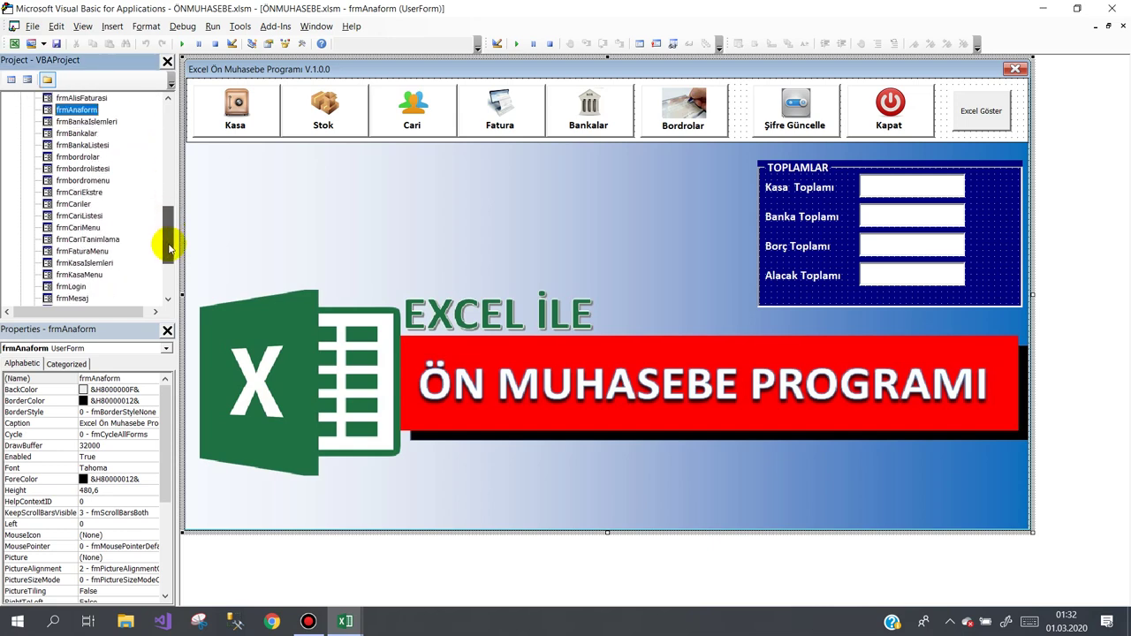
{"action": "double_click", "coordinate": [89, 262]}
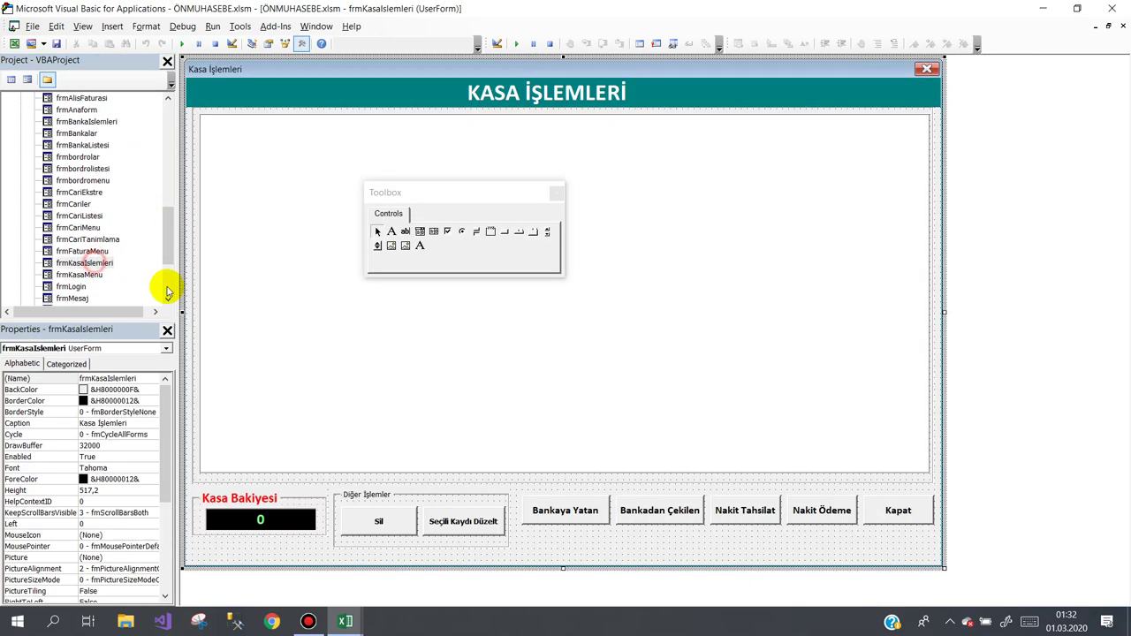
- Delete the Seçili Kaydı Düzelt button and the Diğer İşlemler frame, keeping the Sil button
{"action": "left_click", "coordinate": [459, 526]}
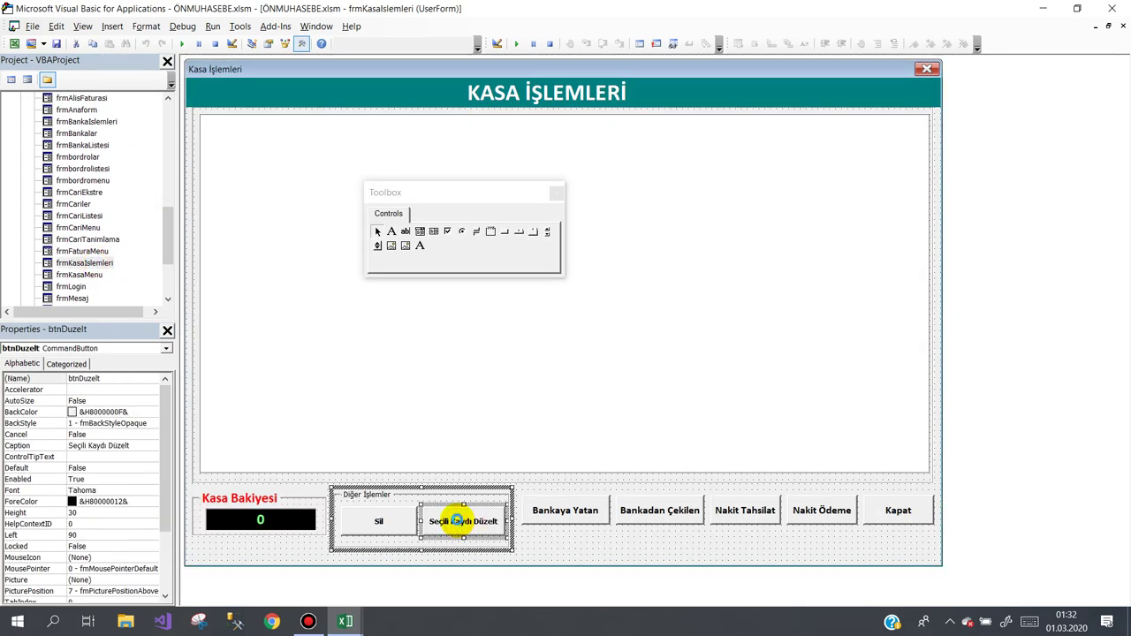
{"action": "key", "text": "Delete"}
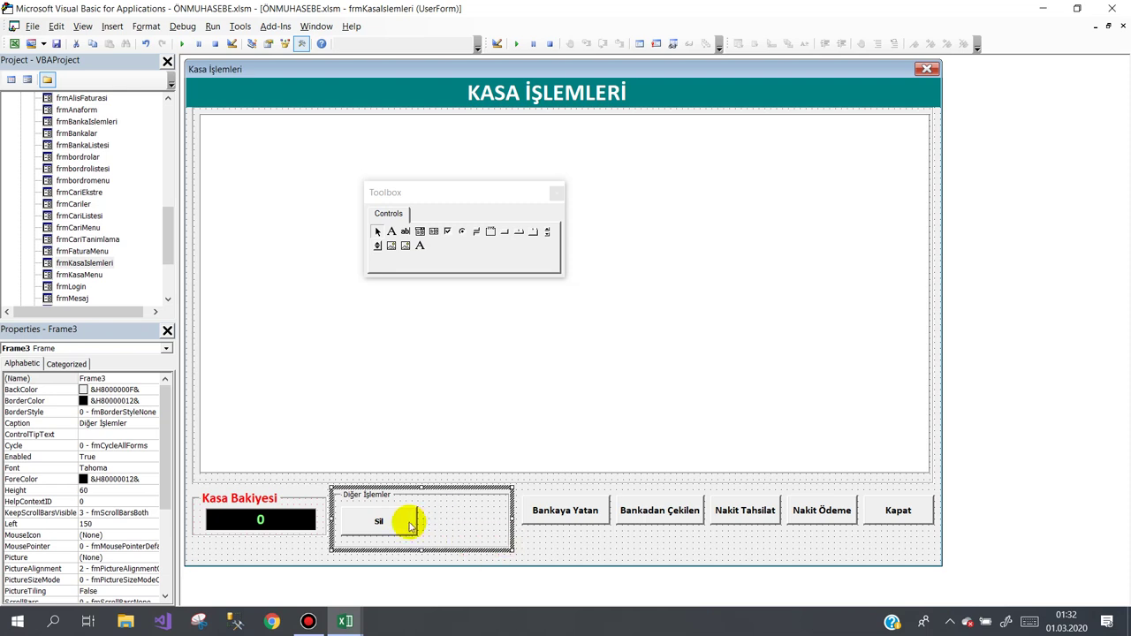
{"action": "left_click_drag", "start_coordinate": [406, 523], "coordinate": [616, 553]}
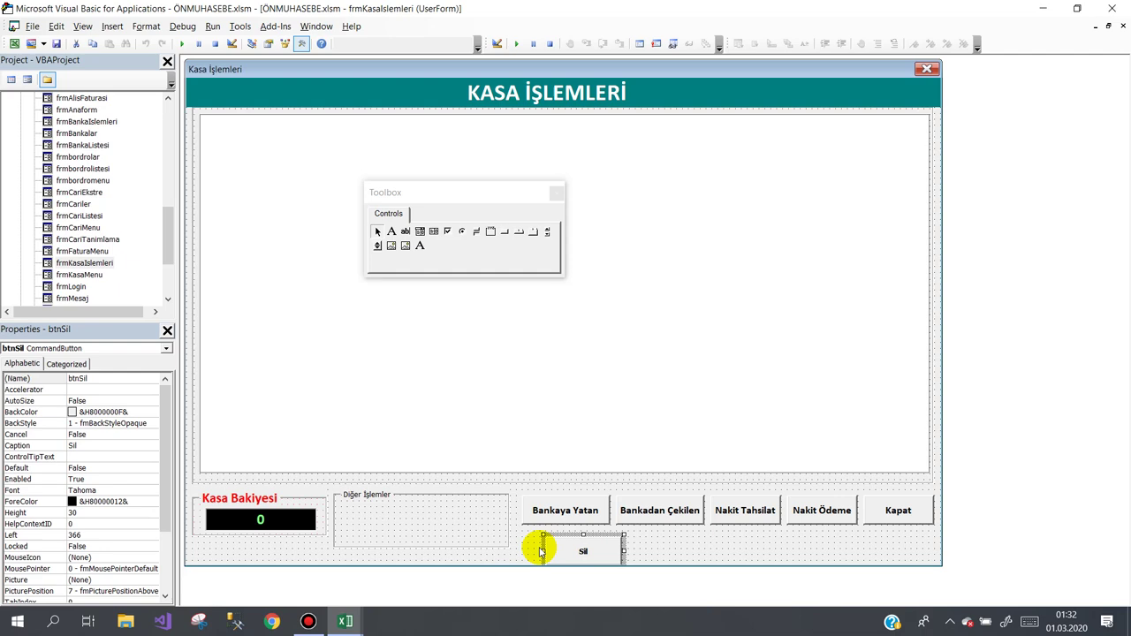
{"action": "left_click", "coordinate": [477, 535]}
{"action": "key", "text": "Delete"}
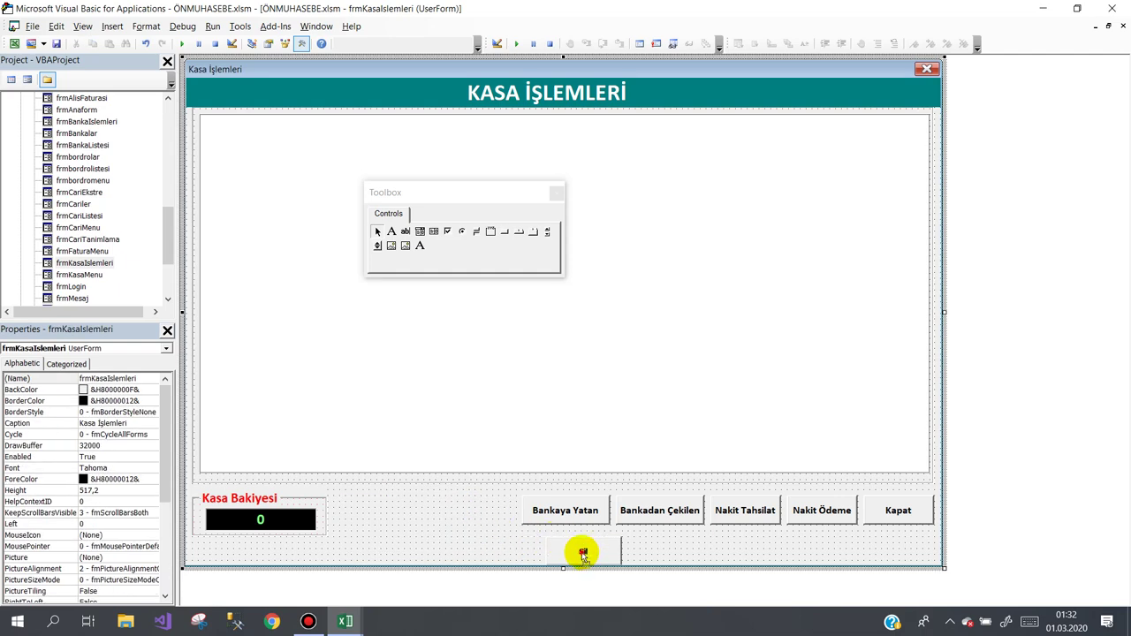
{"action": "mouse_move", "coordinate": [583, 552]}
{"action": "left_mouse_down"}
{"action": "mouse_move", "coordinate": [444, 511]}
{"action": "mouse_move", "coordinate": [482, 518]}
{"action": "left_mouse_up"}
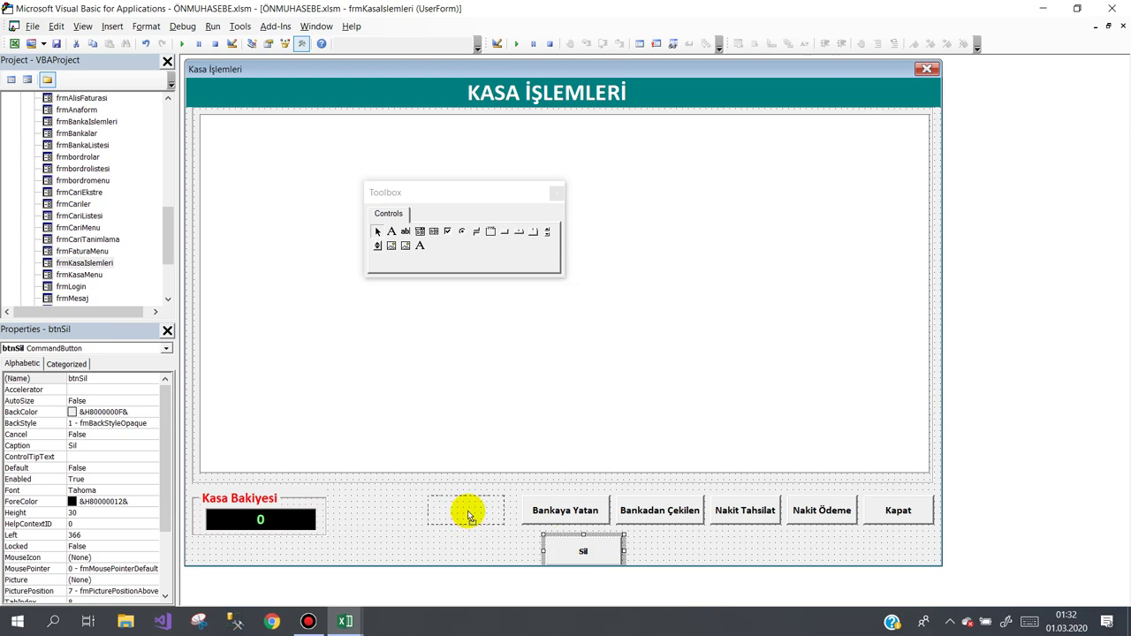
- Shift the four transaction buttons left, place Sil beside Kapat, and caption it 'İşlem Sil'
{"action": "mouse_move", "coordinate": [476, 519]}
{"action": "left_mouse_down"}
{"action": "mouse_move", "coordinate": [890, 557]}
{"action": "mouse_move", "coordinate": [879, 545]}
{"action": "left_mouse_up"}
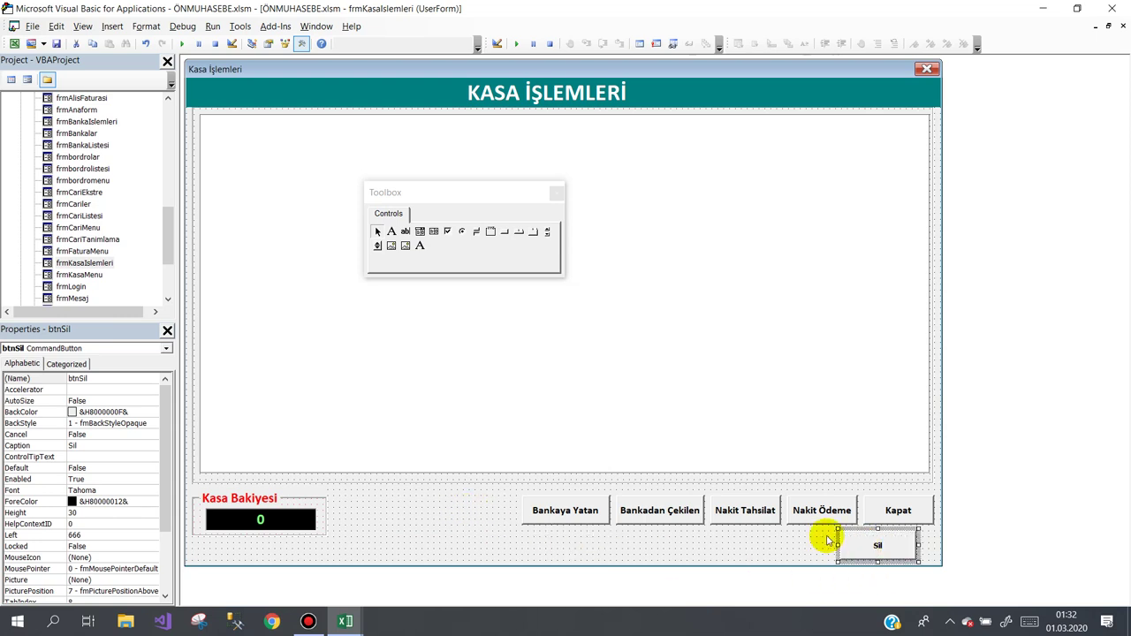
{"action": "mouse_move", "coordinate": [492, 507]}
{"action": "left_mouse_down"}
{"action": "mouse_move", "coordinate": [811, 509]}
{"action": "mouse_move", "coordinate": [721, 516]}
{"action": "left_mouse_up"}
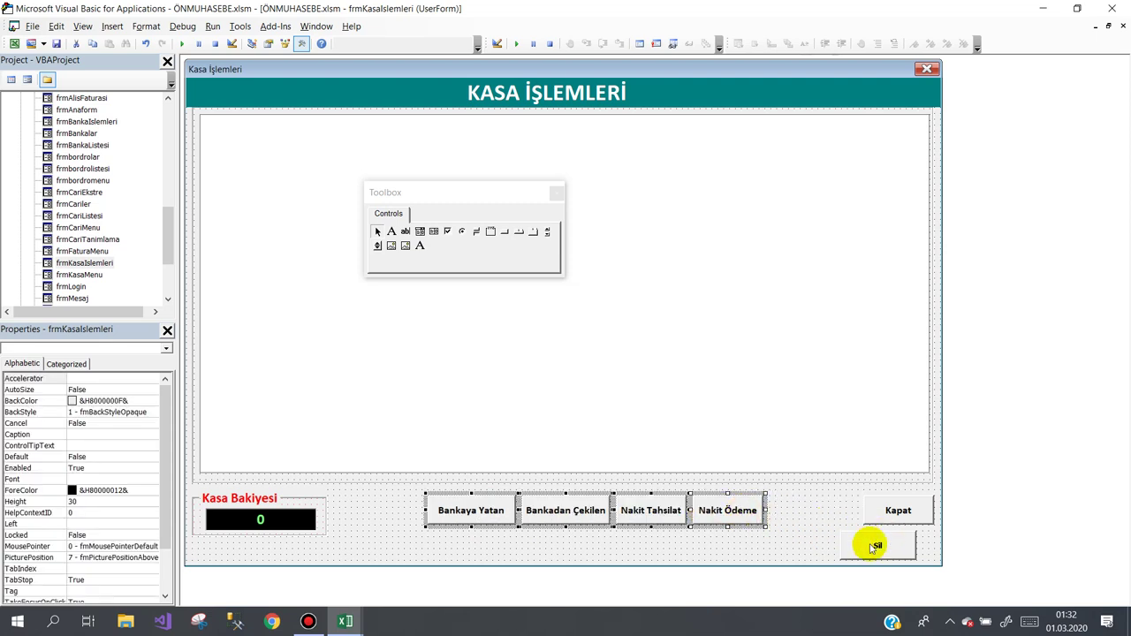
{"action": "left_click_drag", "start_coordinate": [875, 545], "coordinate": [826, 522]}
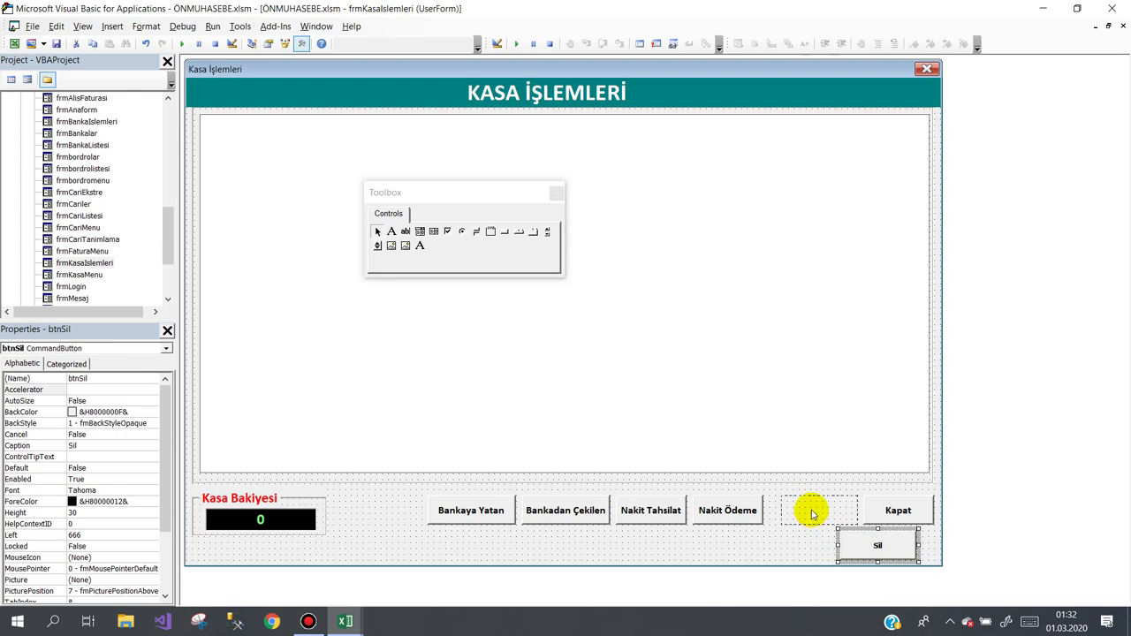
{"action": "left_click_drag", "start_coordinate": [811, 512], "coordinate": [811, 513]}
{"action": "left_click", "coordinate": [809, 539]}
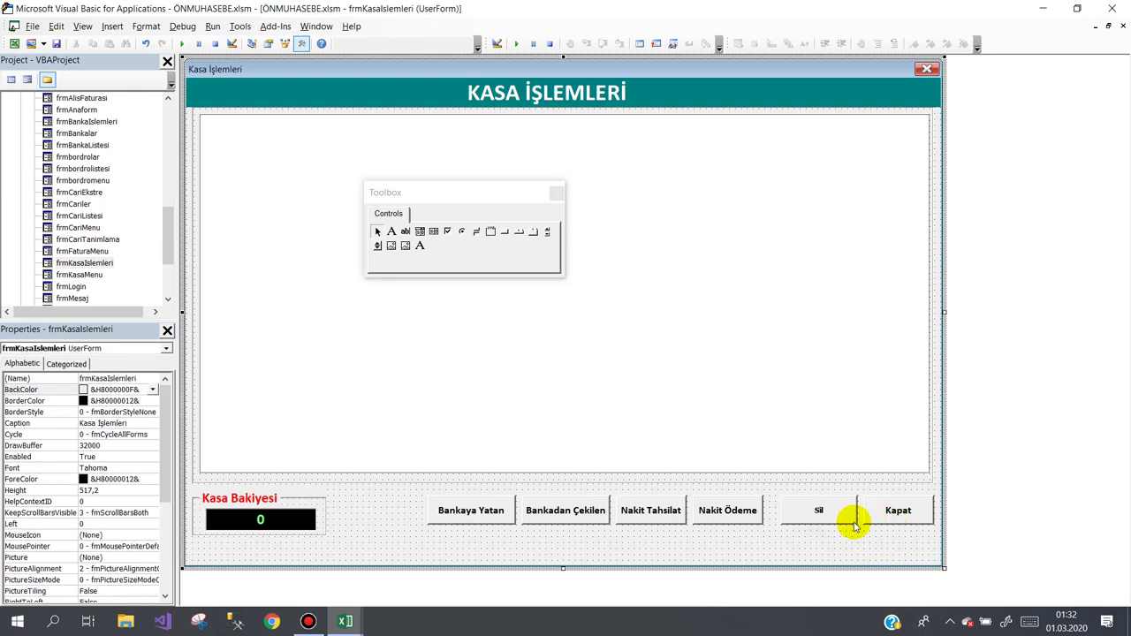
{"action": "left_click", "coordinate": [808, 512]}
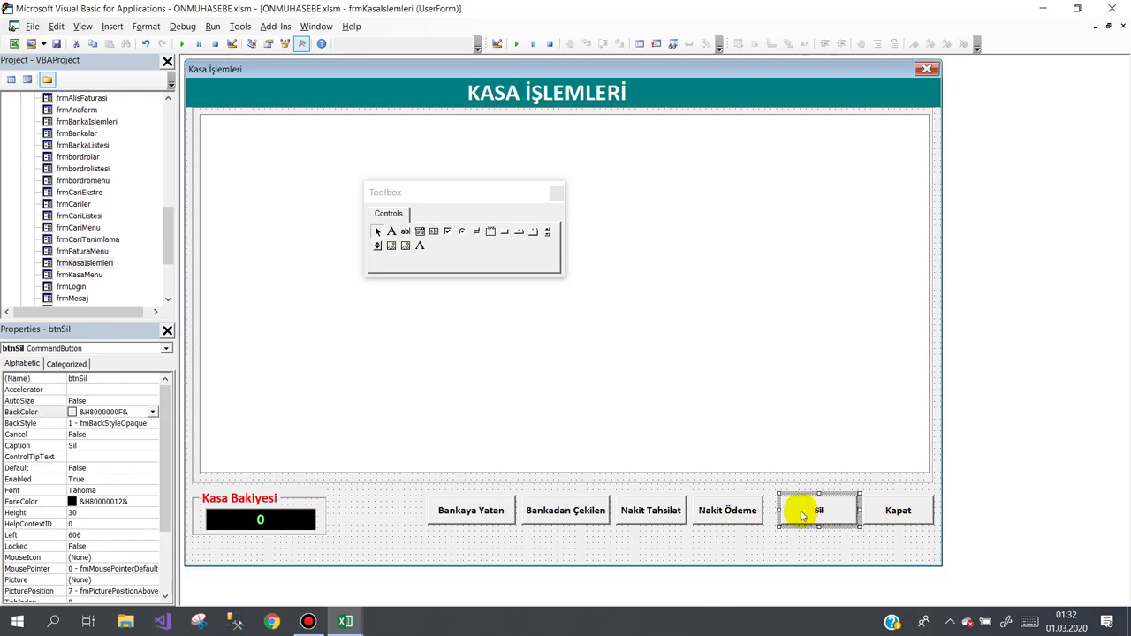
{"action": "left_click", "coordinate": [801, 514]}
{"action": "type", "text": "İşlem"}
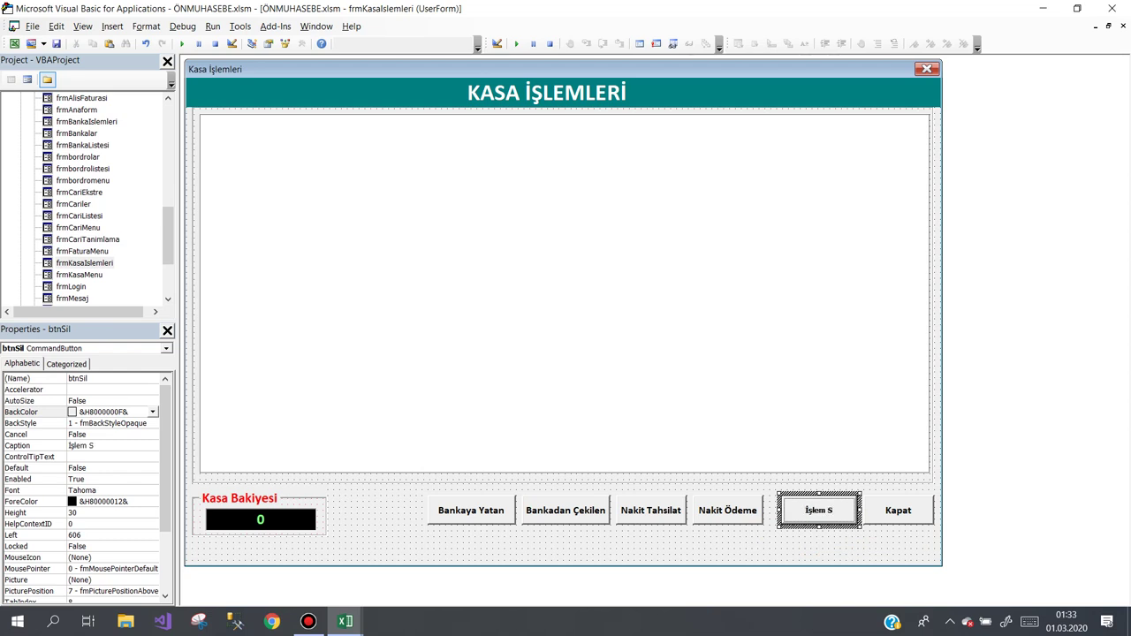
{"action": "left_click", "coordinate": [798, 535]}
- Set the İşlem Sil button's font to bold Calibri size 10
{"action": "left_click", "coordinate": [811, 512]}
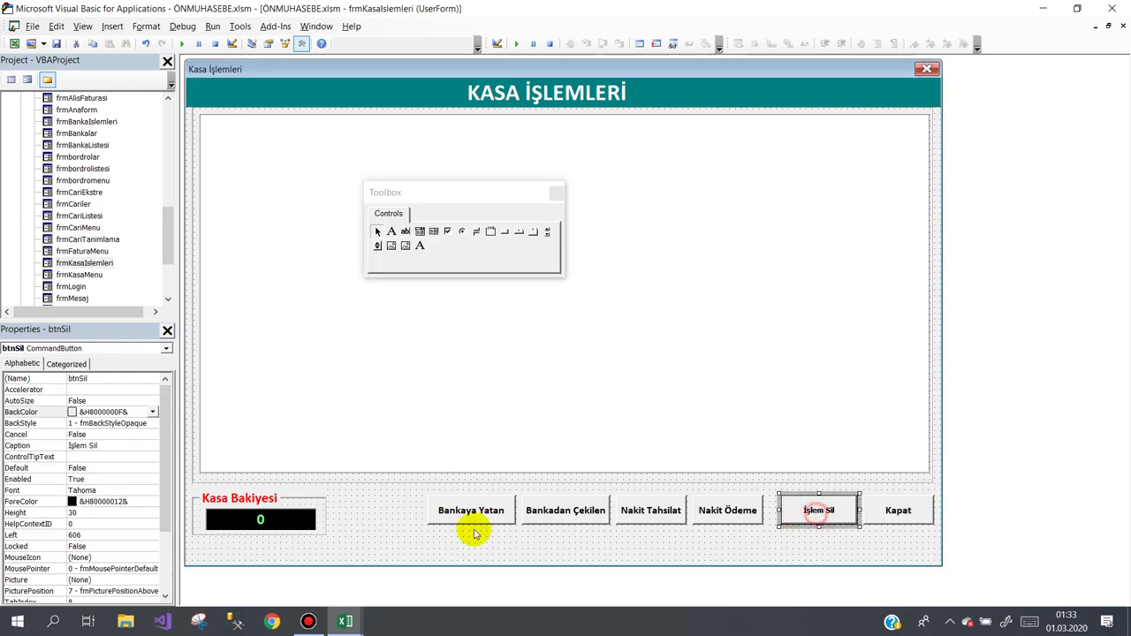
{"action": "left_click", "coordinate": [119, 490]}
{"action": "left_click", "coordinate": [153, 492]}
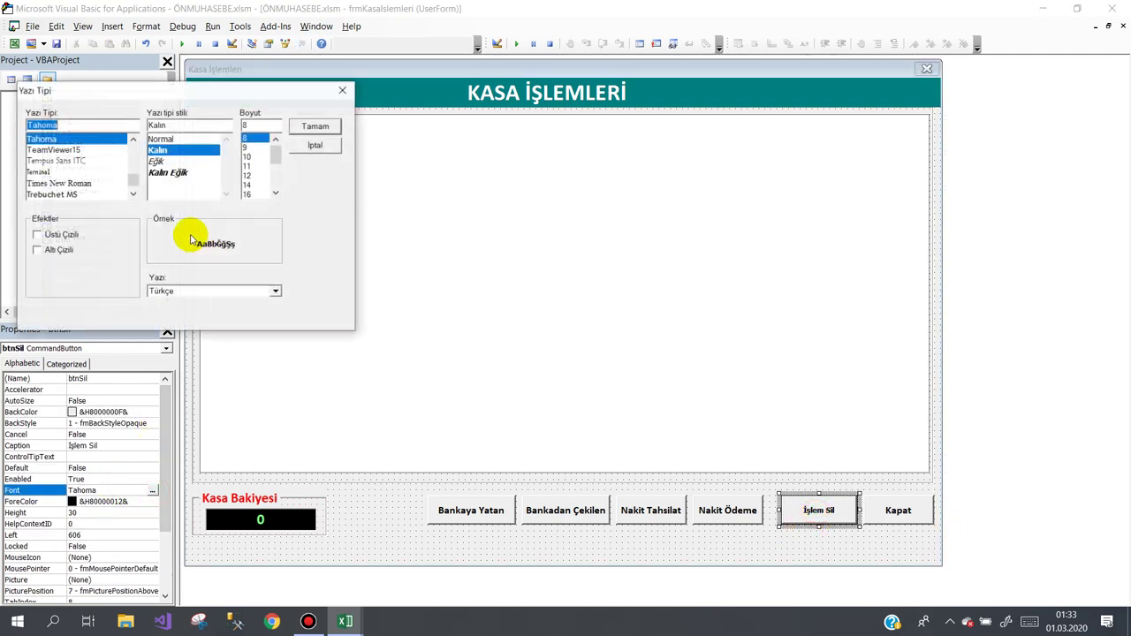
{"action": "type", "text": "c"}
{"action": "left_click", "coordinate": [70, 139]}
{"action": "key", "text": "Tab"}
{"action": "type", "text": "10"}
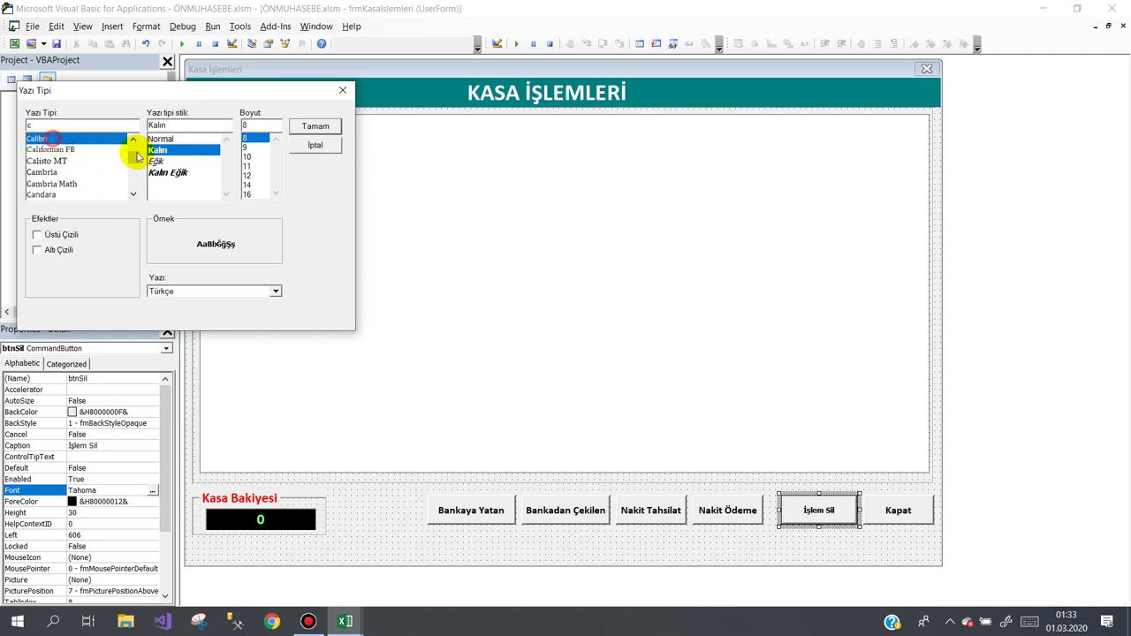
{"action": "left_click", "coordinate": [315, 126]}
{"action": "left_click", "coordinate": [758, 549]}
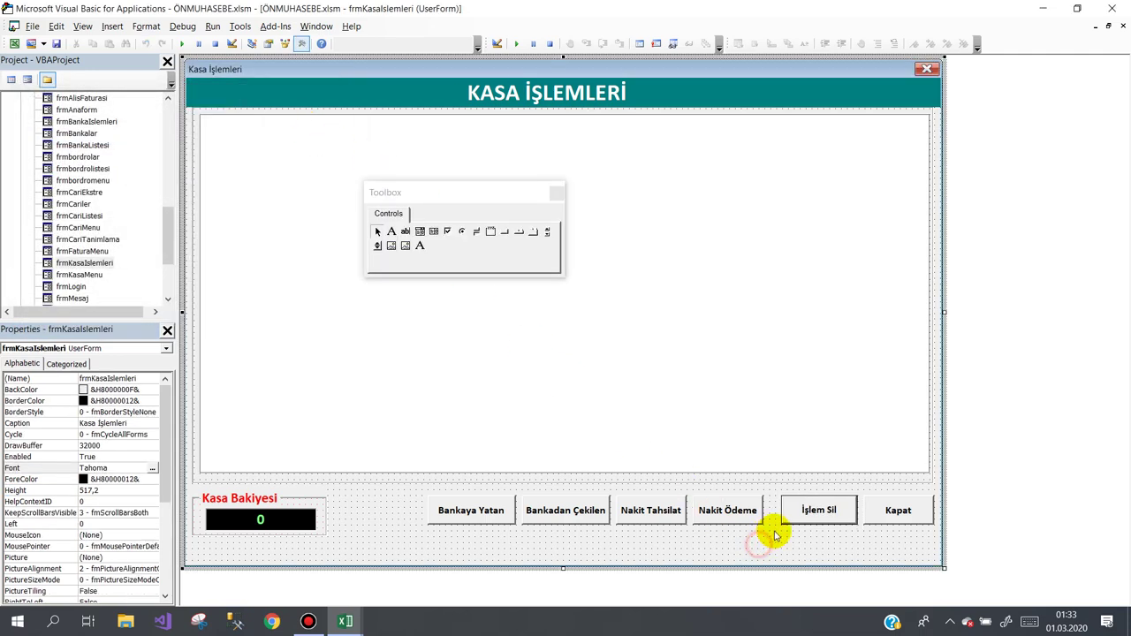
- Open frmBankaListesi and widen the BANKA LİSTESİ form and its Banka Listesi frame
{"action": "double_click", "coordinate": [89, 146]}
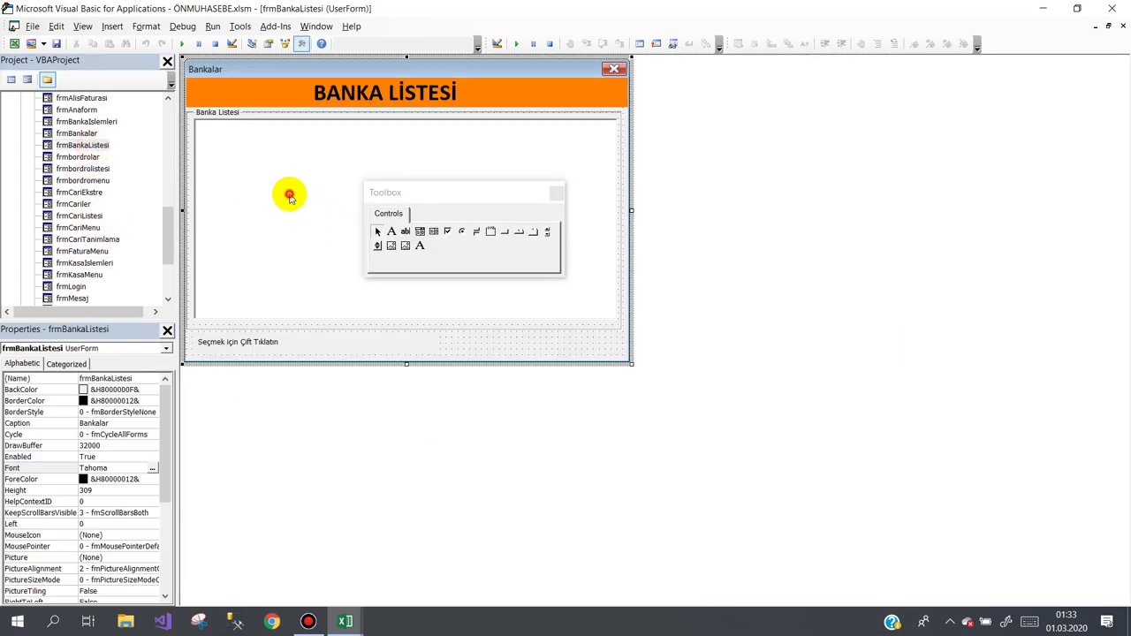
{"action": "left_click", "coordinate": [290, 197]}
{"action": "left_click", "coordinate": [603, 341]}
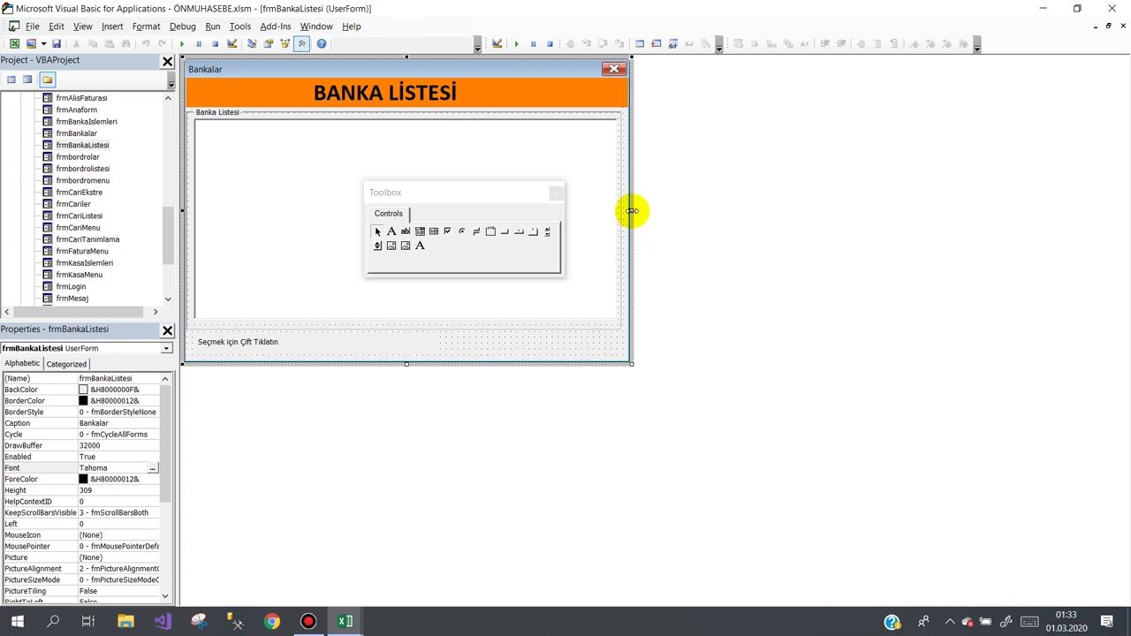
{"action": "left_click_drag", "start_coordinate": [632, 210], "coordinate": [737, 212]}
{"action": "left_click", "coordinate": [601, 324]}
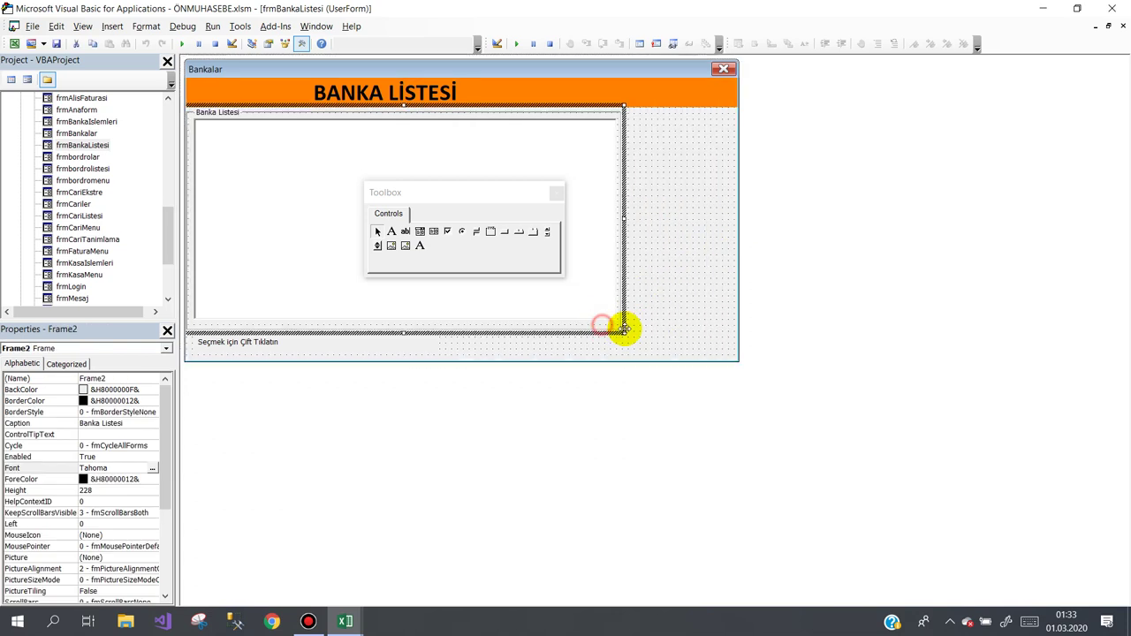
{"action": "left_click_drag", "start_coordinate": [624, 333], "coordinate": [735, 338]}
- Stretch the lstBankalar list box to the frame's right and bottom edges
{"action": "left_click", "coordinate": [618, 231]}
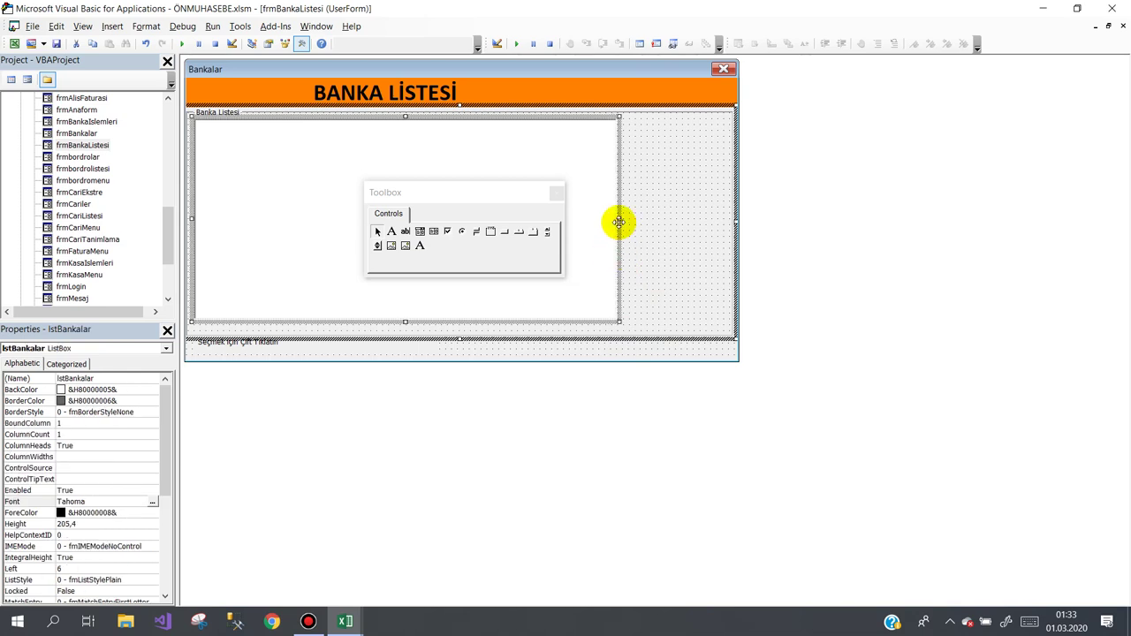
{"action": "left_click_drag", "start_coordinate": [619, 220], "coordinate": [718, 231]}
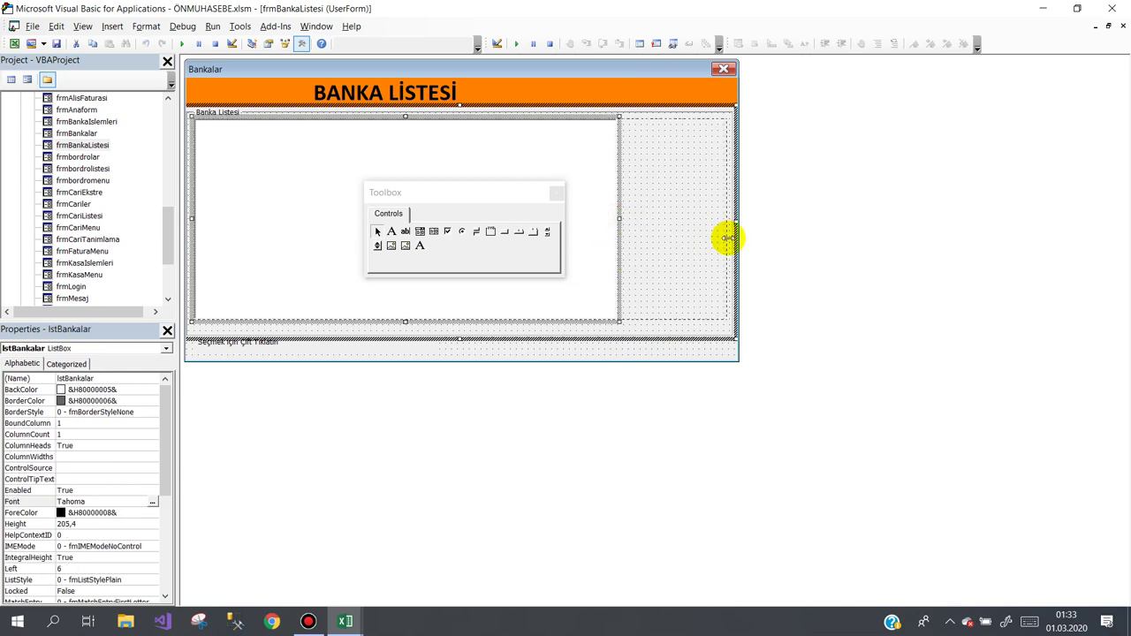
{"action": "left_click_drag", "start_coordinate": [727, 238], "coordinate": [728, 238]}
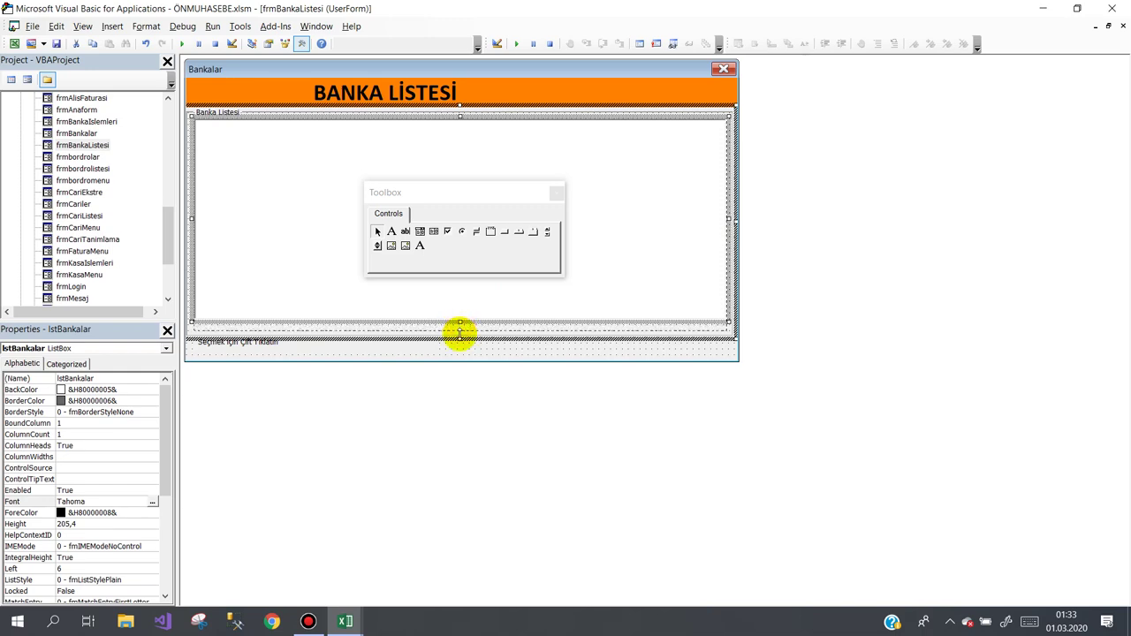
{"action": "left_click_drag", "start_coordinate": [460, 328], "coordinate": [460, 334]}
- Set the lstBankalar font to Calibri, bold, size 10
{"action": "left_click", "coordinate": [270, 347]}
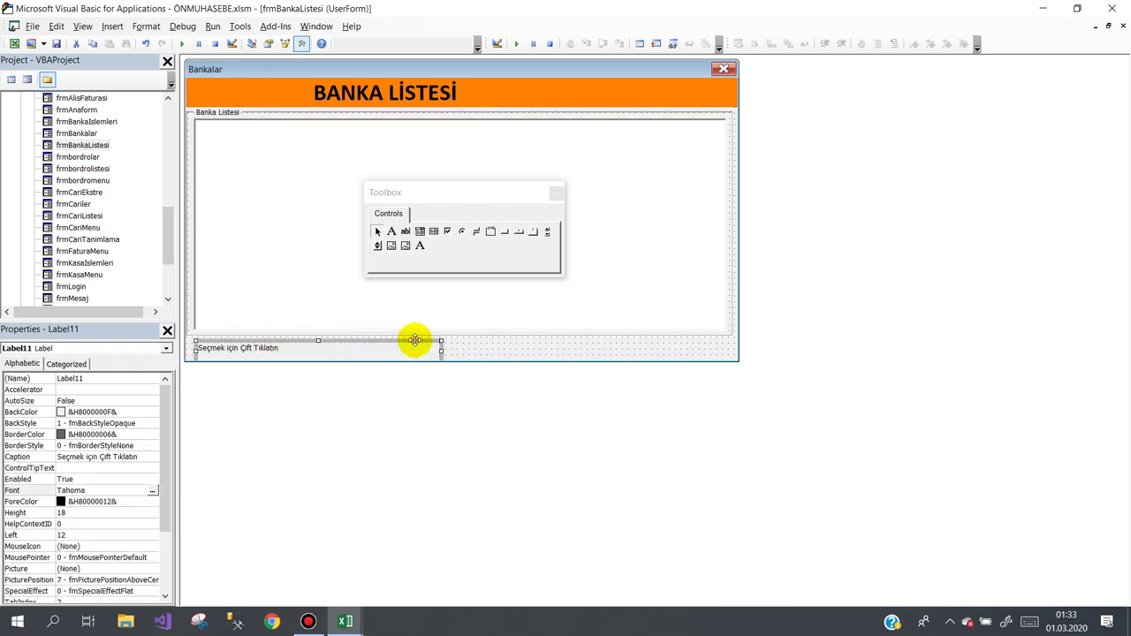
{"action": "left_click", "coordinate": [461, 352]}
{"action": "left_click", "coordinate": [357, 288]}
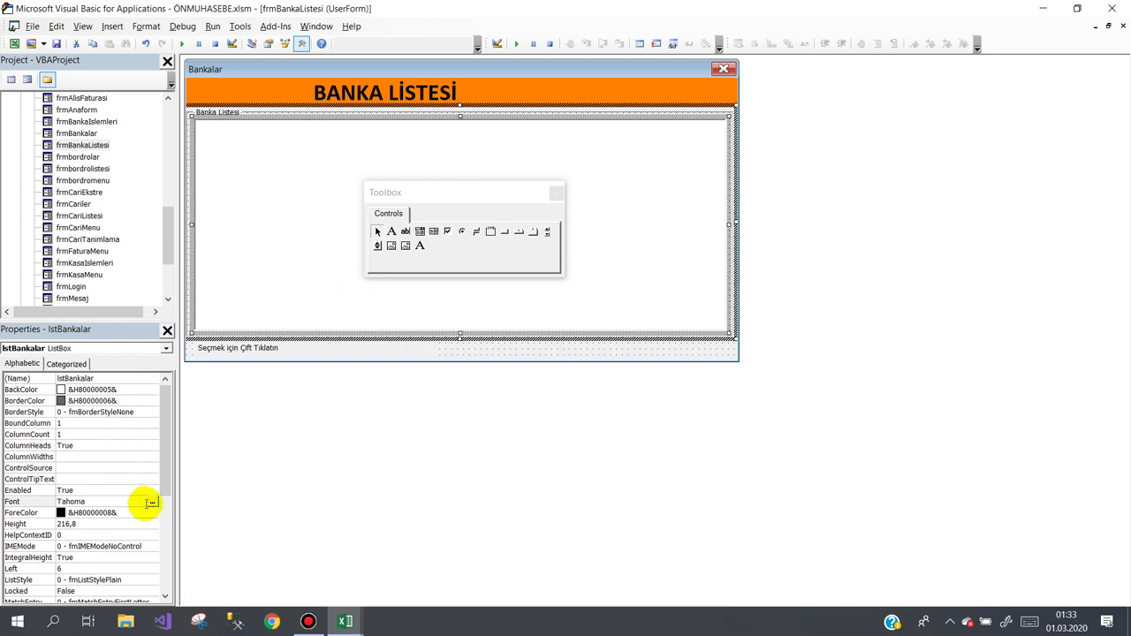
{"action": "left_click", "coordinate": [152, 501]}
{"action": "scroll", "coordinate": [120, 168], "scroll_direction": "up", "scroll_amount": 10}
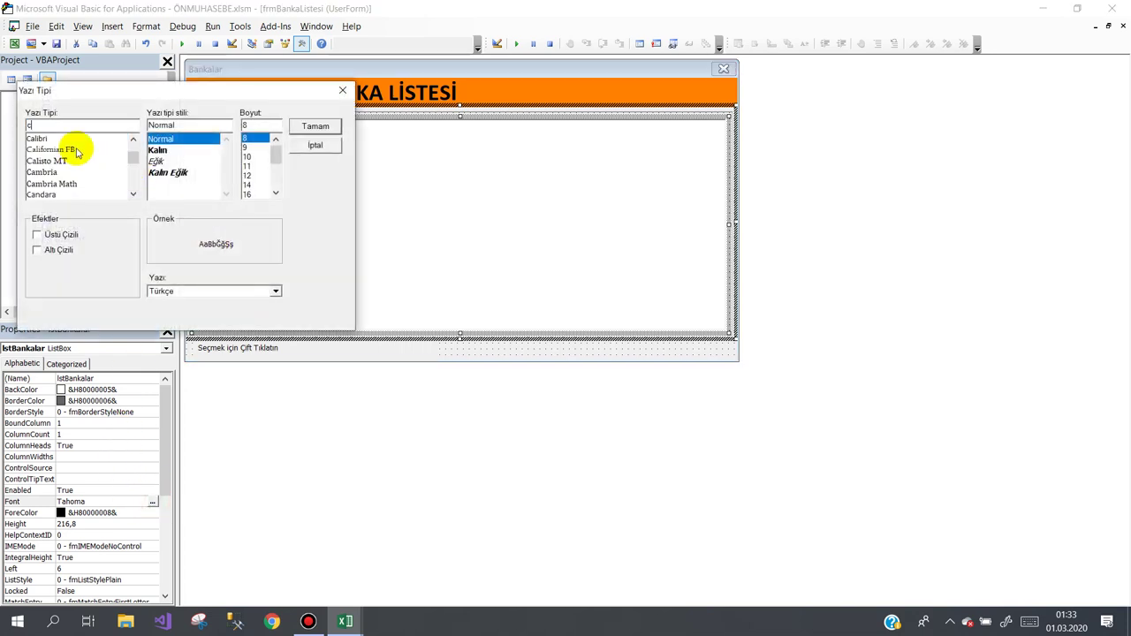
{"action": "left_click", "coordinate": [75, 139]}
{"action": "left_click", "coordinate": [191, 183]}
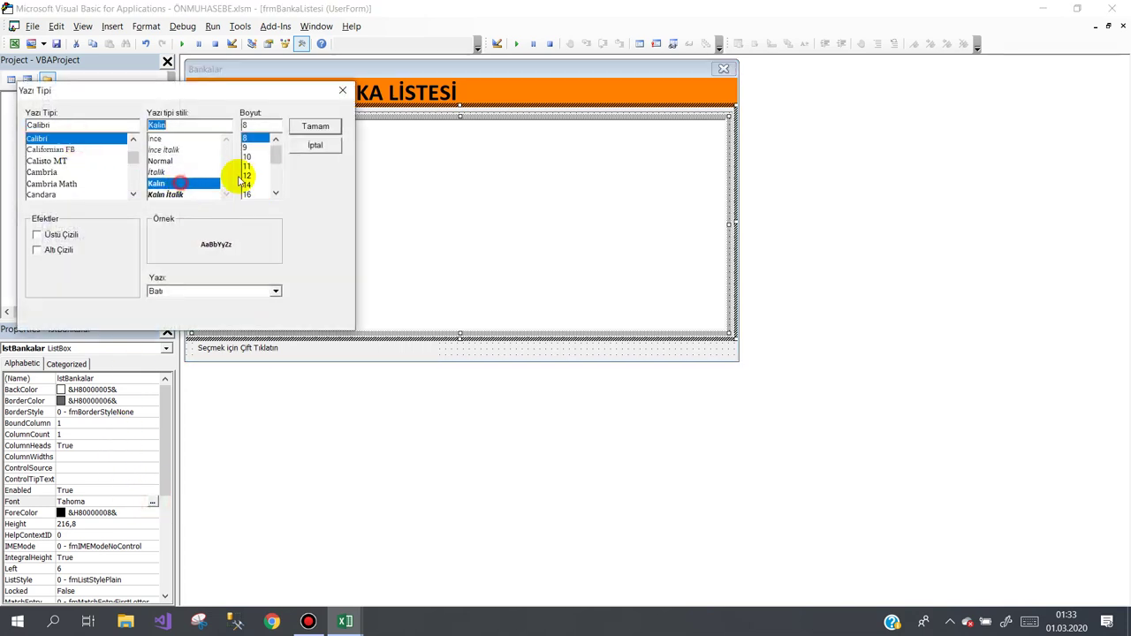
{"action": "left_click", "coordinate": [265, 157]}
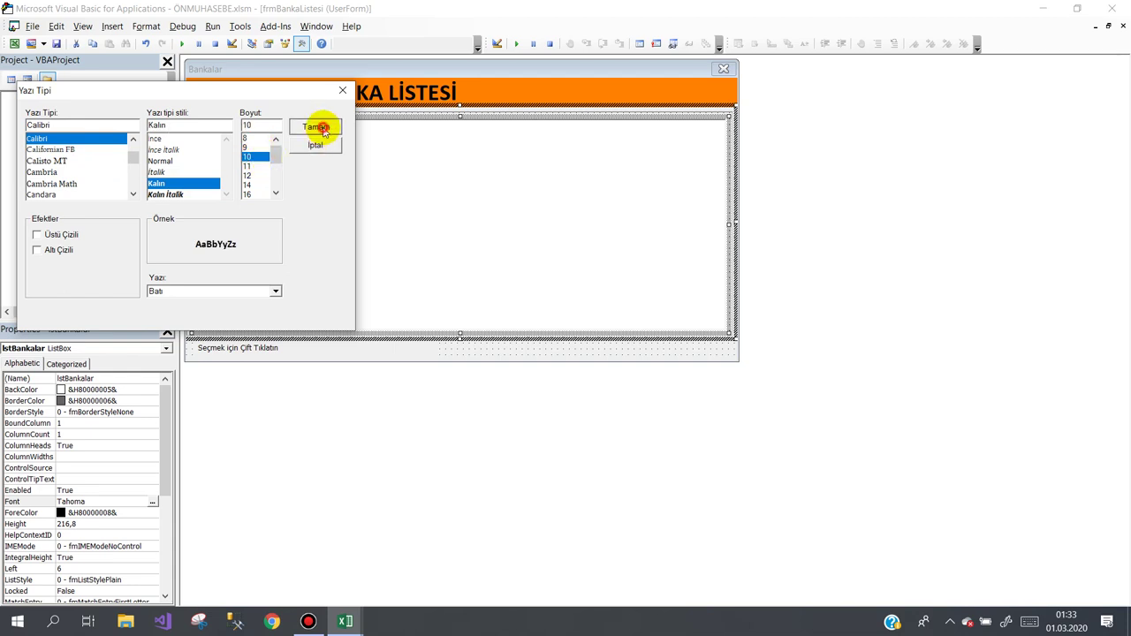
{"action": "left_click", "coordinate": [320, 129]}
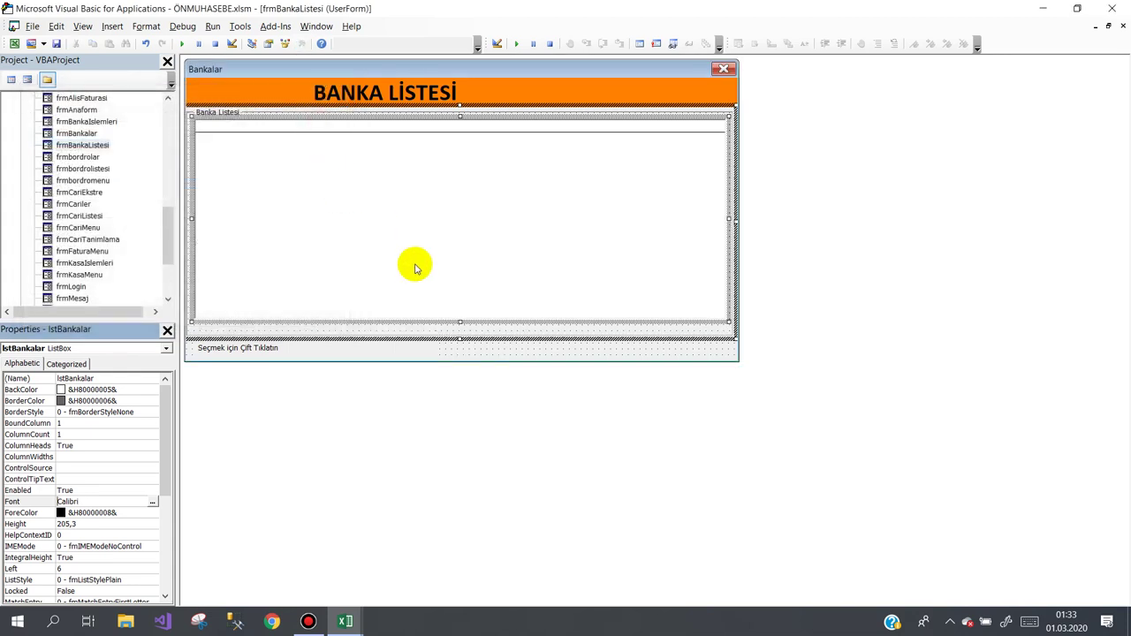
{"action": "left_click", "coordinate": [460, 325]}
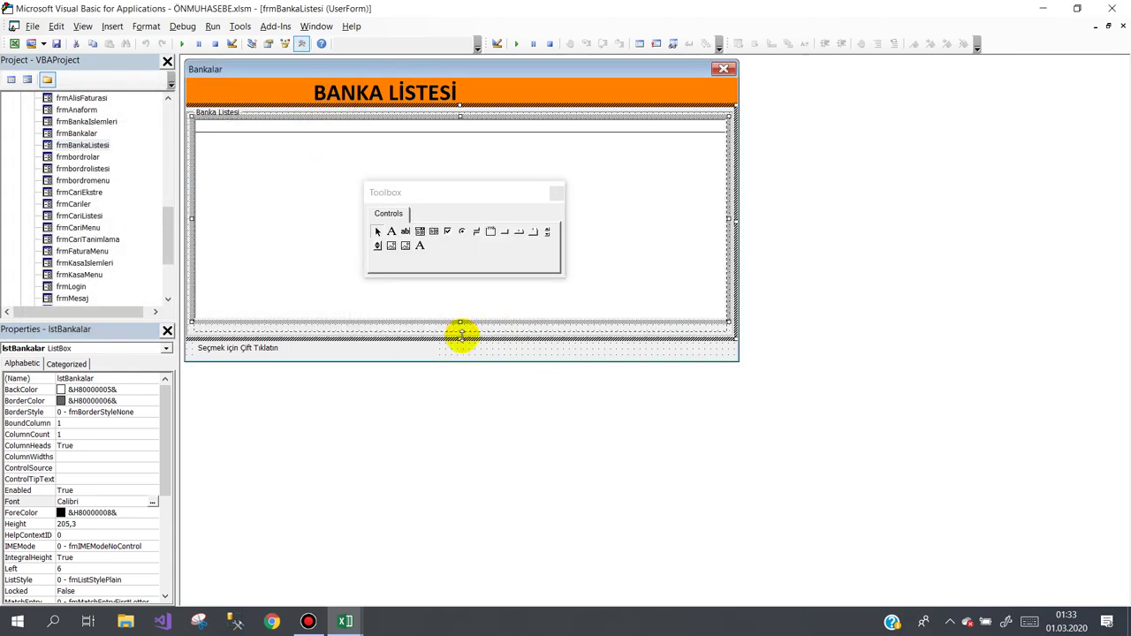
{"action": "left_click", "coordinate": [500, 355]}
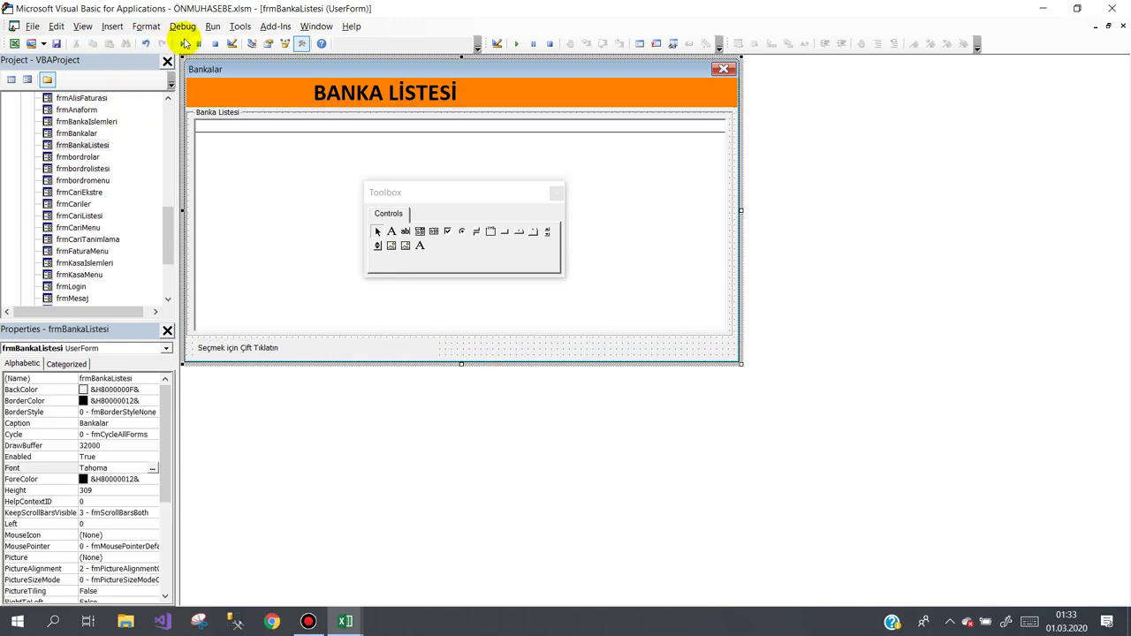
- Test-run the project and step through the bank list to the GARANTİ BANKASI row
{"action": "left_click", "coordinate": [194, 45]}
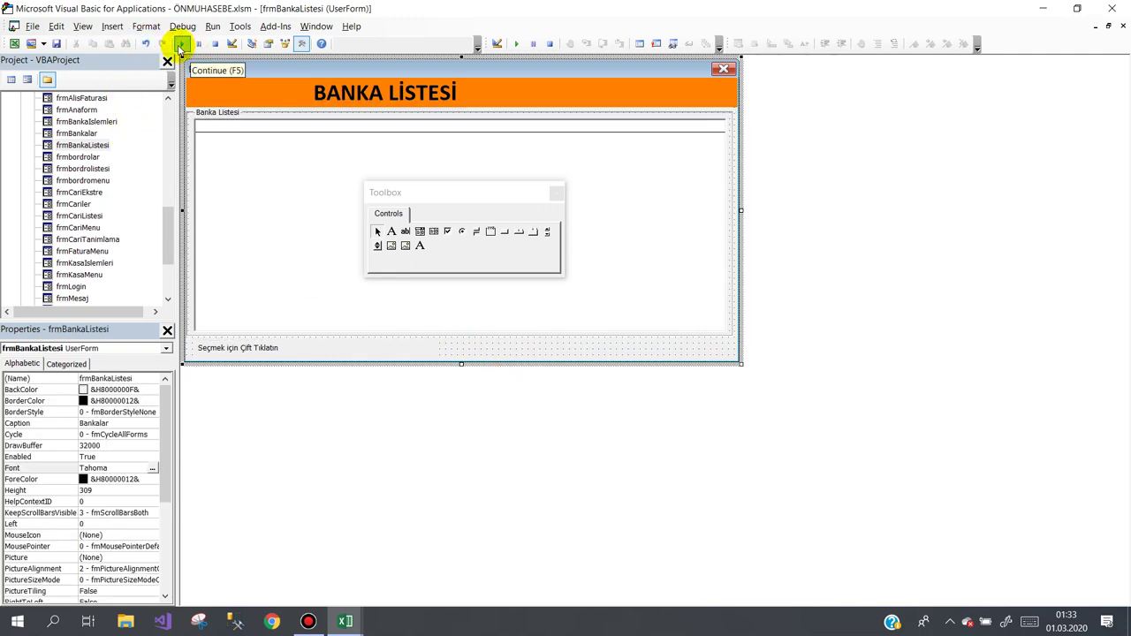
{"action": "left_click", "coordinate": [182, 45]}
{"action": "key", "text": "Down"}
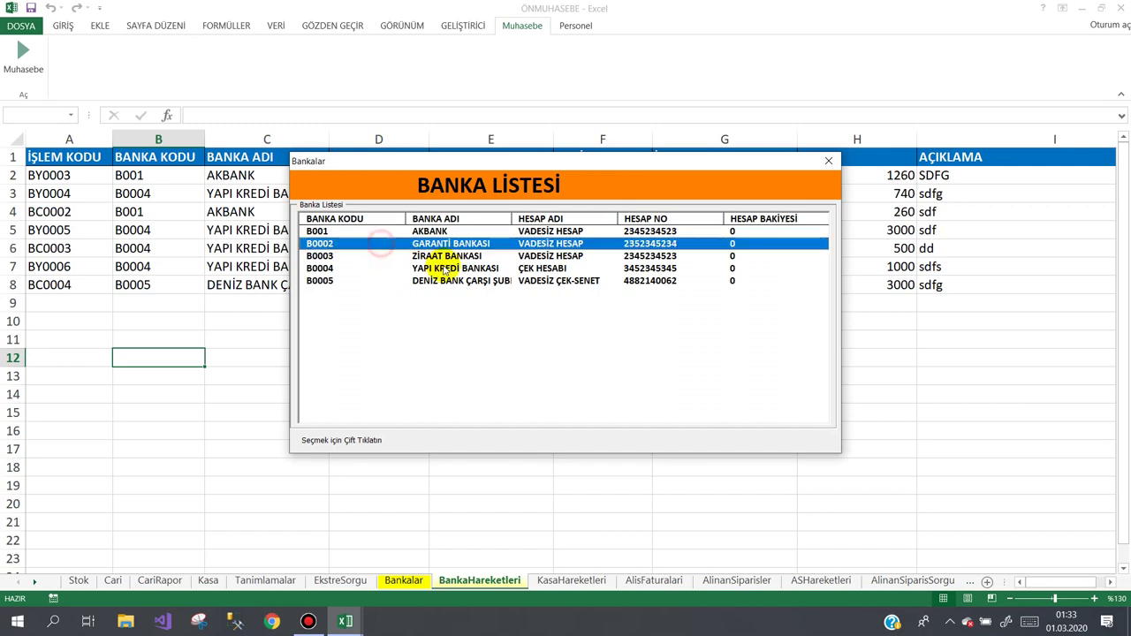
{"action": "key", "text": "Down"}
{"action": "key", "text": "Down"}
{"action": "left_click", "coordinate": [491, 244]}
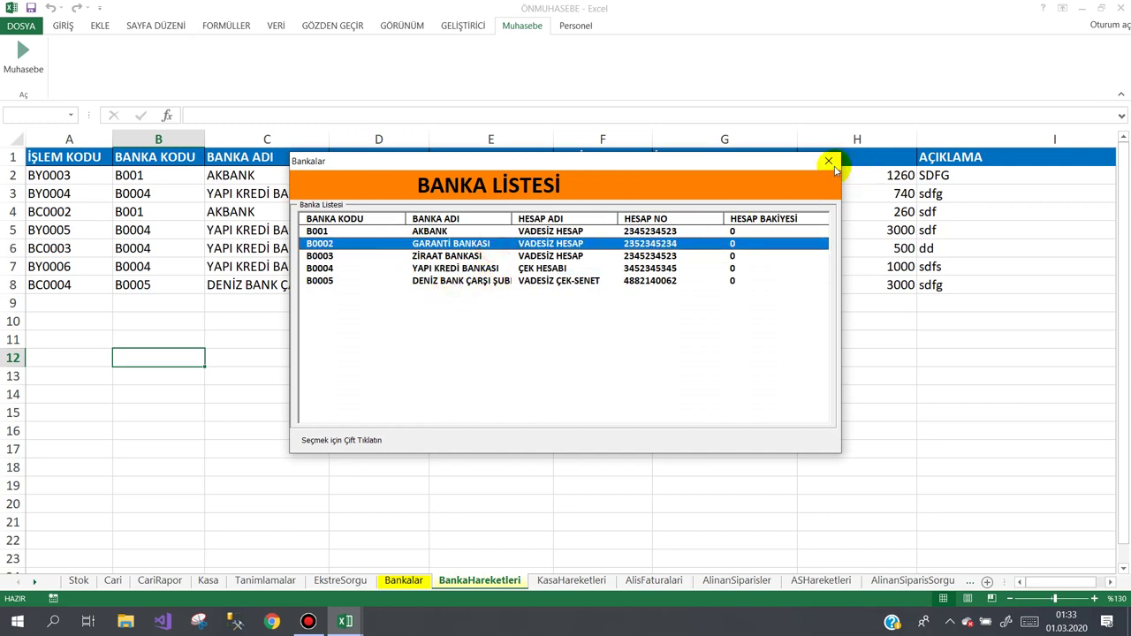
- Close the bank list form and bring up the Ön Muhasebe Programı main menu
{"action": "left_click", "coordinate": [829, 162]}
{"action": "left_click", "coordinate": [323, 285]}
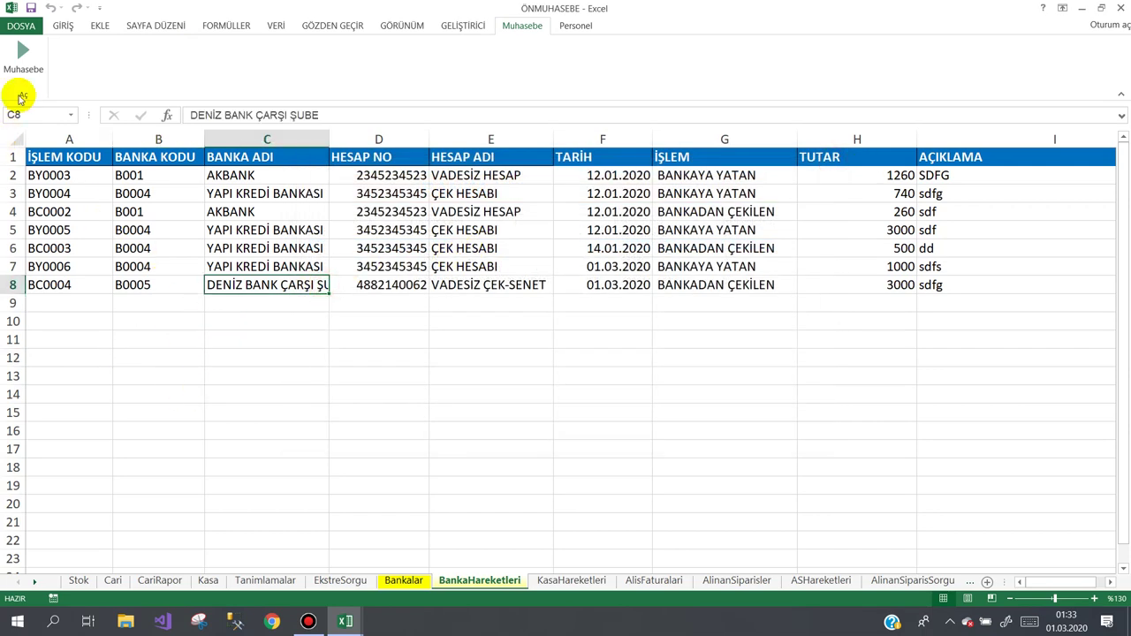
{"action": "left_click", "coordinate": [23, 55]}
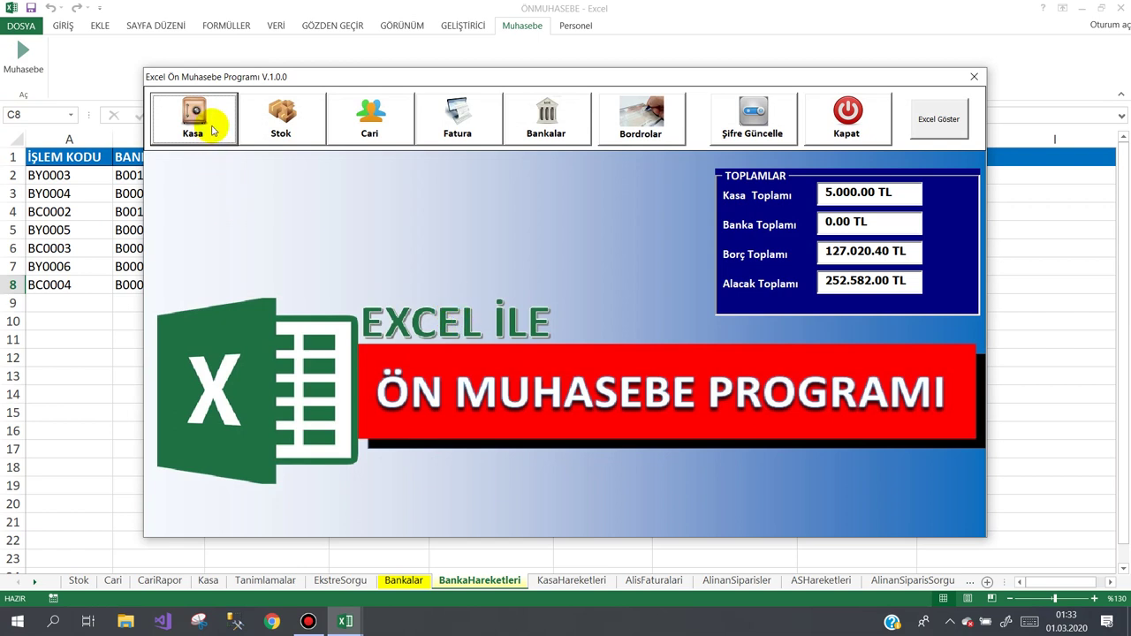
- Open the KASA İŞLEMLERİ window from the cash operations menu
{"action": "left_click", "coordinate": [213, 131]}
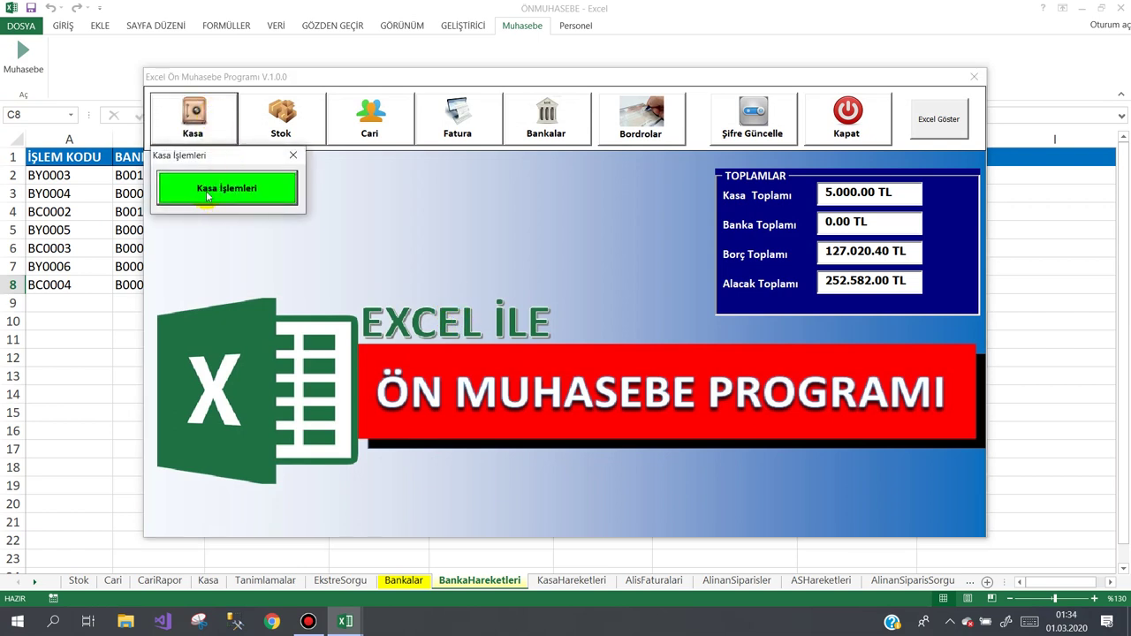
{"action": "left_click", "coordinate": [896, 222]}
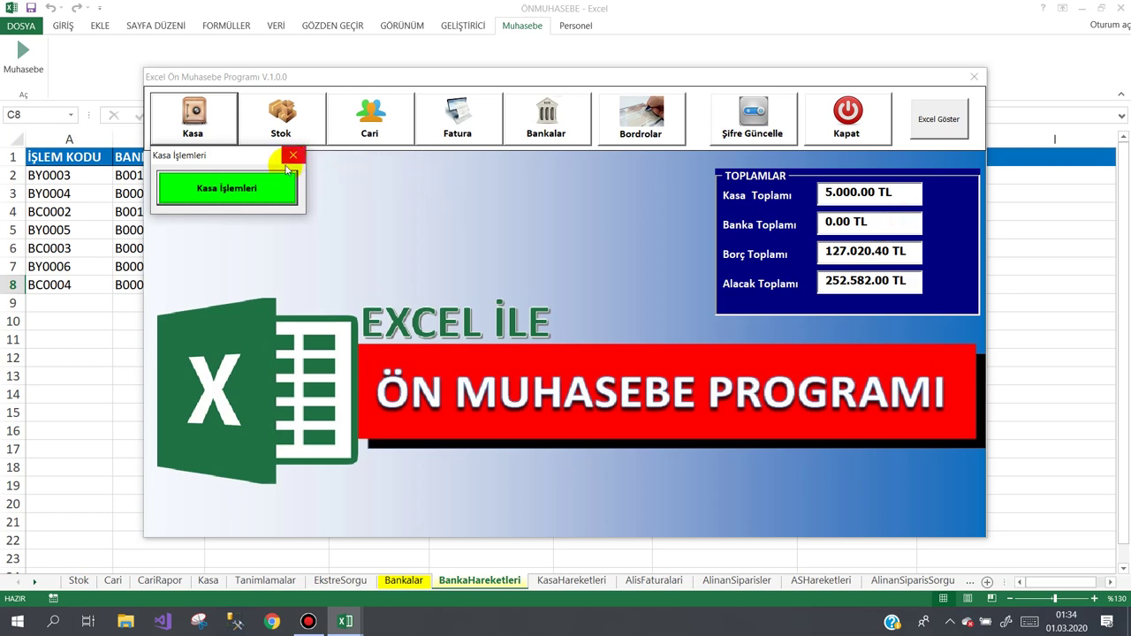
{"action": "left_click", "coordinate": [254, 188]}
- Save a 1000 bank deposit BY00015 to ZİRAAT BANKASI, then close the window
{"action": "left_click", "coordinate": [449, 500]}
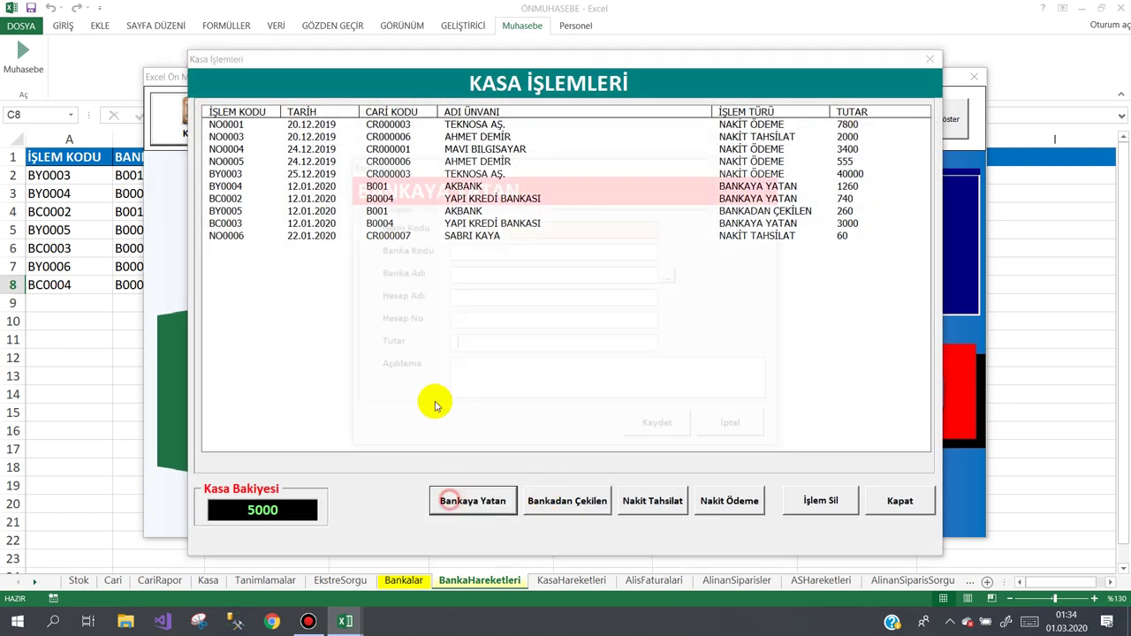
{"action": "left_click", "coordinate": [676, 275]}
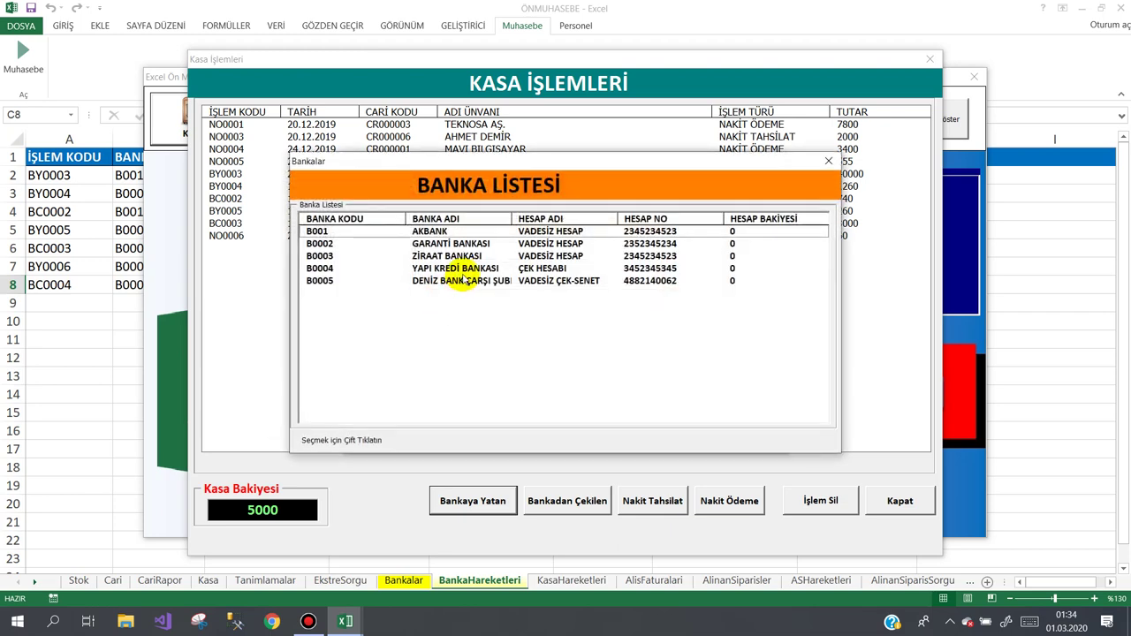
{"action": "double_click", "coordinate": [452, 257]}
{"action": "type", "text": "1000"}
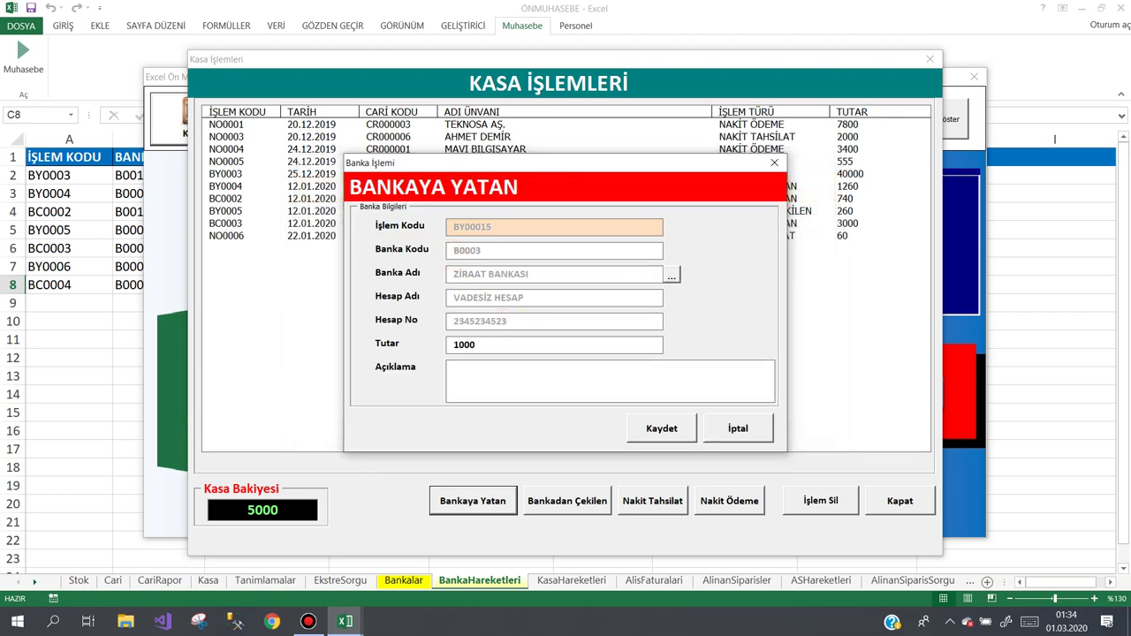
{"action": "left_click", "coordinate": [661, 426]}
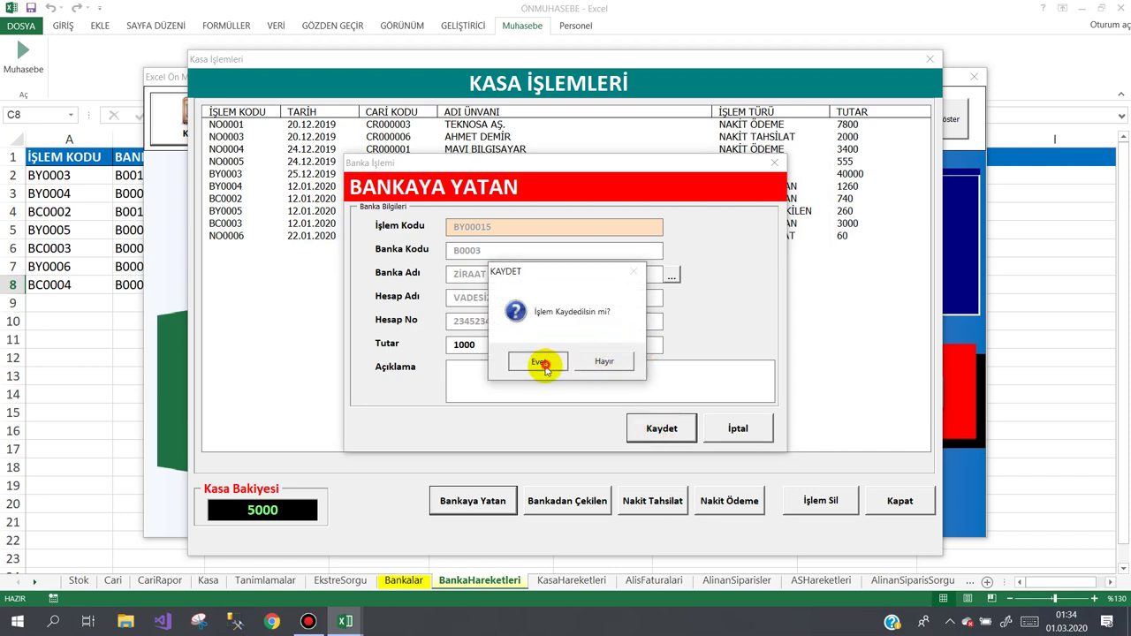
{"action": "left_click", "coordinate": [541, 362]}
{"action": "left_click", "coordinate": [693, 342]}
{"action": "left_click", "coordinate": [894, 498]}
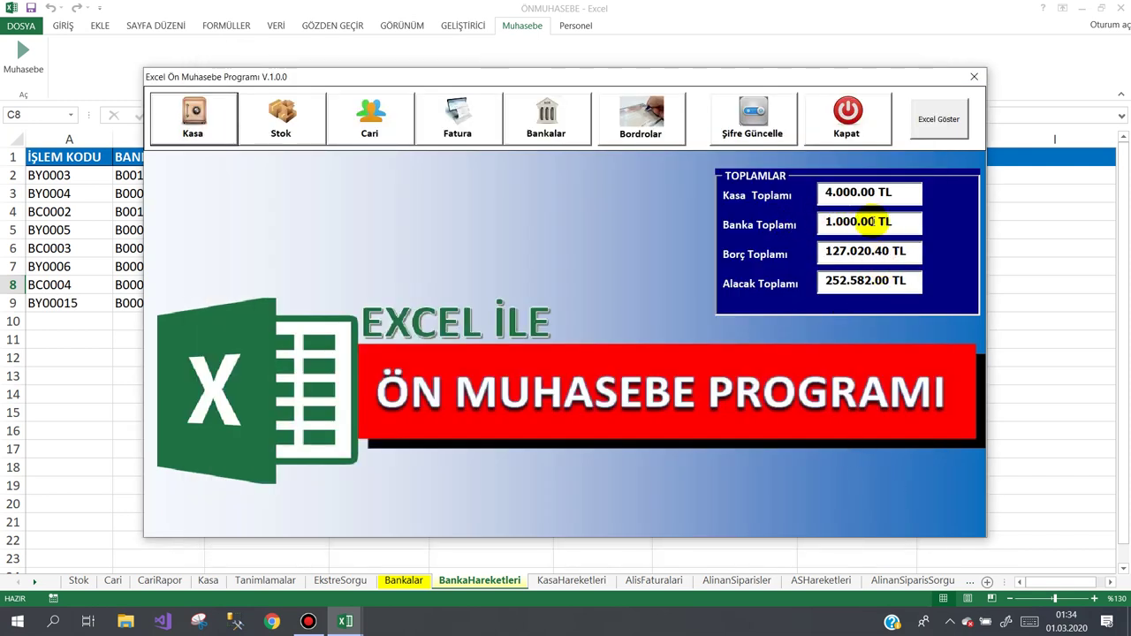
- Delete the BY00015 bank deposit from the cash transactions list, confirming with Evet
{"action": "left_click_drag", "start_coordinate": [897, 218], "coordinate": [734, 254]}
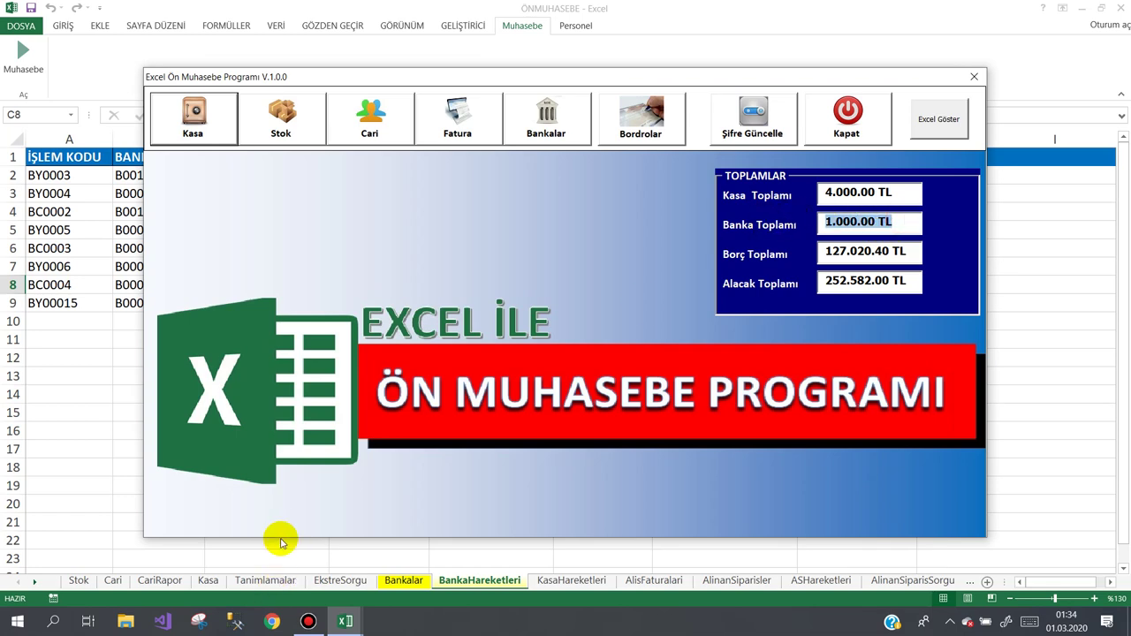
{"action": "left_click", "coordinate": [192, 125]}
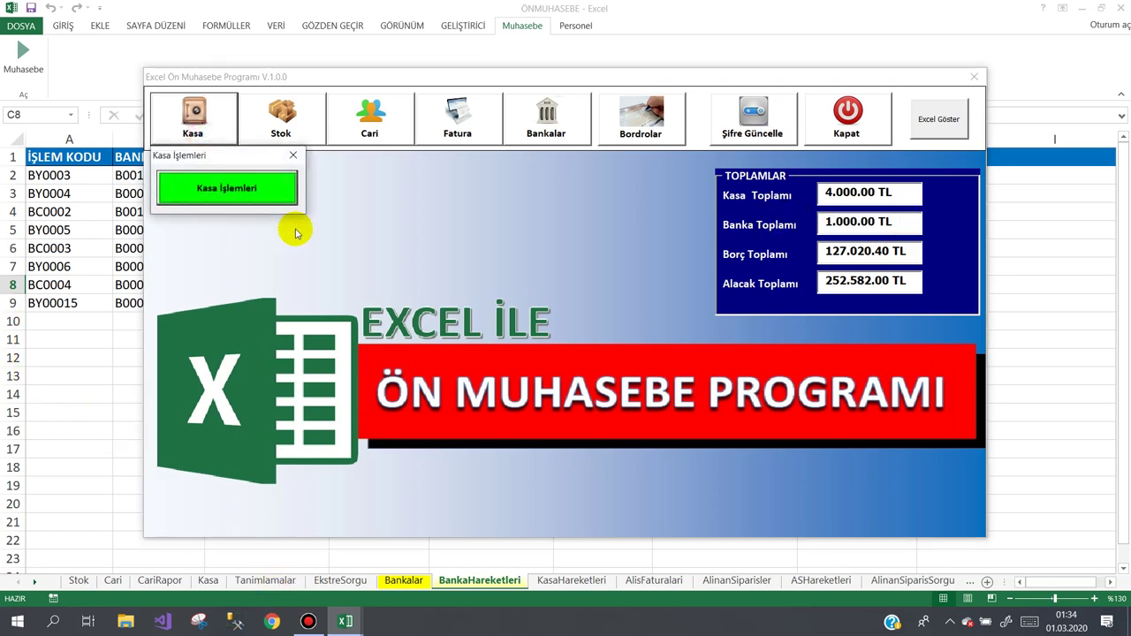
{"action": "left_click", "coordinate": [262, 192]}
{"action": "left_click", "coordinate": [304, 248]}
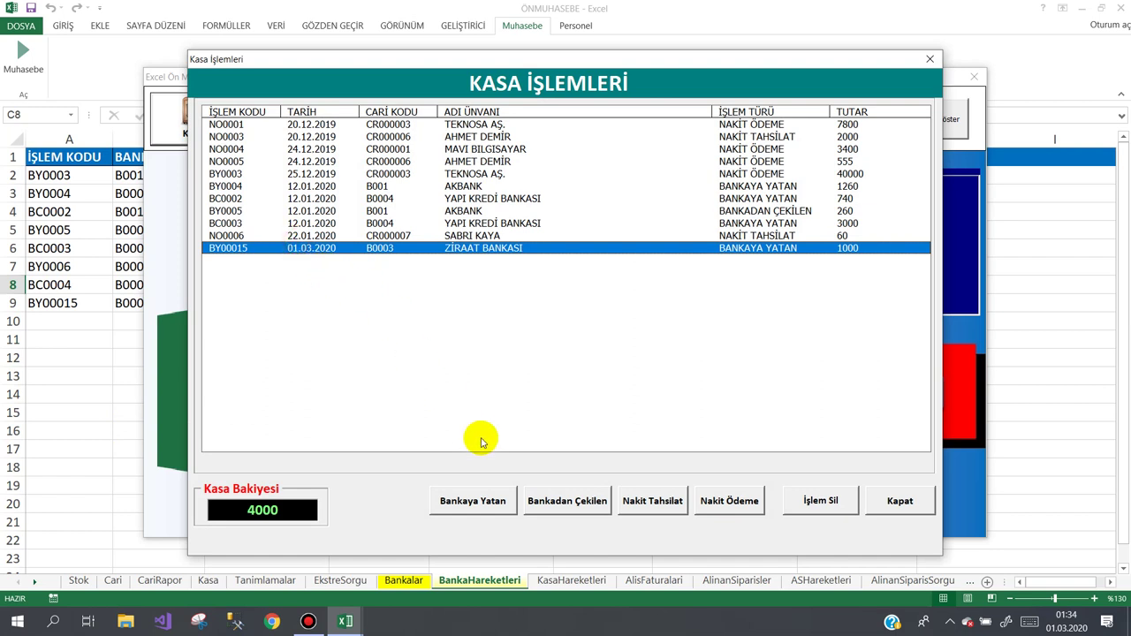
{"action": "left_click", "coordinate": [815, 500]}
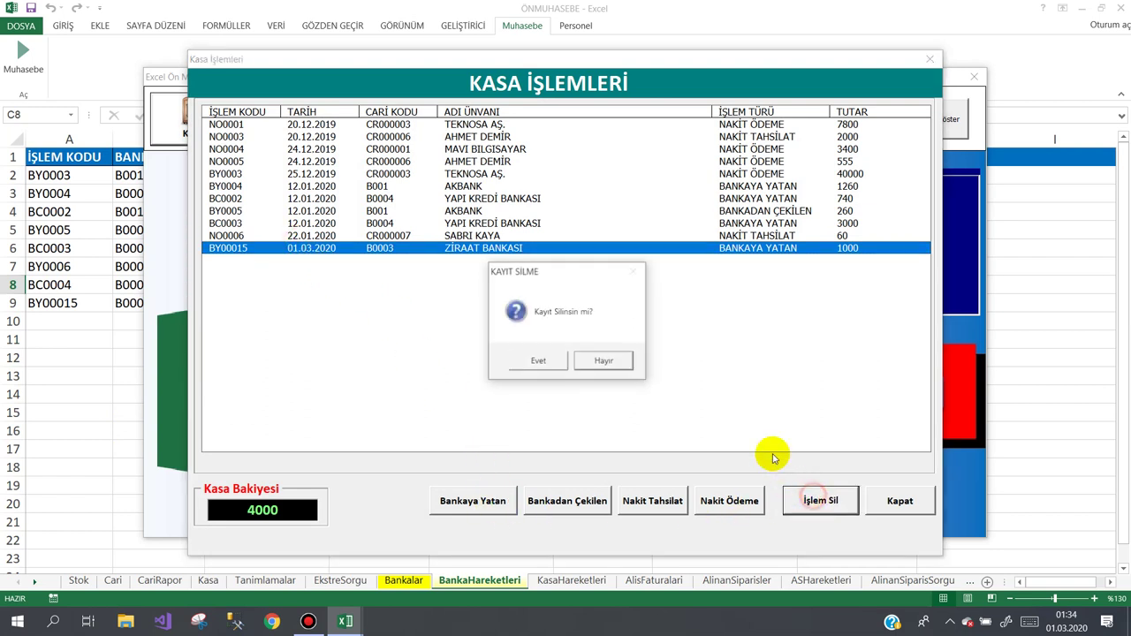
{"action": "left_click", "coordinate": [544, 362]}
{"action": "left_click", "coordinate": [698, 341]}
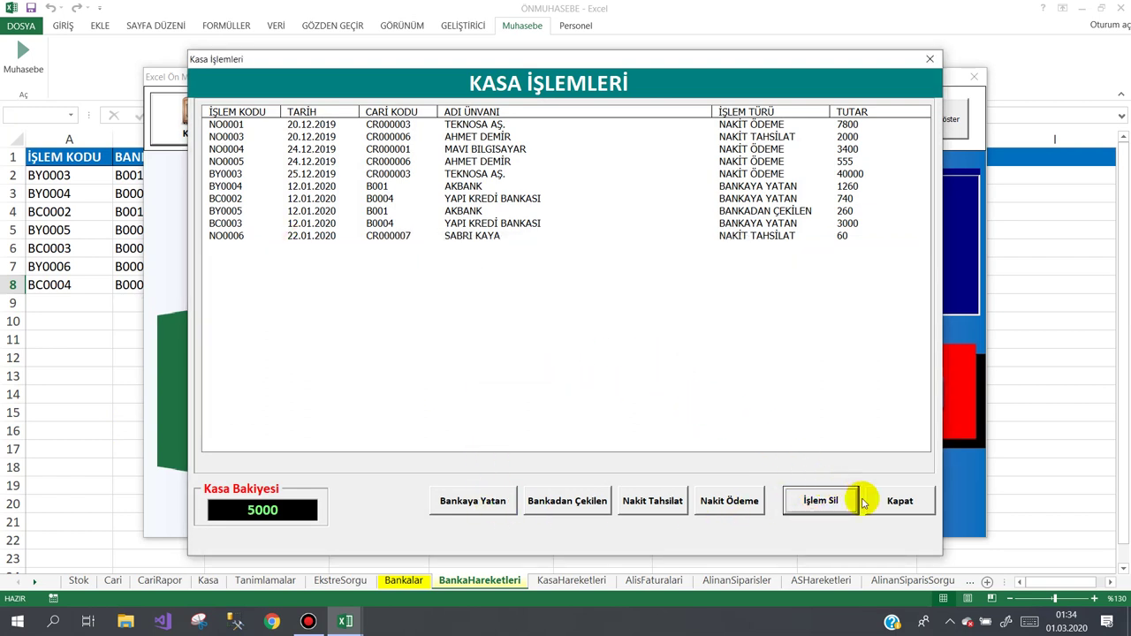
{"action": "left_click", "coordinate": [894, 501]}
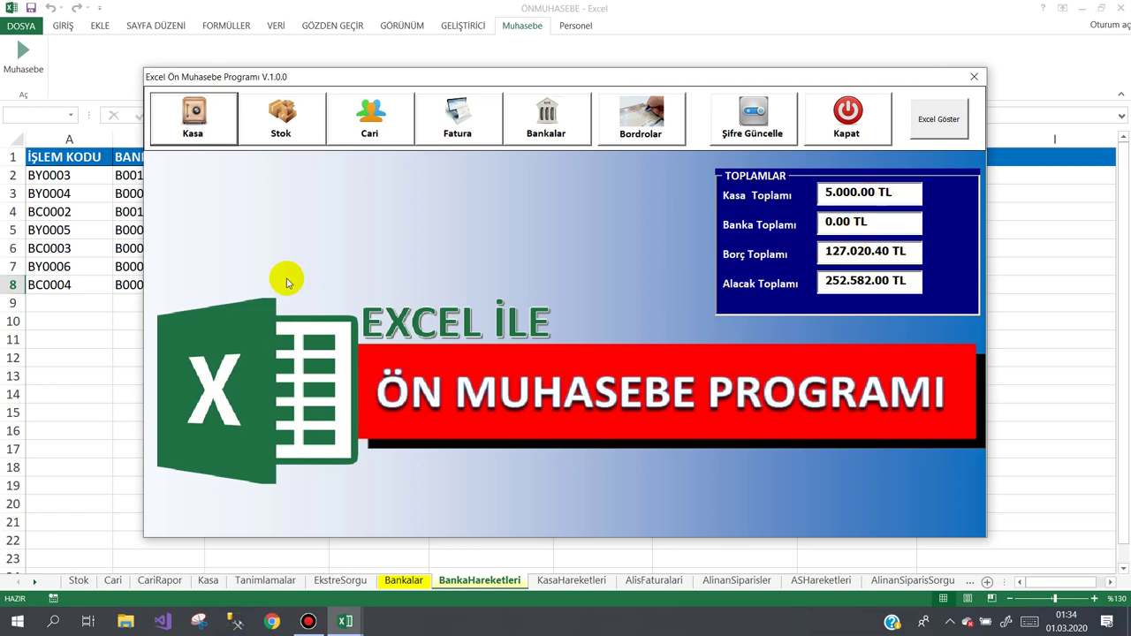
- Reopen the cash transactions list to verify the deletion, then close it
{"action": "left_click", "coordinate": [185, 122]}
{"action": "left_click", "coordinate": [210, 186]}
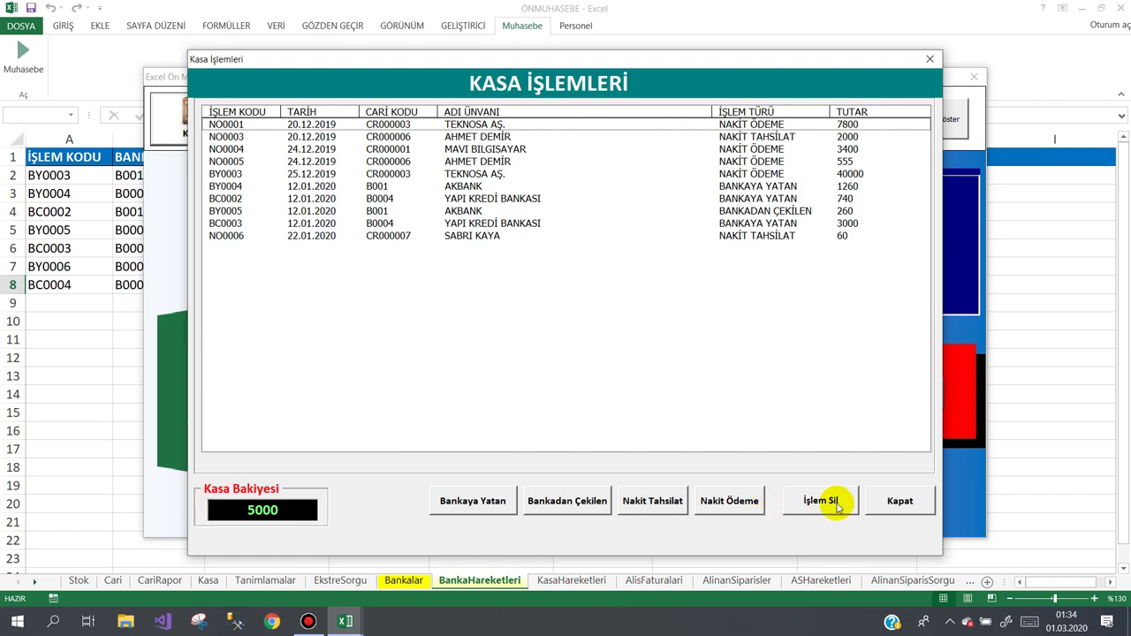
{"action": "left_click", "coordinate": [870, 511]}
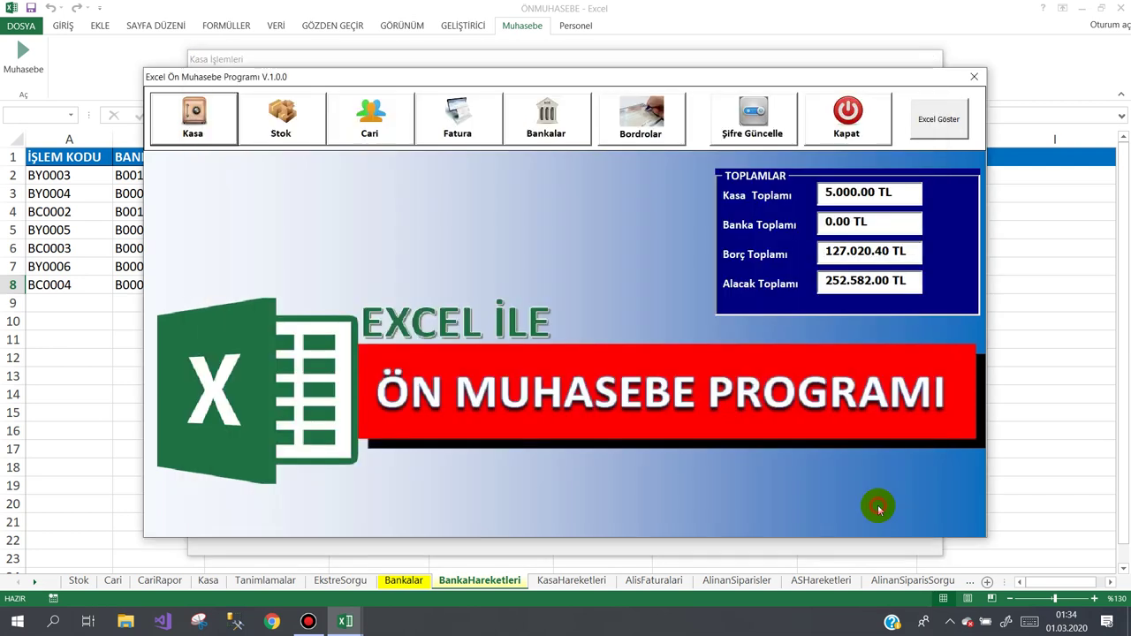
{"action": "left_click", "coordinate": [295, 147]}
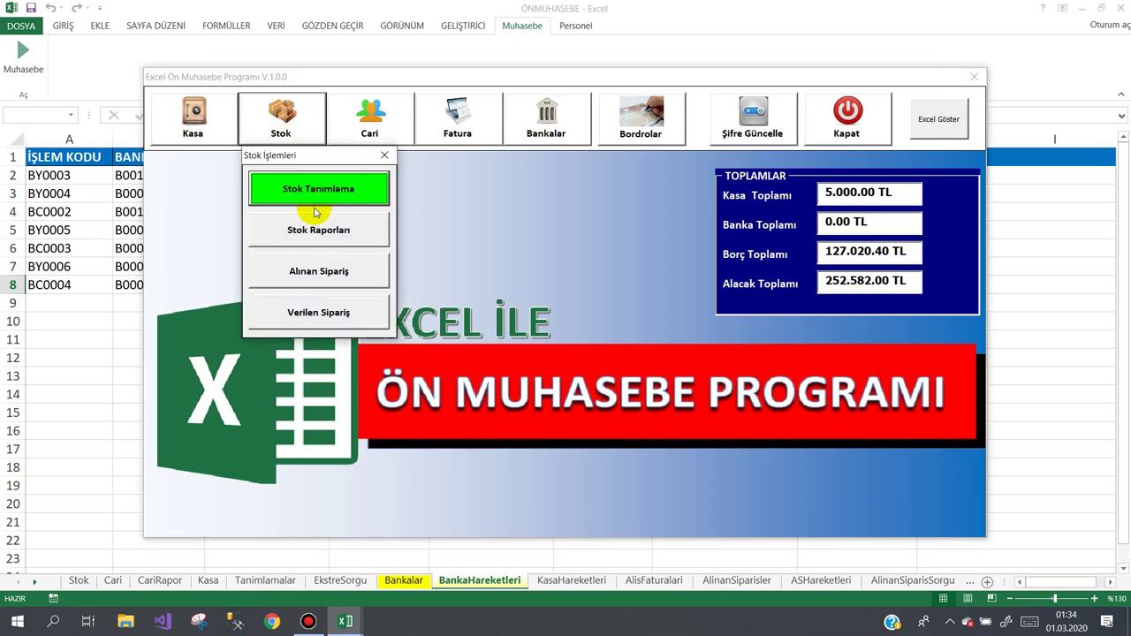
{"action": "left_click", "coordinate": [318, 194]}
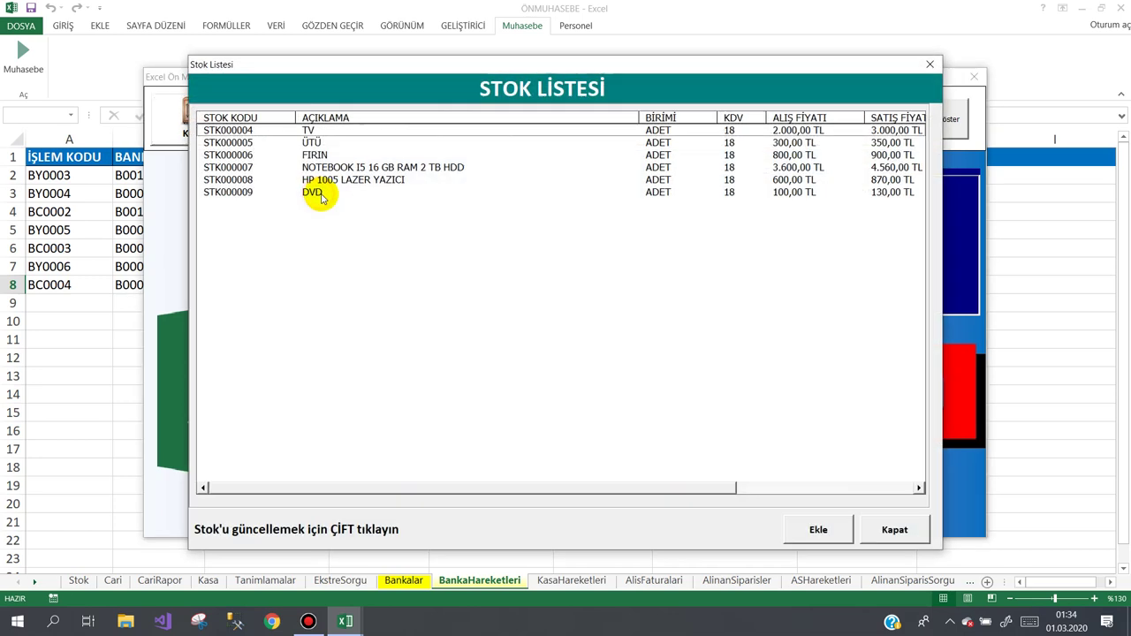
{"action": "left_click", "coordinate": [387, 182]}
{"action": "left_click", "coordinate": [891, 528]}
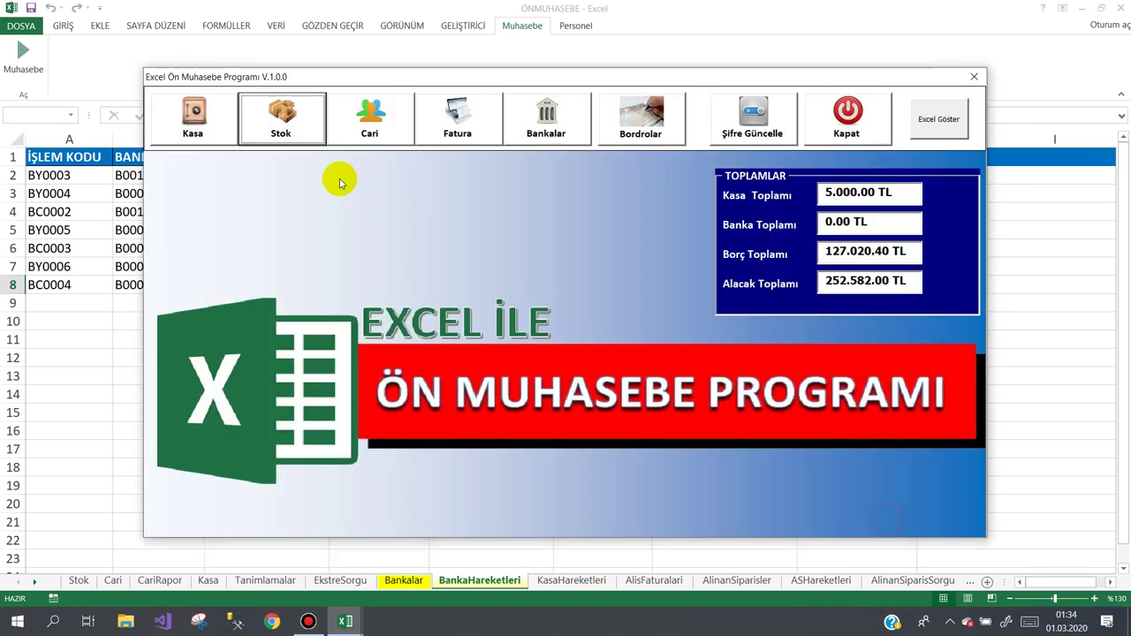
{"action": "left_click", "coordinate": [281, 114]}
{"action": "left_click", "coordinate": [387, 159]}
{"action": "left_click", "coordinate": [369, 115]}
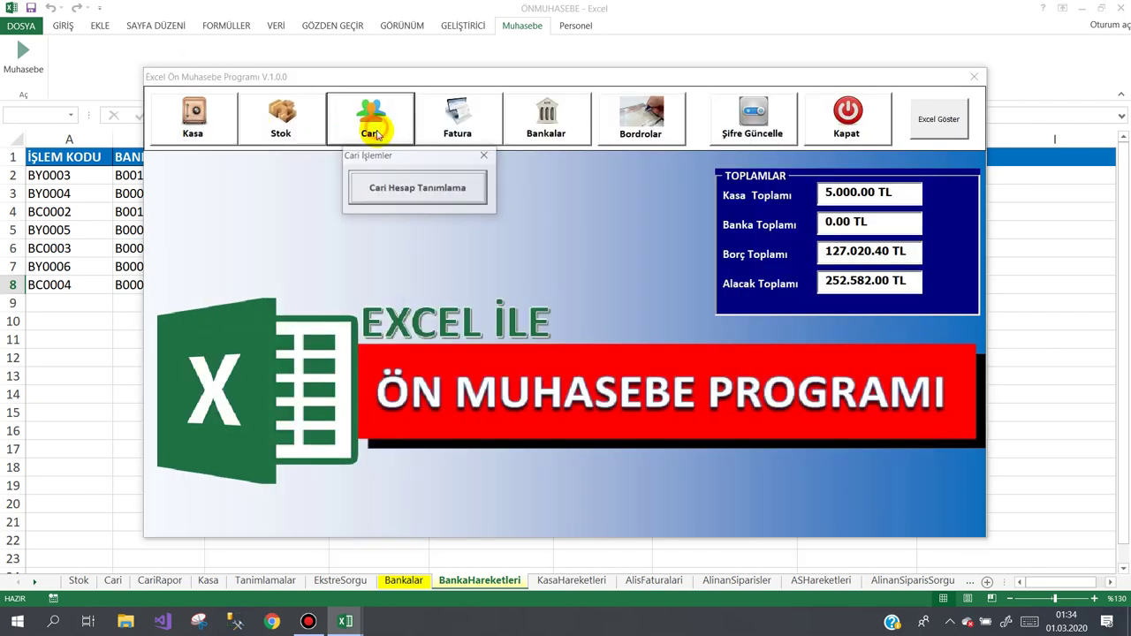
{"action": "left_click", "coordinate": [391, 184]}
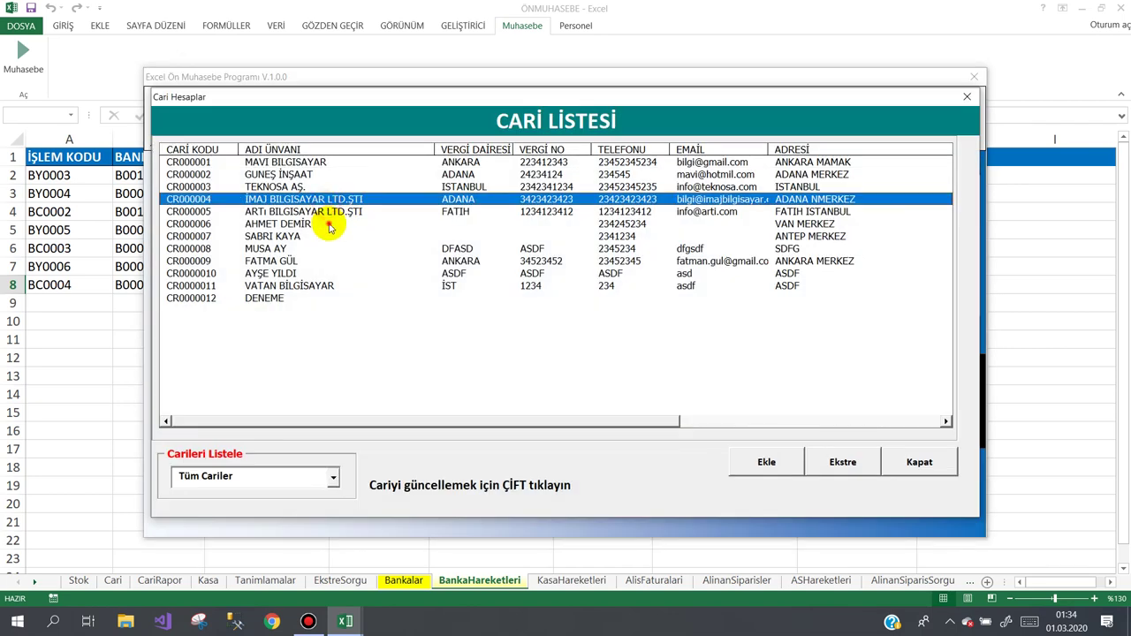
{"action": "left_click", "coordinate": [331, 475]}
{"action": "left_click", "coordinate": [227, 516]}
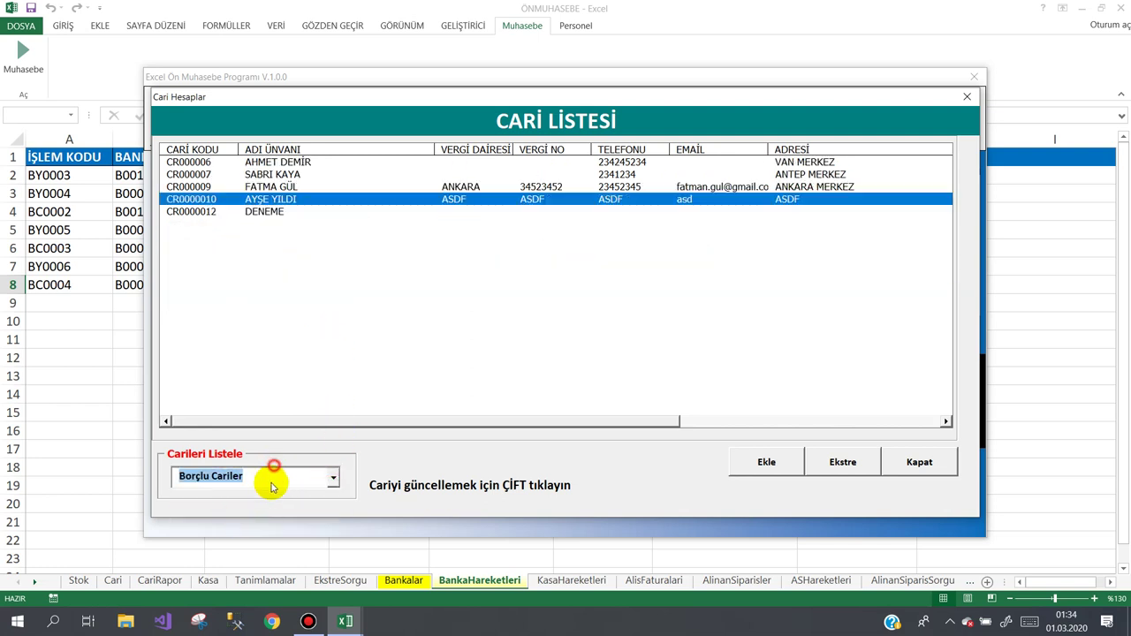
{"action": "left_click", "coordinate": [272, 486]}
{"action": "left_click", "coordinate": [246, 525]}
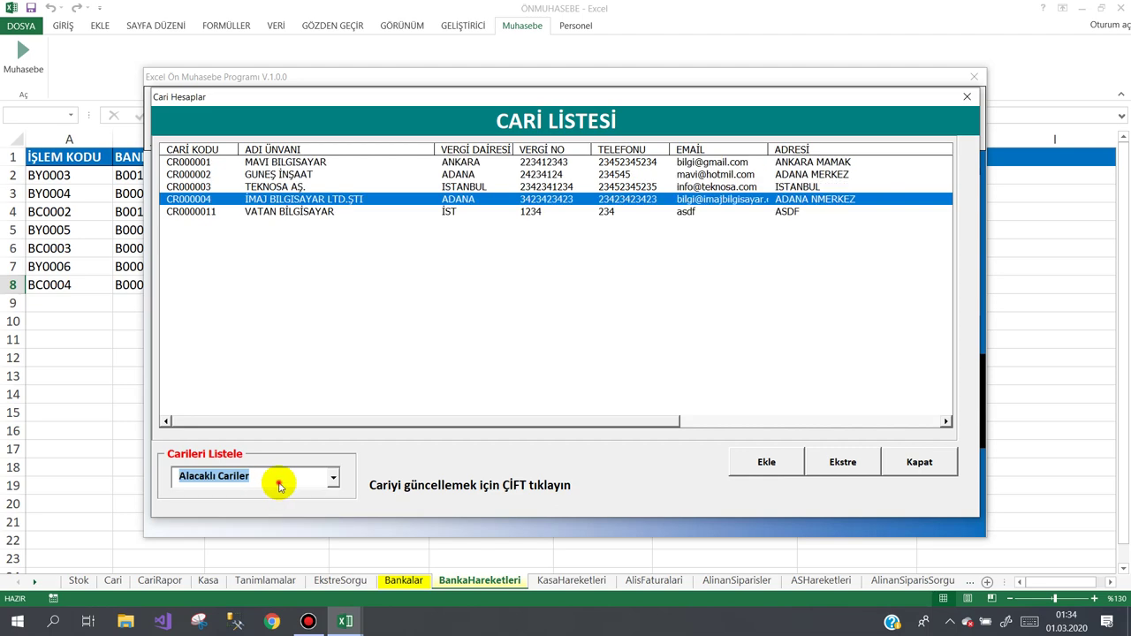
{"action": "left_click", "coordinate": [278, 486]}
{"action": "left_click", "coordinate": [247, 498]}
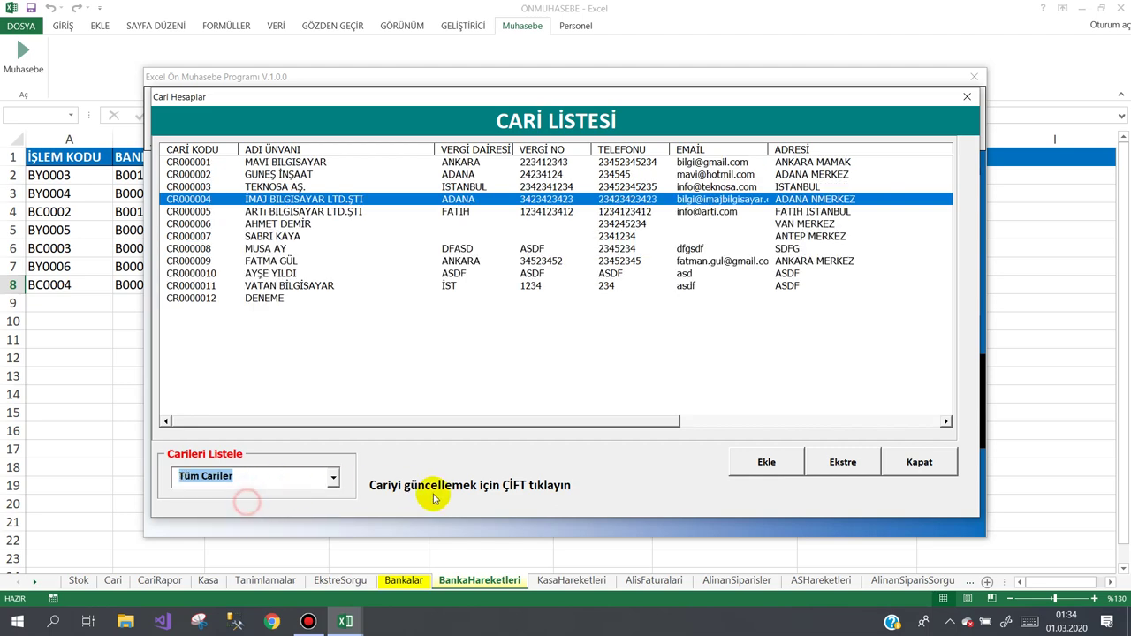
{"action": "double_click", "coordinate": [588, 261]}
{"action": "left_click", "coordinate": [736, 436]}
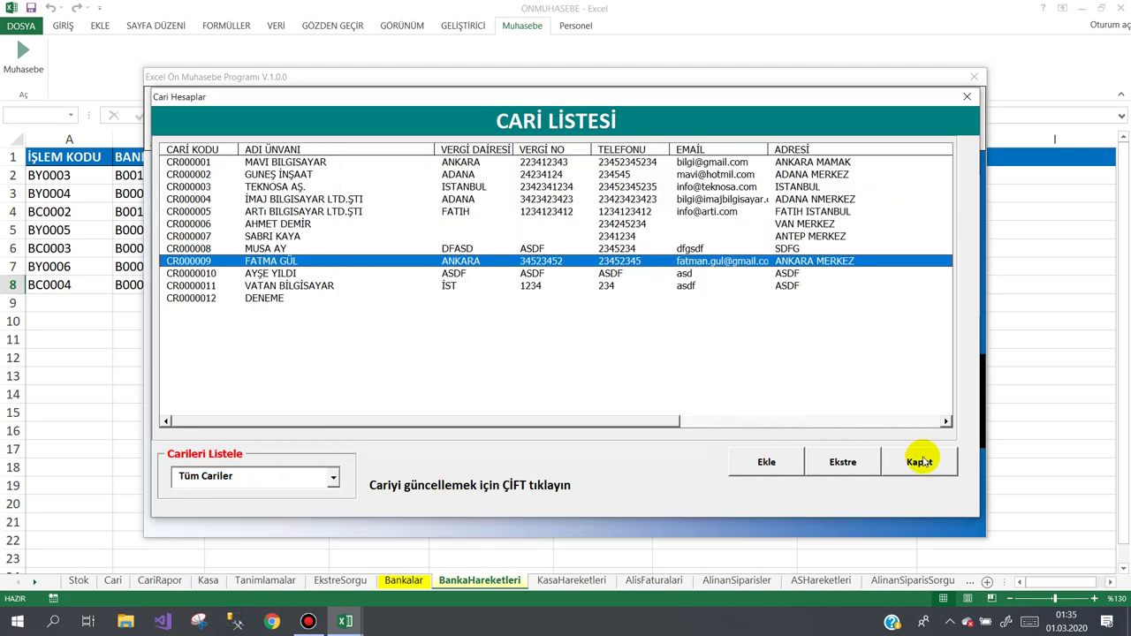
{"action": "left_click", "coordinate": [841, 462]}
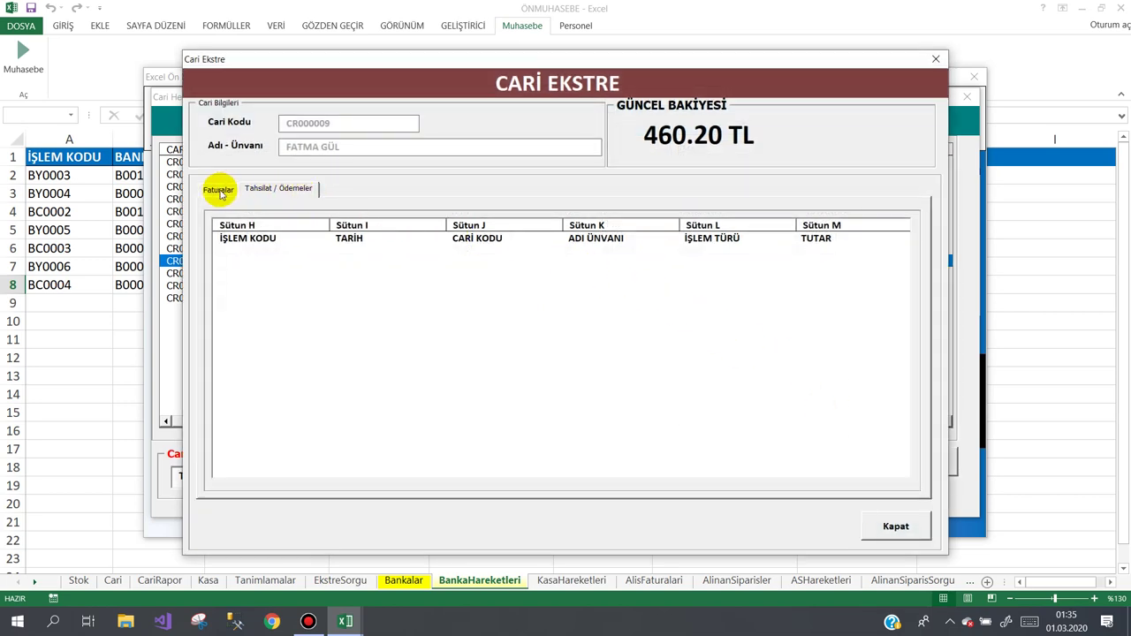
{"action": "left_click", "coordinate": [218, 189]}
{"action": "left_click", "coordinate": [268, 189]}
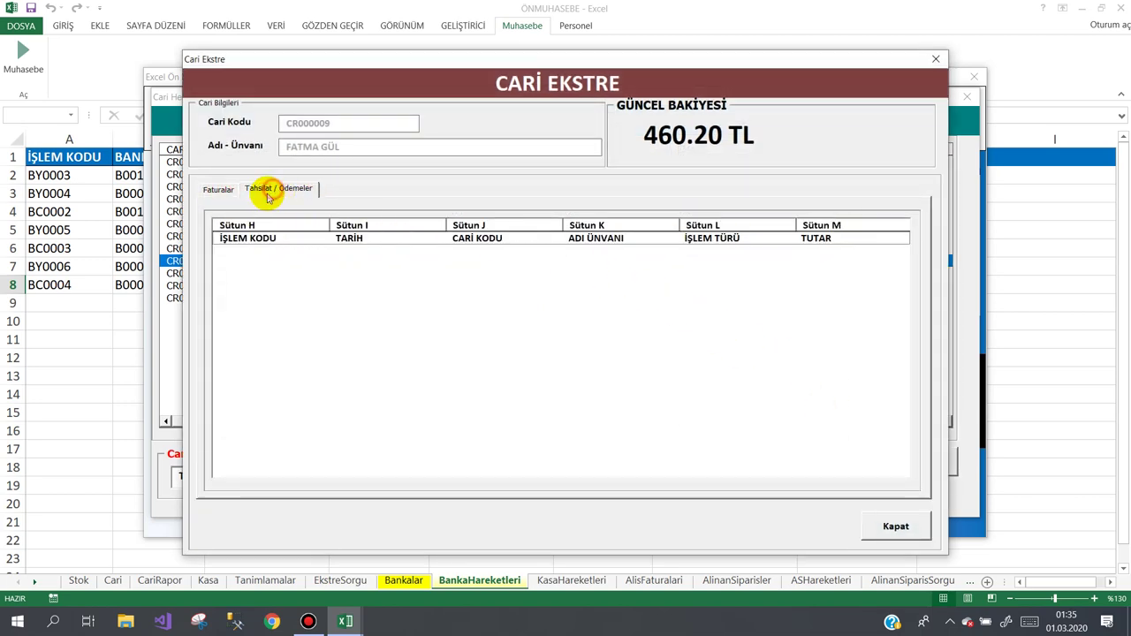
{"action": "left_click", "coordinate": [219, 189]}
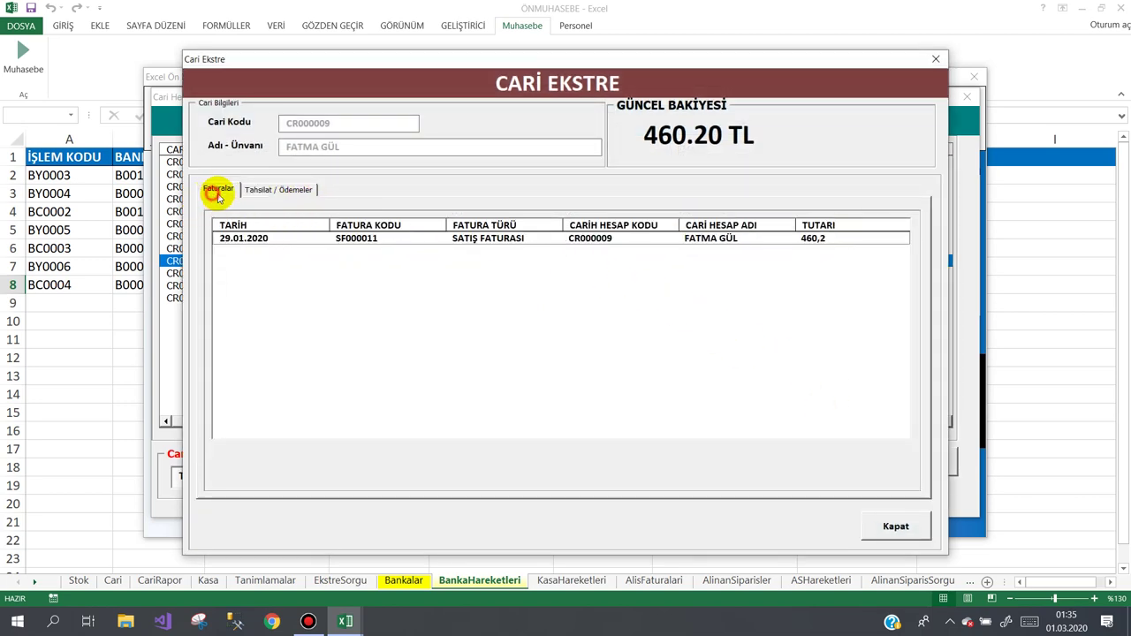
{"action": "left_click", "coordinate": [891, 524]}
{"action": "left_click", "coordinate": [906, 462]}
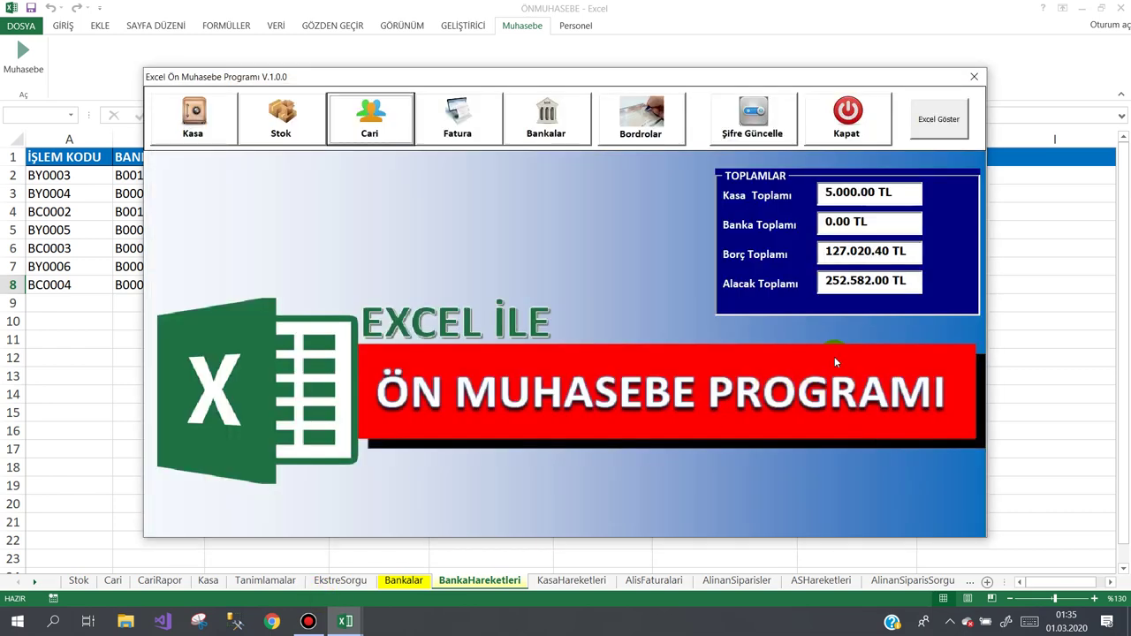
- Open Kasa İşlemleri and start a new Bankaya Yatan deposit numbered BY00016
{"action": "left_click", "coordinate": [215, 119]}
{"action": "left_click", "coordinate": [255, 182]}
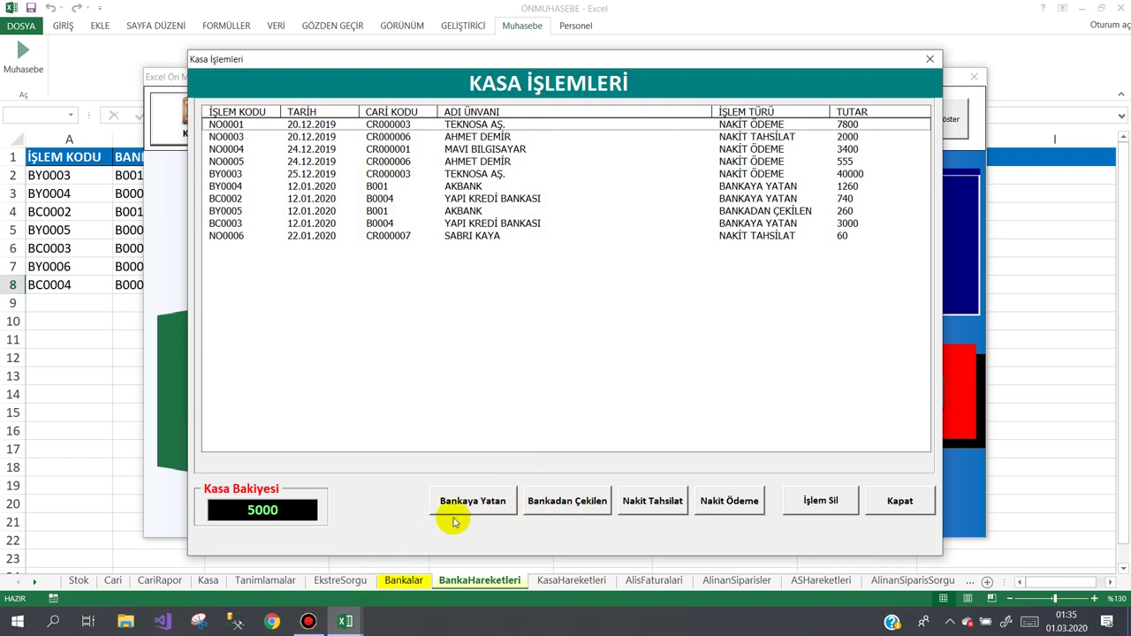
{"action": "left_click", "coordinate": [453, 502]}
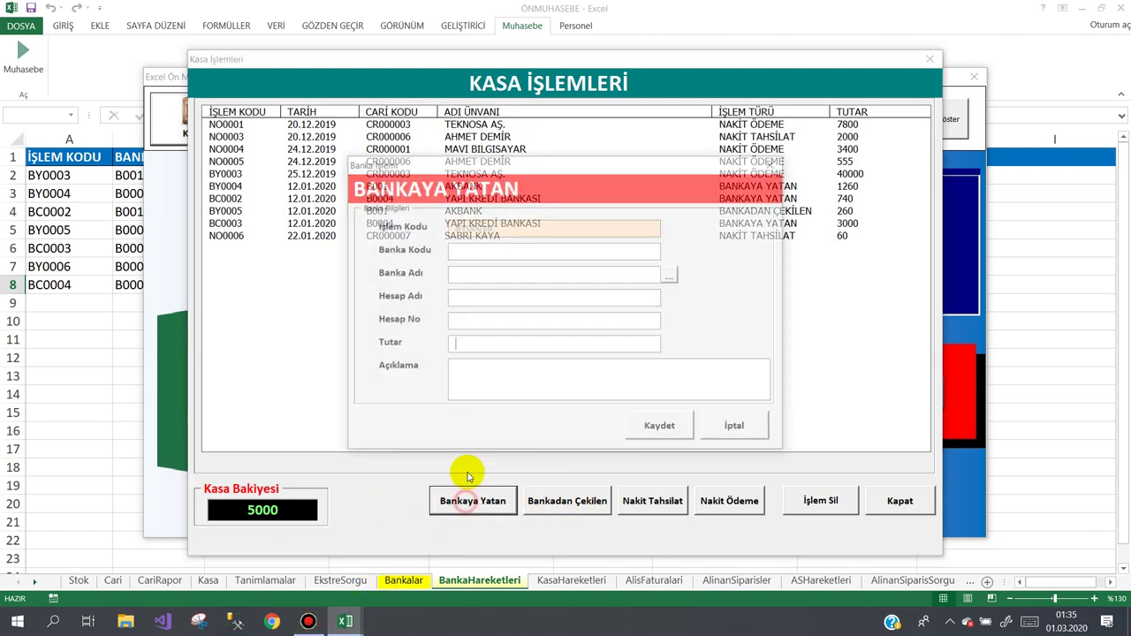
{"action": "left_click", "coordinate": [318, 623]}
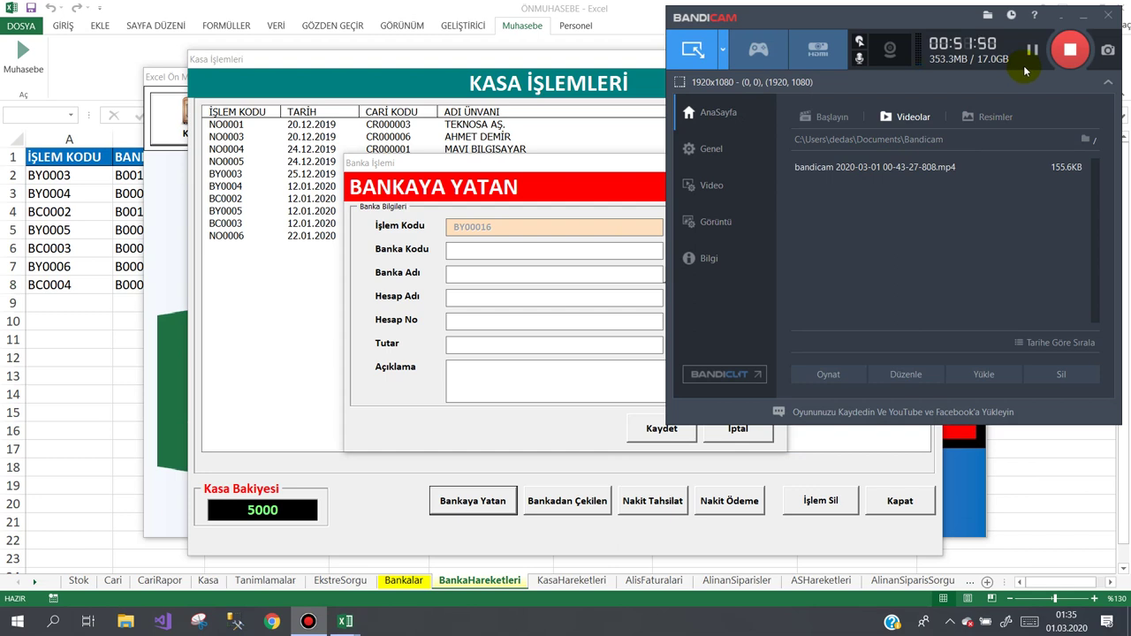